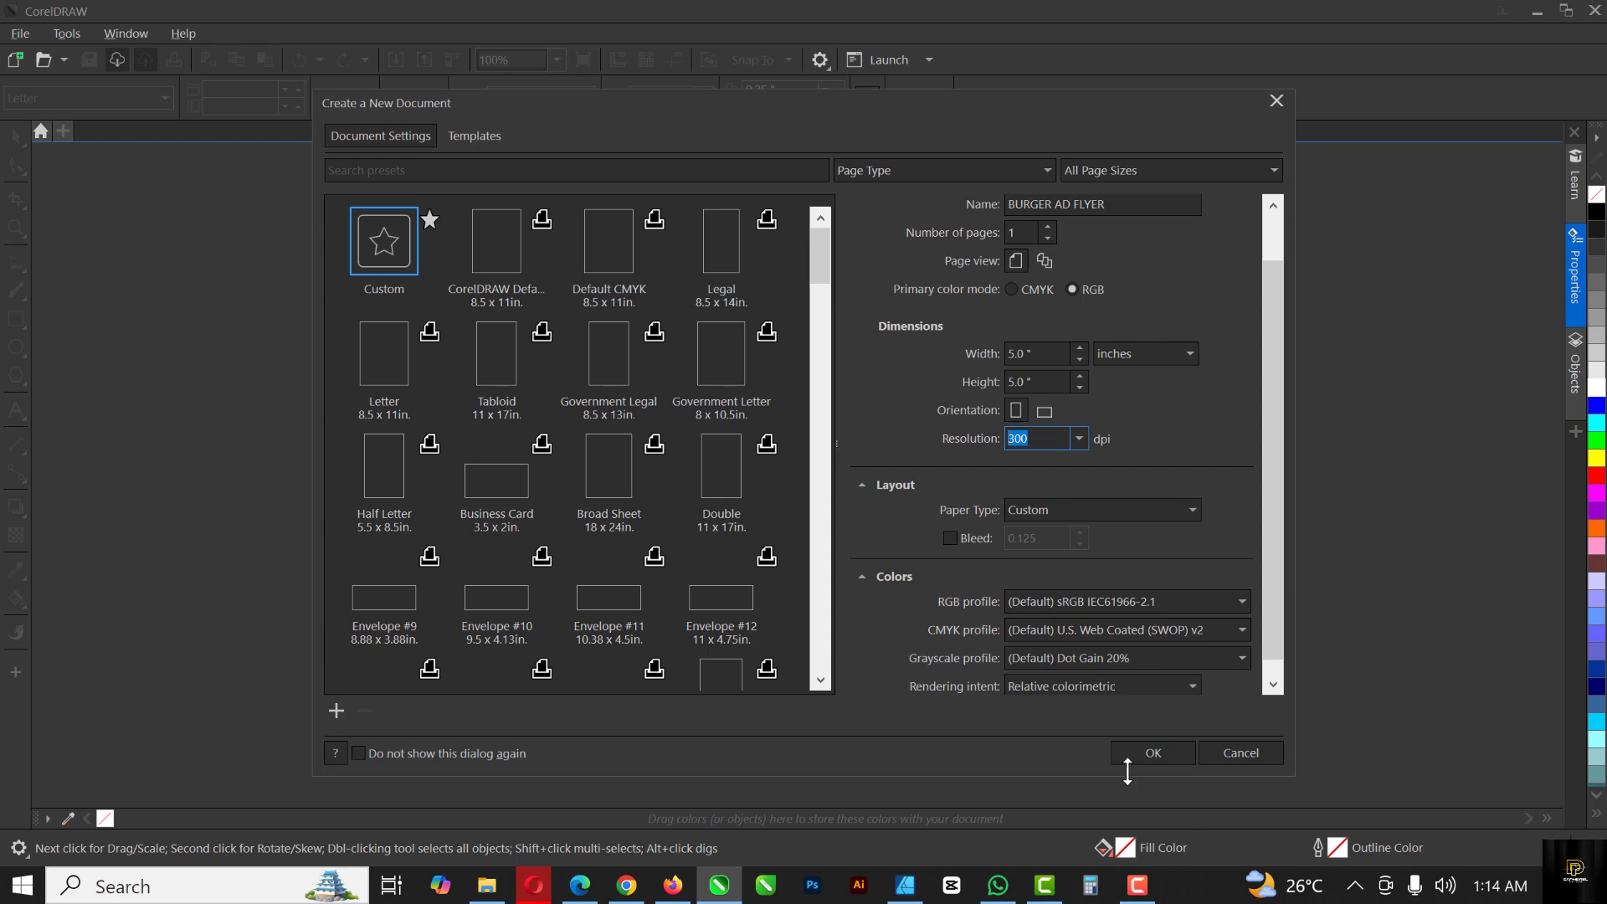
Step: Create the 5 × 5 inch RGB document BURGER AD FLYER at 300 dpi and add a page-sized rectangle
{"action": "left_click", "coordinate": [1162, 749]}
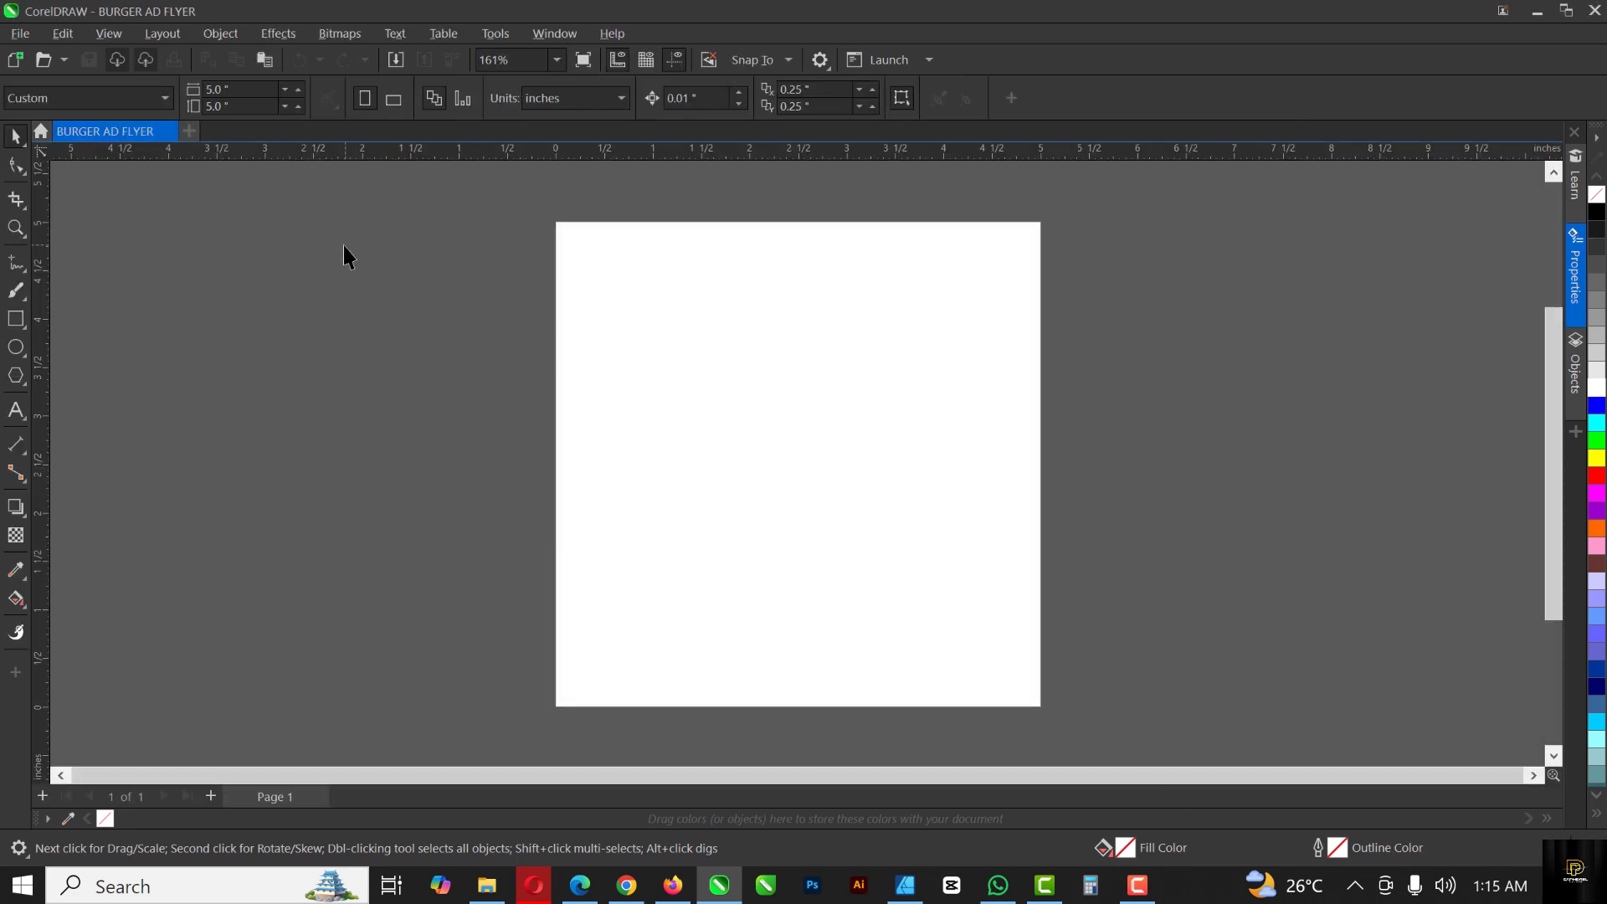
{"action": "double_click", "coordinate": [15, 319]}
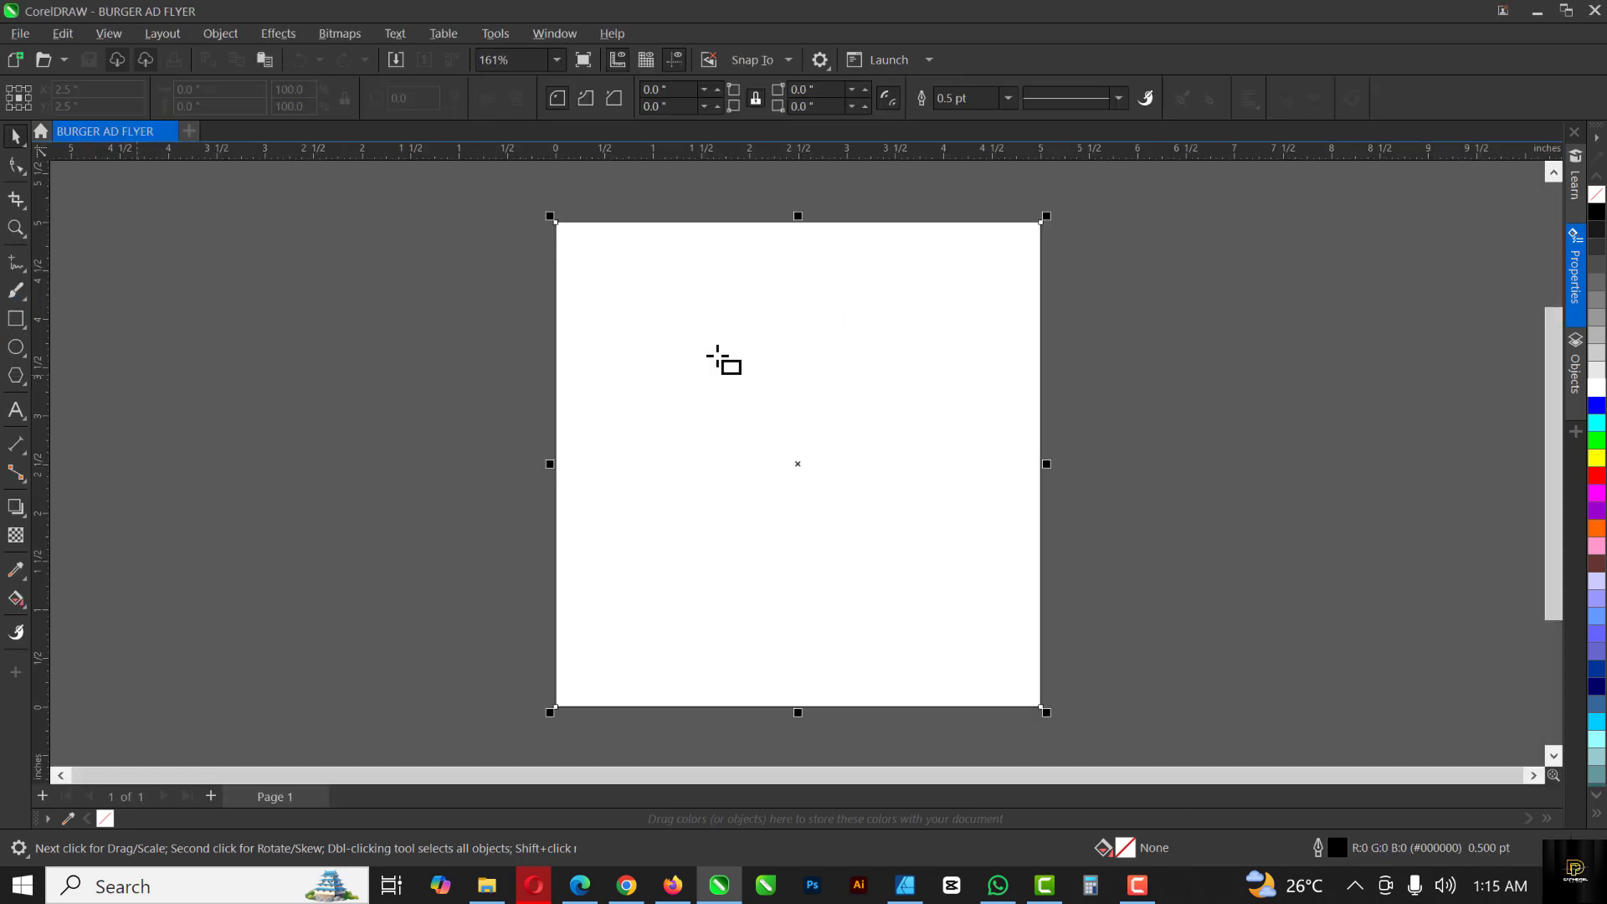
{"action": "left_click", "coordinate": [606, 359]}
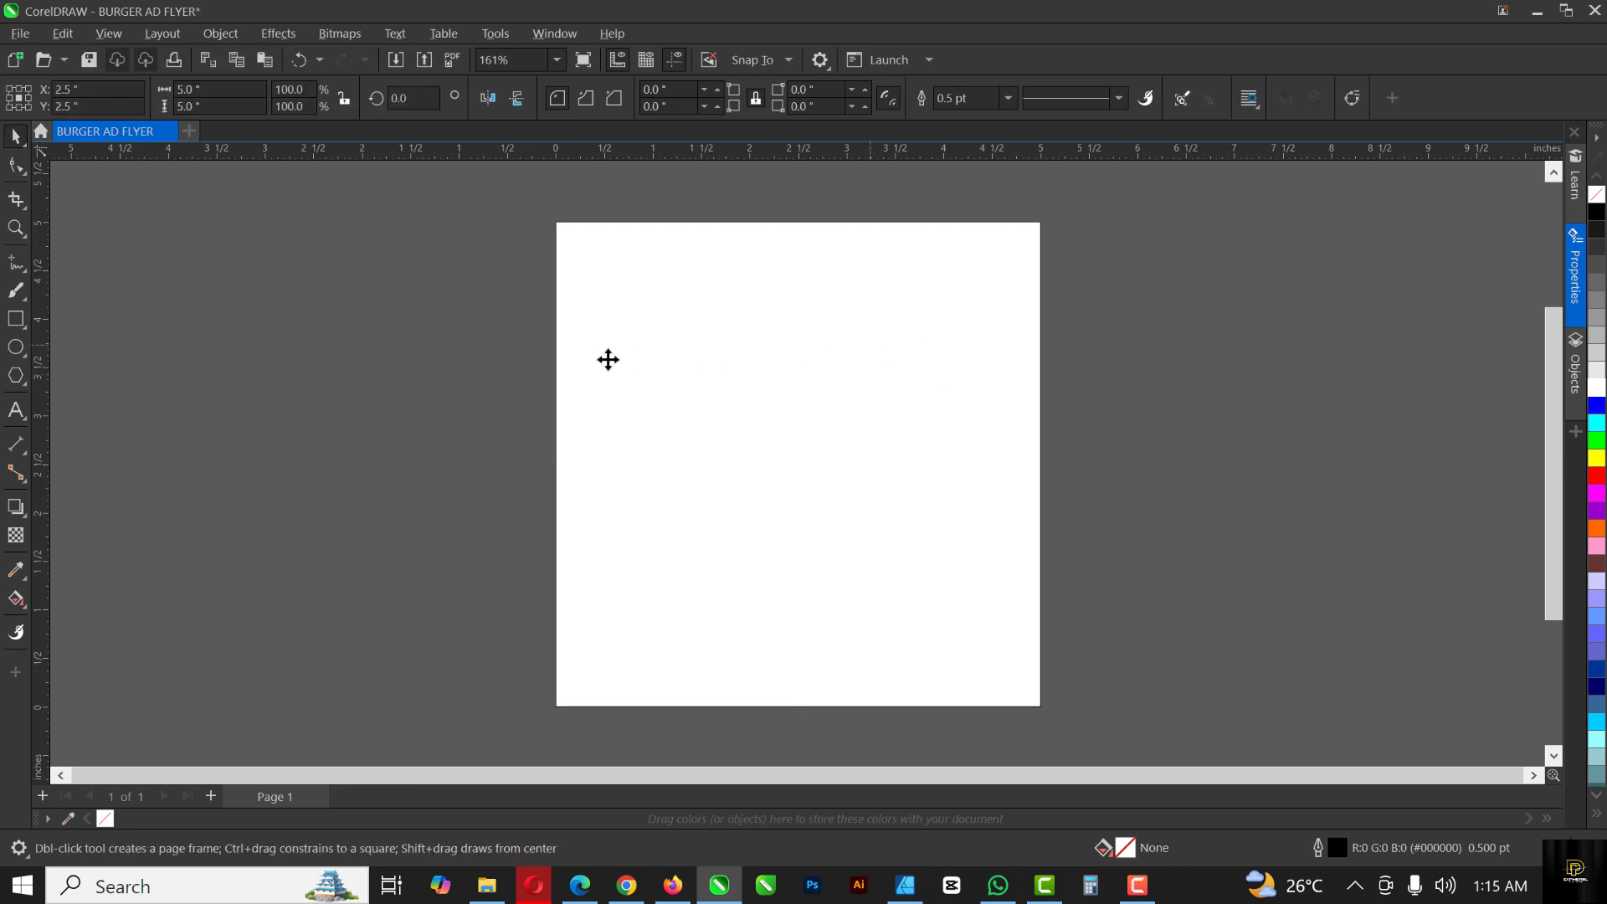
{"action": "left_click_drag", "start_coordinate": [556, 359], "coordinate": [273, 374]}
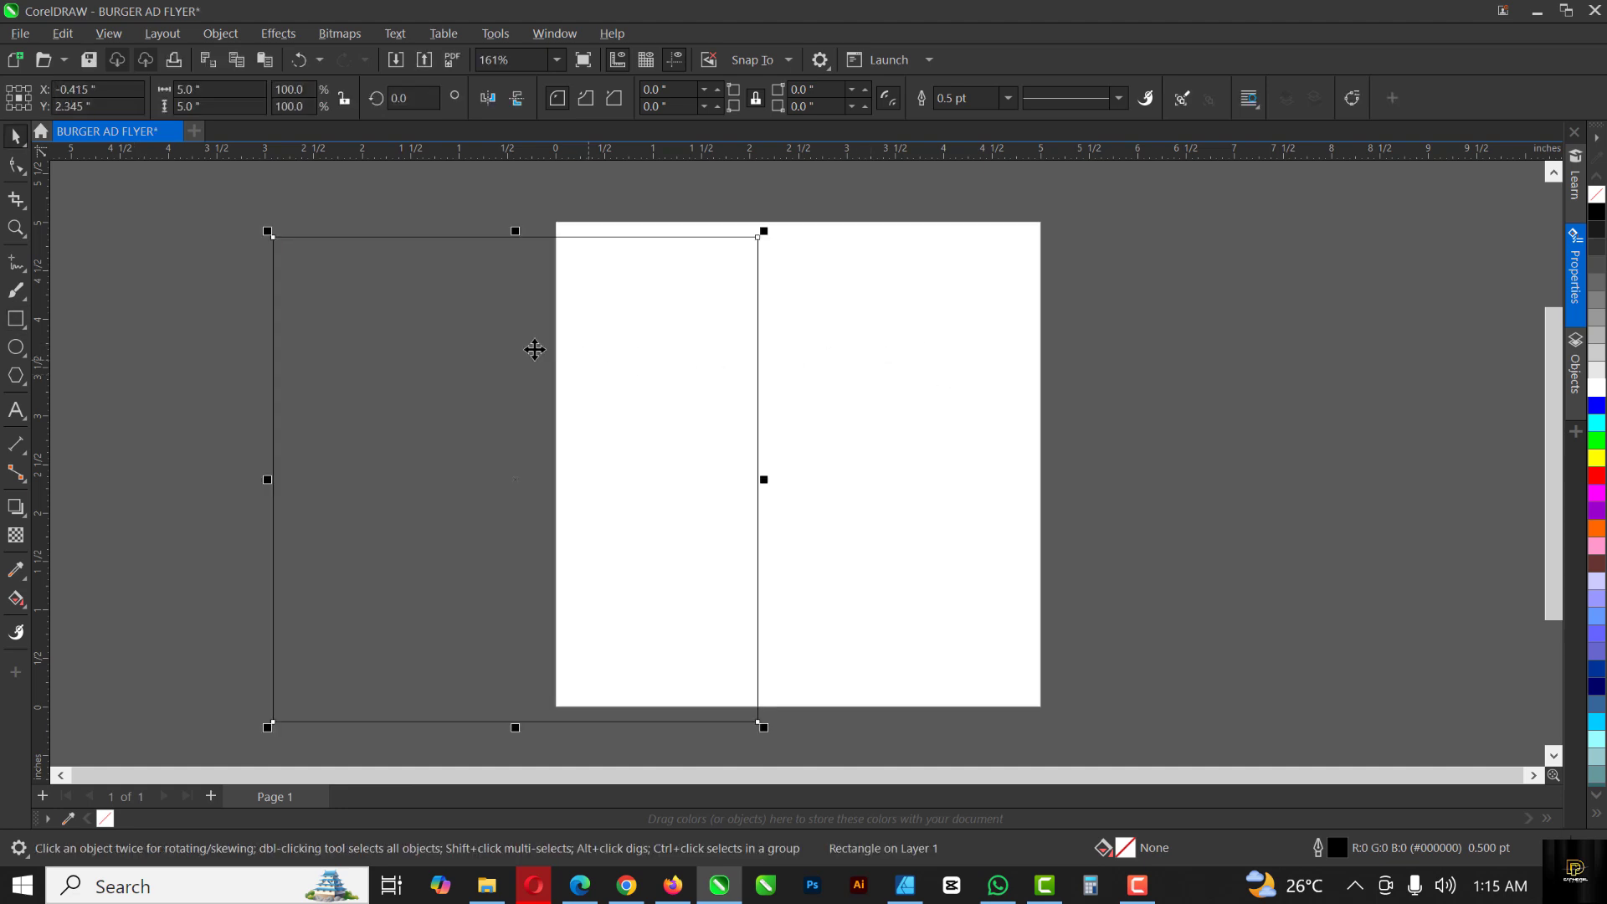
Step: Fill the page-sized rectangle with white, remove its outline and centre it on the page
{"action": "left_click", "coordinate": [1596, 387]}
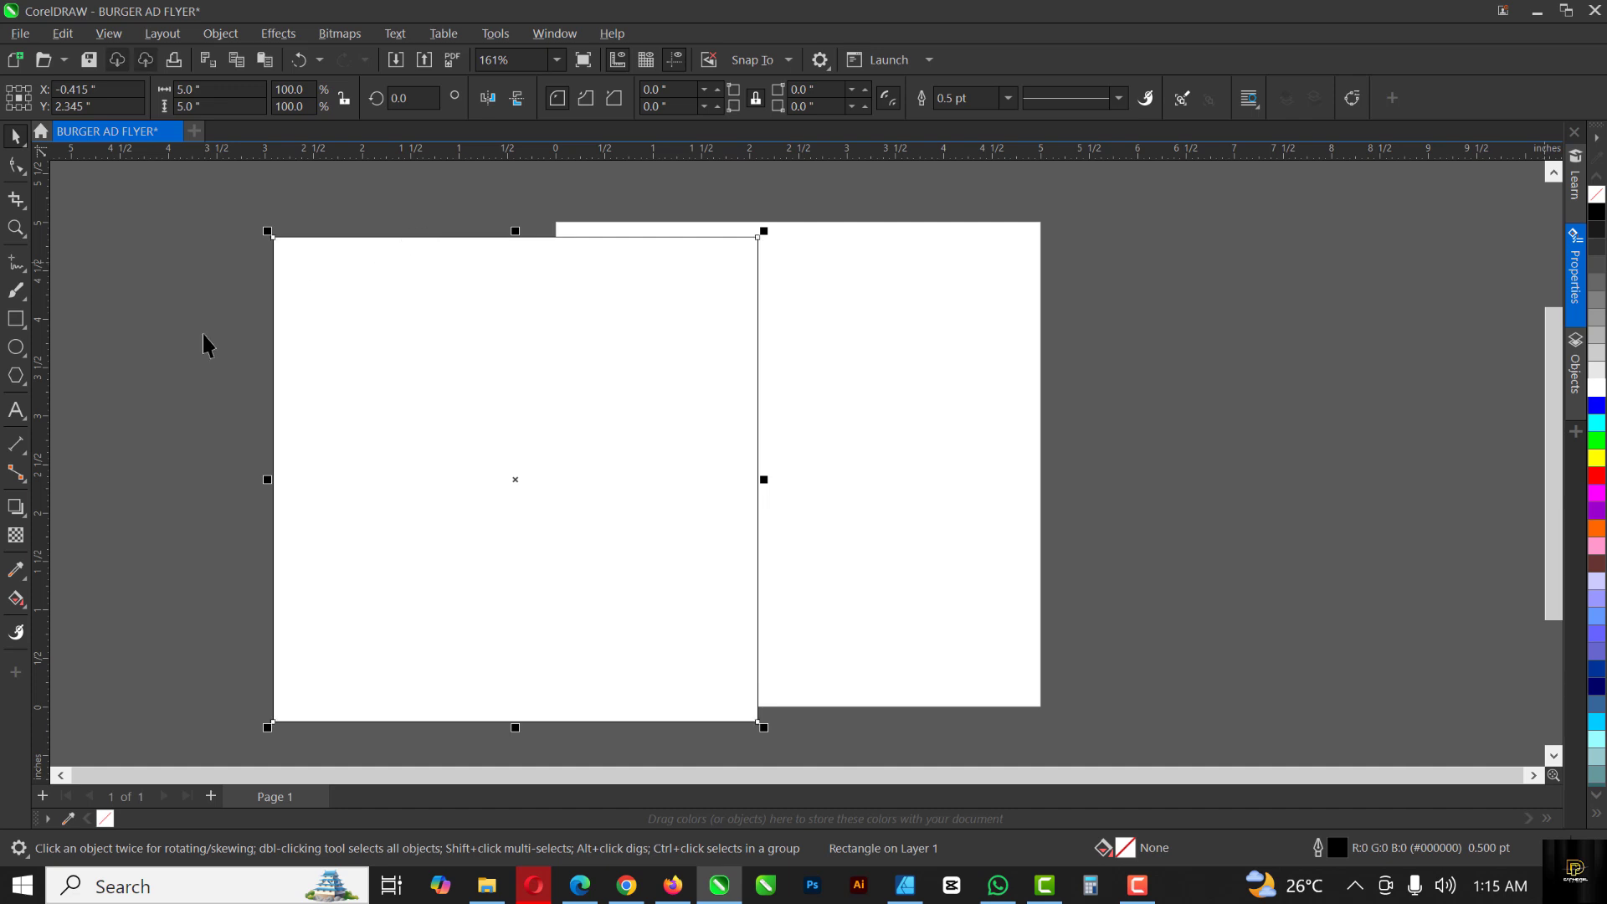
{"action": "right_click", "coordinate": [1598, 197]}
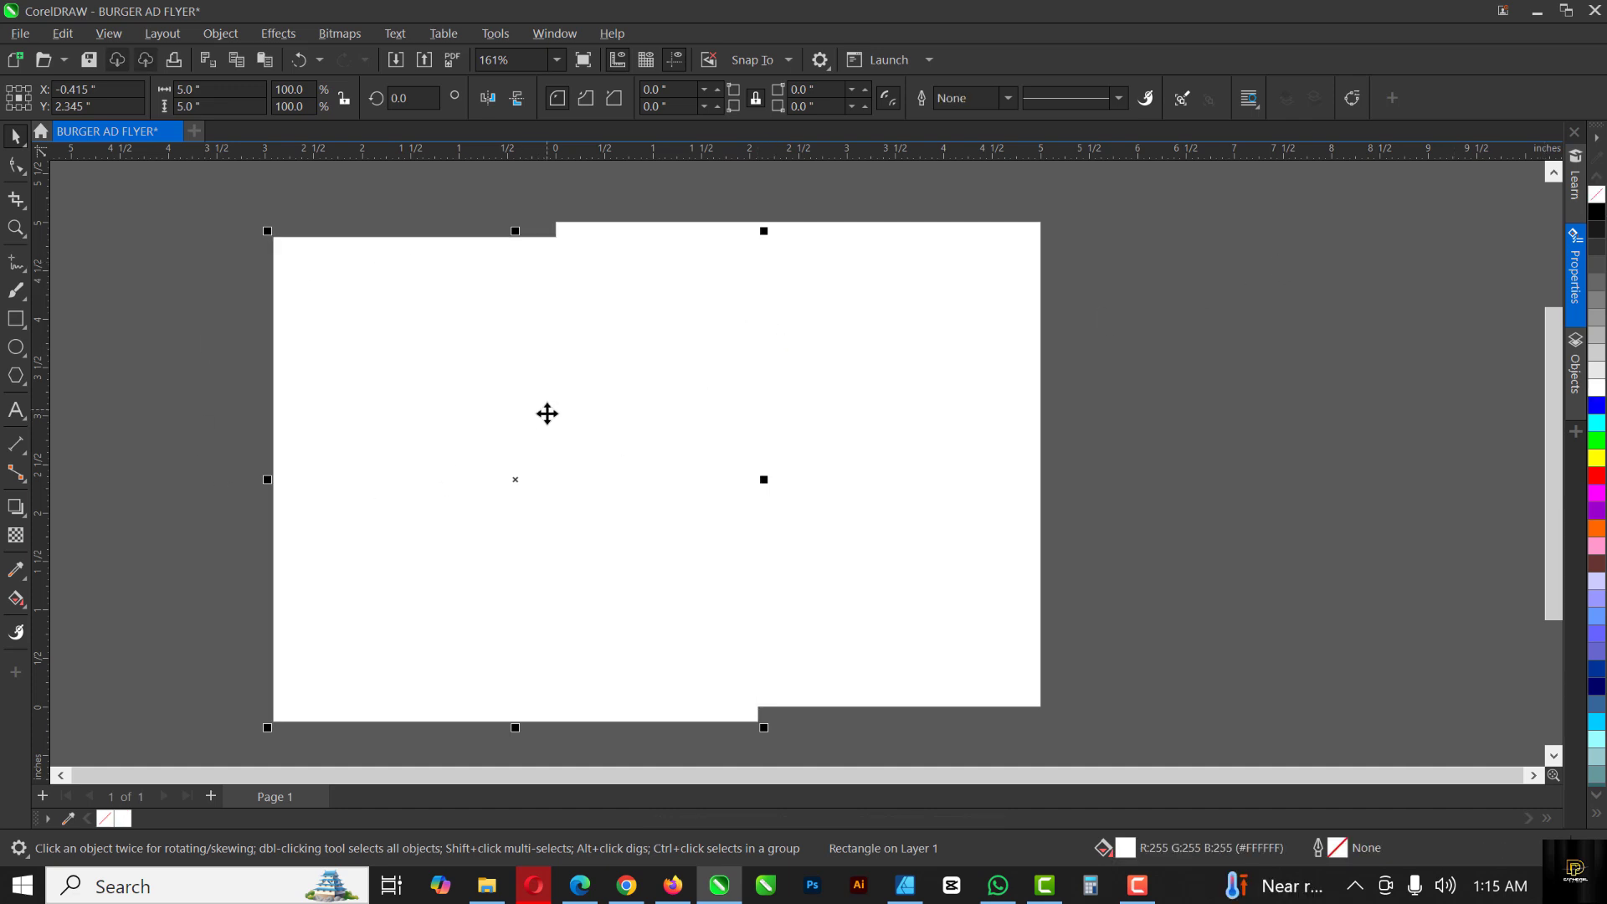
{"action": "key", "text": "p"}
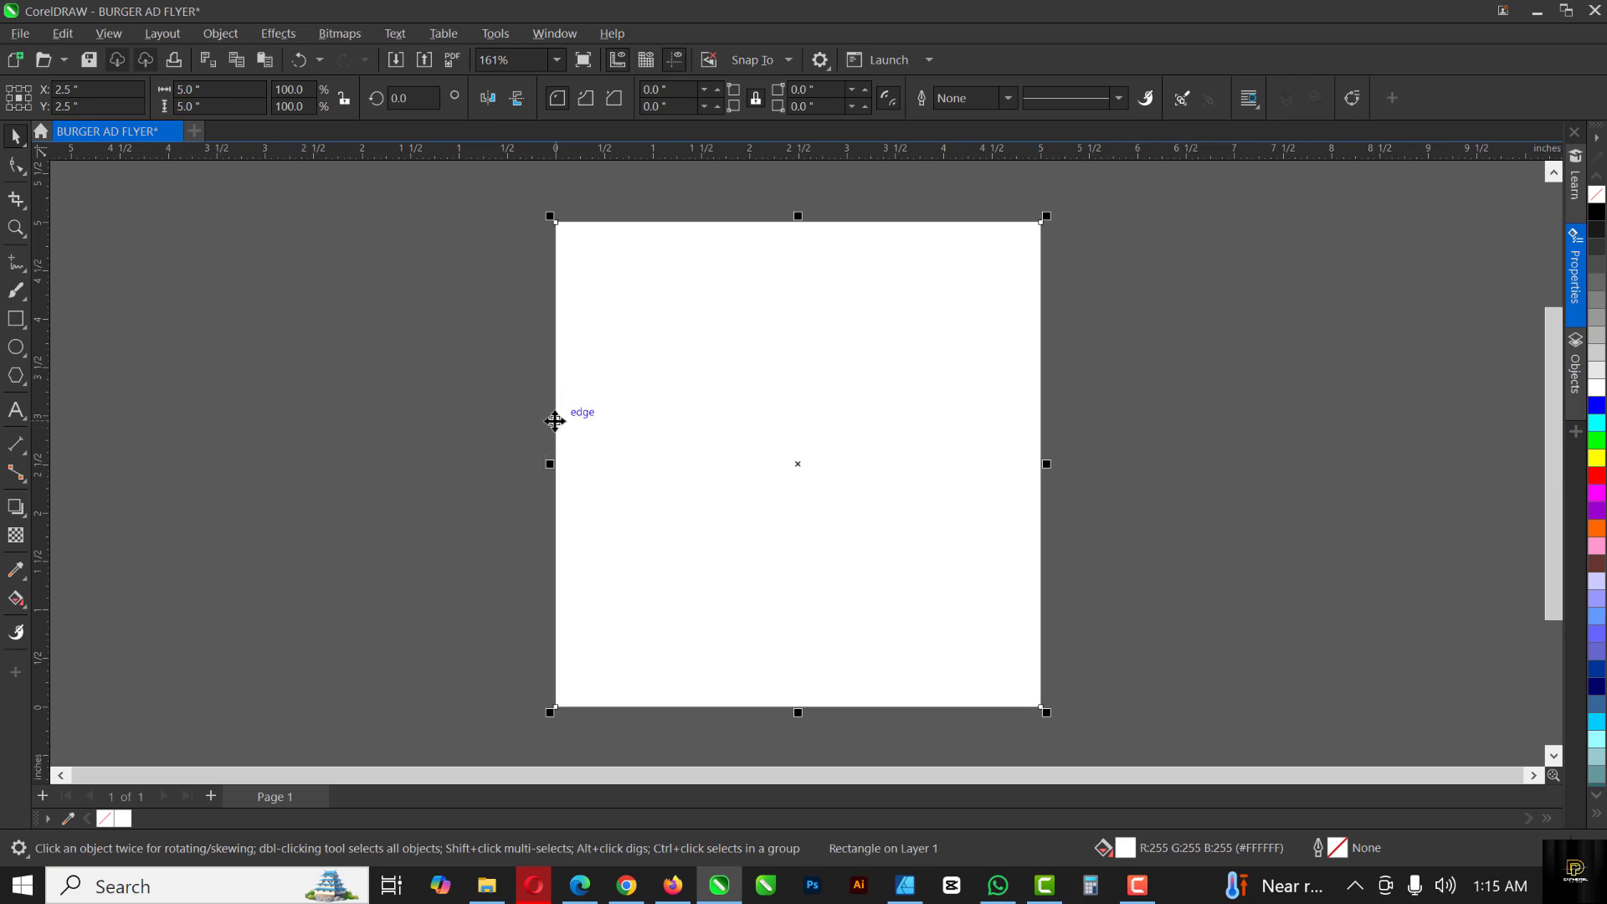
{"action": "key", "text": "shift+F2"}
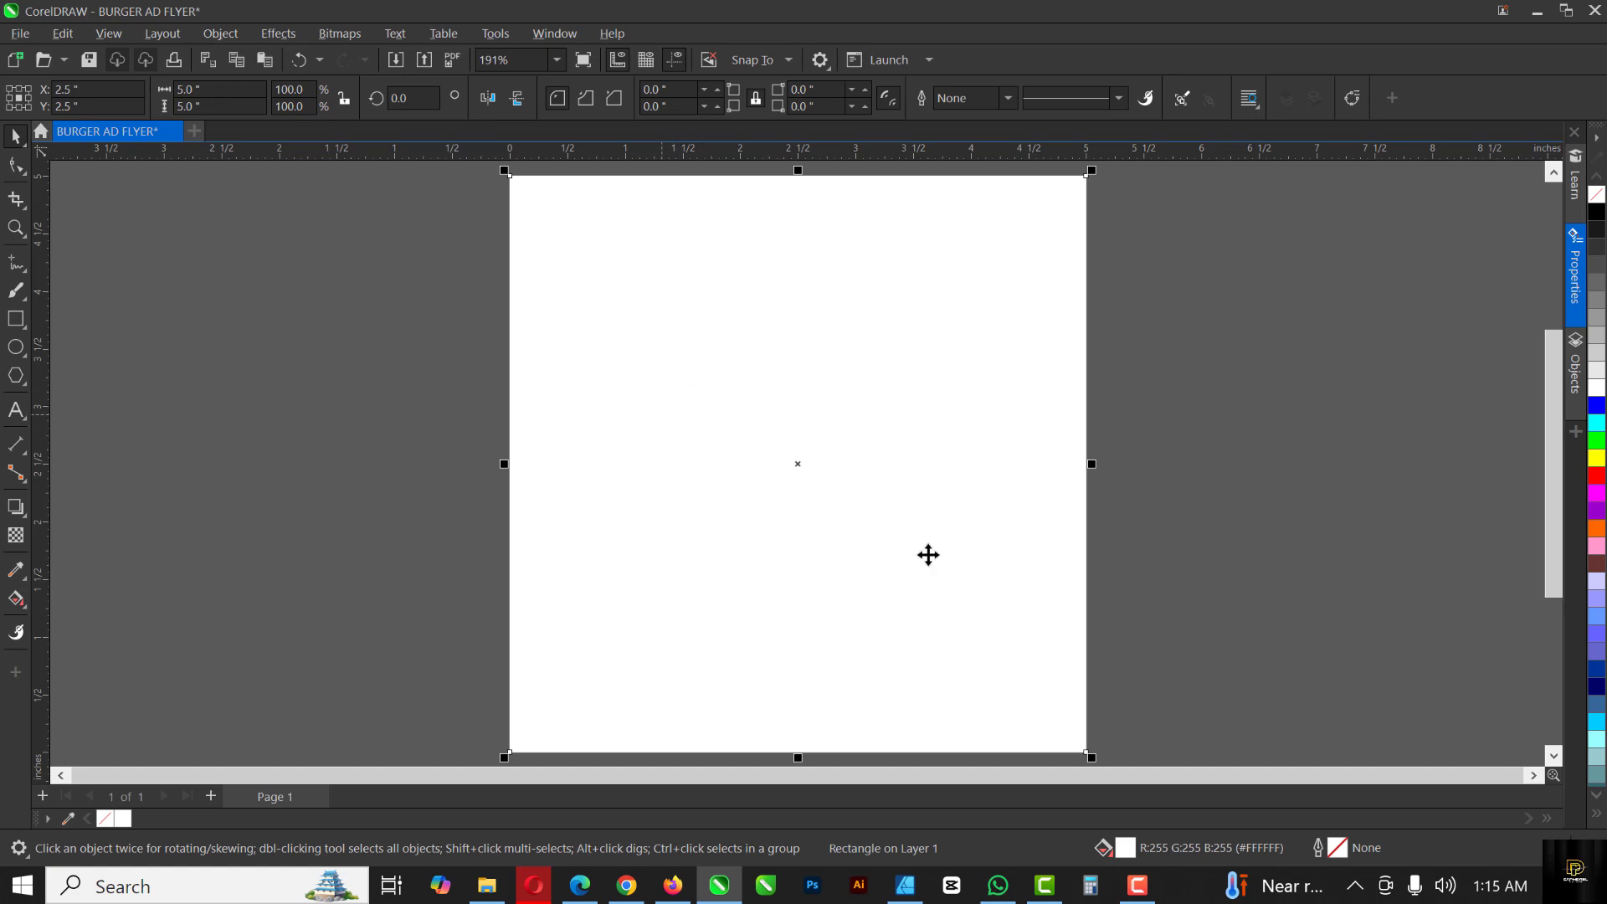
Step: Import the burger image vecteezy_burger-png-generative-ai_26791864 from the BURGER FLYER 2 folder into the flyer document
{"action": "left_click", "coordinate": [486, 886]}
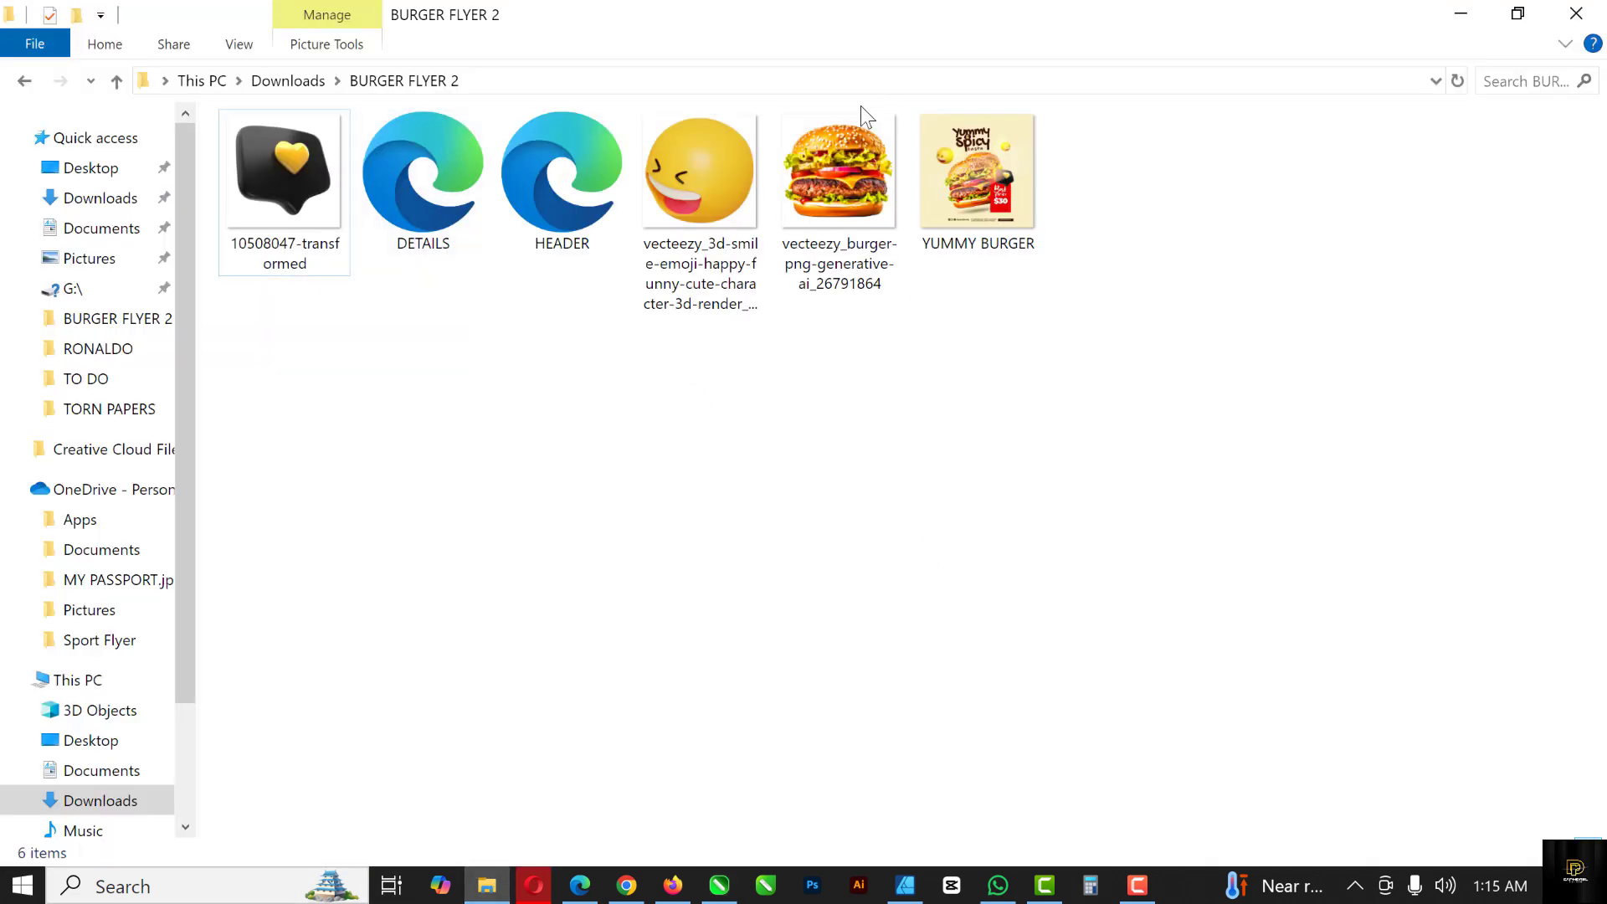
{"action": "left_click", "coordinate": [825, 167]}
{"action": "left_click_drag", "start_coordinate": [845, 146], "coordinate": [240, 578]}
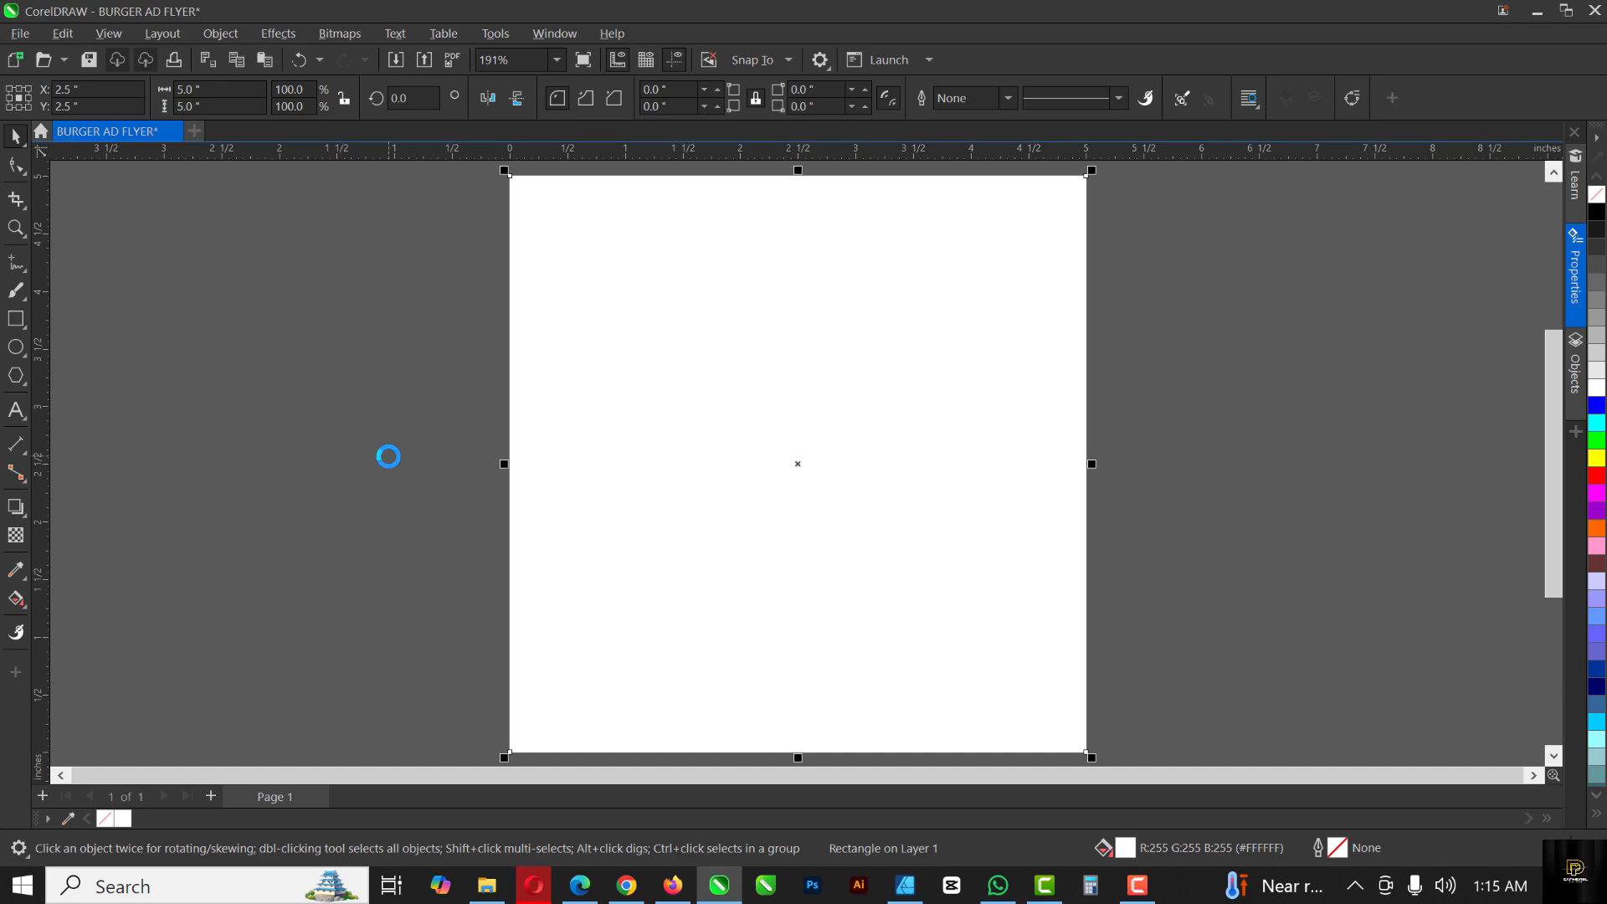
{"action": "scroll", "coordinate": [607, 456], "scroll_direction": "down", "scroll_amount": 5}
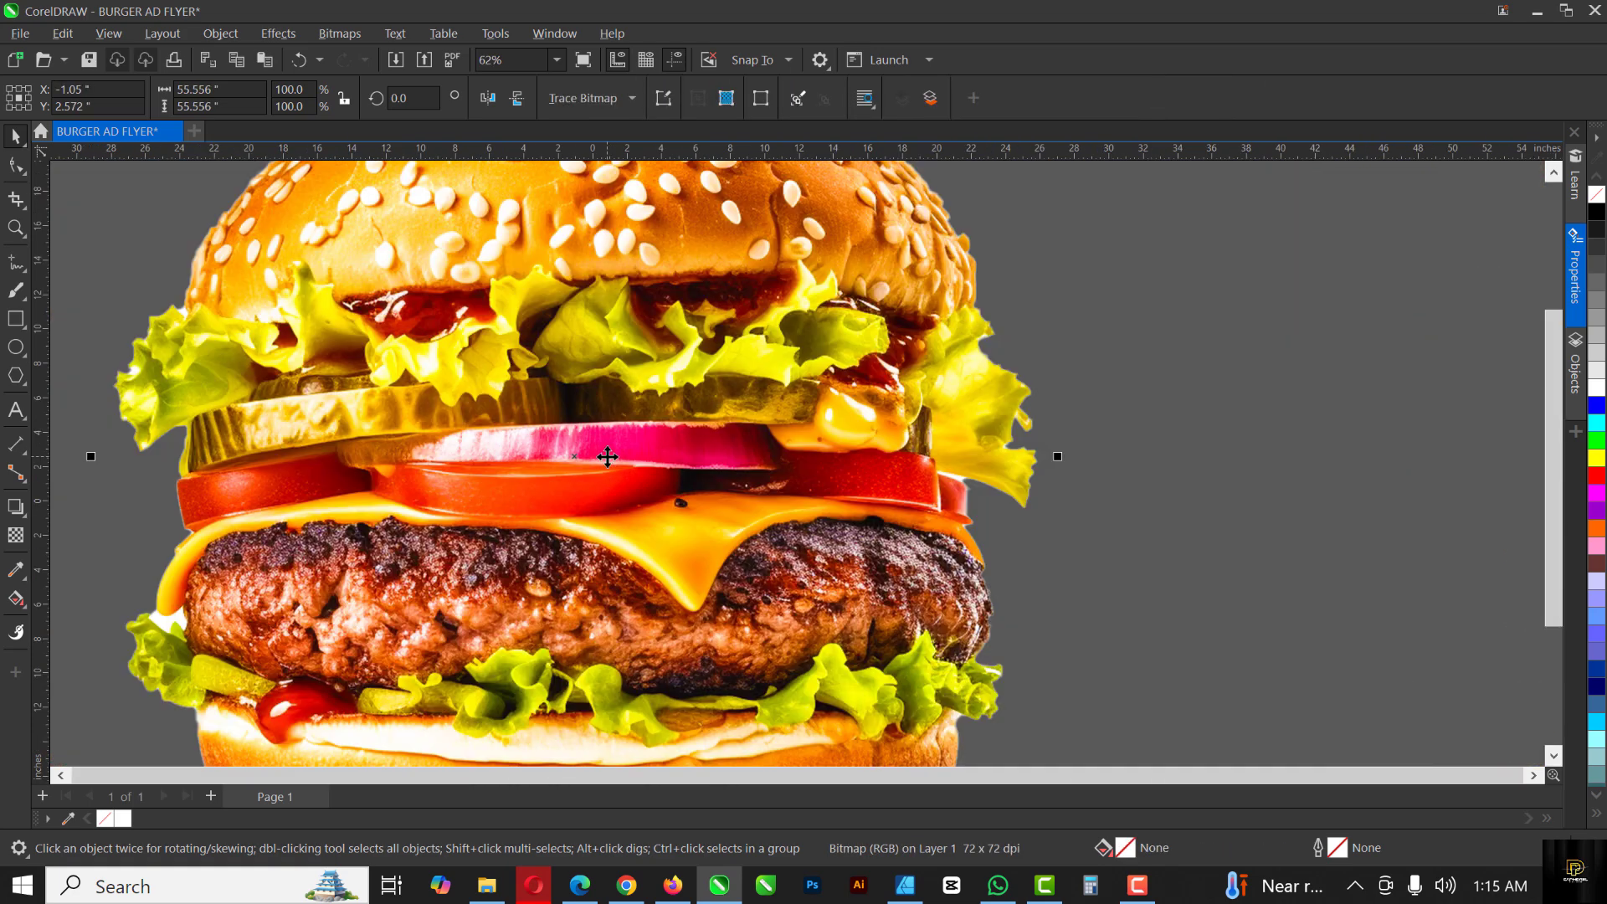
{"action": "scroll", "coordinate": [607, 456], "scroll_direction": "down", "scroll_amount": 1}
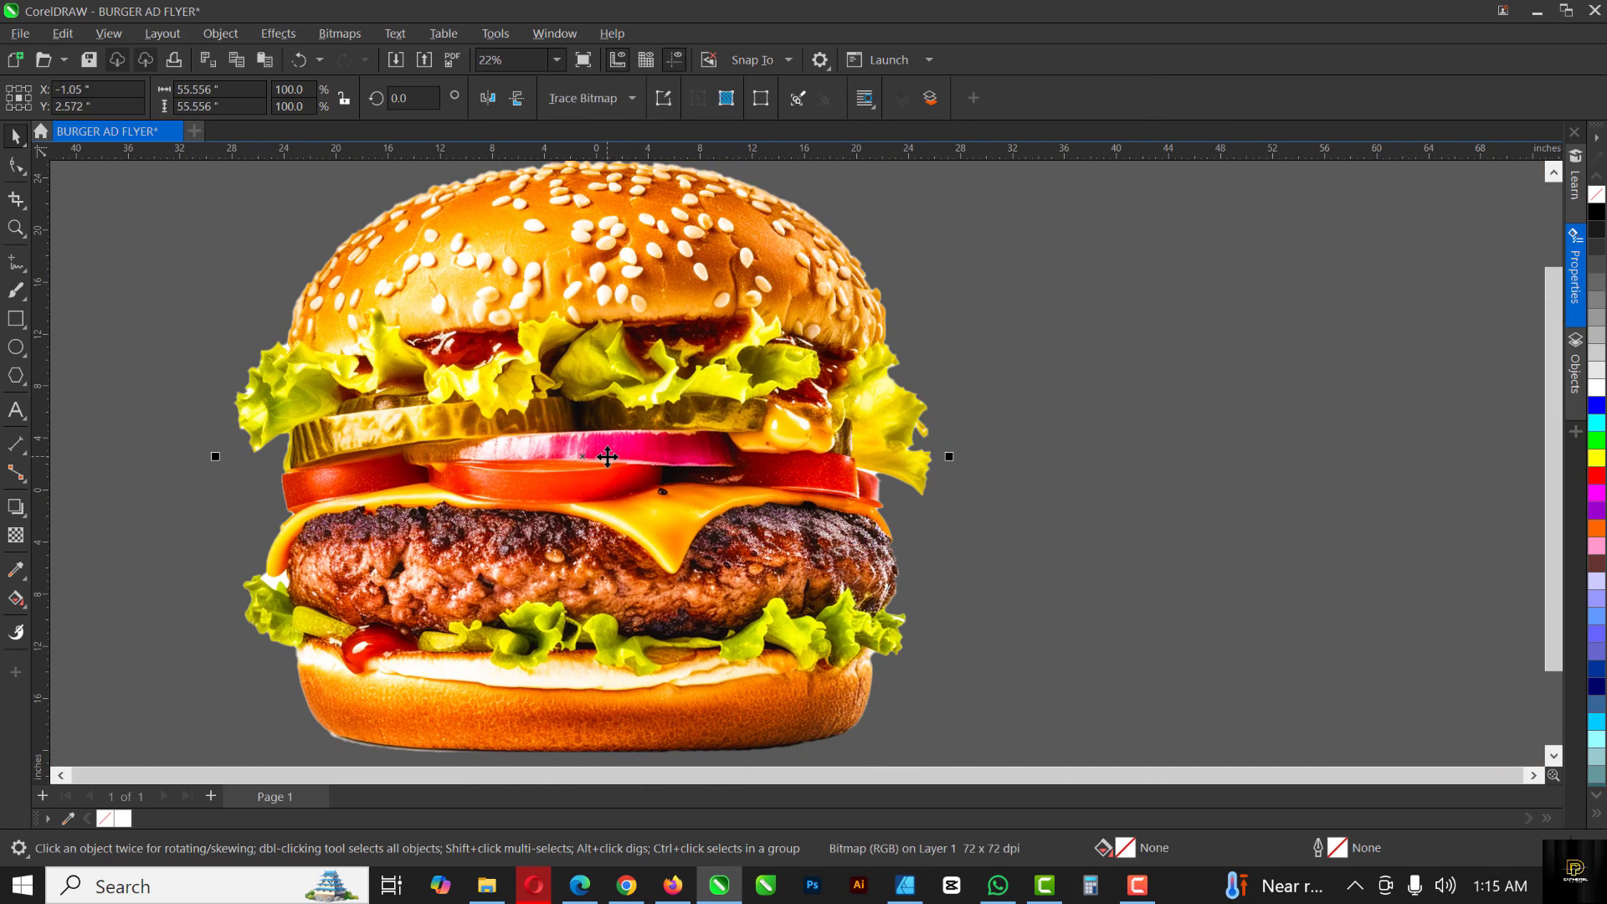
Step: Resize the imported burger image to 5 × 5 inches
{"action": "triple_click", "coordinate": [222, 90]}
{"action": "type", "text": "5"}
{"action": "key", "text": "Tab"}
{"action": "key", "text": "Return"}
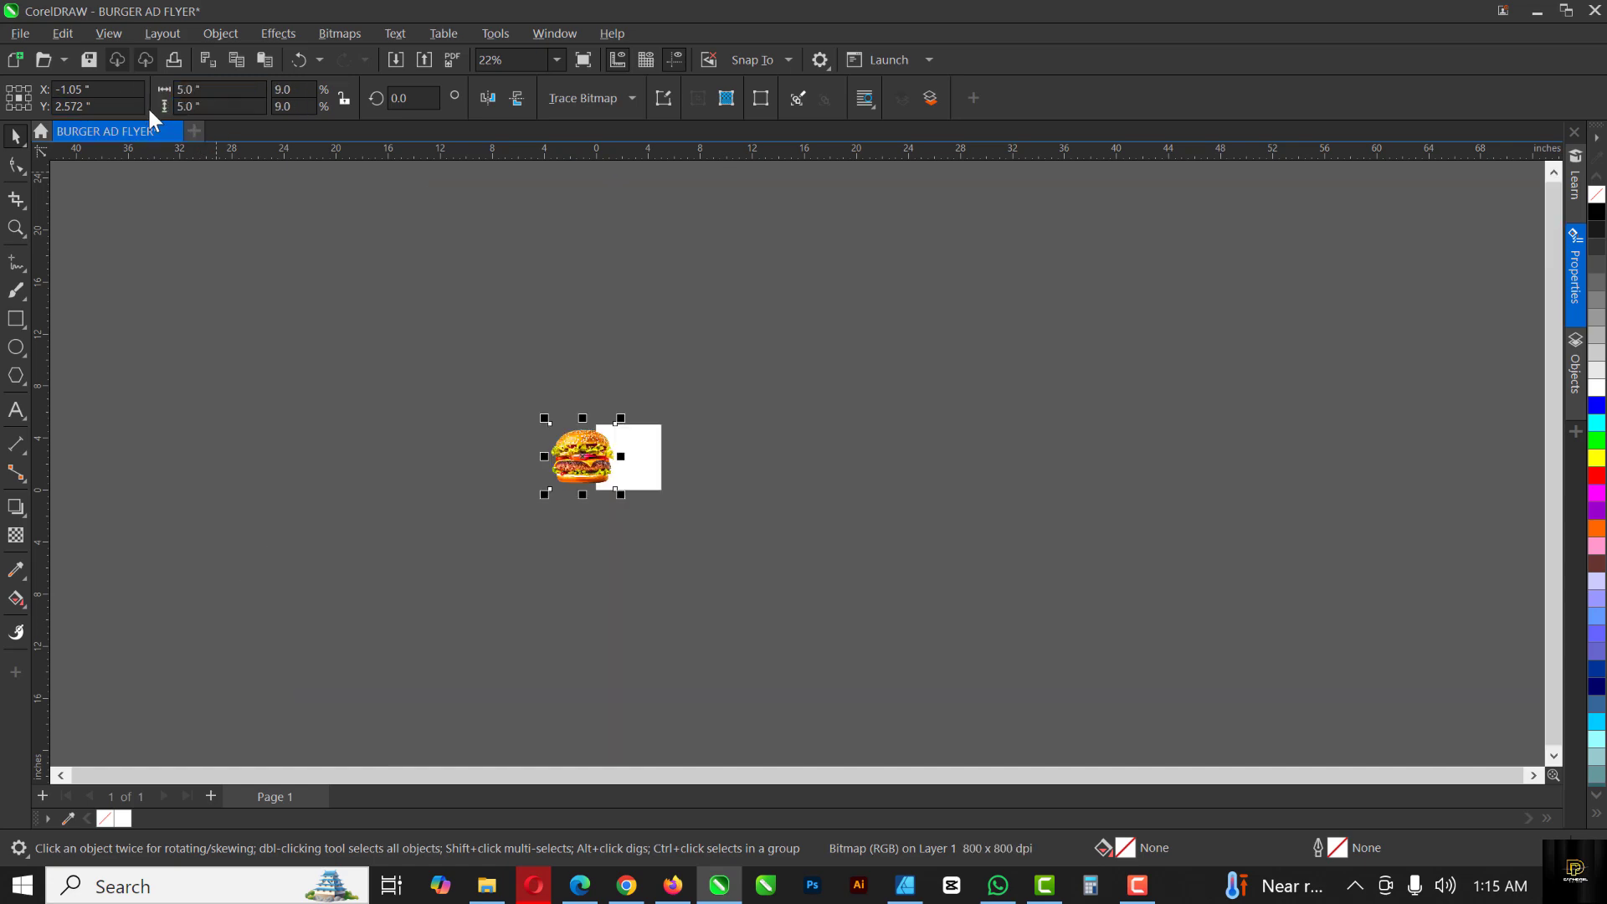
{"action": "key", "text": "shift+F2"}
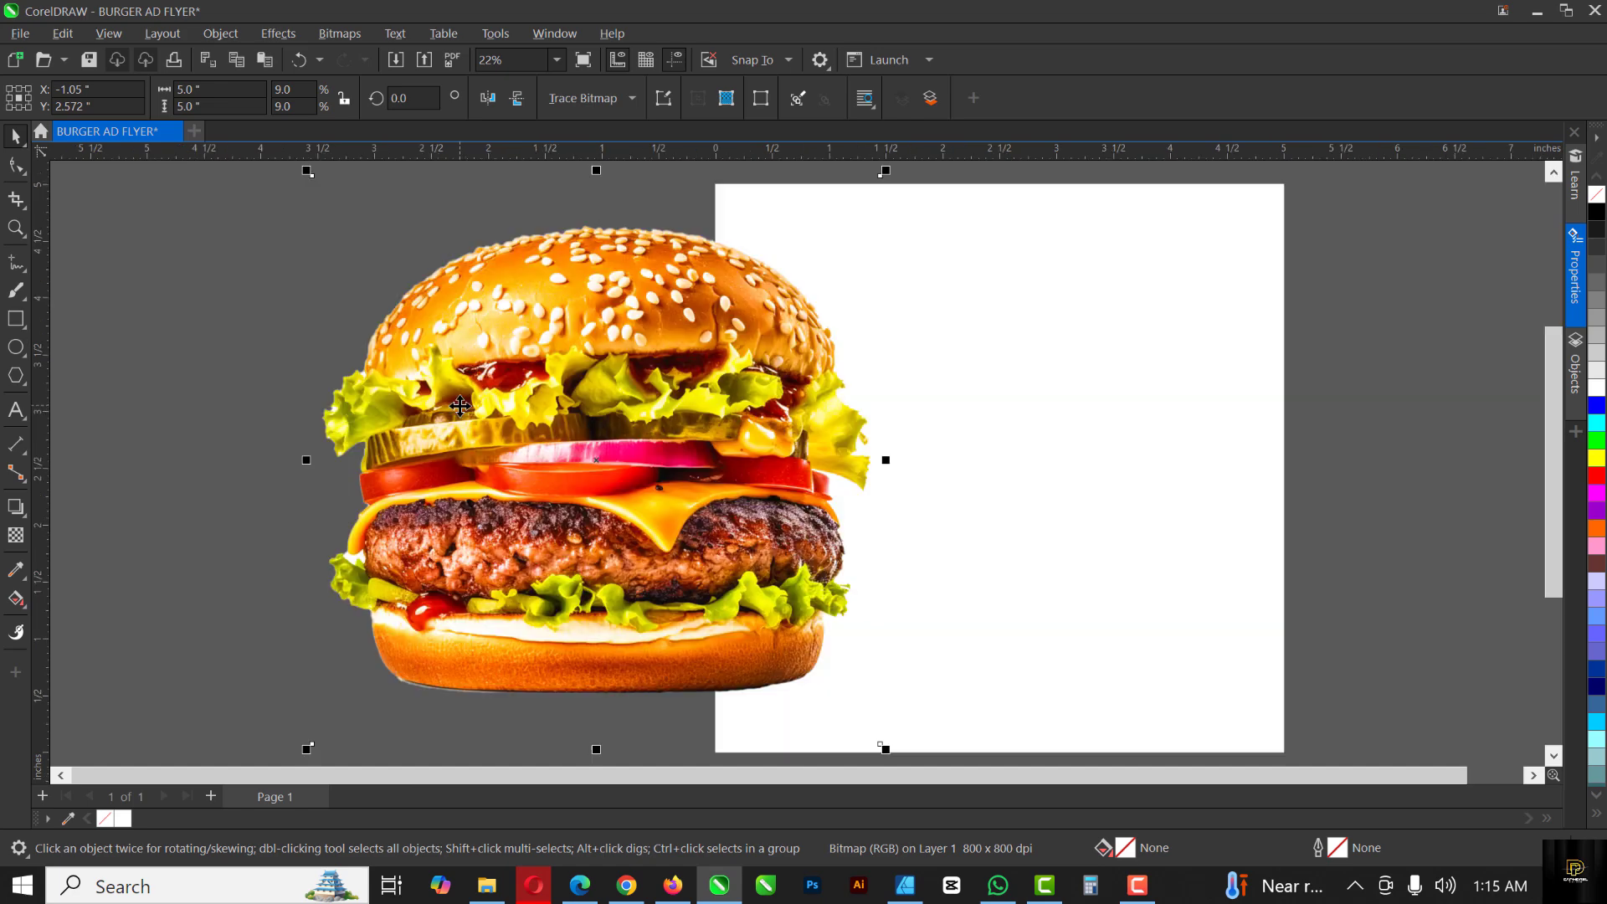
Step: Move the burger onto the page, centre it horizontally and scale it down to about 2.09 inches
{"action": "scroll", "coordinate": [464, 369], "scroll_direction": "down", "scroll_amount": 1}
{"action": "left_click_drag", "start_coordinate": [785, 382], "coordinate": [830, 380]}
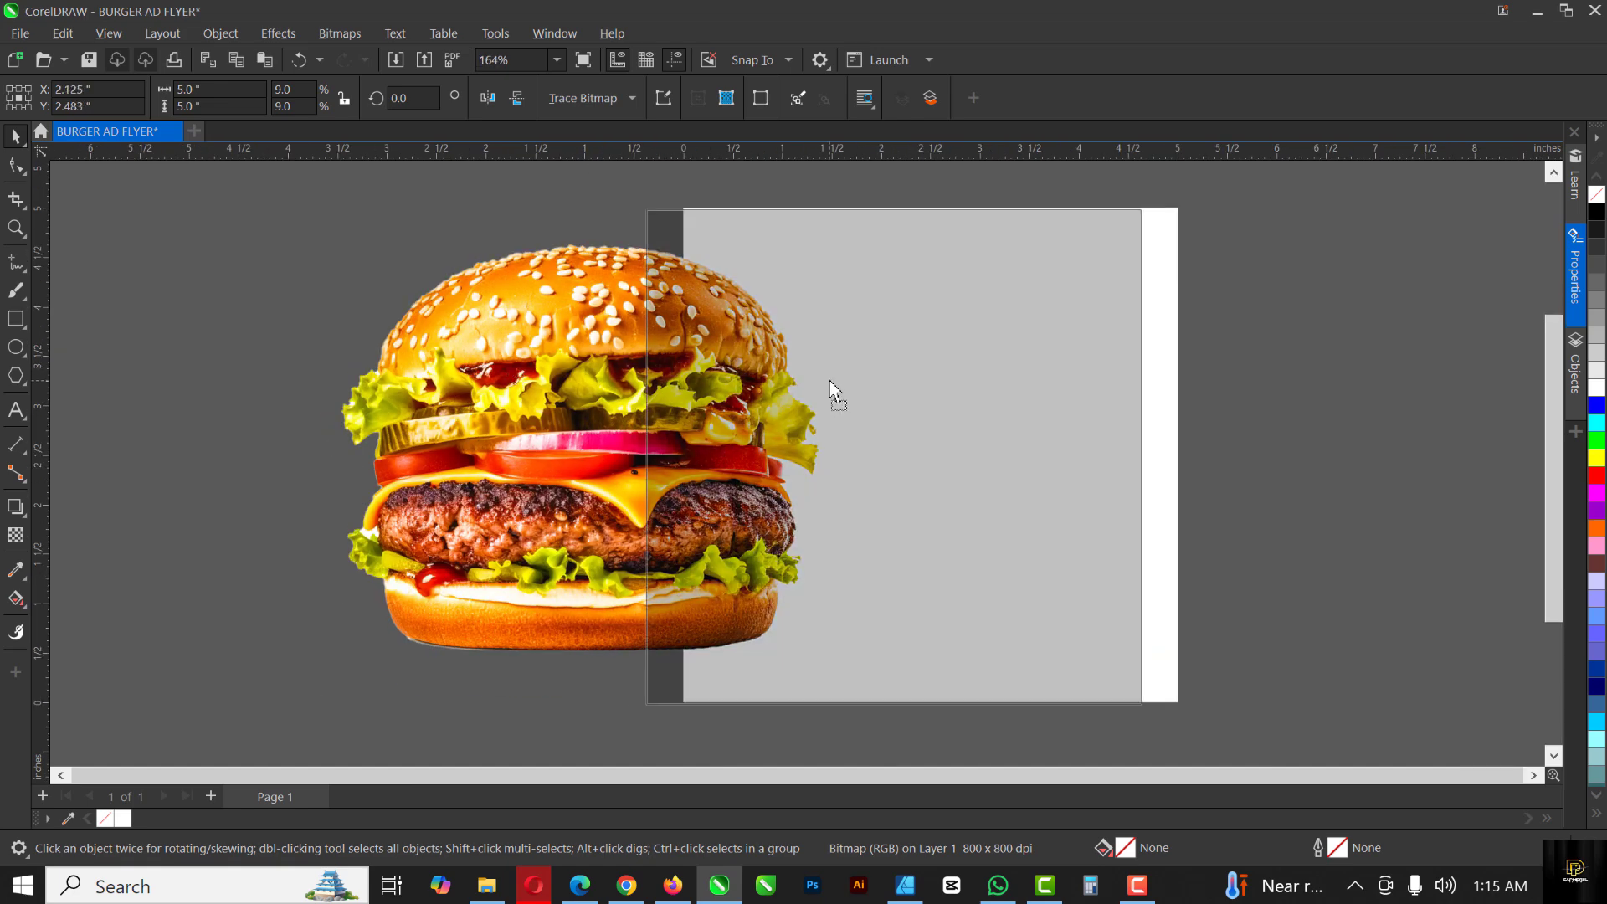
{"action": "left_click_drag", "start_coordinate": [1148, 202], "coordinate": [1025, 351]}
{"action": "left_click_drag", "start_coordinate": [921, 450], "coordinate": [959, 460]}
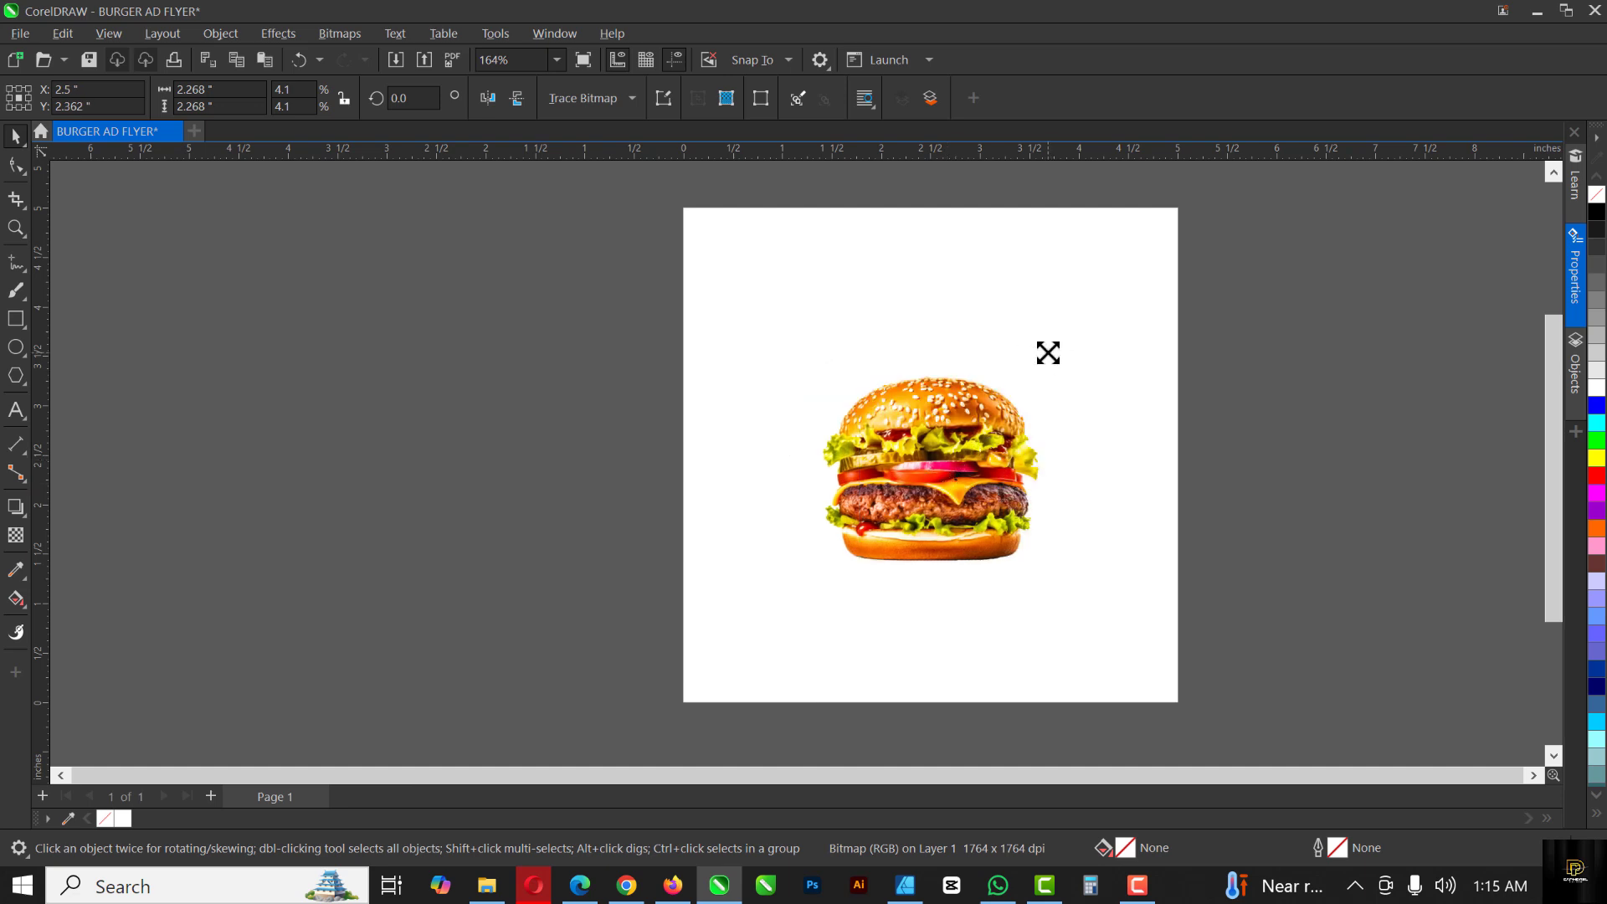
{"action": "left_click_drag", "start_coordinate": [1047, 352], "coordinate": [1039, 361]}
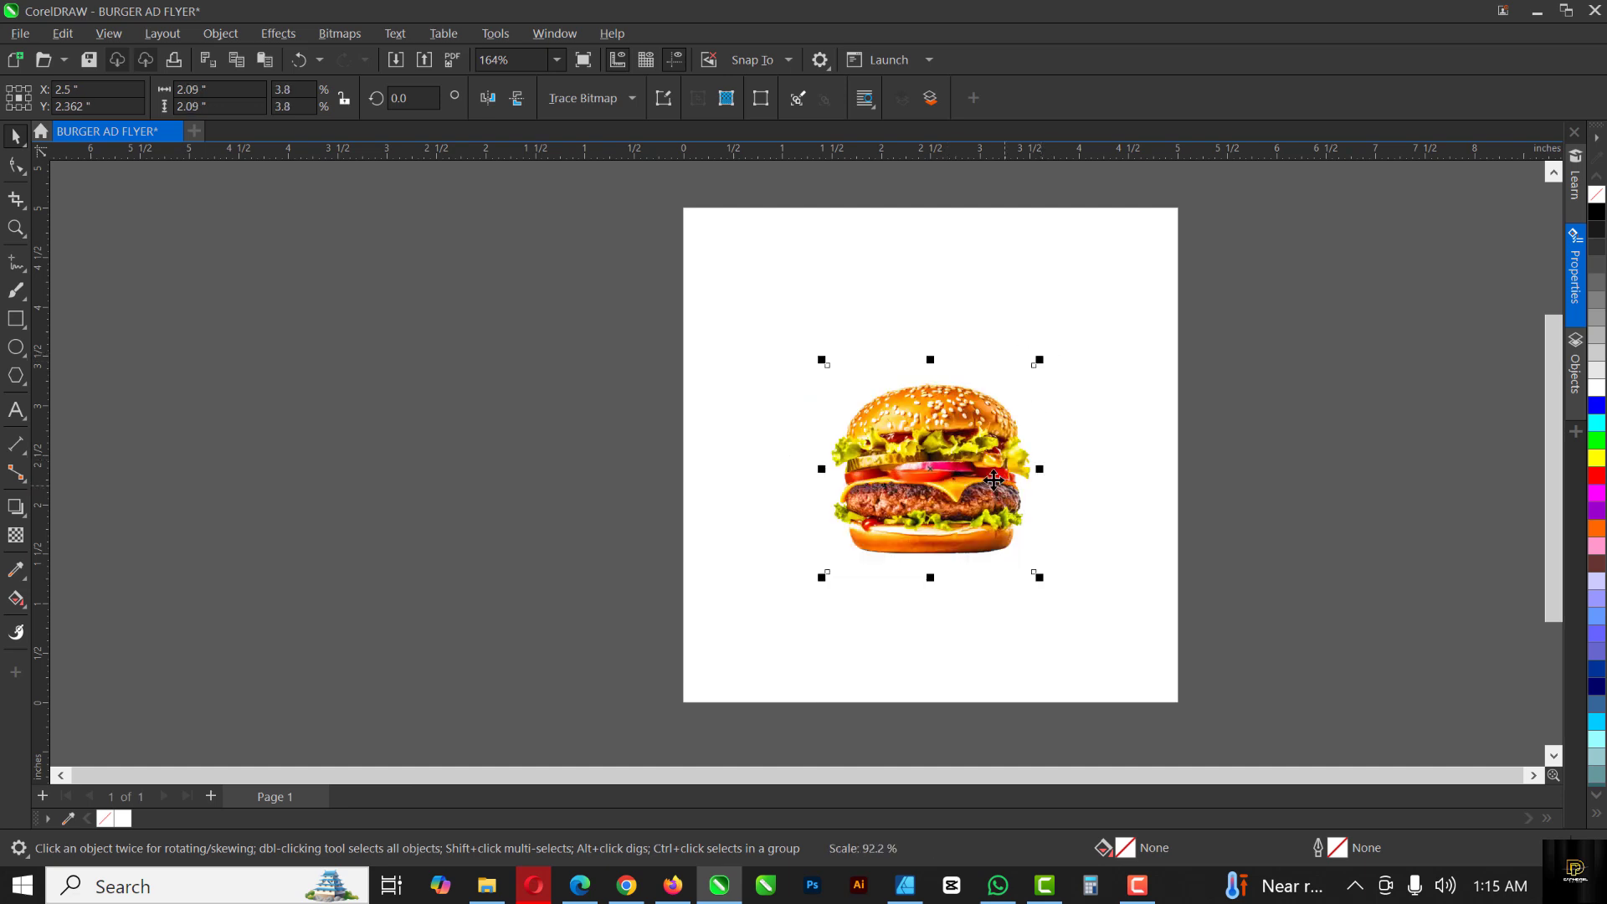
{"action": "scroll", "coordinate": [976, 428], "scroll_direction": "up", "scroll_amount": 1}
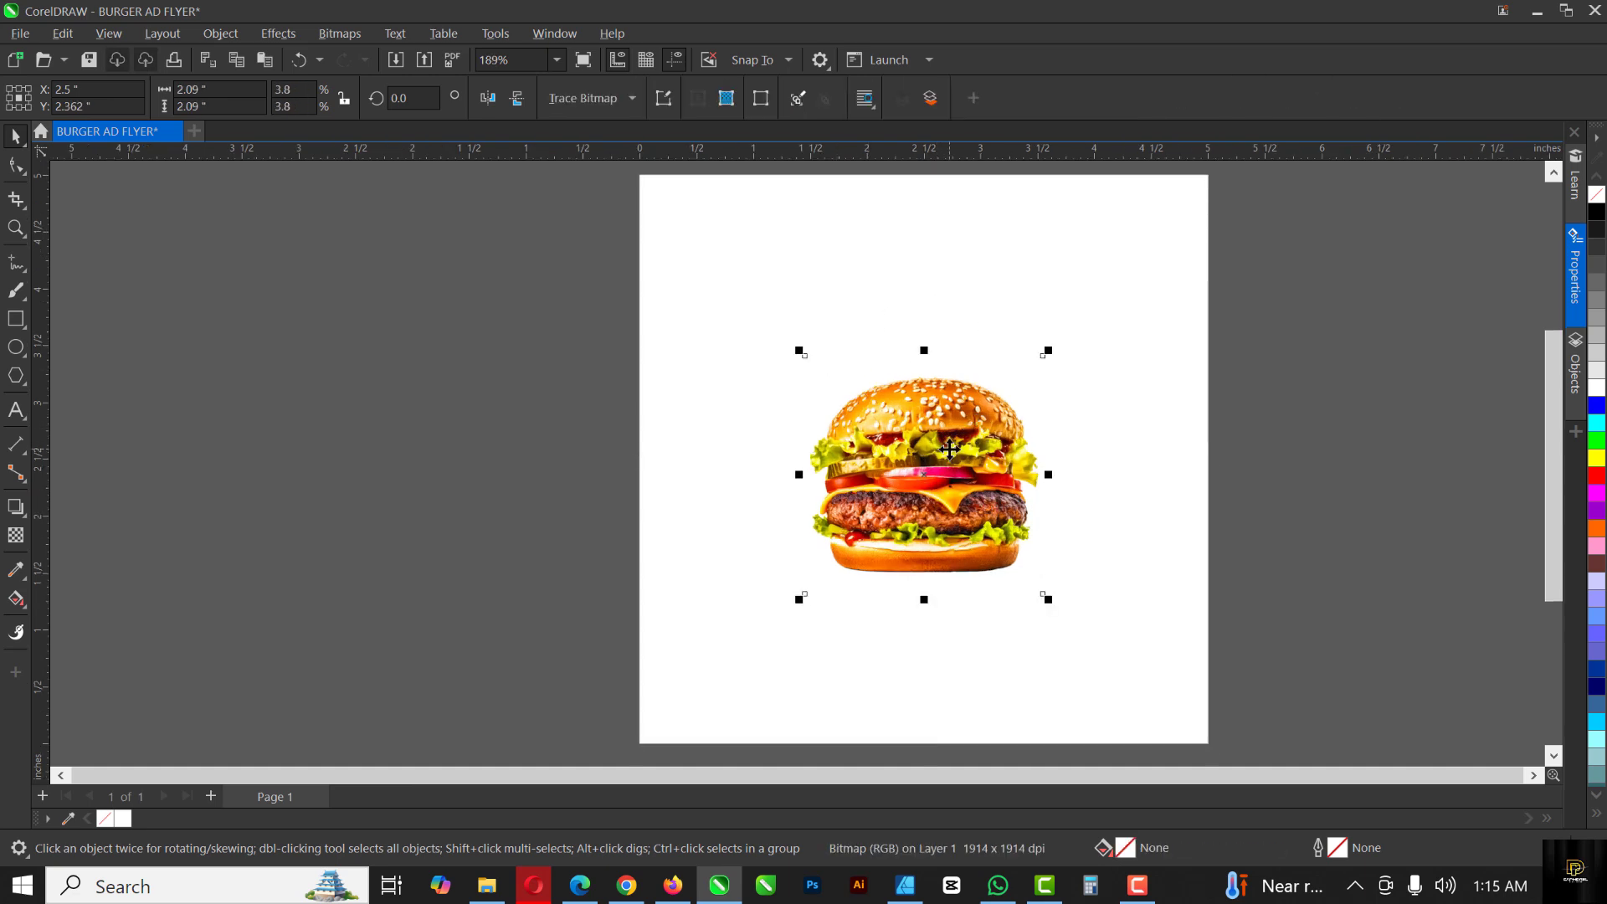
Step: Sample a yellow (#FFCC2F) from the burger's top bun and apply it to the background rectangle
{"action": "left_click", "coordinate": [15, 574]}
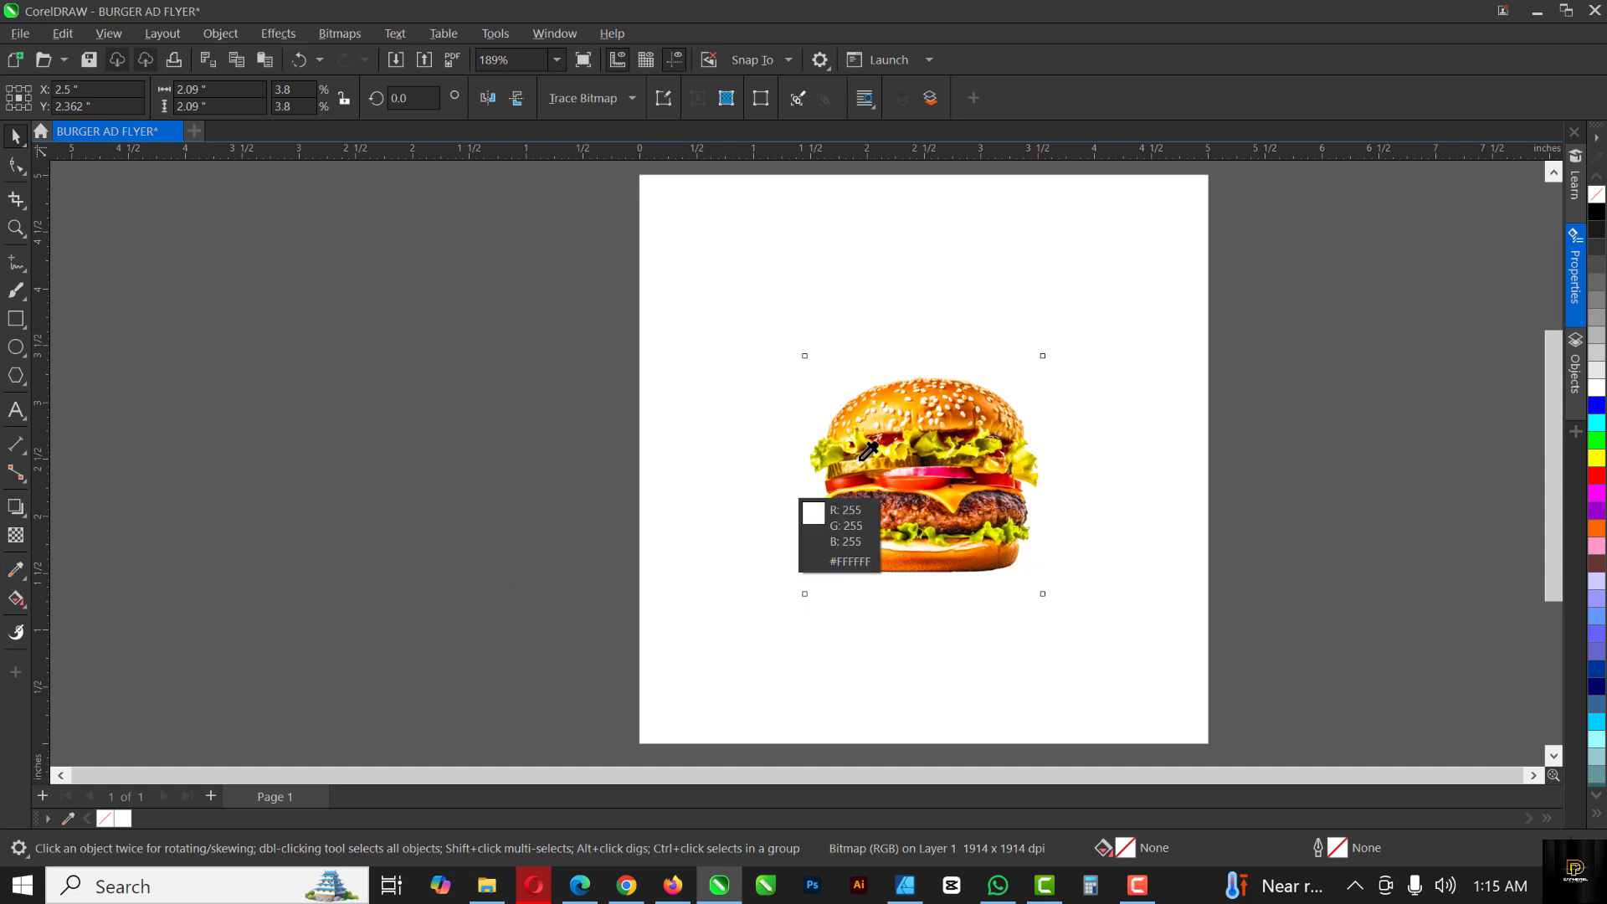
{"action": "left_click", "coordinate": [892, 401]}
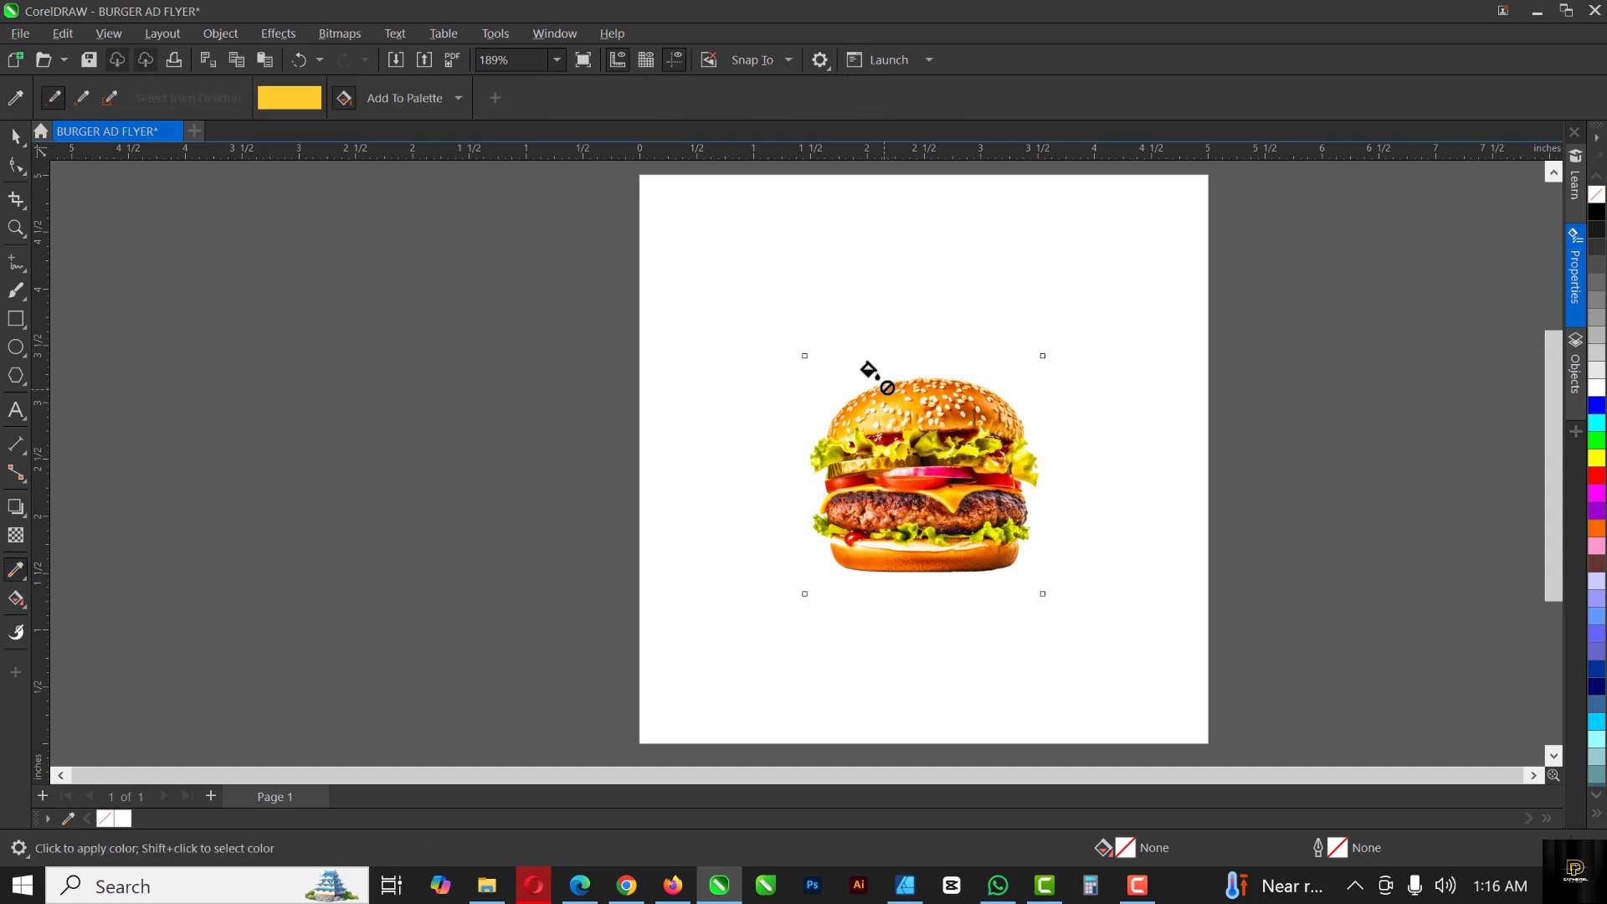
{"action": "left_click", "coordinate": [728, 269]}
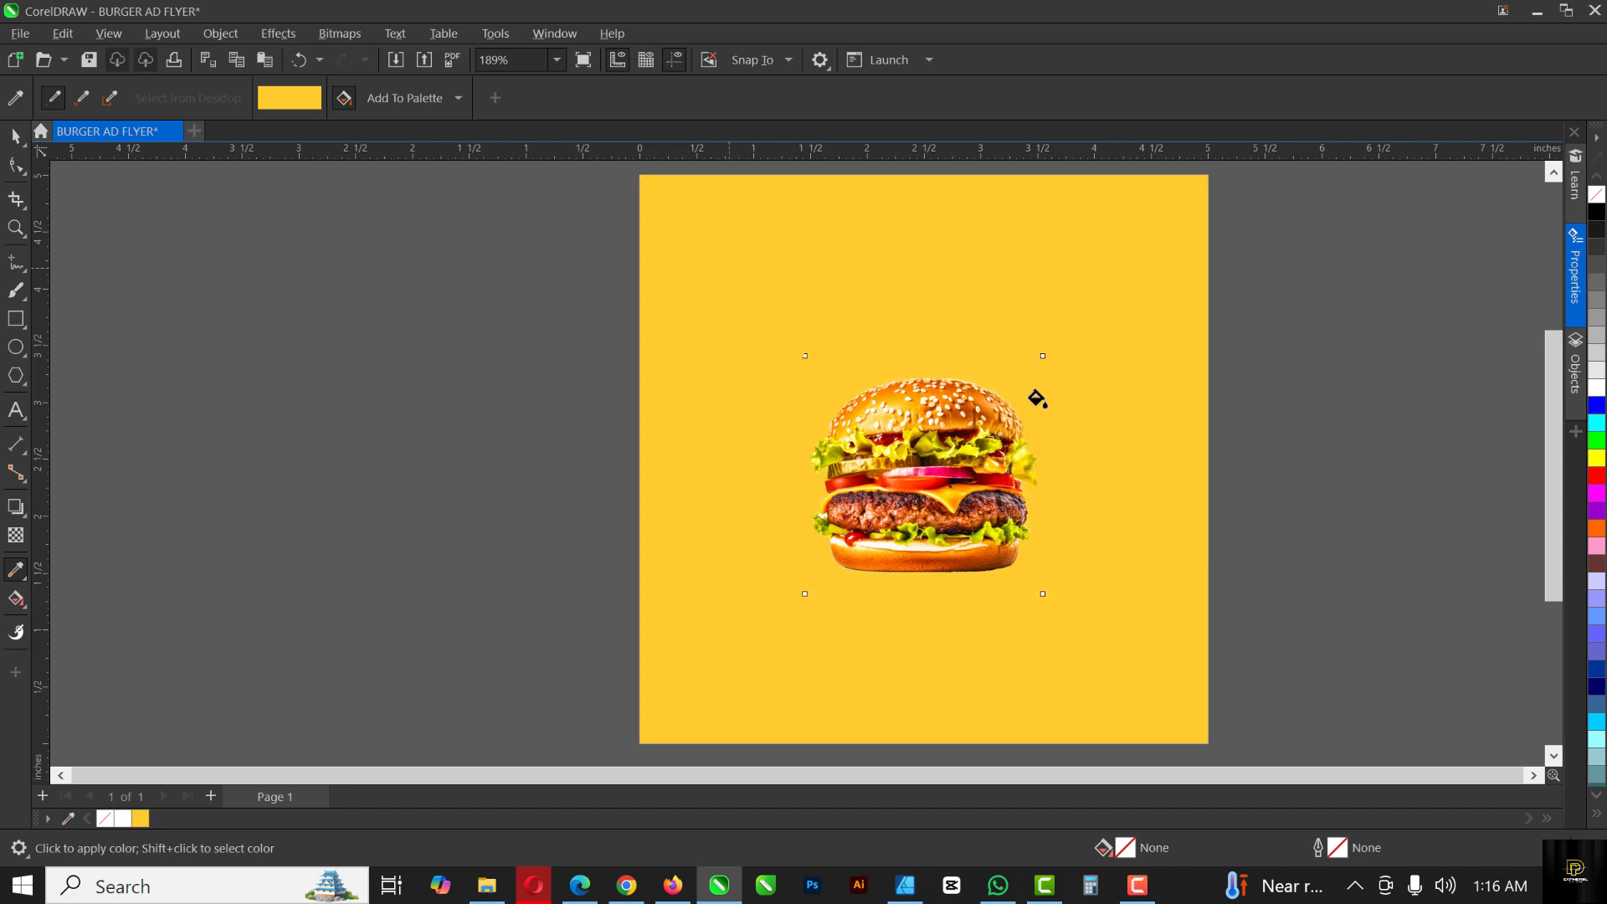
{"action": "key", "text": "space"}
Step: Lighten the background rectangle's uniform fill to a pale cream yellow
{"action": "left_click", "coordinate": [783, 284]}
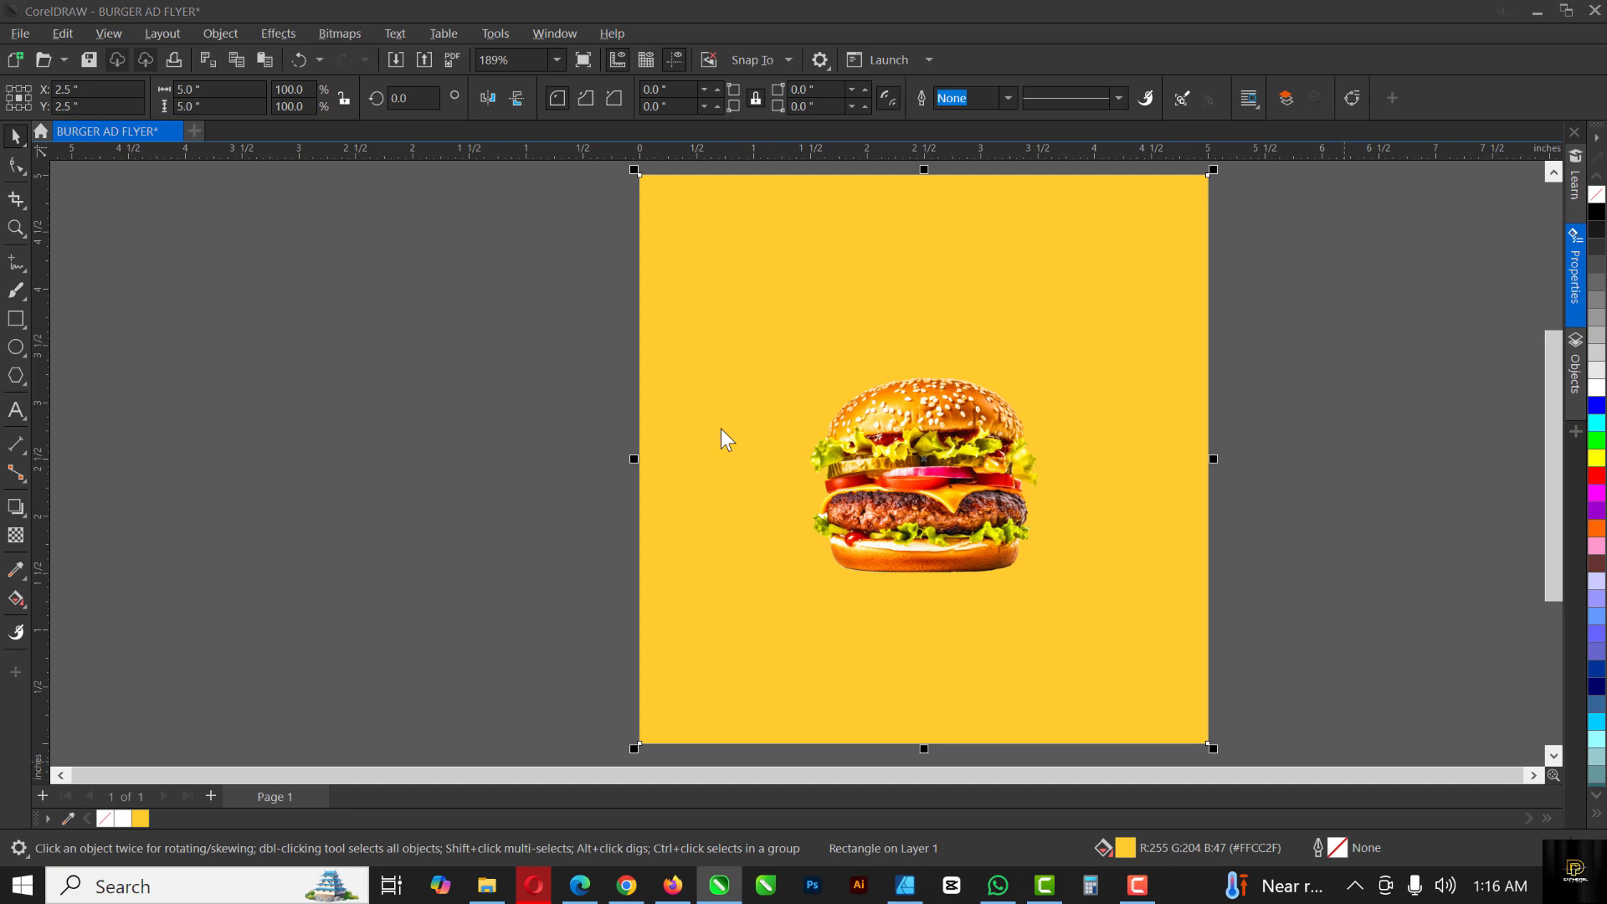
{"action": "key", "text": "shift+F11"}
{"action": "double_click", "coordinate": [871, 442]}
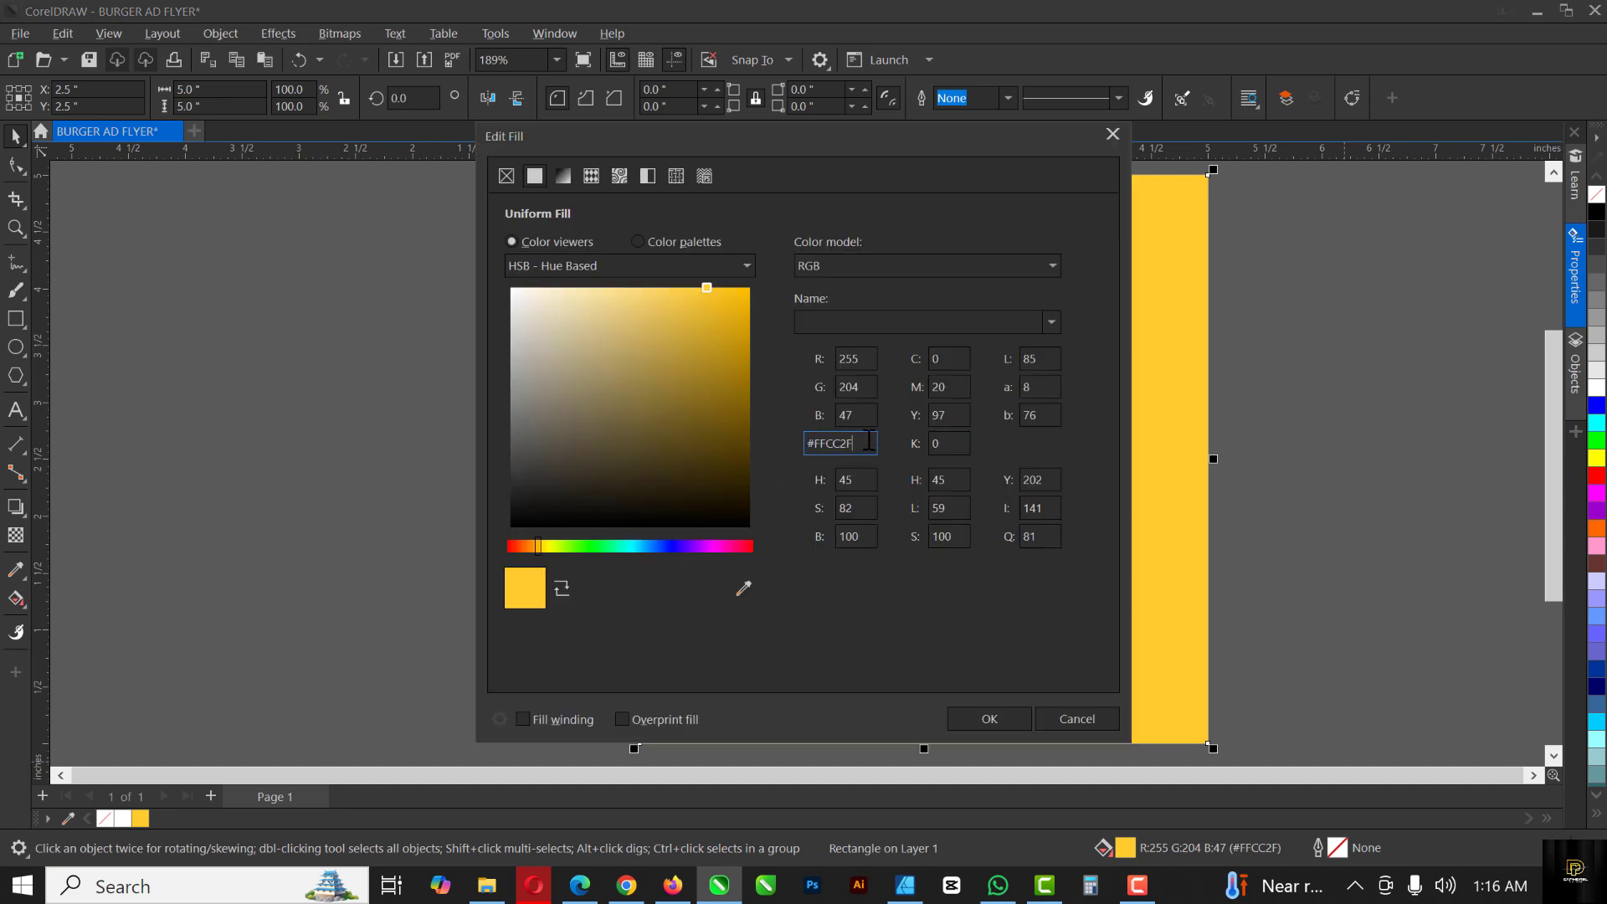
{"action": "left_click", "coordinate": [988, 720]}
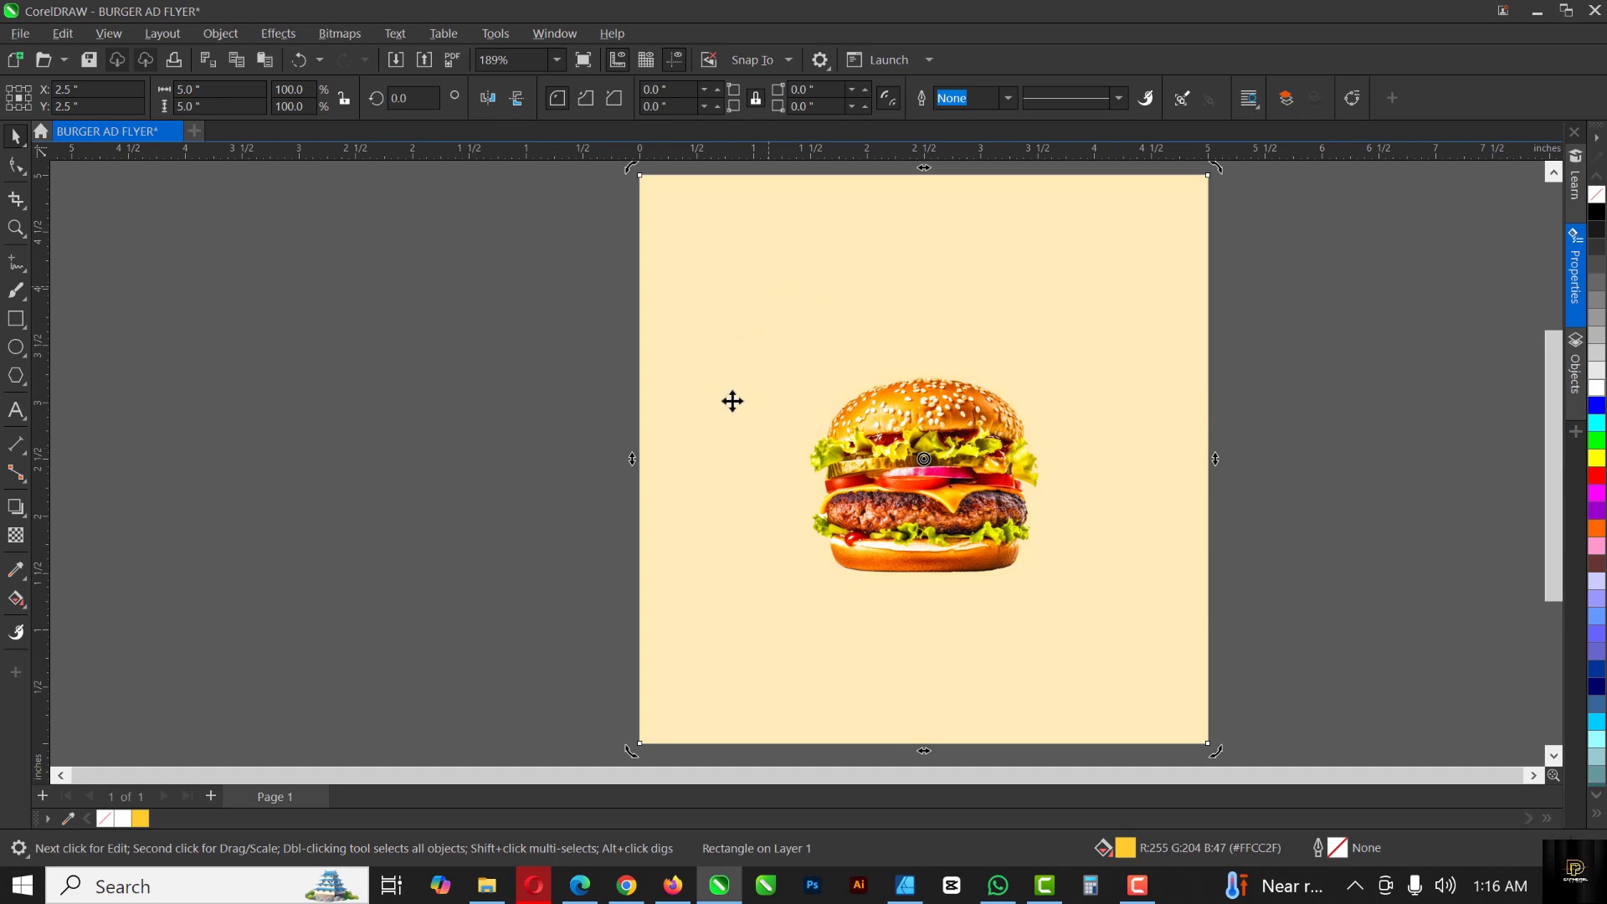
Step: Duplicate the burger slightly lower at about Y 1.98 inches, and scale the rear burger down to about 1.76 inches
{"action": "left_click", "coordinate": [944, 458]}
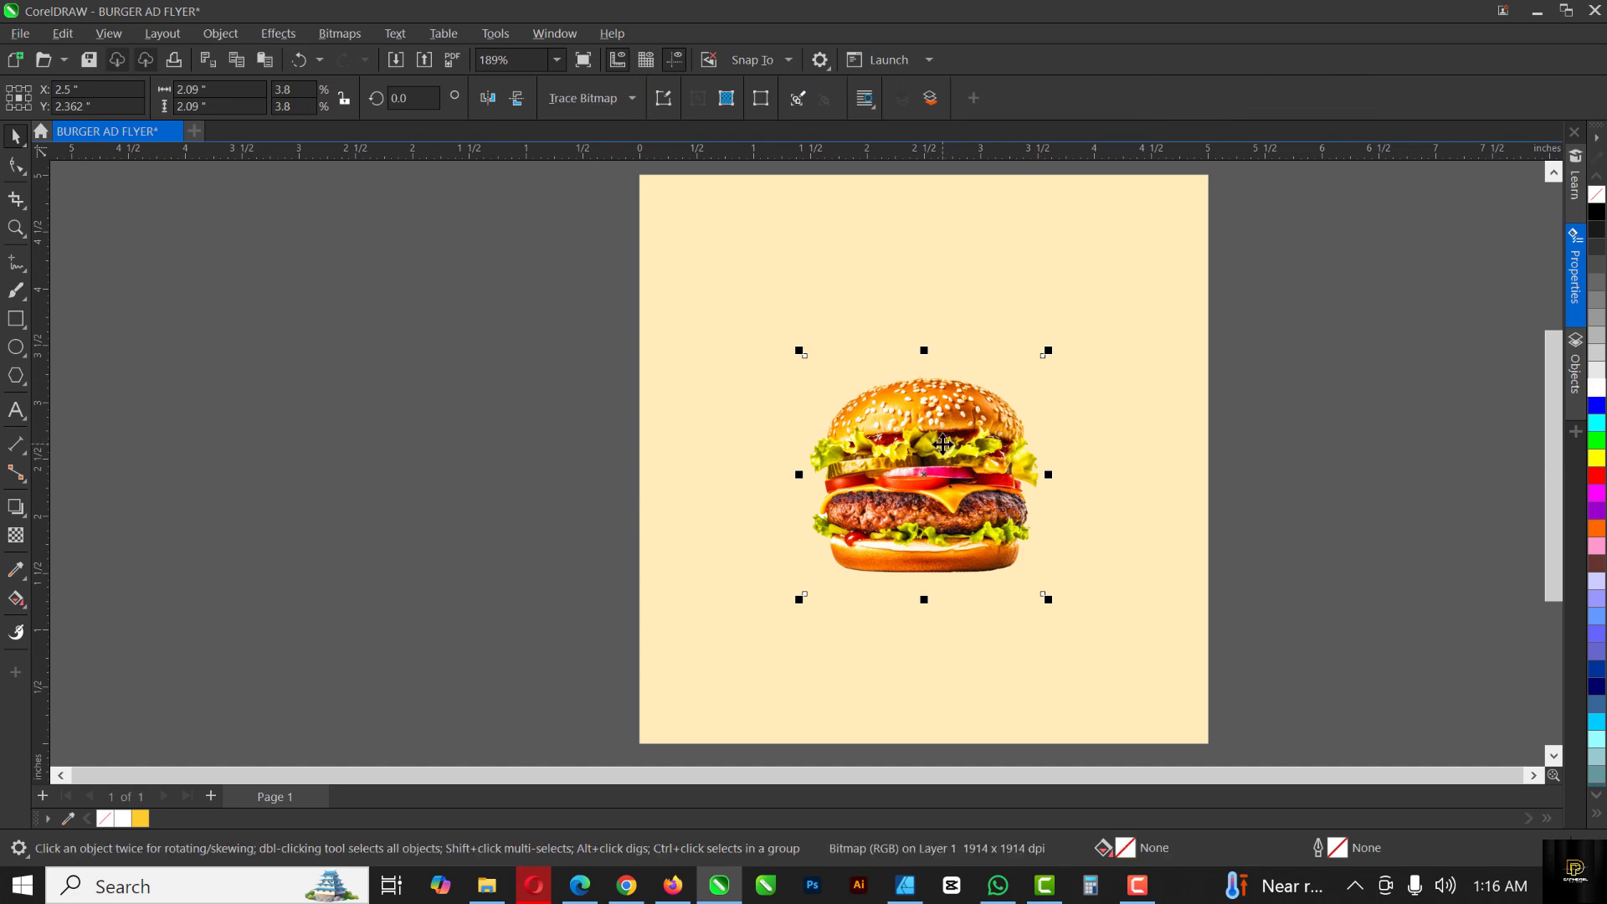
{"action": "left_click_drag", "start_coordinate": [943, 444], "coordinate": [937, 487]}
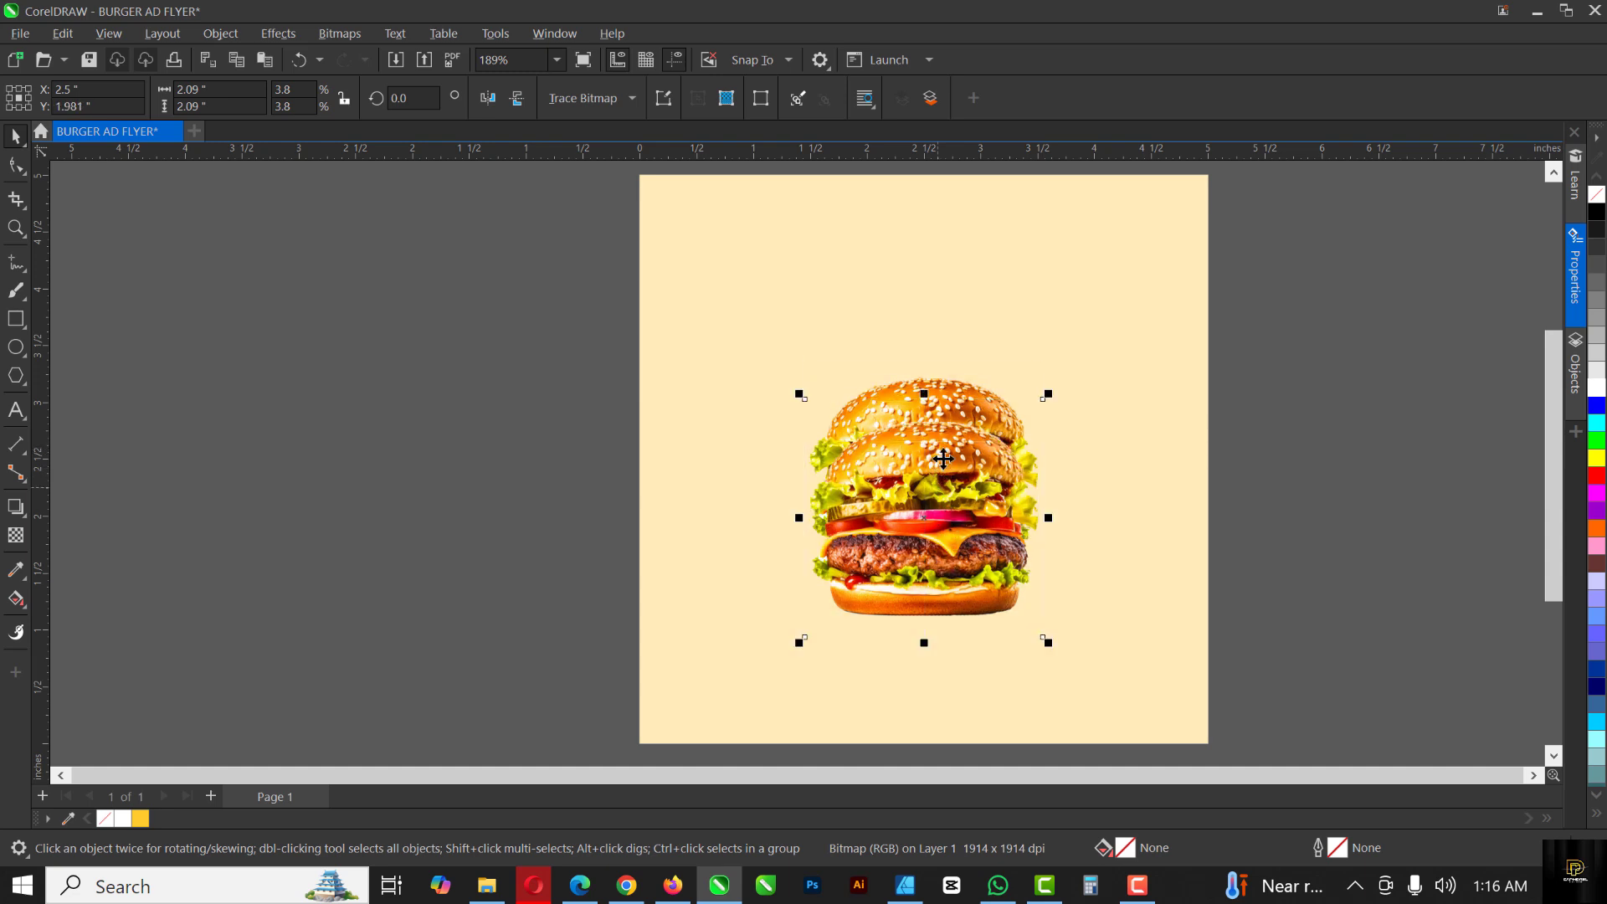
{"action": "key", "text": "ctrl+z"}
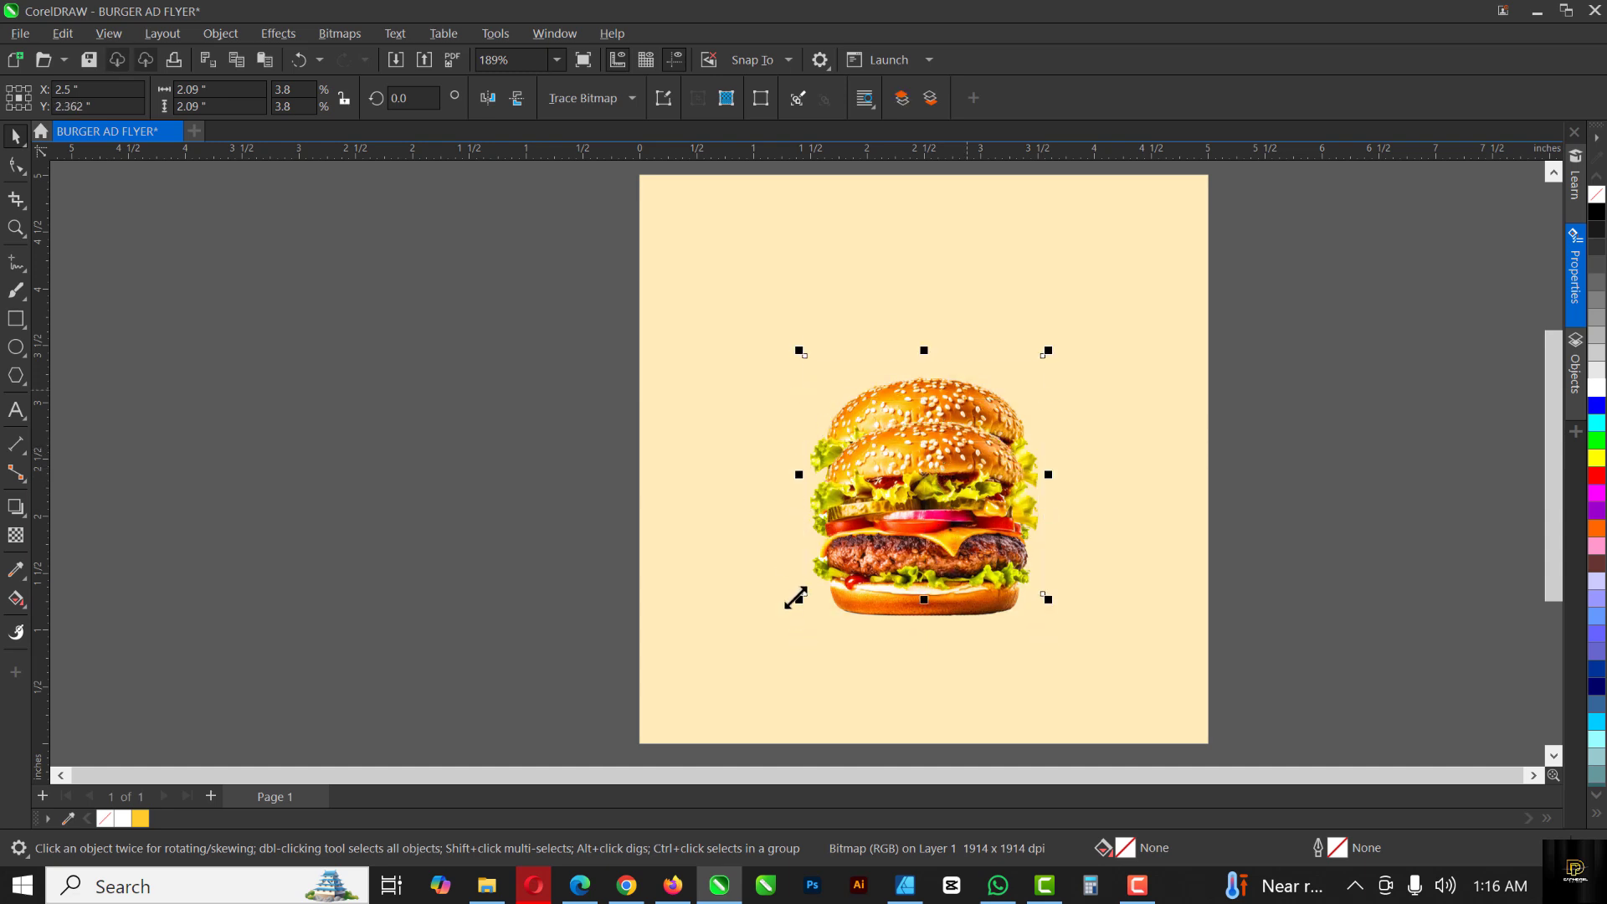
{"action": "left_click_drag", "start_coordinate": [795, 597], "coordinate": [835, 561]}
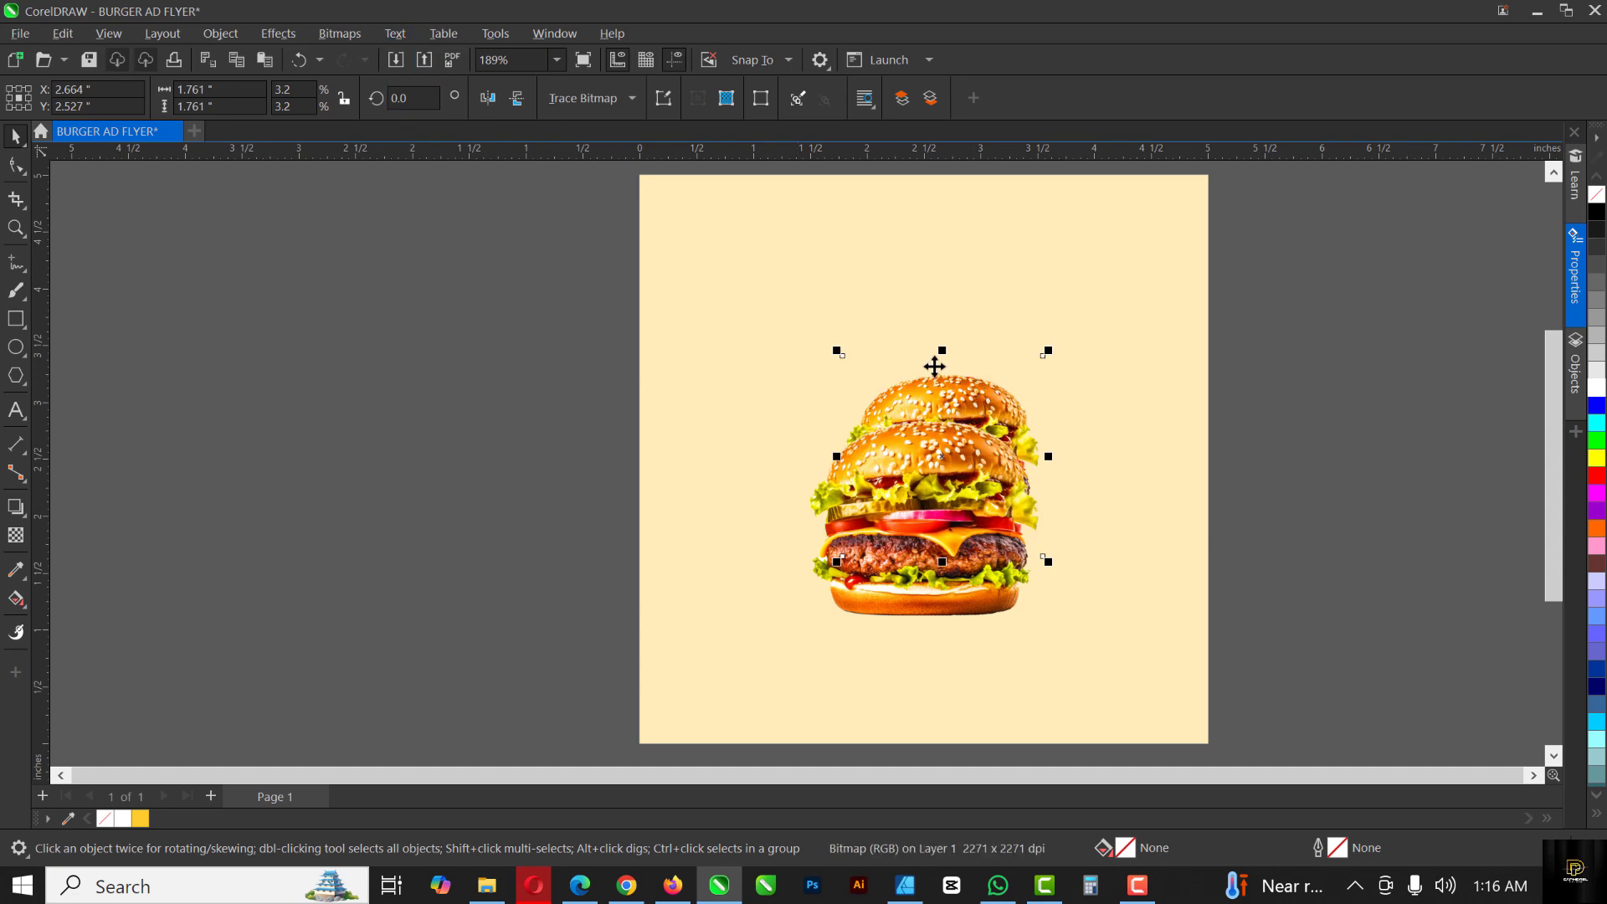
Step: Apply a Gaussian Blur with a radius of about 35.4 to the rear burger
{"action": "left_click", "coordinate": [264, 30]}
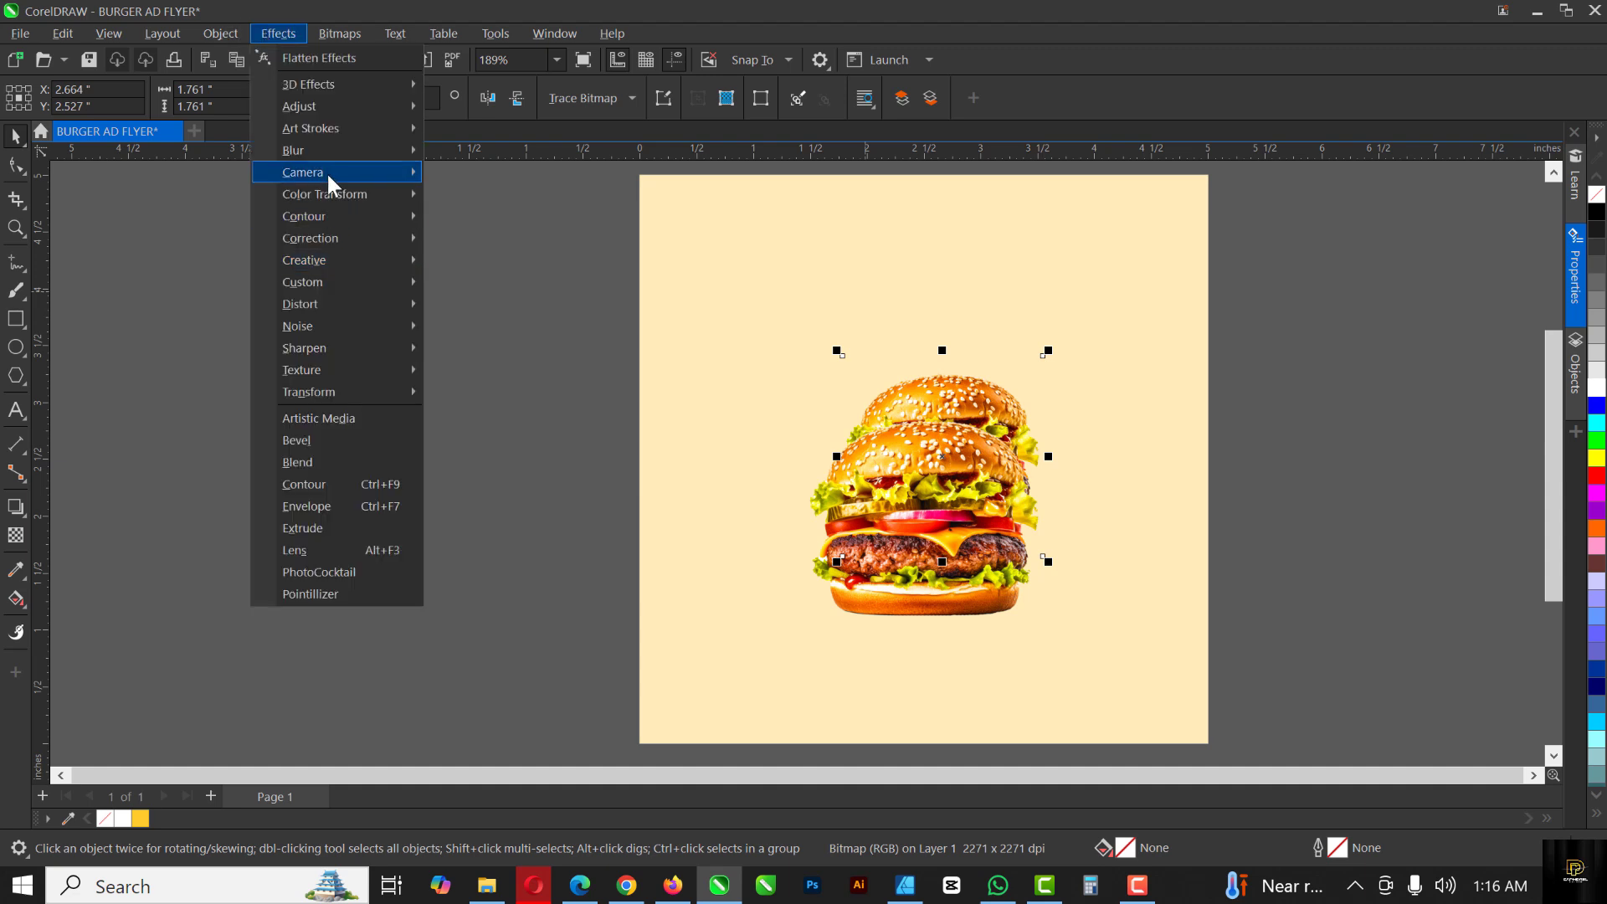
{"action": "mouse_move", "coordinate": [326, 155]}
{"action": "left_click", "coordinate": [507, 224]}
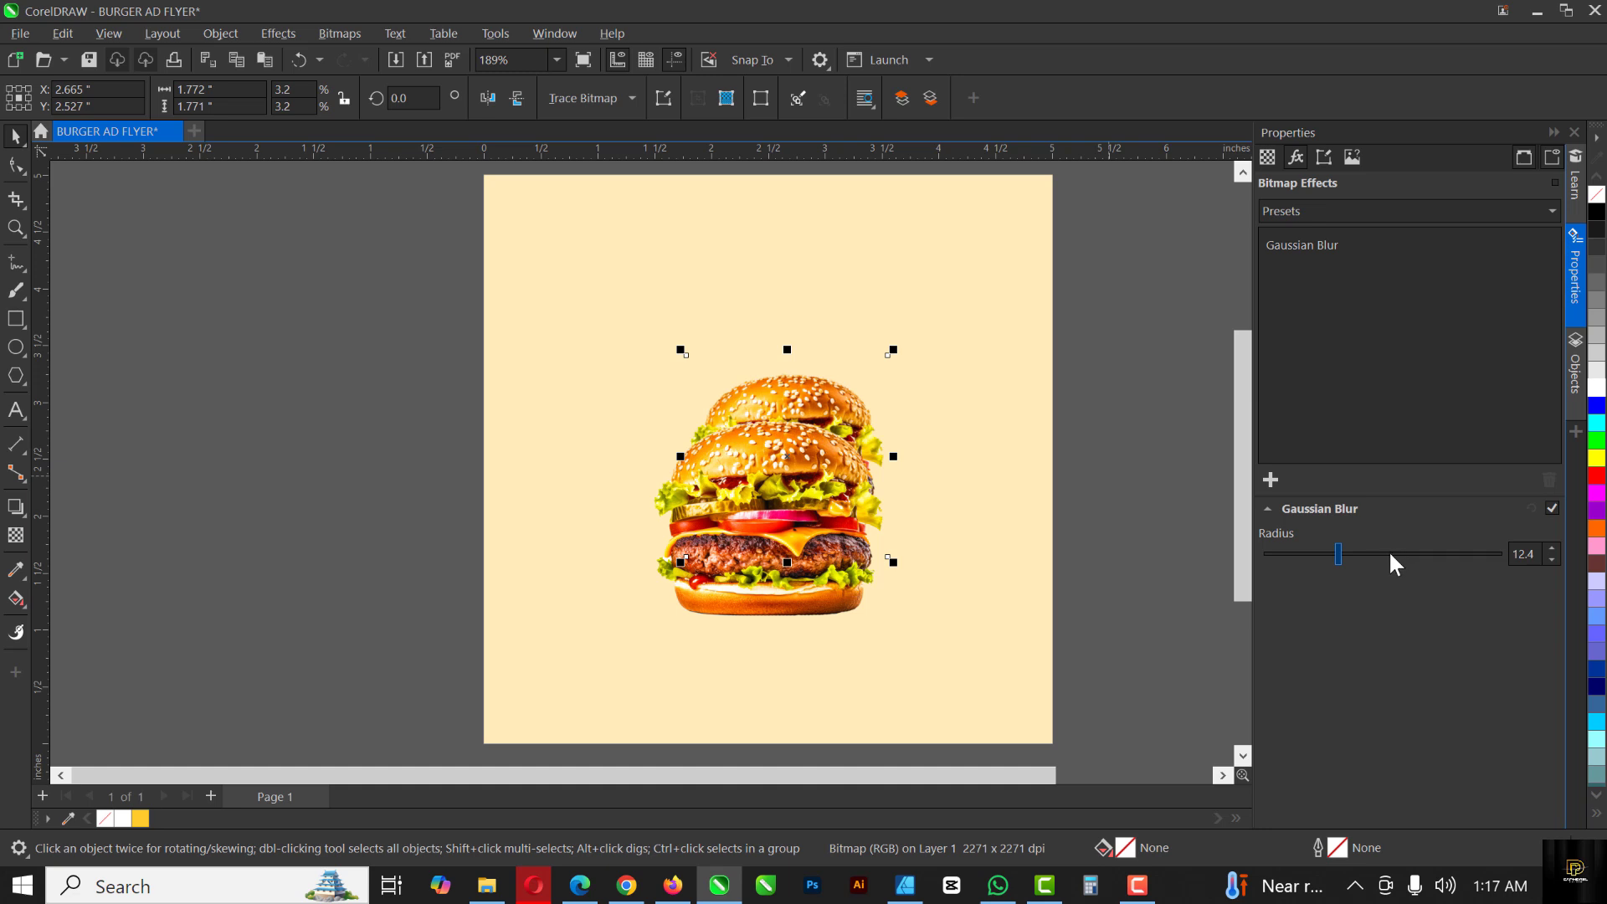
{"action": "left_click", "coordinate": [1388, 553]}
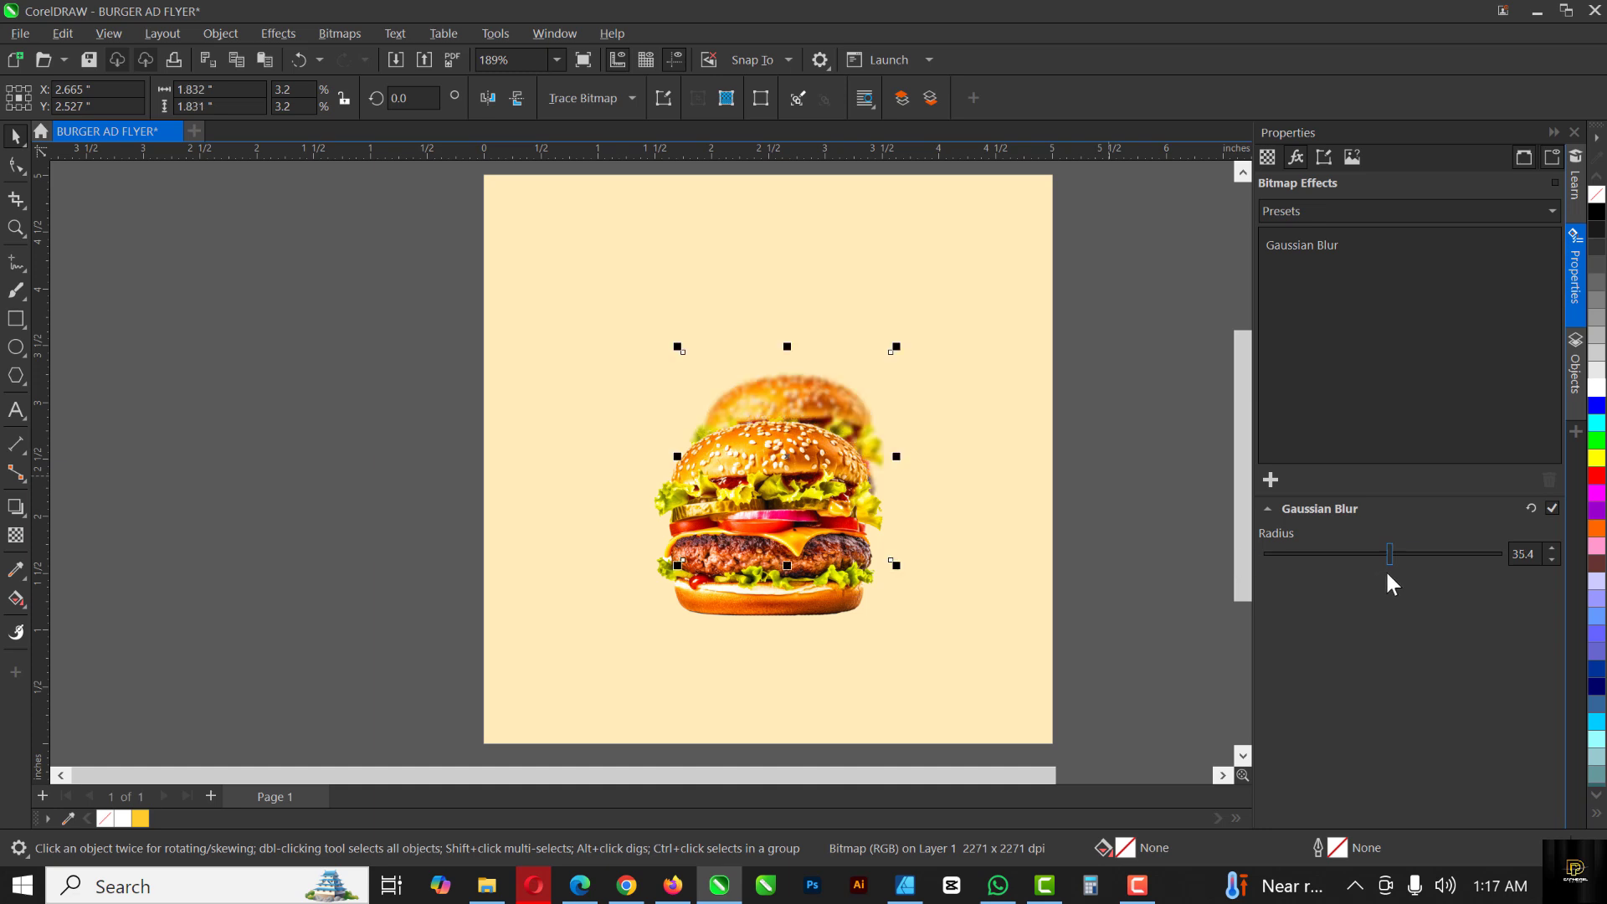
{"action": "double_click", "coordinate": [1521, 554]}
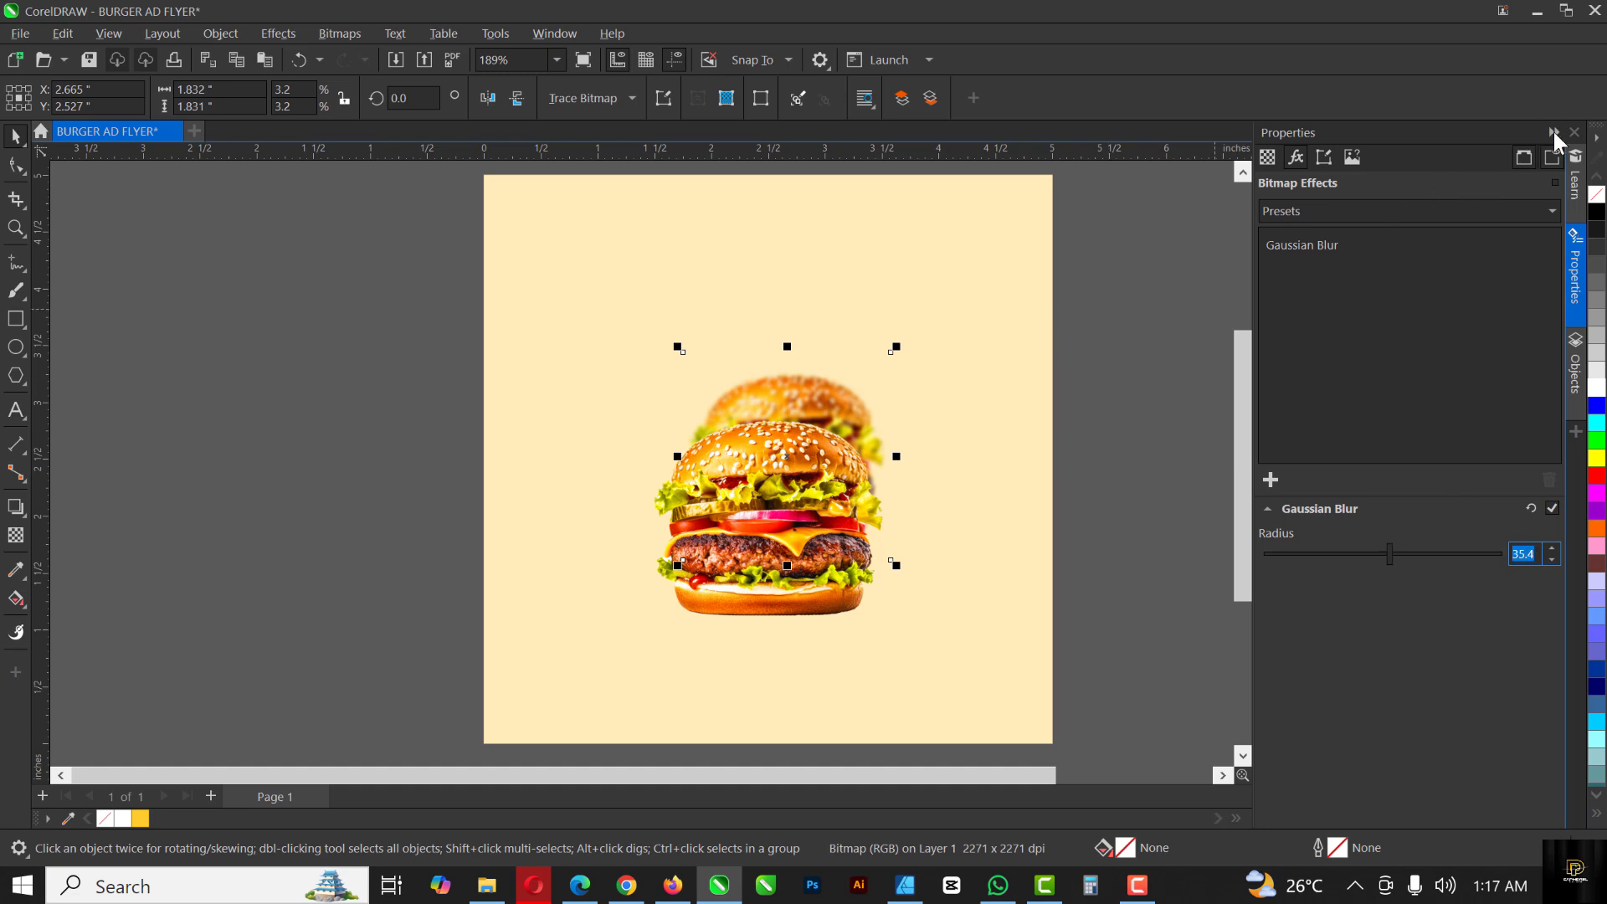
{"action": "left_click", "coordinate": [1574, 133]}
{"action": "left_click", "coordinate": [1288, 388]}
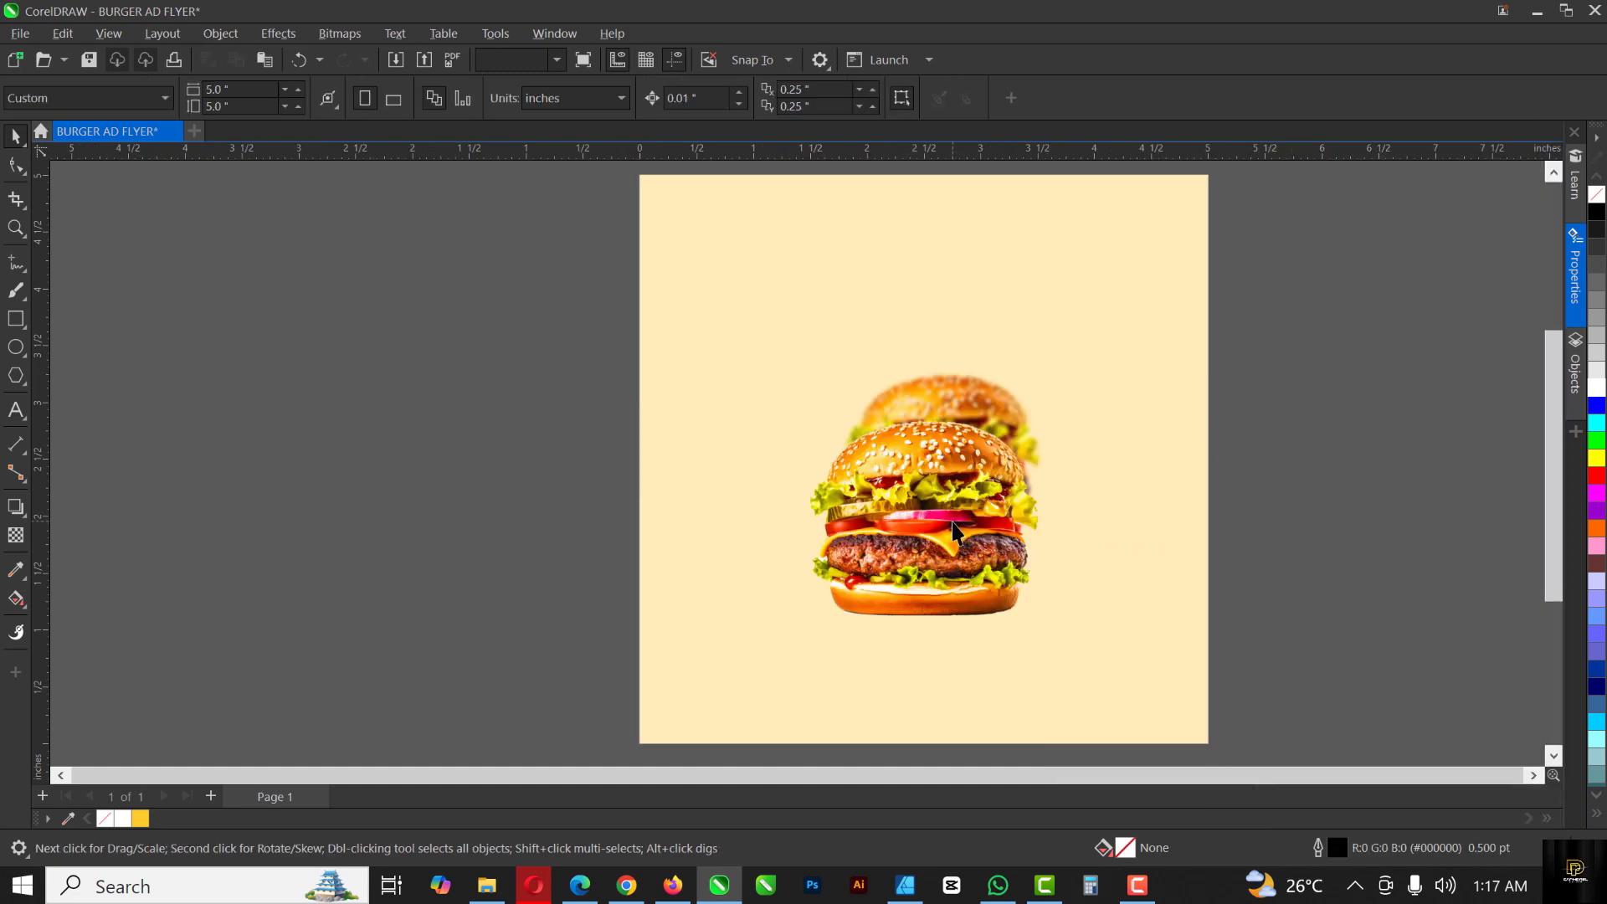
Step: Rotate the front burger counter-clockwise by about 4.3 degrees
{"action": "left_click", "coordinate": [954, 539]}
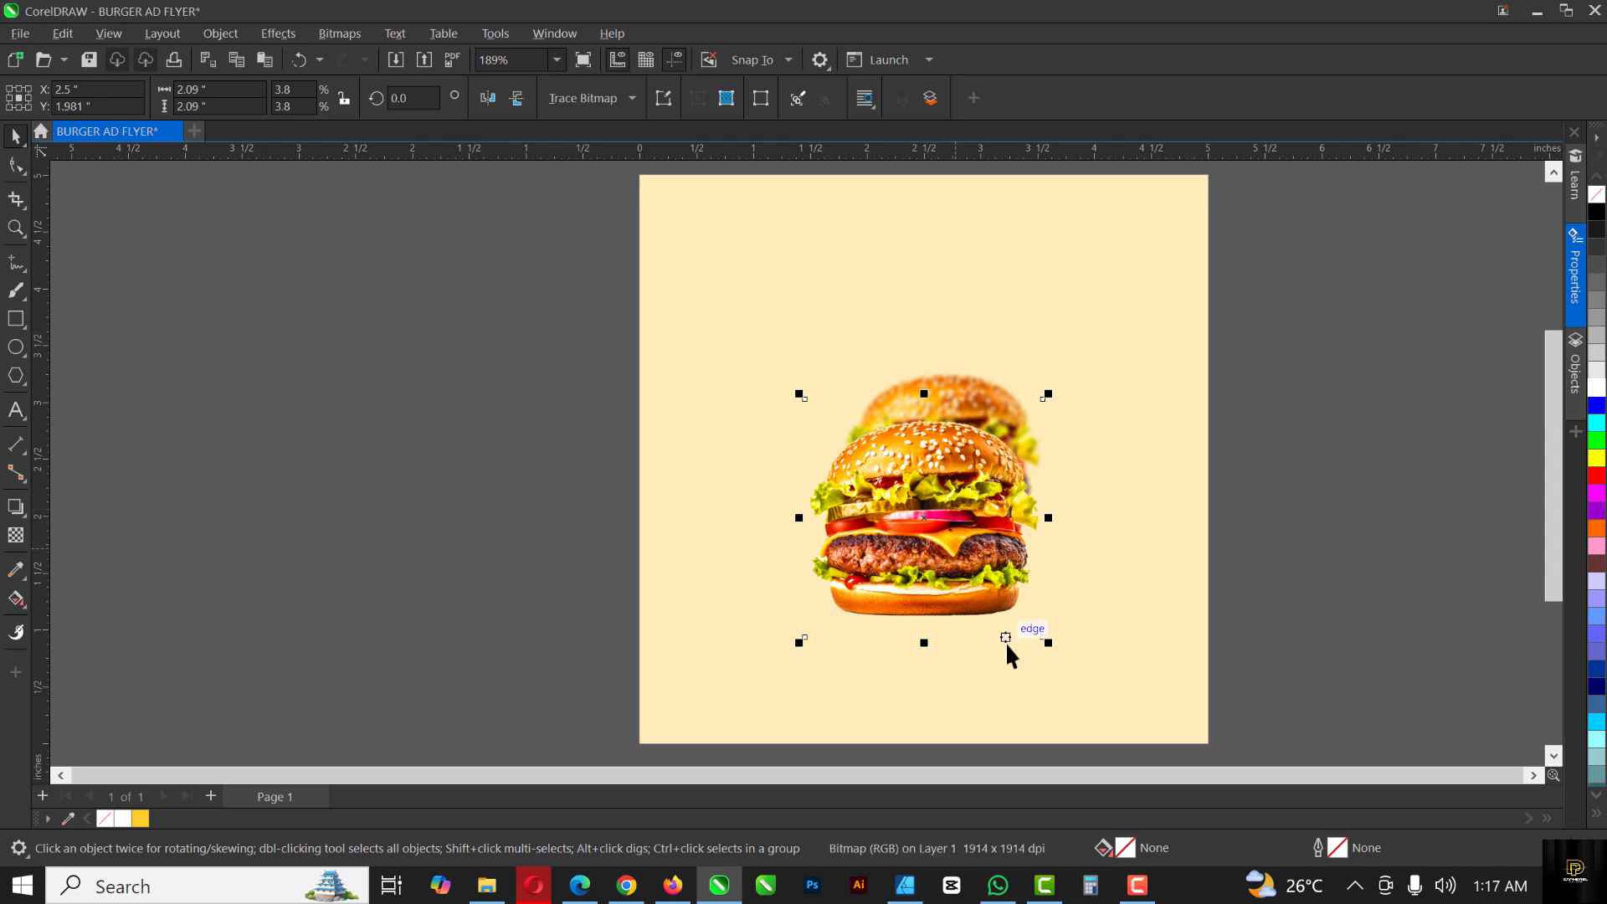
{"action": "scroll", "coordinate": [1011, 636], "scroll_direction": "up", "scroll_amount": 1}
{"action": "left_click", "coordinate": [976, 577]}
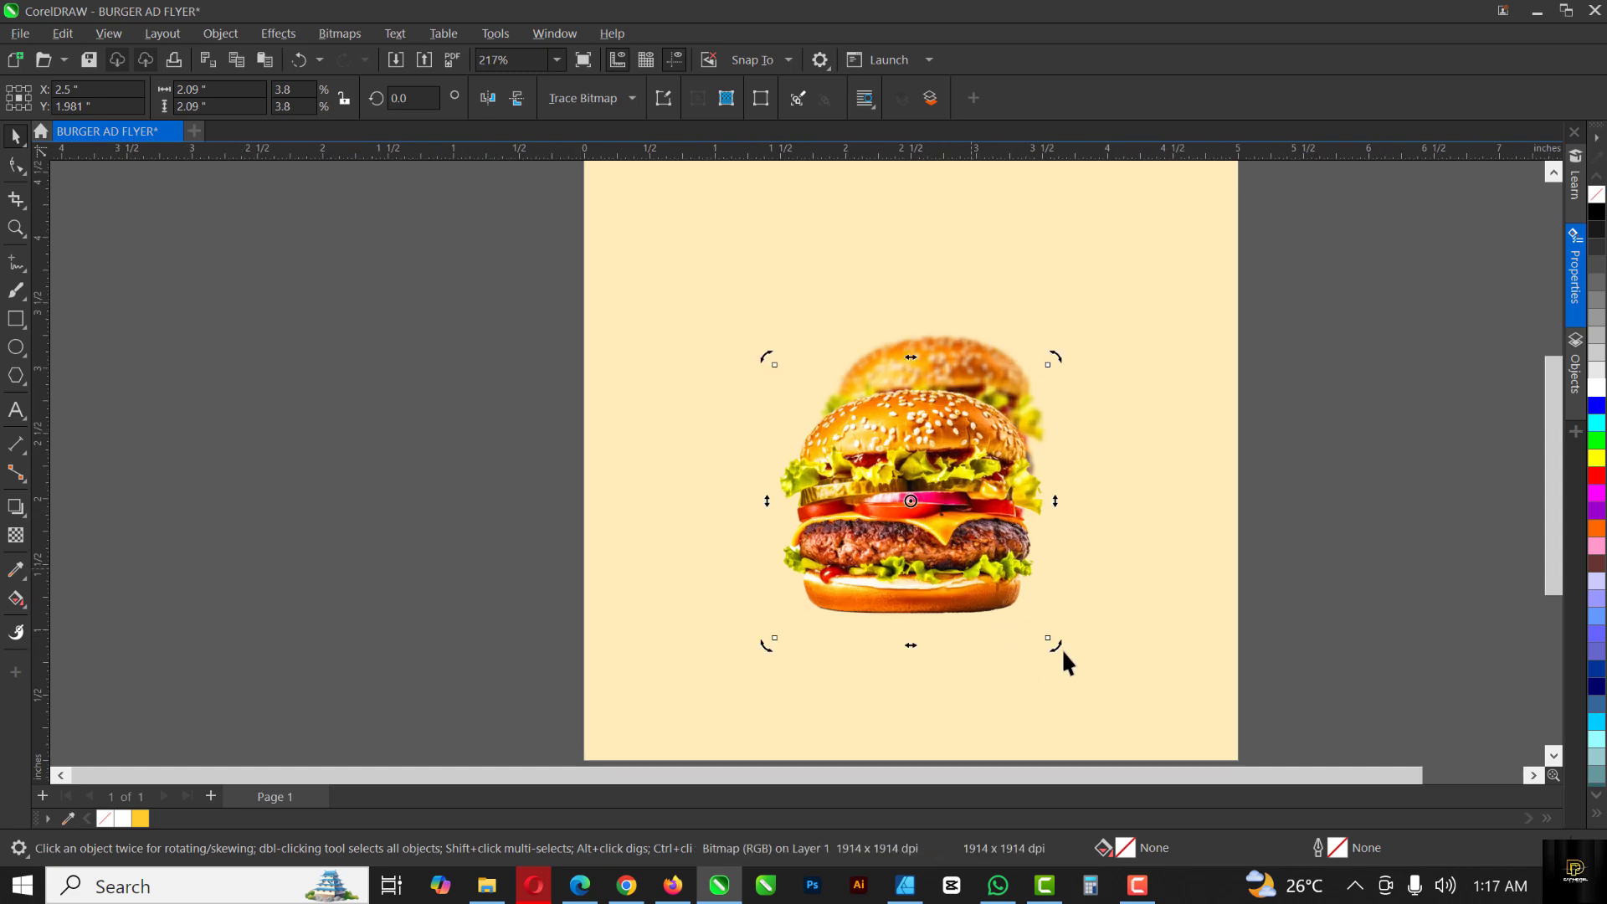
{"action": "mouse_move", "coordinate": [1061, 650]}
{"action": "left_mouse_down"}
{"action": "mouse_move", "coordinate": [1066, 631]}
{"action": "mouse_move", "coordinate": [1068, 662]}
{"action": "left_mouse_up"}
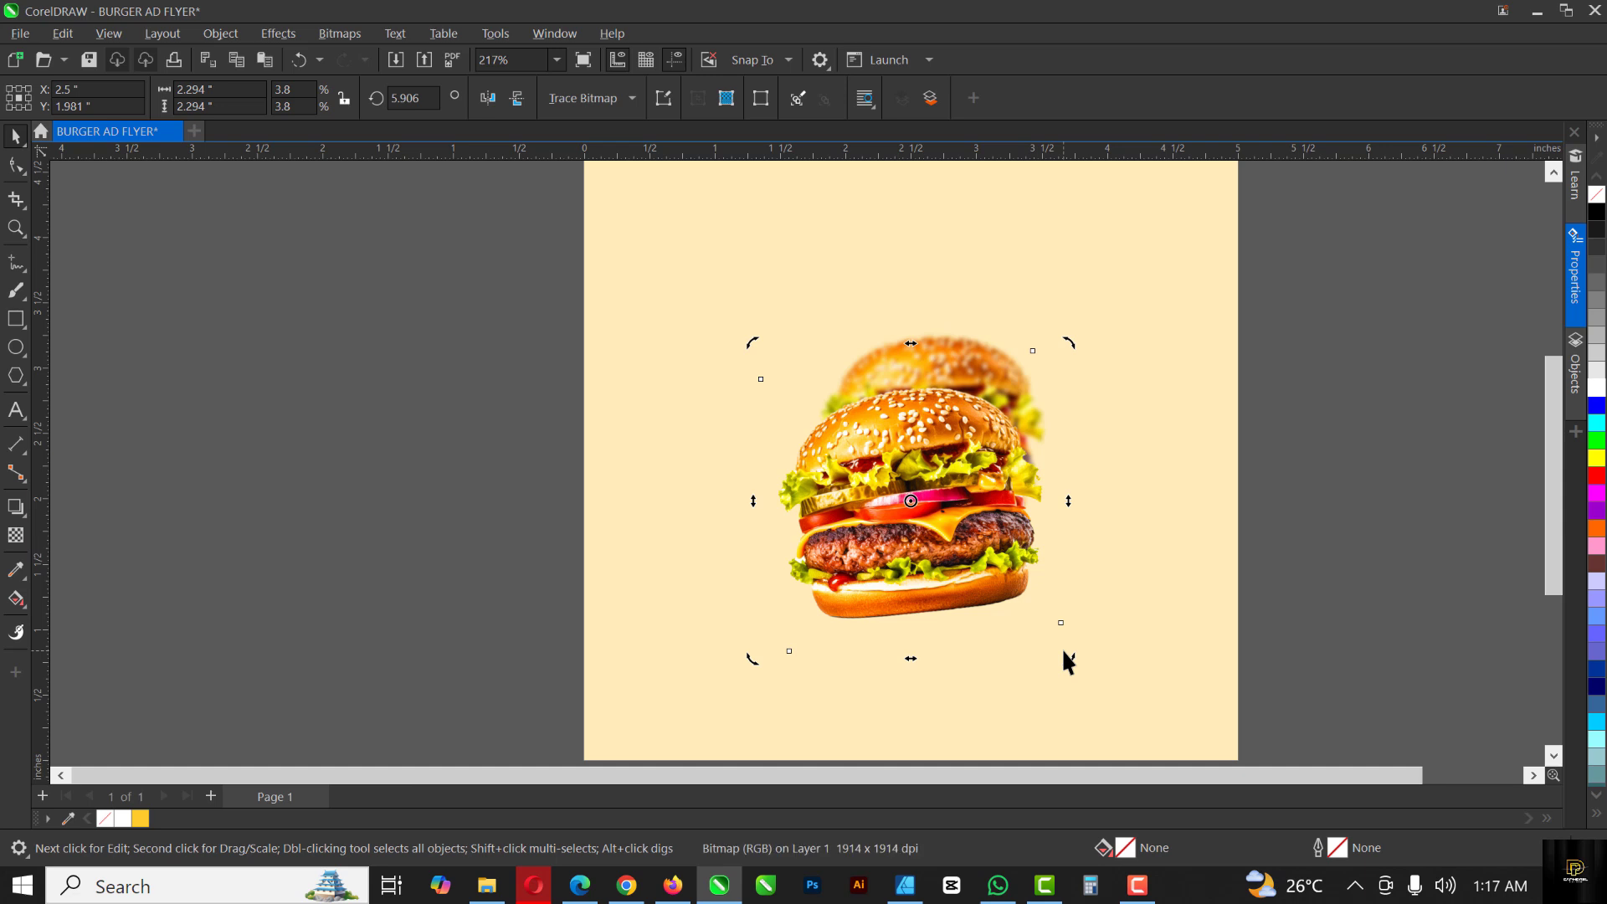
{"action": "key", "text": "ctrl+z"}
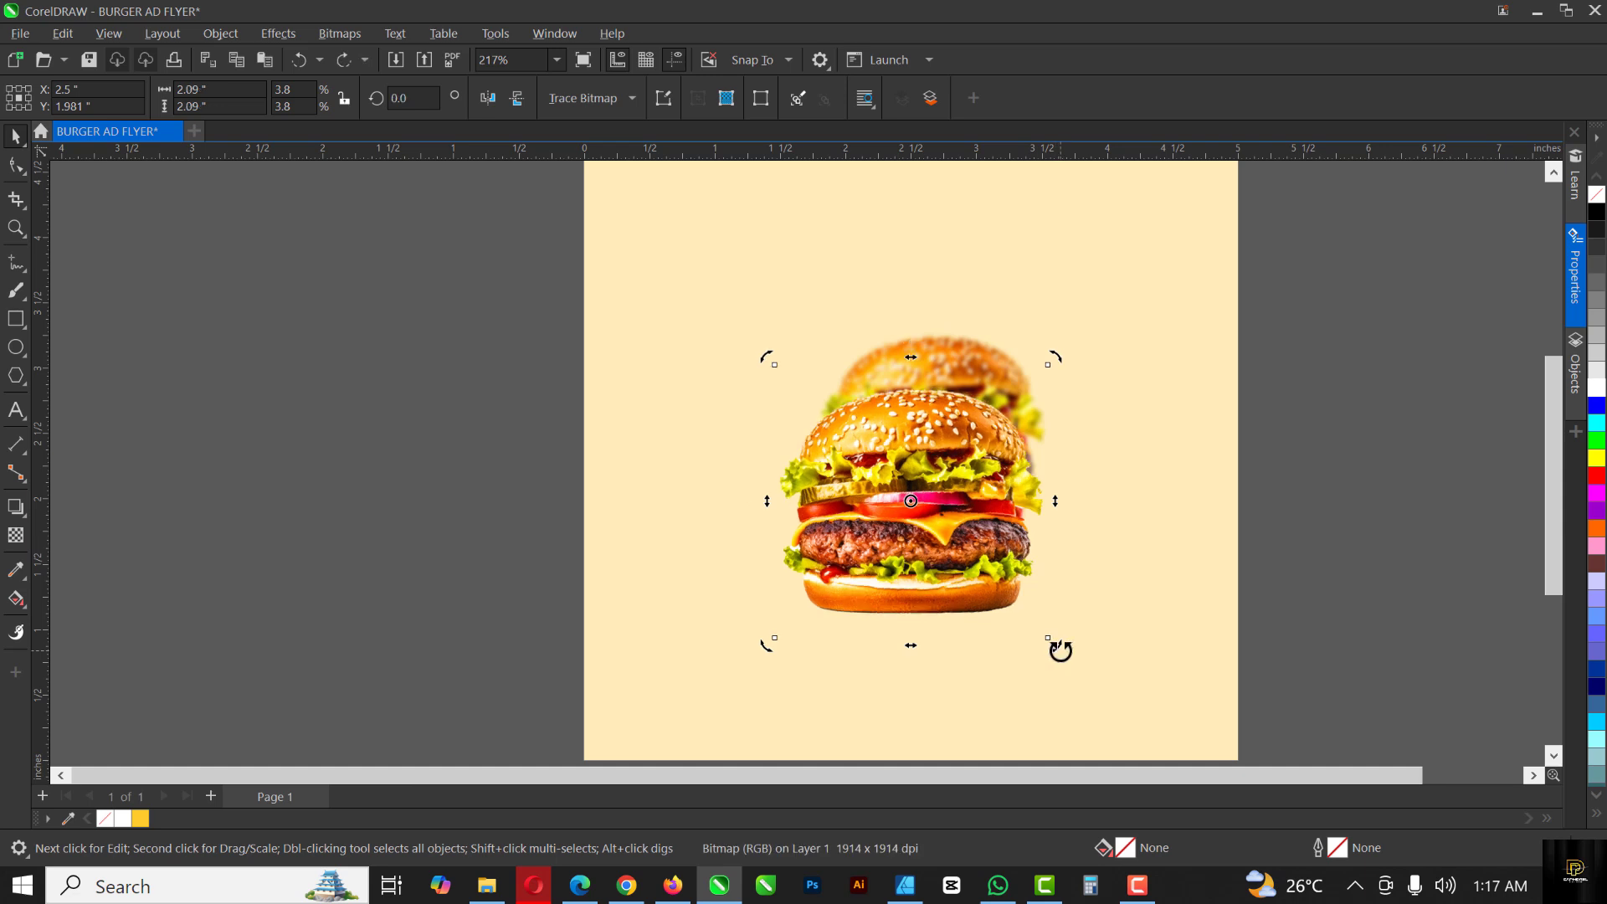
{"action": "left_click_drag", "start_coordinate": [1058, 651], "coordinate": [1055, 679]}
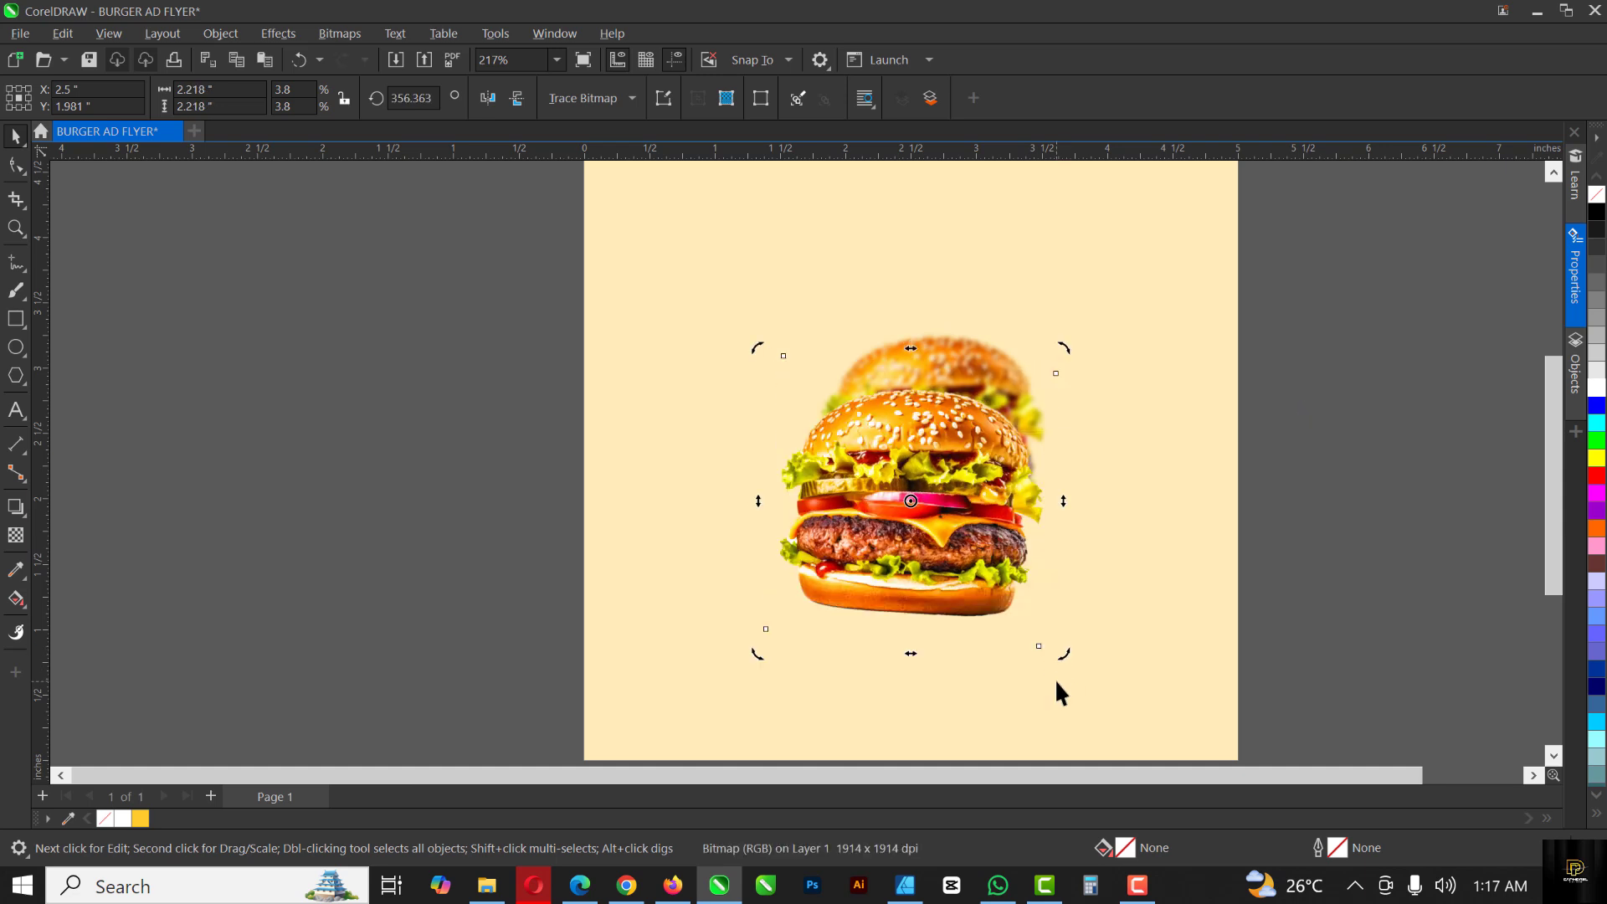
{"action": "key", "text": "ctrl+z"}
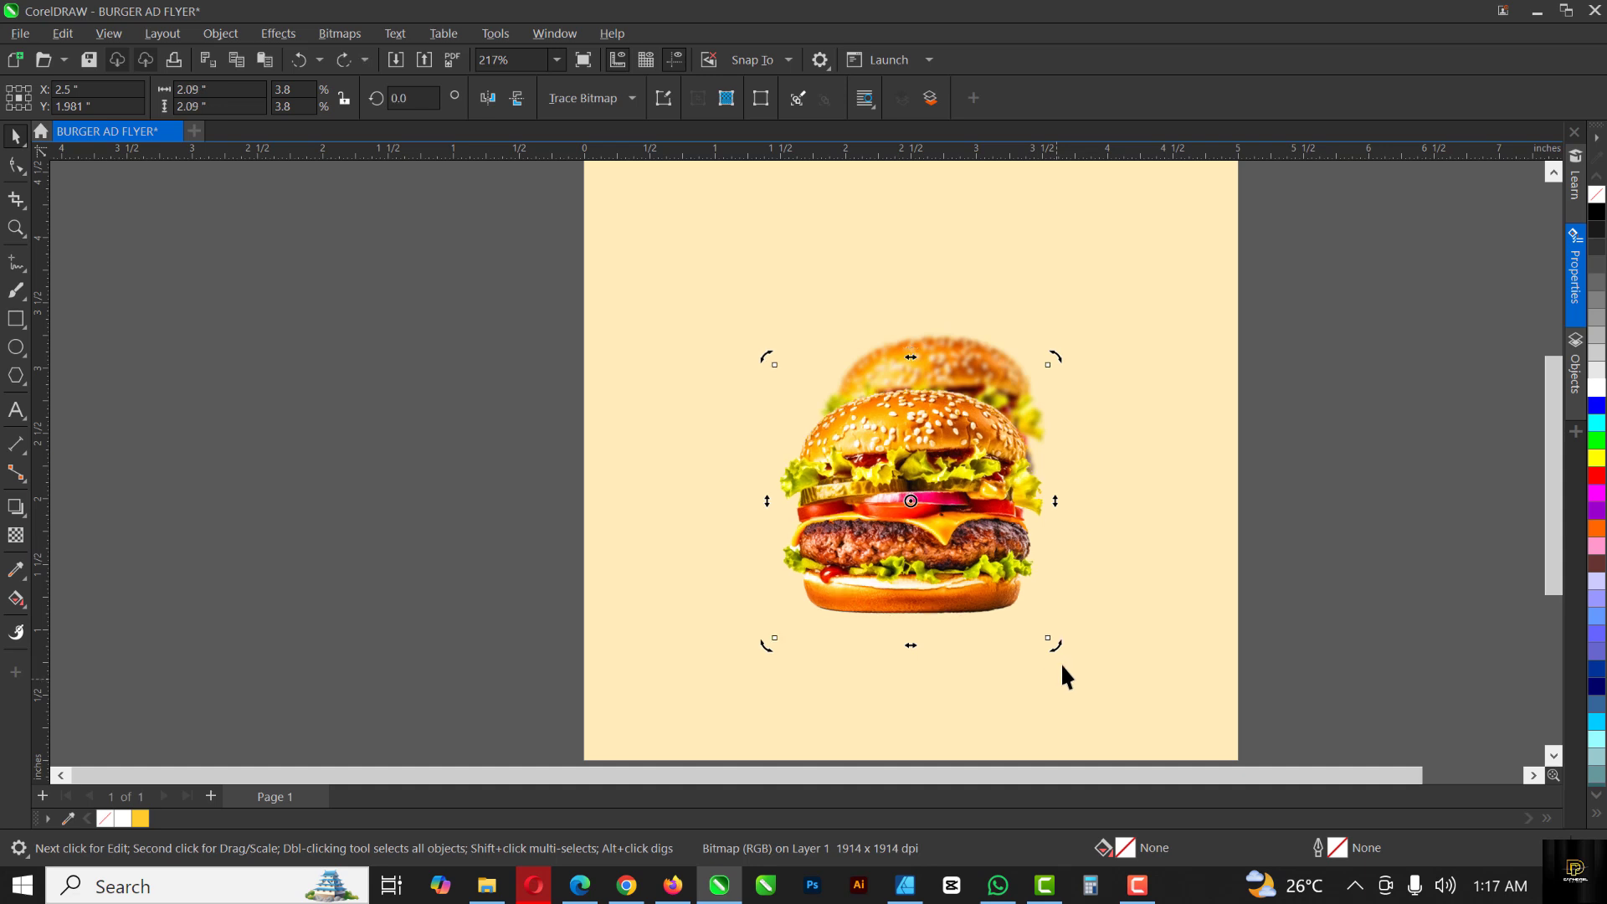
{"action": "left_click_drag", "start_coordinate": [1057, 650], "coordinate": [1061, 637]}
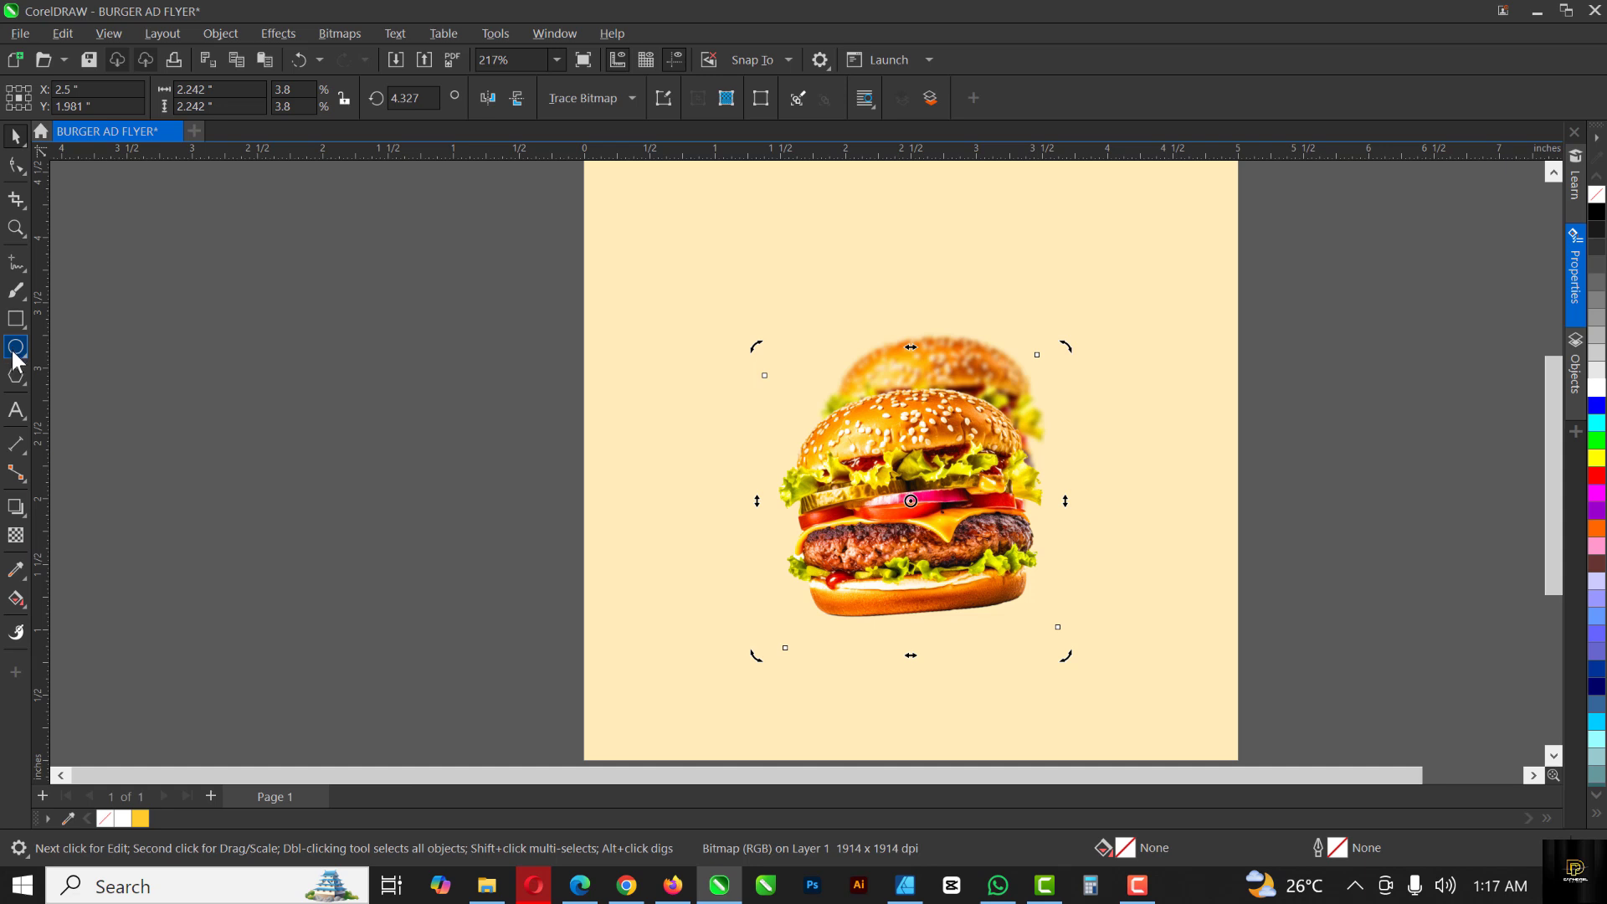
Step: Select both burgers and move them together vertically up to about Y 2.33 inches, keeping X at 2.5 inches
{"action": "left_click", "coordinate": [947, 340], "text": "shift"}
{"action": "left_click_drag", "start_coordinate": [942, 398], "coordinate": [939, 375]}
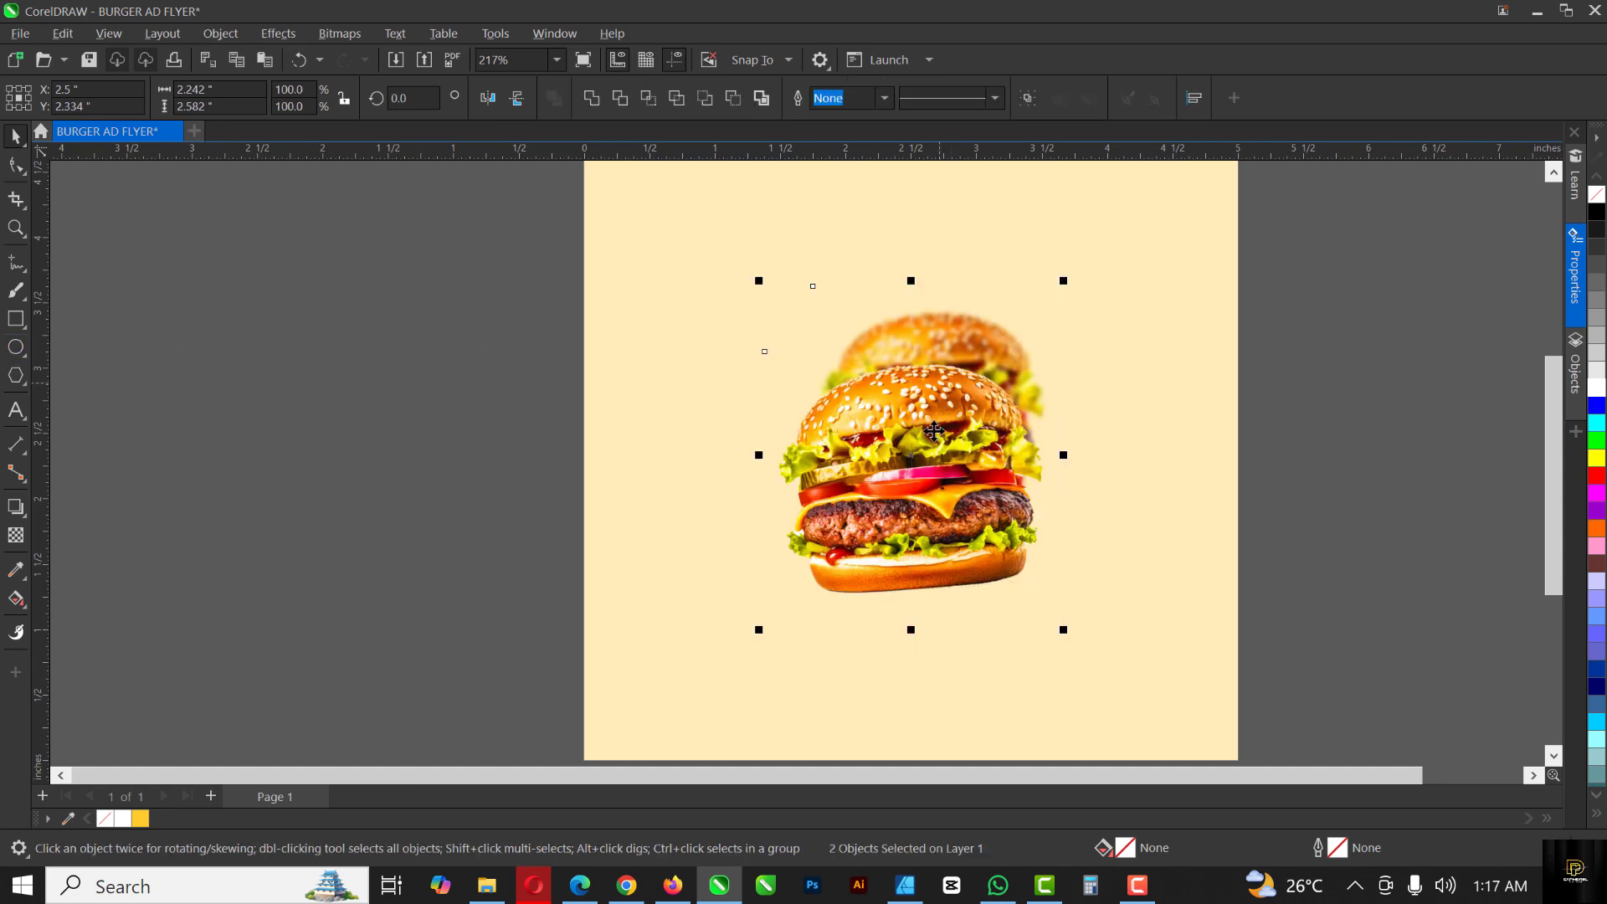
{"action": "scroll", "coordinate": [854, 351], "scroll_direction": "right", "scroll_amount": 1}
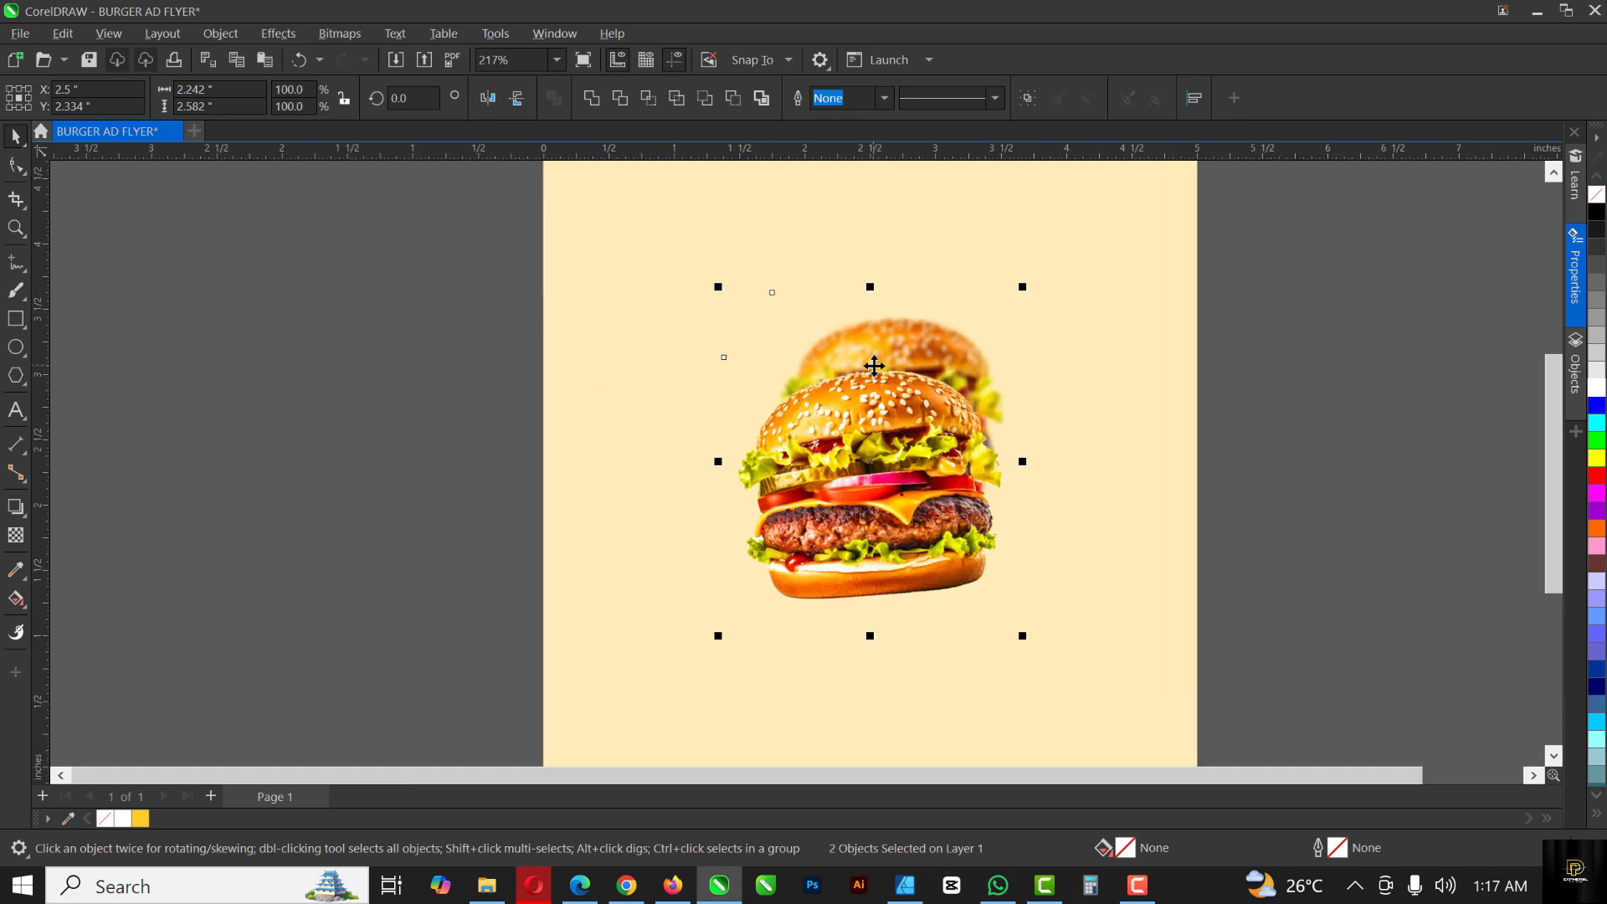
{"action": "left_click_drag", "start_coordinate": [875, 362], "coordinate": [877, 339]}
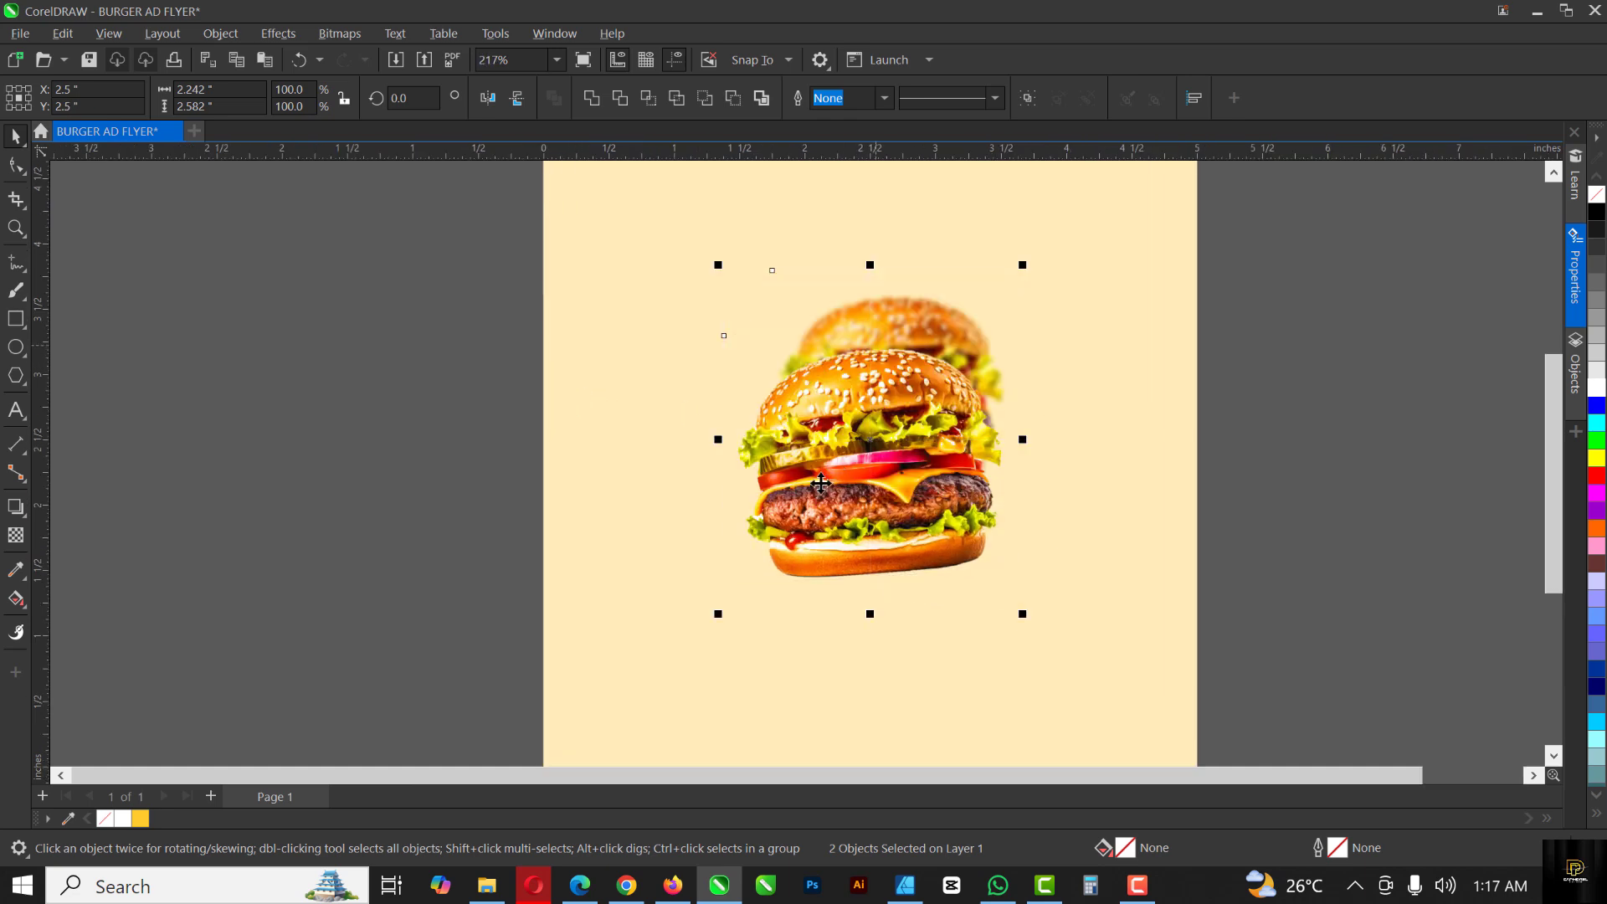
{"action": "scroll", "coordinate": [810, 455], "scroll_direction": "down", "scroll_amount": 2}
{"action": "left_click_drag", "start_coordinate": [879, 437], "coordinate": [879, 454]}
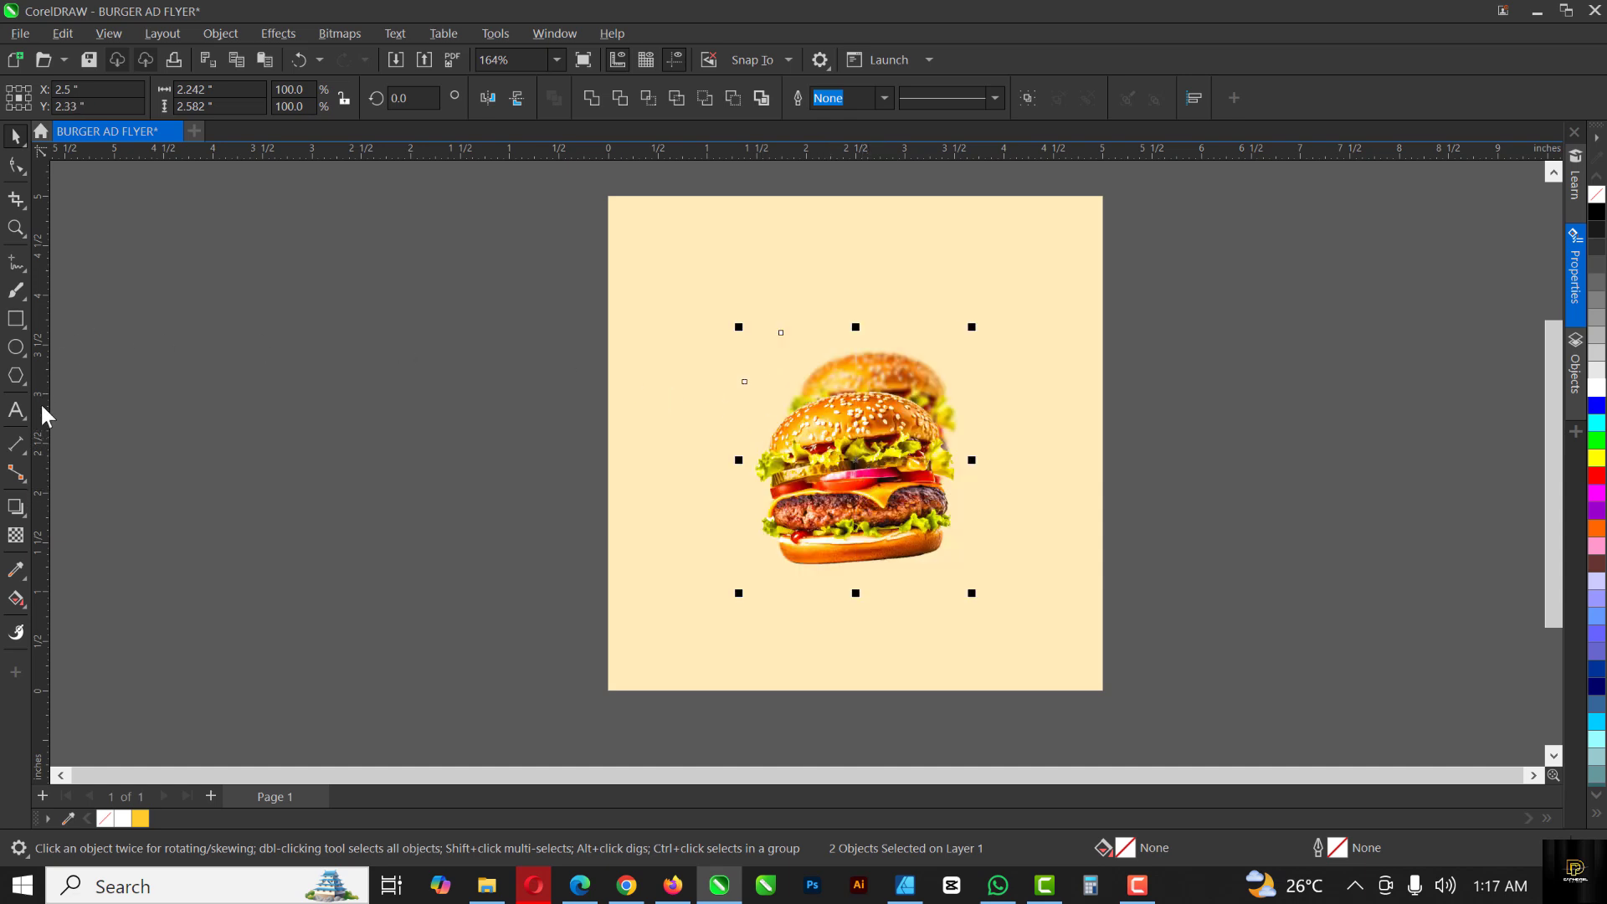
Step: Draw a flat ellipse about 1.2 × 0.1 inches below the front burger and give it a black fill and outline
{"action": "left_click", "coordinate": [15, 347]}
{"action": "scroll", "coordinate": [890, 596], "scroll_direction": "up", "scroll_amount": 1}
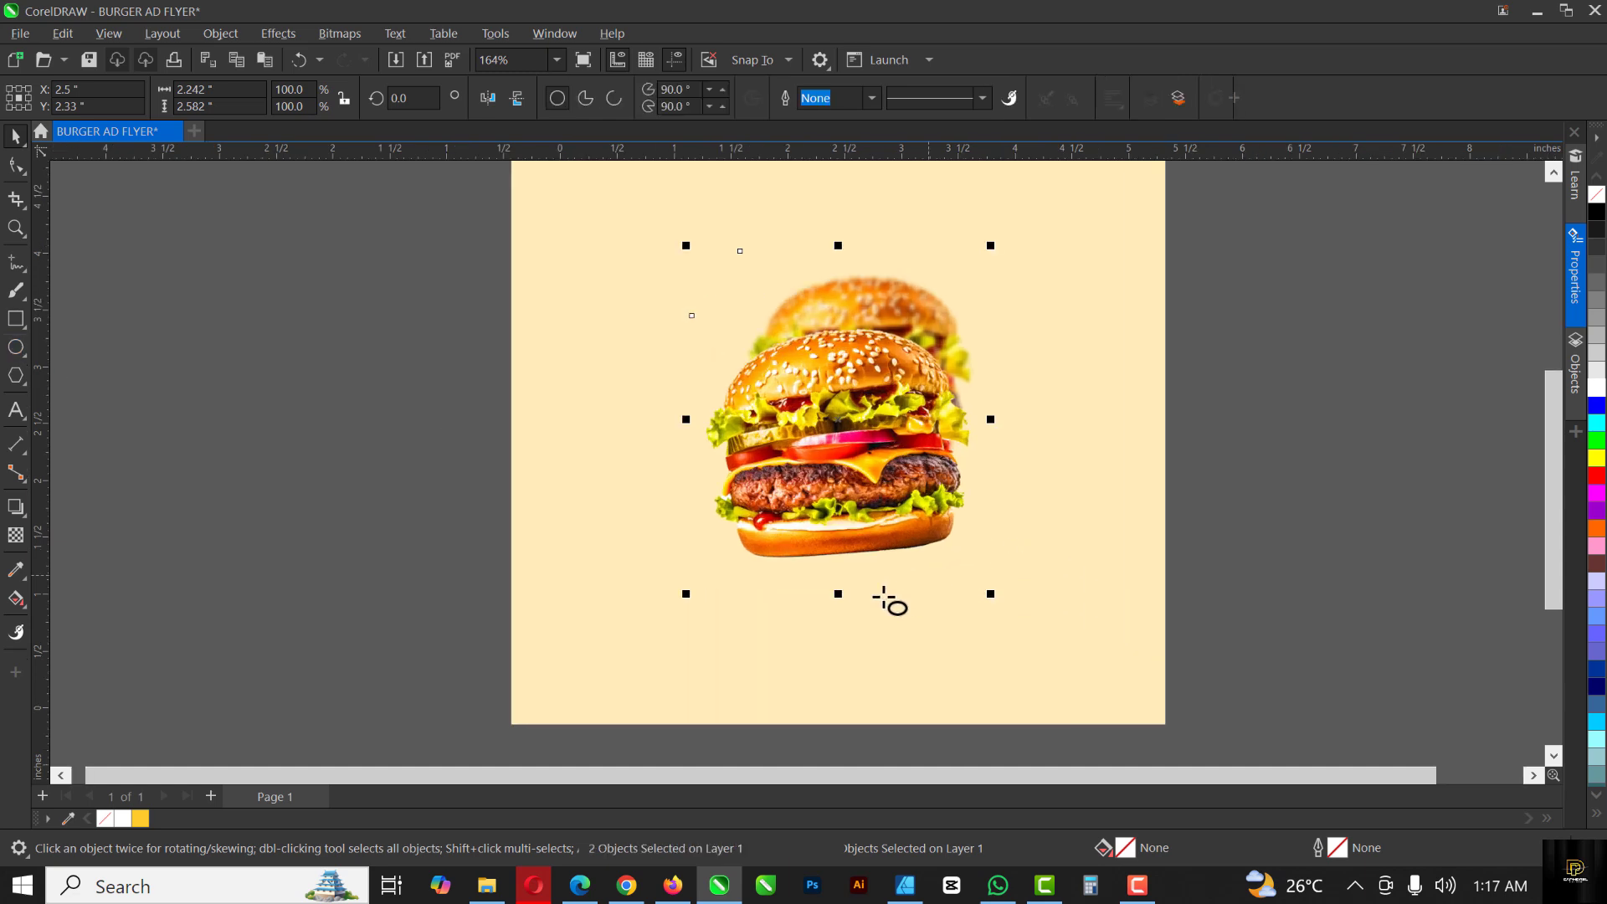
{"action": "scroll", "coordinate": [884, 596], "scroll_direction": "up", "scroll_amount": 1}
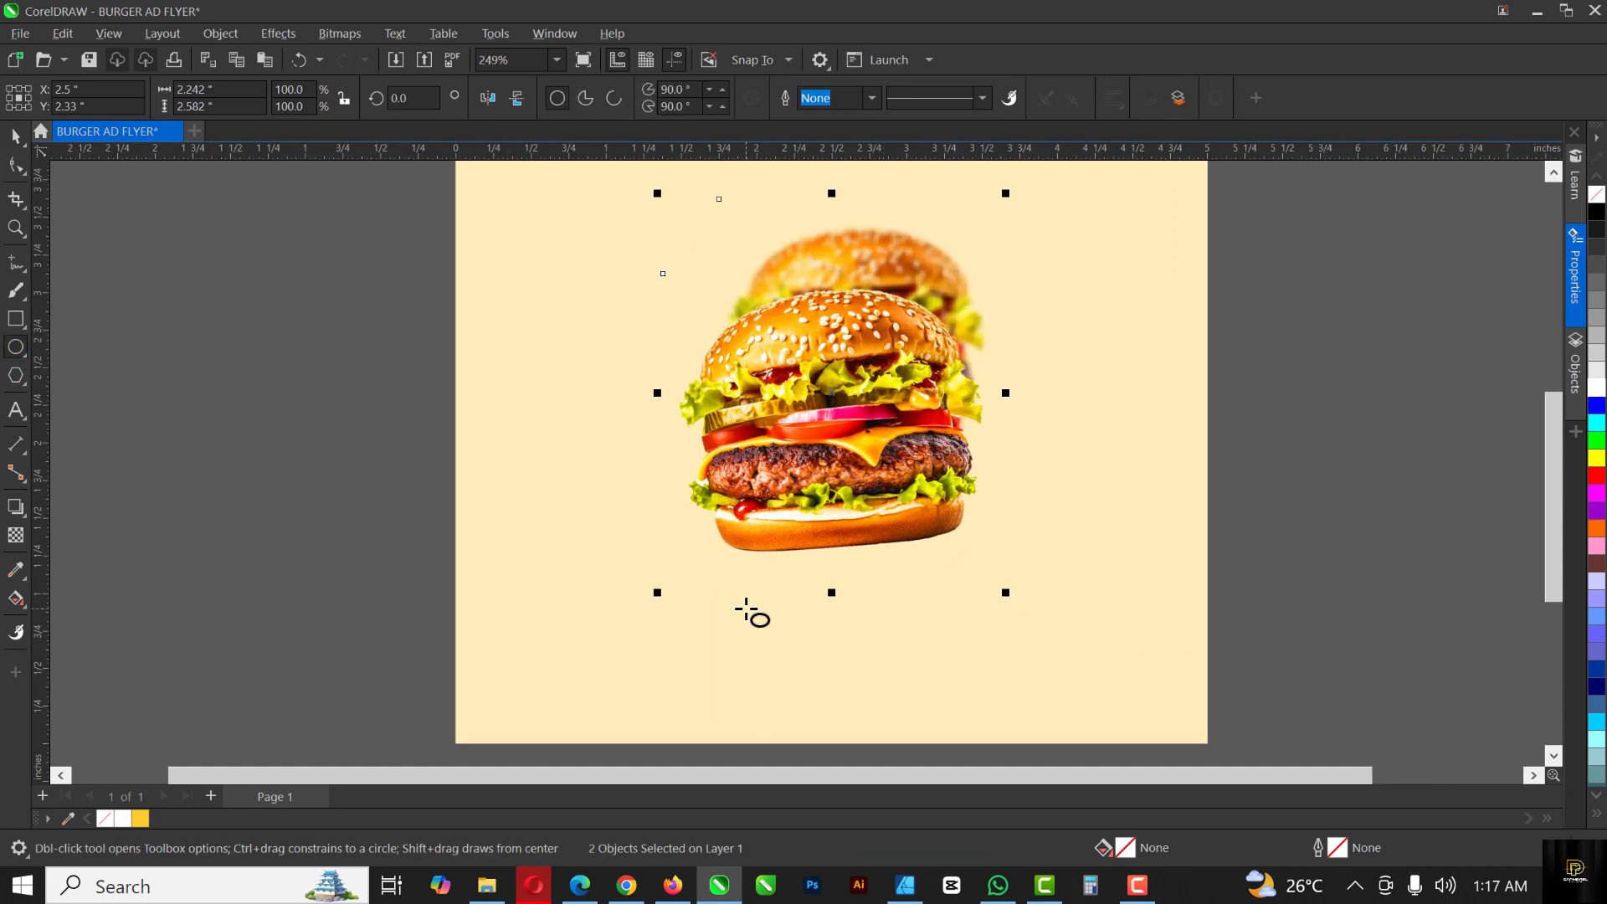
{"action": "left_click_drag", "start_coordinate": [746, 610], "coordinate": [932, 623]}
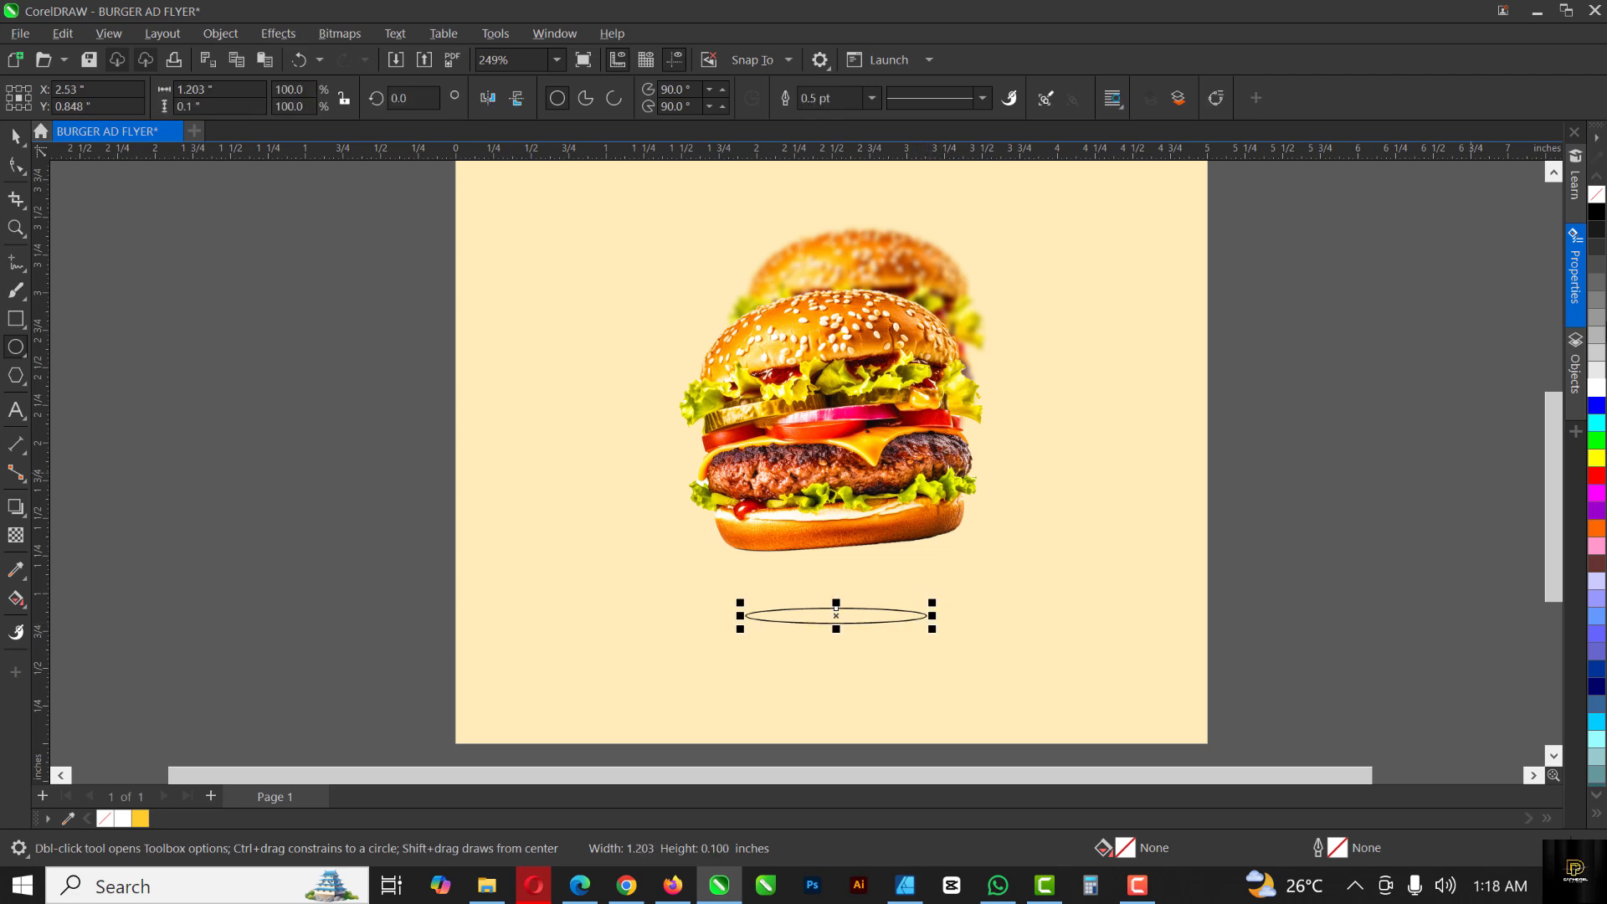
{"action": "right_click", "coordinate": [1593, 213]}
{"action": "left_click", "coordinate": [1595, 214]}
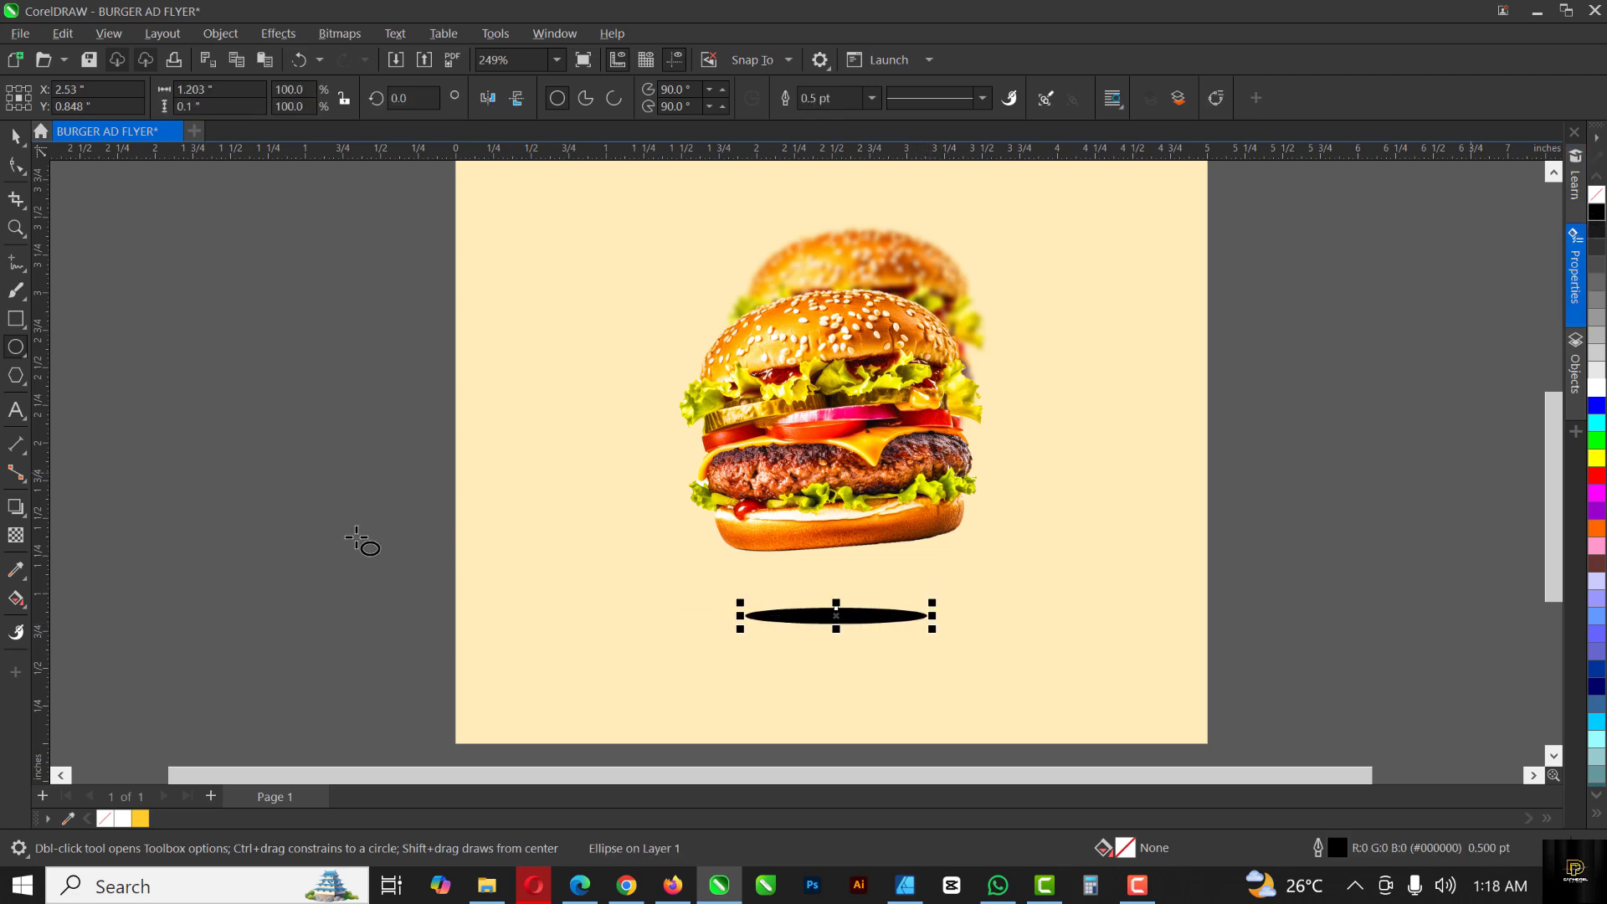
Step: Sample a dark brown (#2A0906) from the shaded area under the front burger's top bun, apply it to the ellipse, and remove the ellipse's outline
{"action": "left_click", "coordinate": [24, 573]}
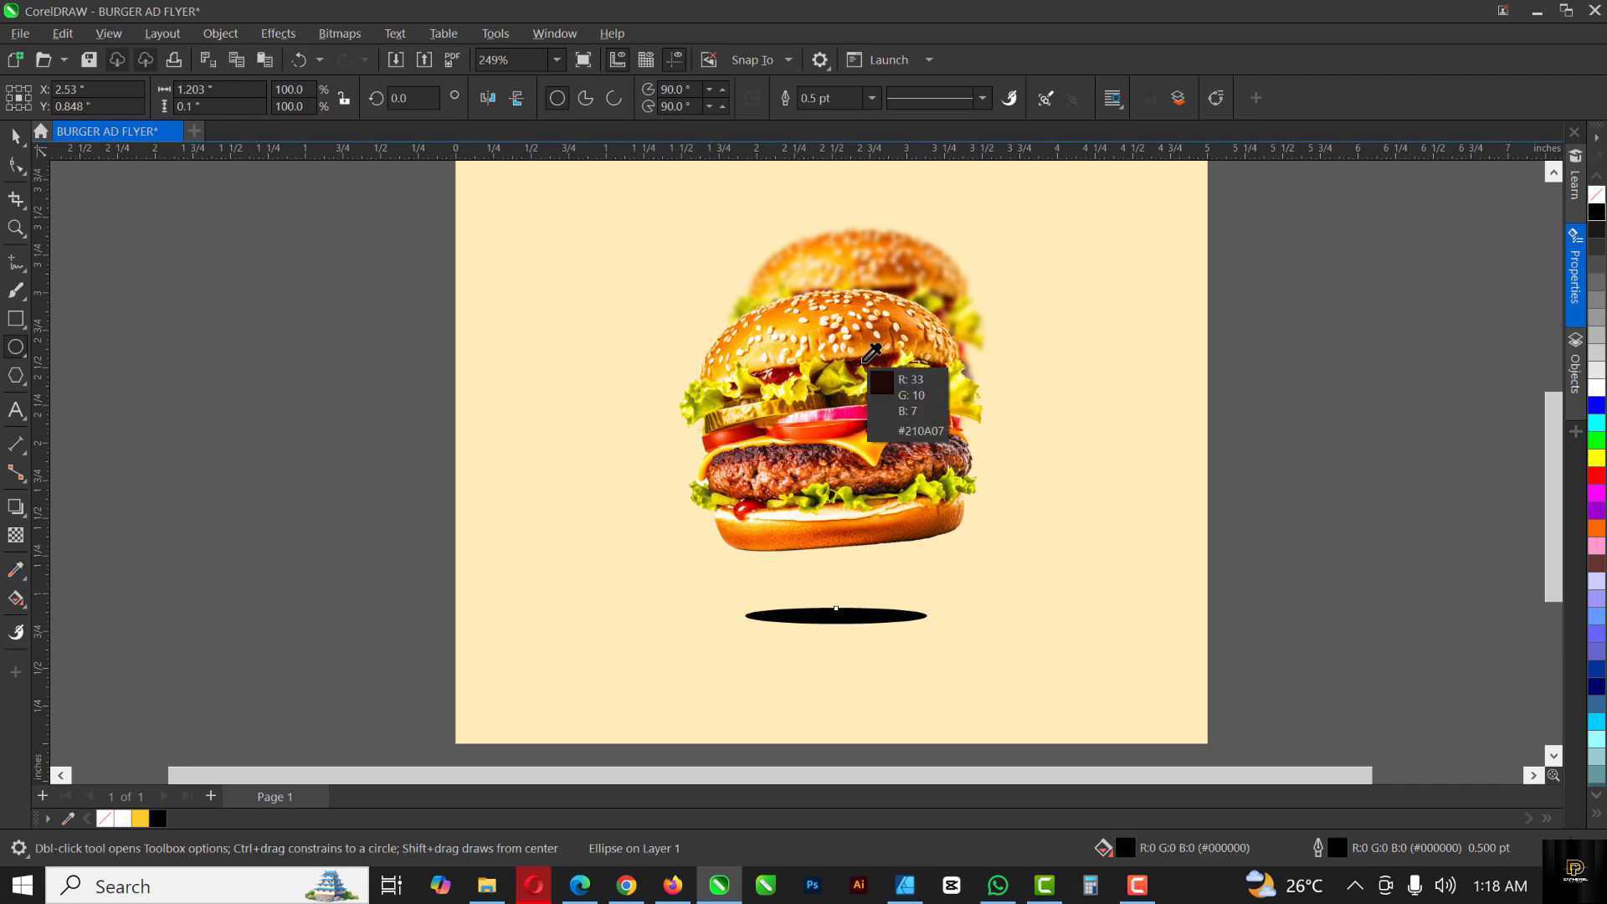
{"action": "left_click", "coordinate": [871, 353]}
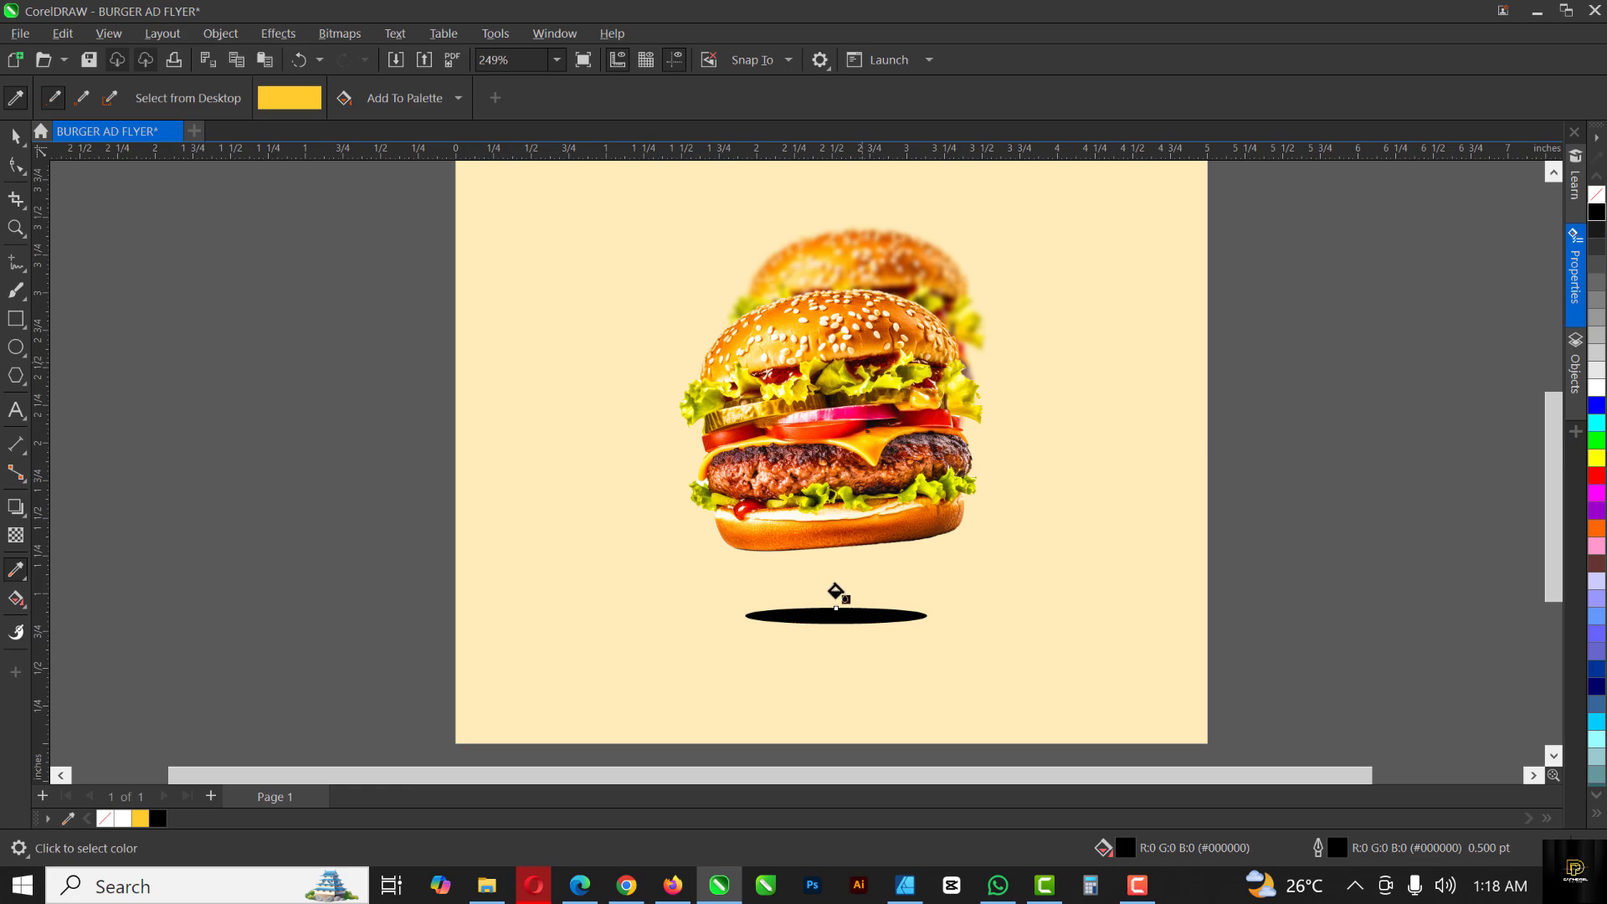
{"action": "left_click", "coordinate": [812, 614]}
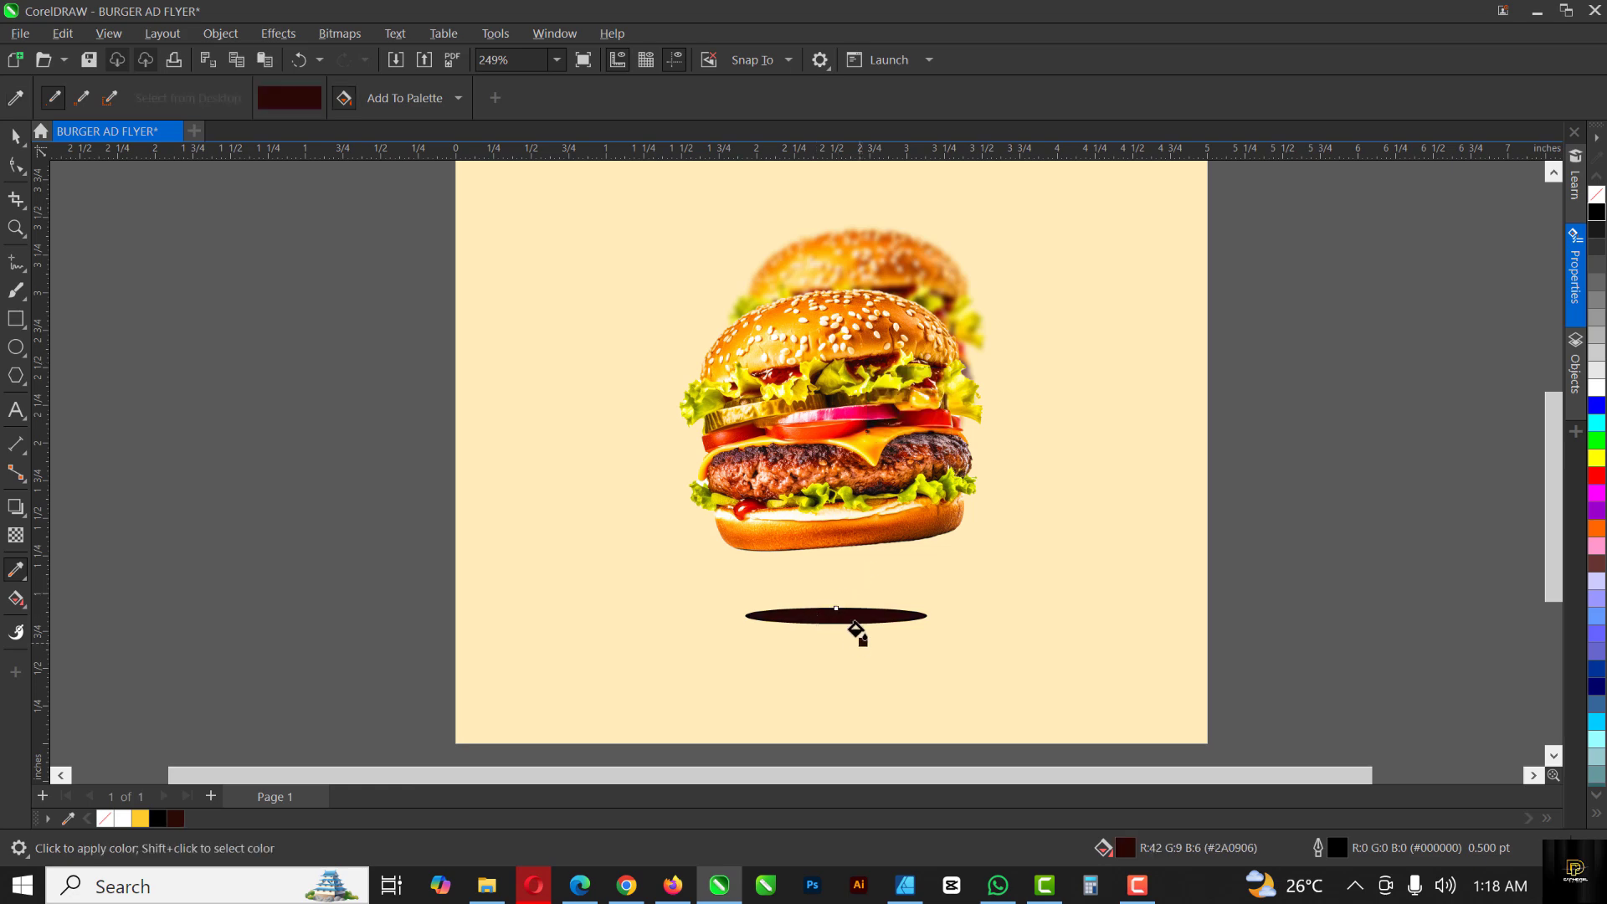
{"action": "key", "text": "space"}
{"action": "scroll", "coordinate": [854, 623], "scroll_direction": "up", "scroll_amount": 5}
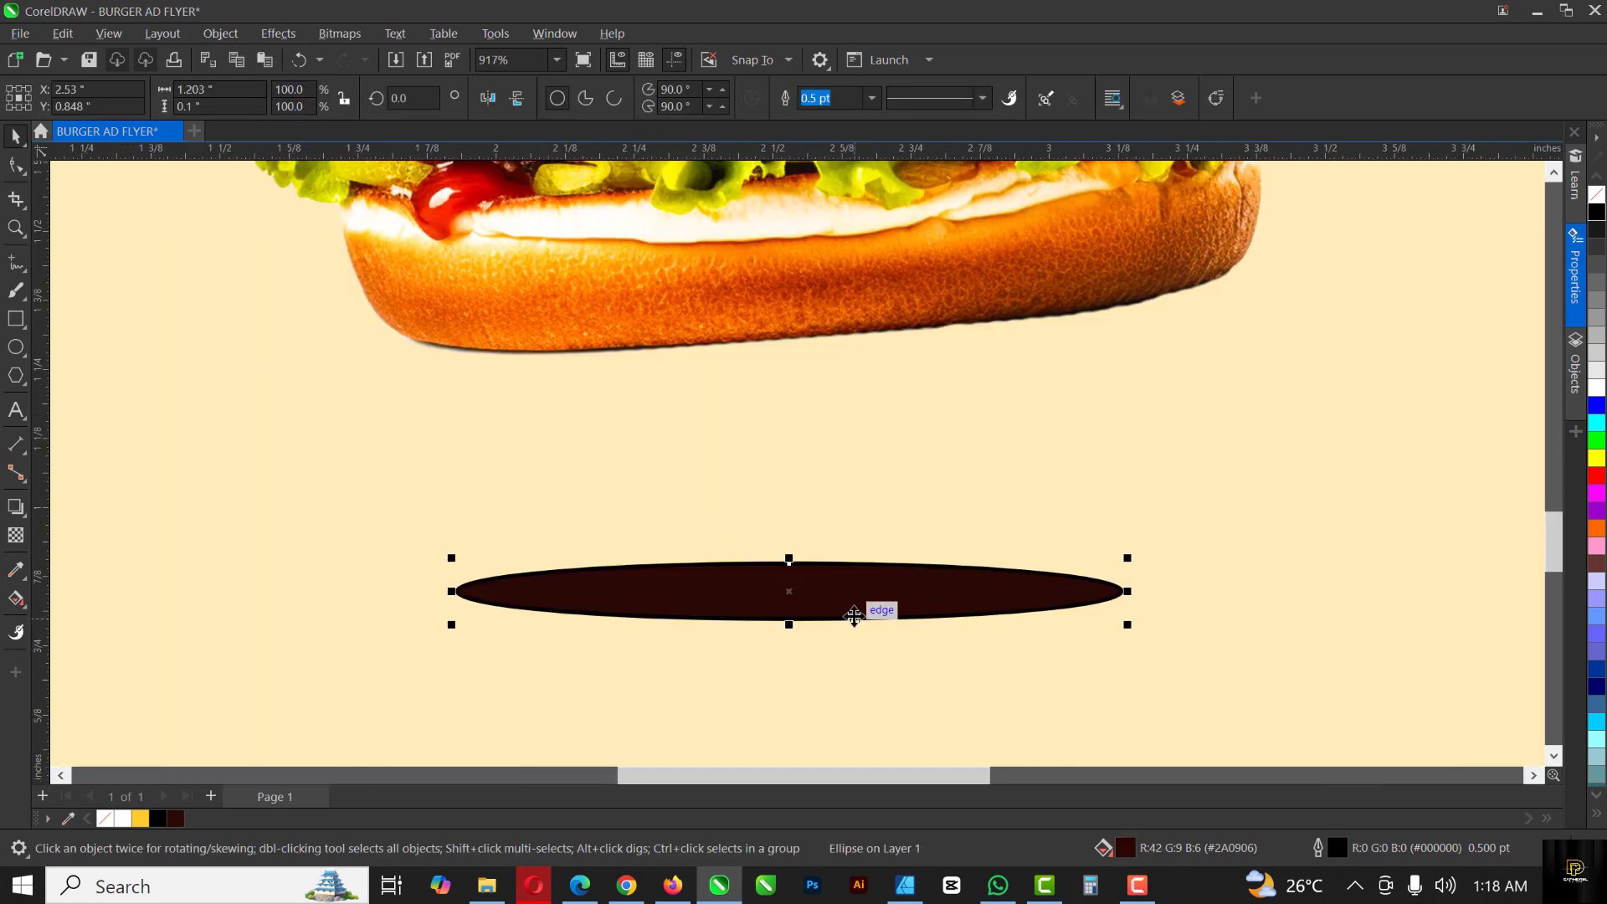
{"action": "right_click", "coordinate": [1597, 194]}
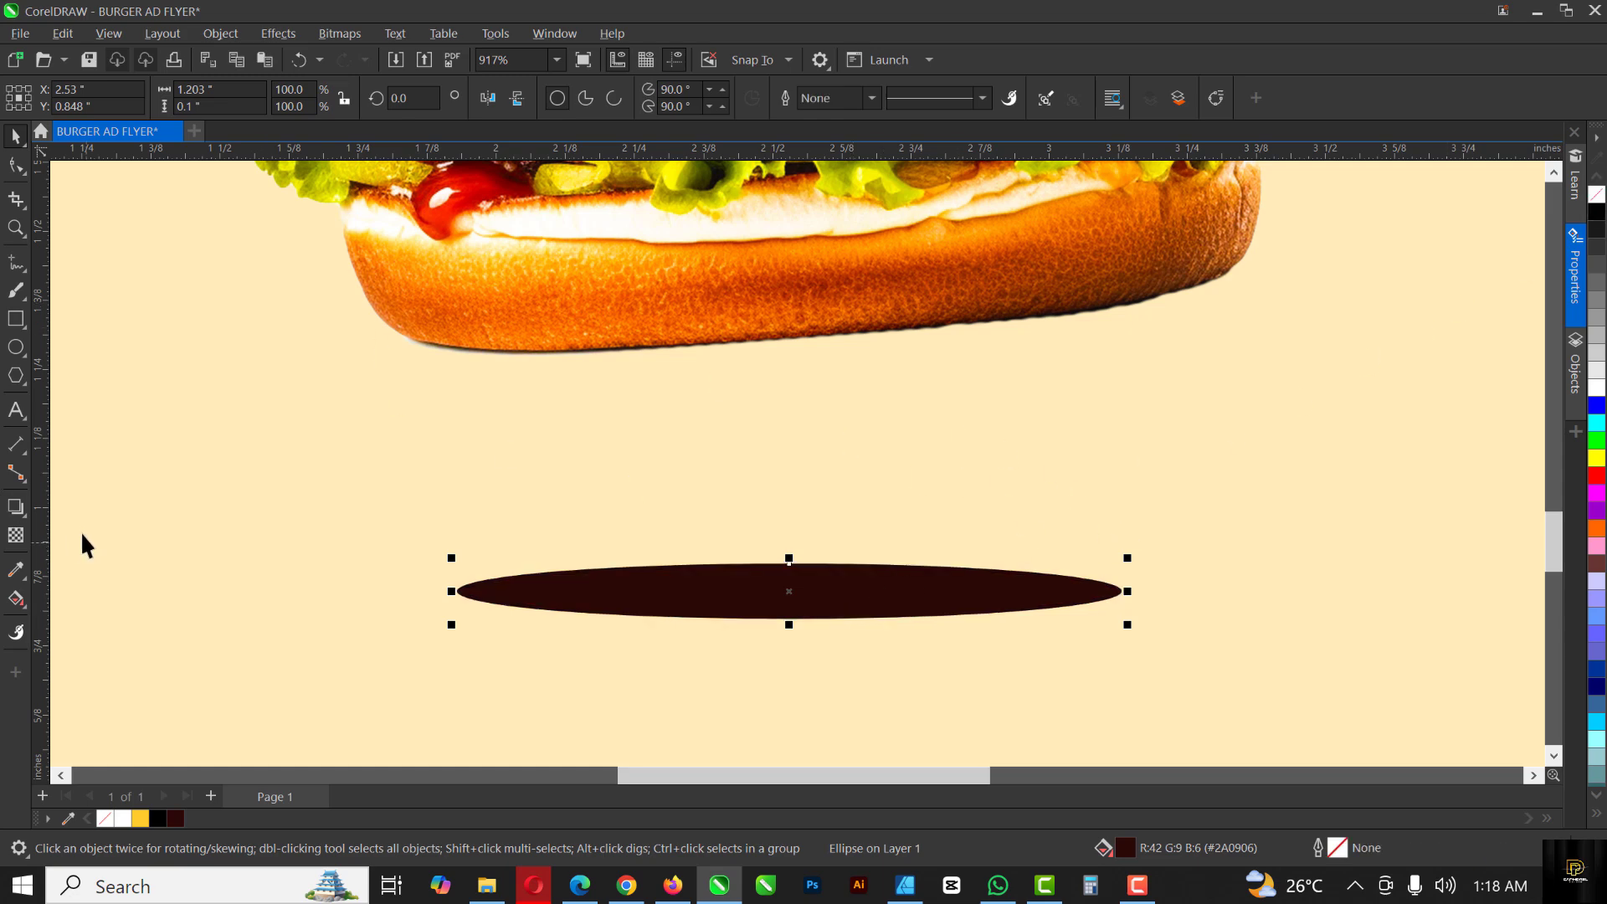
Step: Apply an elliptical fountain transparency to the dark brown ellipse so it fades outward from its centre
{"action": "left_click", "coordinate": [16, 537]}
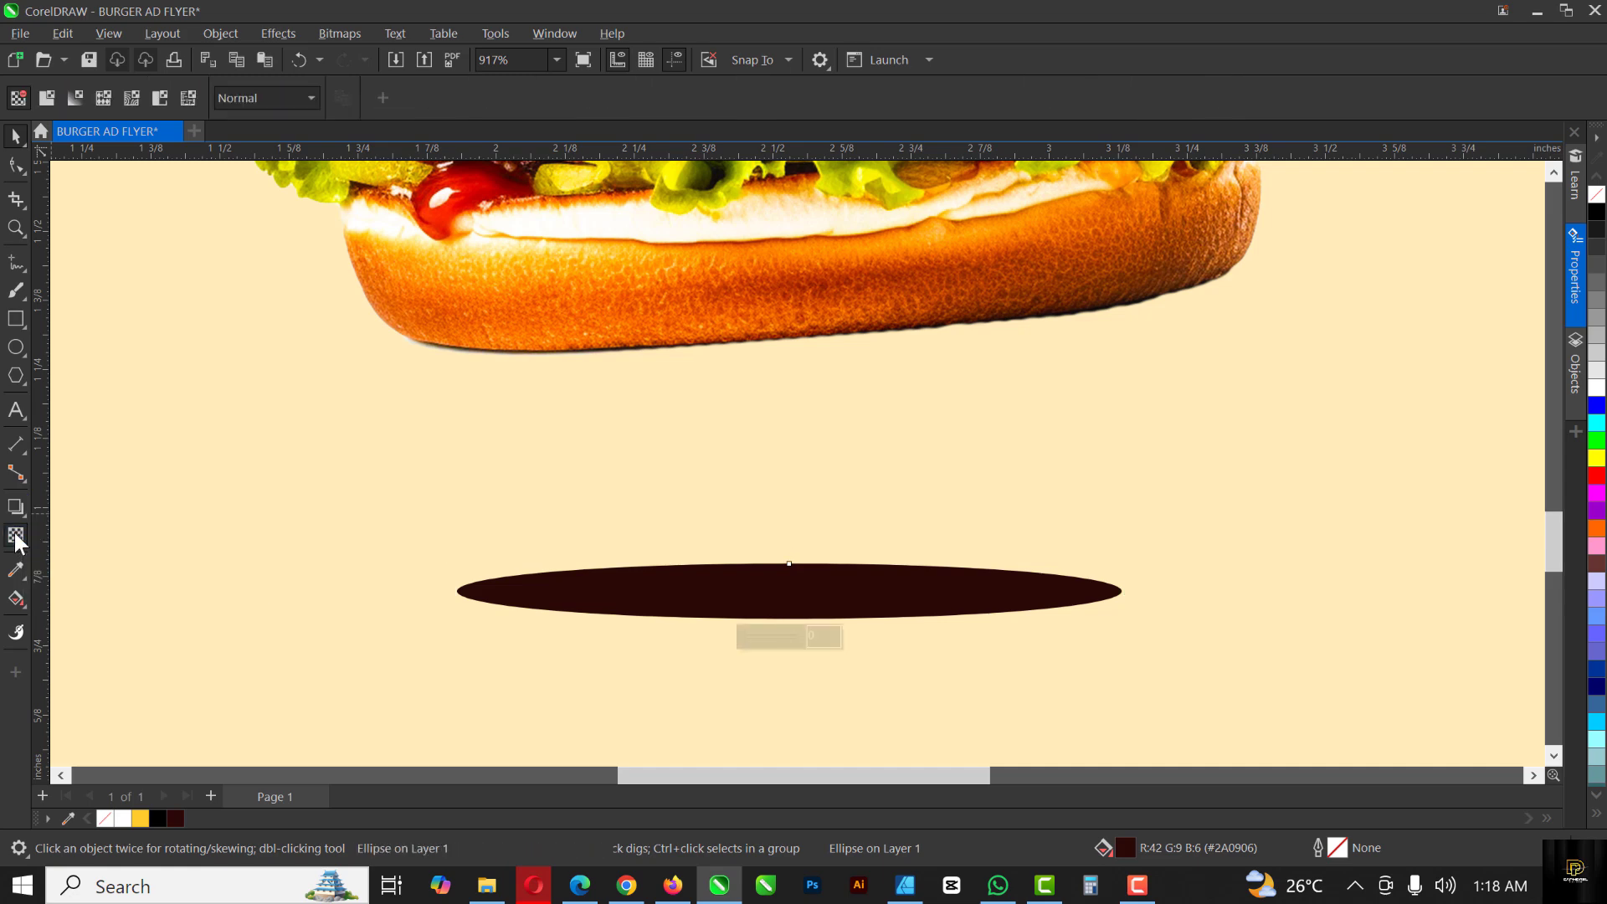
{"action": "left_click", "coordinate": [72, 97]}
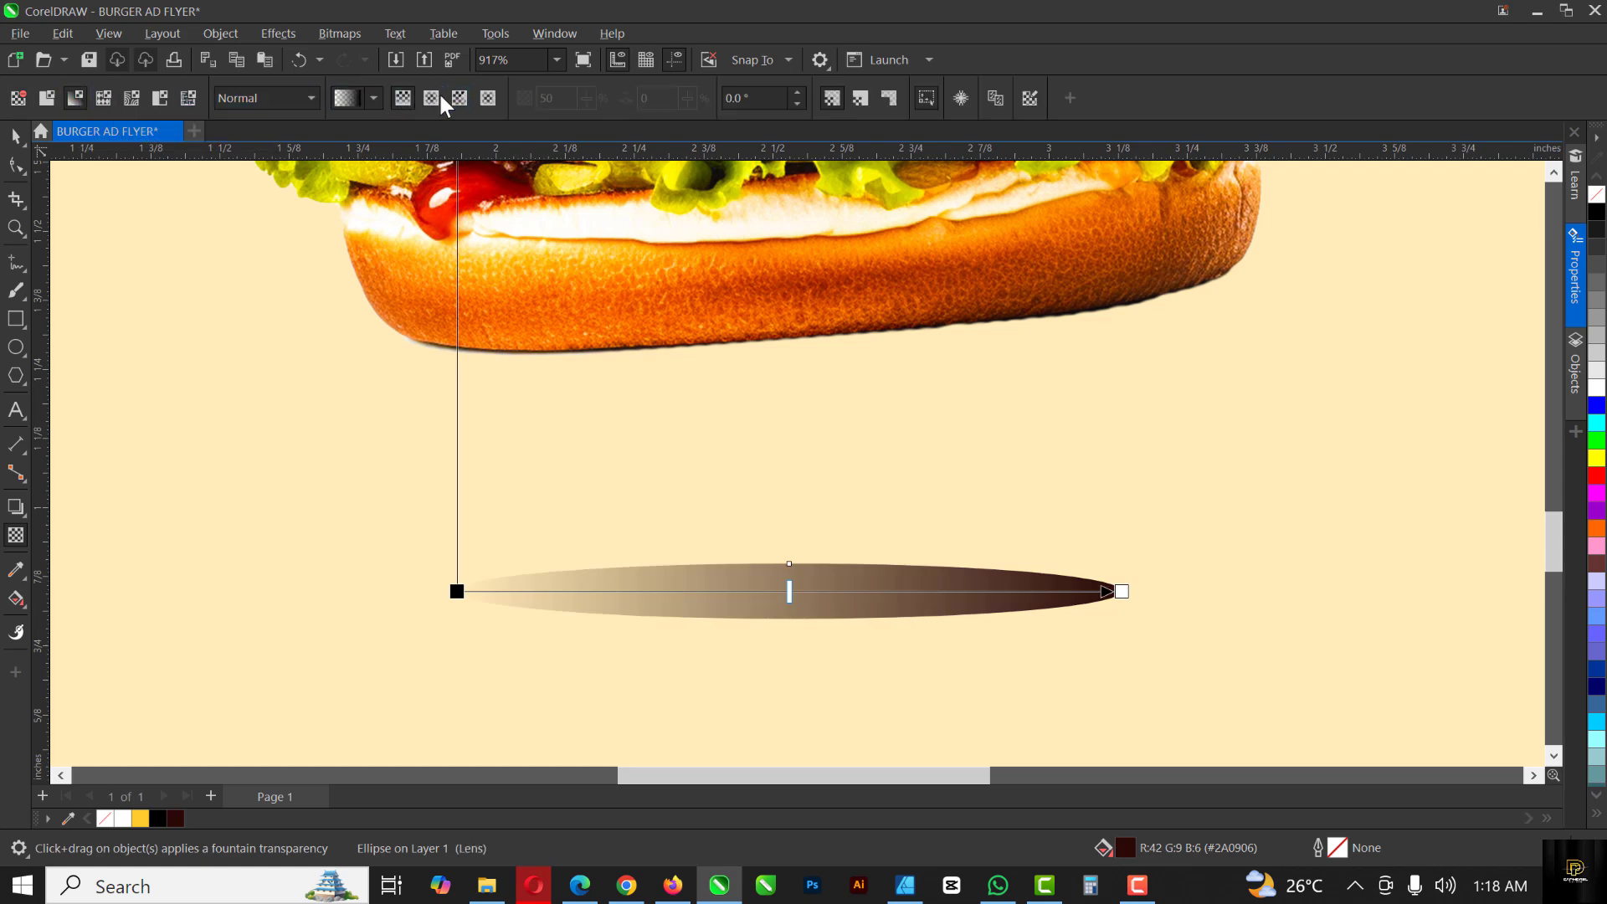
{"action": "left_click", "coordinate": [431, 98]}
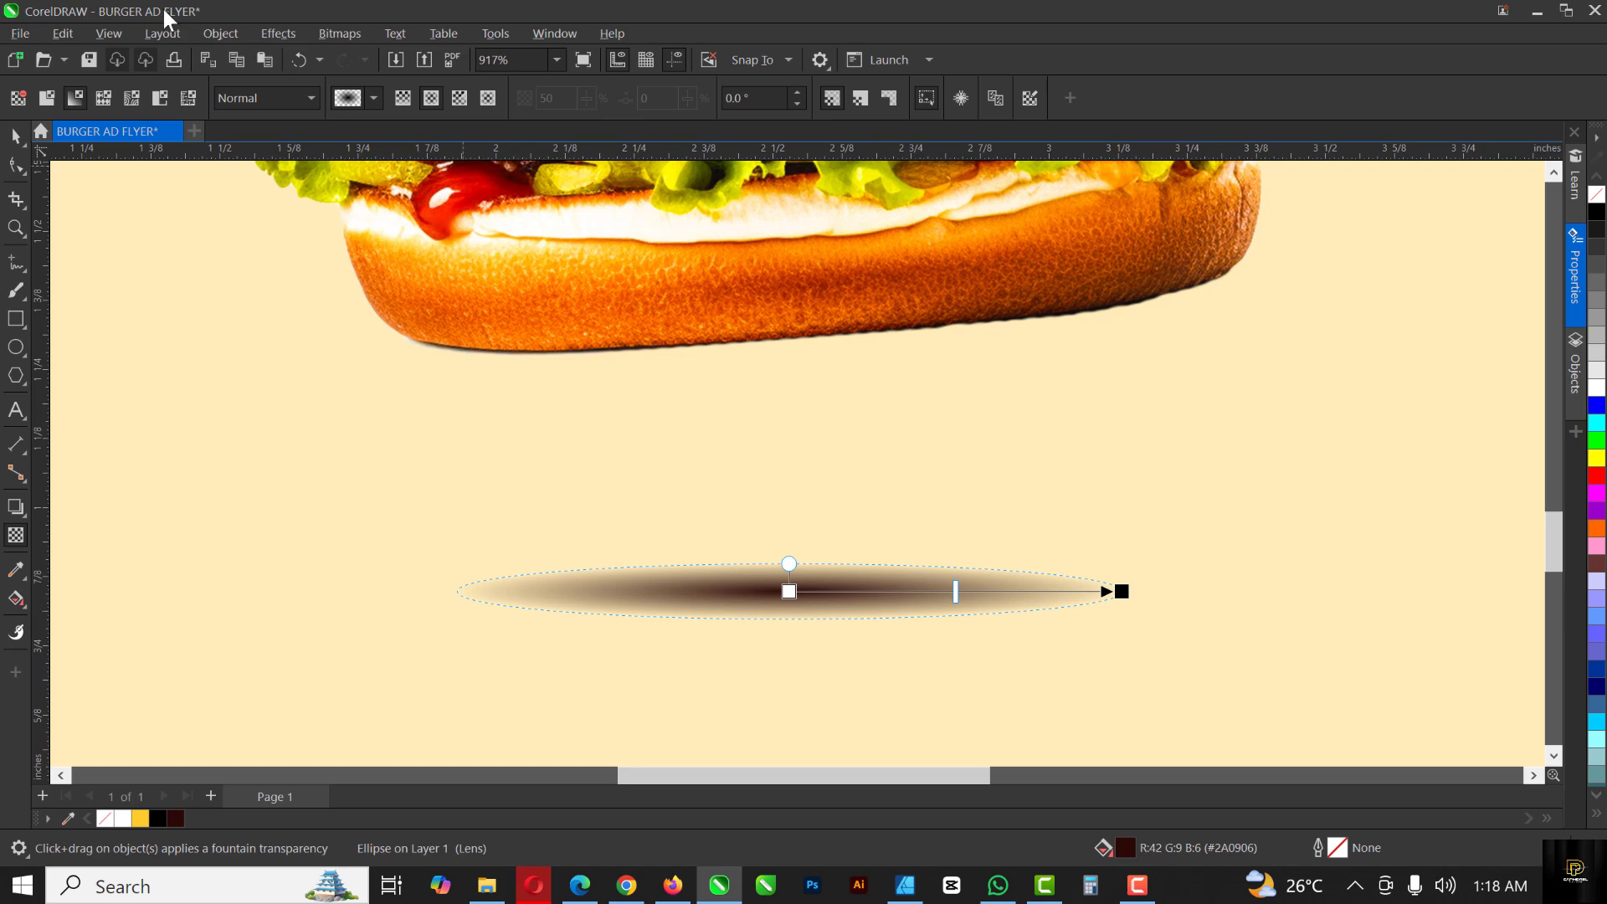
Step: Apply a Gaussian Blur to the shadow ellipse with a radius slightly below 10.5
{"action": "left_click", "coordinate": [276, 35]}
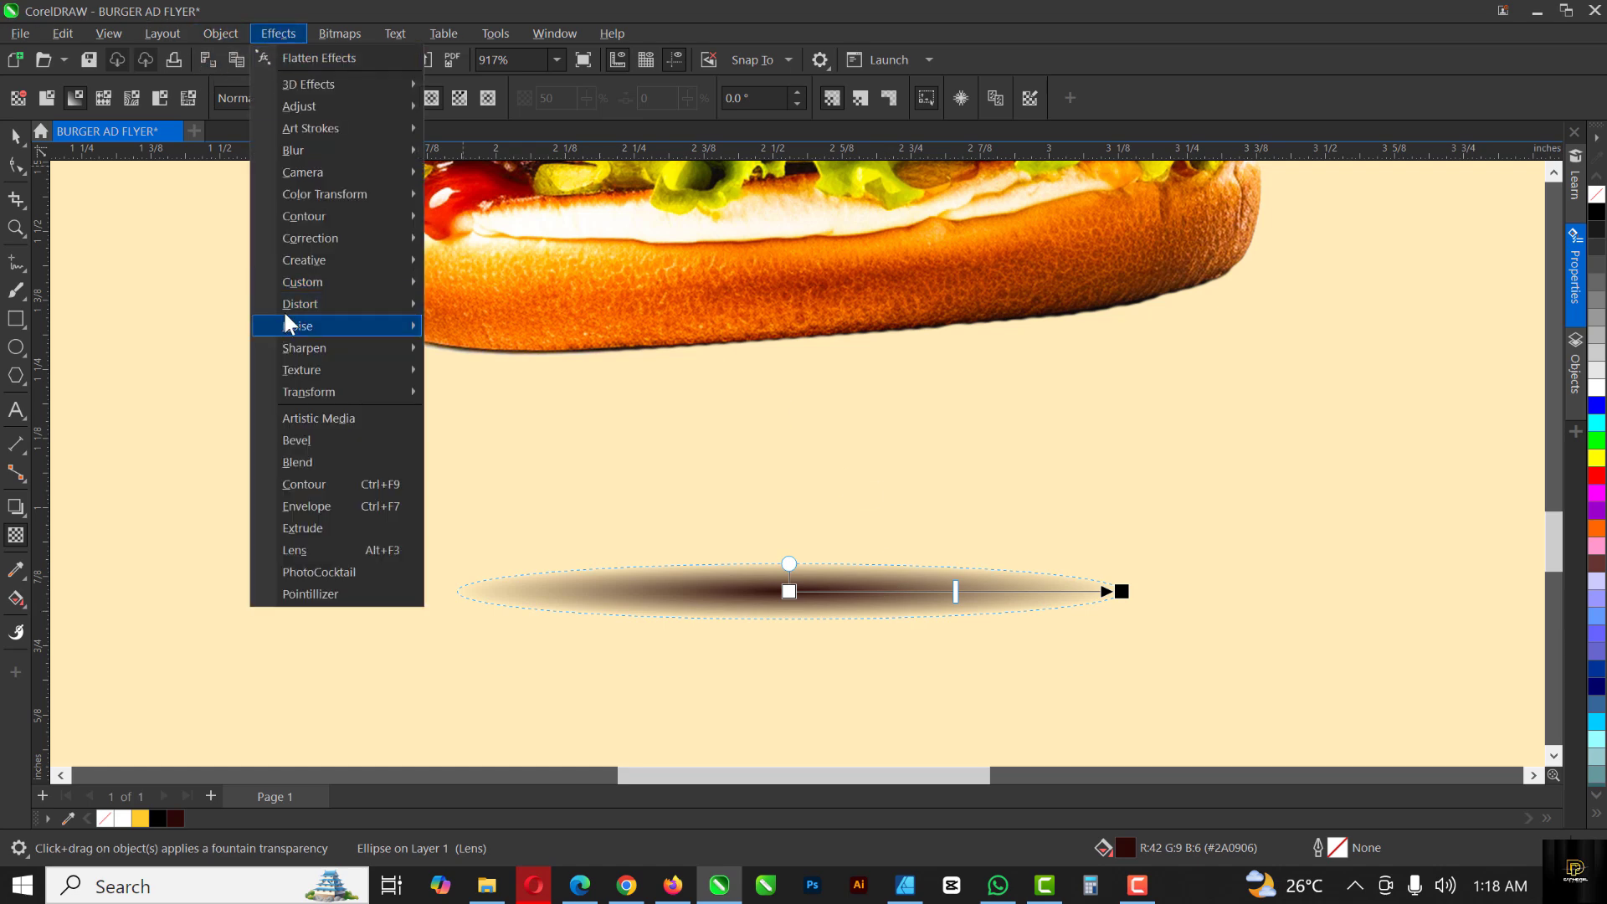
{"action": "mouse_move", "coordinate": [312, 153]}
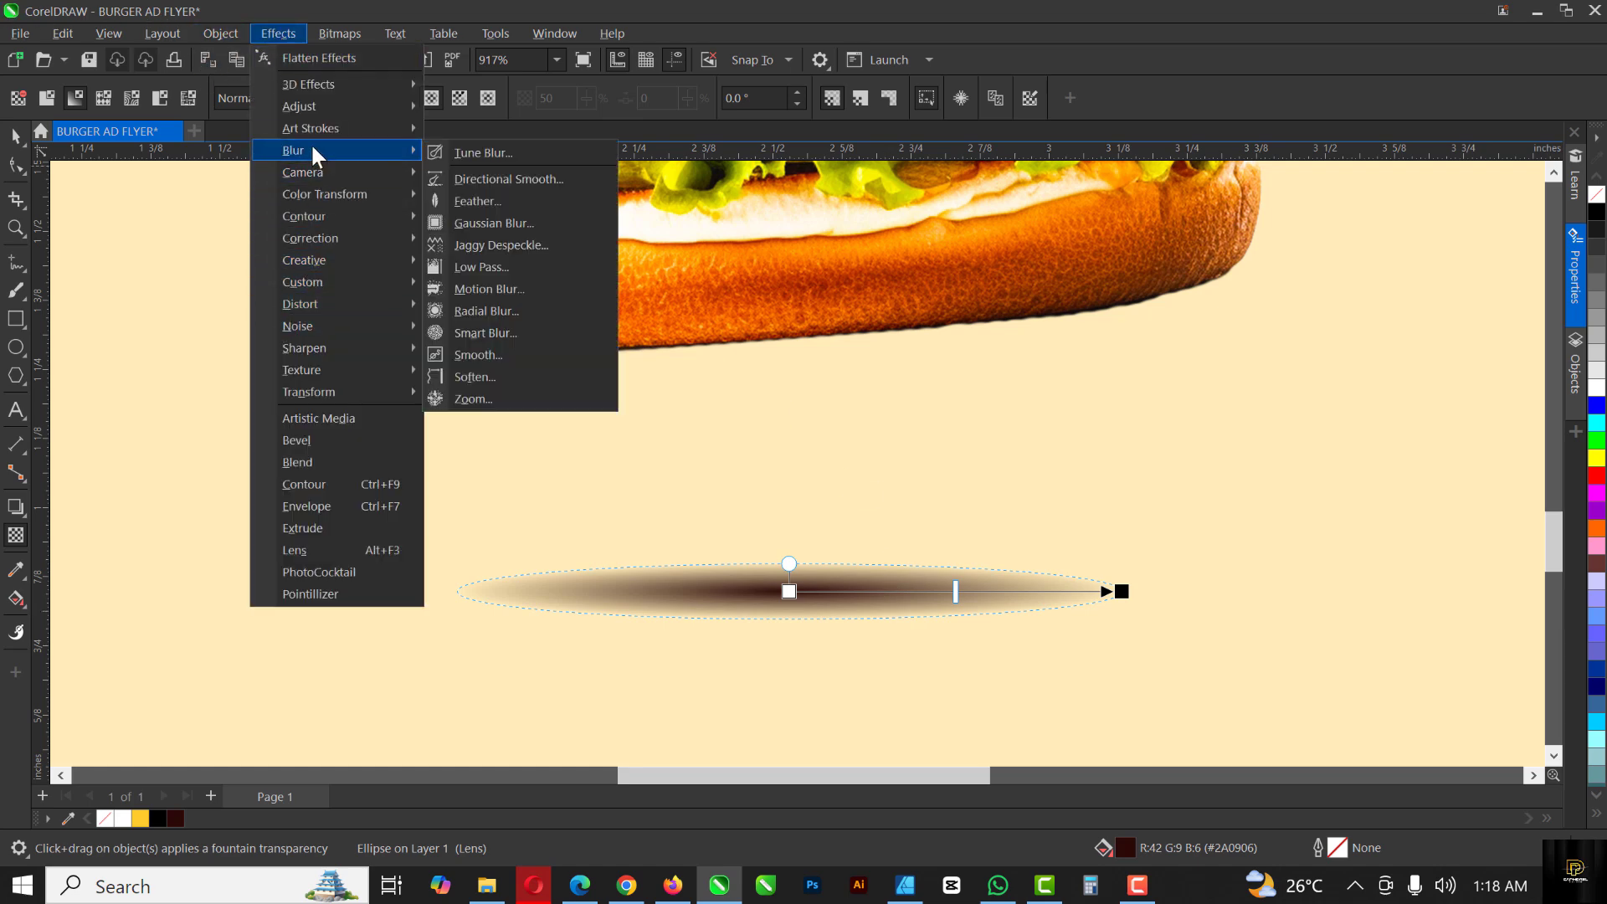
{"action": "left_click", "coordinate": [520, 226]}
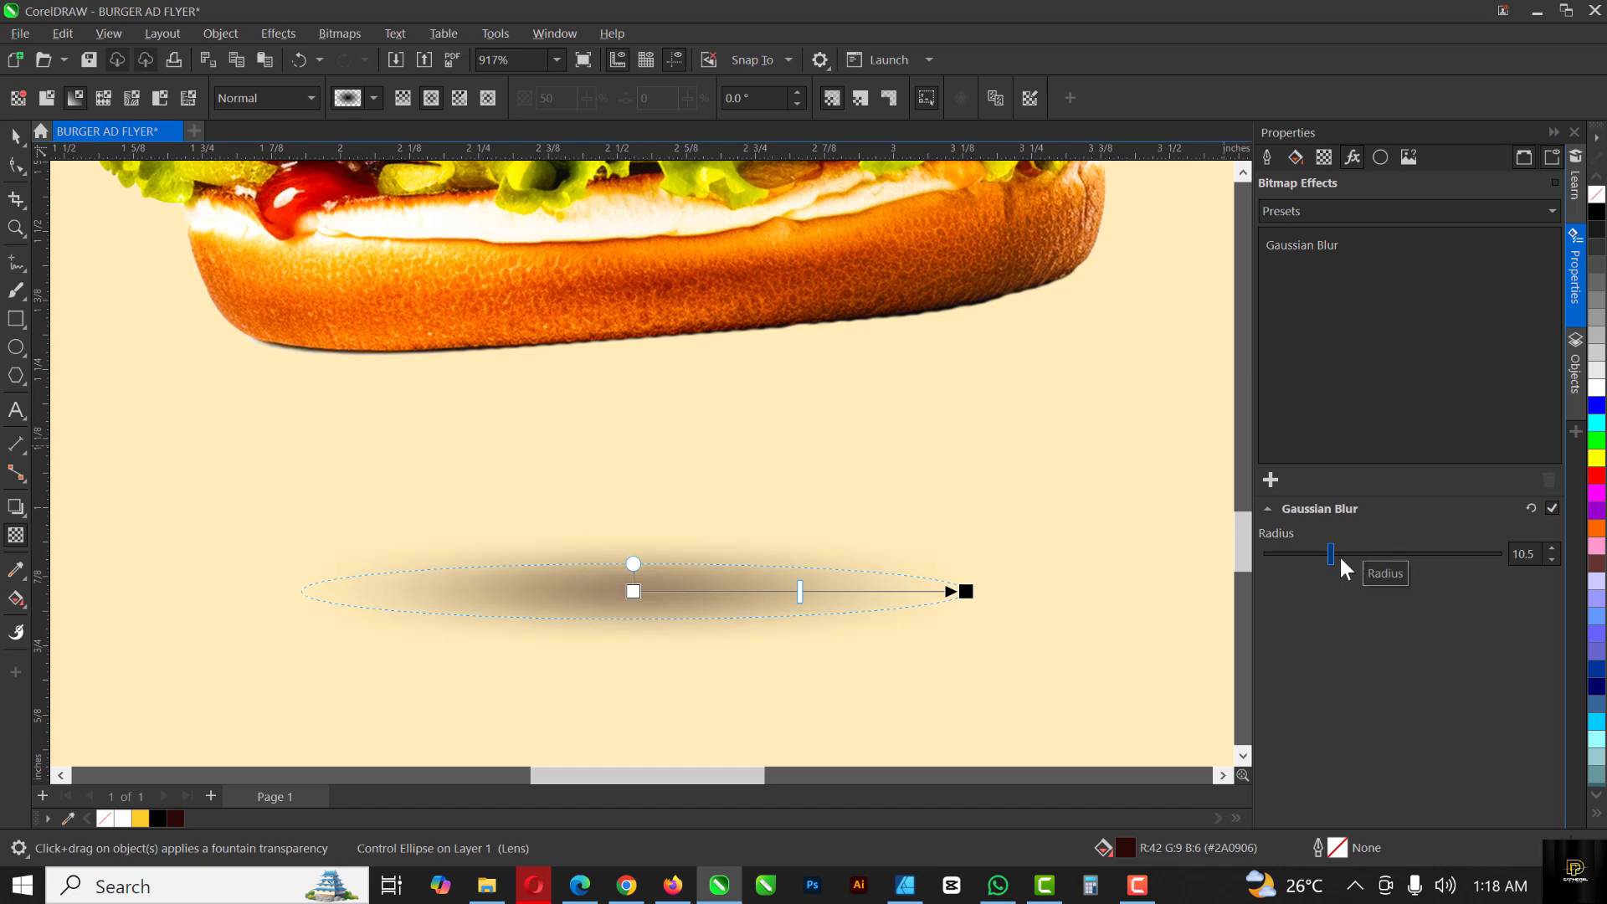
{"action": "left_click", "coordinate": [1321, 554]}
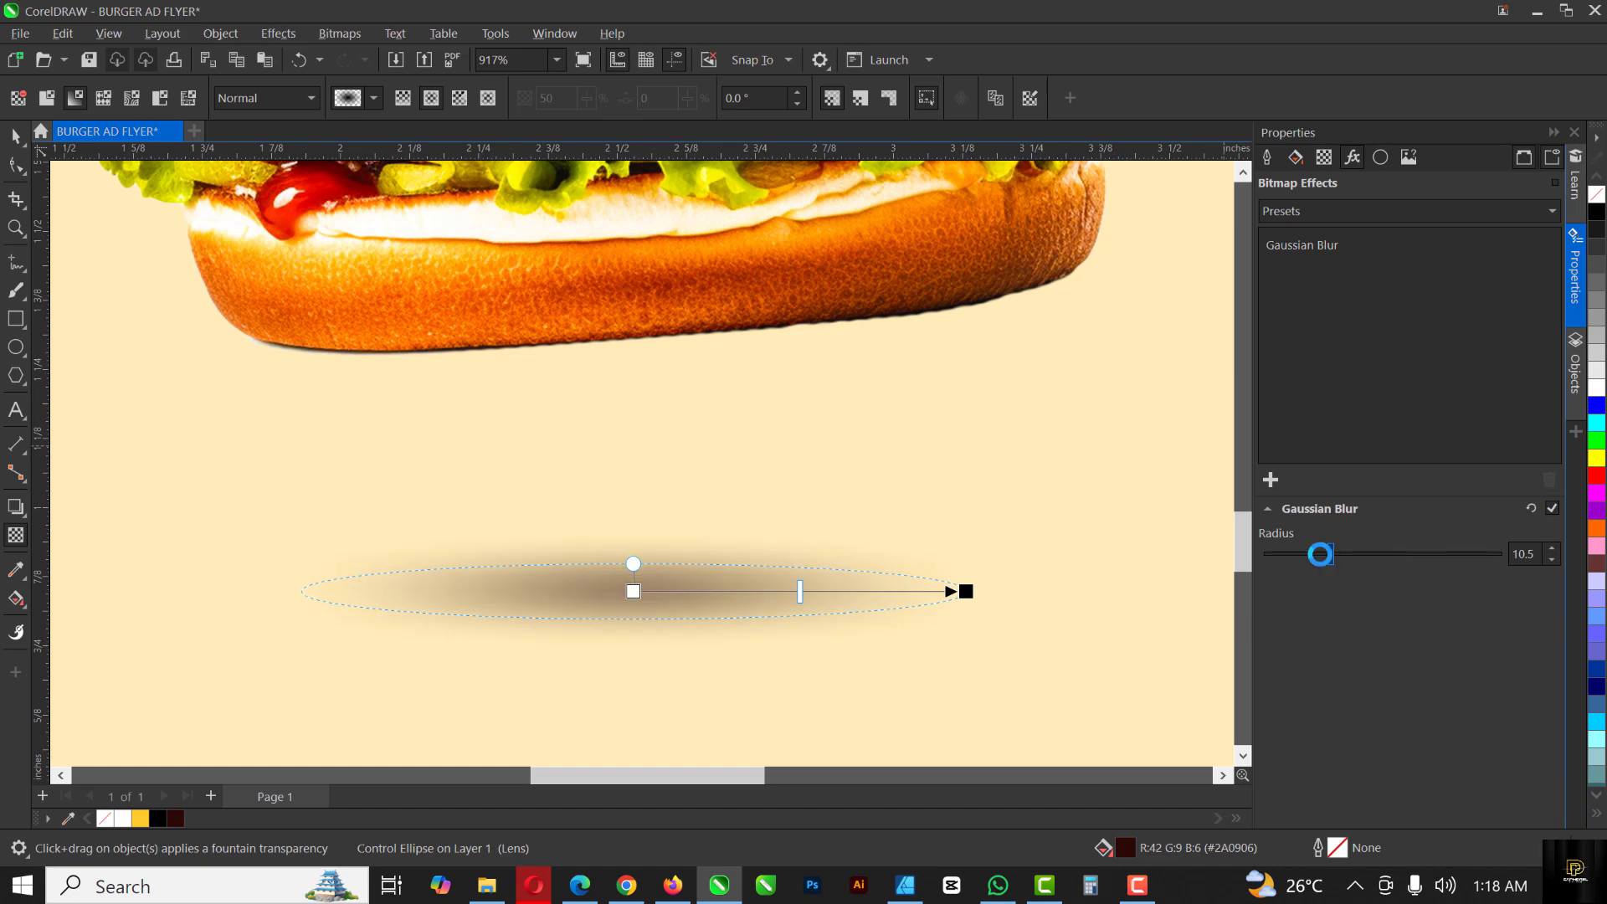
{"action": "left_click", "coordinate": [1555, 134]}
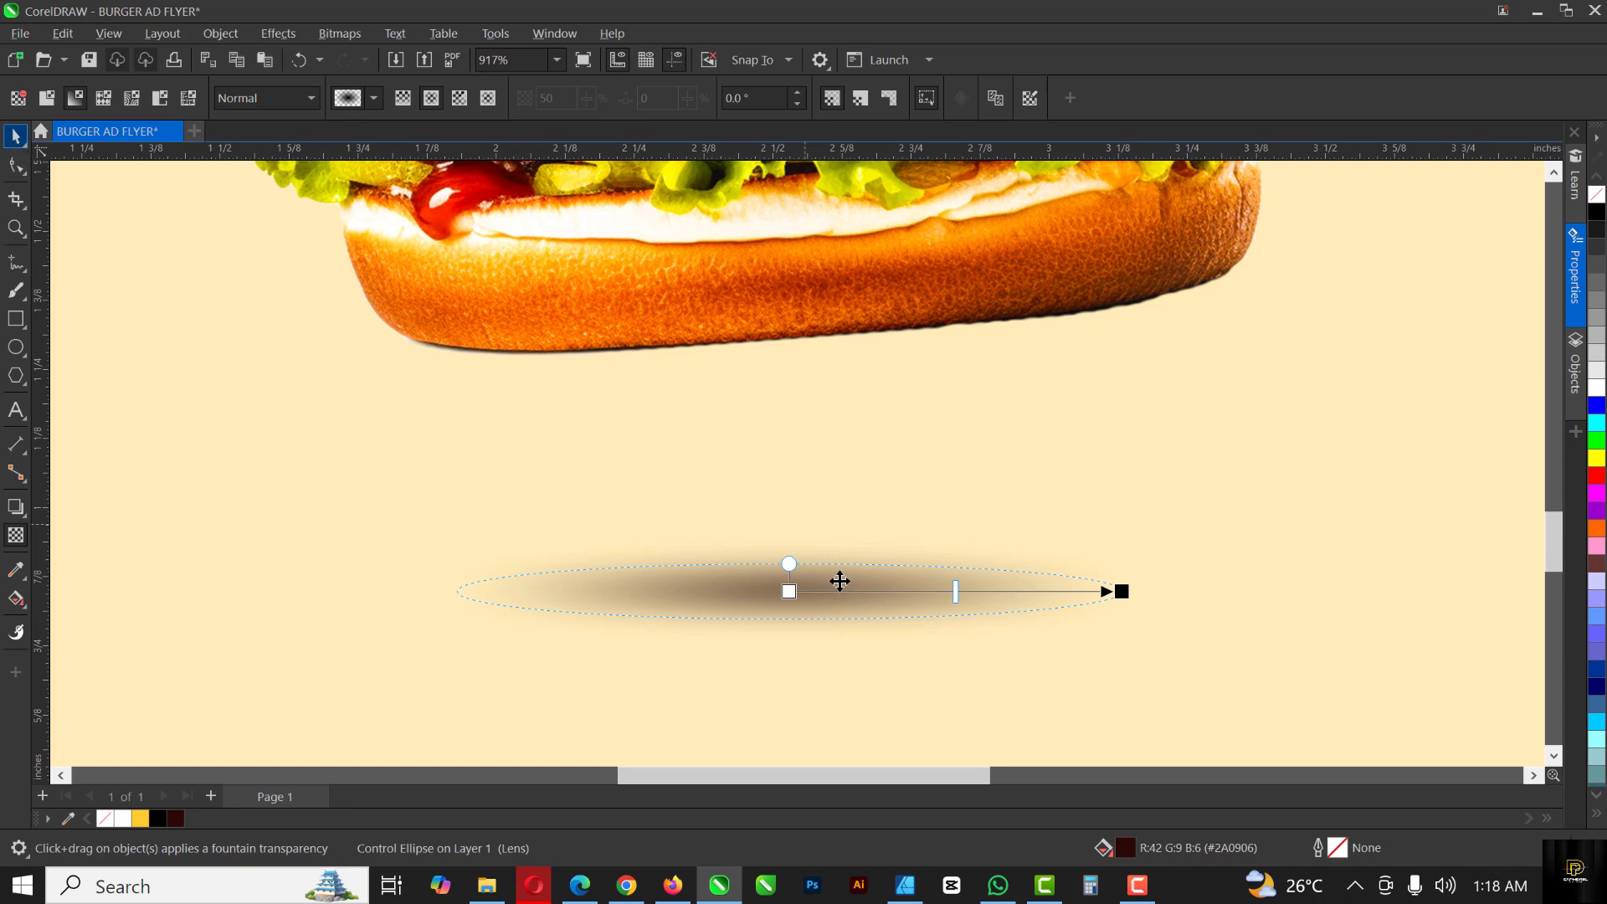
{"action": "key", "text": "space"}
{"action": "scroll", "coordinate": [848, 559], "scroll_direction": "down", "scroll_amount": 1}
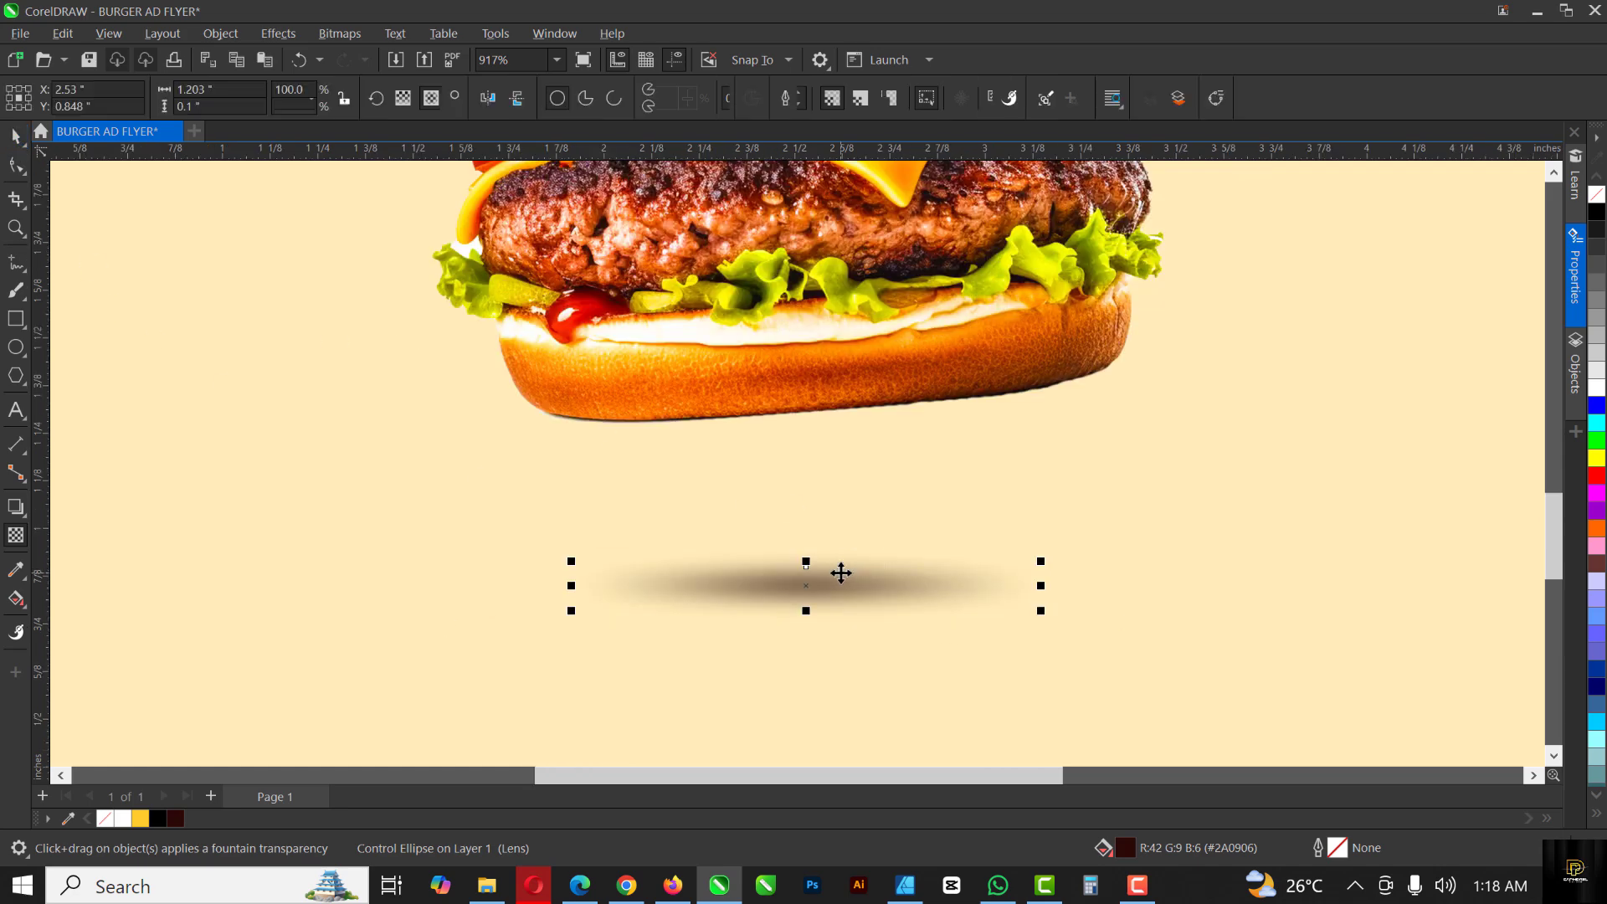
{"action": "scroll", "coordinate": [841, 573], "scroll_direction": "down", "scroll_amount": 1}
{"action": "scroll", "coordinate": [849, 575], "scroll_direction": "down", "scroll_amount": 1}
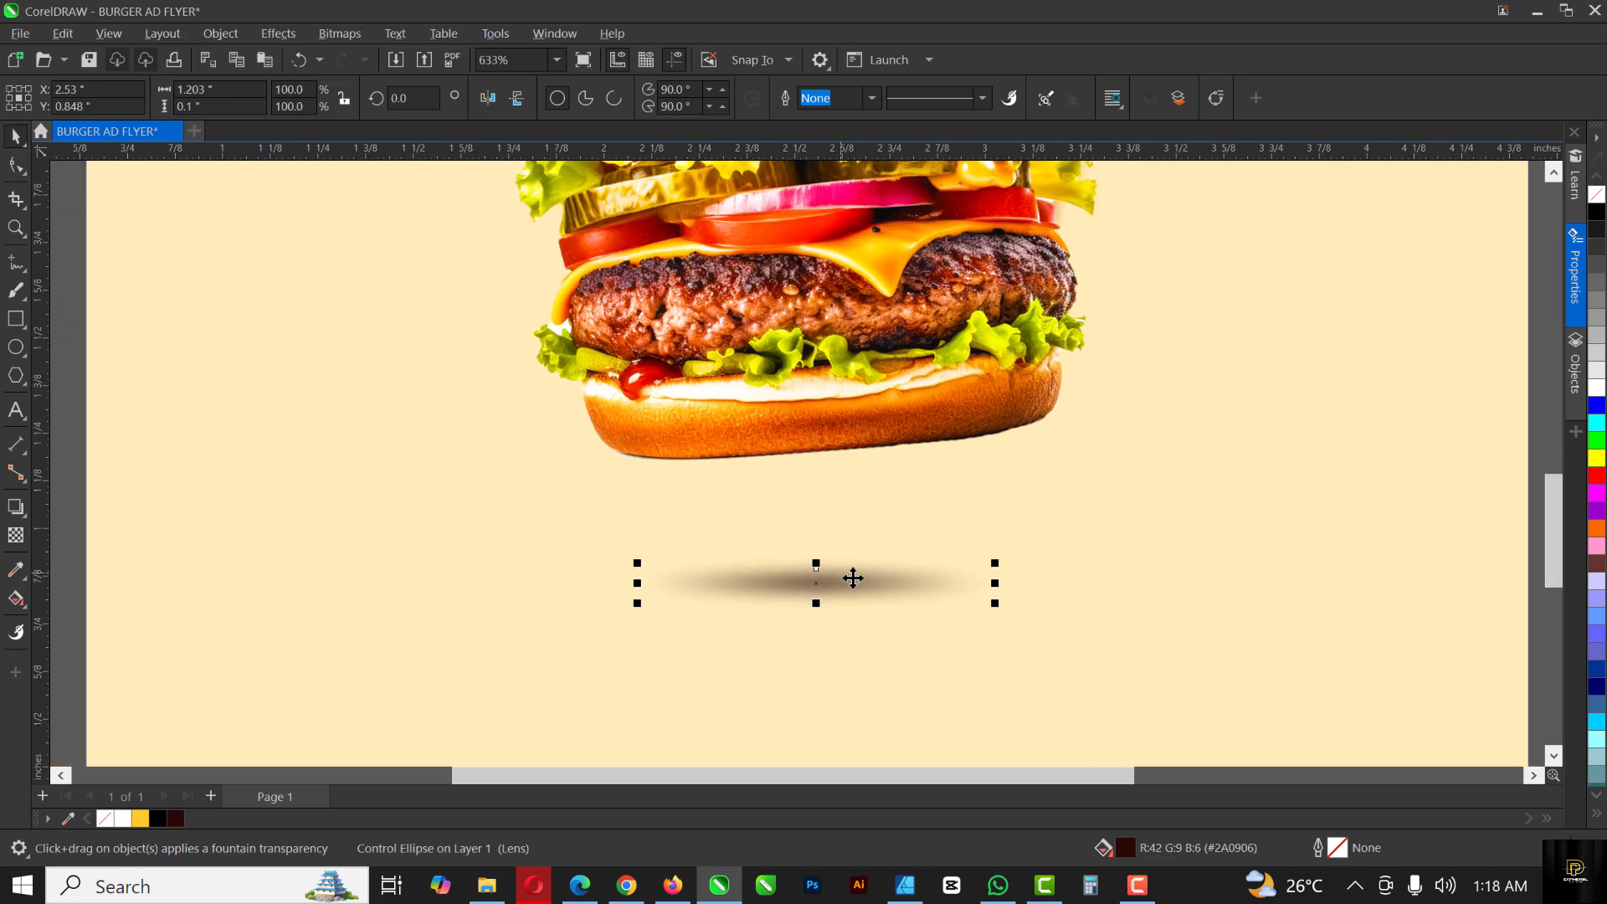
{"action": "scroll", "coordinate": [853, 575], "scroll_direction": "down", "scroll_amount": 1}
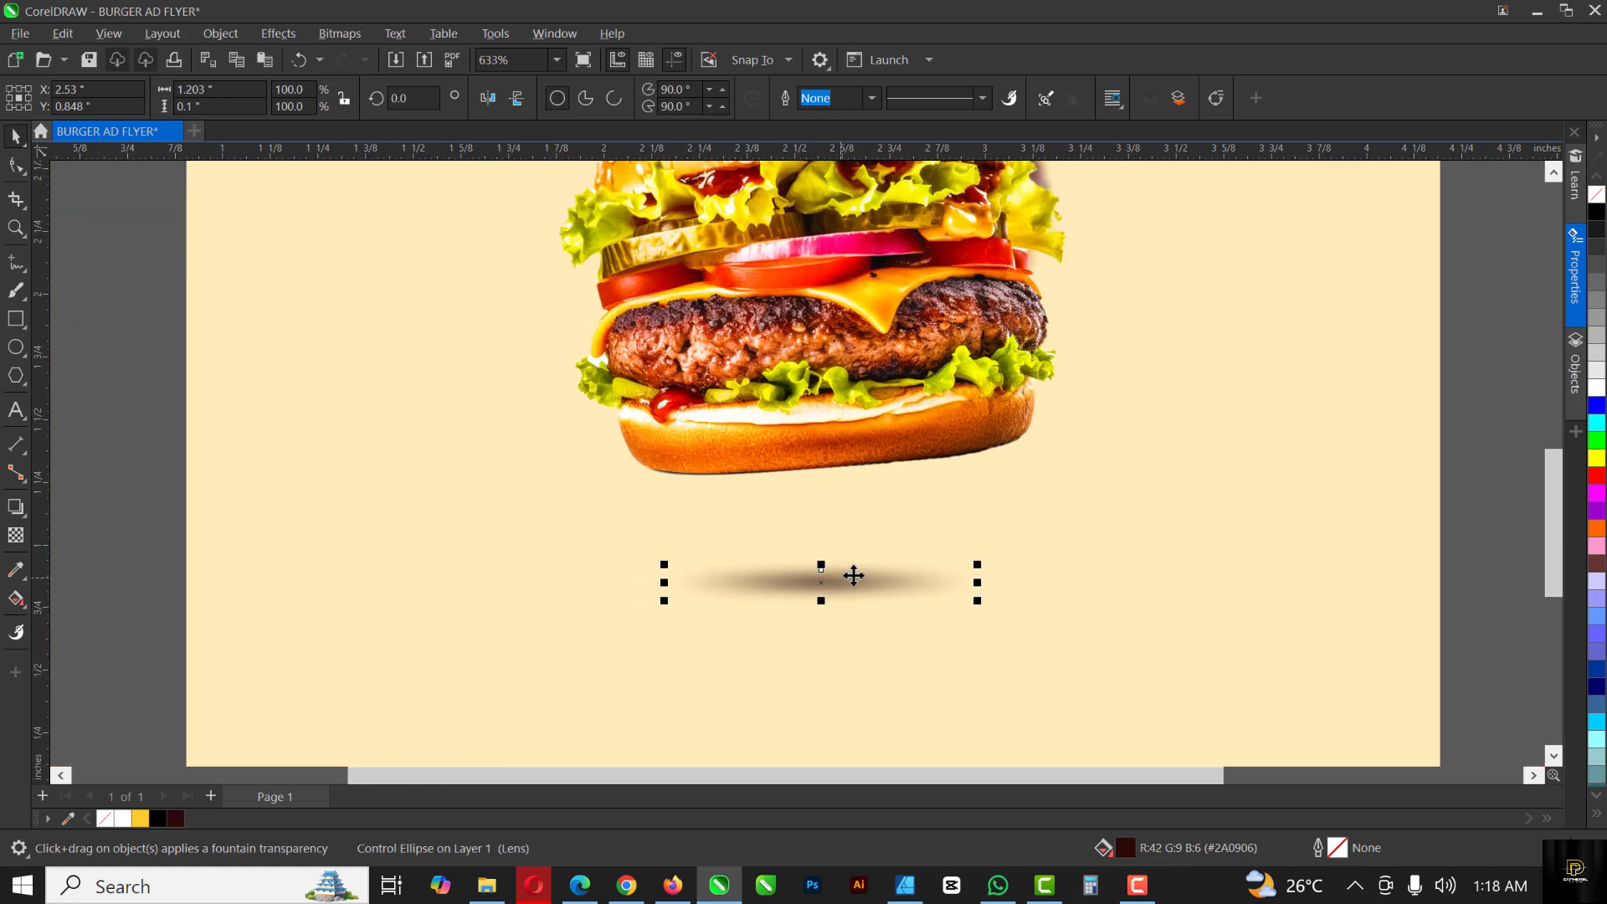
{"action": "left_click", "coordinate": [853, 576]}
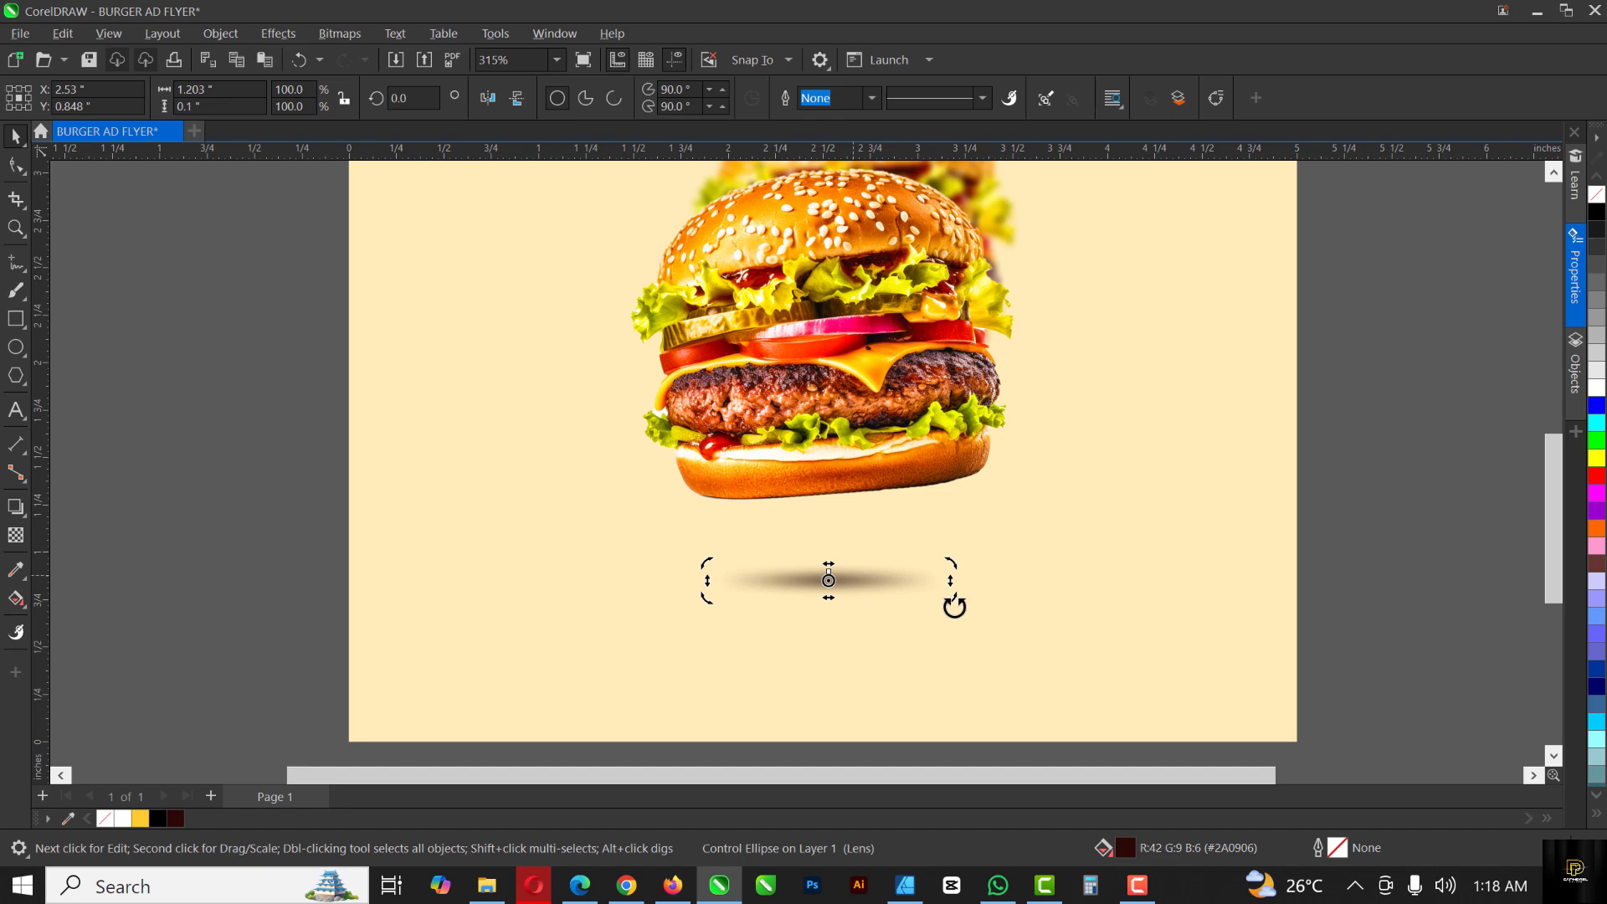
{"action": "left_click", "coordinate": [963, 599]}
{"action": "left_click_drag", "start_coordinate": [967, 580], "coordinate": [968, 577]}
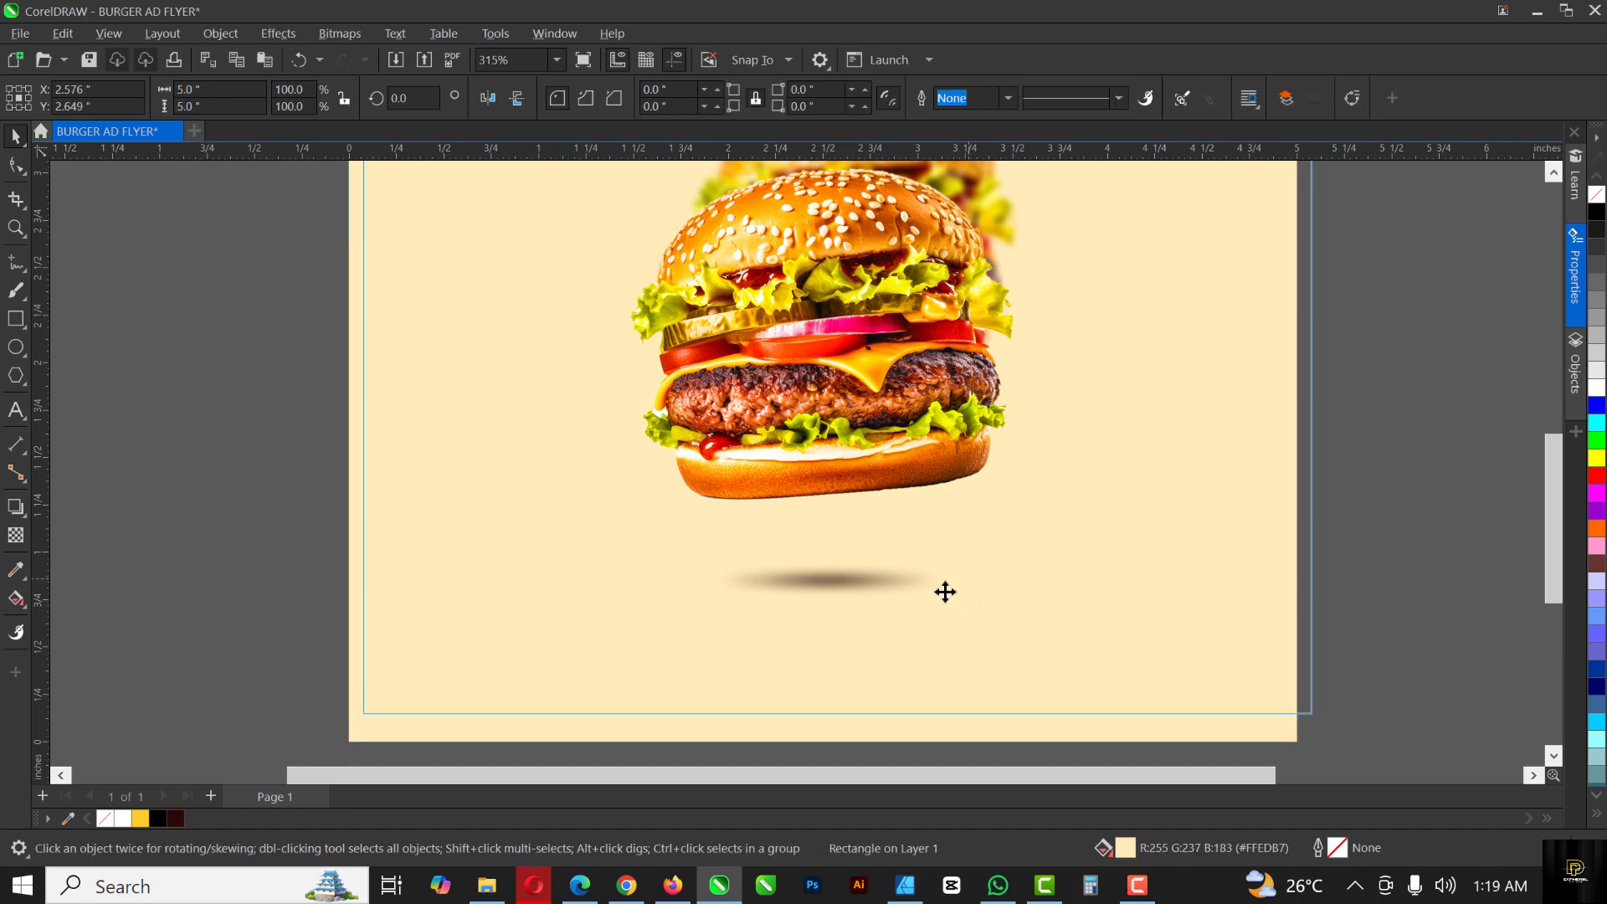
{"action": "left_click_drag", "start_coordinate": [945, 592], "coordinate": [944, 589]}
{"action": "key", "text": "ctrl+z"}
Step: Rotate the shadow ellipse about 7.5° to follow the burger's tilt and move it just beneath the front burger's bottom bun
{"action": "left_click", "coordinate": [864, 580]}
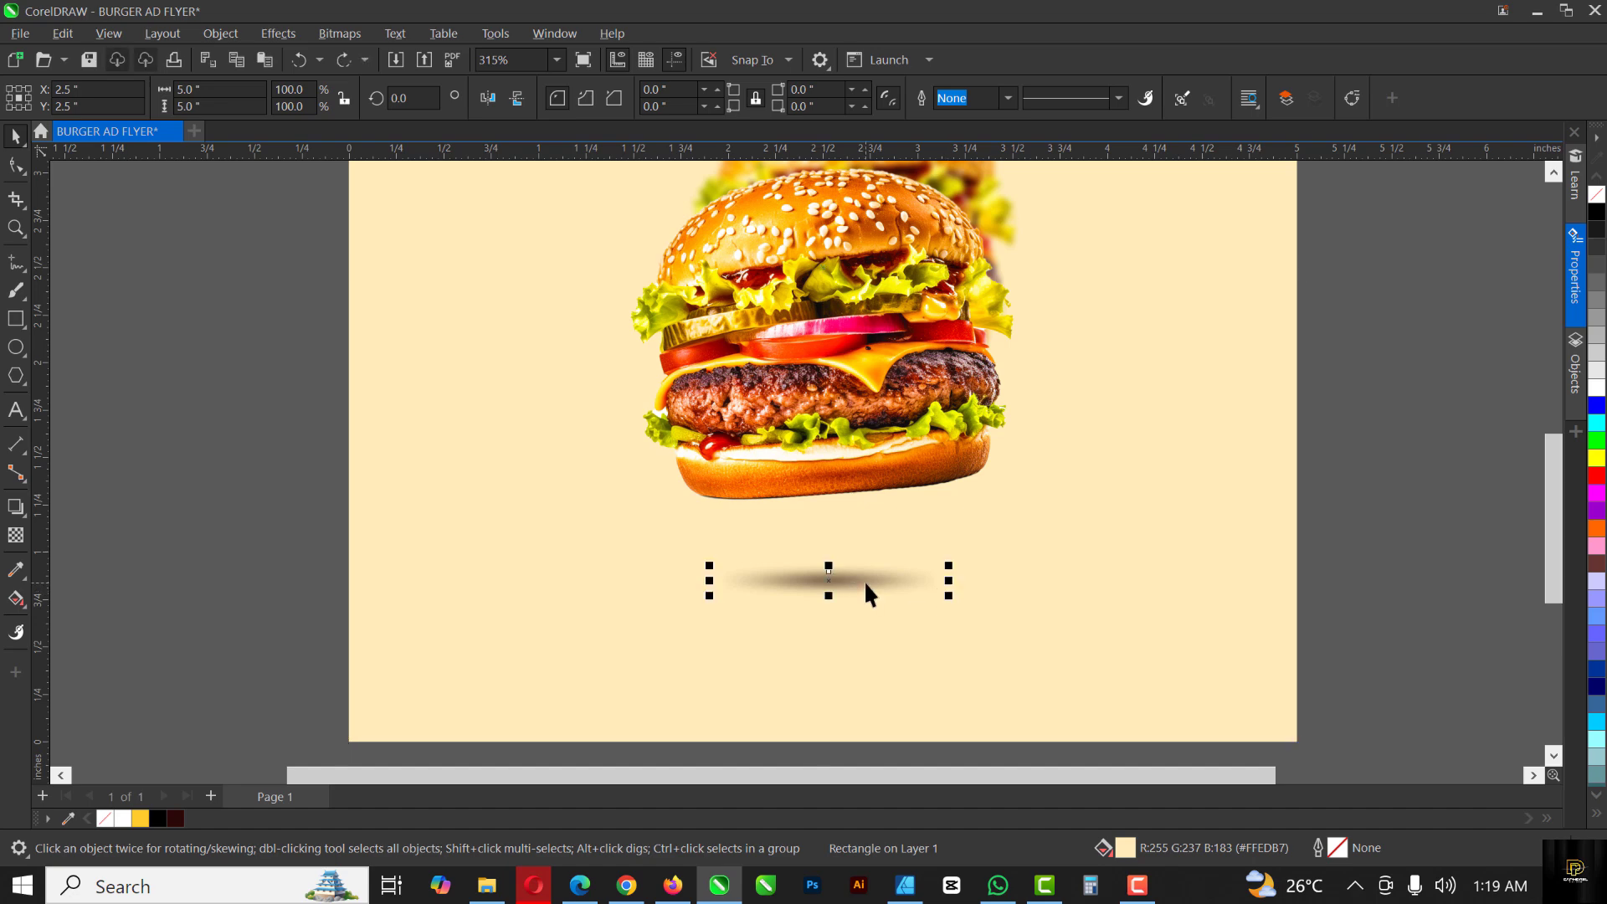
{"action": "left_click", "coordinate": [857, 583]}
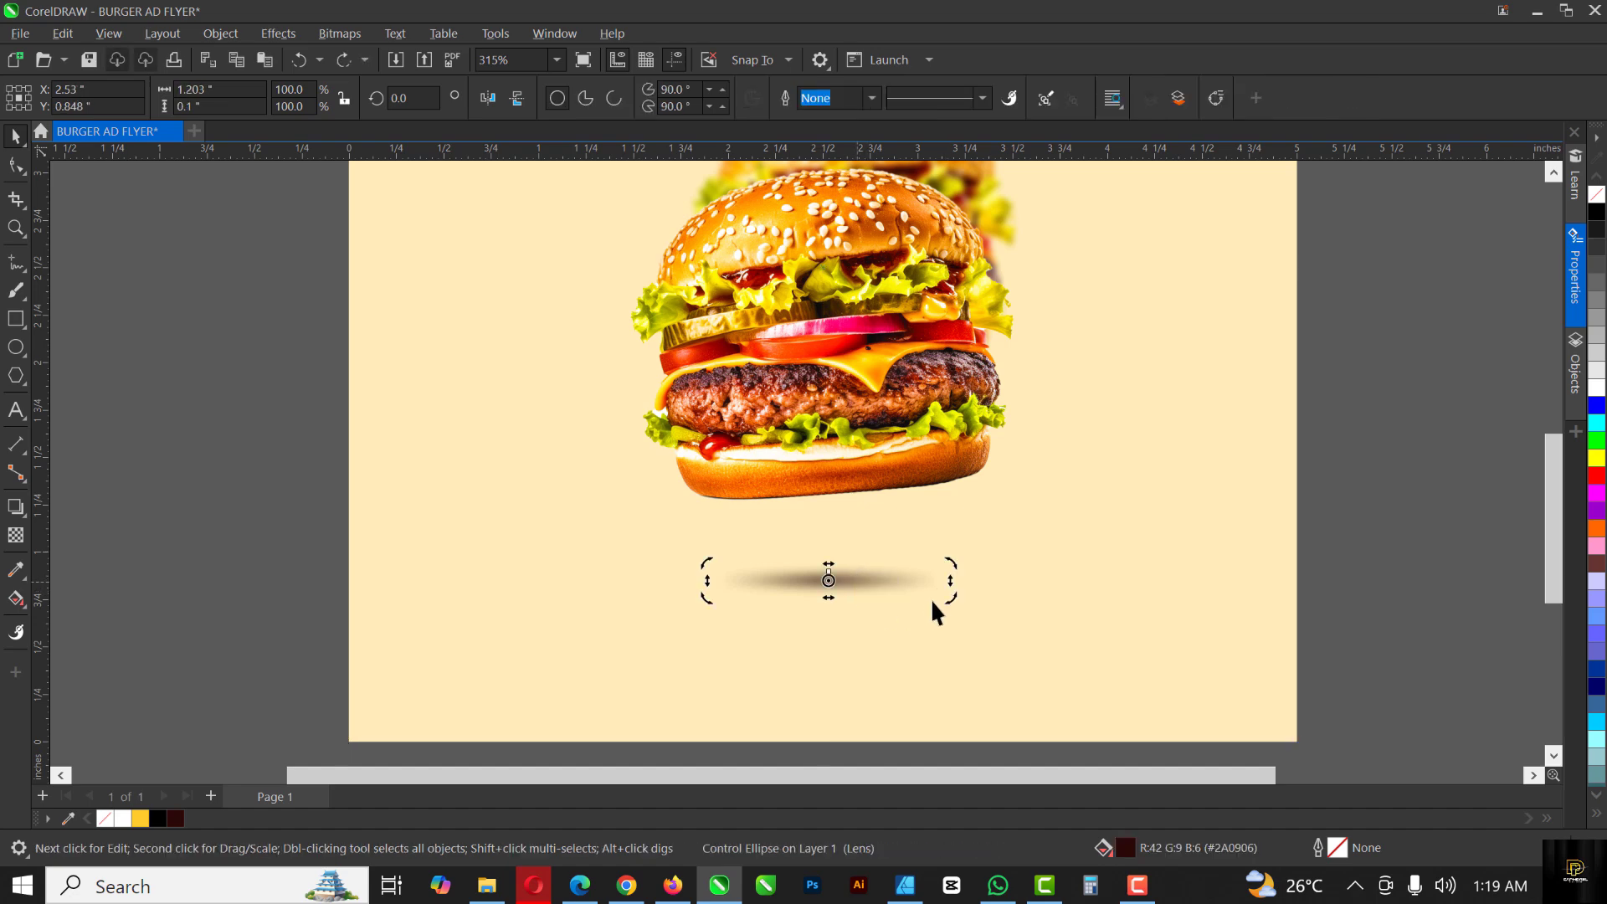
{"action": "left_click_drag", "start_coordinate": [955, 595], "coordinate": [969, 584]}
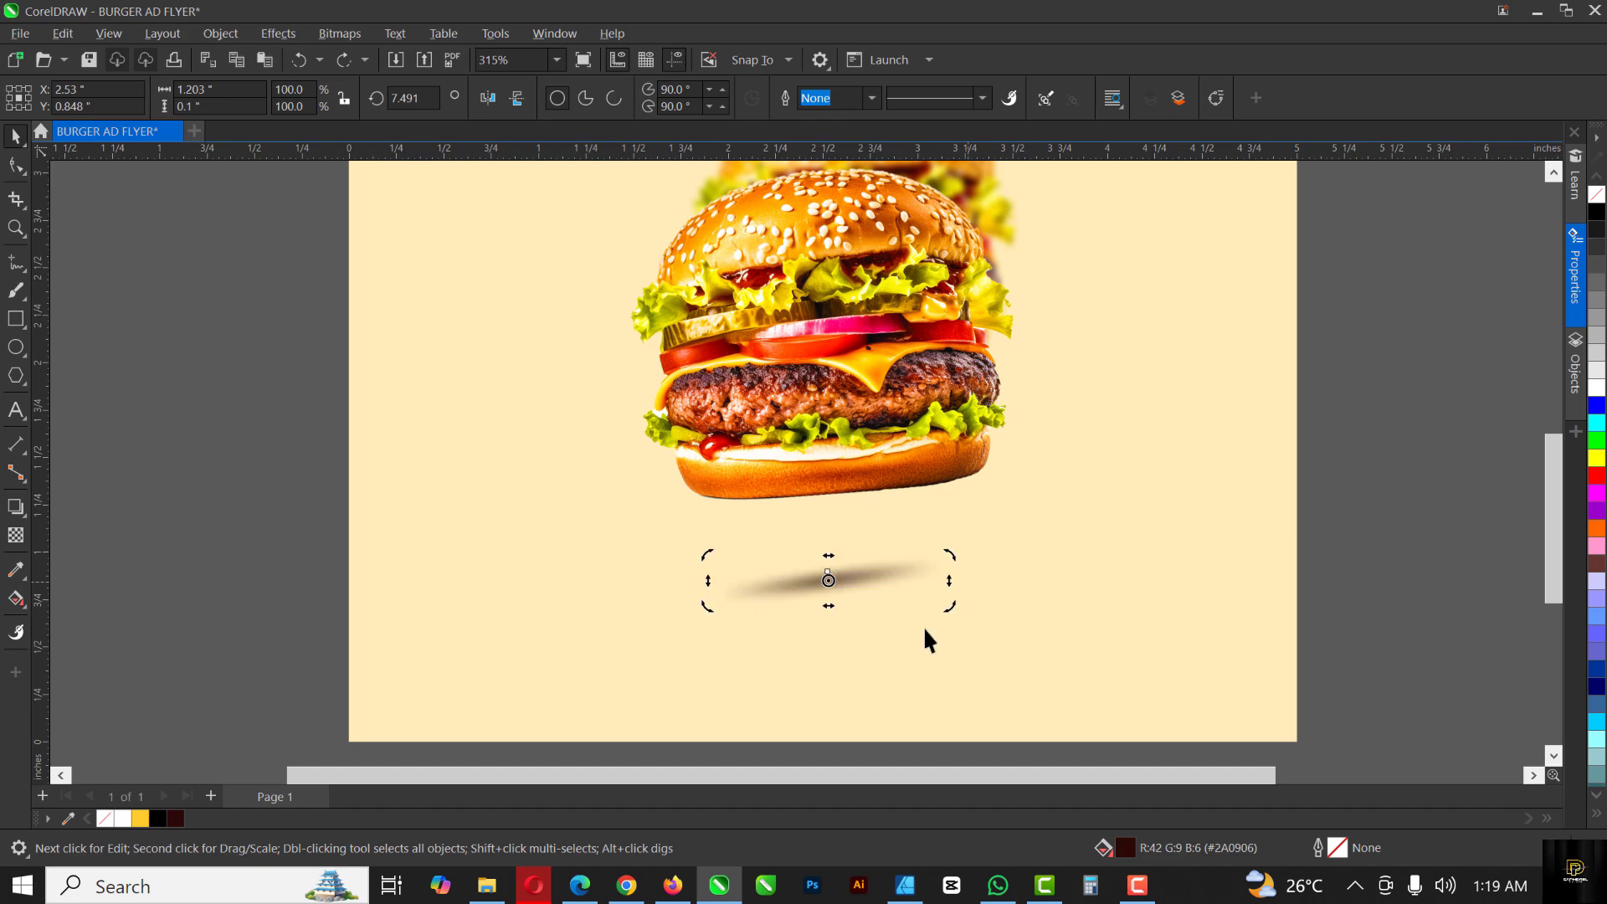
{"action": "left_click", "coordinate": [861, 578]}
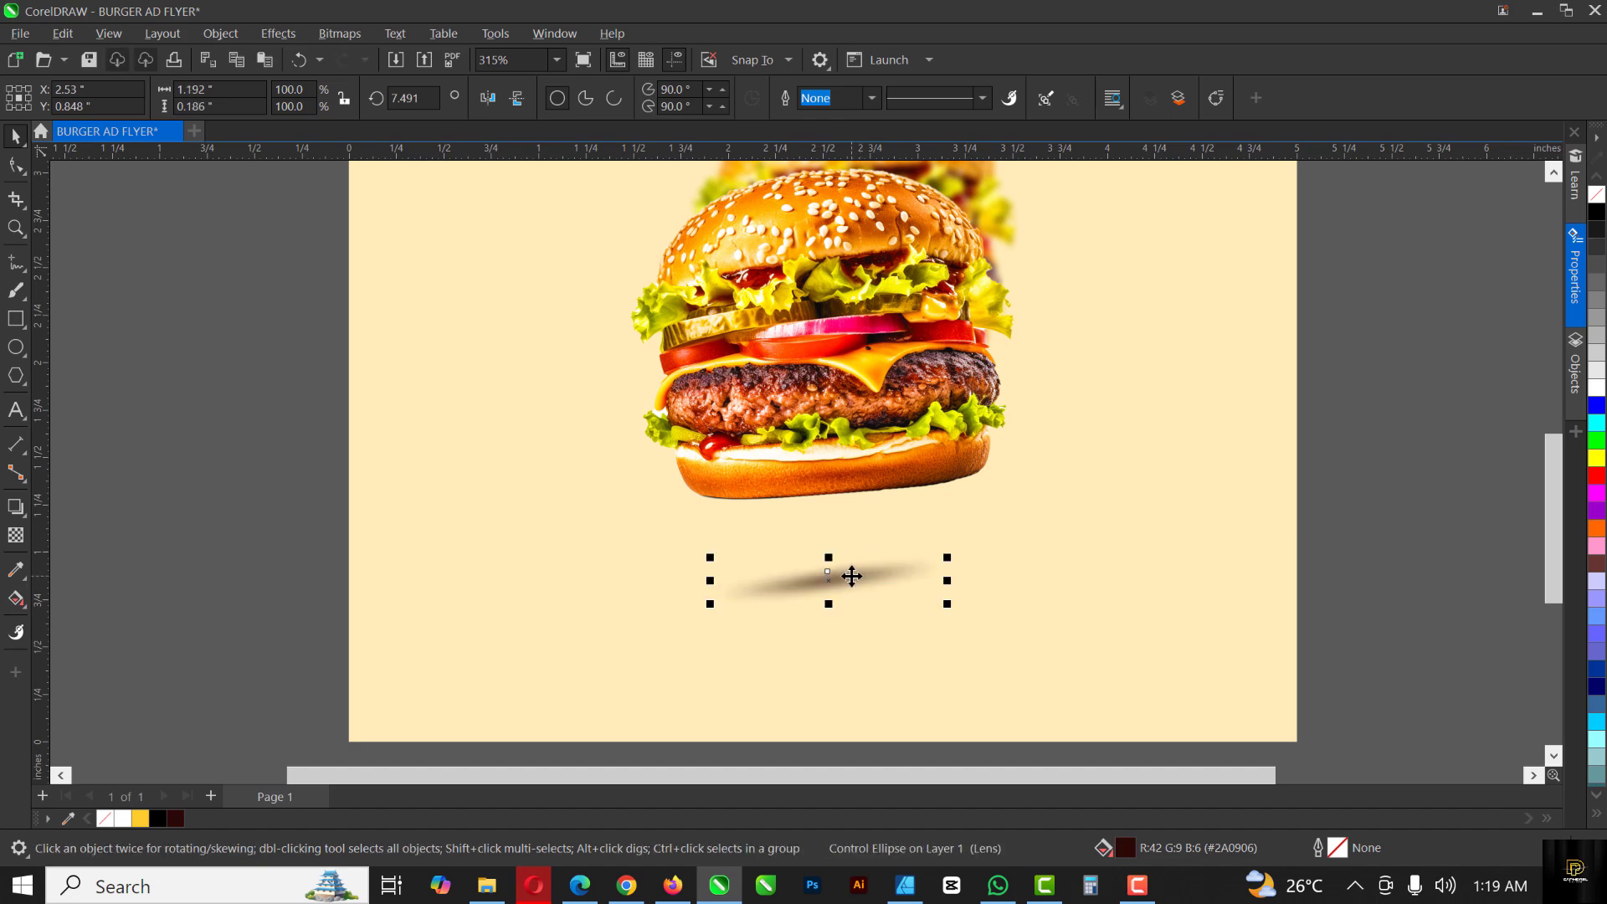
{"action": "left_click_drag", "start_coordinate": [852, 575], "coordinate": [883, 518]}
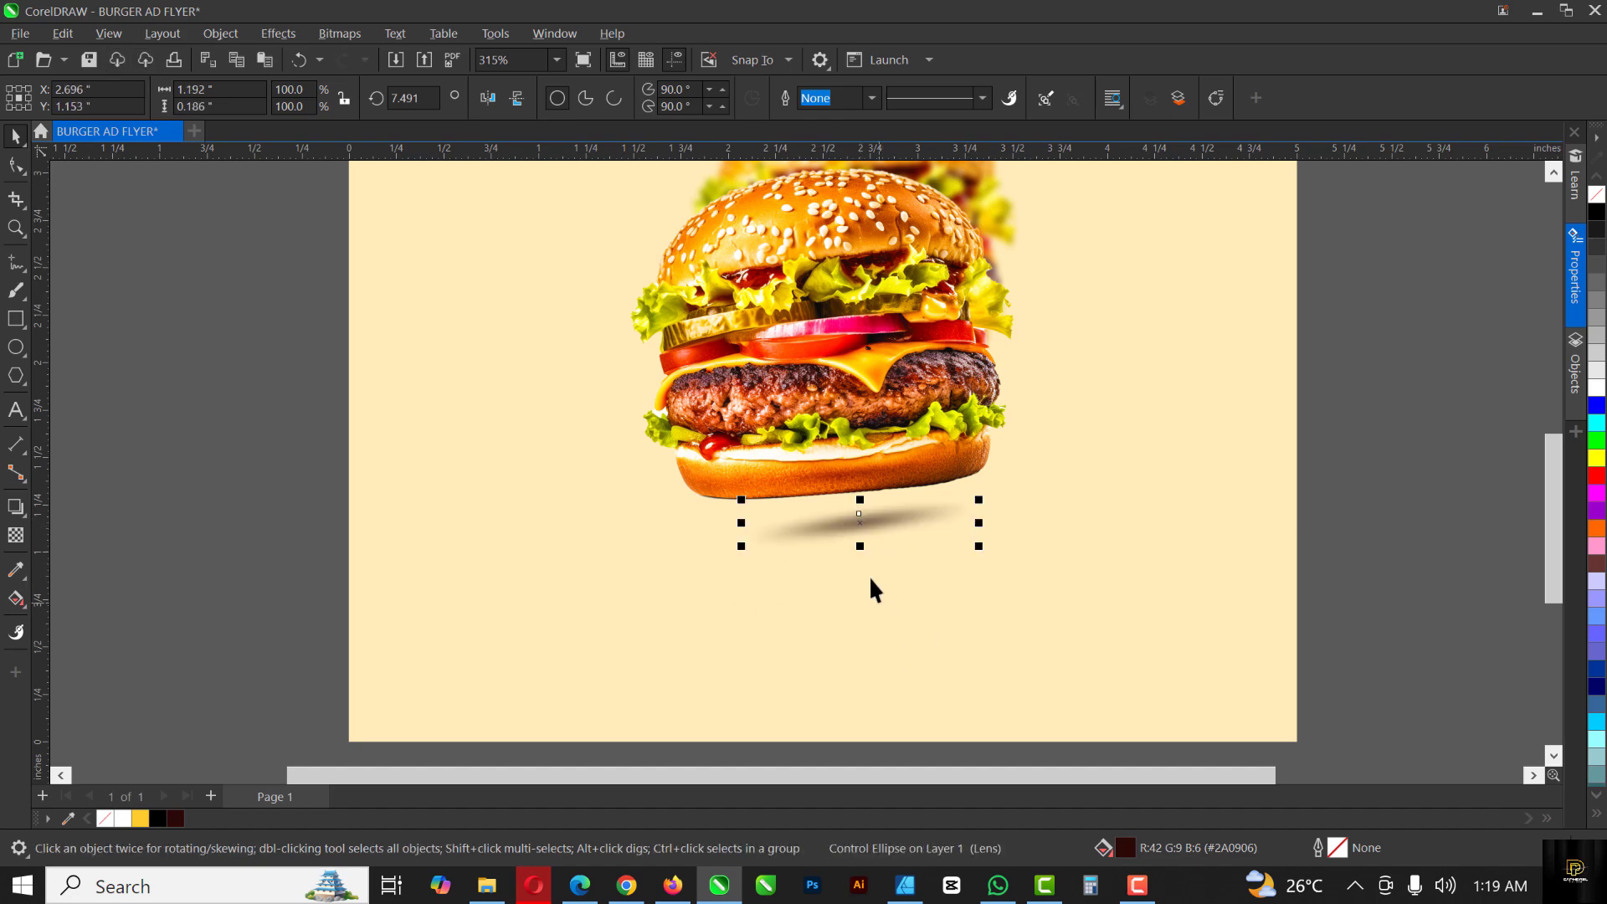
{"action": "scroll", "coordinate": [871, 585], "scroll_direction": "down", "scroll_amount": 4}
{"action": "scroll", "coordinate": [871, 581], "scroll_direction": "up", "scroll_amount": 3}
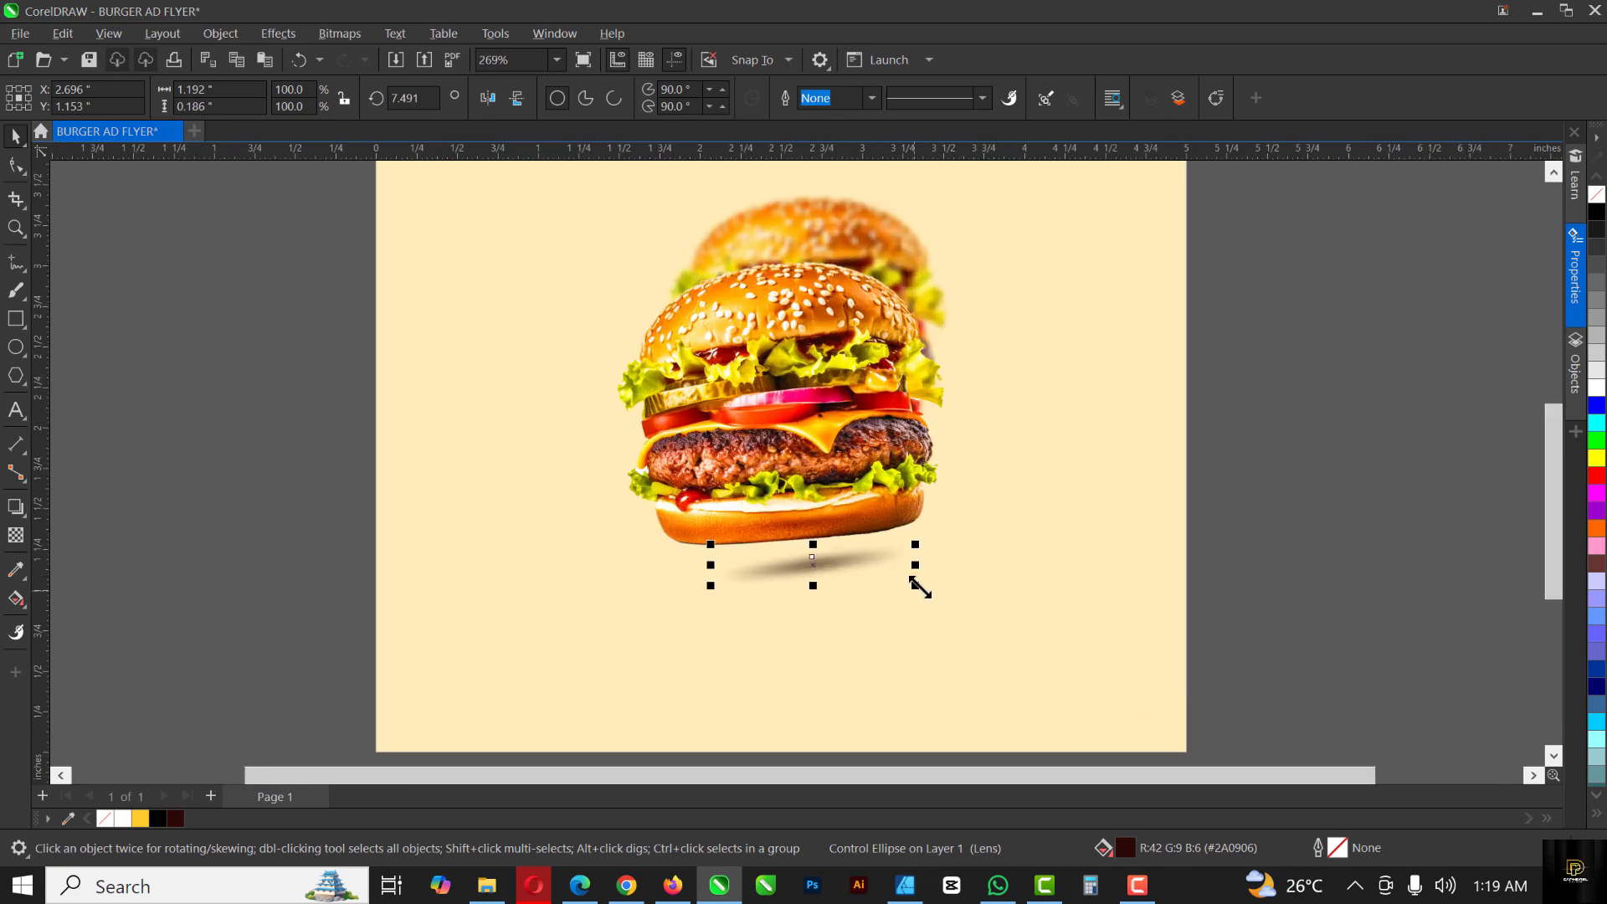
Step: Scale the shadow ellipse up to about 118.9%, undo the extra rotation made after the scaling, and deselect it
{"action": "left_click_drag", "start_coordinate": [918, 590], "coordinate": [933, 578]}
{"action": "left_click", "coordinate": [839, 555]}
{"action": "scroll", "coordinate": [747, 585], "scroll_direction": "down", "scroll_amount": 1}
{"action": "scroll", "coordinate": [747, 585], "scroll_direction": "down", "scroll_amount": 1}
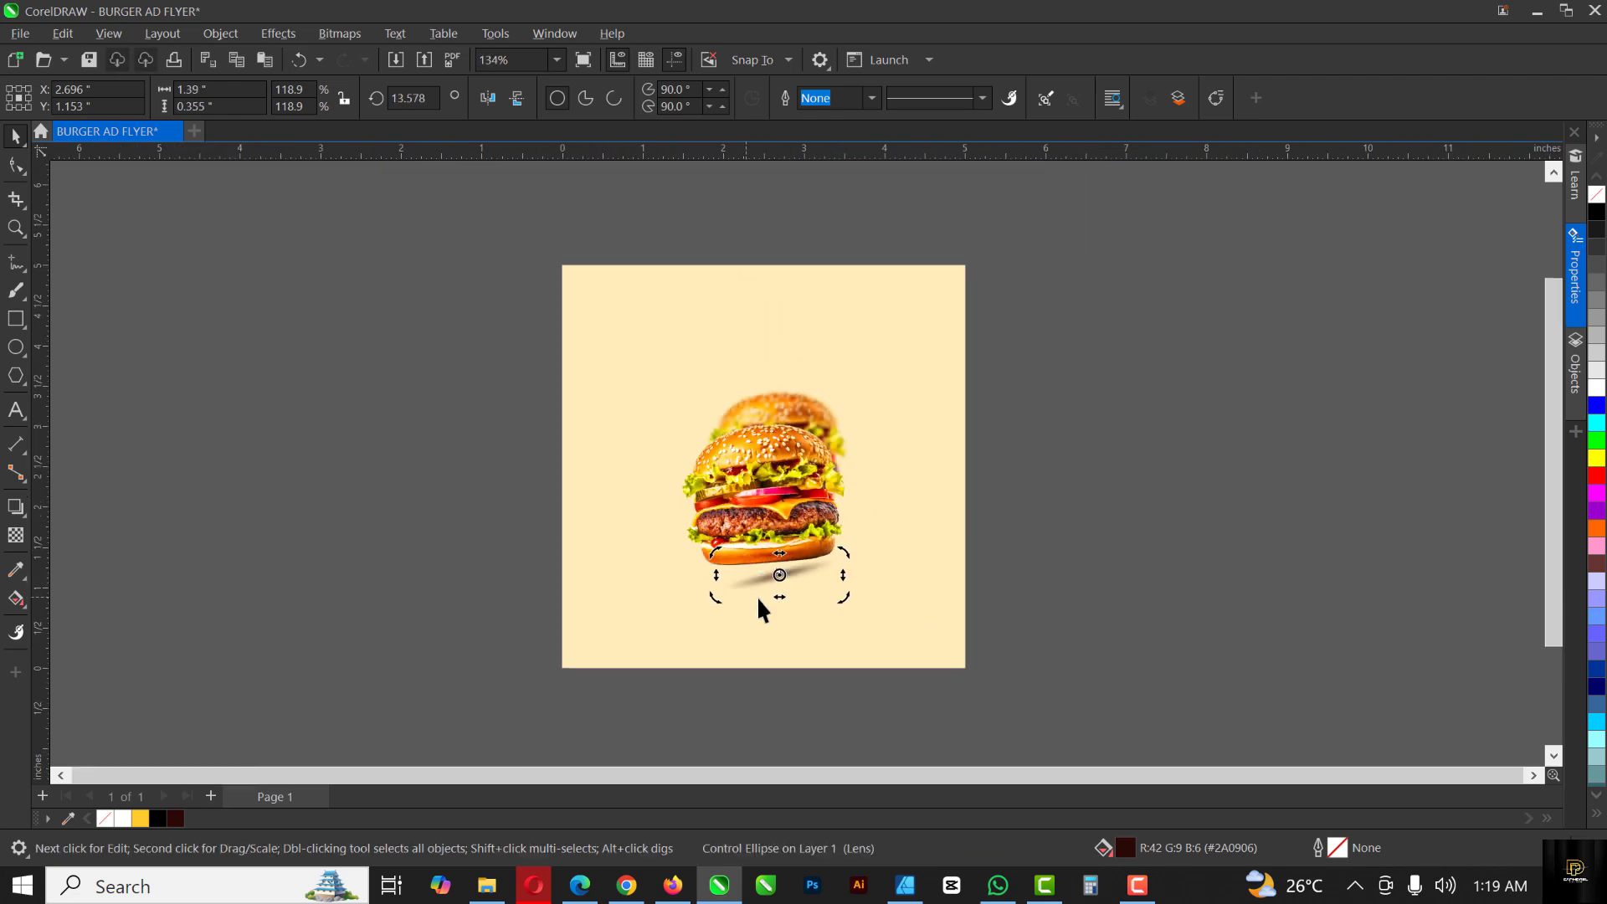
{"action": "key", "text": "ctrl+z"}
{"action": "scroll", "coordinate": [781, 601], "scroll_direction": "up", "scroll_amount": 2}
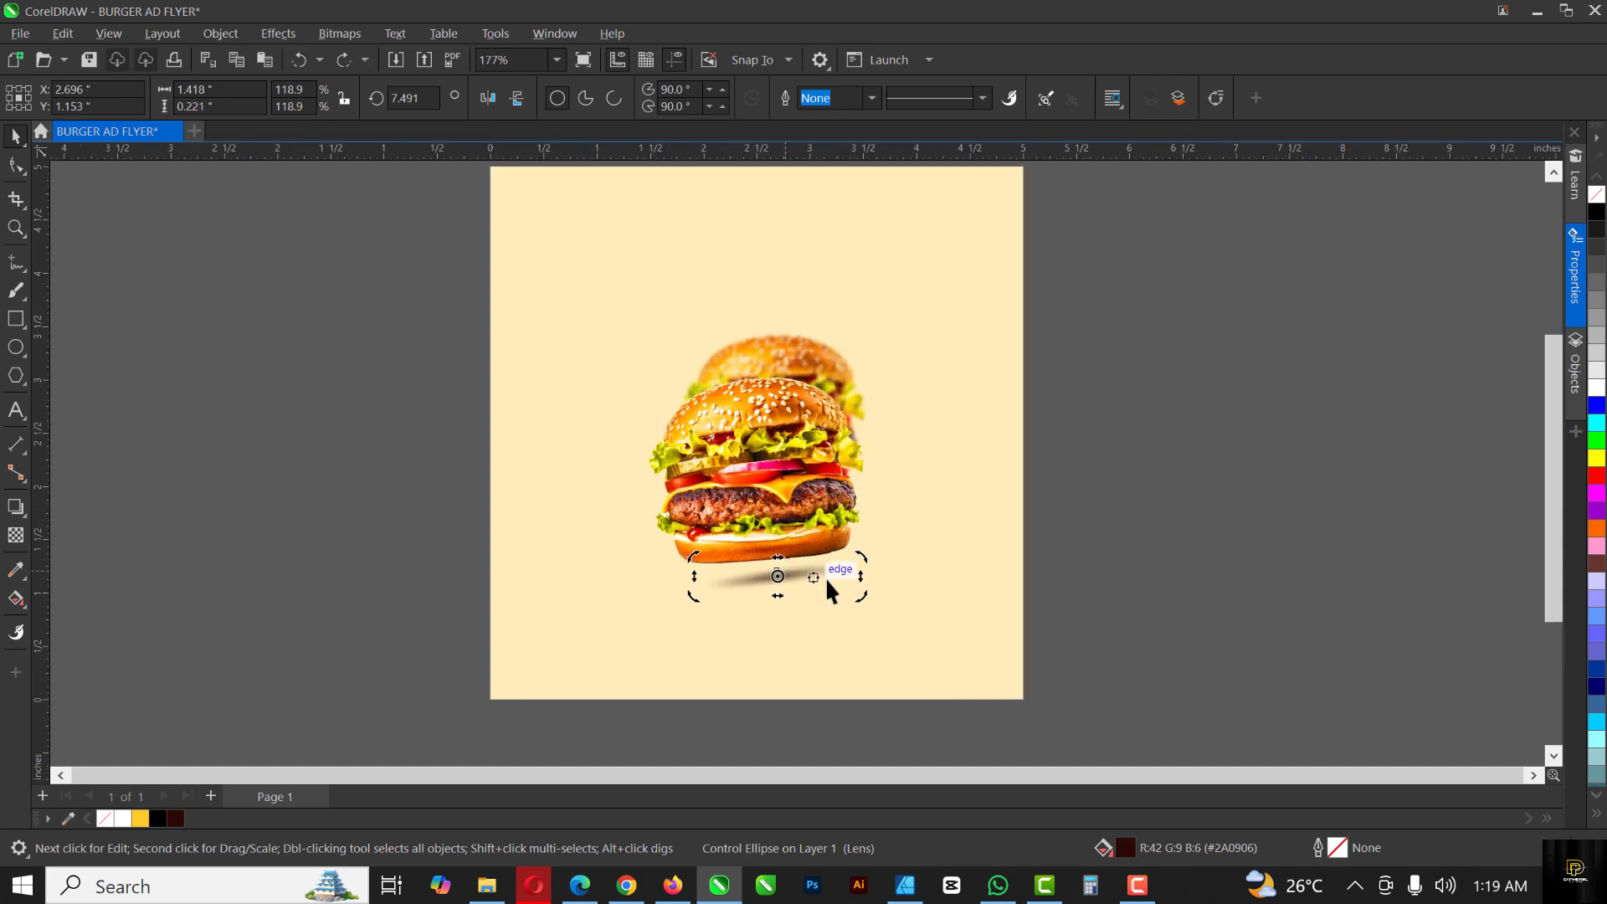
{"action": "left_click", "coordinate": [1122, 559]}
{"action": "scroll", "coordinate": [877, 531], "scroll_direction": "down", "scroll_amount": 1}
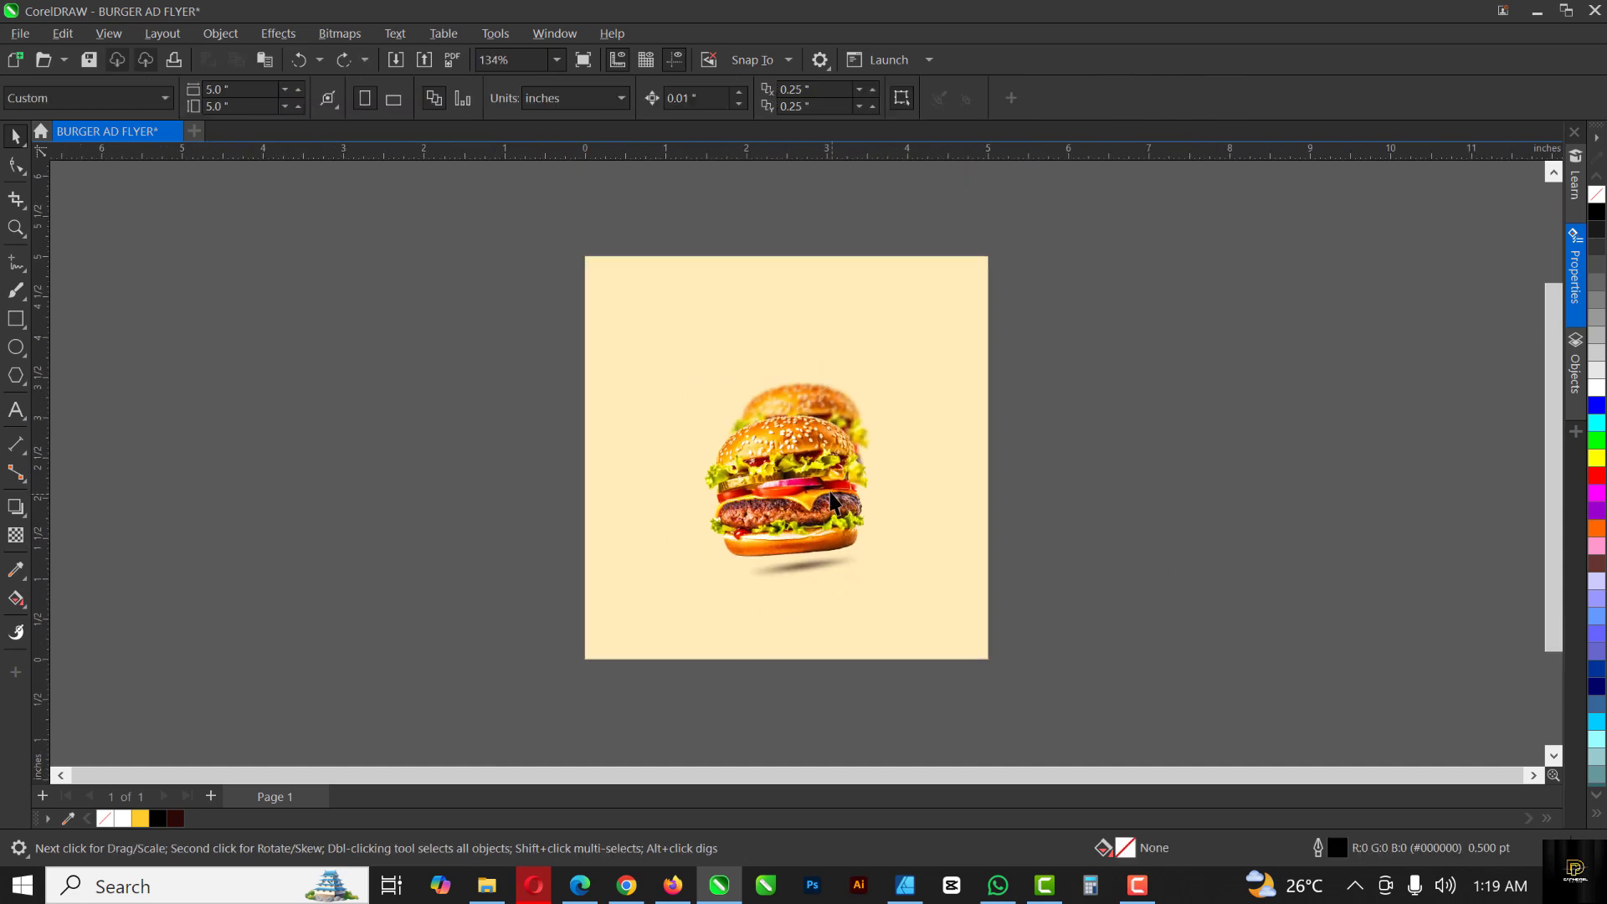
{"action": "scroll", "coordinate": [778, 377], "scroll_direction": "up", "scroll_amount": 1}
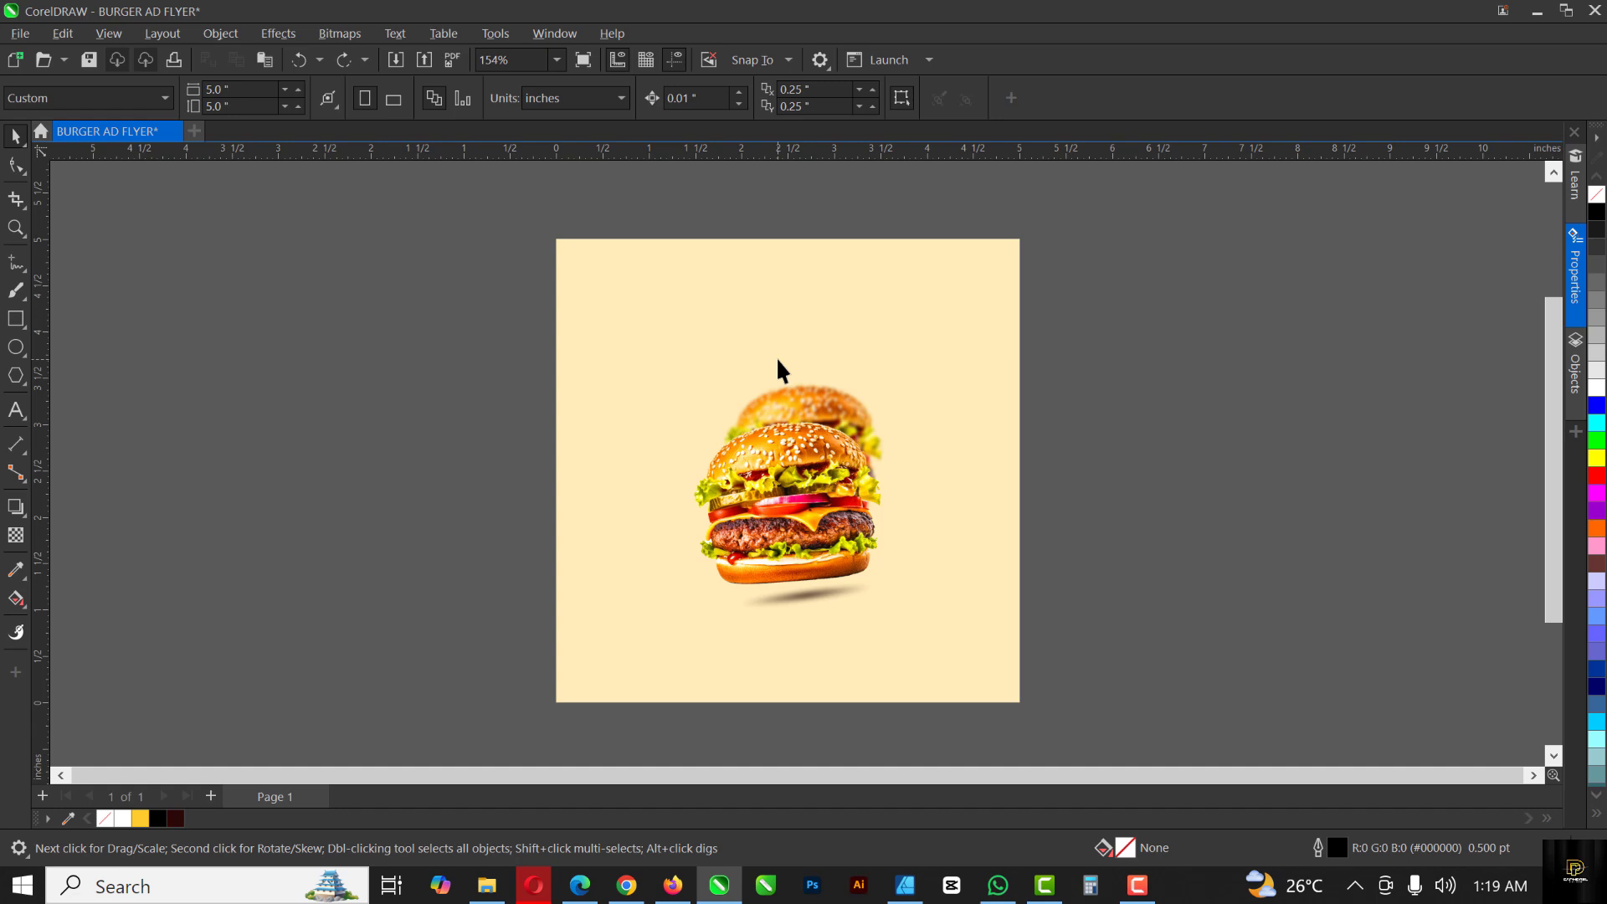
{"action": "scroll", "coordinate": [776, 357], "scroll_direction": "up", "scroll_amount": 1}
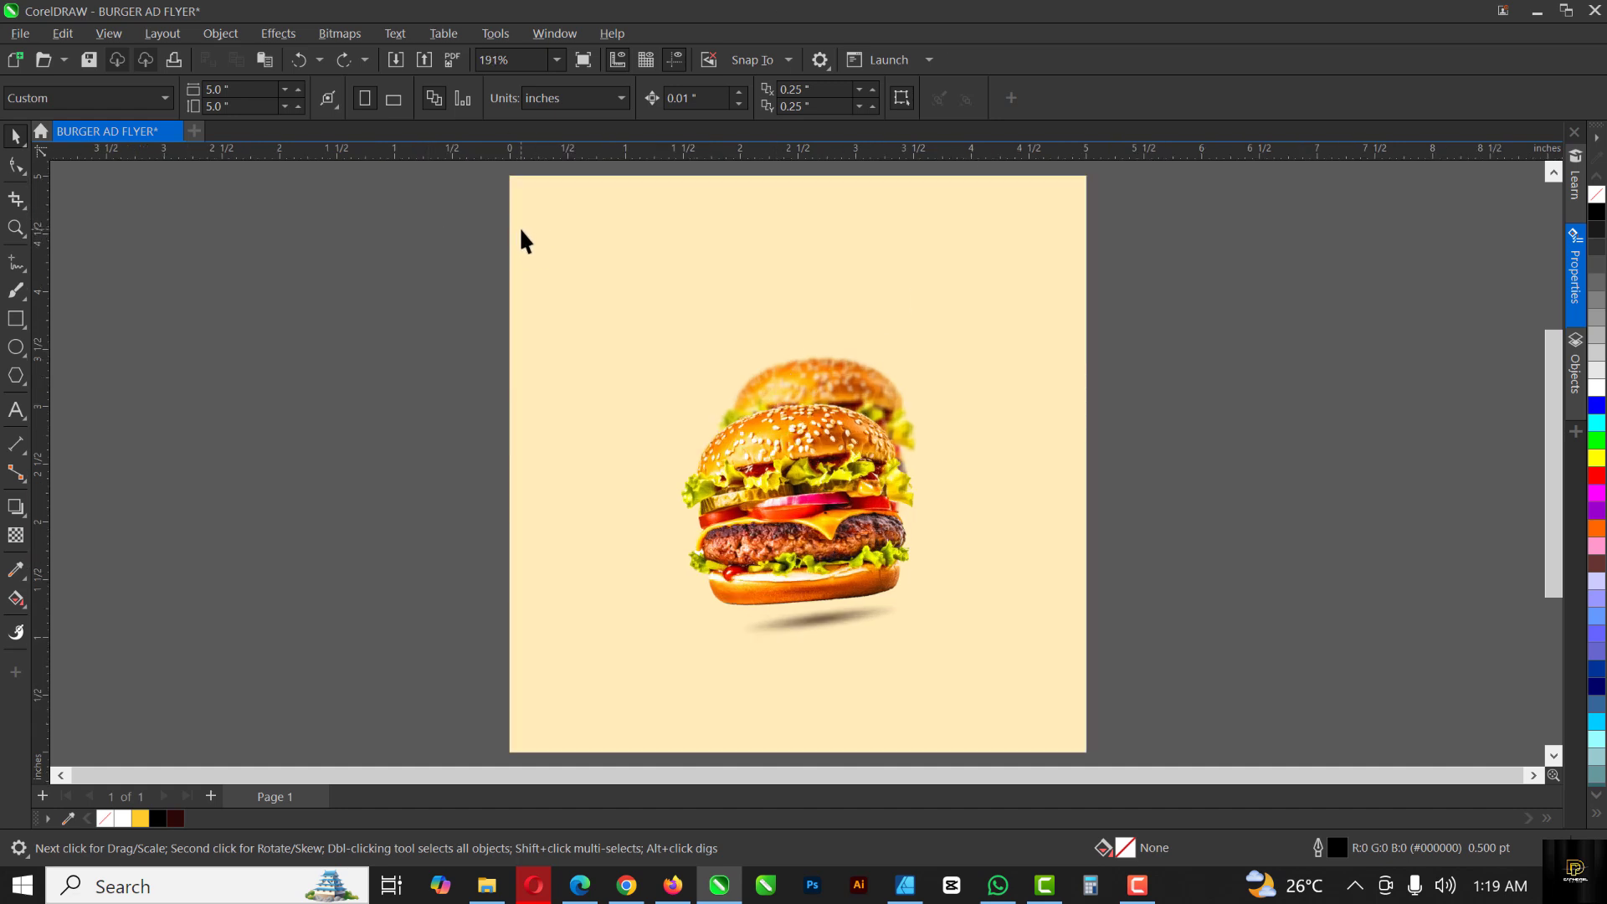
Step: Draw a rectangle about 1.0 × 1.56 inches over the front burger's right part, fill it with red, and remove its outline
{"action": "left_click", "coordinate": [858, 470]}
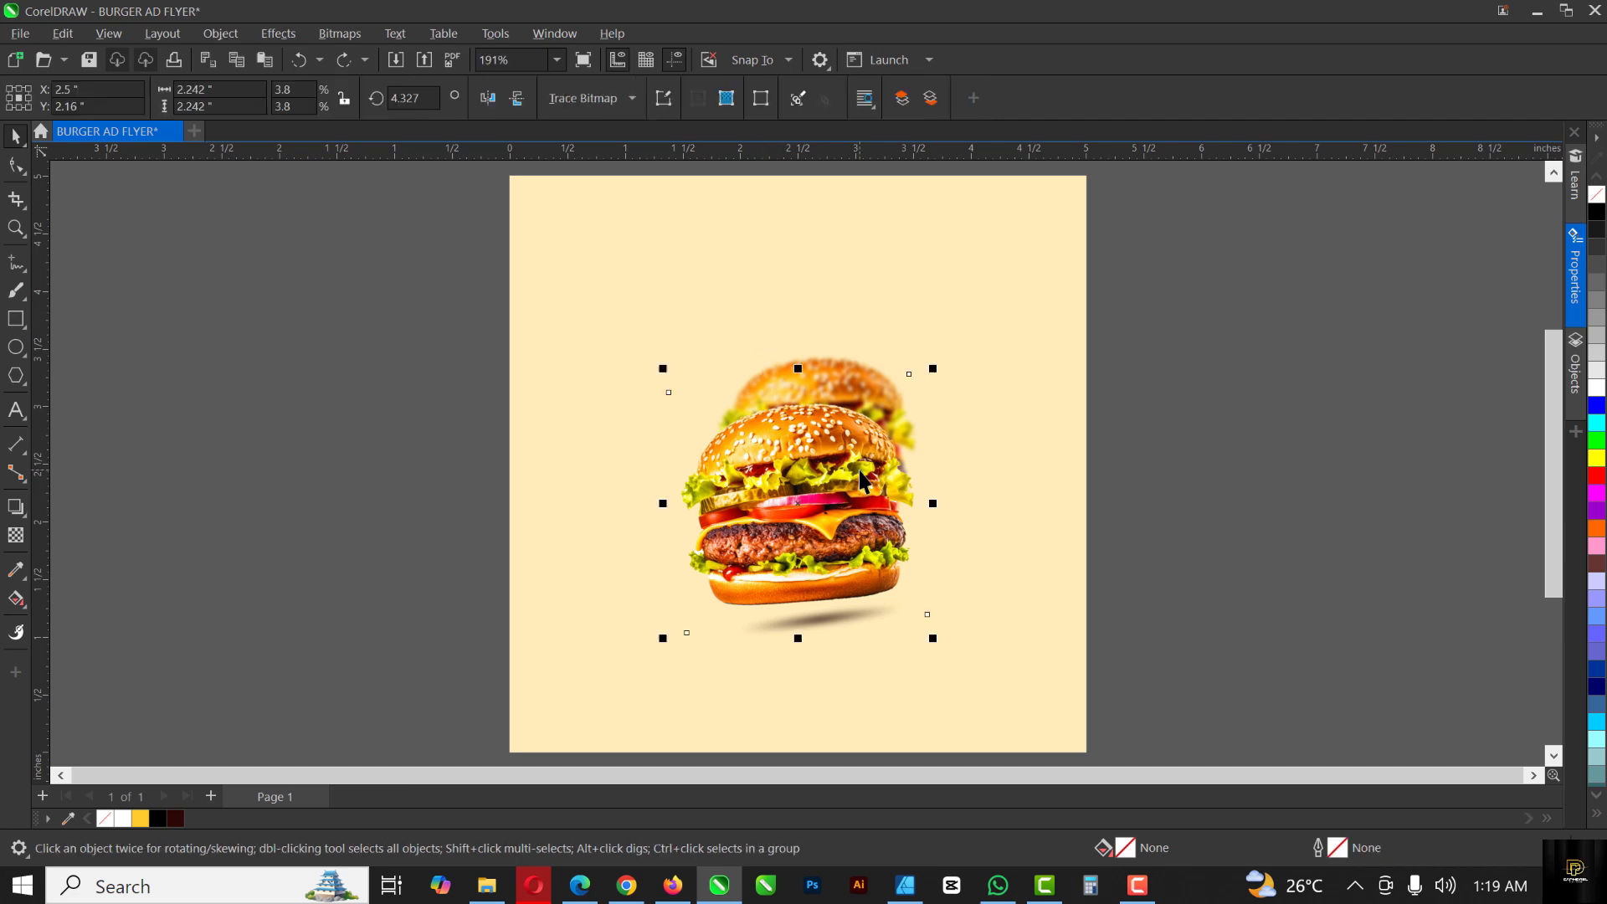
{"action": "left_click", "coordinate": [16, 319]}
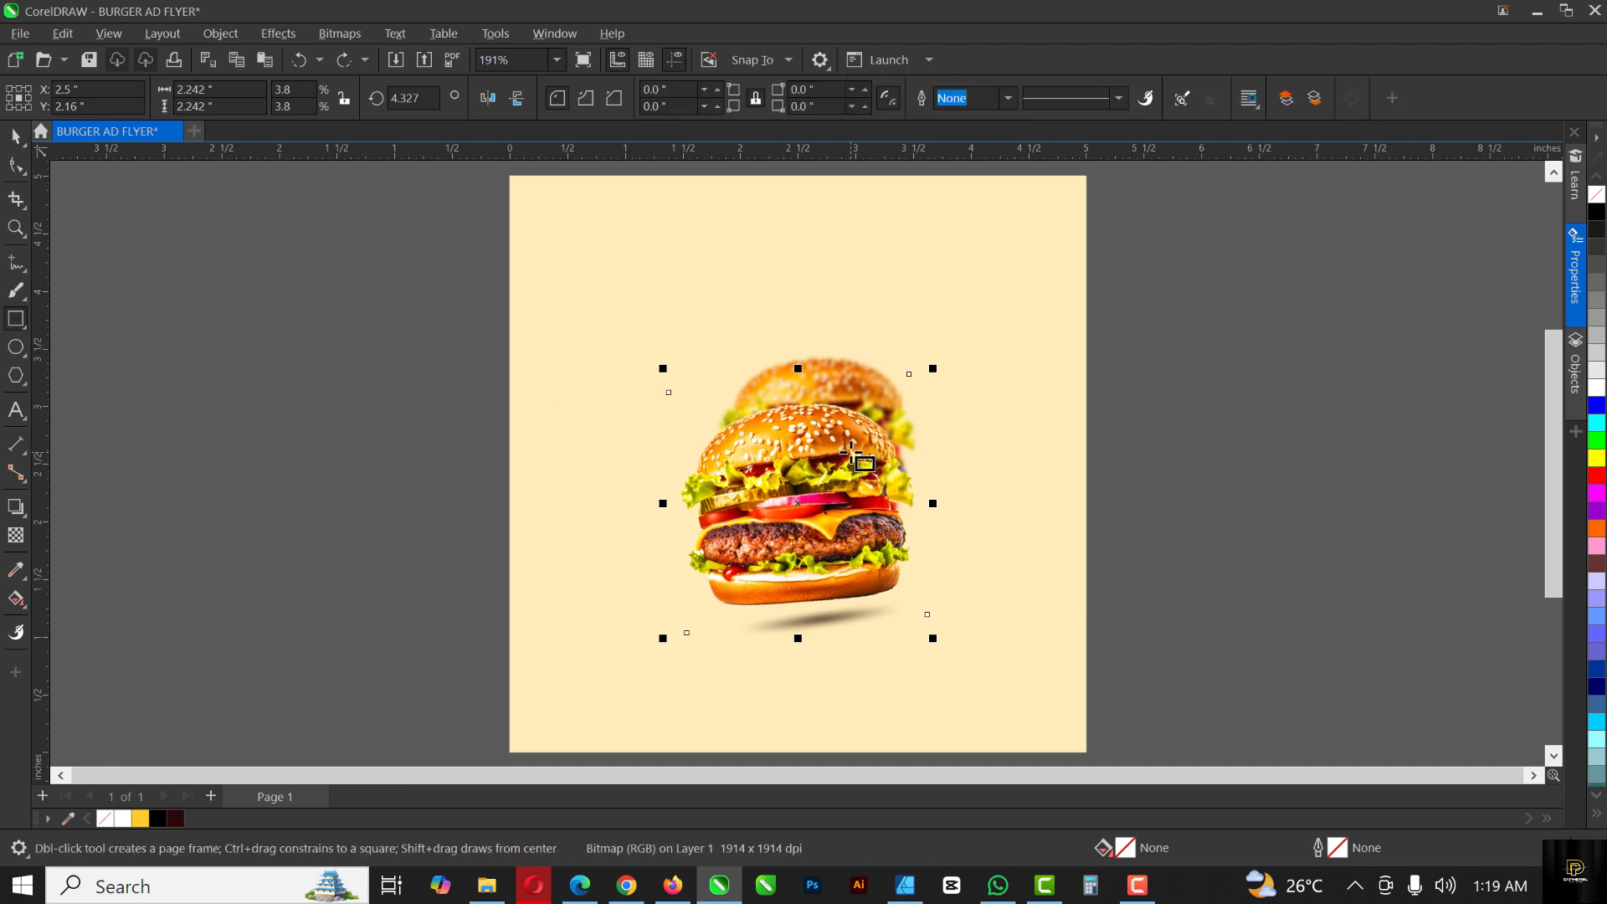
{"action": "left_click_drag", "start_coordinate": [851, 453], "coordinate": [967, 633]}
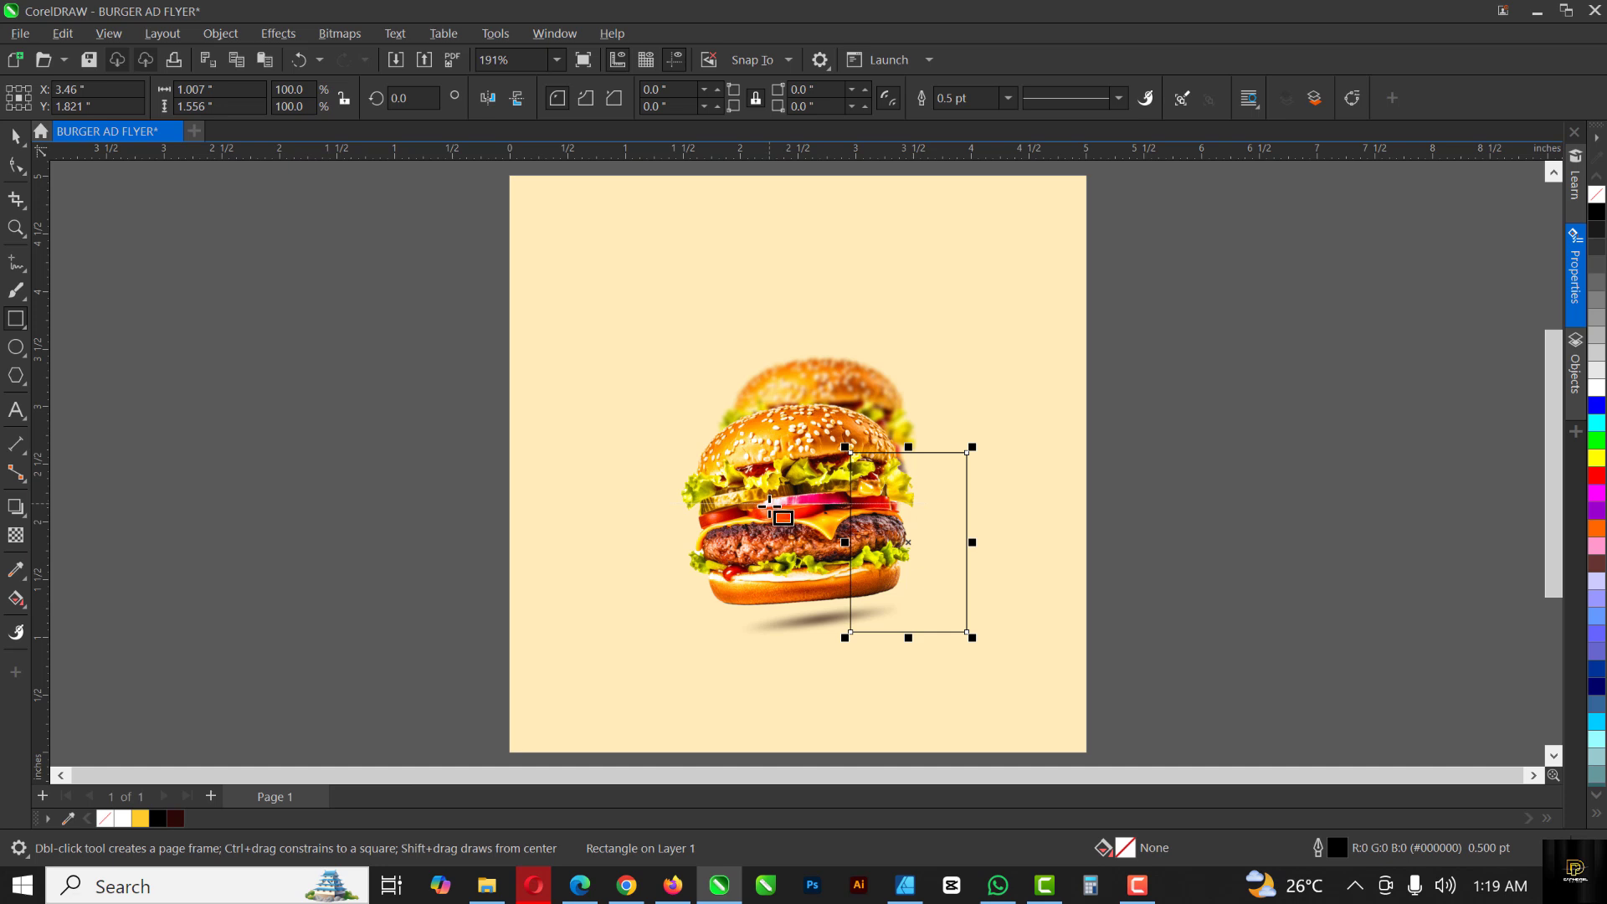
{"action": "scroll", "coordinate": [916, 520], "scroll_direction": "up", "scroll_amount": 1}
{"action": "scroll", "coordinate": [920, 525], "scroll_direction": "up", "scroll_amount": 1}
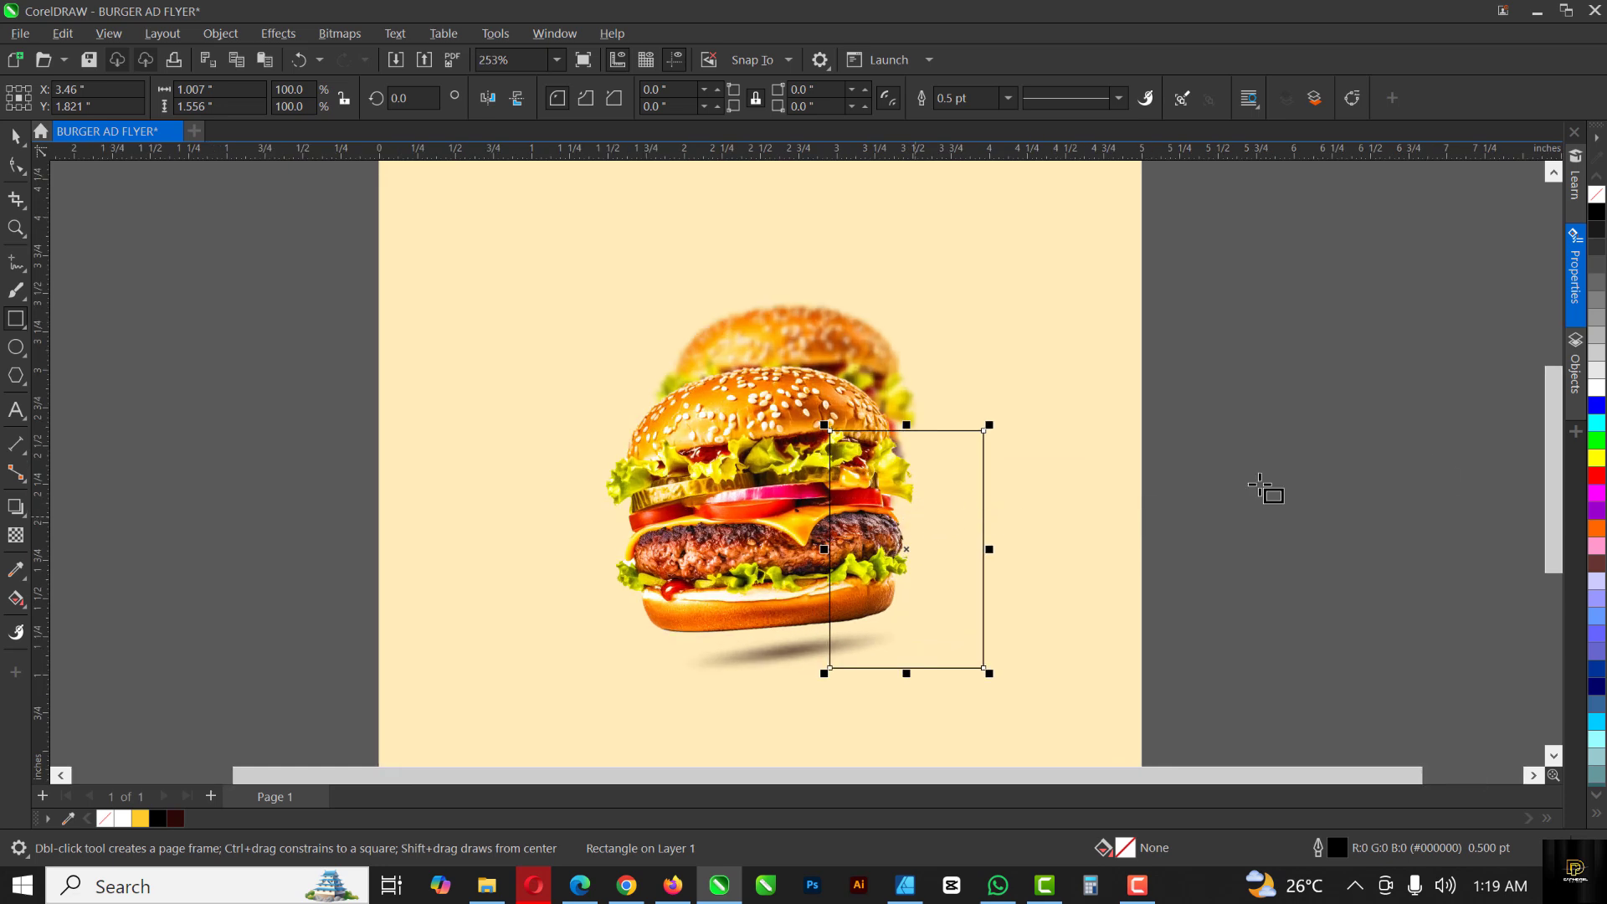
{"action": "left_click", "coordinate": [1596, 476]}
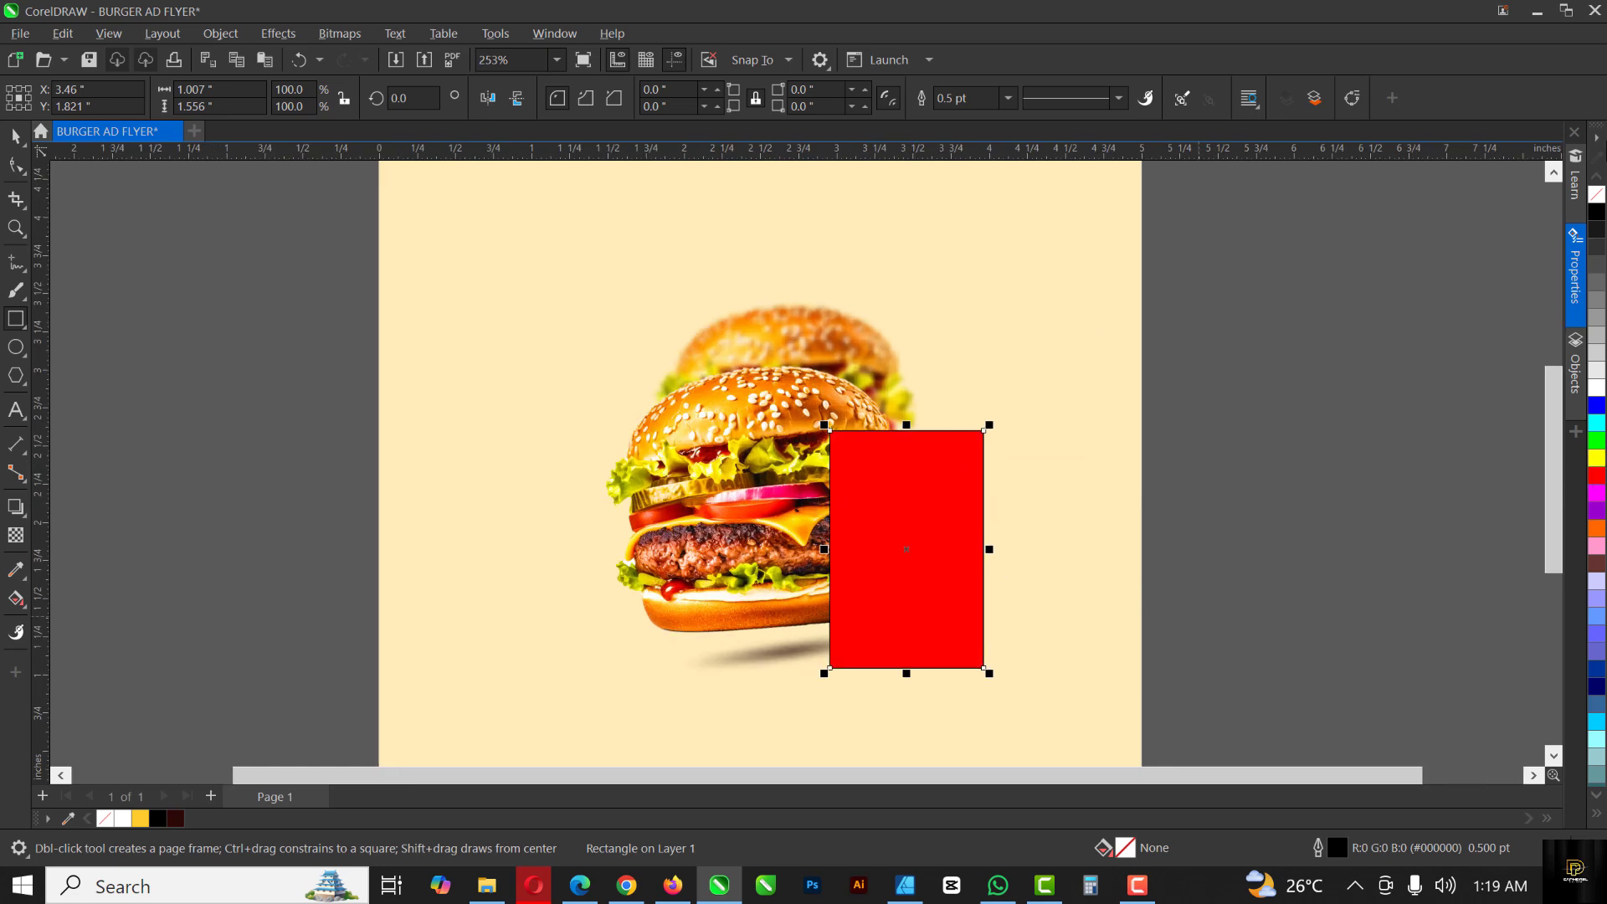
{"action": "right_click", "coordinate": [1598, 196]}
{"action": "scroll", "coordinate": [849, 543], "scroll_direction": "up", "scroll_amount": 1}
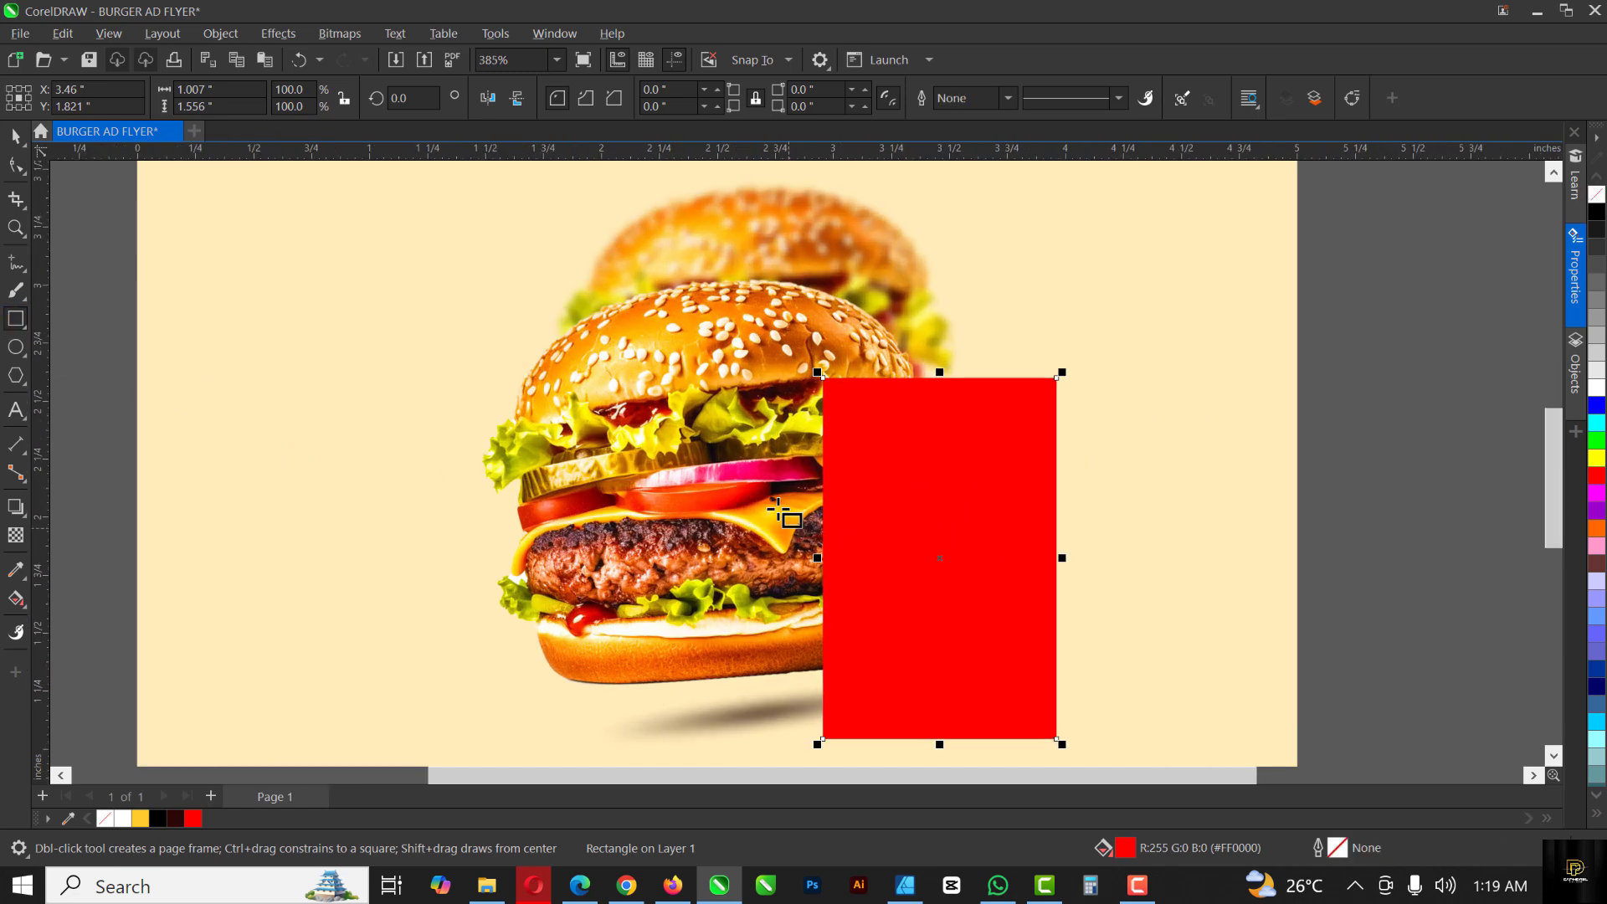
Step: Draw a square about 0.33 inches wide across the red rectangle's left edge, fill it with red, and remove its outline
{"action": "left_click_drag", "start_coordinate": [779, 512], "coordinate": [854, 587]}
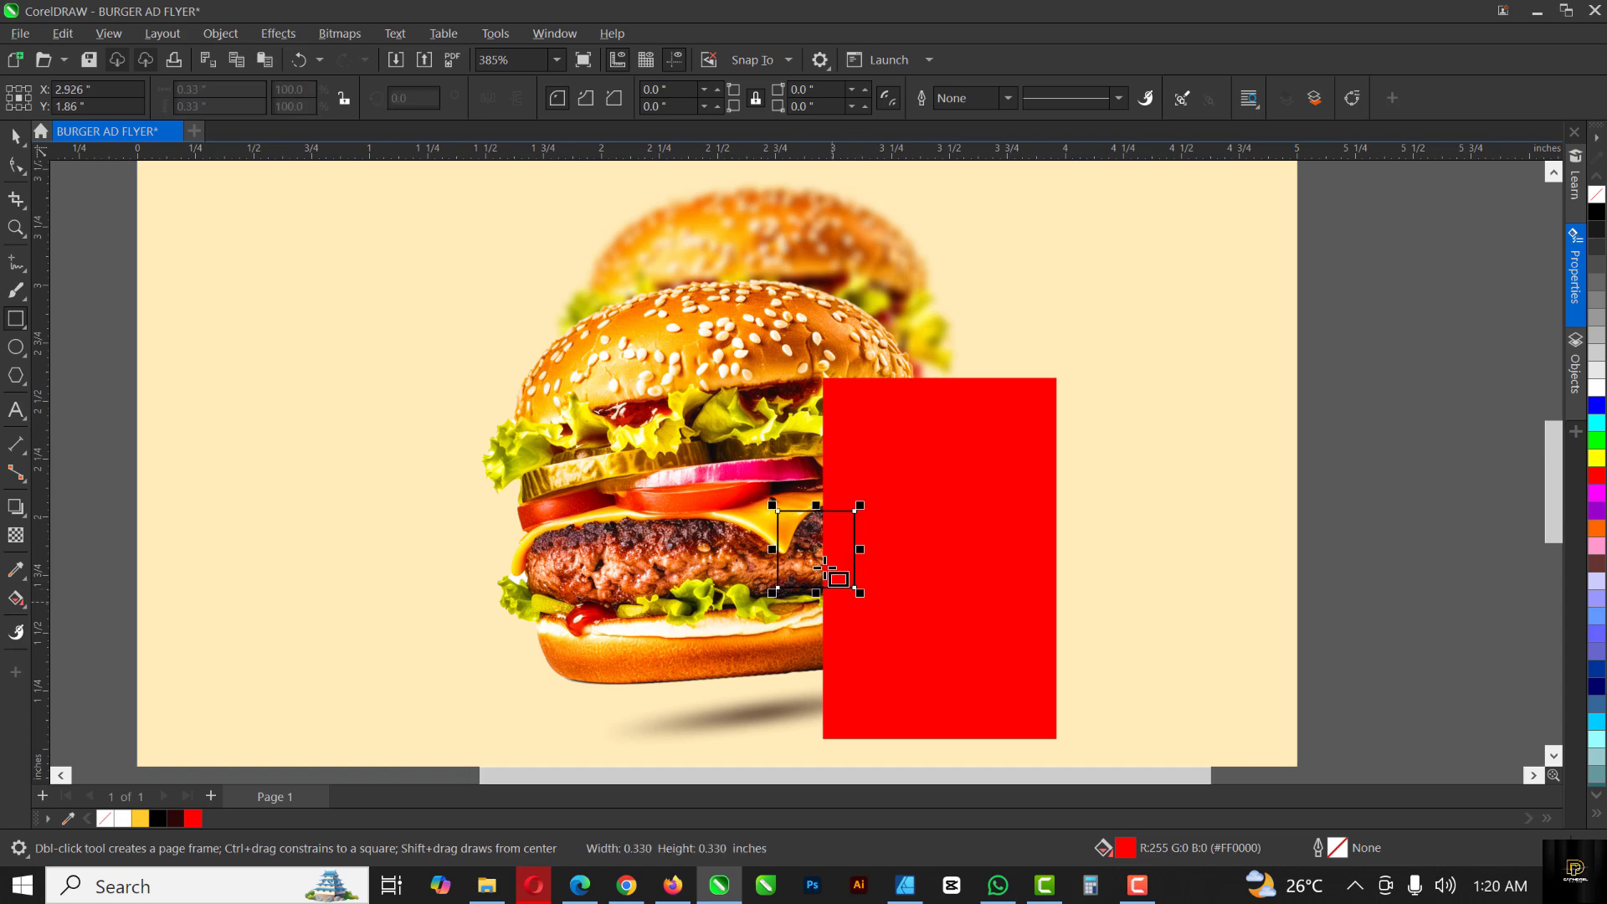
{"action": "scroll", "coordinate": [825, 567], "scroll_direction": "up", "scroll_amount": 2}
{"action": "scroll", "coordinate": [825, 567], "scroll_direction": "up", "scroll_amount": 1}
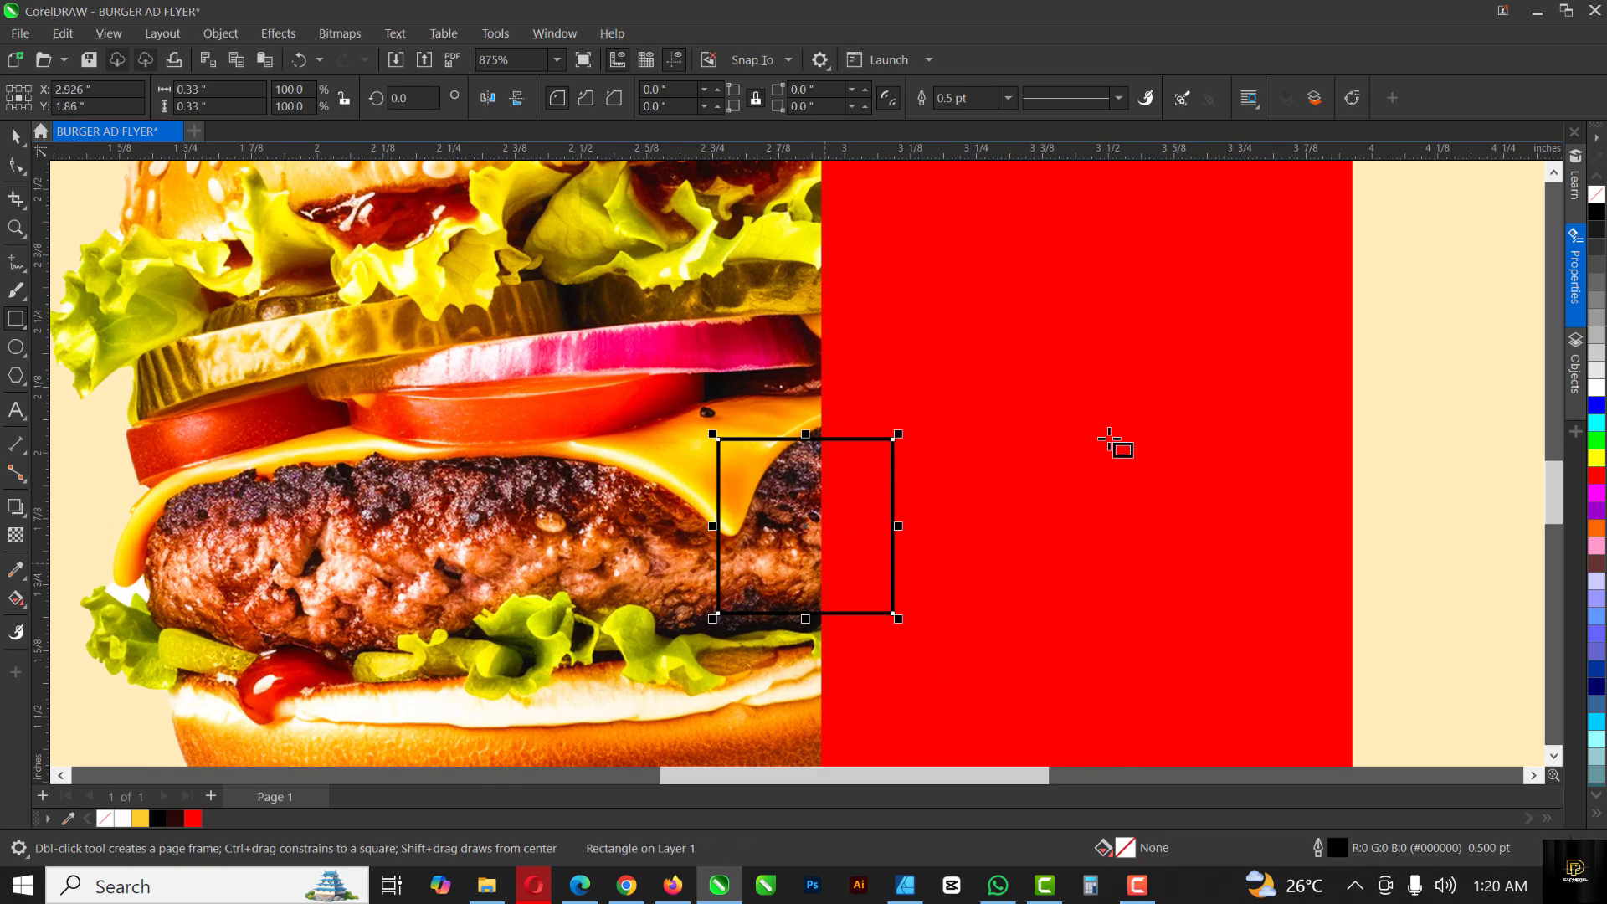
{"action": "left_click", "coordinate": [1597, 477]}
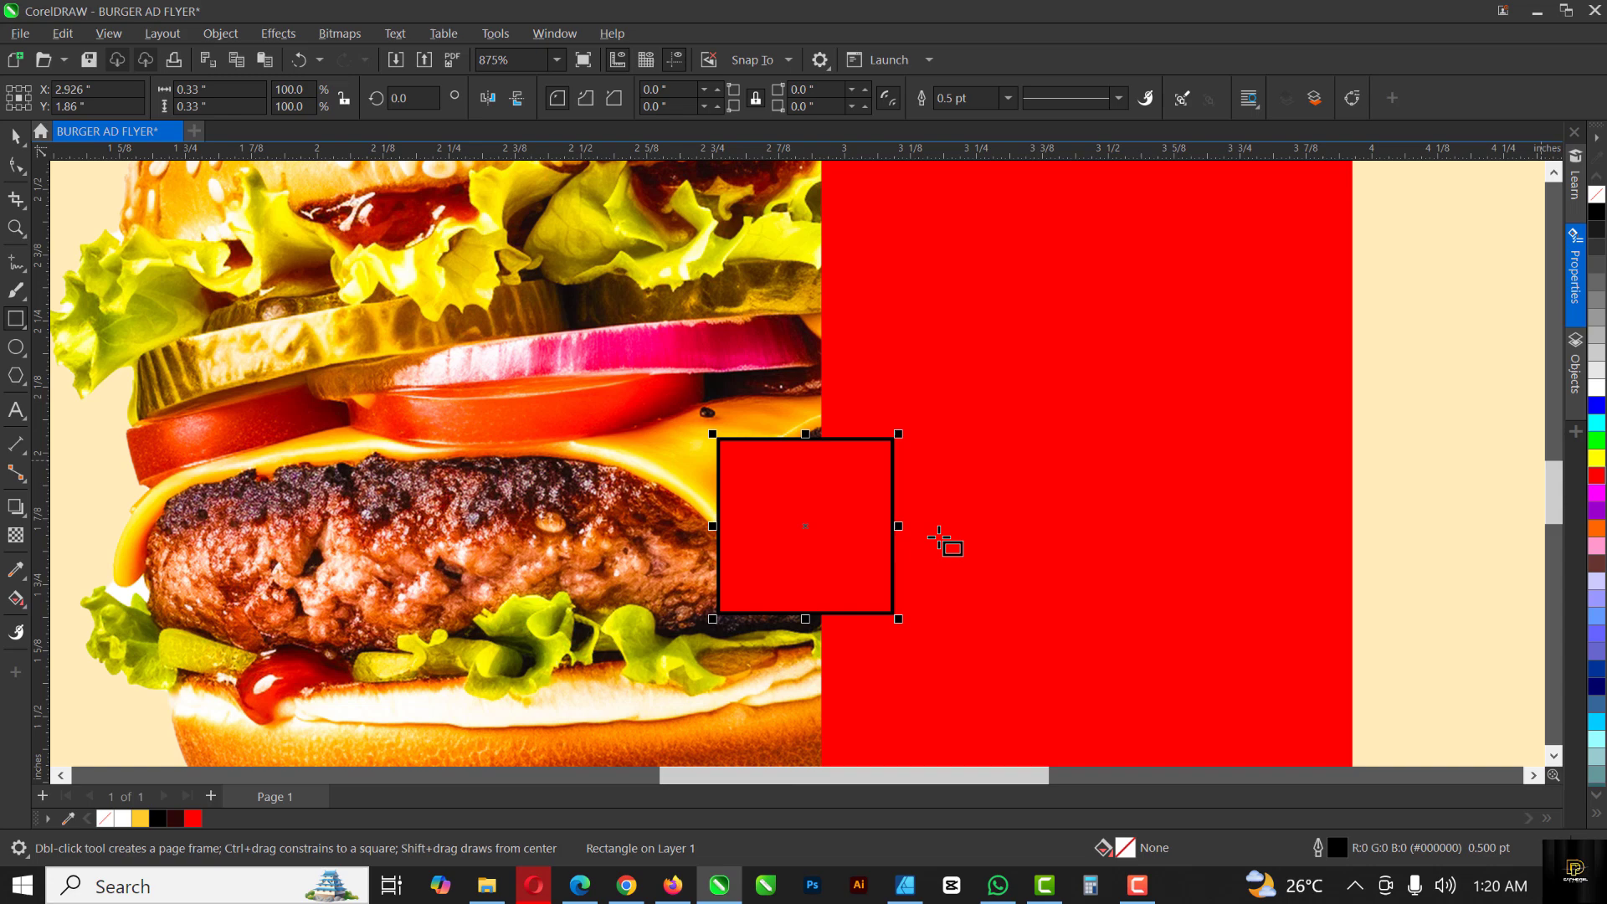
{"action": "right_click", "coordinate": [1597, 197]}
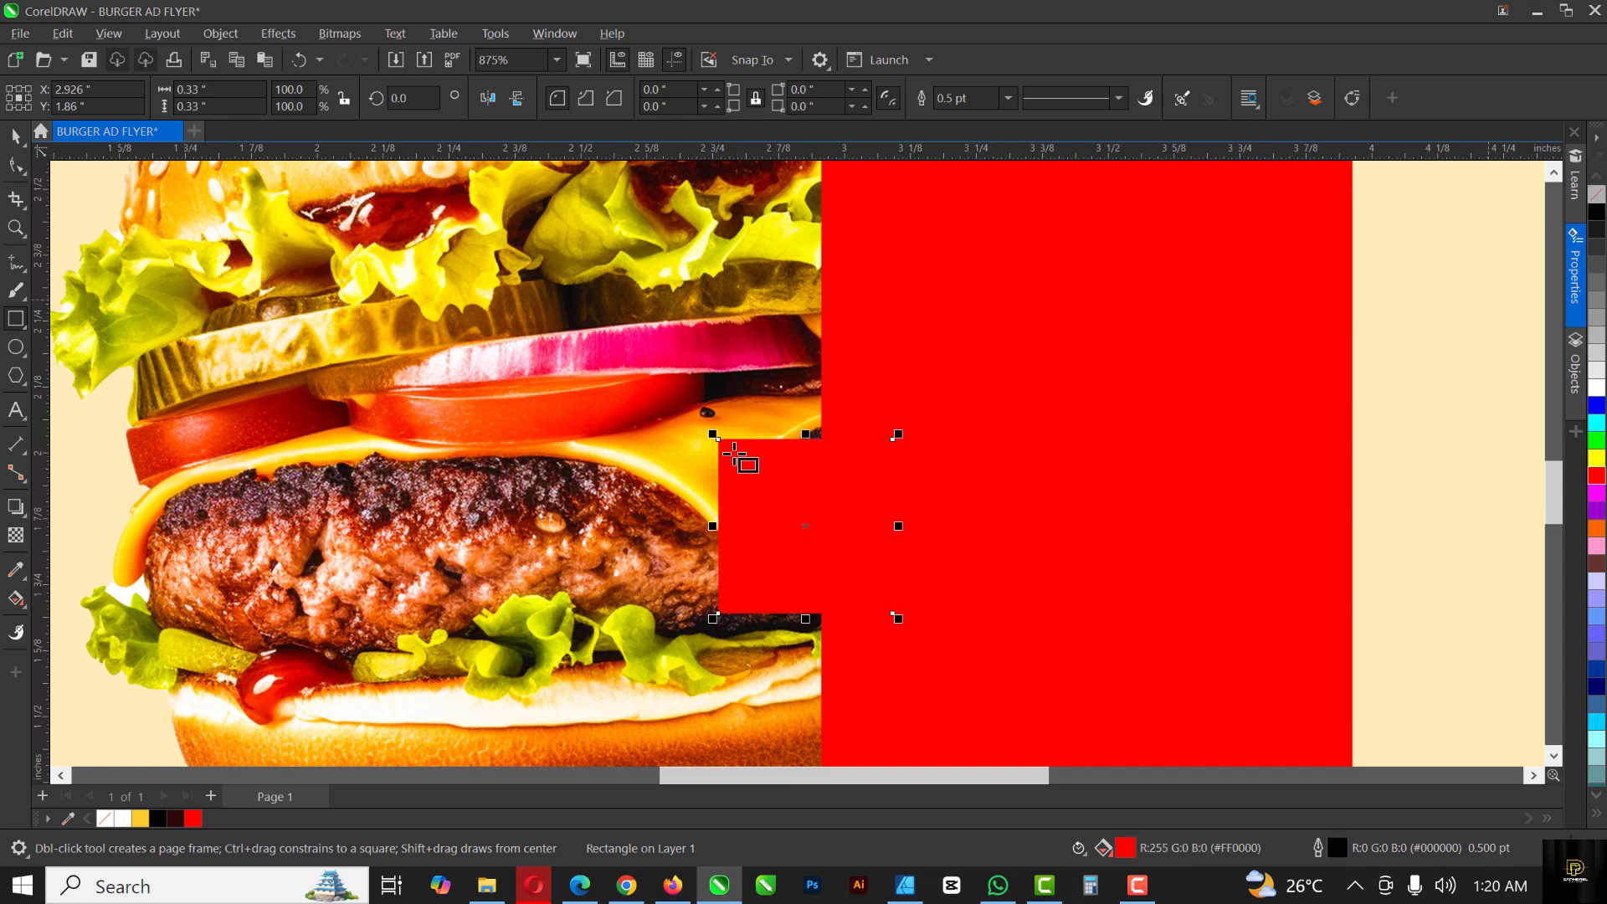
Step: Convert the small square to curves and reshape it into a left-pointing triangle with a node midway on its left edge, deleting both left corner nodes
{"action": "right_click", "coordinate": [772, 494]}
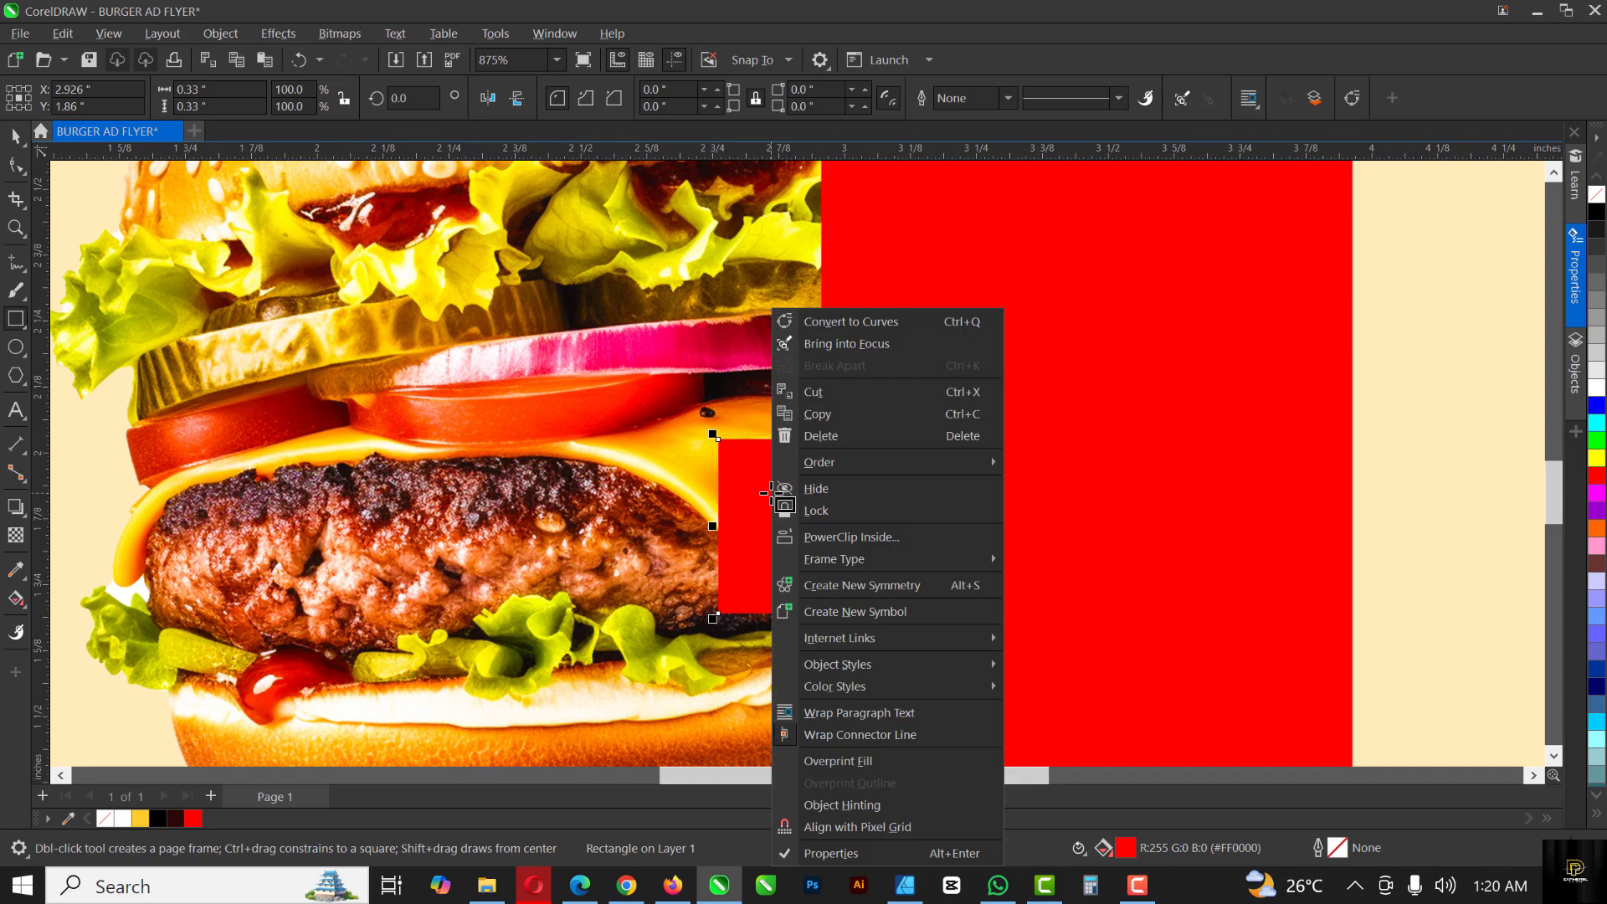
{"action": "left_click", "coordinate": [862, 327]}
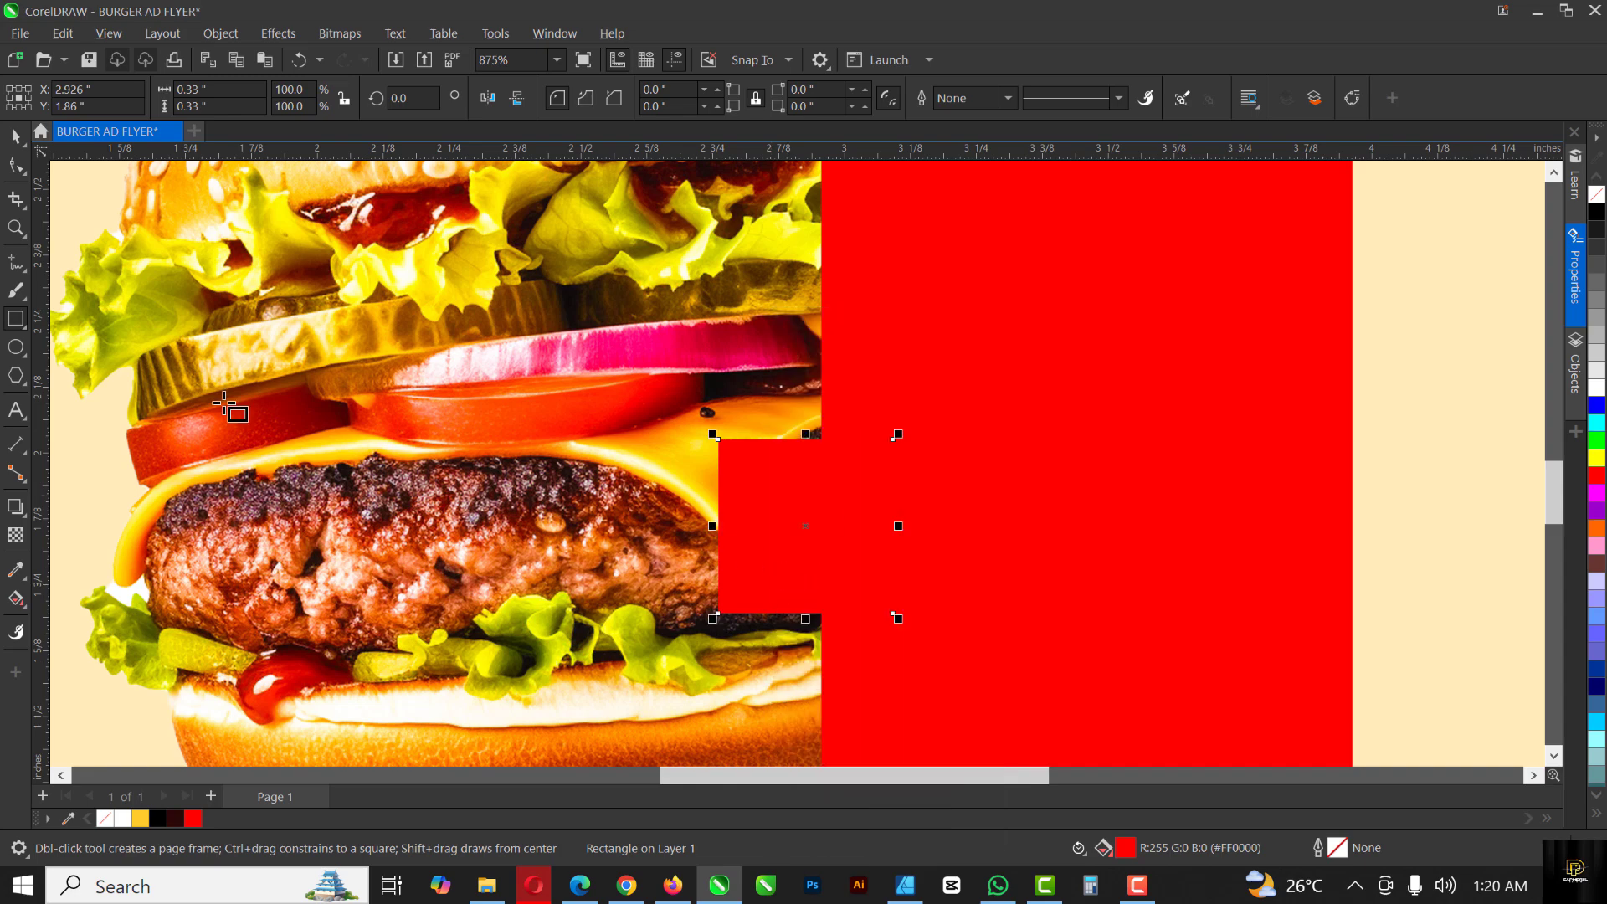
{"action": "left_click", "coordinate": [16, 165]}
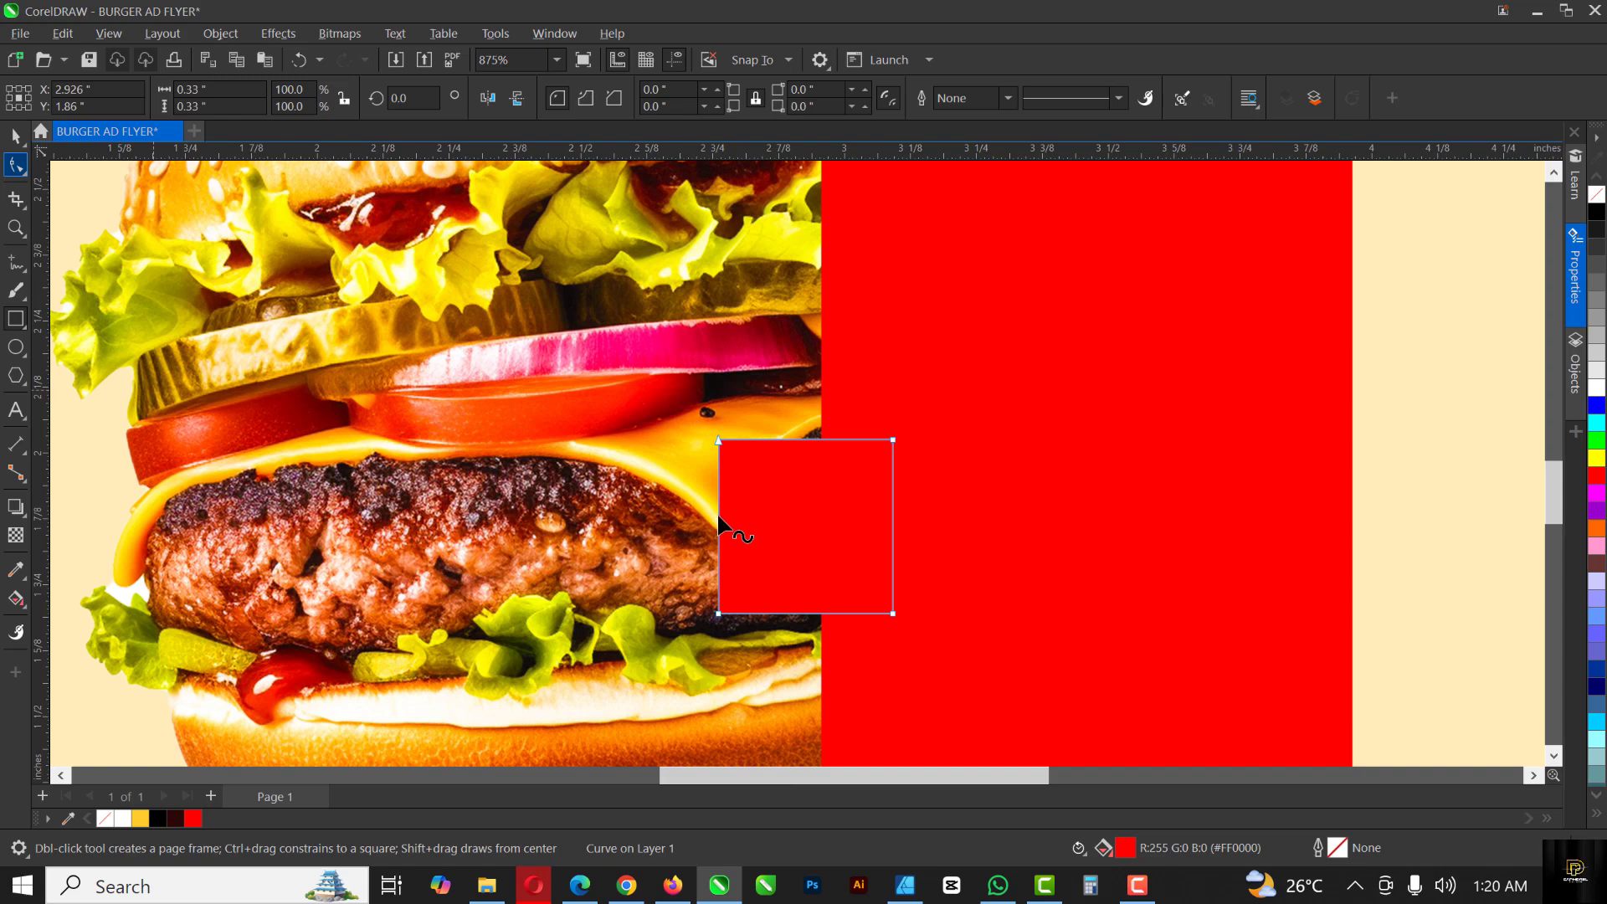
{"action": "key", "text": "F6"}
{"action": "key", "text": "F10"}
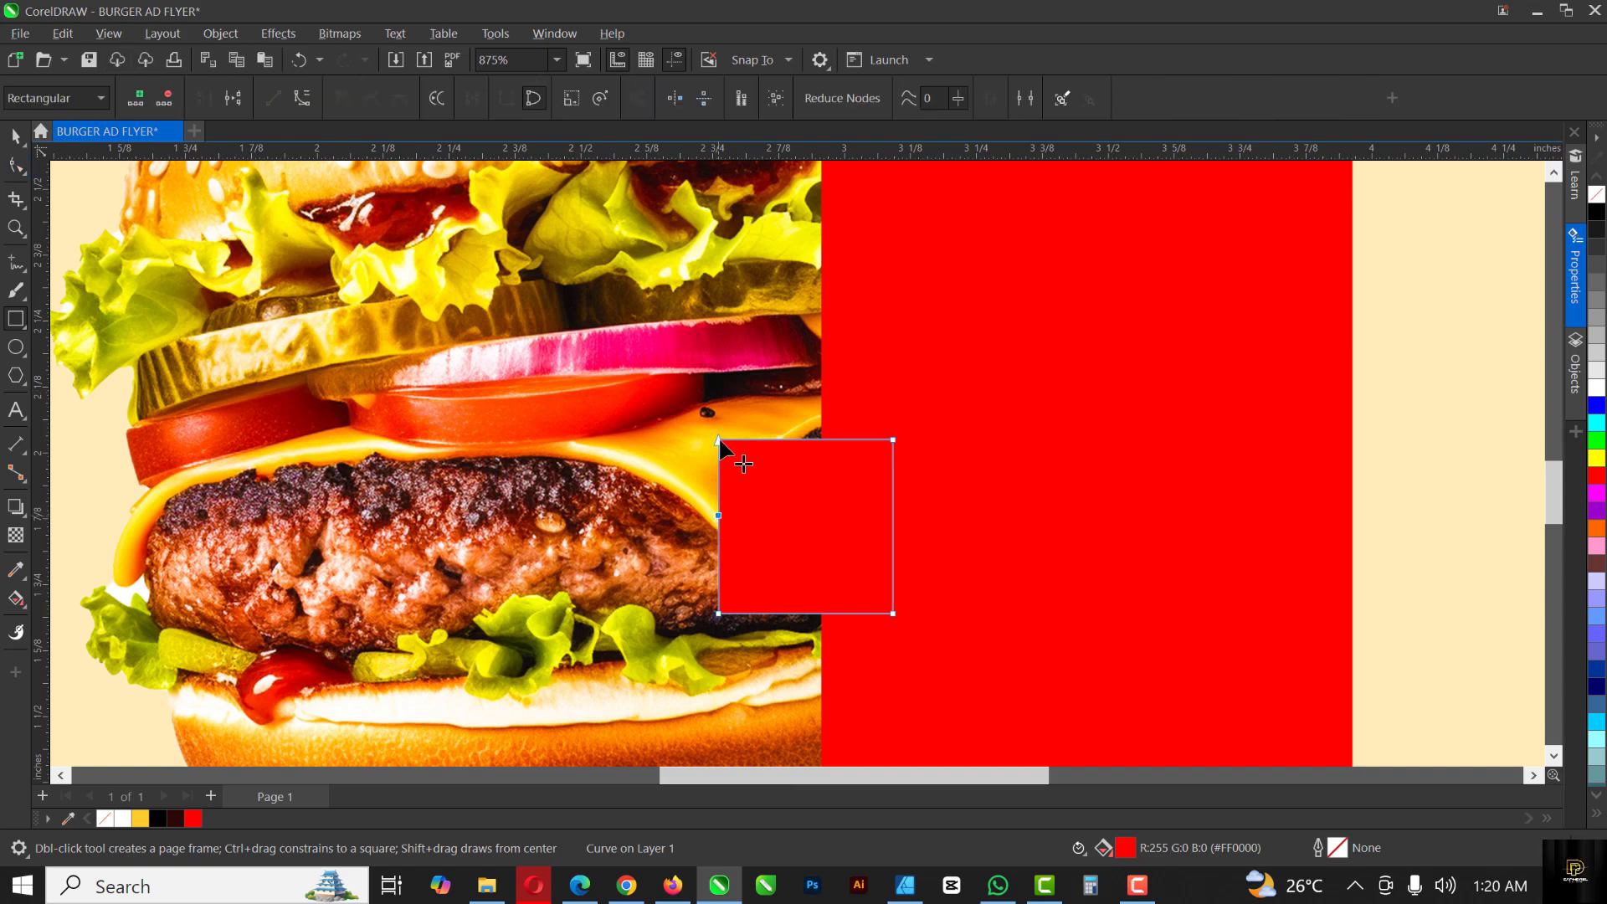
{"action": "key", "text": "Delete"}
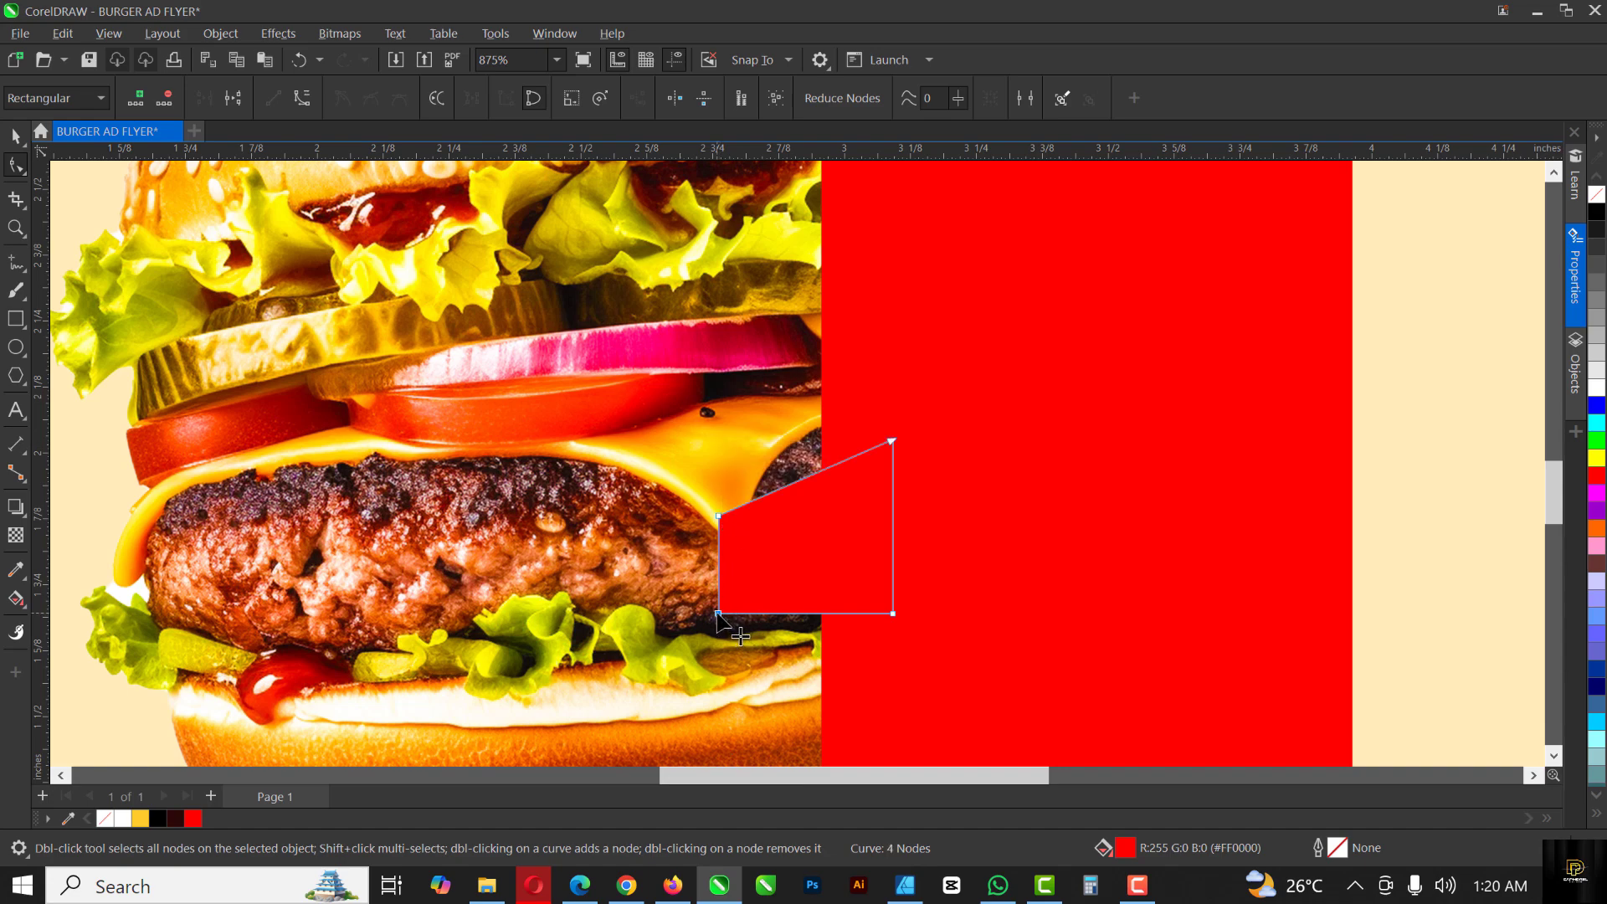
{"action": "double_click", "coordinate": [718, 614]}
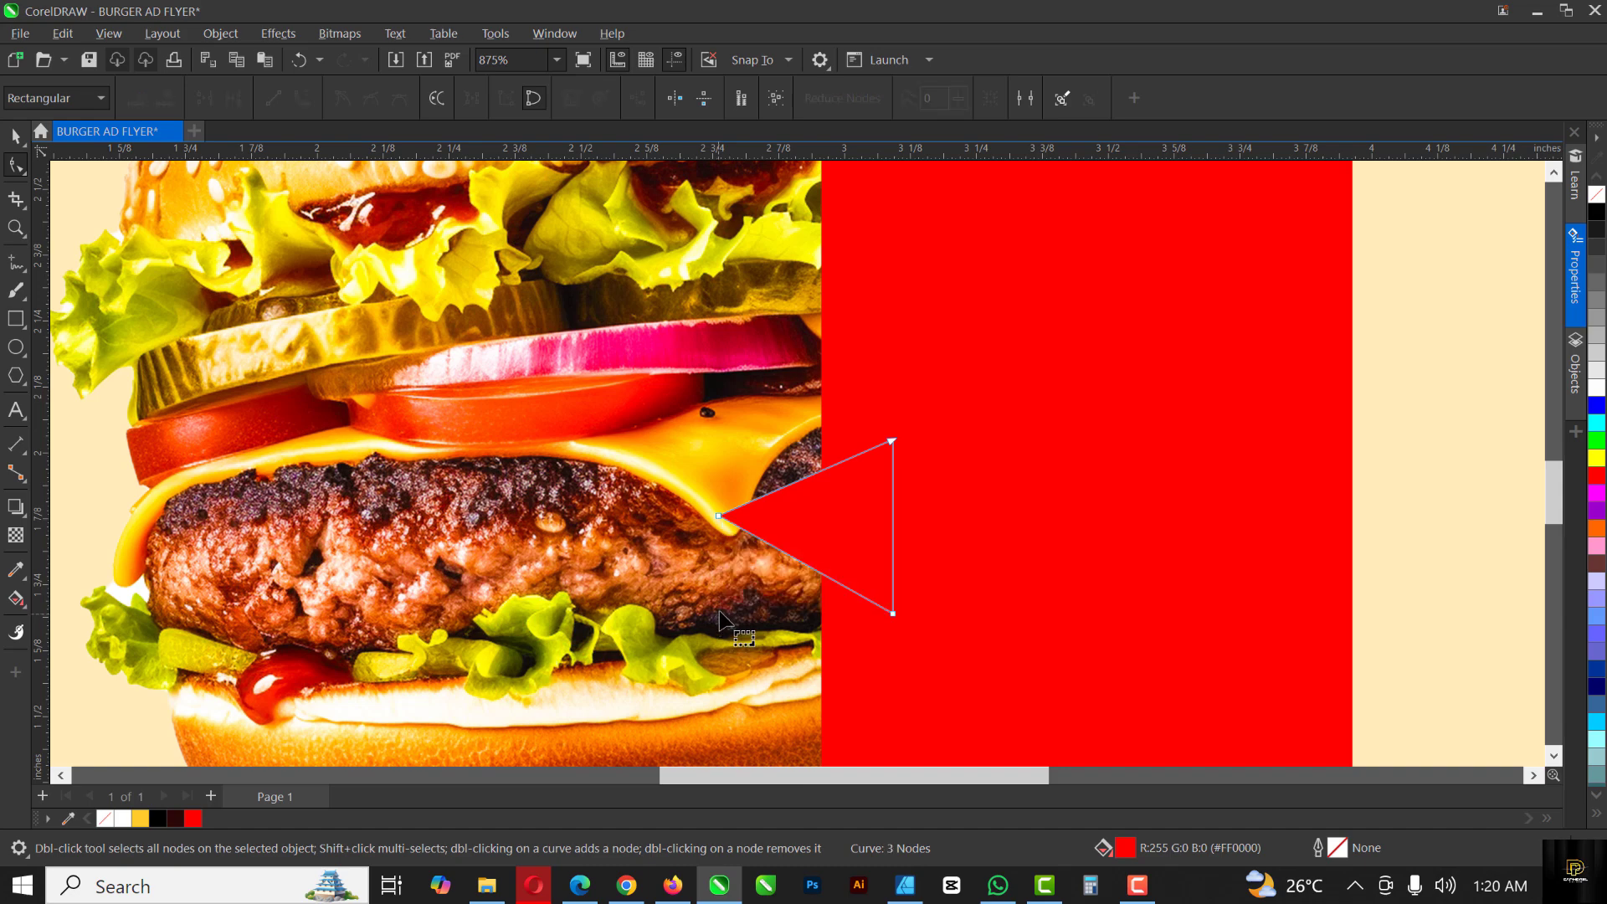
Step: Stretch the red triangle downward to about 0.46 inches tall while keeping its width
{"action": "left_click", "coordinate": [791, 522]}
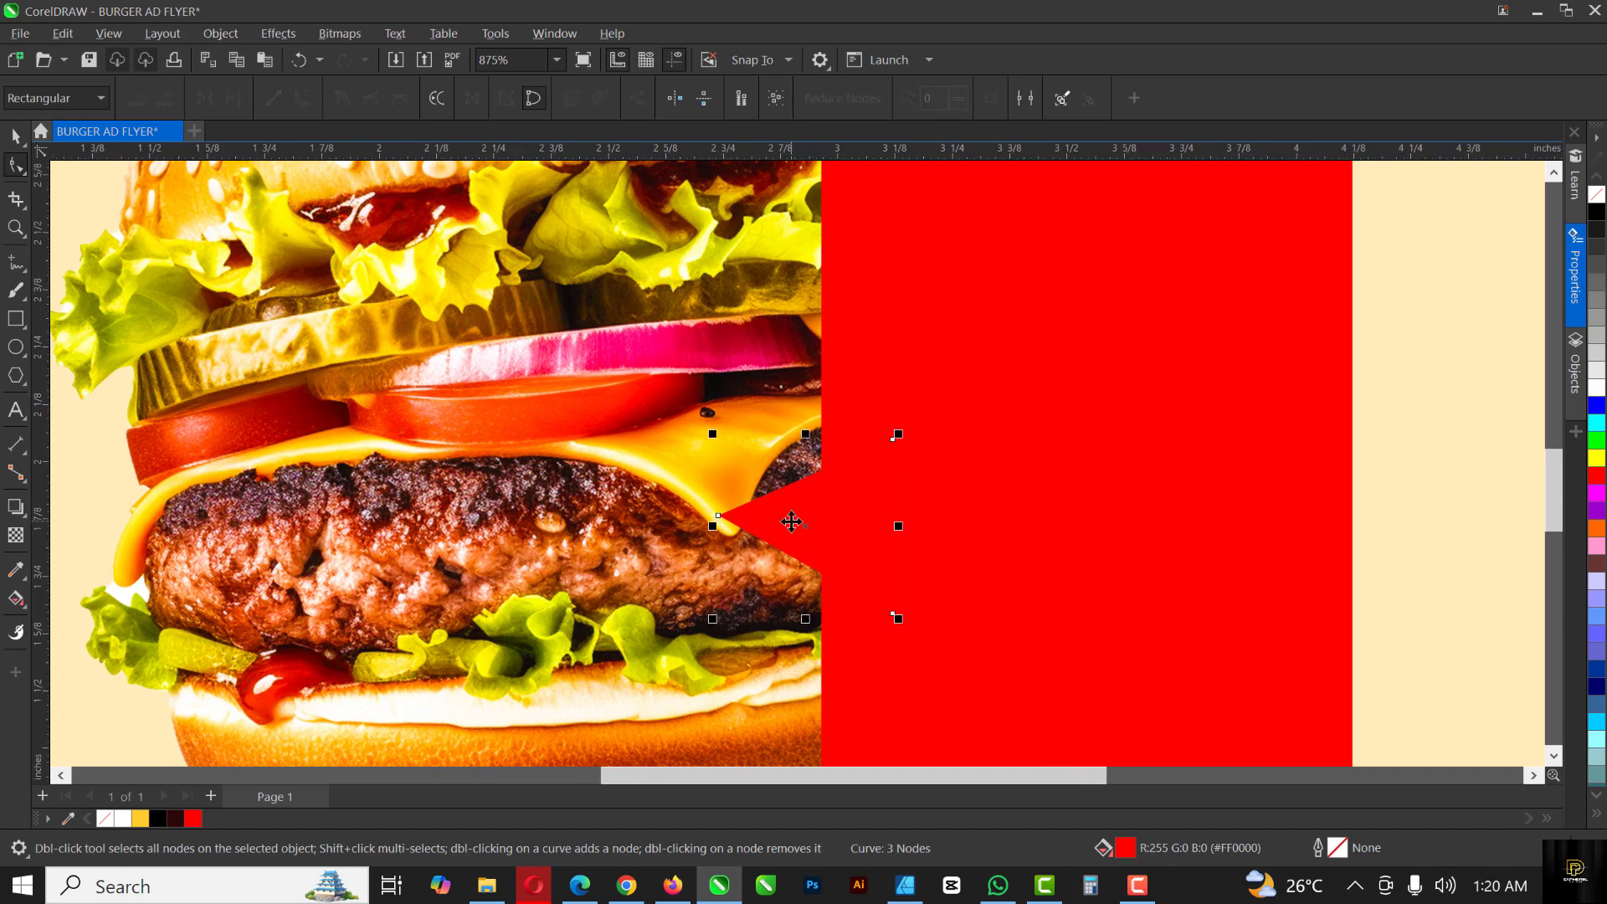
{"action": "scroll", "coordinate": [792, 525], "scroll_direction": "down", "scroll_amount": 2}
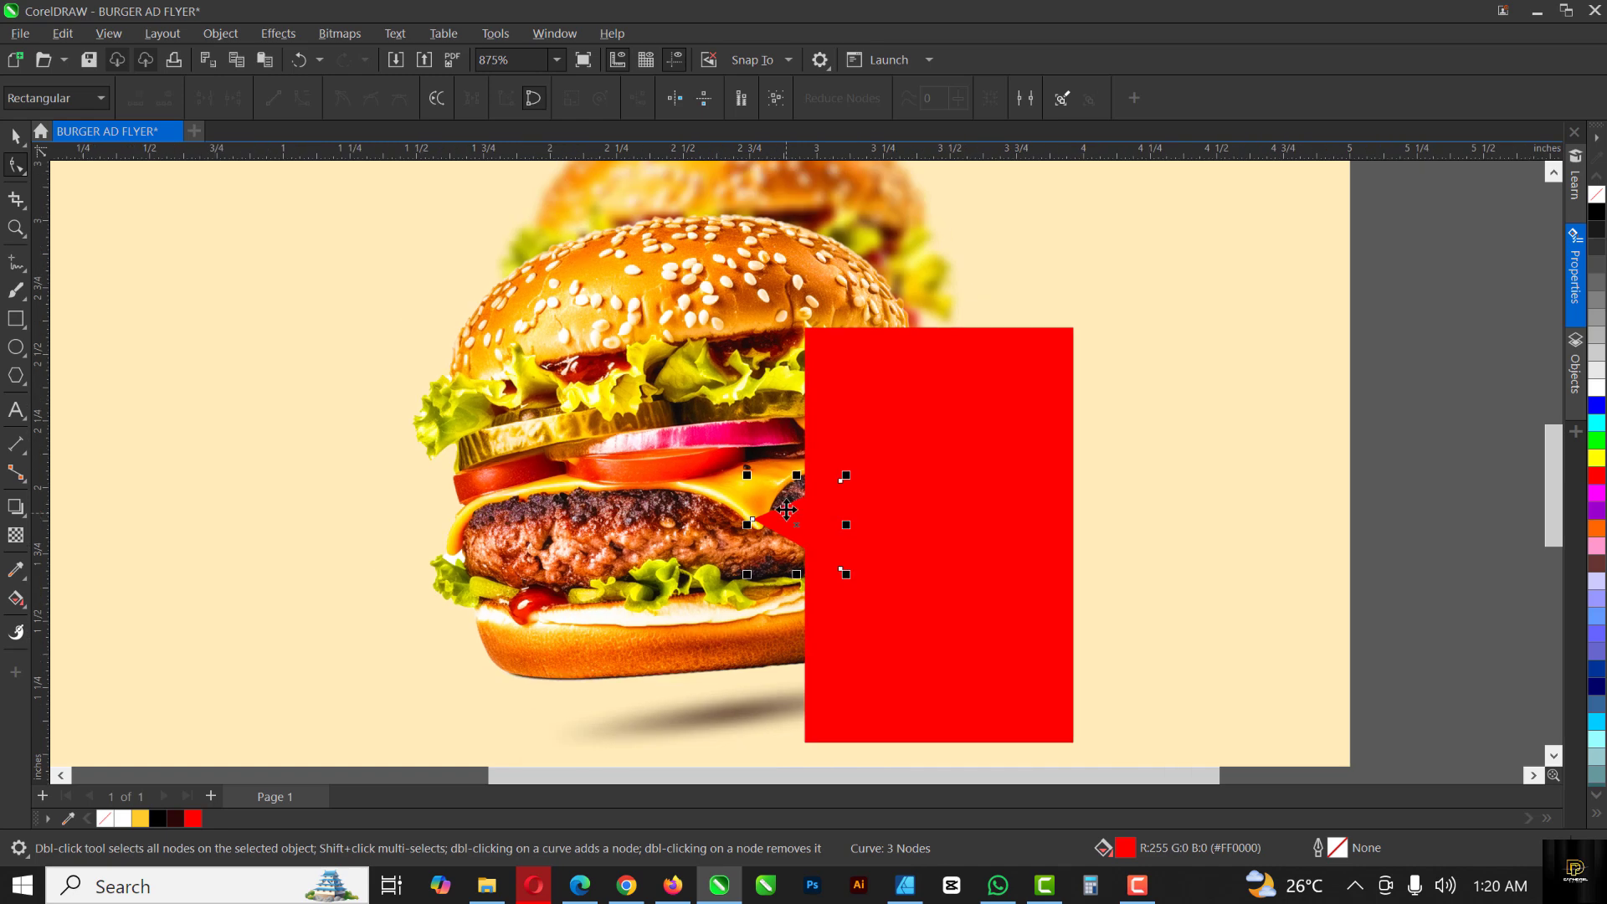
{"action": "left_click", "coordinate": [800, 544]}
{"action": "key", "text": "space"}
{"action": "left_click_drag", "start_coordinate": [798, 576], "coordinate": [800, 640]}
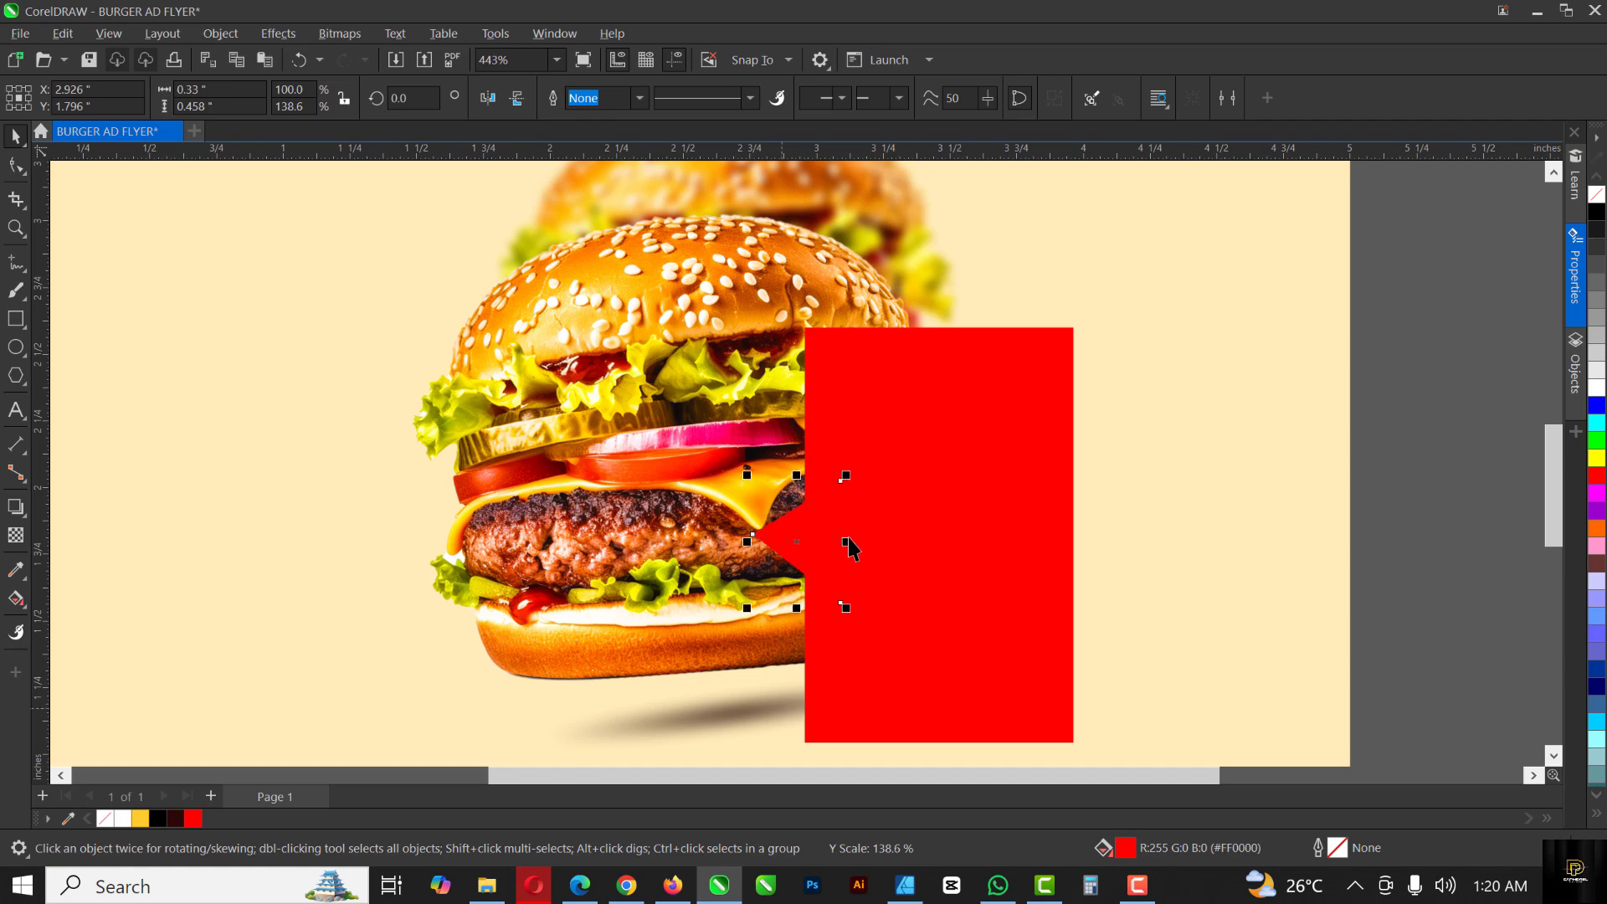
{"action": "scroll", "coordinate": [788, 410], "scroll_direction": "down", "scroll_amount": 2}
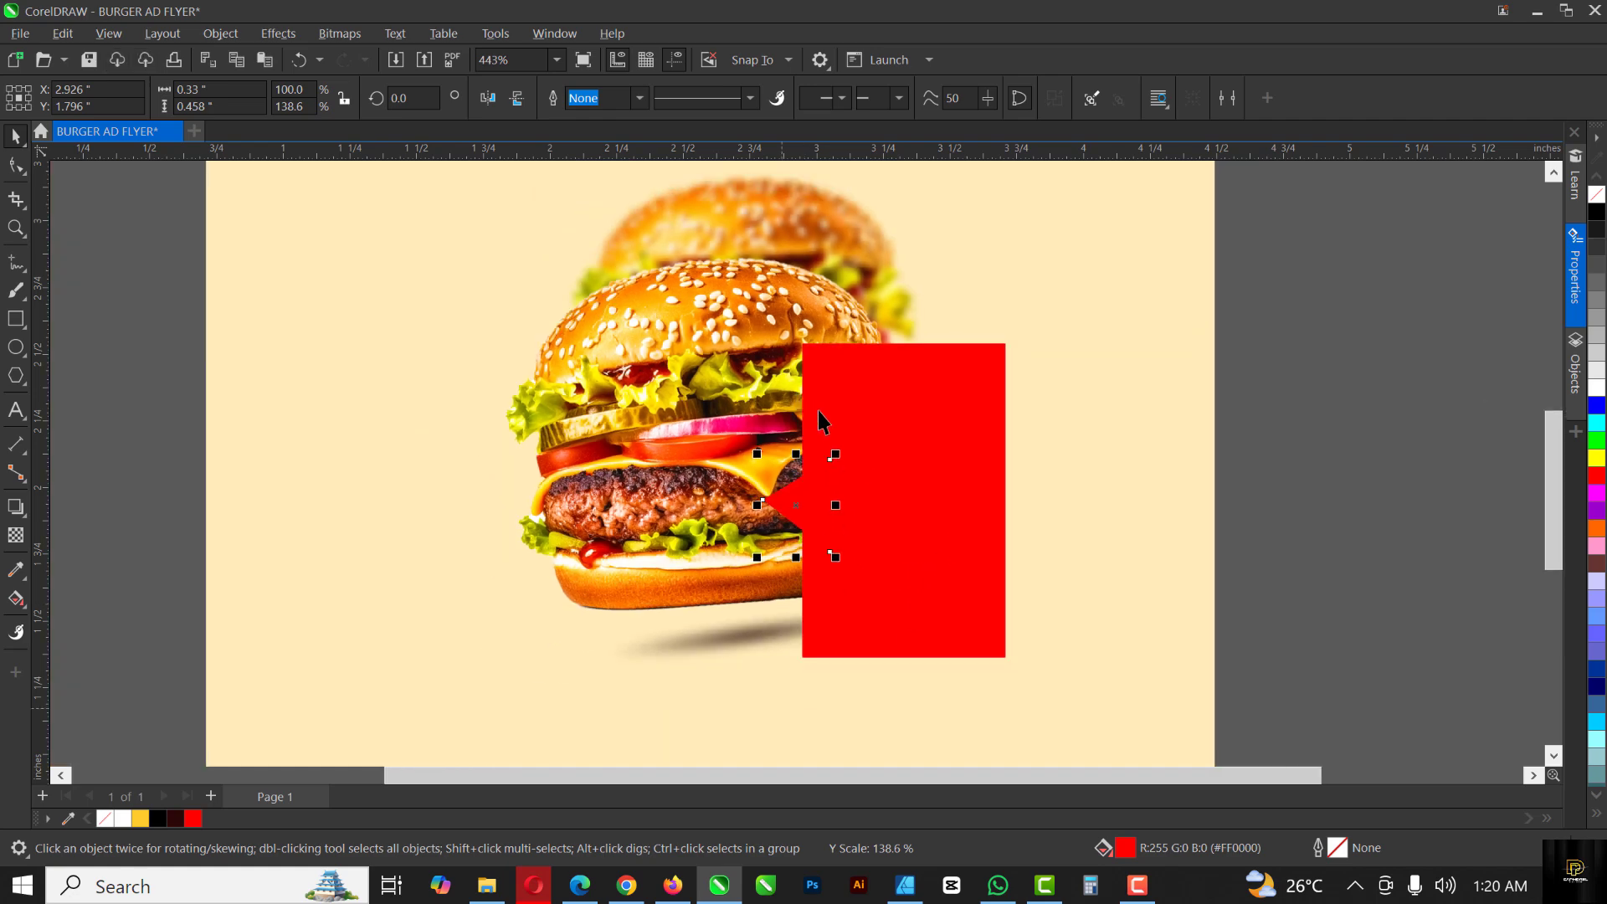
Step: Weld the red triangle and the red rectangle into a single pointer shape at their original position over the burger
{"action": "left_click", "coordinate": [937, 389], "text": "shift"}
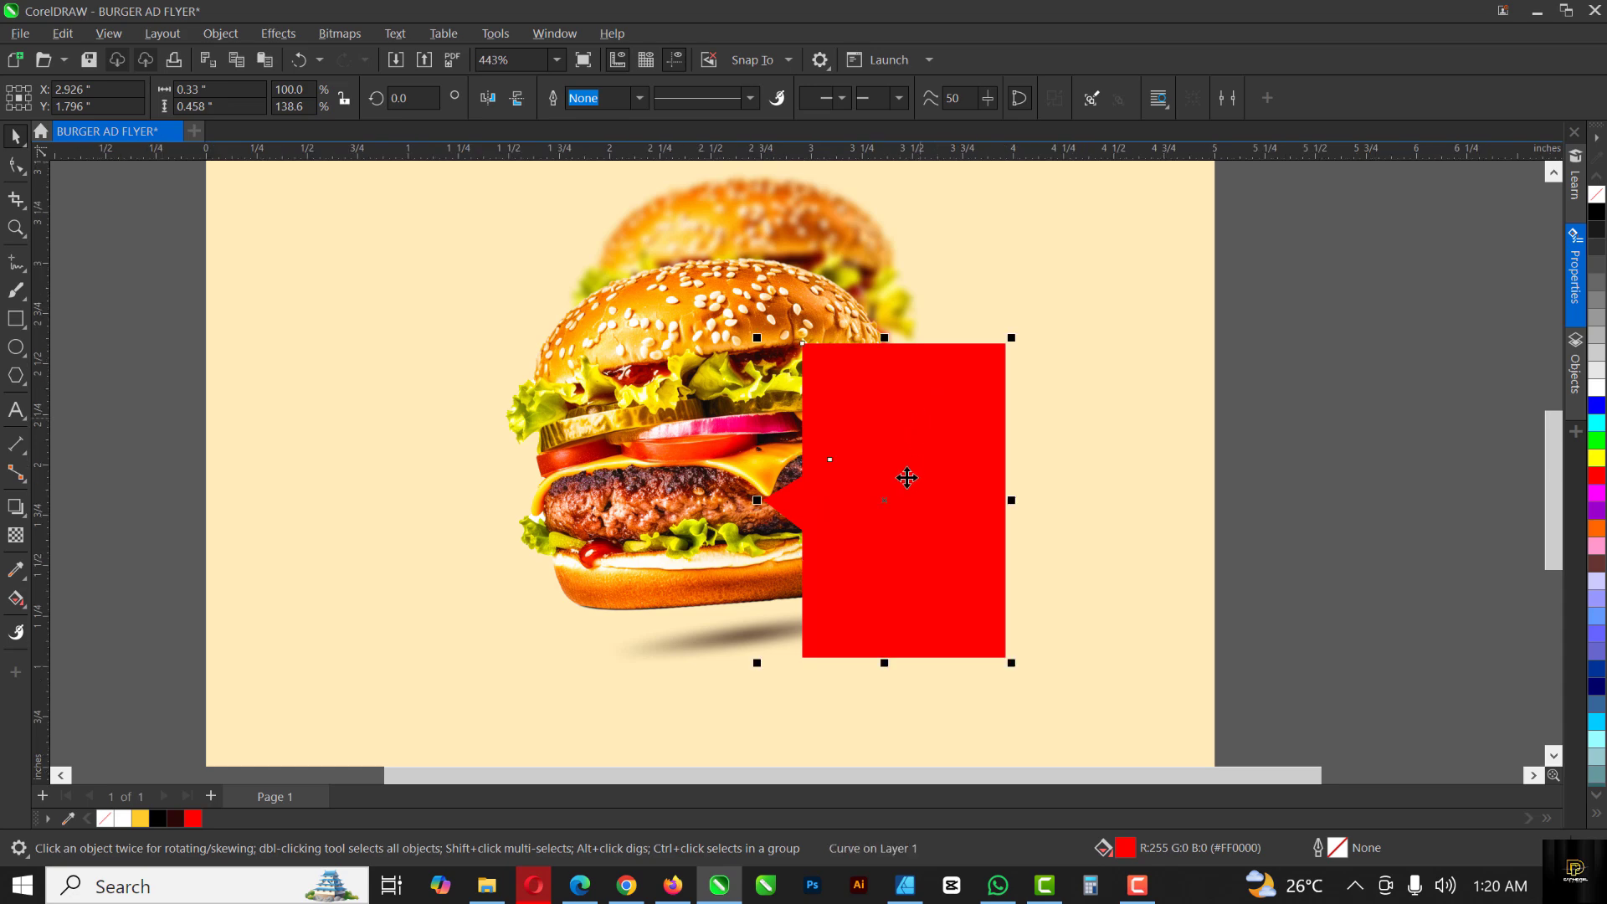
{"action": "left_click_drag", "start_coordinate": [1084, 442], "coordinate": [1234, 465]}
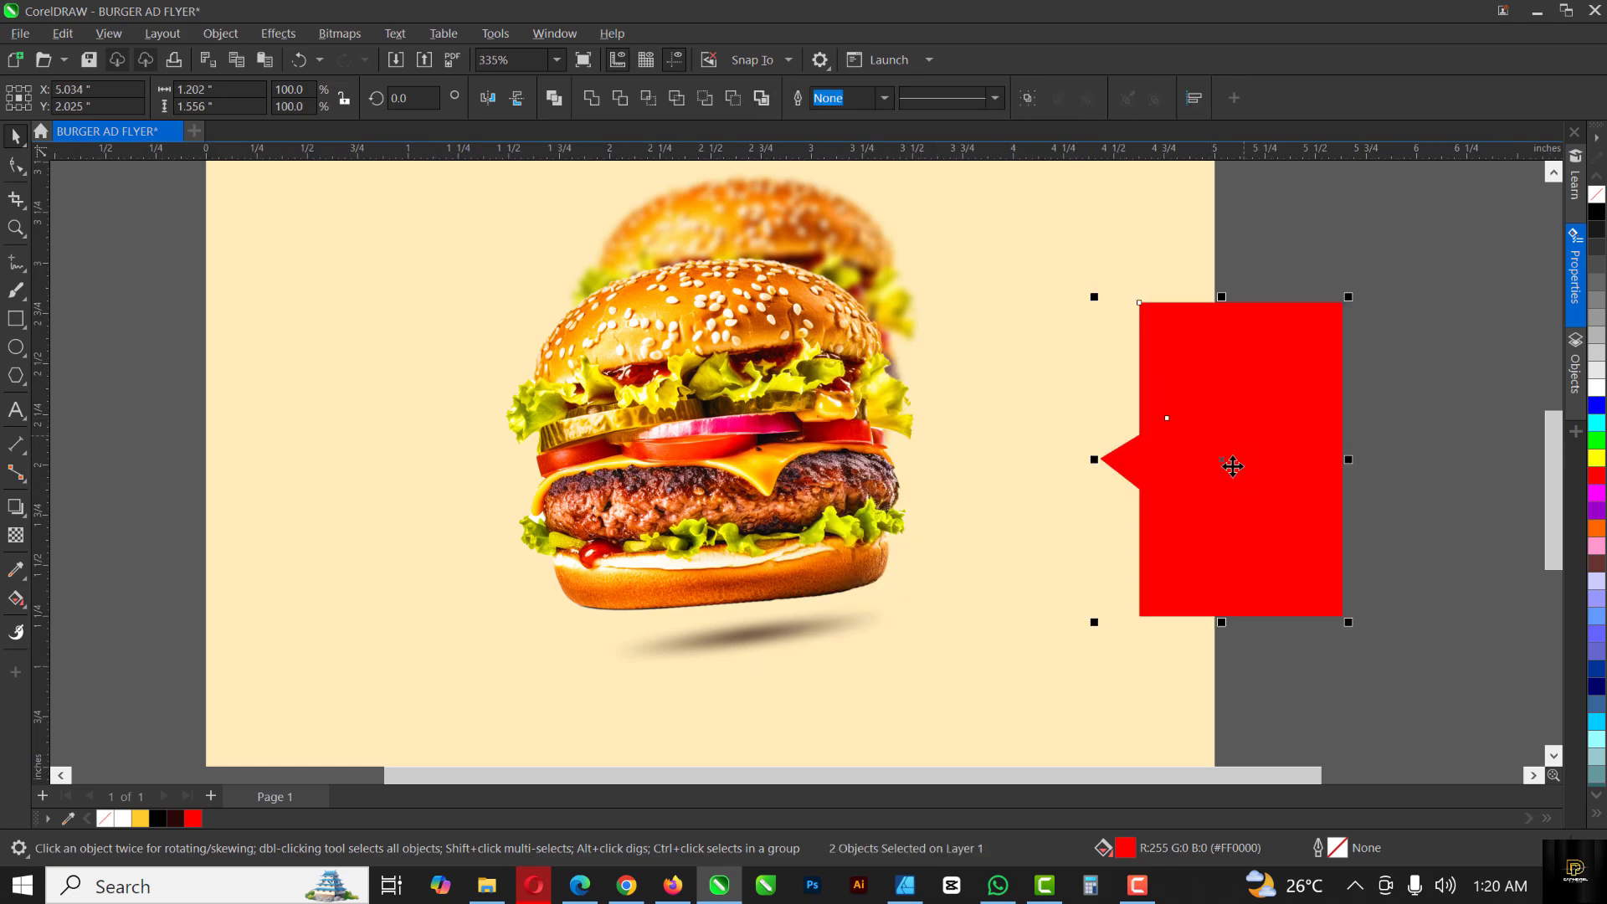
{"action": "key", "text": "ctrl+z"}
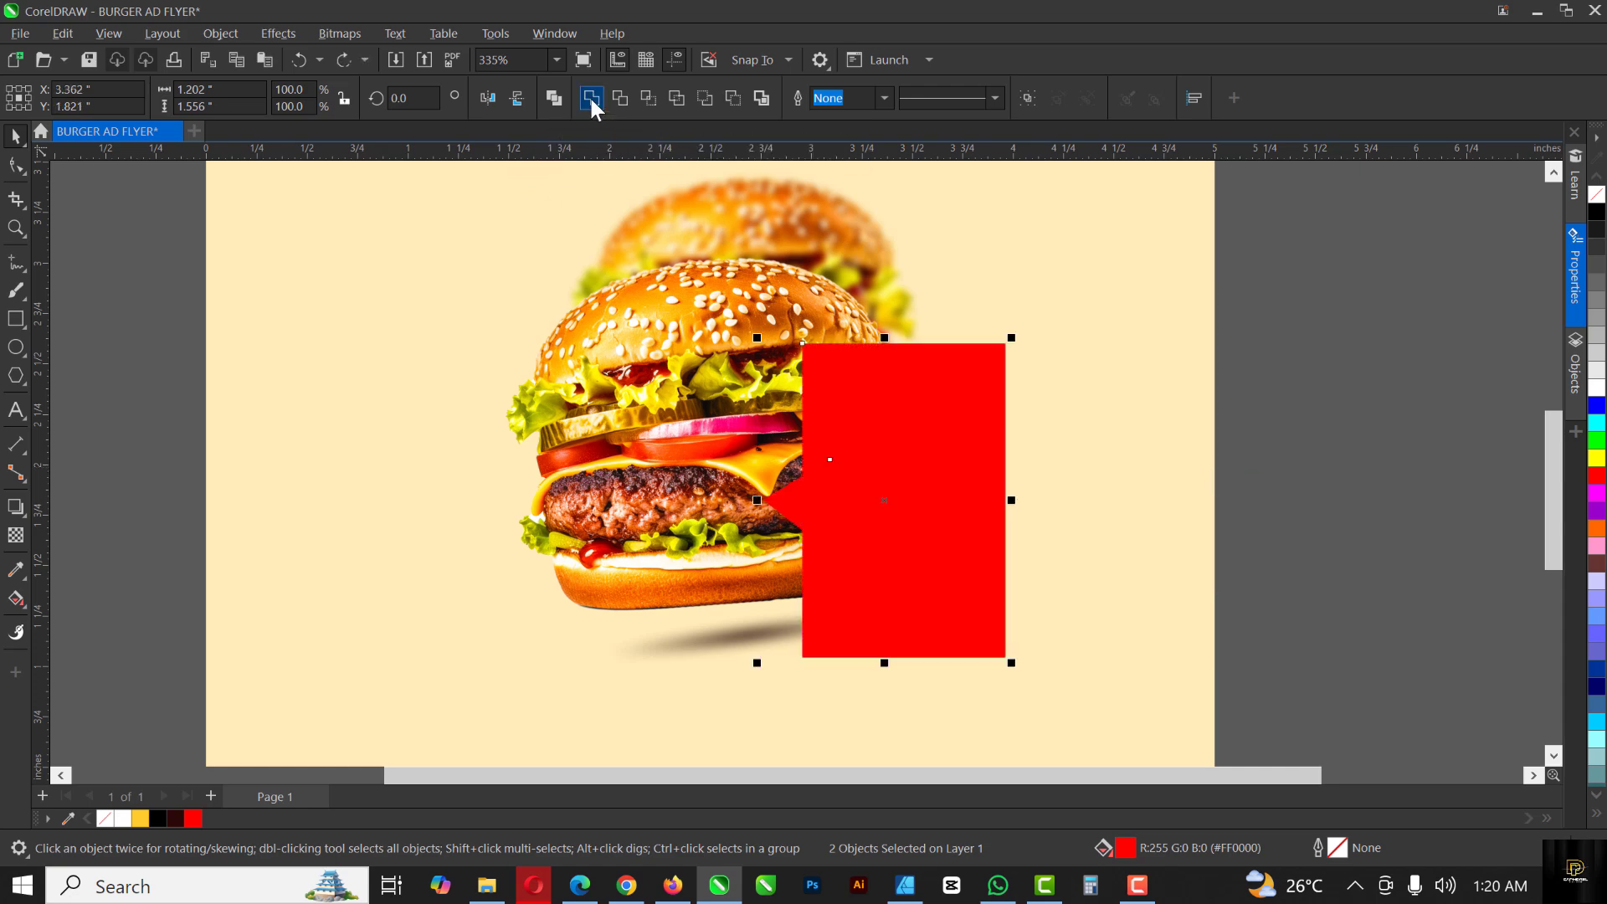
{"action": "left_click", "coordinate": [1205, 486]}
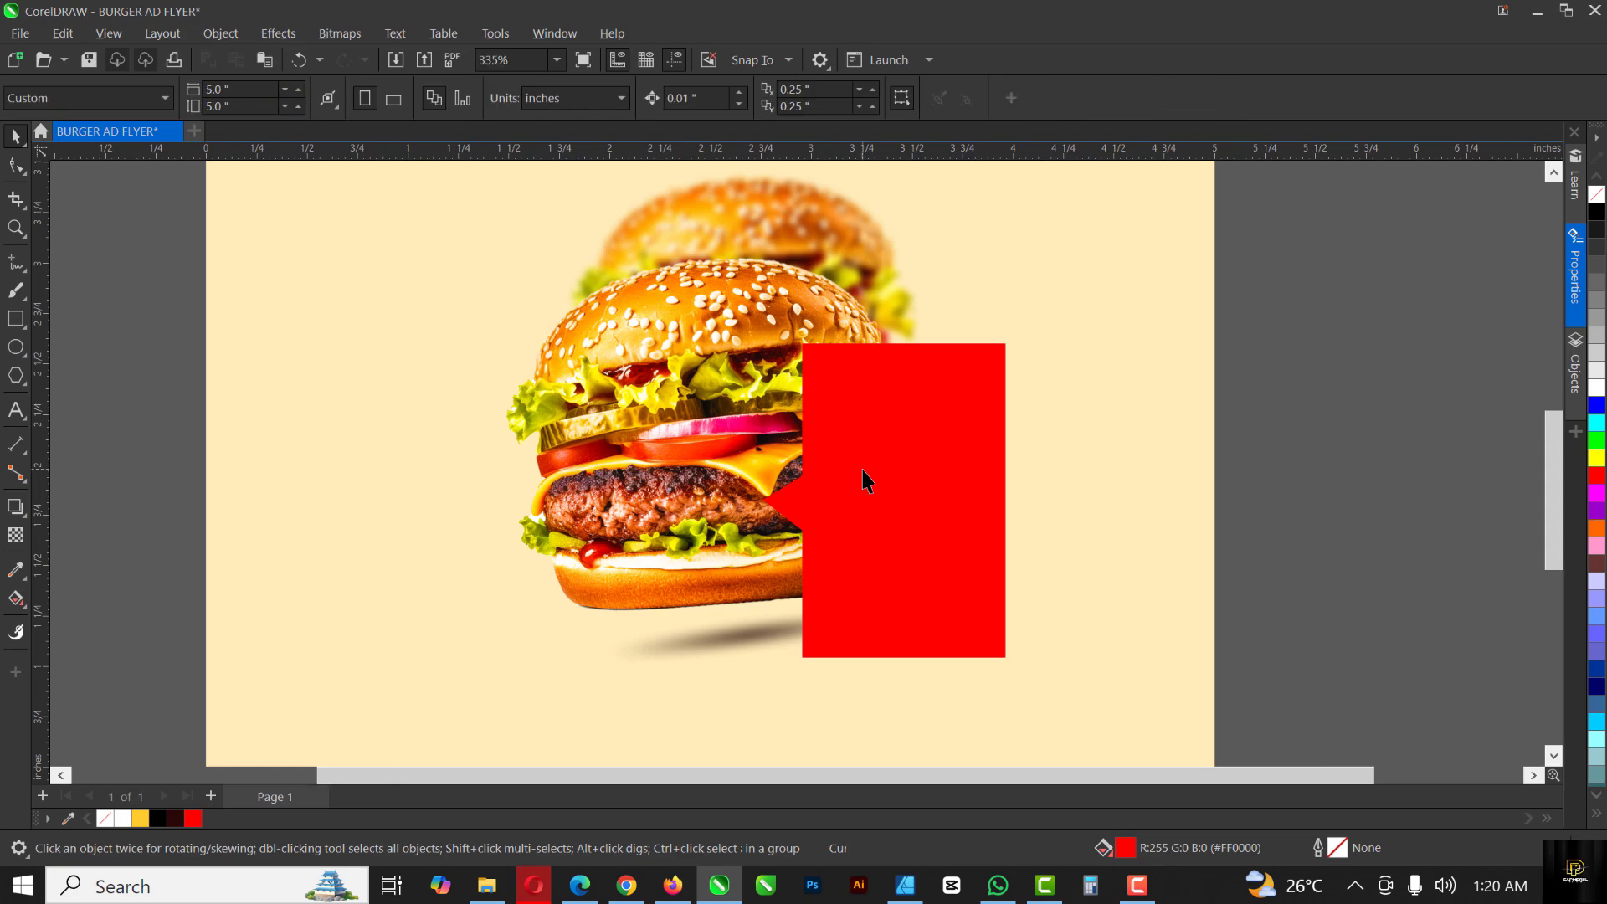
Step: Scale the red pointer shape down proportionally to 93.6 %, about 1.126 × 1.457 inches
{"action": "scroll", "coordinate": [864, 477], "scroll_direction": "down", "scroll_amount": 3}
{"action": "scroll", "coordinate": [871, 460], "scroll_direction": "up", "scroll_amount": 4}
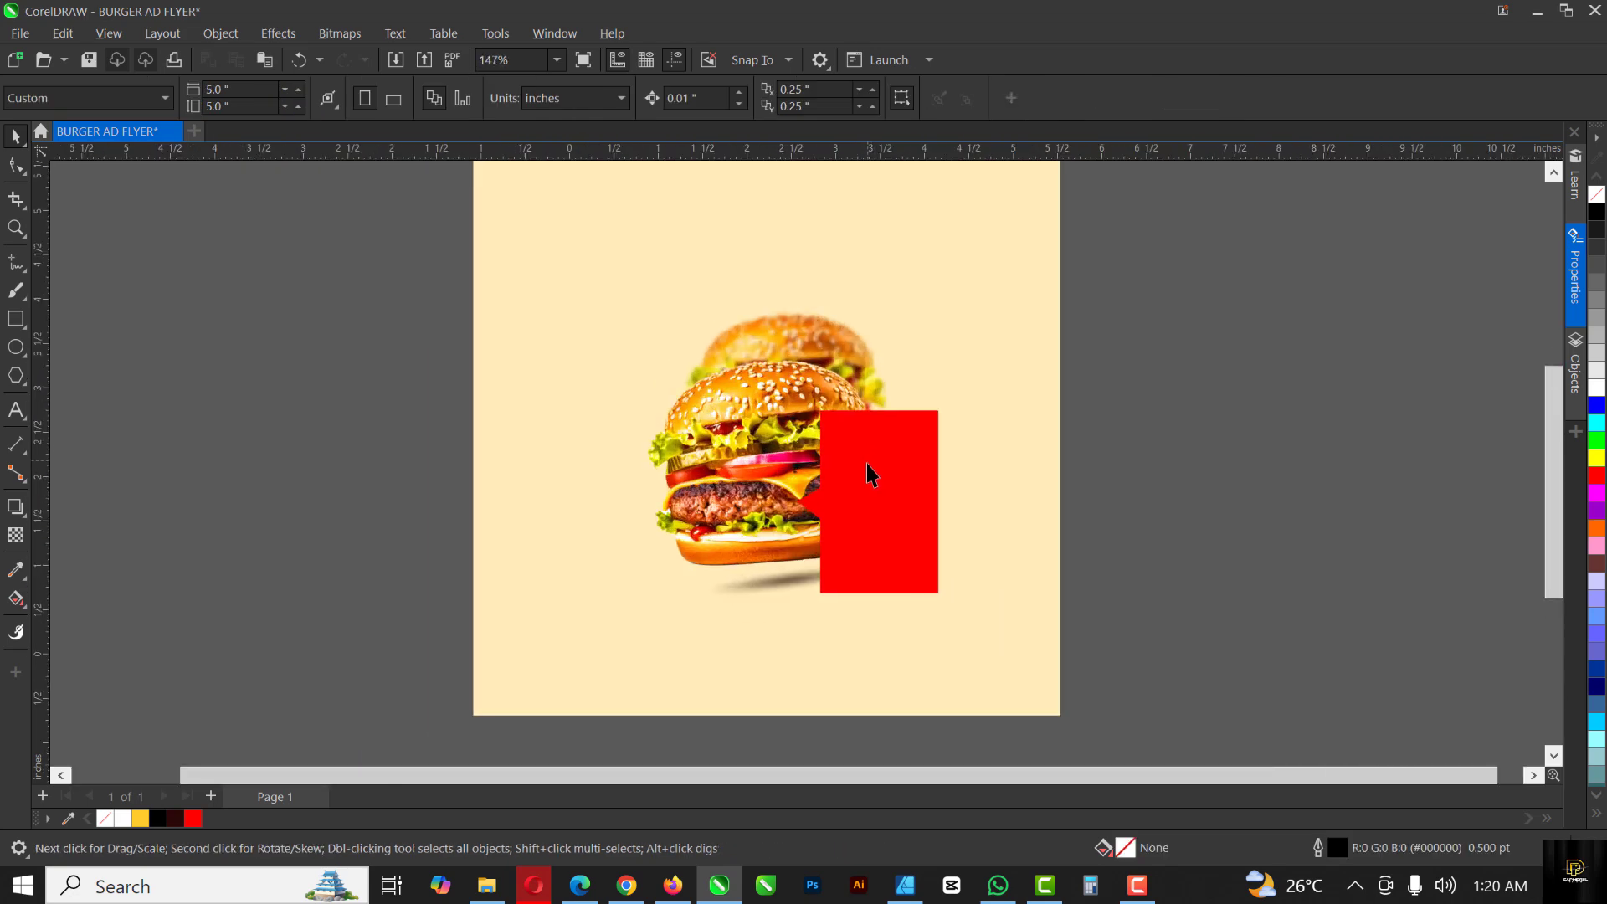
{"action": "left_click", "coordinate": [874, 458]}
{"action": "left_click_drag", "start_coordinate": [757, 379], "coordinate": [769, 394]}
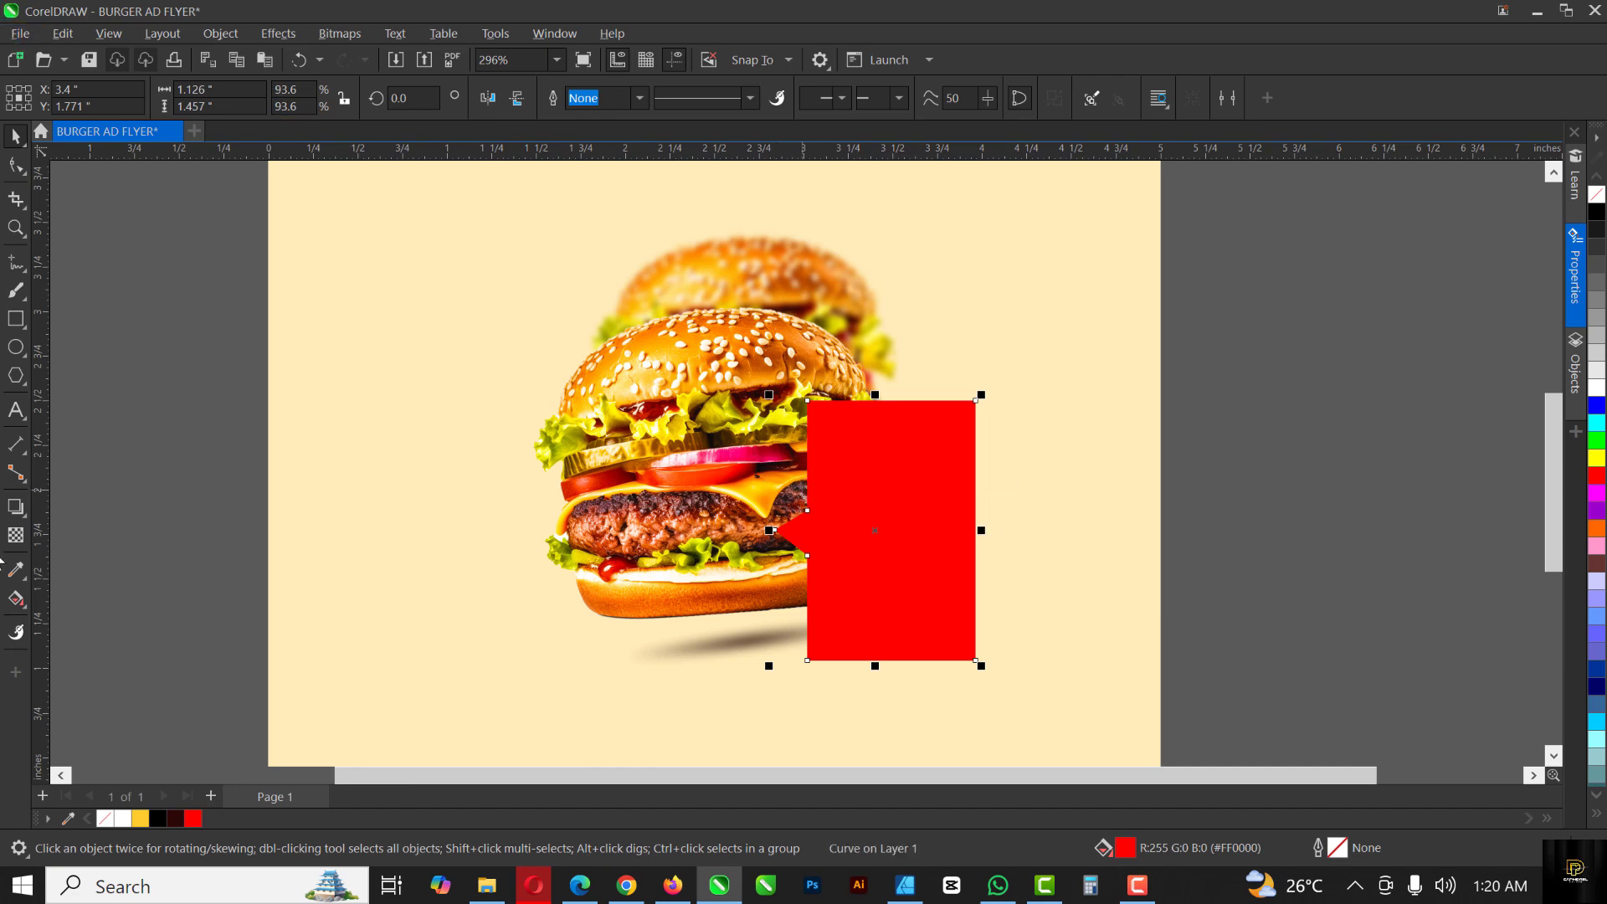
Step: Add the artistic text "Best" in the empty area beside the burgers
{"action": "left_click", "coordinate": [16, 412]}
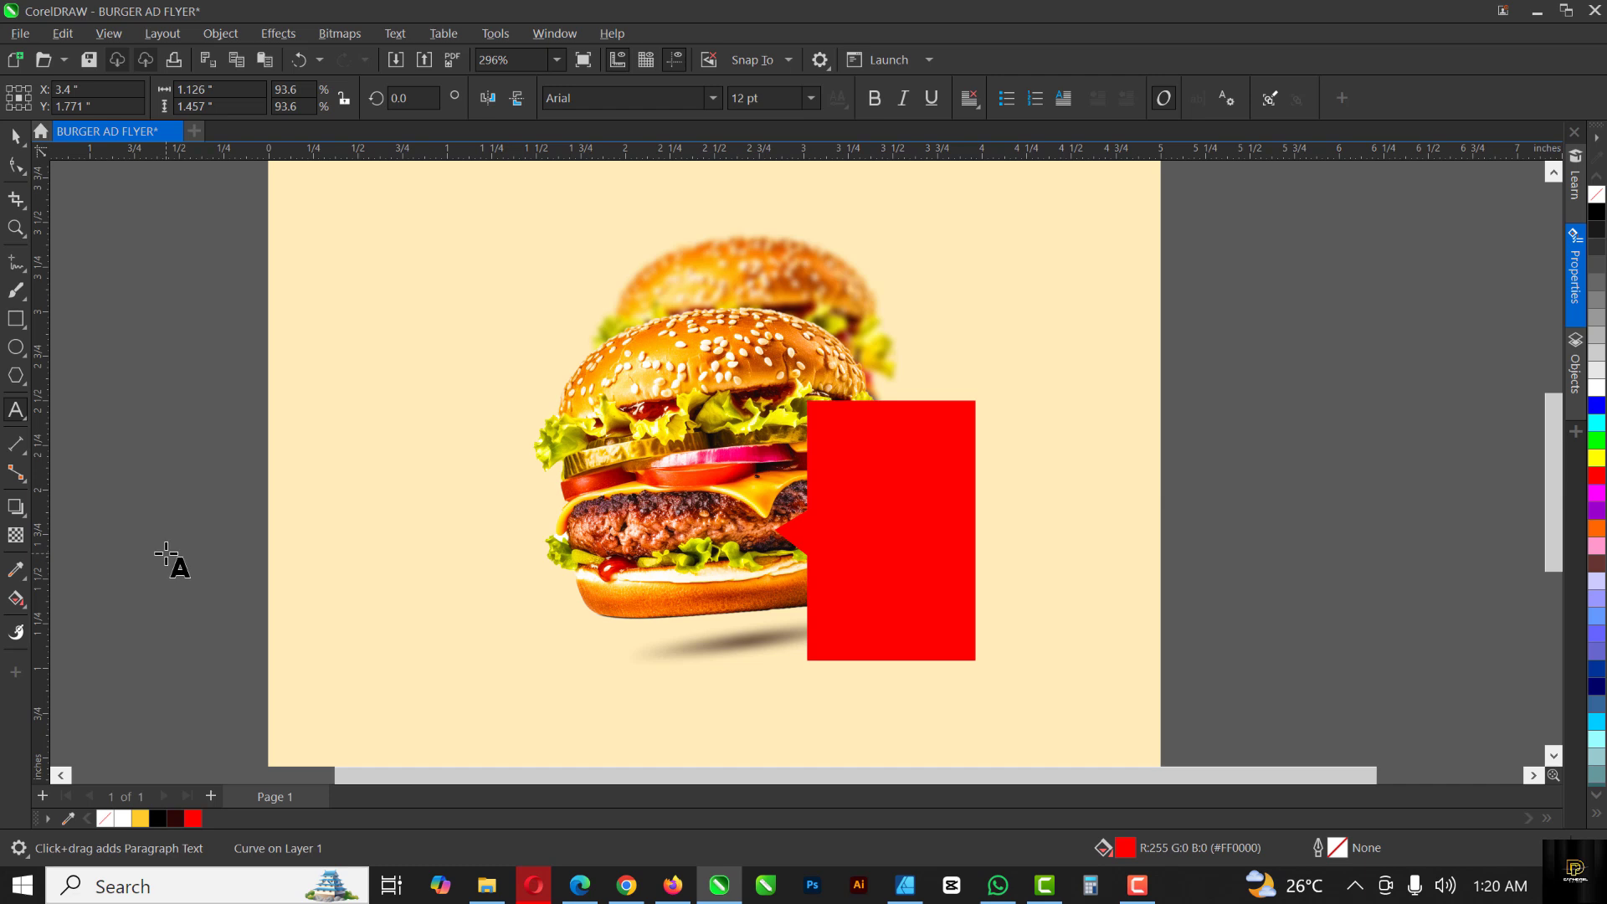
{"action": "left_click", "coordinate": [166, 555]}
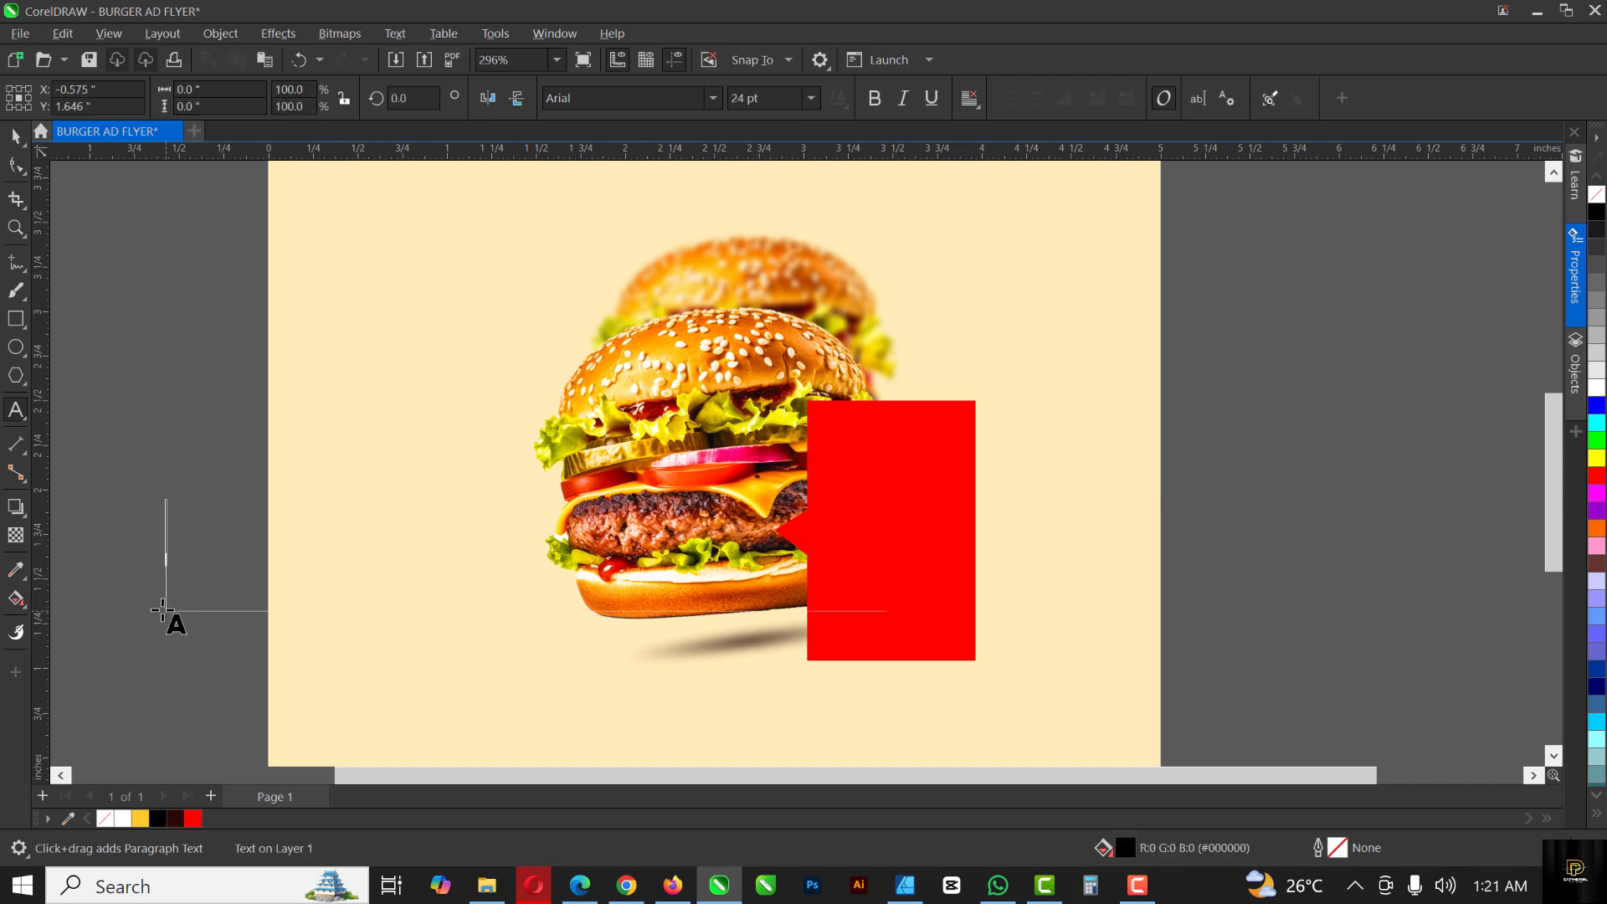
{"action": "type", "text": "best"}
{"action": "key", "text": "BackSpace"}
{"action": "key", "text": "BackSpace"}
{"action": "key", "text": "BackSpace"}
{"action": "key", "text": "BackSpace"}
{"action": "type", "text": "Best"}
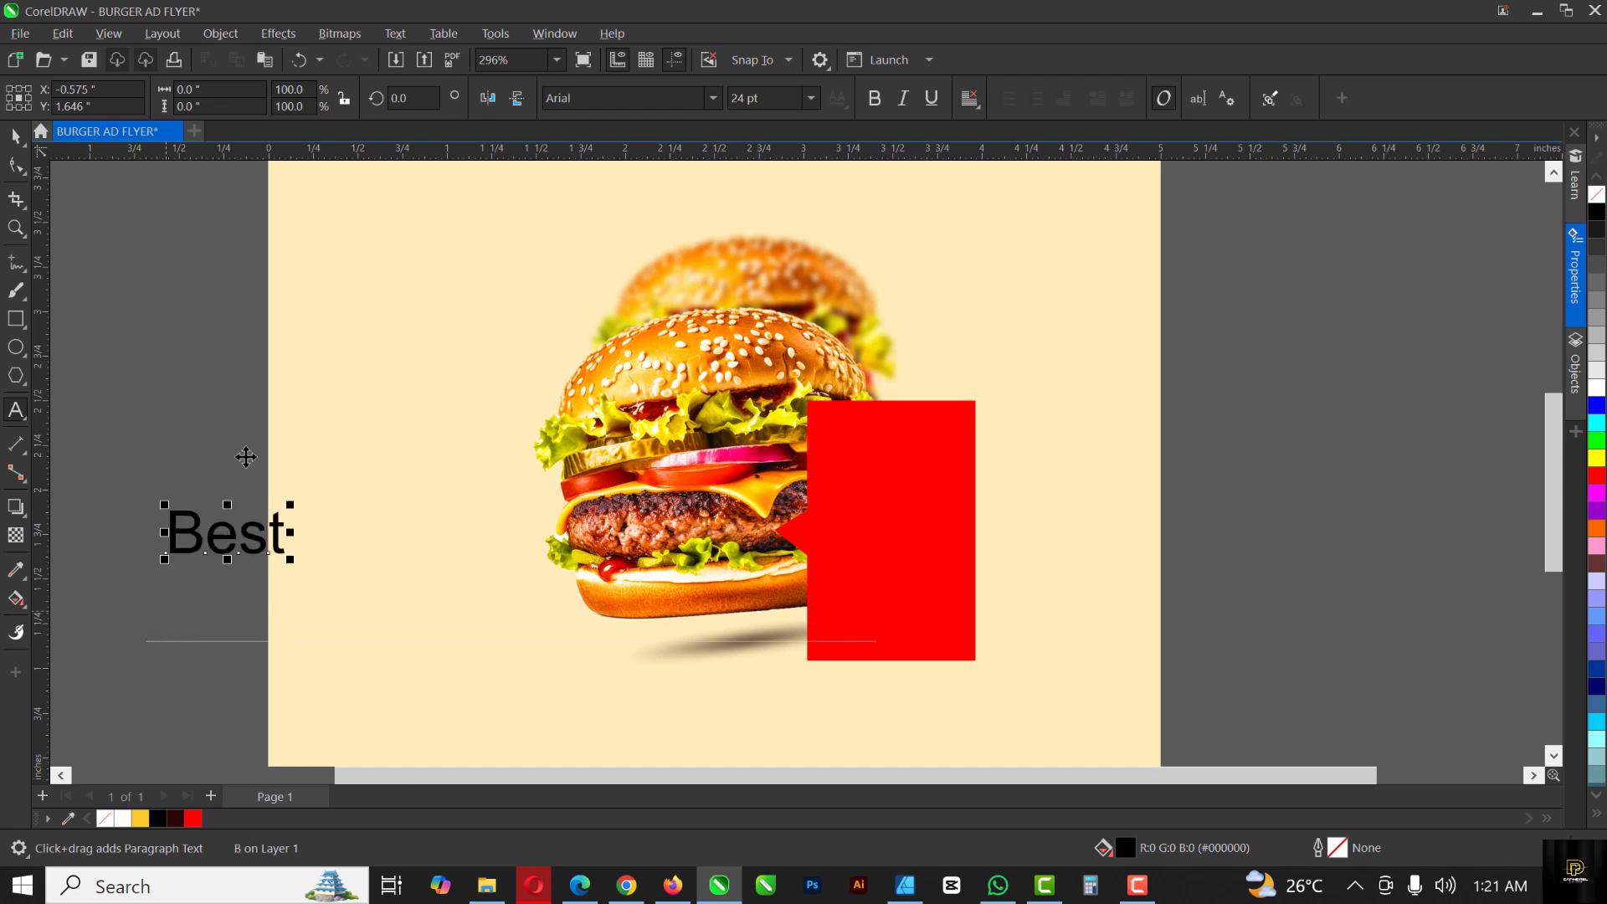
{"action": "key", "text": "ctrl+space"}
Step: Set the "Best" text in Gochi Hand, place it on the upper part of the red shape, and fill it white
{"action": "left_click", "coordinate": [704, 97]}
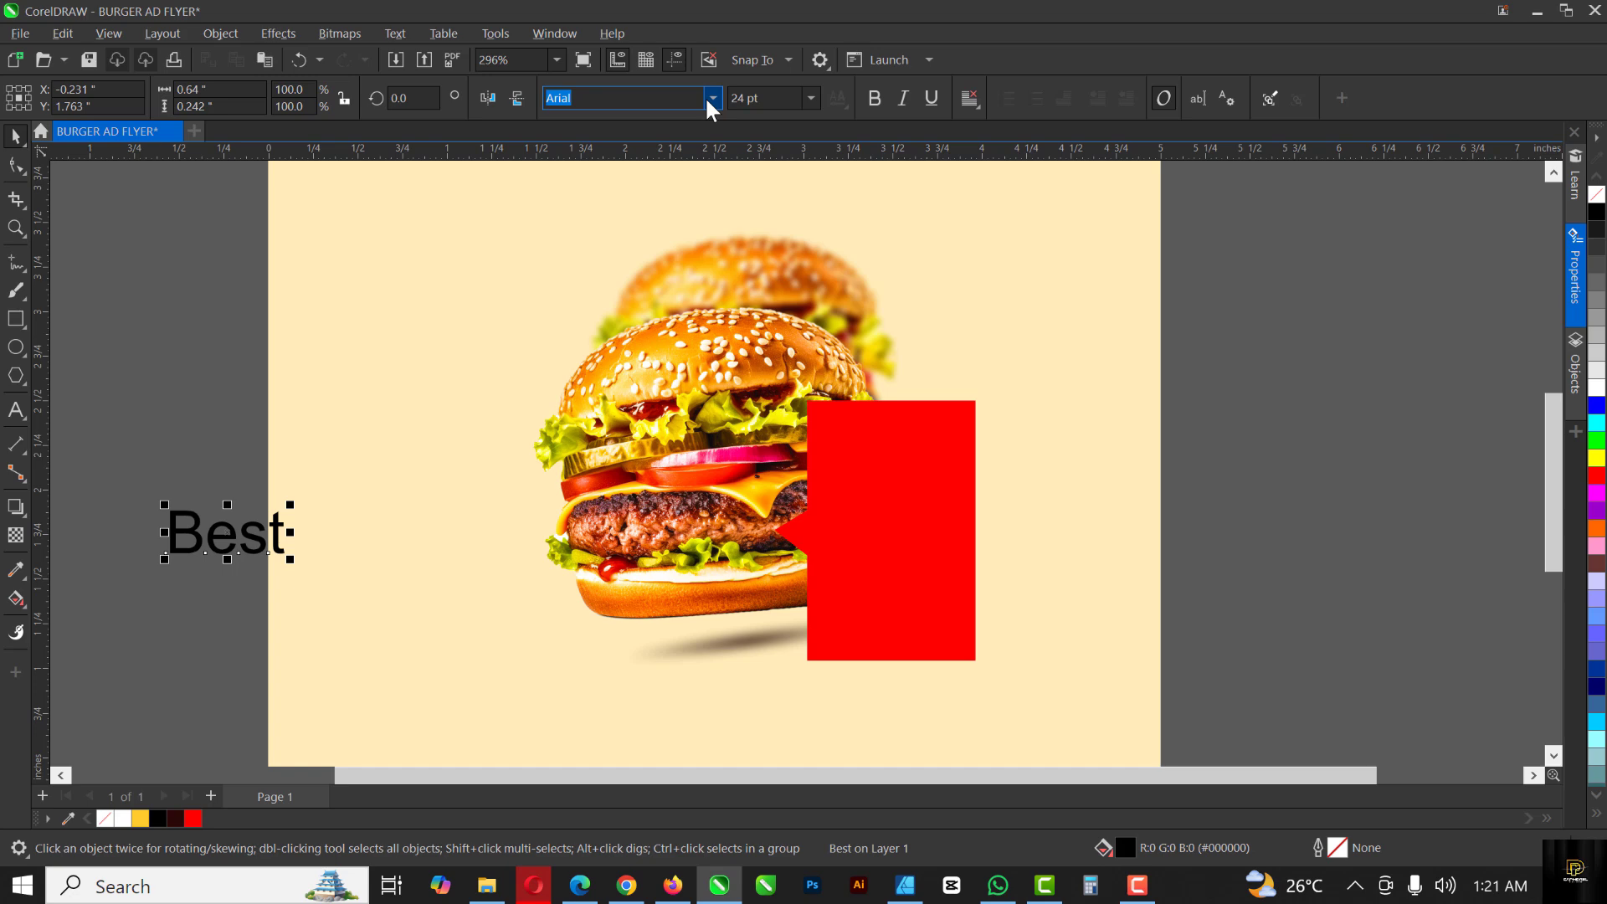
{"action": "left_click", "coordinate": [661, 155]}
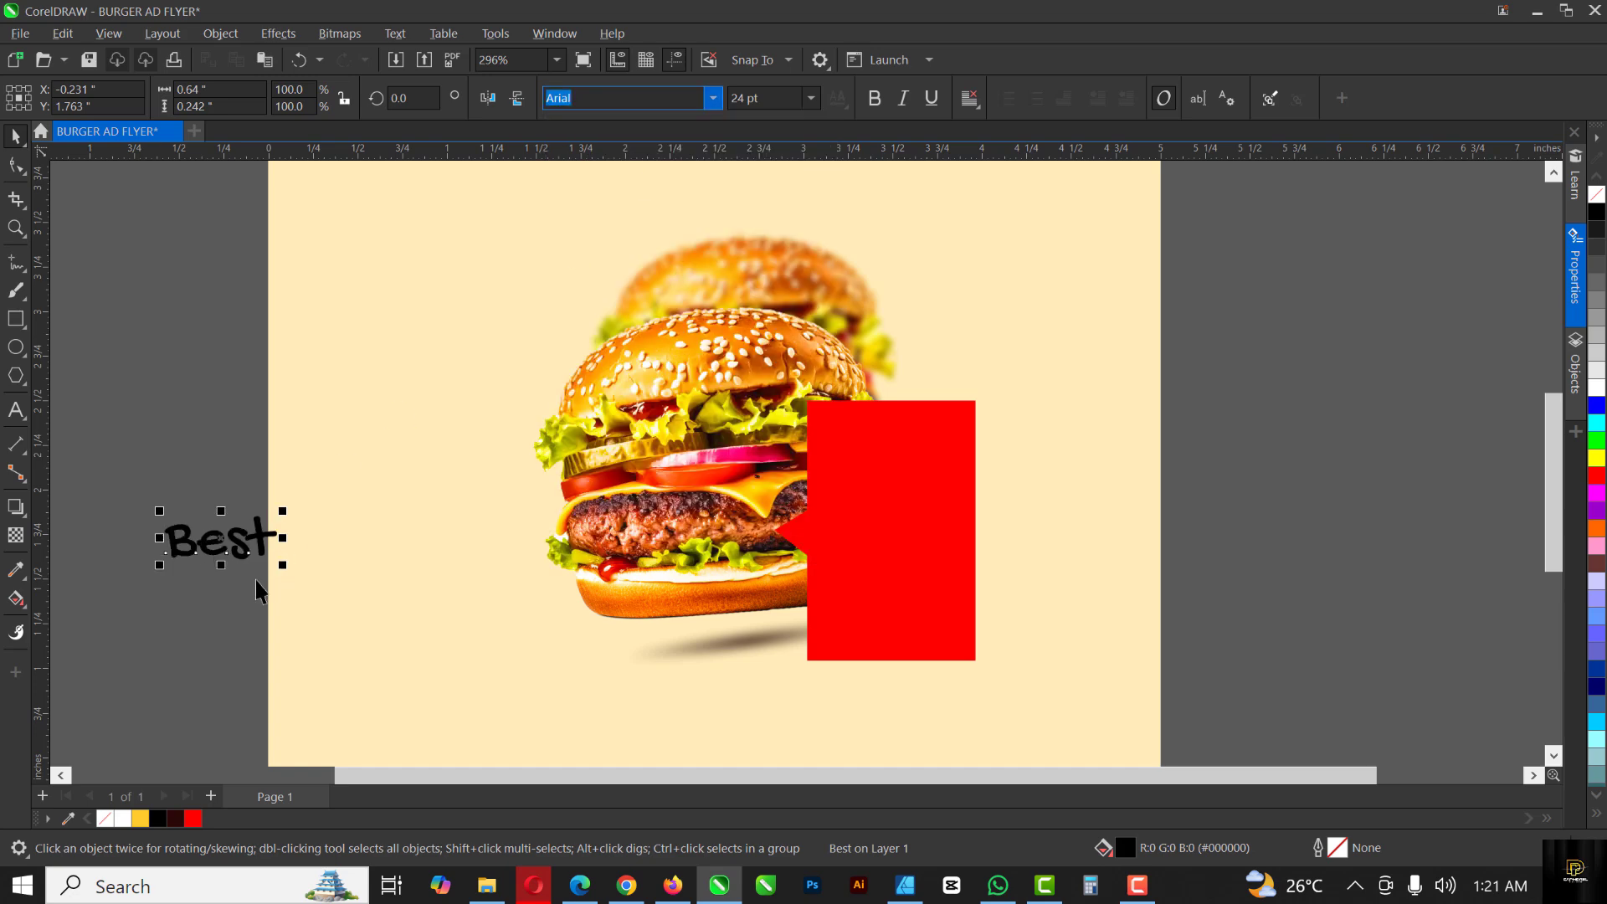
{"action": "left_click_drag", "start_coordinate": [249, 546], "coordinate": [908, 474]}
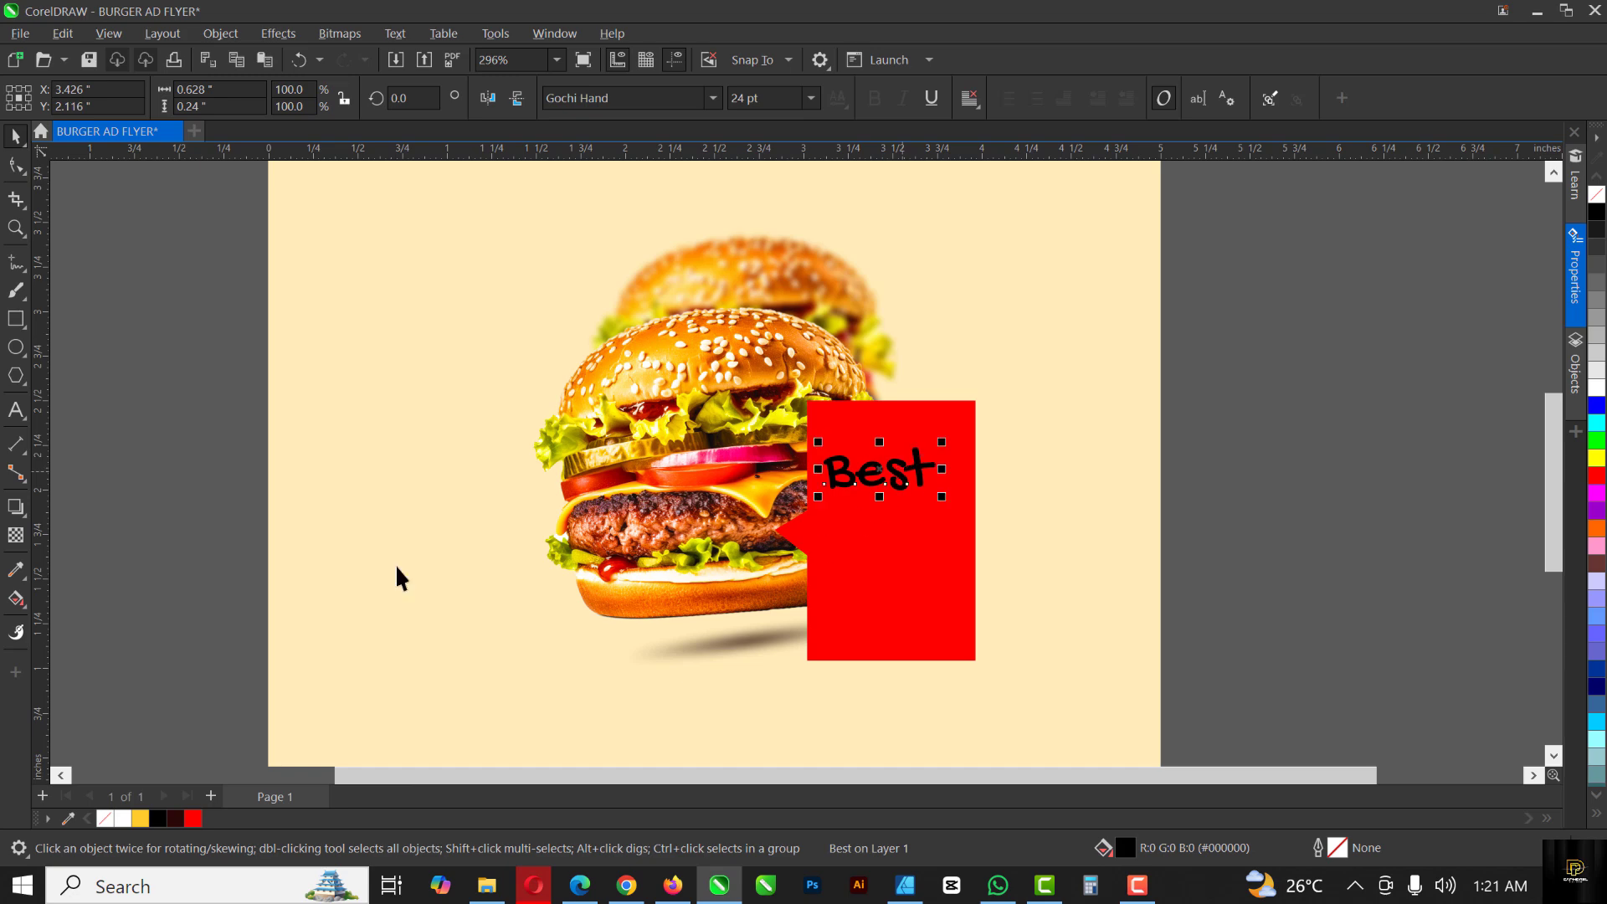
{"action": "left_click", "coordinate": [1596, 388]}
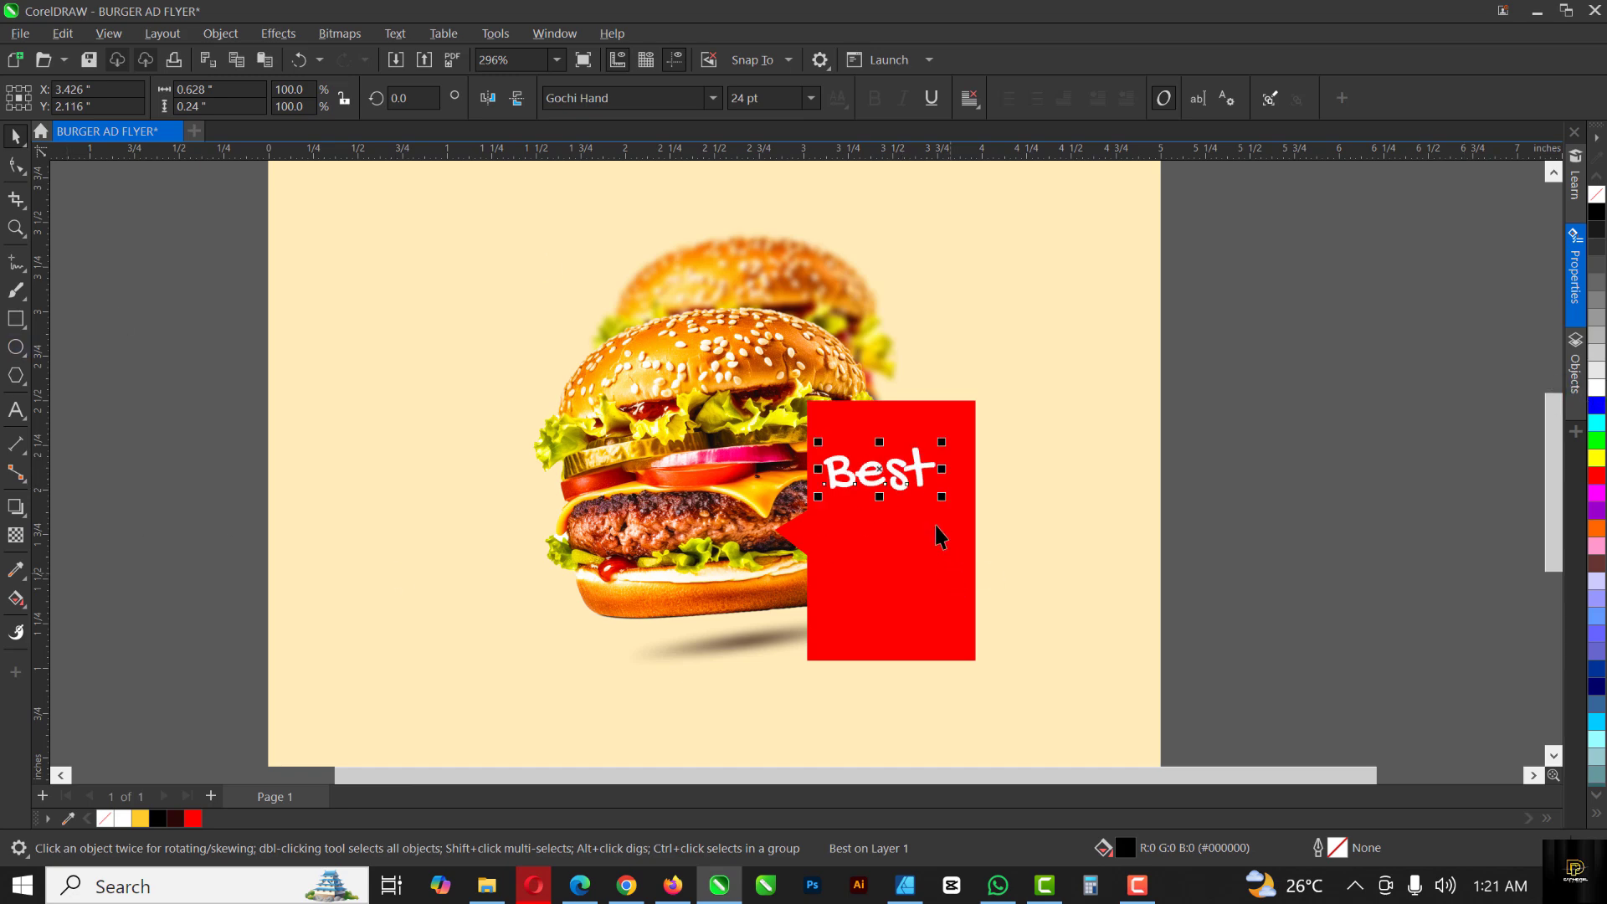
Step: Duplicate "Best" directly below itself, change the copy to "Price", and shrink it to about 21.2 pt
{"action": "scroll", "coordinate": [902, 471], "scroll_direction": "up", "scroll_amount": 3}
{"action": "left_click_drag", "start_coordinate": [900, 471], "coordinate": [938, 562]}
{"action": "double_click", "coordinate": [928, 567]}
{"action": "double_click", "coordinate": [929, 566]}
{"action": "type", "text": "Pr"}
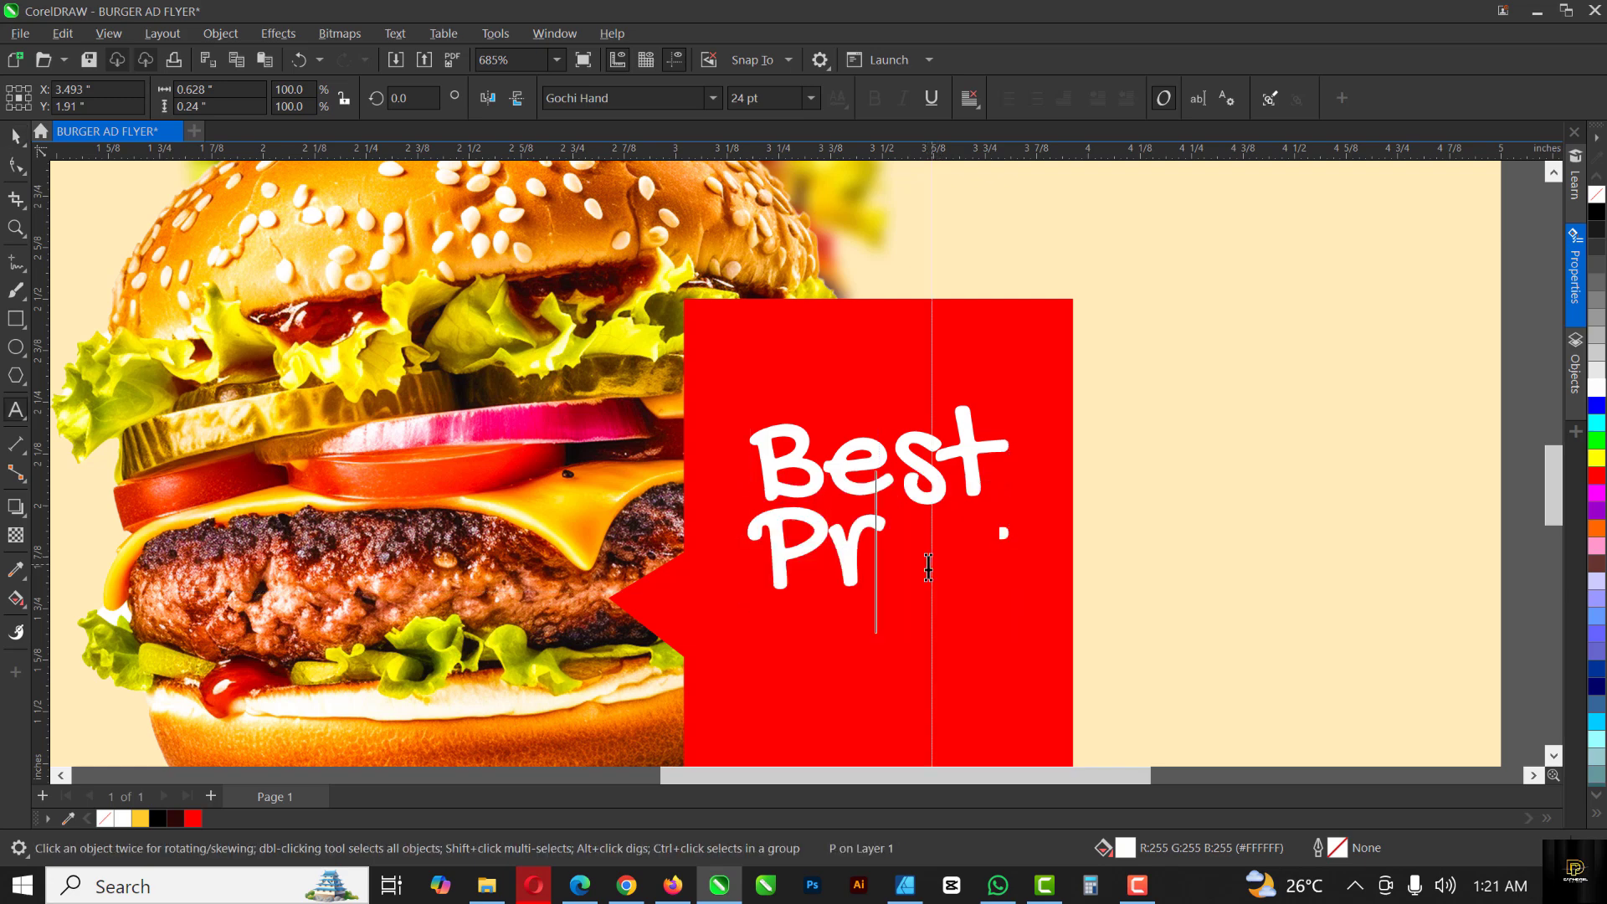
{"action": "type", "text": "ice"}
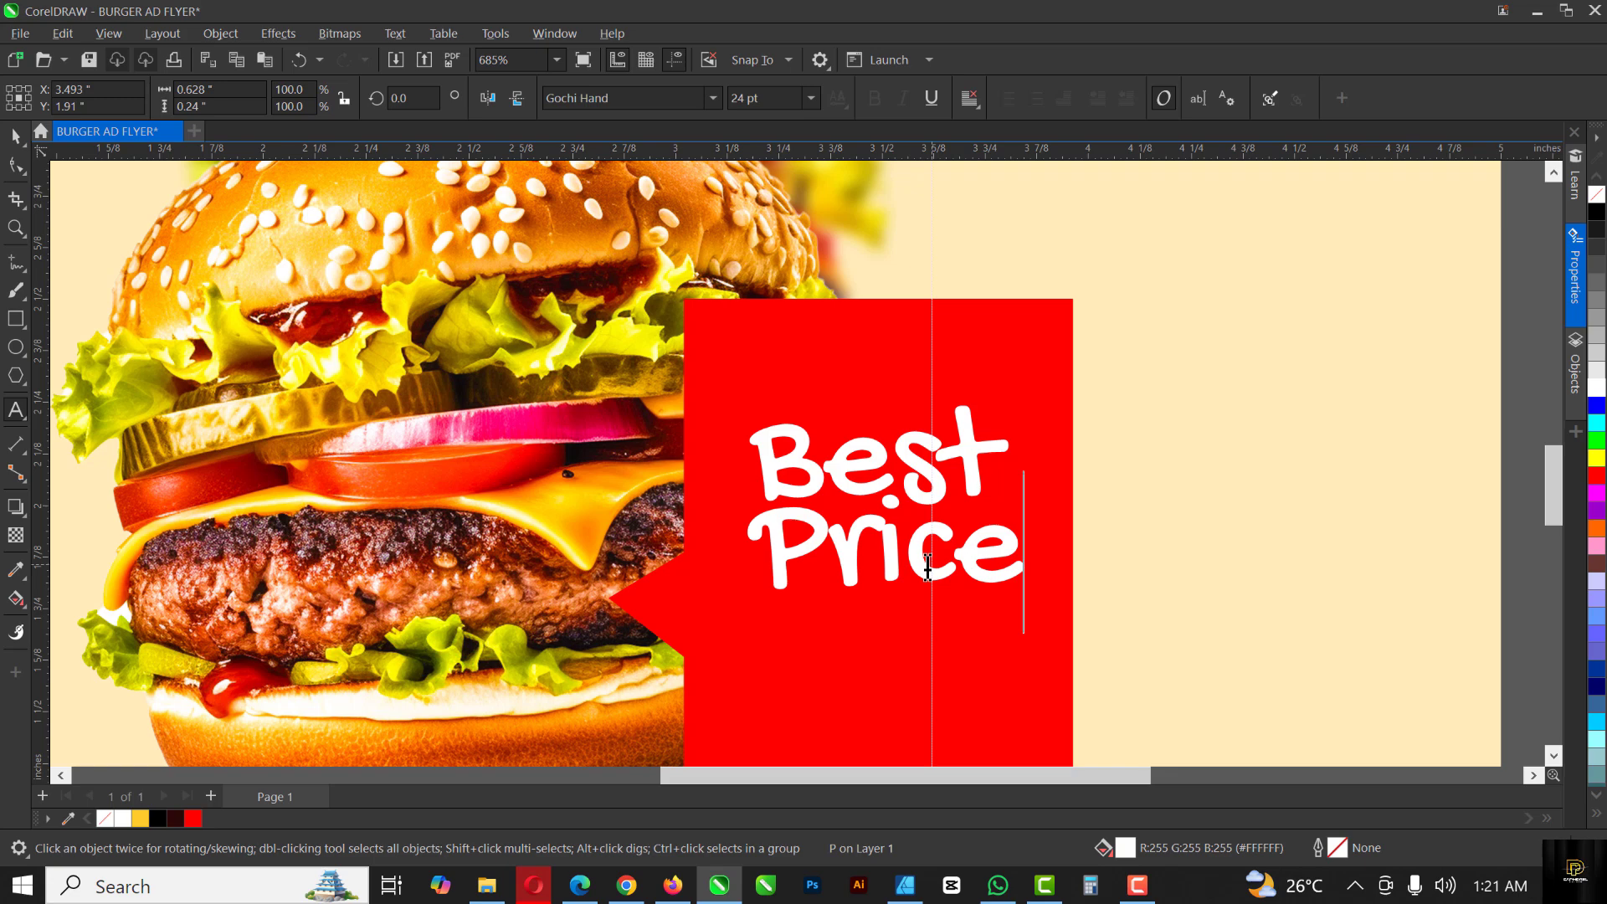
{"action": "key", "text": "Escape"}
{"action": "left_click_drag", "start_coordinate": [1029, 595], "coordinate": [1015, 591]}
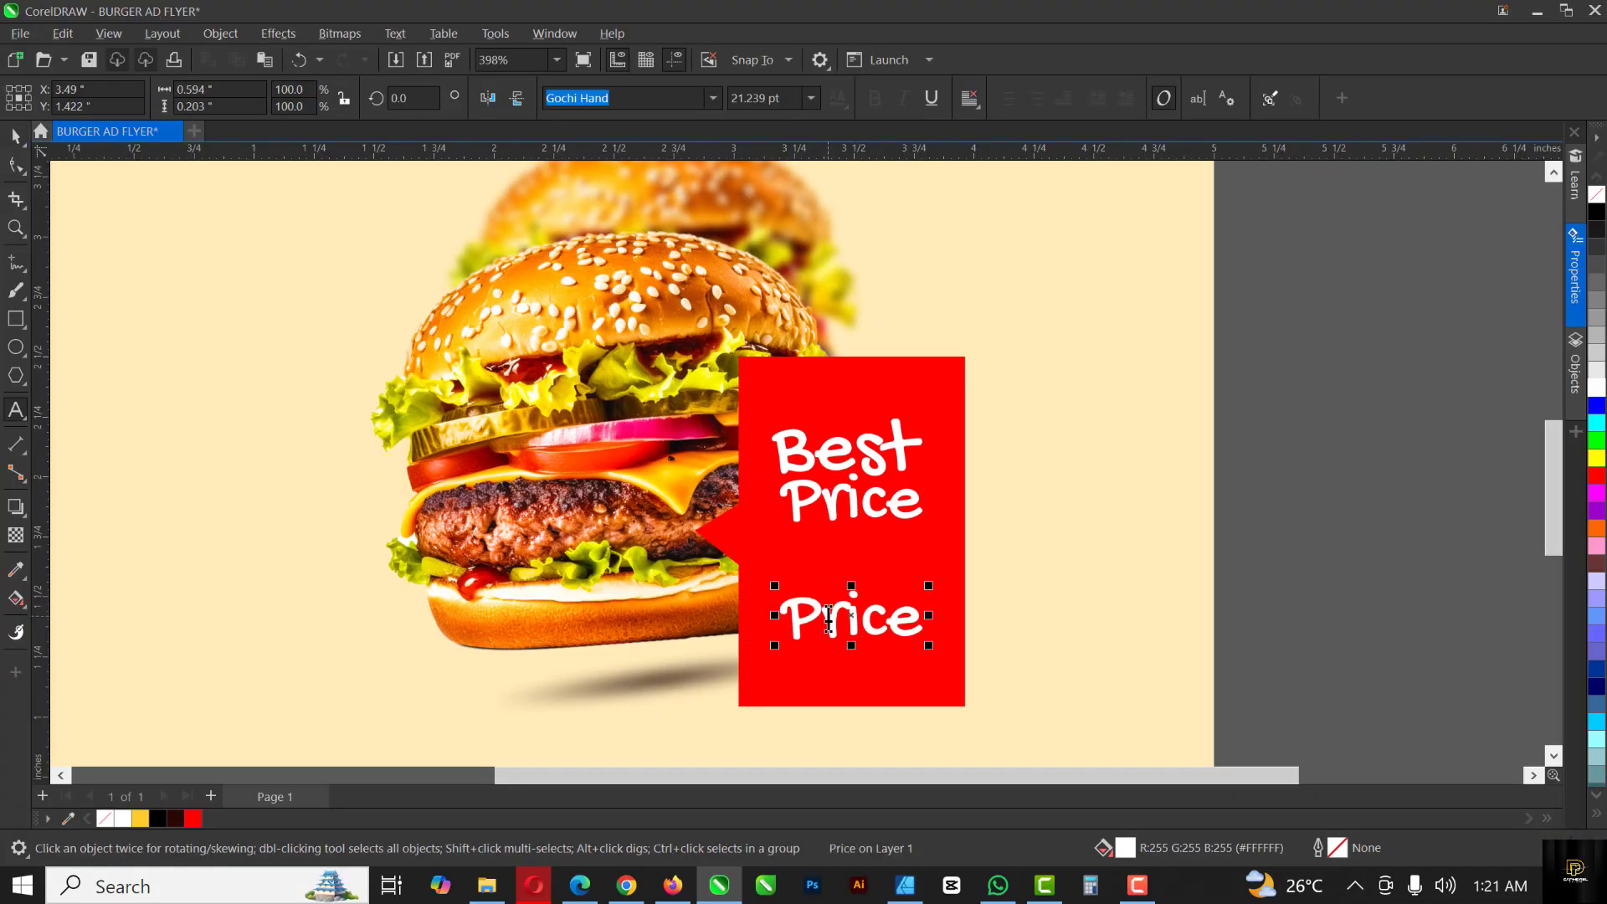
Step: Change the lower copy of "Price" on the red shape to "$30"
{"action": "double_click", "coordinate": [829, 620]}
{"action": "type", "text": "$30"}
{"action": "key", "text": "ctrl+space"}
Step: Set the font of the "$30" text to Morn BoldOblique
{"action": "left_click", "coordinate": [714, 99]}
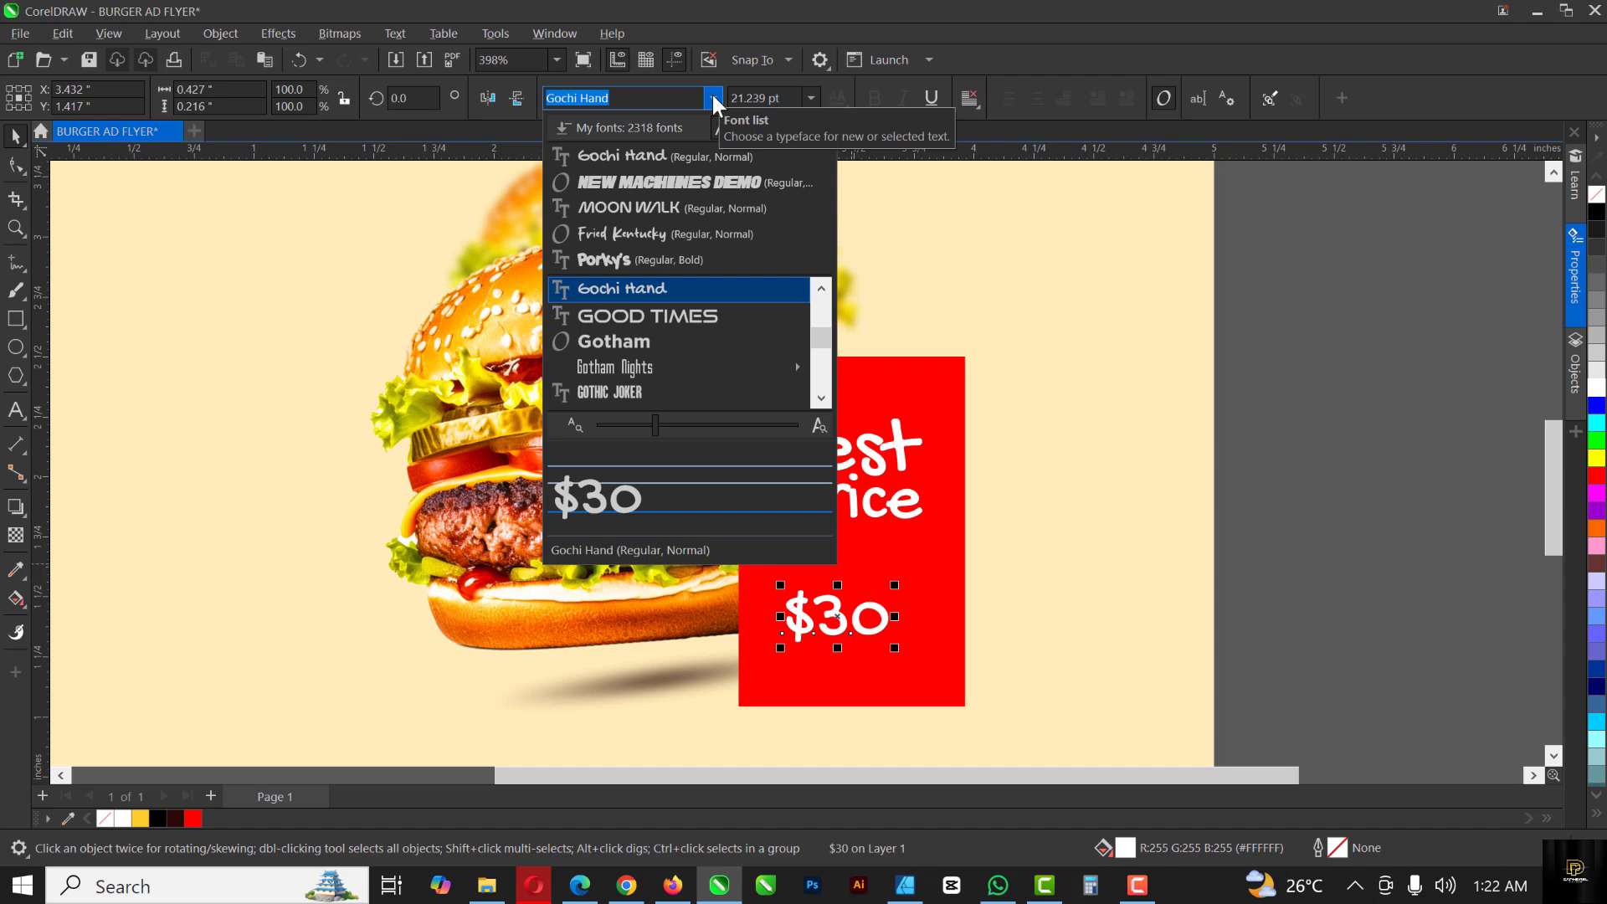
{"action": "type", "text": "morn"}
{"action": "key", "text": "Return"}
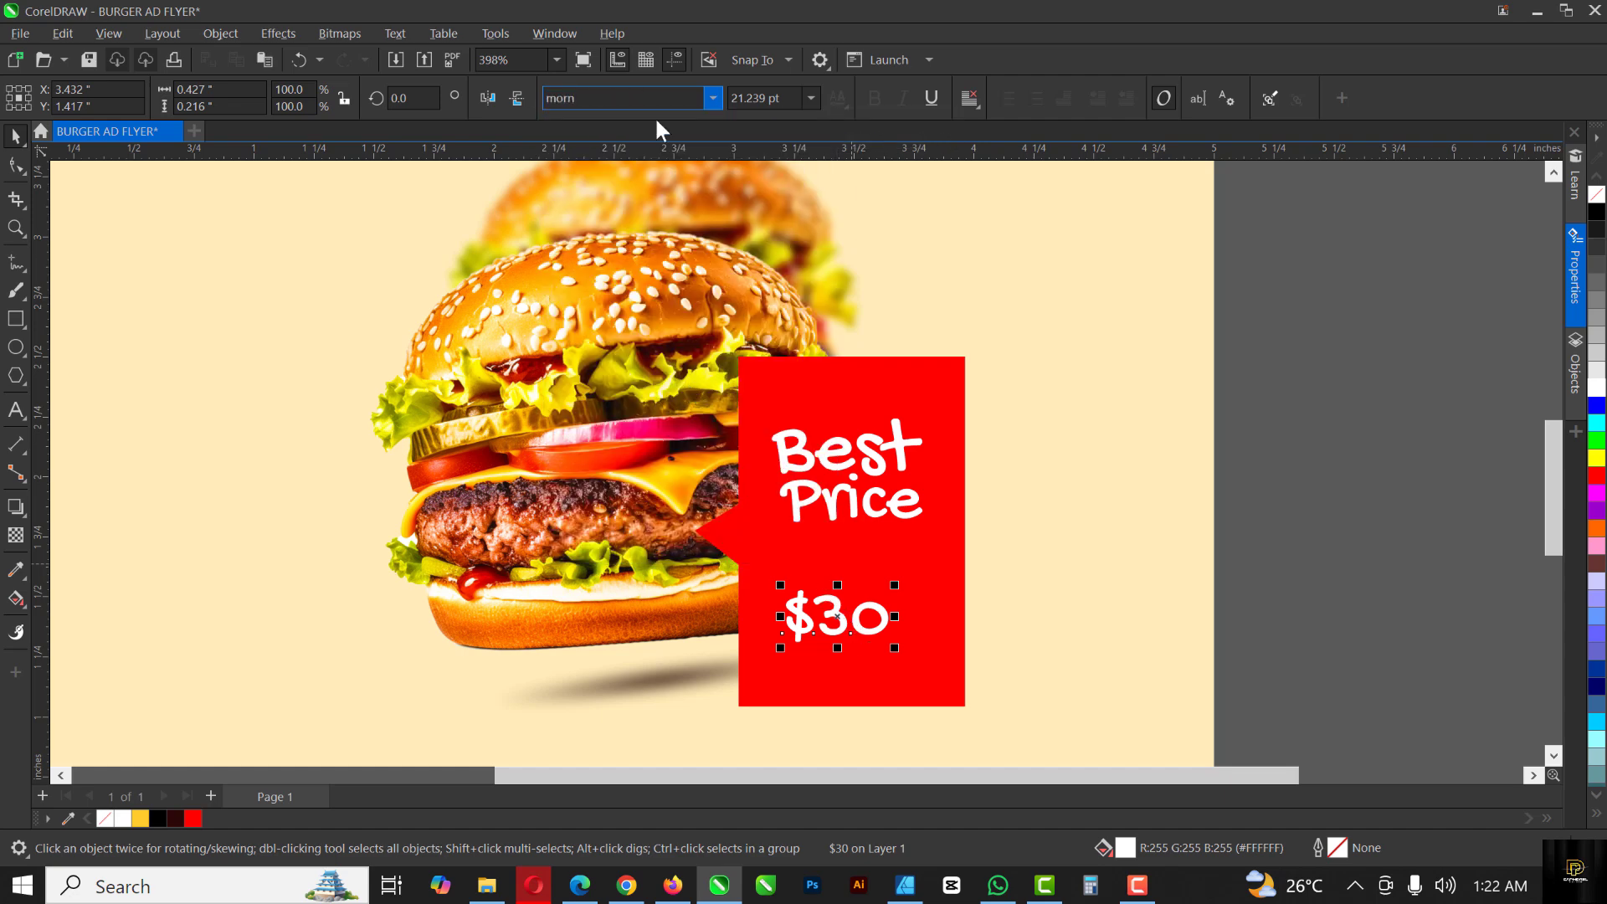
{"action": "left_click", "coordinate": [718, 97]}
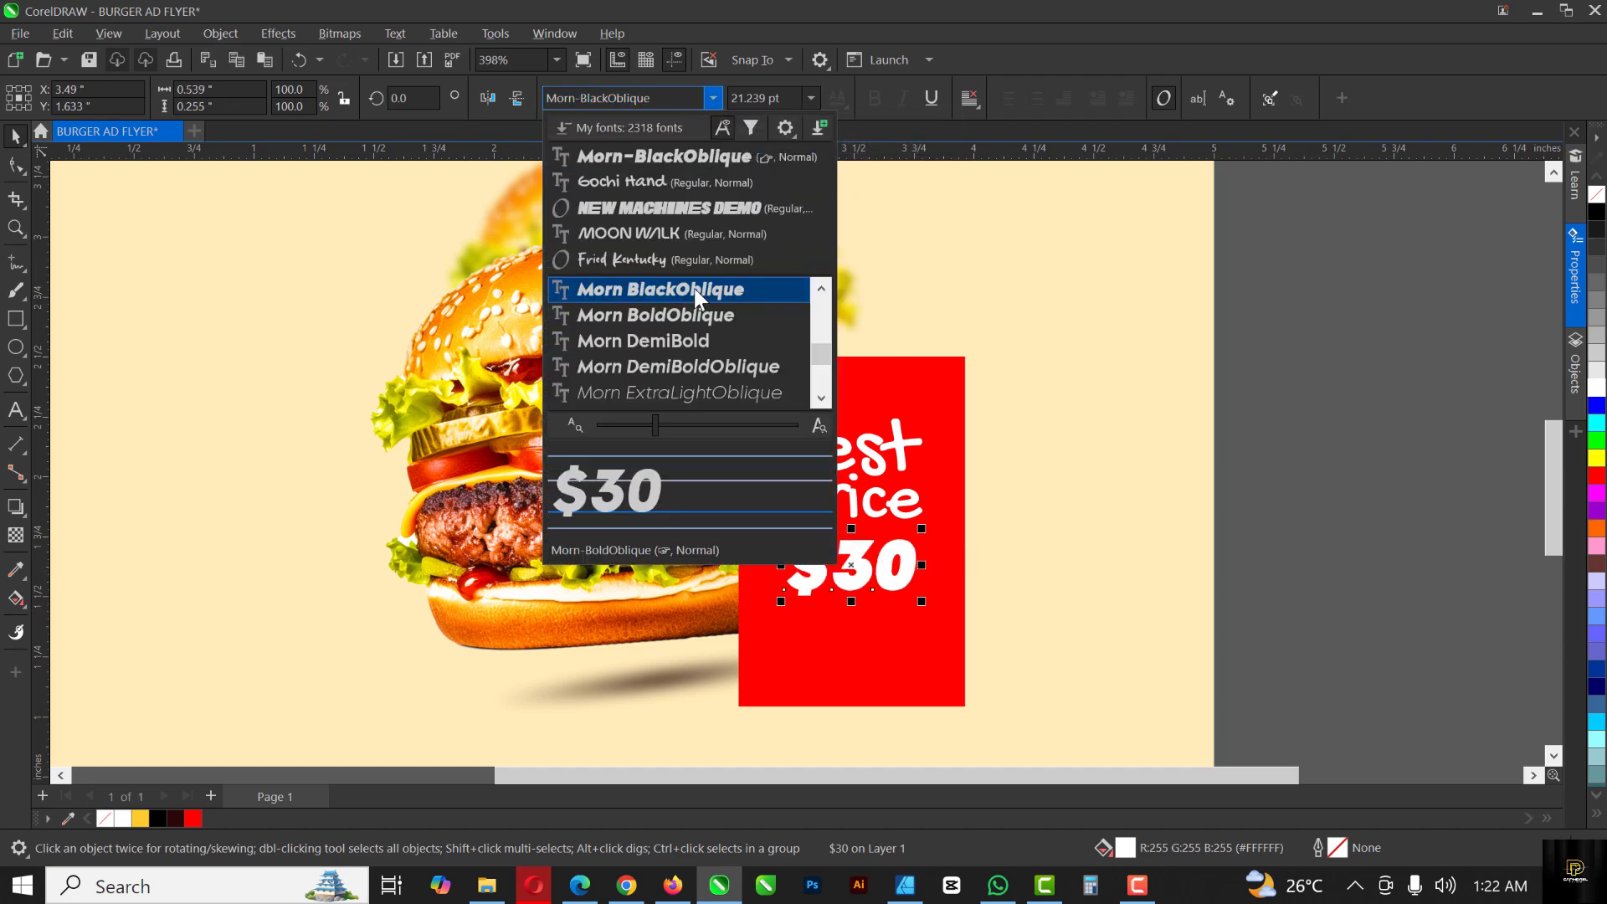
{"action": "left_click", "coordinate": [692, 315]}
Step: Move the "$30" text and the "Best Price" words slightly down within the red shape
{"action": "left_click_drag", "start_coordinate": [861, 584], "coordinate": [862, 618]}
{"action": "left_click", "coordinate": [861, 515]}
{"action": "left_click", "coordinate": [1263, 527]}
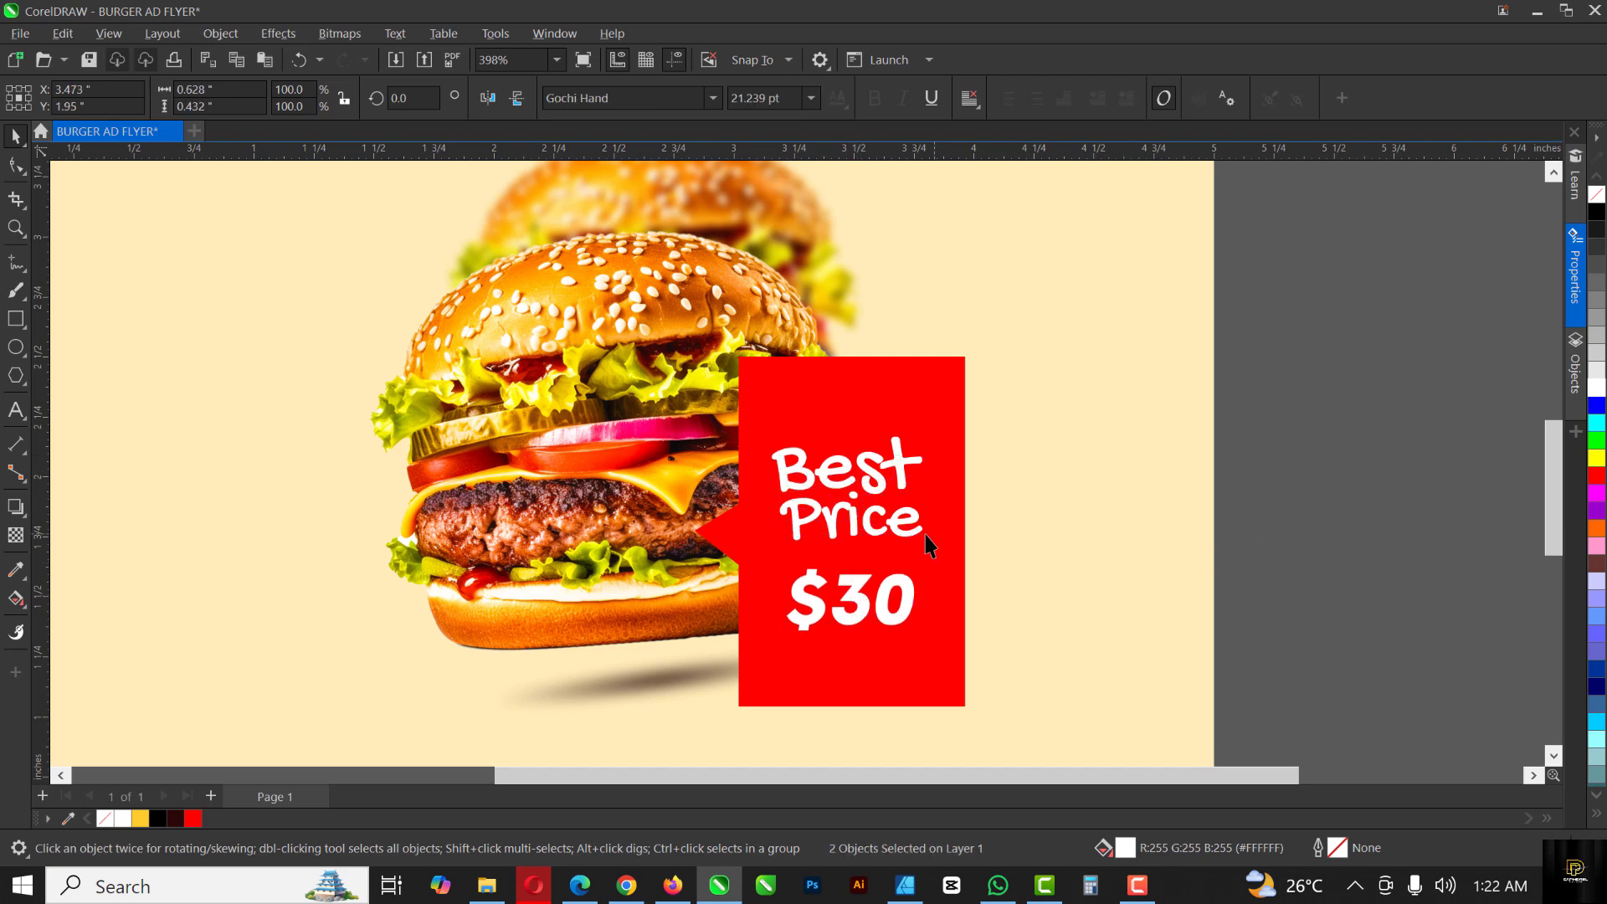
Step: Set the "$30" text in a heavy weight of Montserrat and position it just below "Price"
{"action": "key", "text": "F10"}
{"action": "left_click", "coordinate": [837, 603]}
{"action": "scroll", "coordinate": [871, 636], "scroll_direction": "up", "scroll_amount": 3}
{"action": "key", "text": "space"}
{"action": "left_click", "coordinate": [620, 98]}
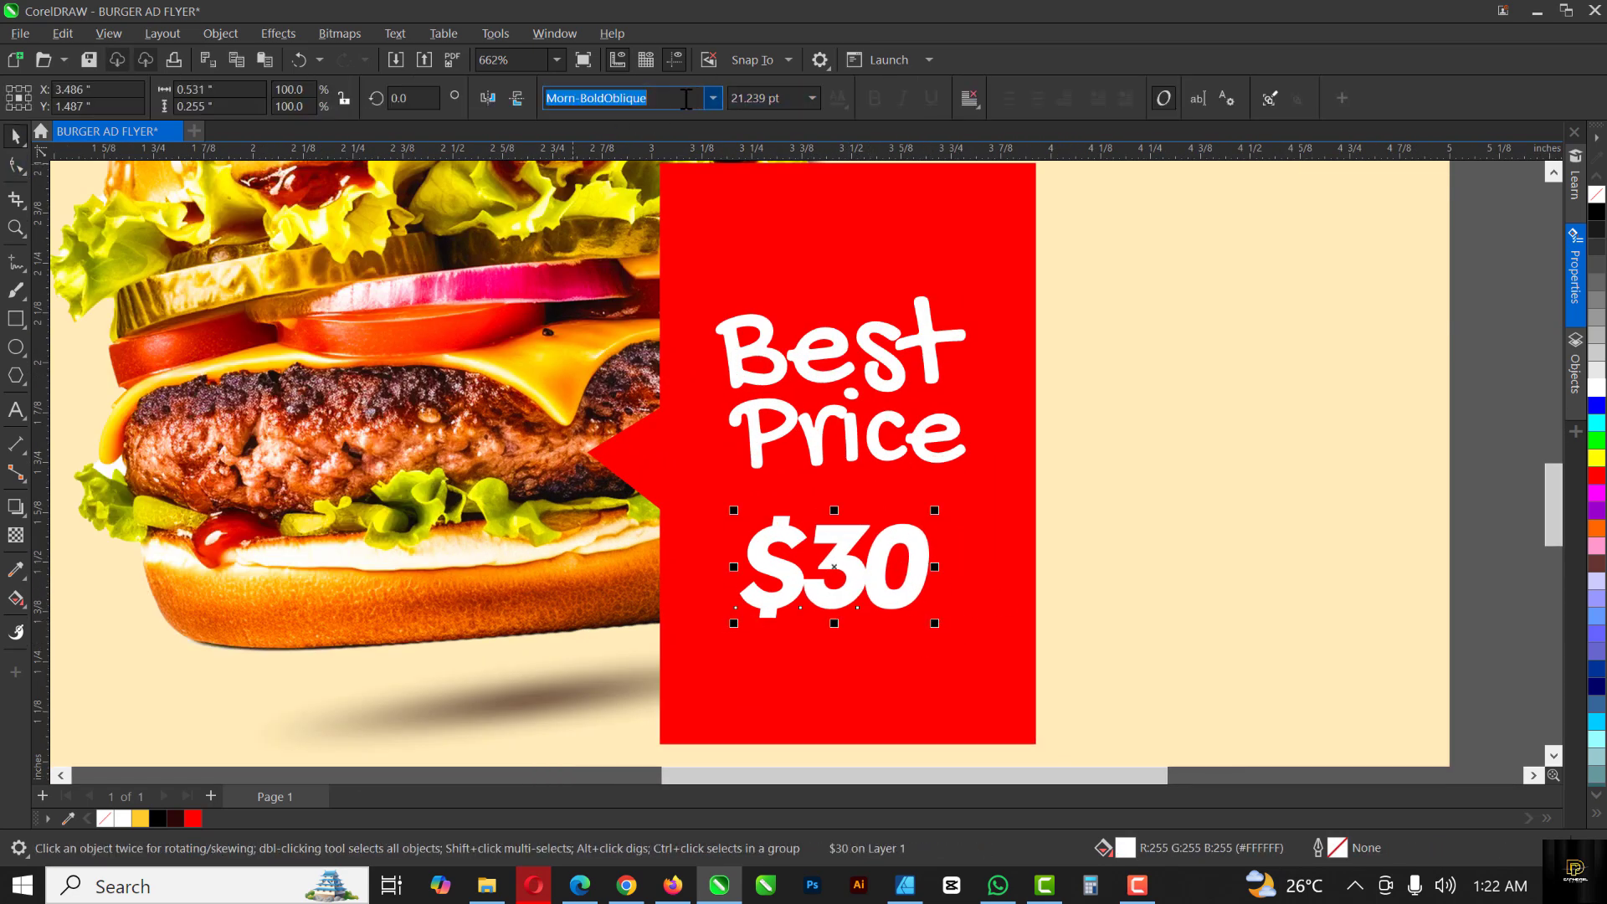
{"action": "type", "text": "Montserrat"}
{"action": "key", "text": "Return"}
{"action": "left_click", "coordinate": [712, 98]}
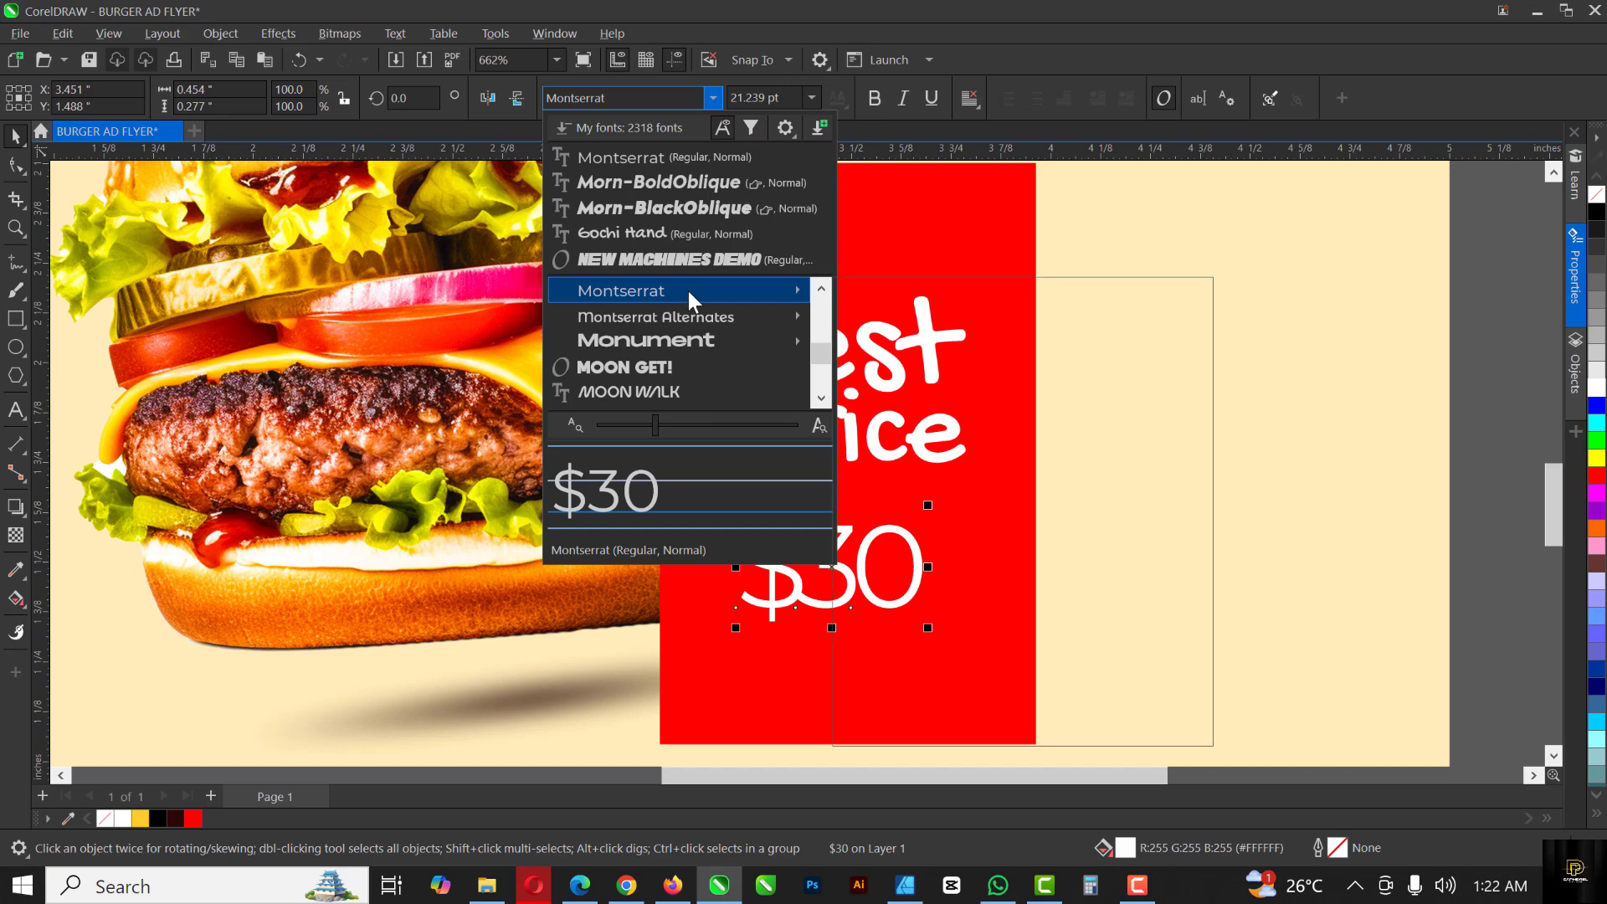
{"action": "left_click", "coordinate": [879, 623]}
{"action": "key", "text": "Escape"}
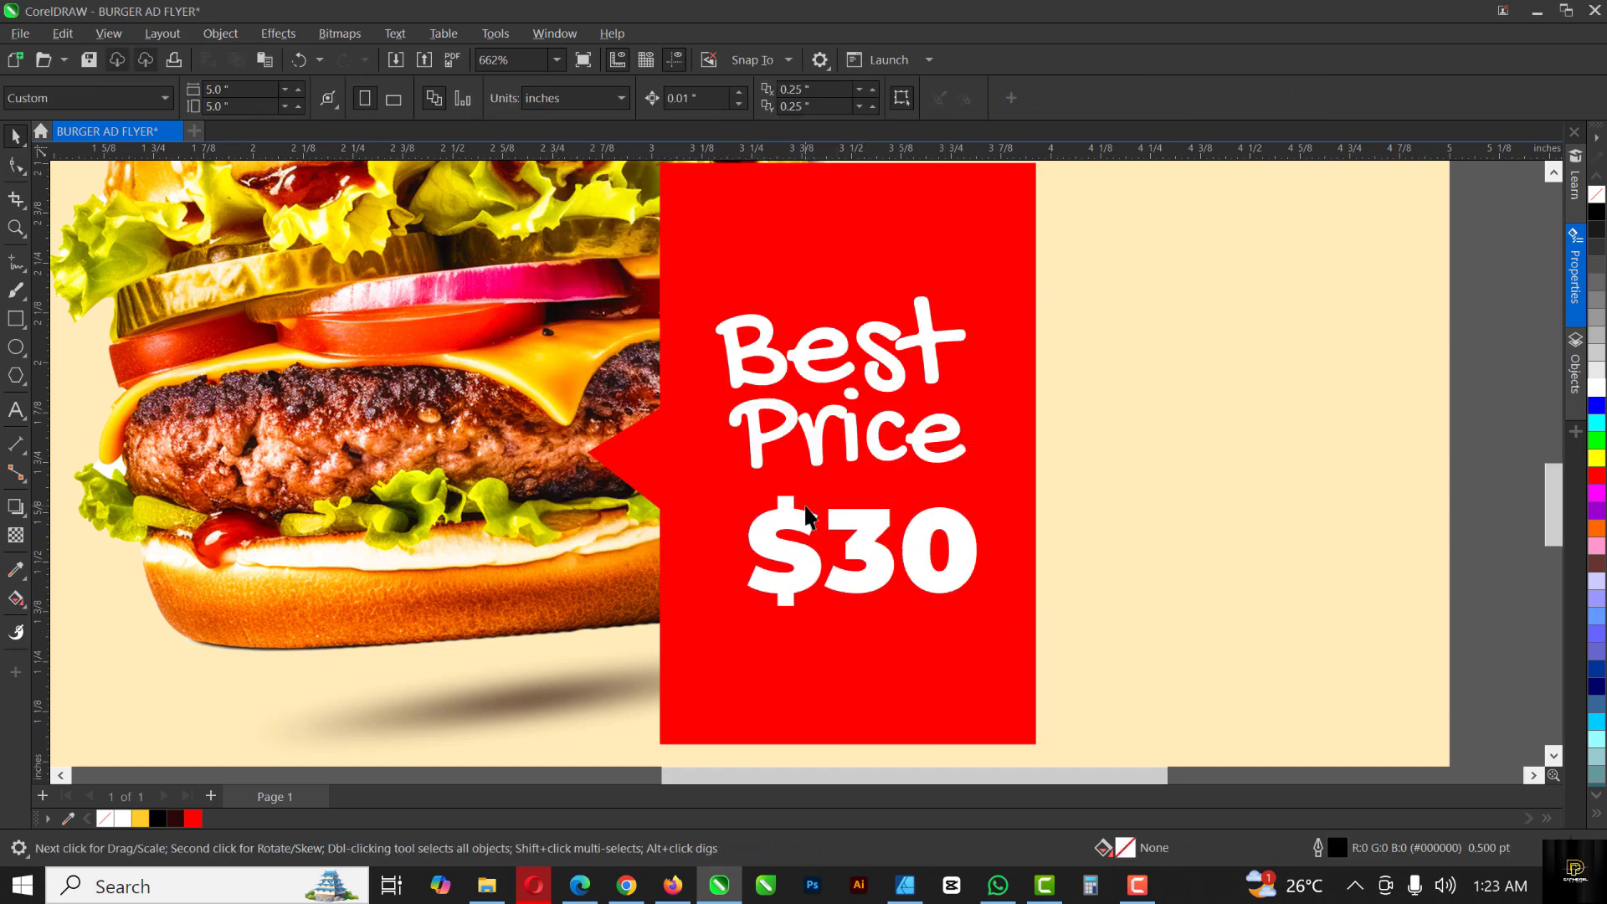
Step: Enlarge the two burgers and their shadow together to about 110 %, making the set about 2.469 × 2.844 inches
{"action": "key", "text": "F4"}
{"action": "left_click", "coordinate": [812, 360]}
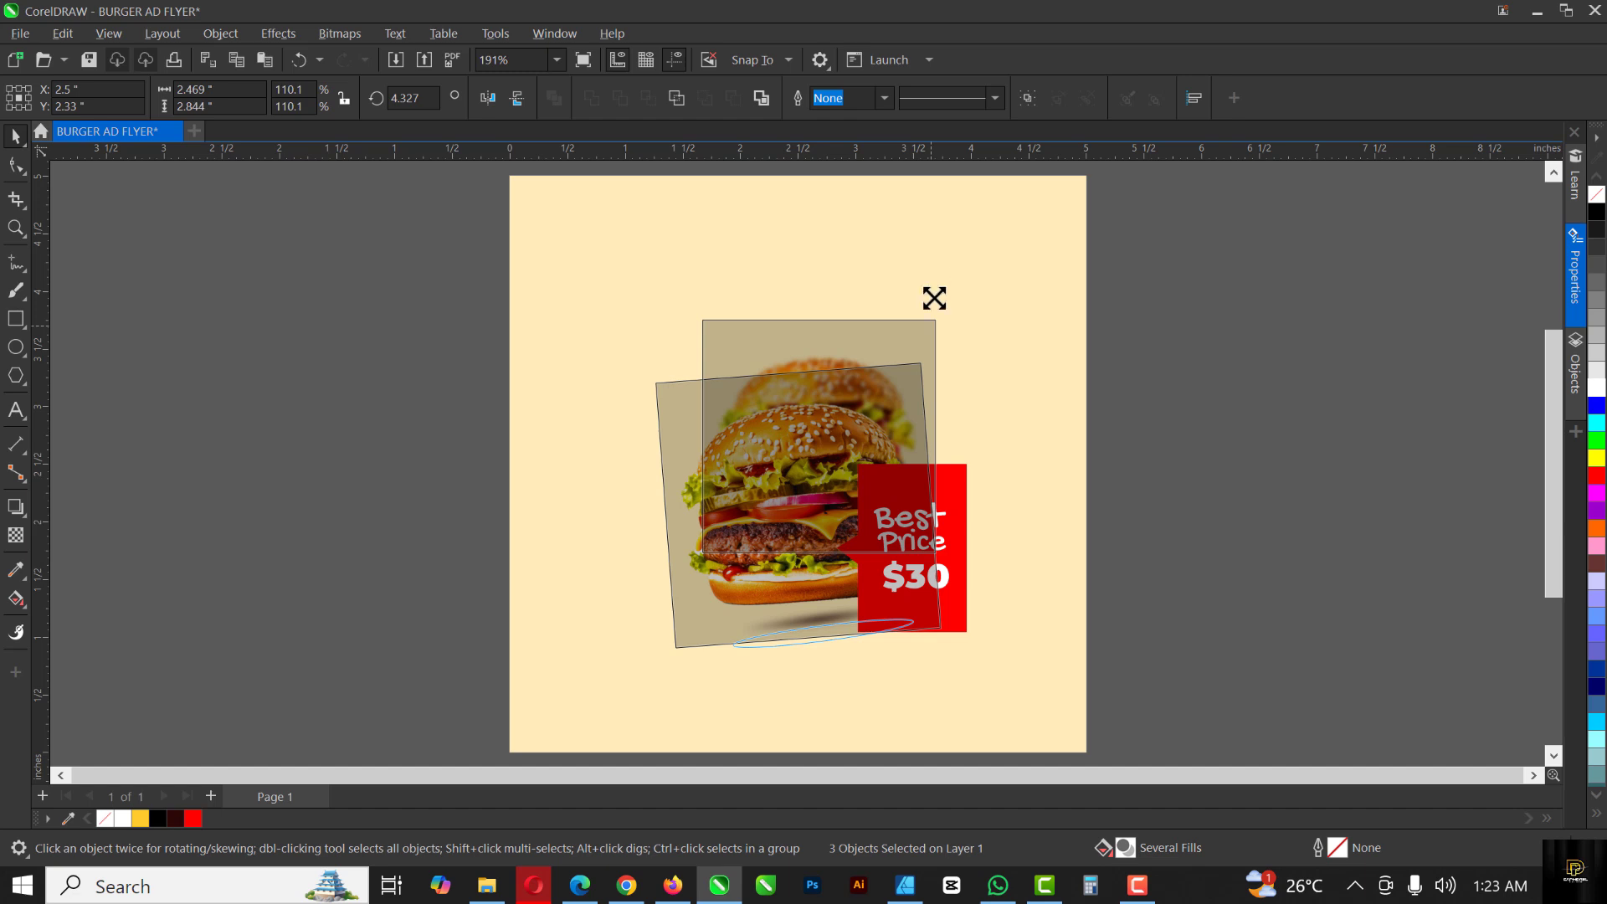
{"action": "left_click_drag", "start_coordinate": [933, 294], "coordinate": [926, 313]}
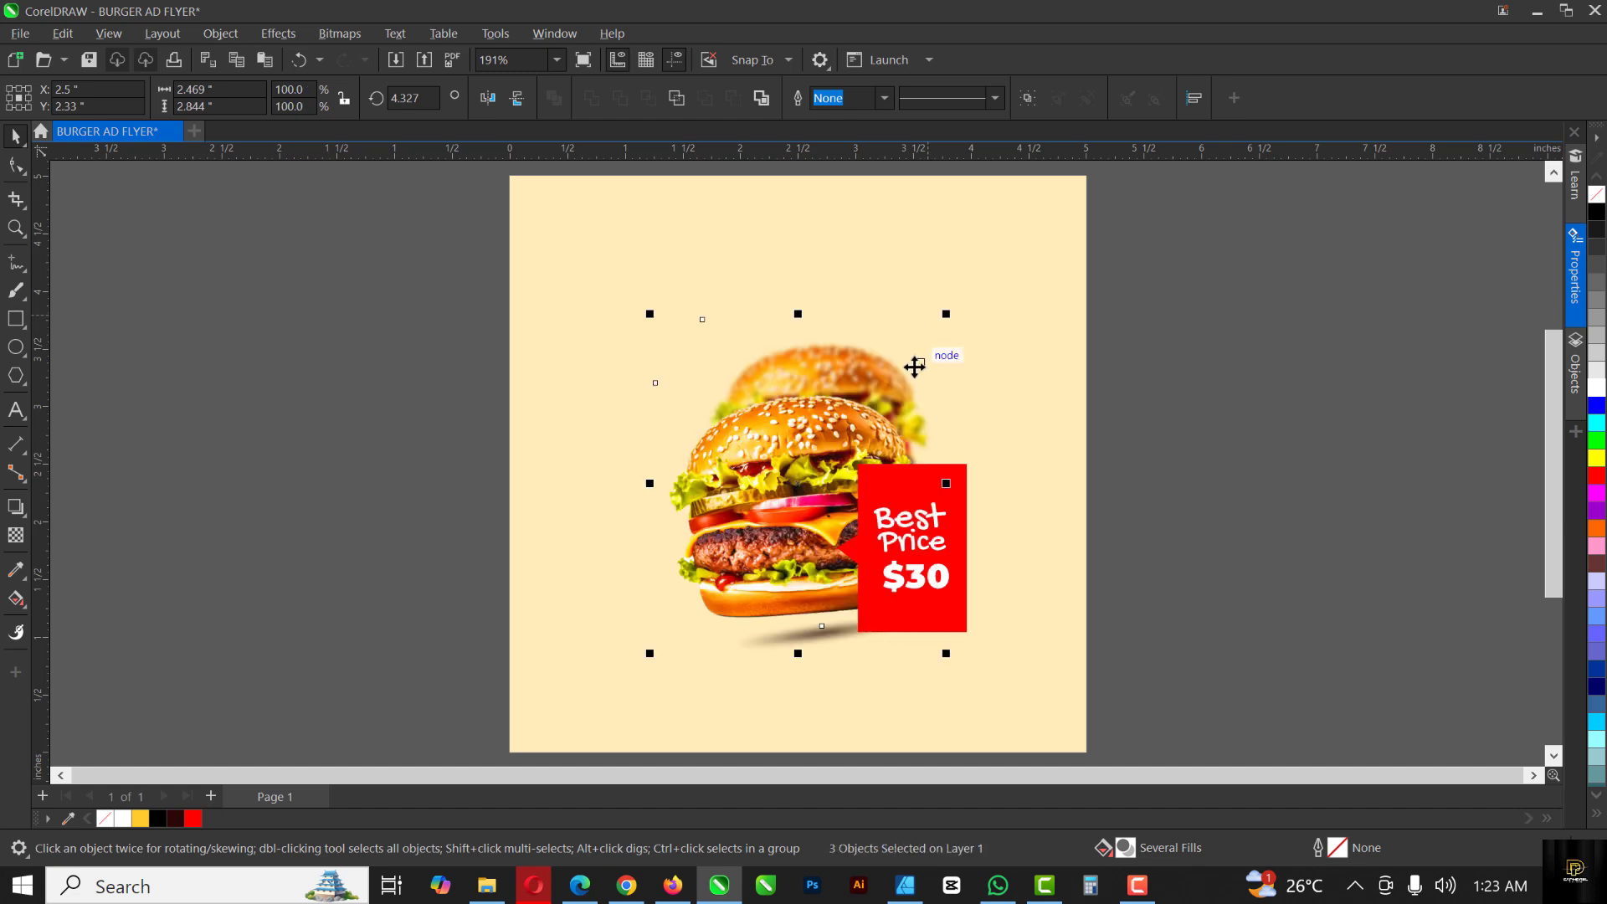
Step: Move the burgers, shadow and red price tag with its text together slightly left, to about X 2.438 inches
{"action": "scroll", "coordinate": [897, 355], "scroll_direction": "down", "scroll_amount": 1}
{"action": "left_click", "coordinate": [1166, 450]}
{"action": "left_click_drag", "start_coordinate": [616, 627], "coordinate": [623, 655]}
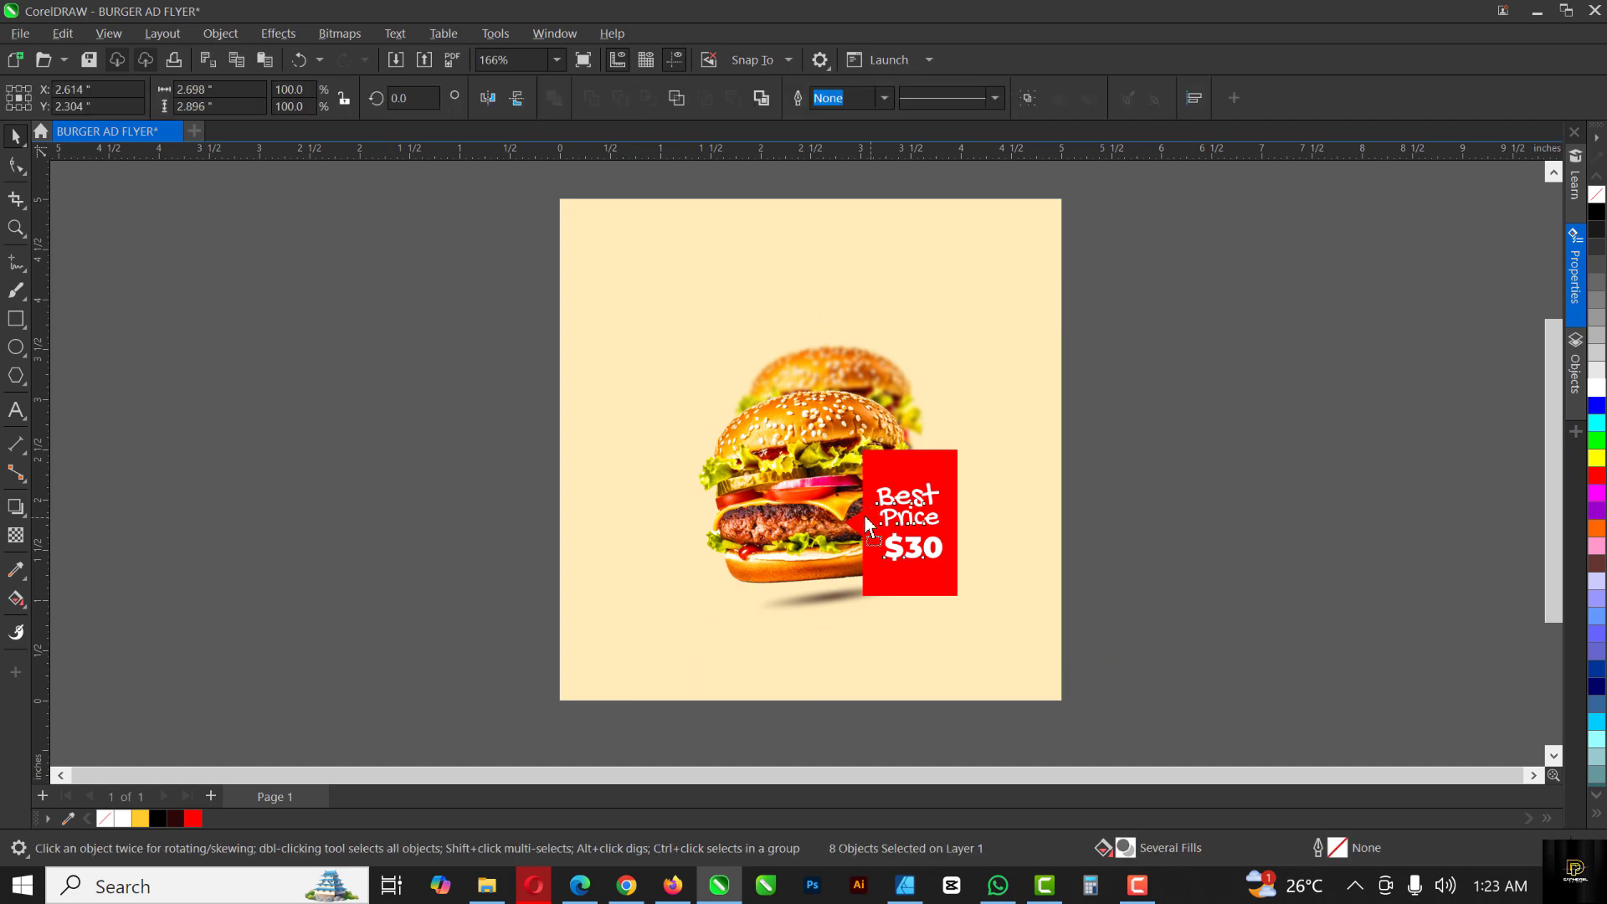
{"action": "mouse_move", "coordinate": [860, 526]}
{"action": "left_mouse_down"}
{"action": "mouse_move", "coordinate": [846, 469]}
{"action": "mouse_move", "coordinate": [841, 526]}
{"action": "left_mouse_up"}
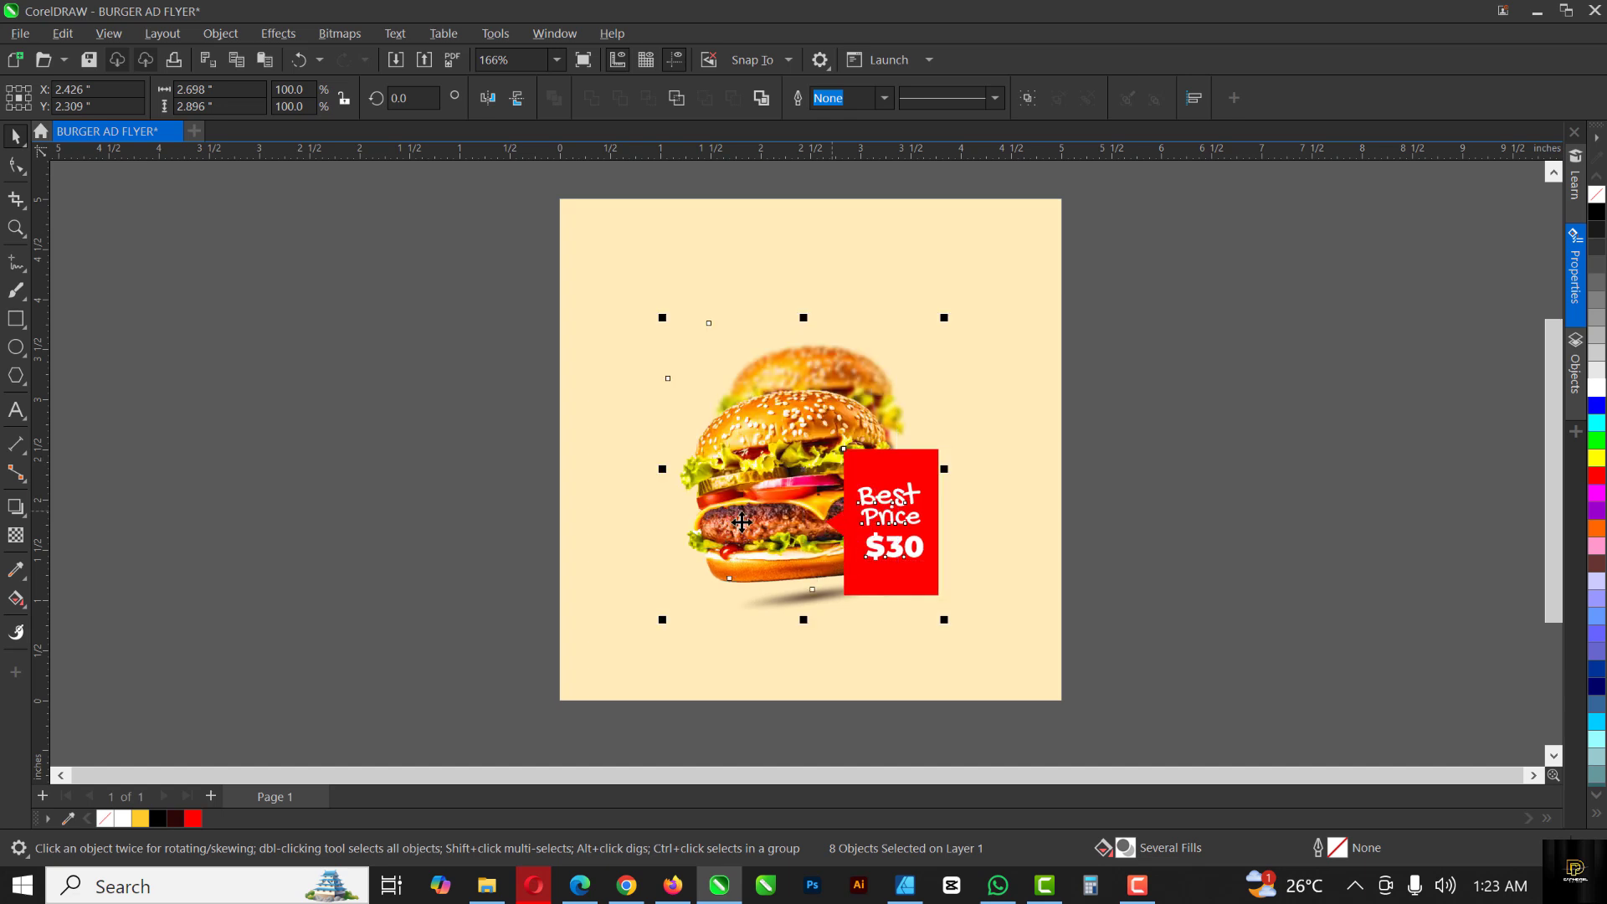
{"action": "key", "text": "ctrl+z"}
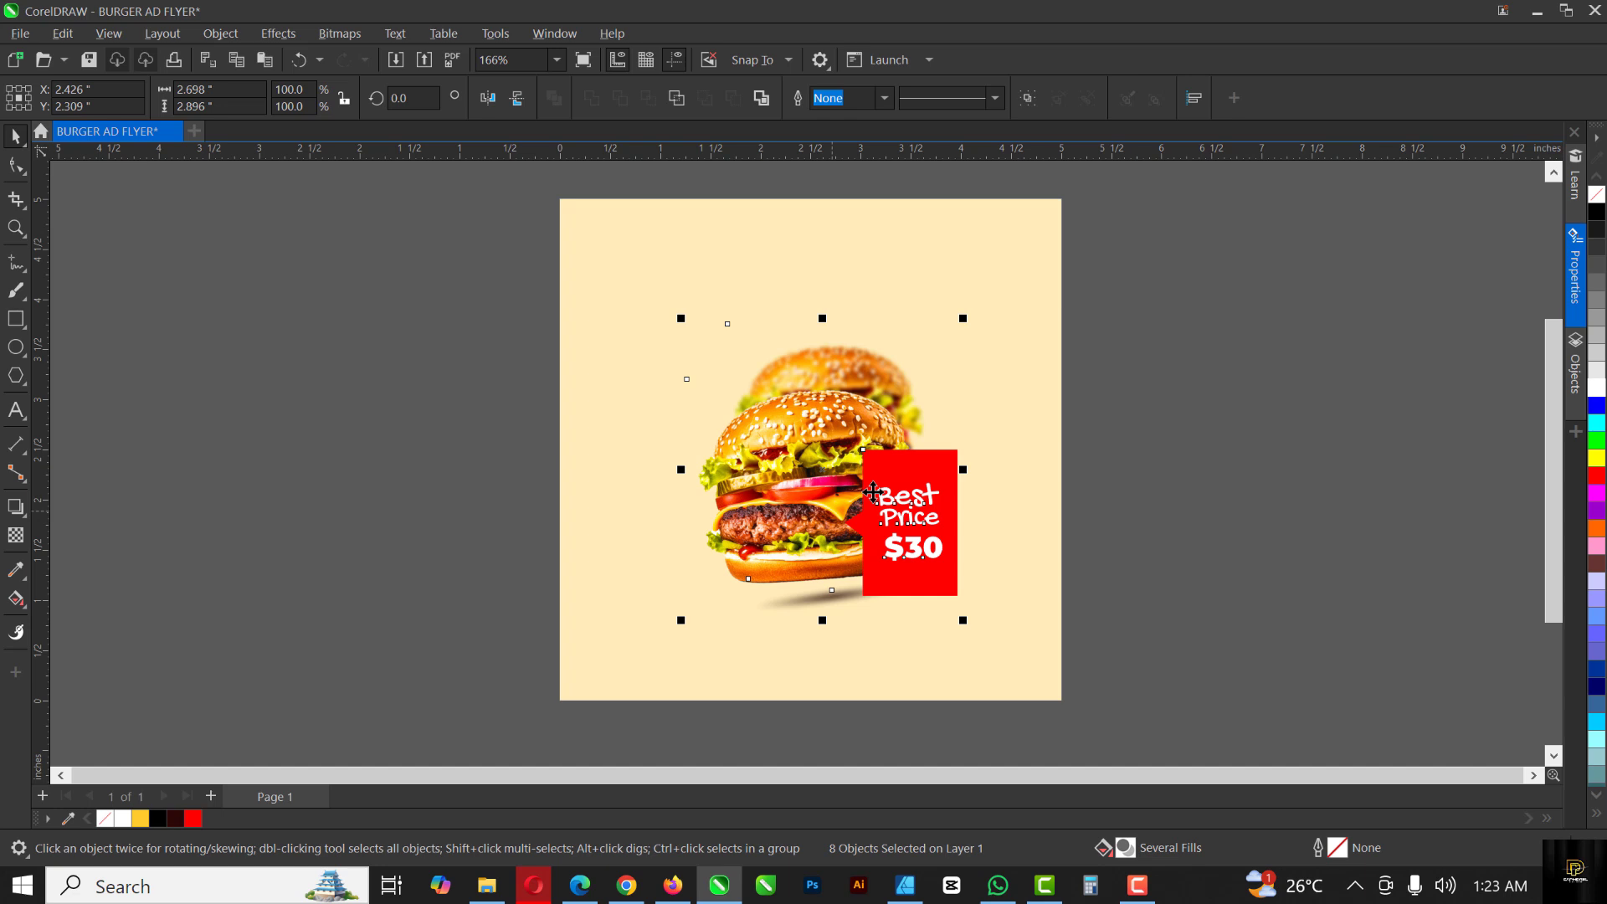
{"action": "left_click_drag", "start_coordinate": [868, 497], "coordinate": [857, 500]}
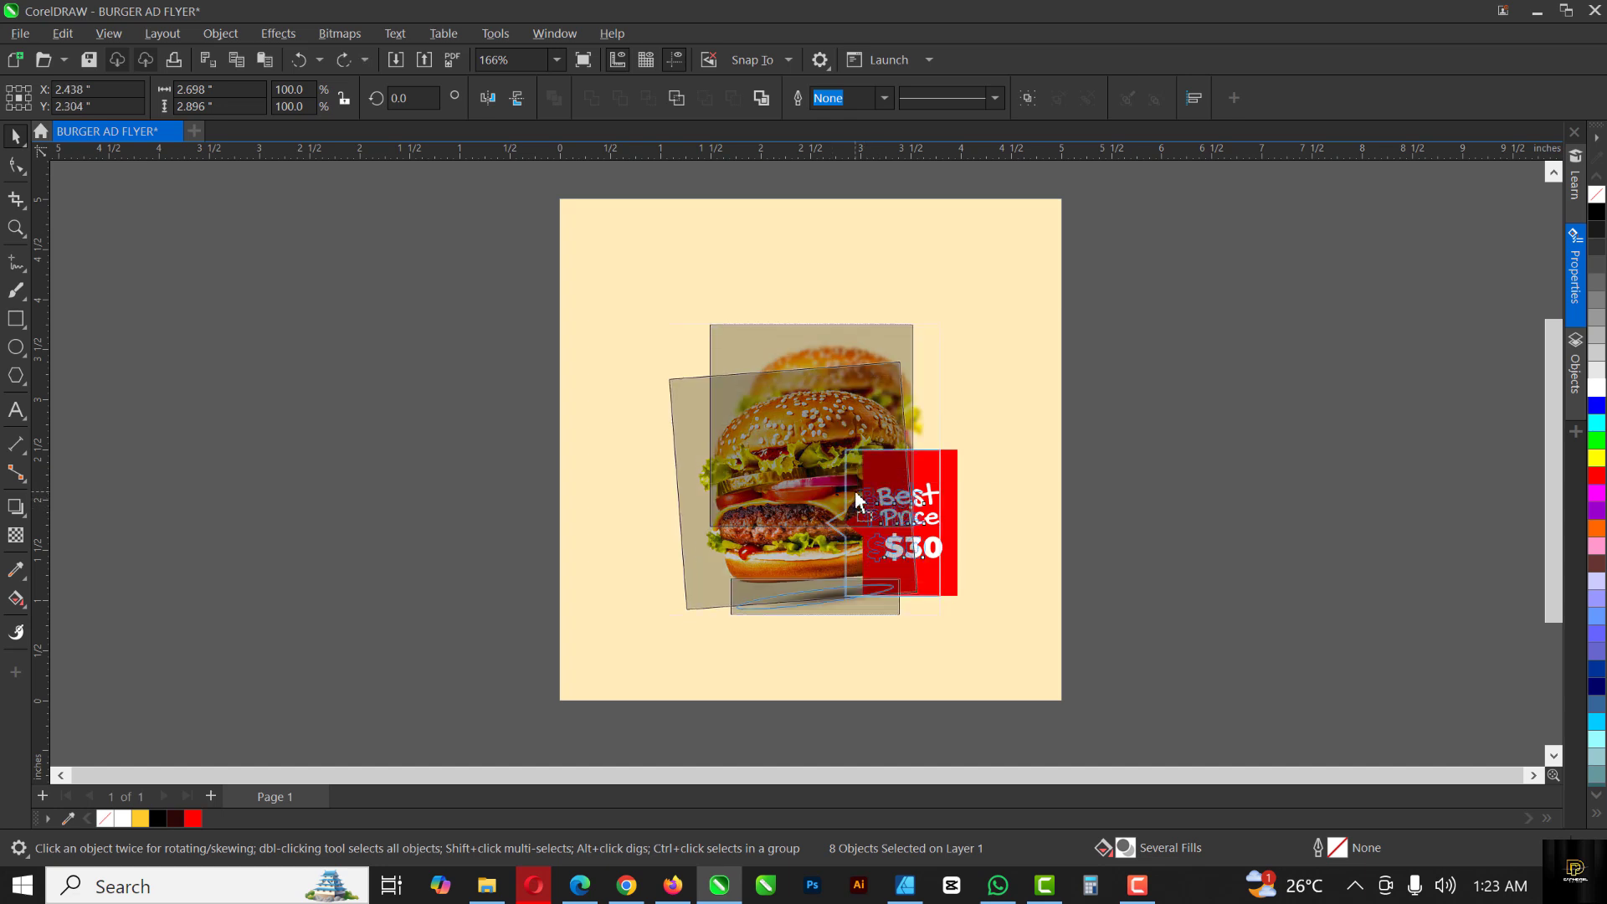
{"action": "key", "text": "Escape"}
{"action": "left_click", "coordinate": [1188, 491]}
{"action": "left_click", "coordinate": [15, 164]}
{"action": "scroll", "coordinate": [922, 477], "scroll_direction": "up", "scroll_amount": 1}
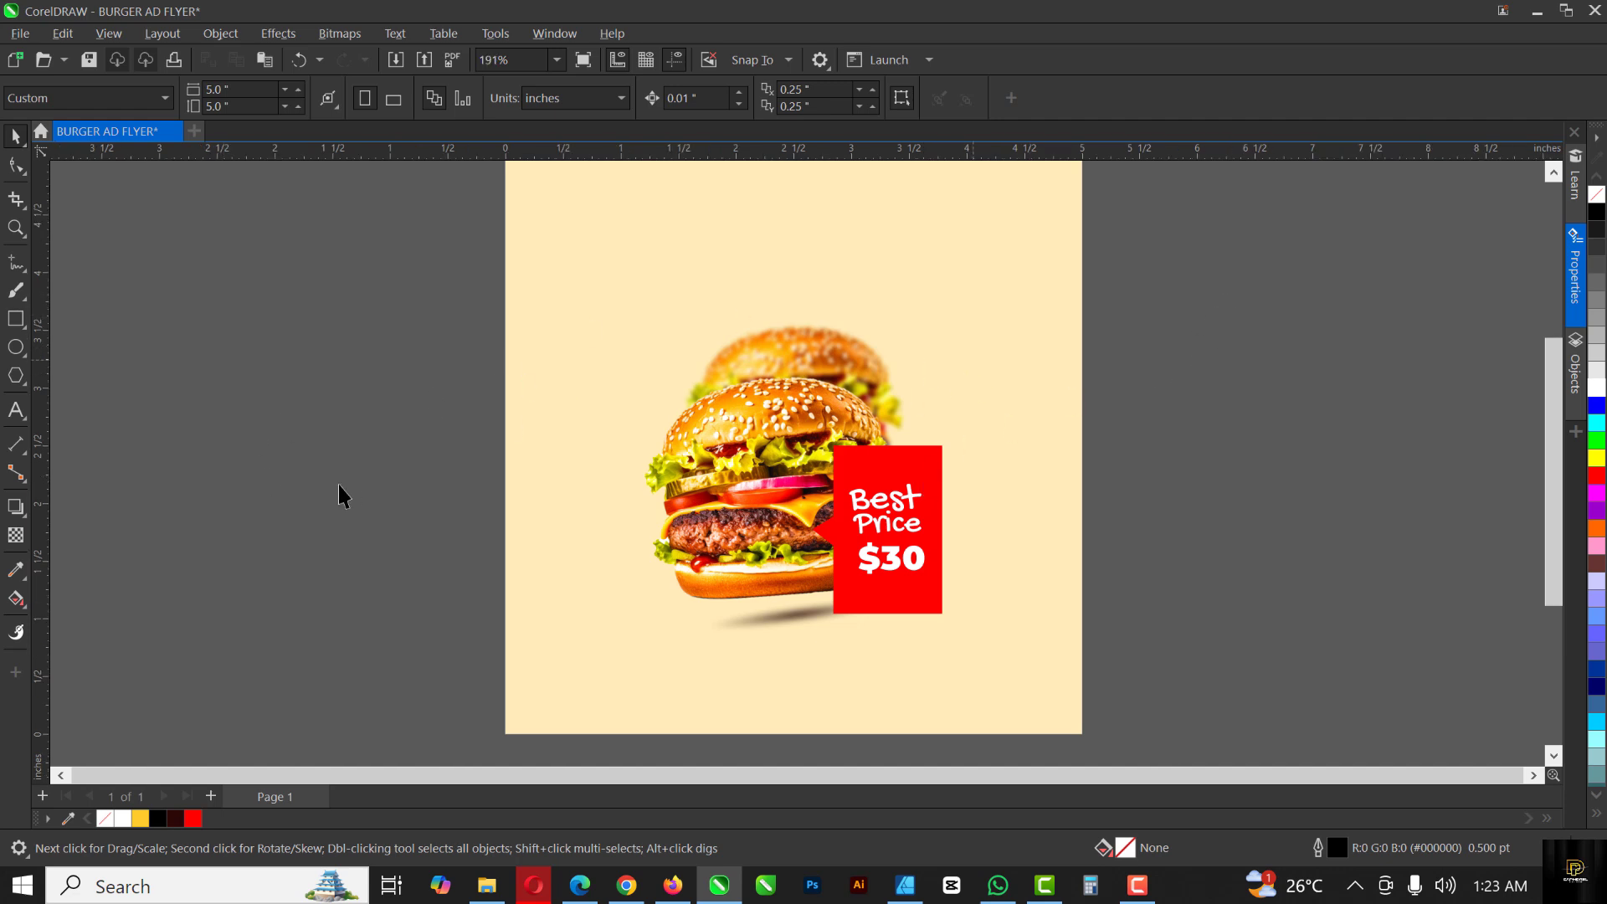
Step: Switch to File Explorer and bring the HEADER file from the BURGER FLYER 2 folder onto the flyer above the burgers
{"action": "left_click", "coordinate": [780, 390]}
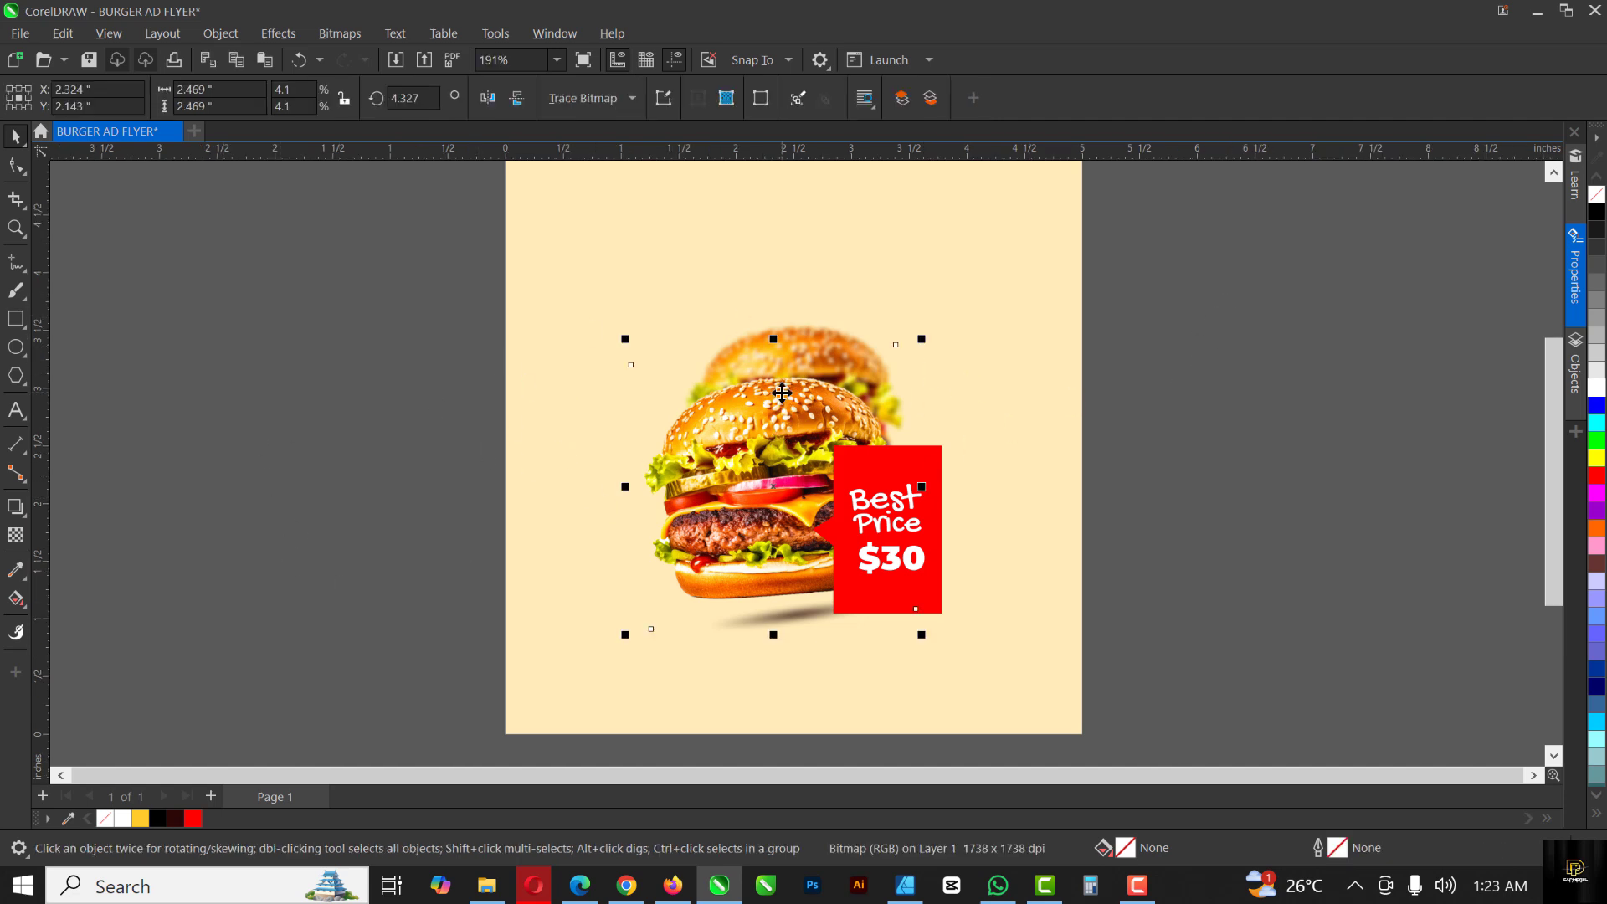
{"action": "left_click", "coordinate": [488, 886]}
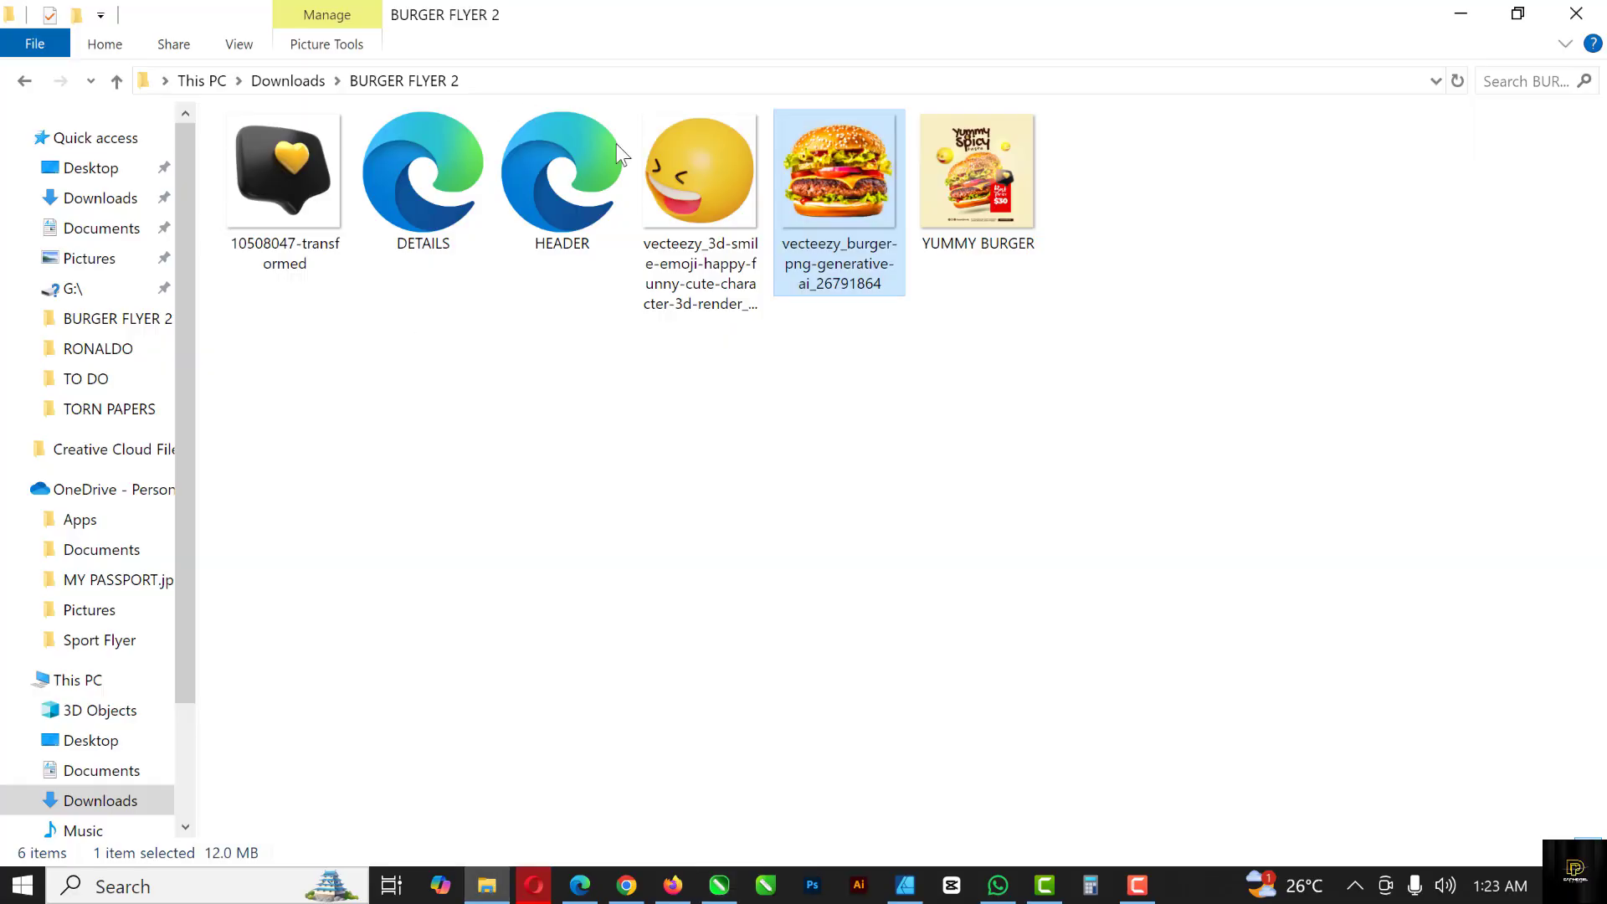
{"action": "left_click", "coordinate": [694, 179]}
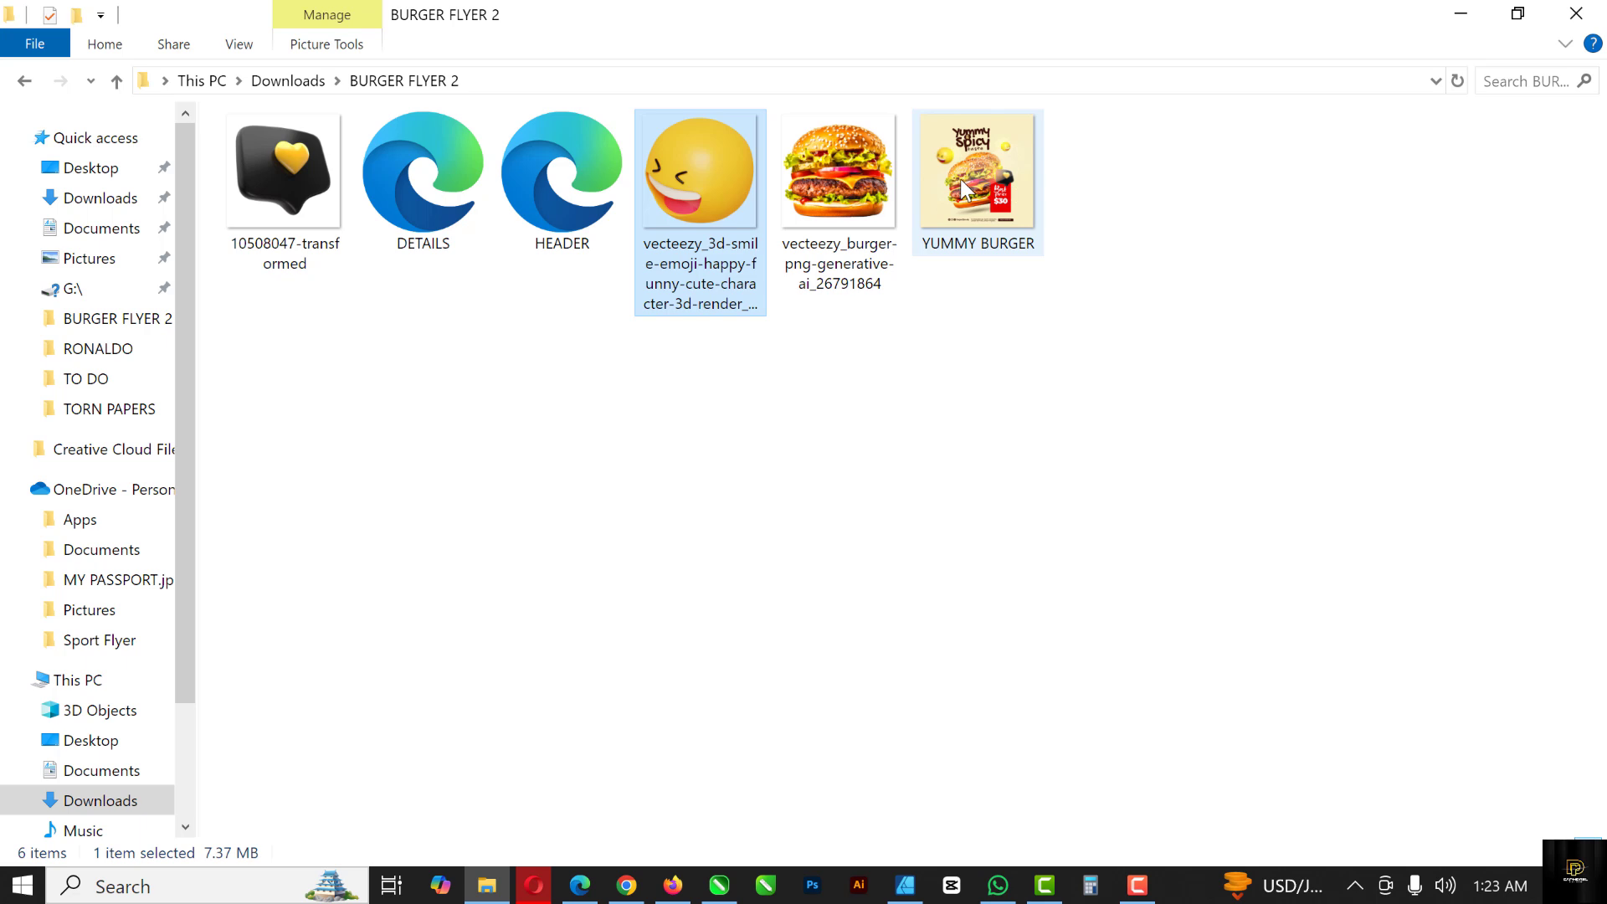
{"action": "left_click_drag", "start_coordinate": [563, 174], "coordinate": [790, 260]}
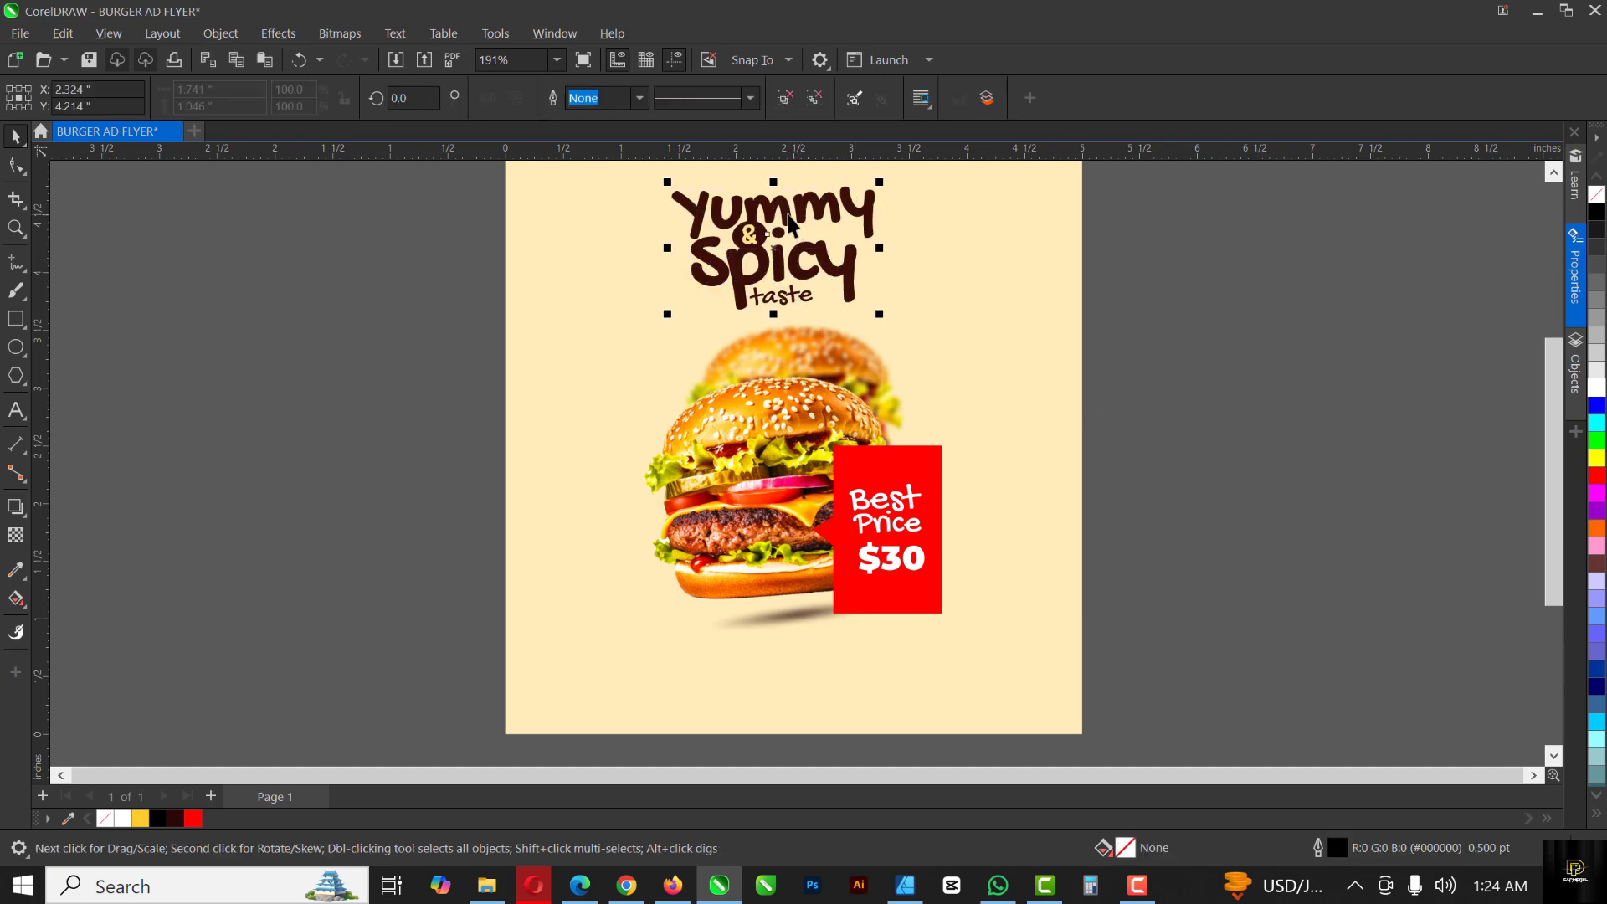
Step: Ungroup the "Yummy & Spicy taste" header completely and shift all its pieces slightly left to about X 2.271 inches
{"action": "left_click", "coordinate": [866, 219], "text": "ctrl"}
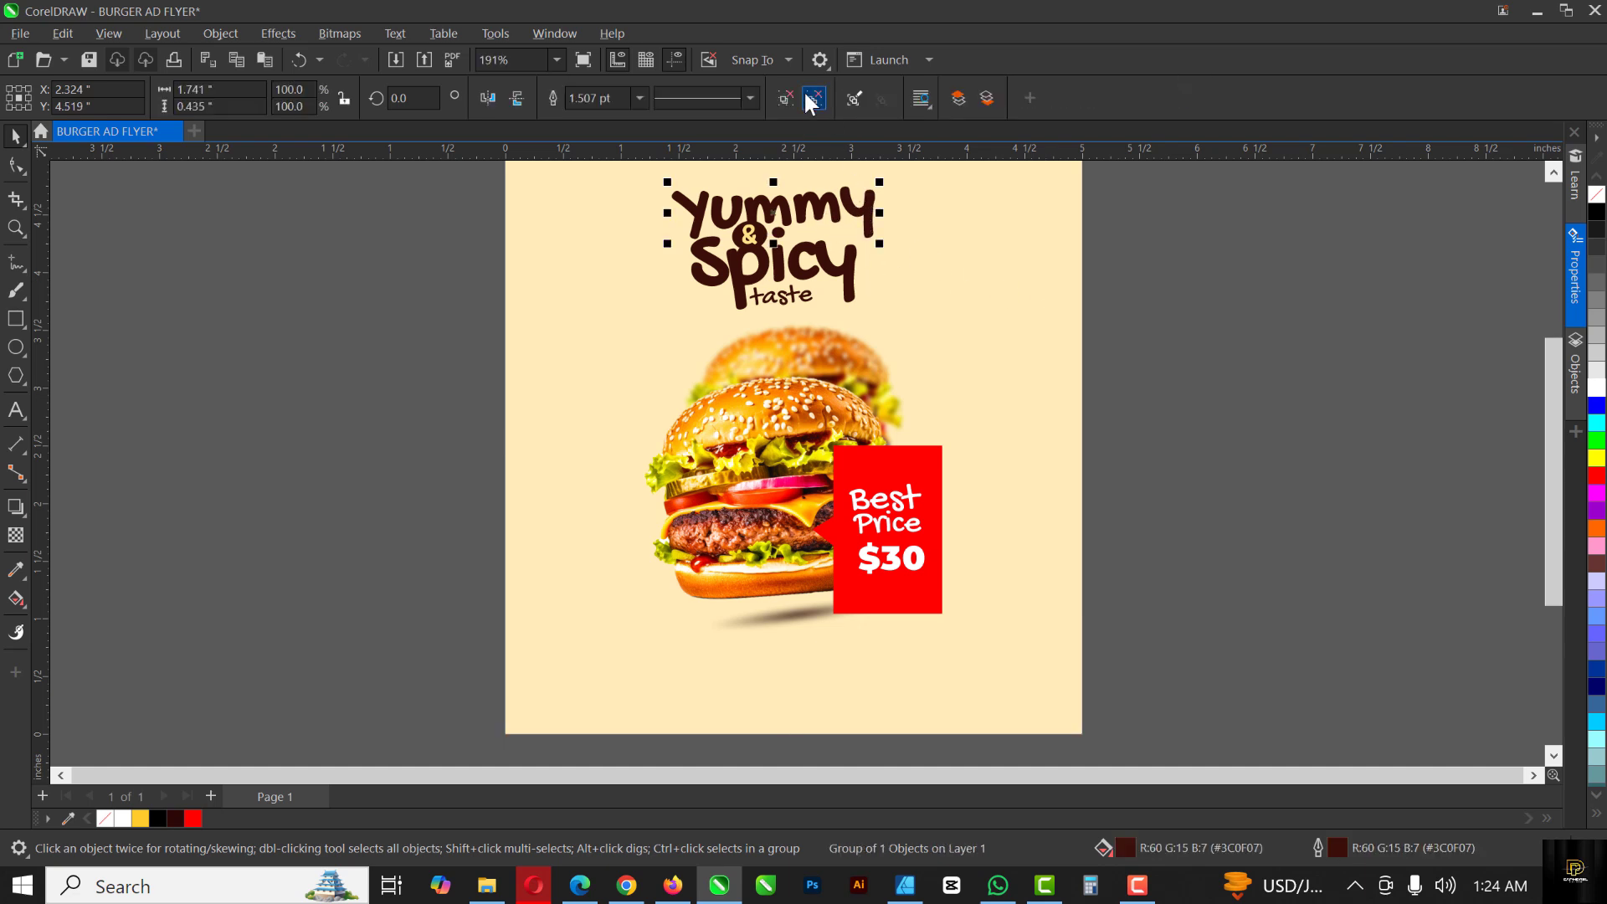
{"action": "left_click", "coordinate": [1155, 259]}
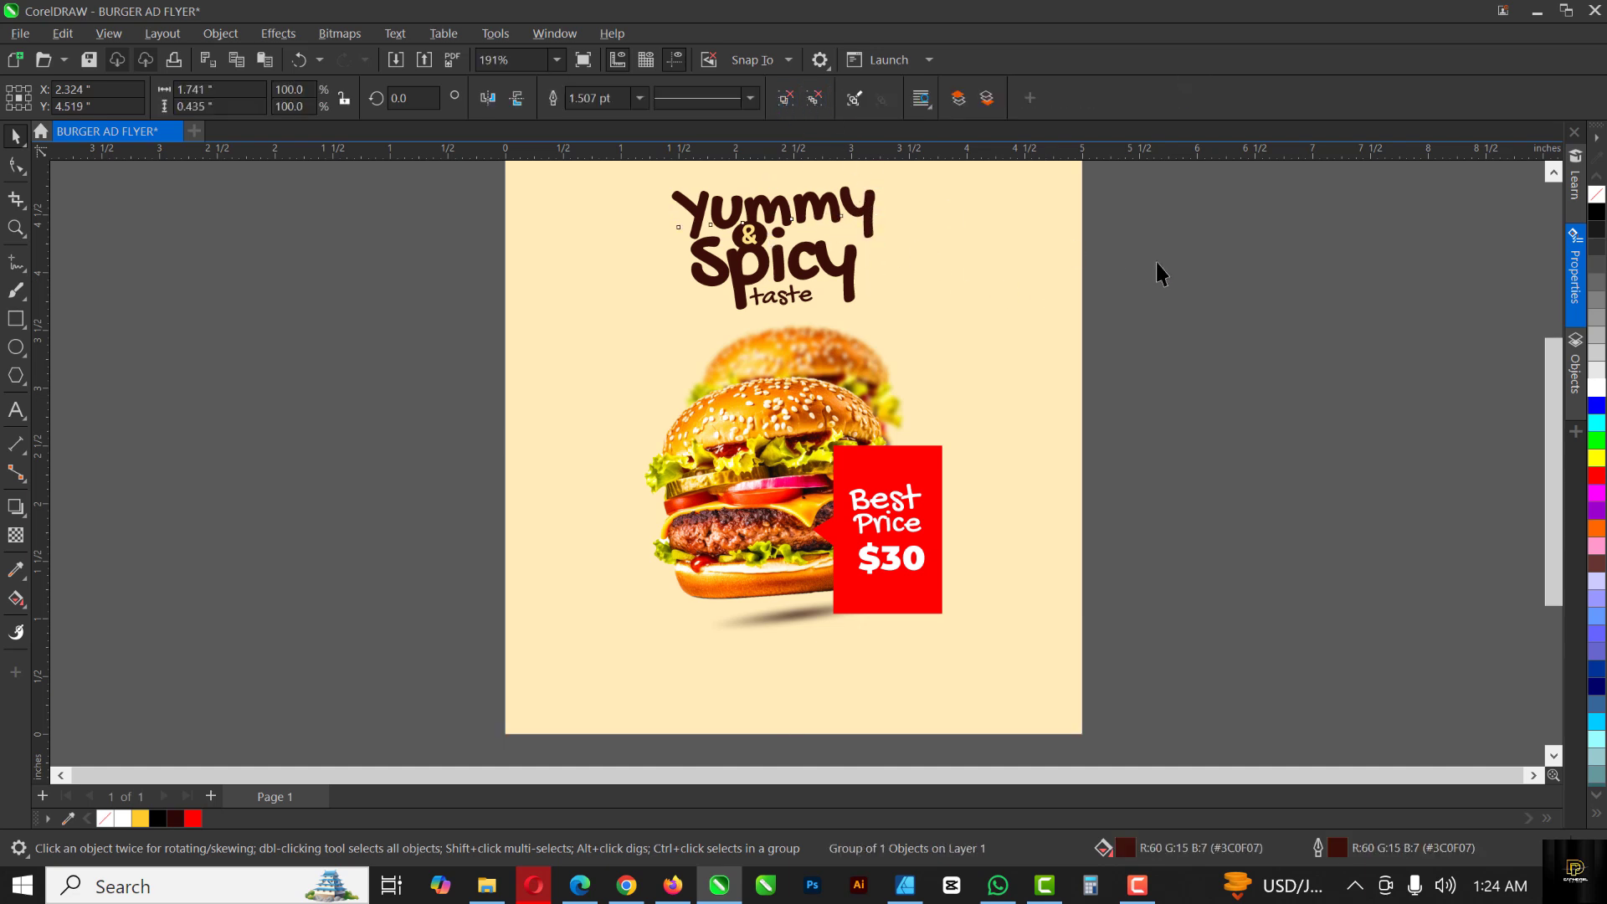
{"action": "left_click", "coordinate": [854, 215], "text": "ctrl"}
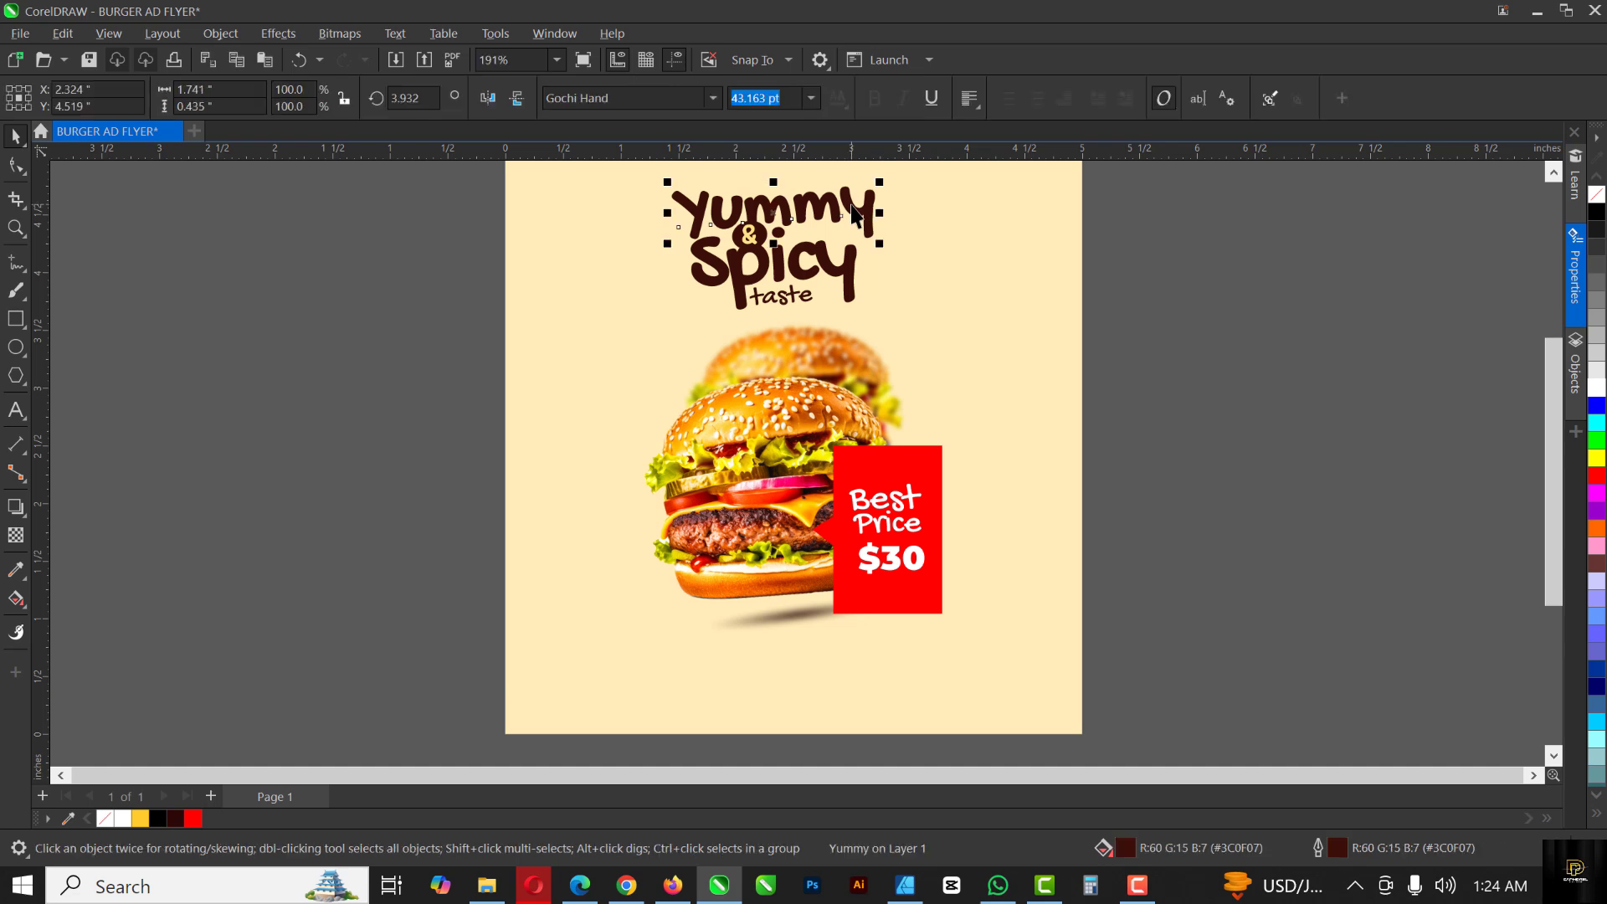
{"action": "left_click", "coordinate": [845, 276], "text": "ctrl"}
{"action": "key", "text": "Escape"}
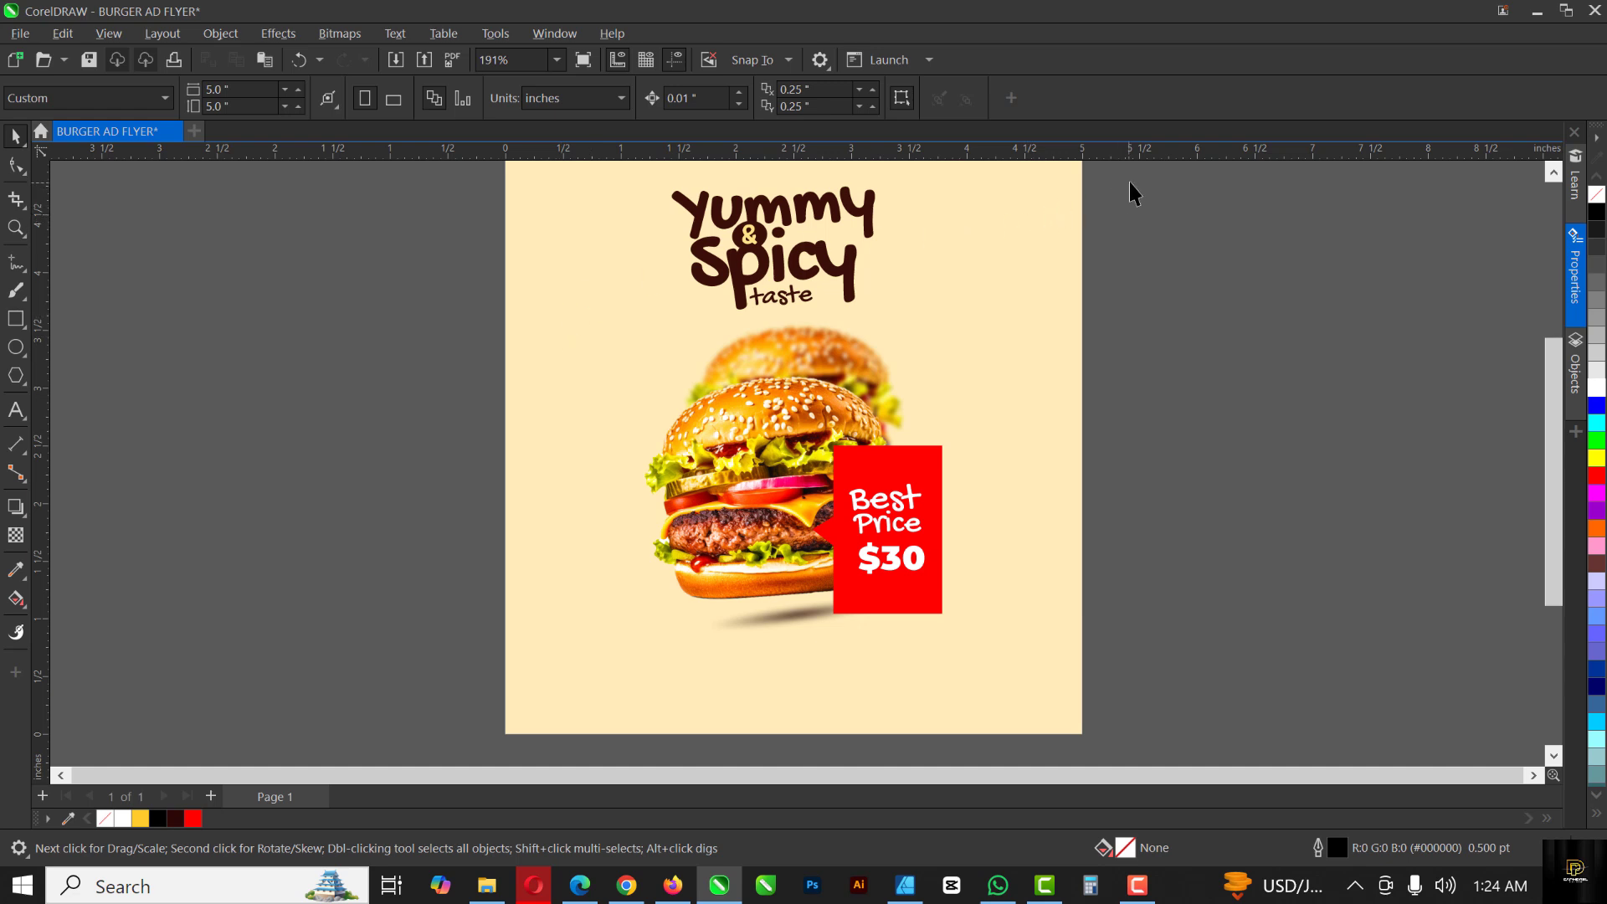
{"action": "left_click_drag", "start_coordinate": [582, 363], "coordinate": [583, 364]}
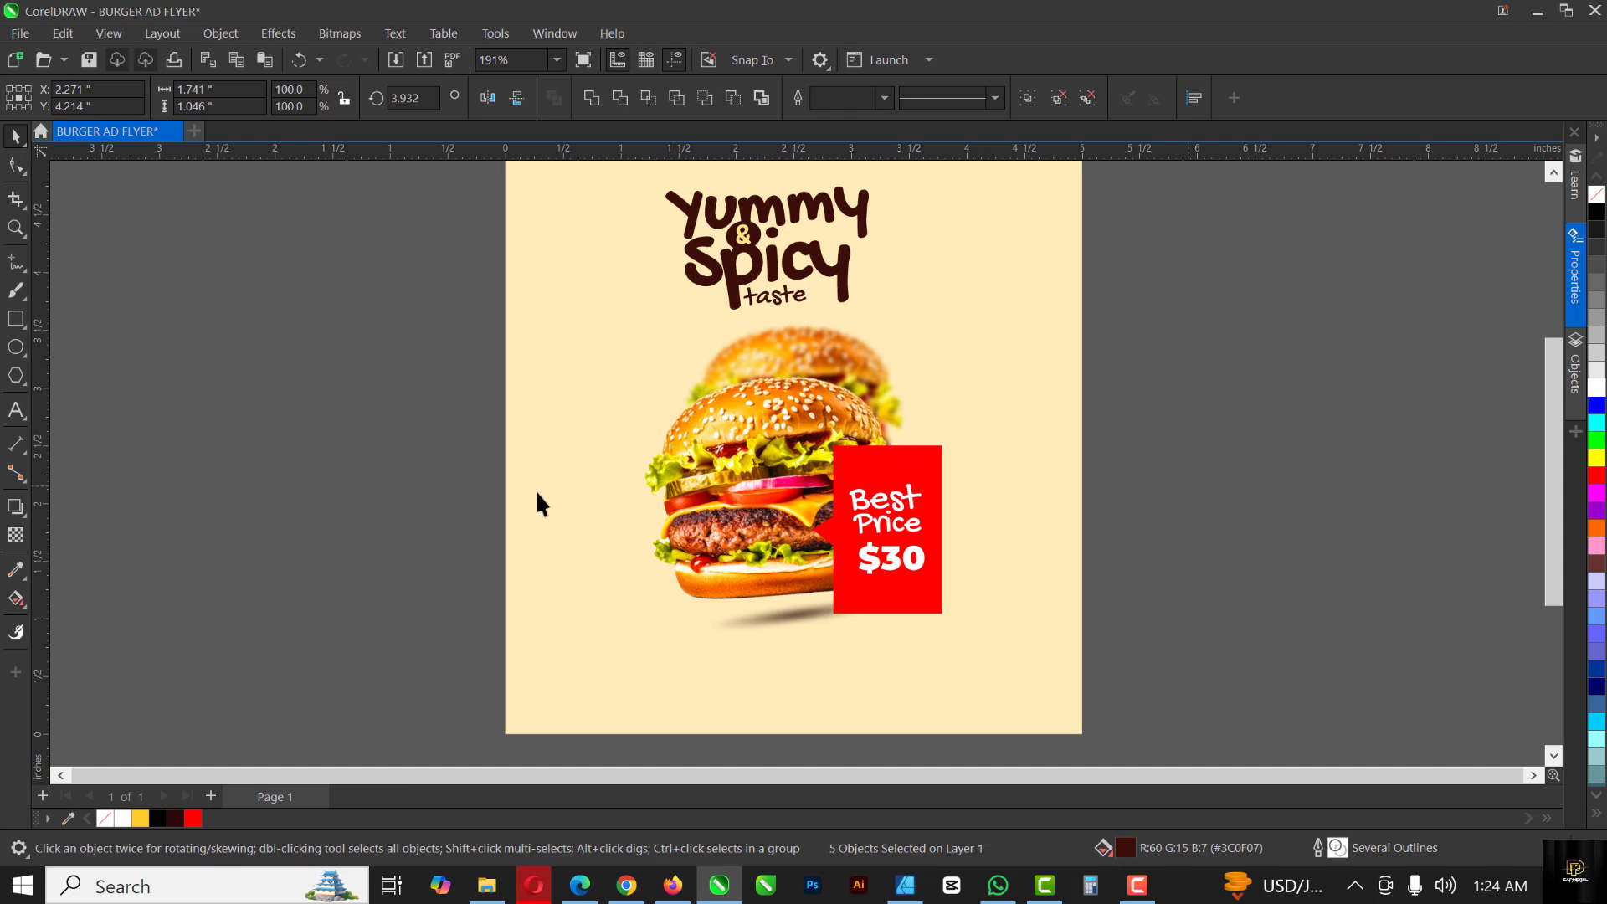
Step: Switch to File Explorer, bring the 3D smile emoji image from the BURGER FLYER 2 folder onto the flyer, and size it to 5 × 5 inches
{"action": "key", "text": "Escape"}
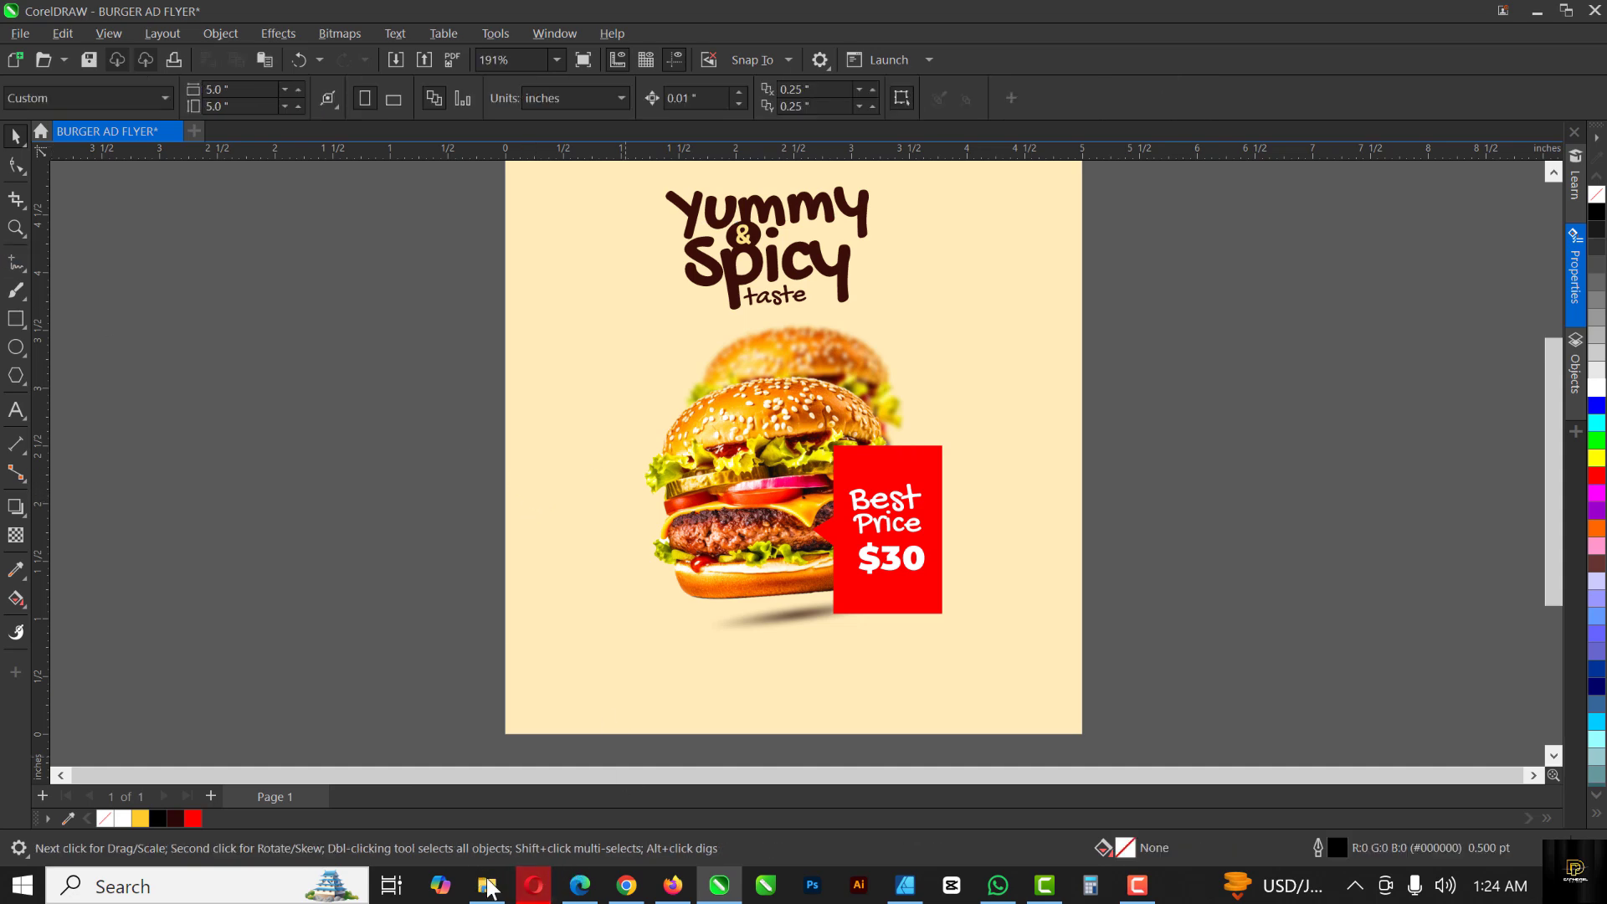
{"action": "mouse_move", "coordinate": [488, 888]}
{"action": "left_click", "coordinate": [453, 831]}
{"action": "left_click_drag", "start_coordinate": [715, 172], "coordinate": [362, 358]}
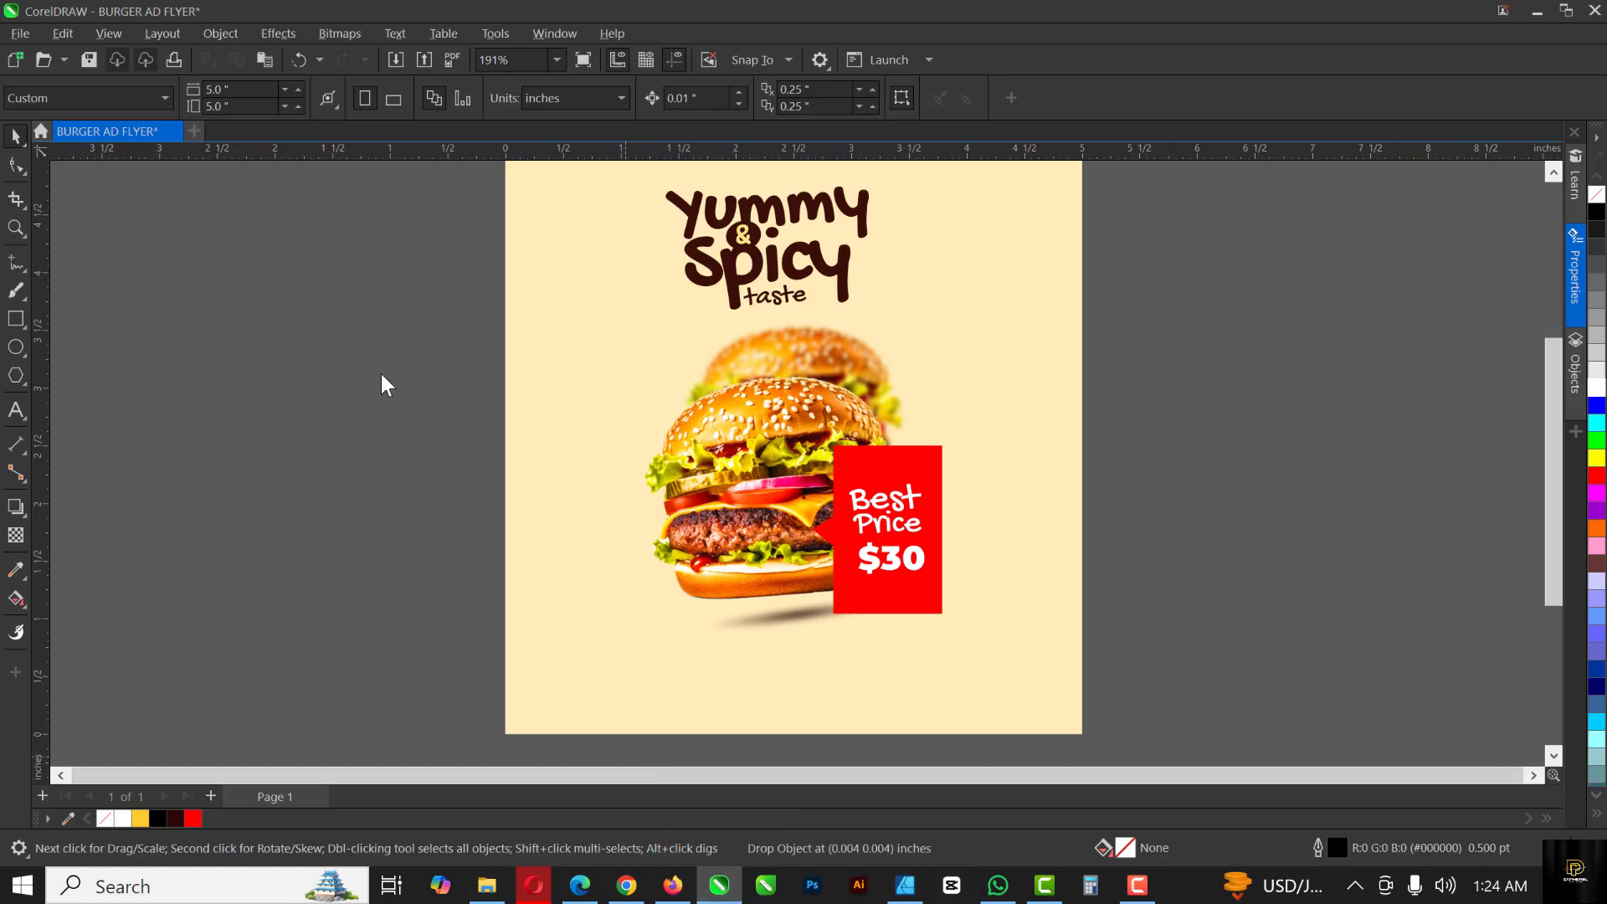
{"action": "scroll", "coordinate": [544, 410], "scroll_direction": "down", "scroll_amount": 4}
{"action": "double_click", "coordinate": [210, 89]}
{"action": "type", "text": "5"}
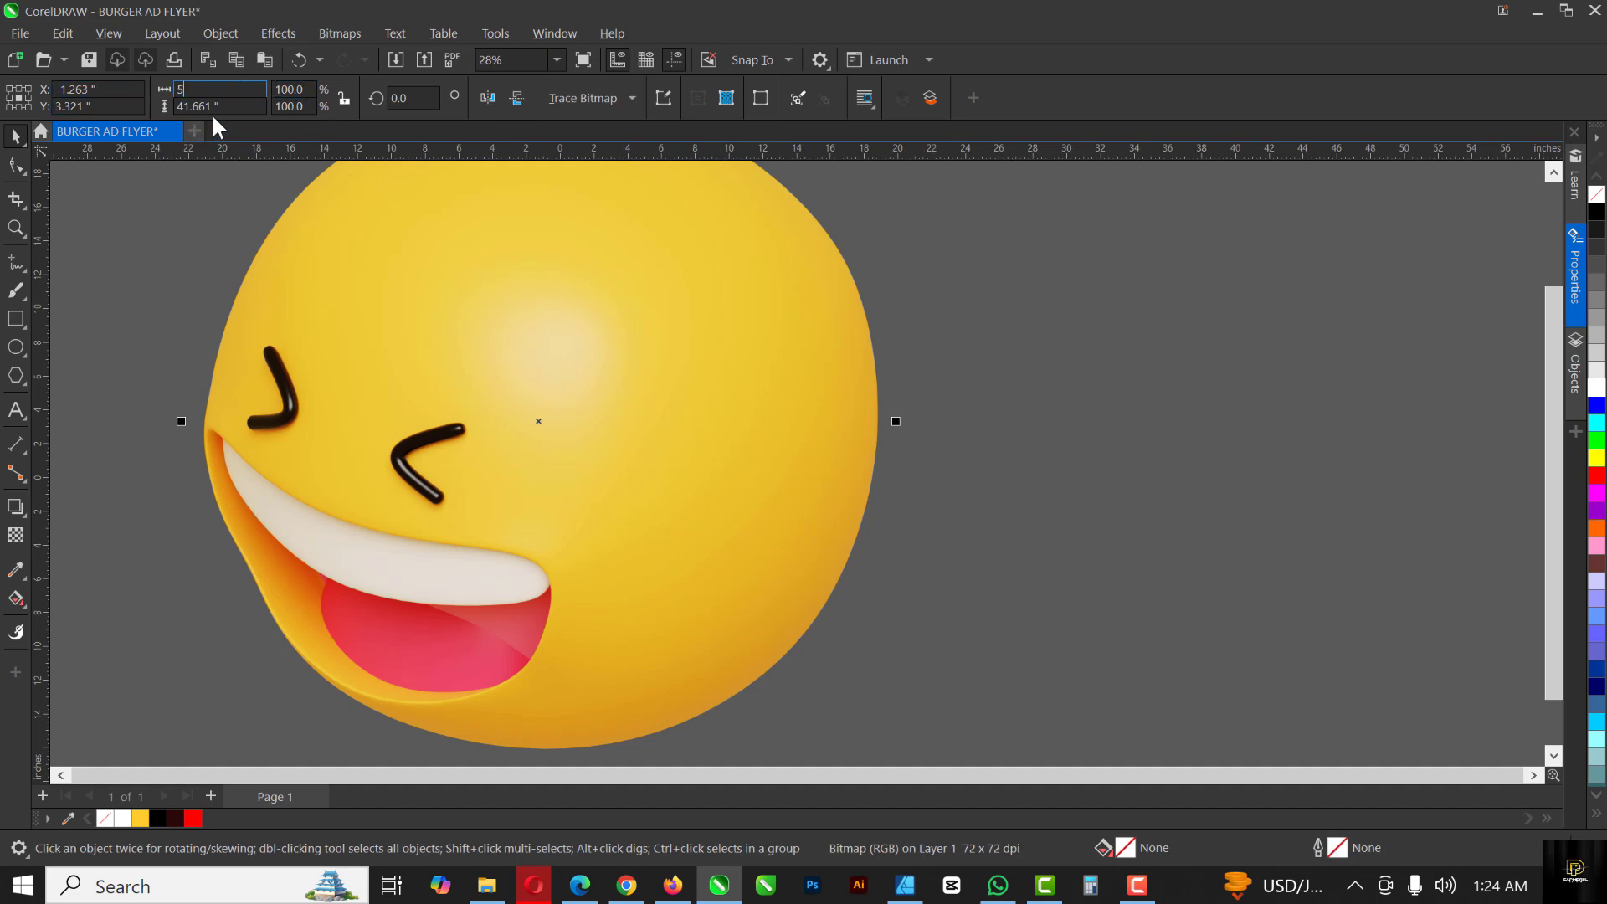
{"action": "key", "text": "Return"}
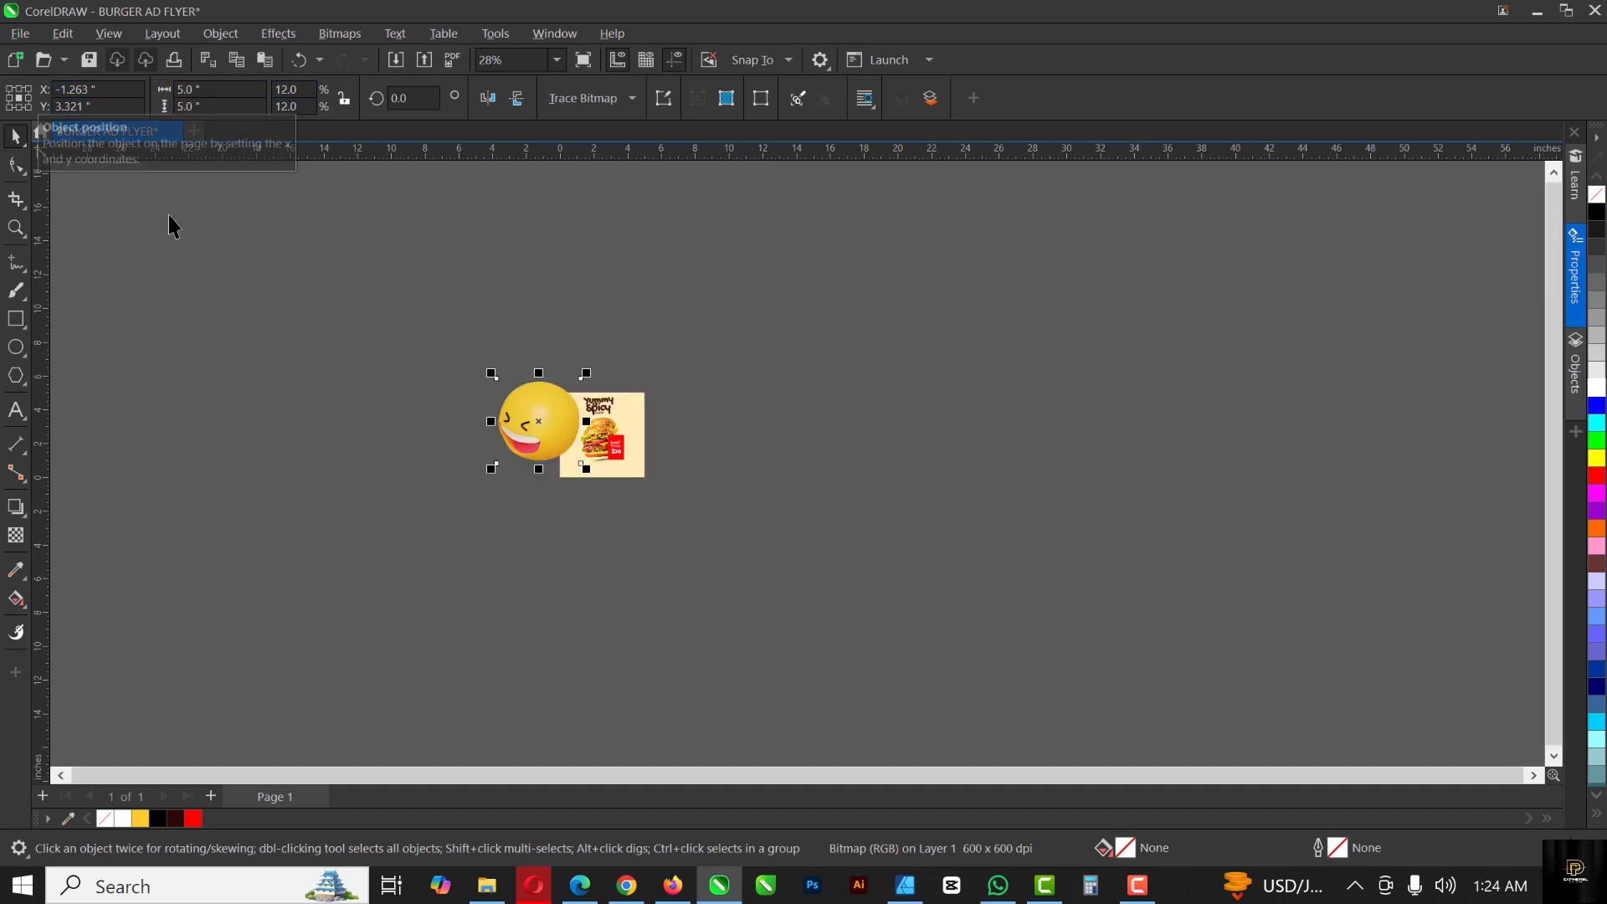
Step: Shrink the laughing emoji to about 0.73 × 0.73 inches and place it left of the burgers, at about X 0.948, Y 3.321 inches
{"action": "scroll", "coordinate": [556, 422], "scroll_direction": "up", "scroll_amount": 3}
{"action": "scroll", "coordinate": [555, 393], "scroll_direction": "up", "scroll_amount": 2}
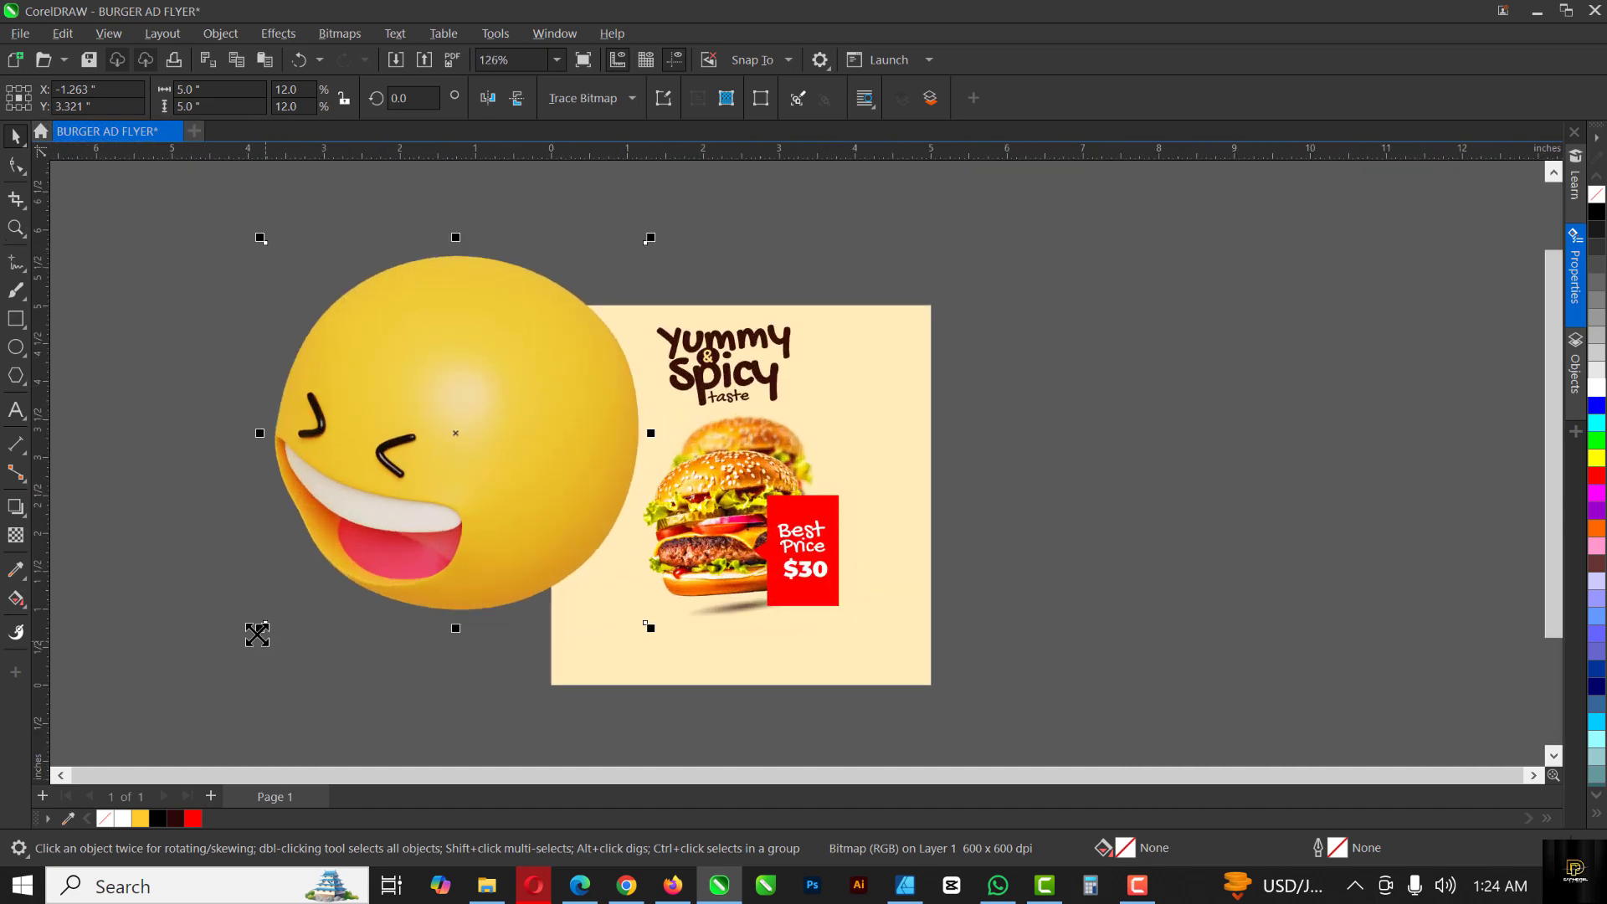
{"action": "left_click_drag", "start_coordinate": [264, 626], "coordinate": [394, 512]}
{"action": "left_click_drag", "start_coordinate": [456, 436], "coordinate": [618, 435]}
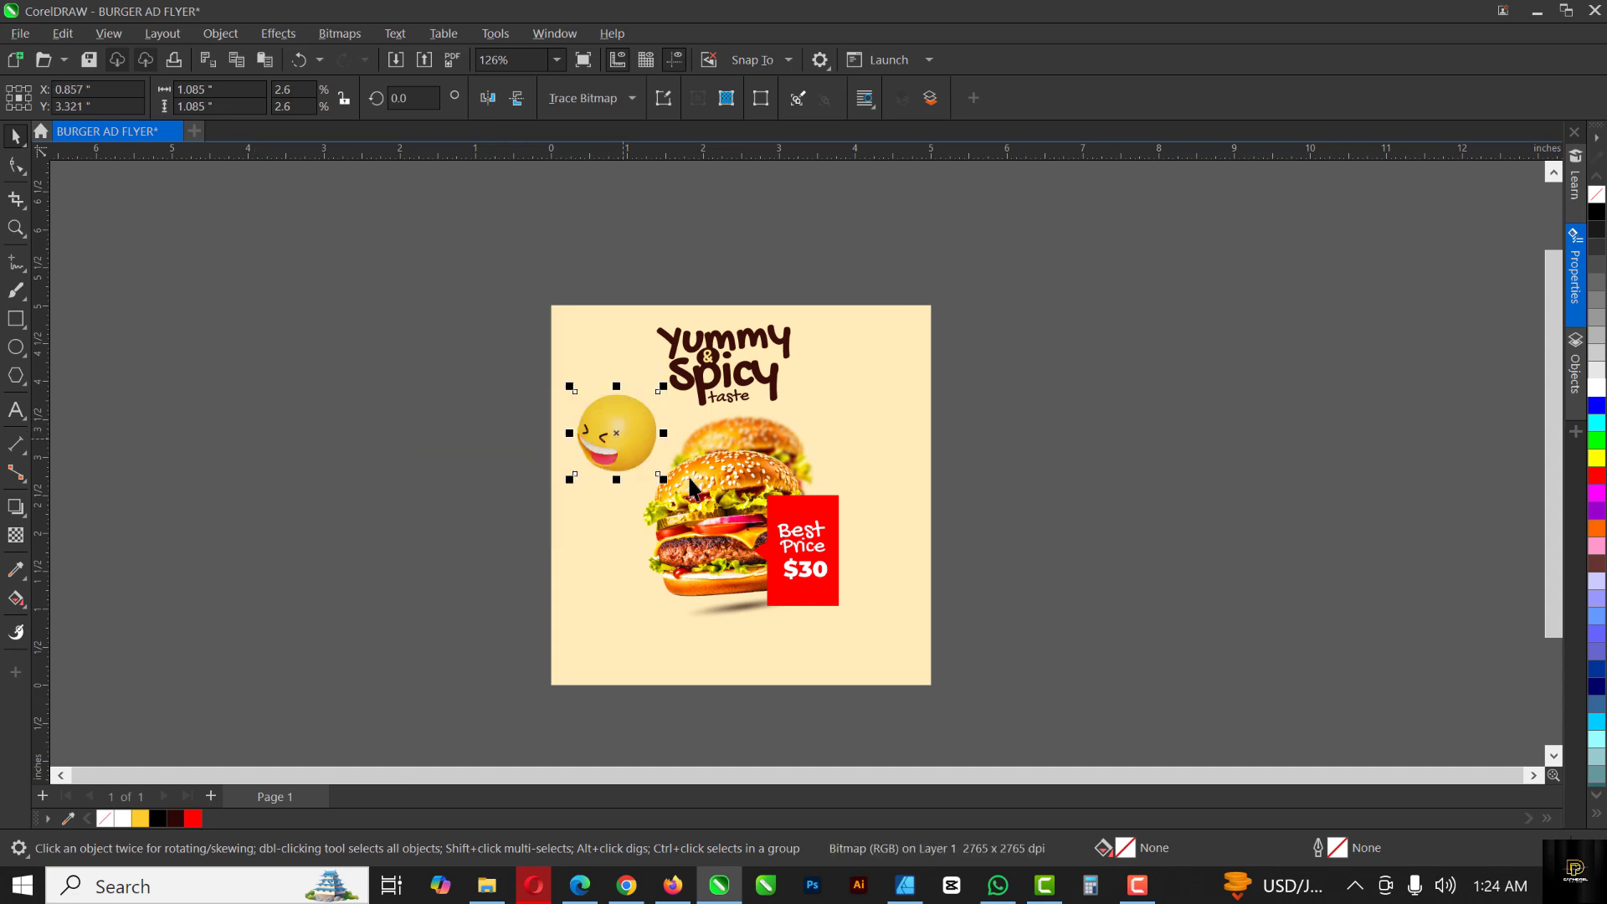
{"action": "scroll", "coordinate": [684, 503], "scroll_direction": "up", "scroll_amount": 3}
{"action": "left_click_drag", "start_coordinate": [664, 503], "coordinate": [648, 471]}
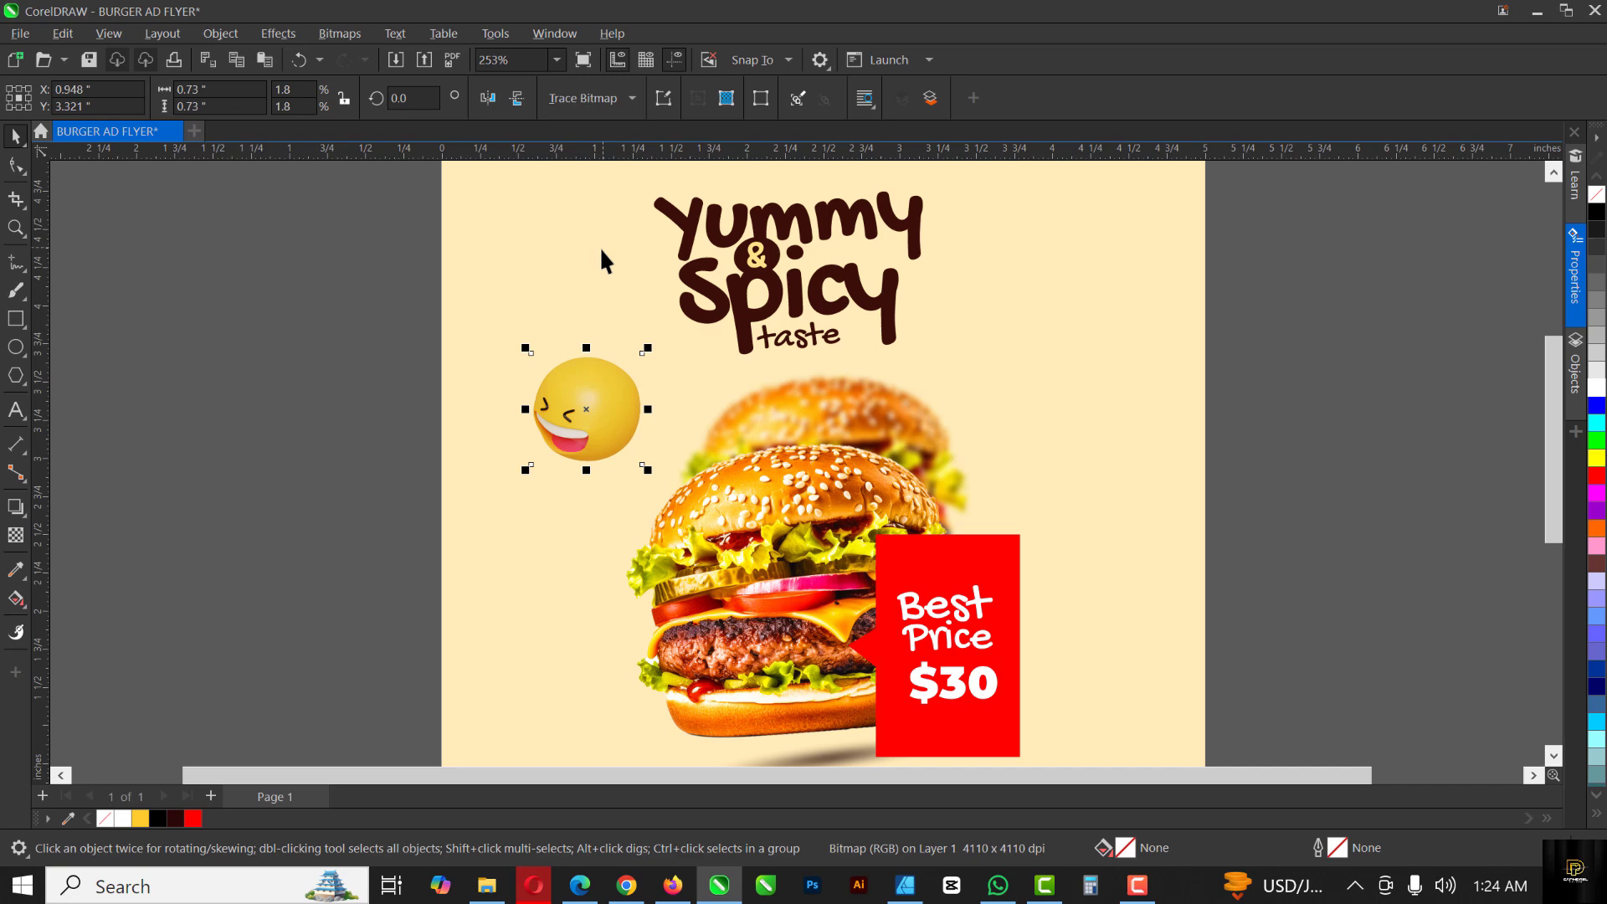
Step: Apply a Gaussian Blur with a radius of about 75.5 to the laughing emoji beside the burgers
{"action": "scroll", "coordinate": [604, 266], "scroll_direction": "down", "scroll_amount": 2}
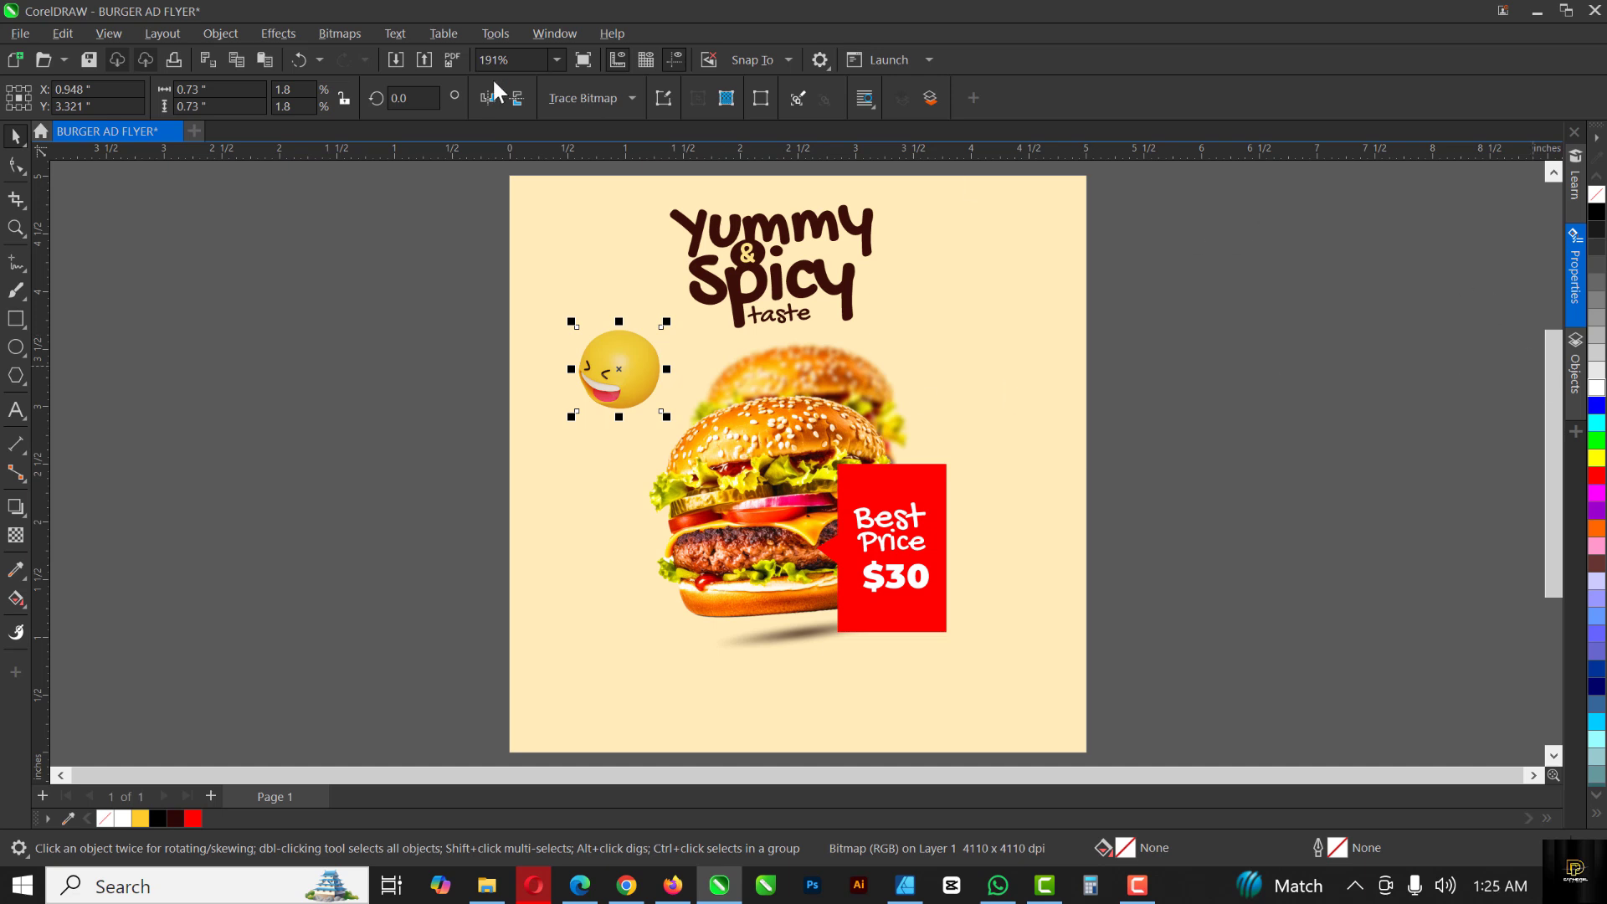
{"action": "left_click", "coordinate": [276, 36]}
{"action": "mouse_move", "coordinate": [344, 148]}
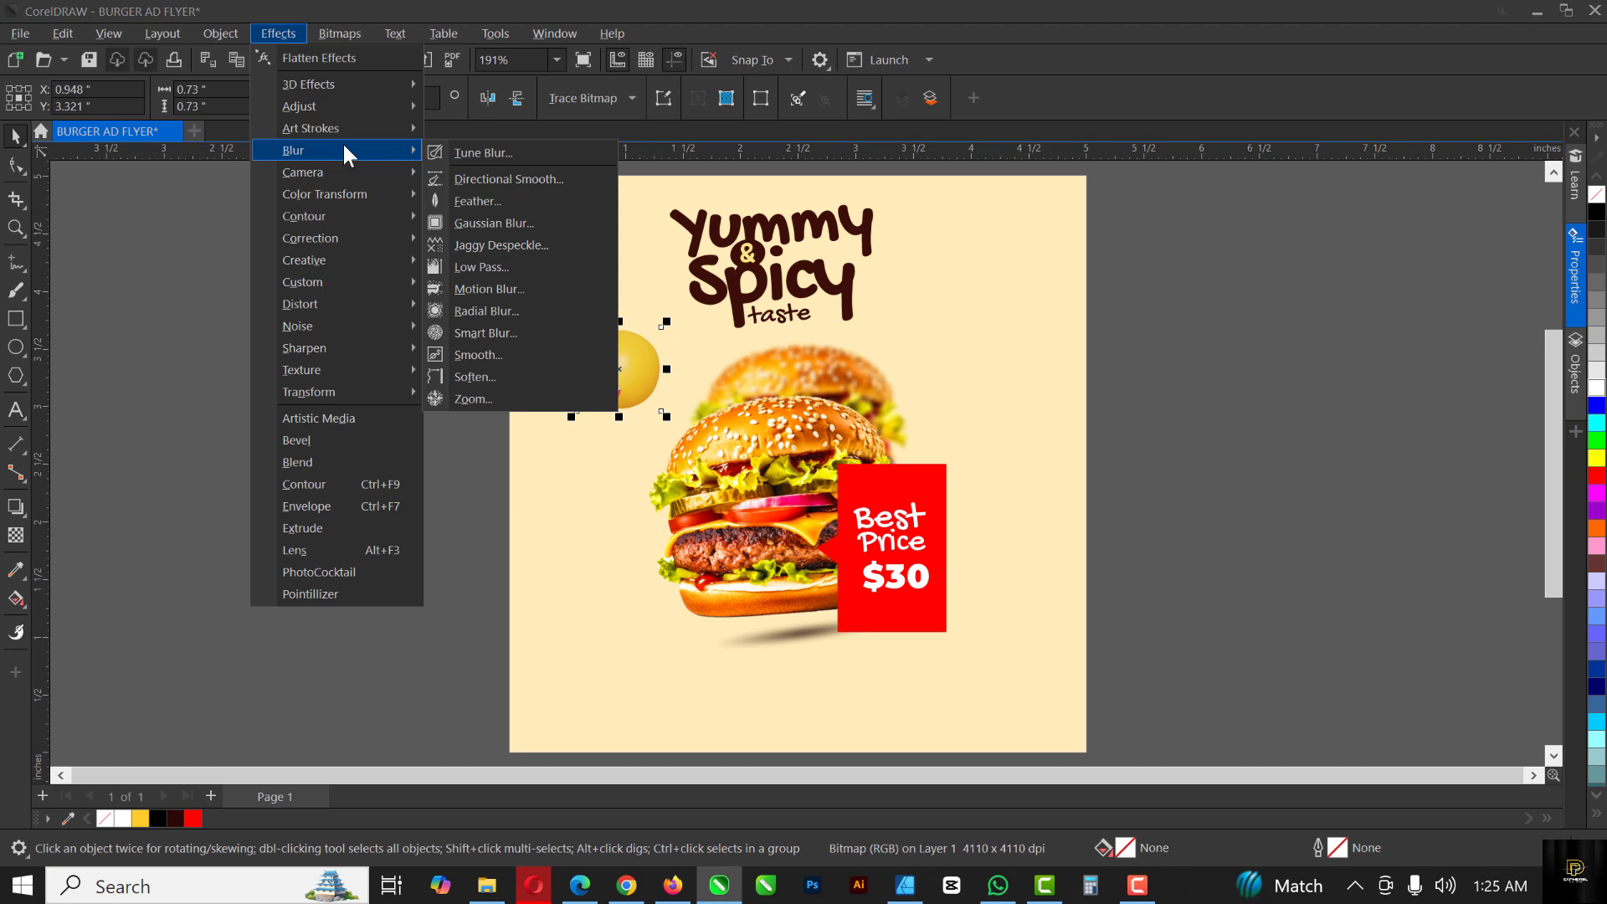
{"action": "left_click", "coordinate": [518, 216]}
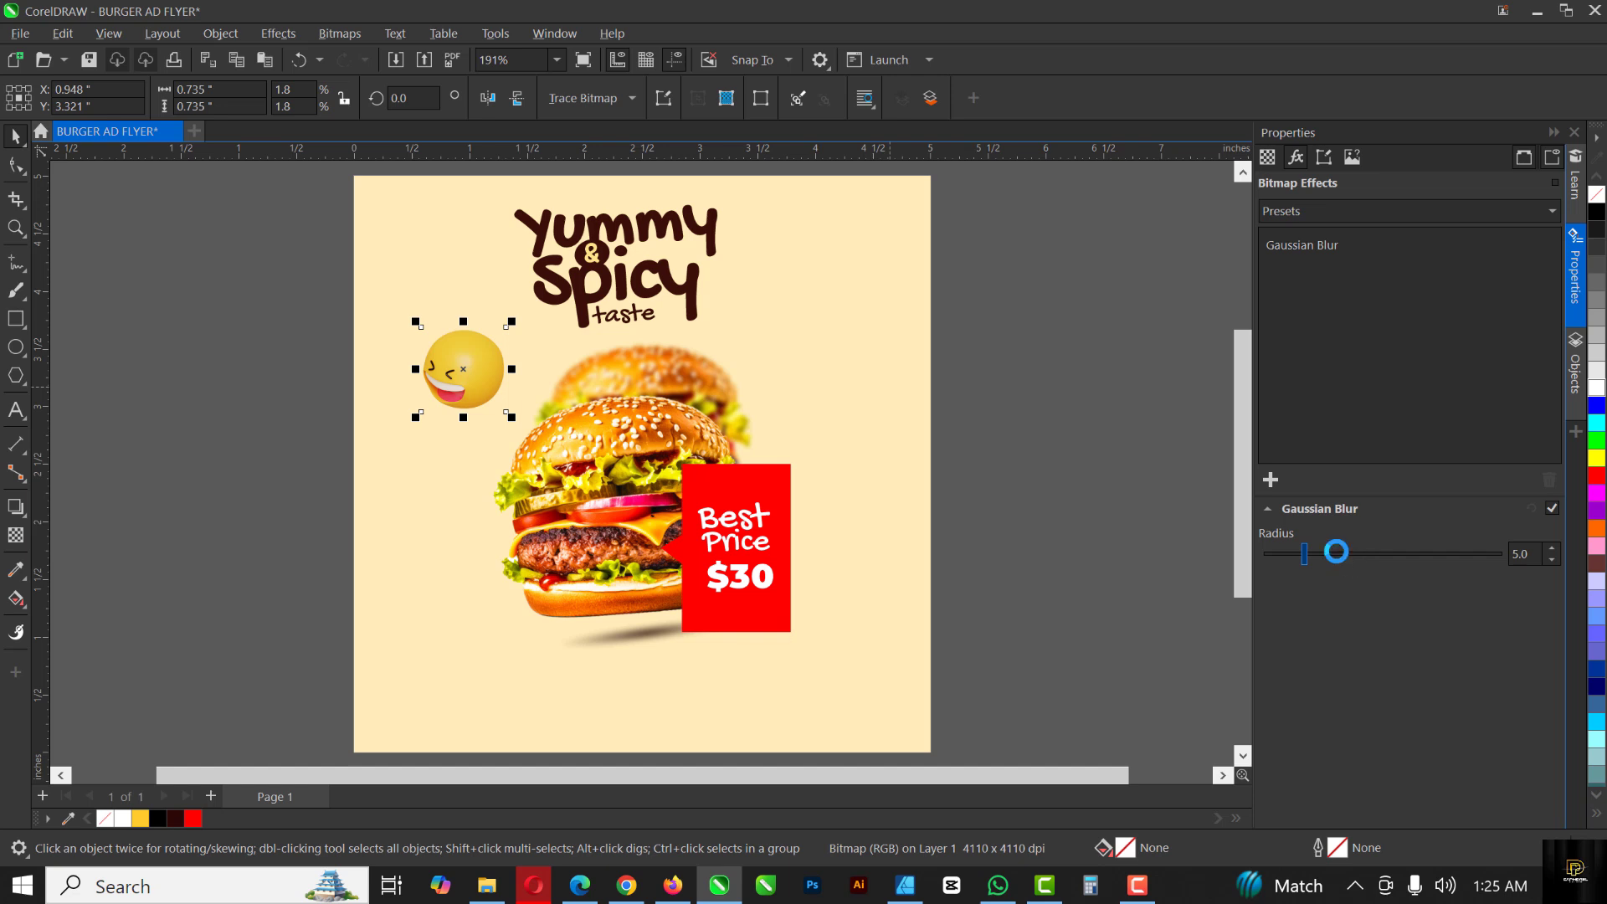
{"action": "left_click", "coordinate": [1330, 552]}
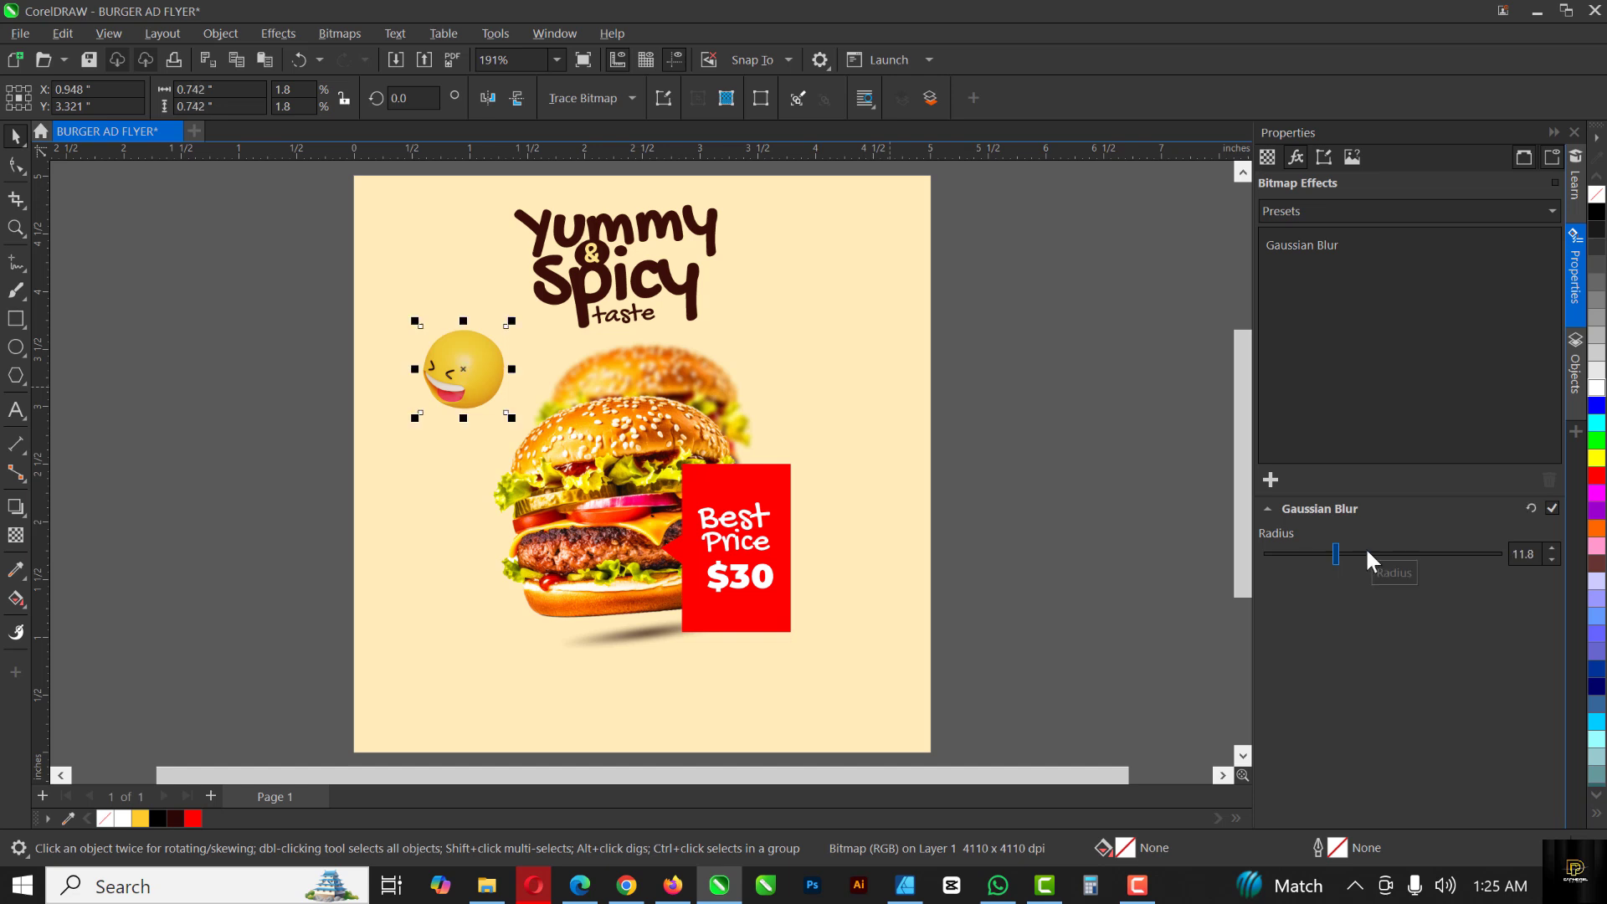
{"action": "left_click", "coordinate": [1404, 553]}
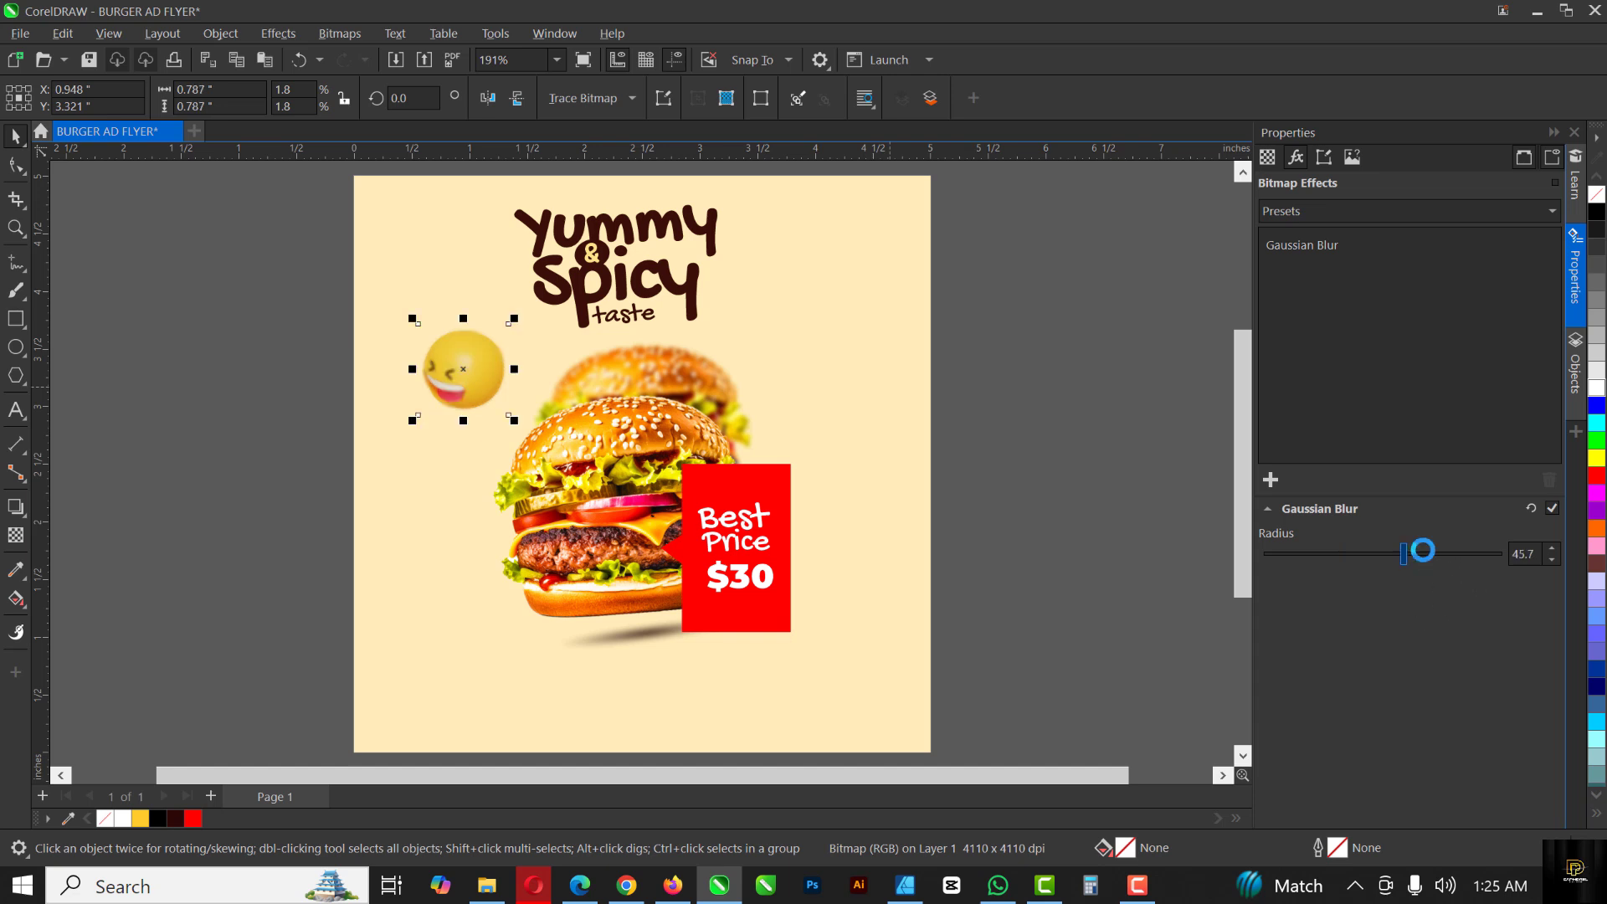
{"action": "left_click", "coordinate": [1424, 553]}
{"action": "left_click", "coordinate": [1445, 553]}
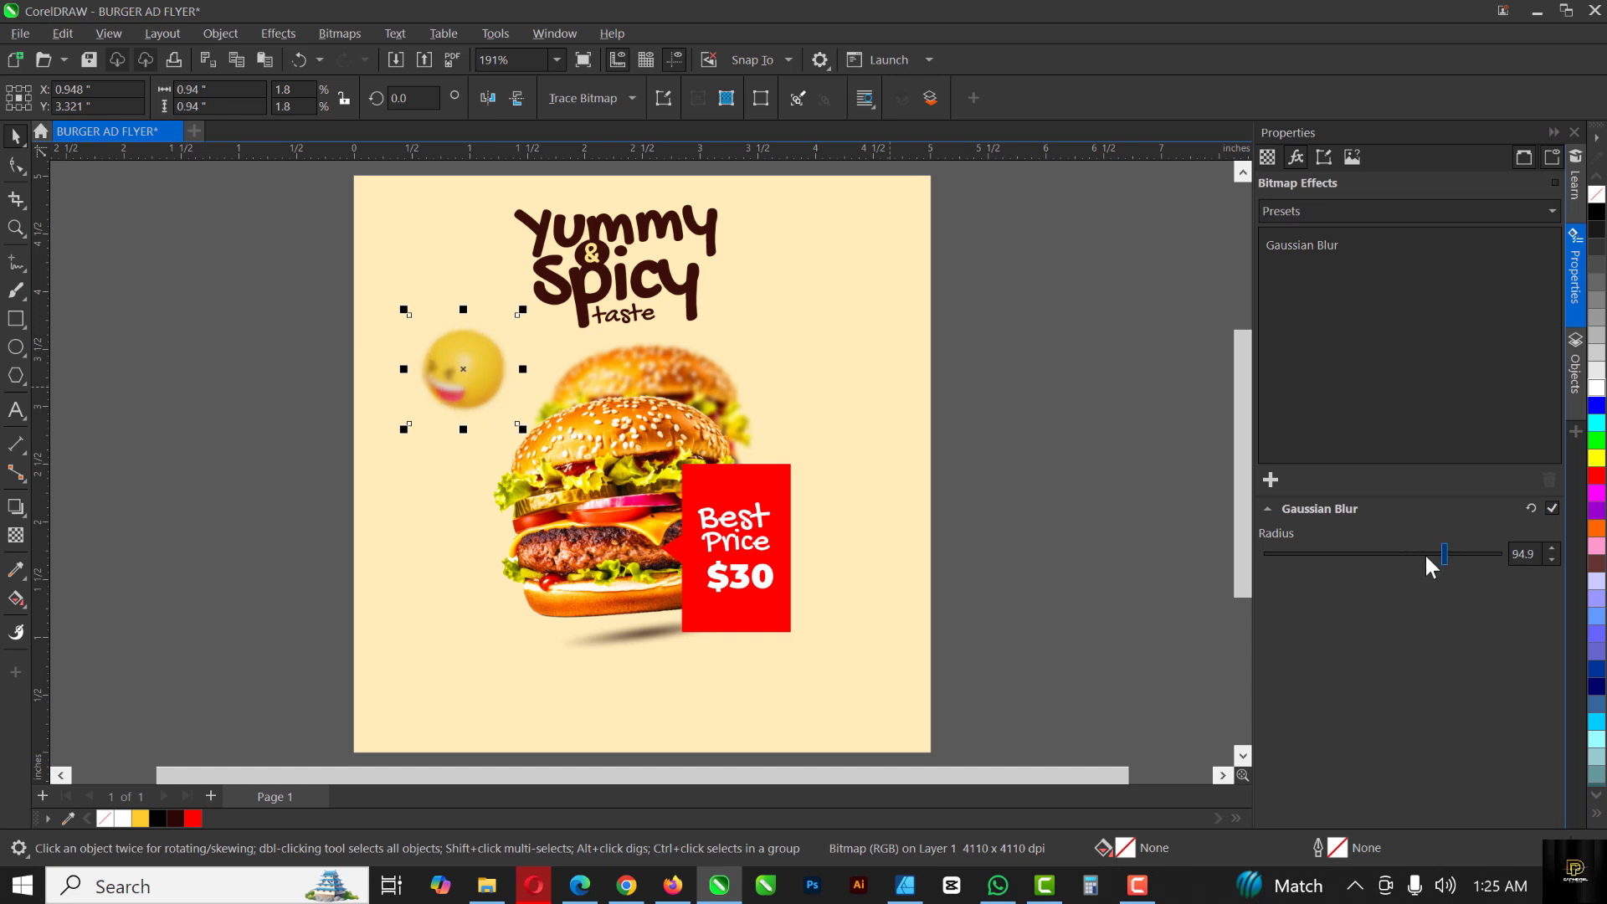
{"action": "left_click", "coordinate": [1430, 553]}
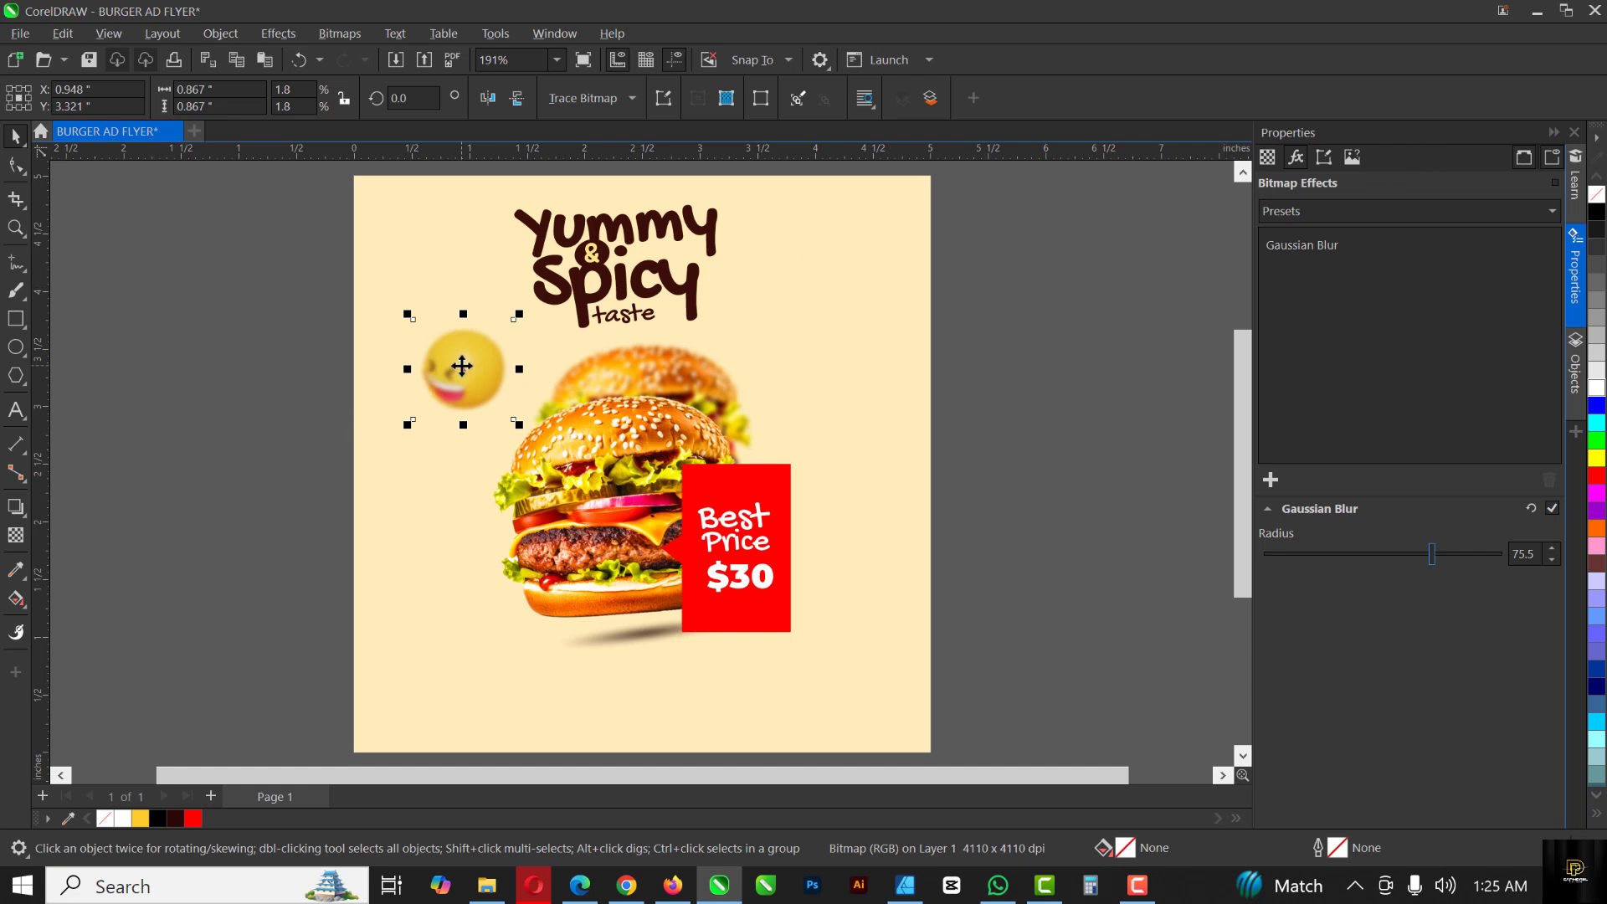
Step: Place a horizontally mirrored copy of the blurred emoji right of the burgers, about X 3.947 inches, and rotate it to about 166.1°
{"action": "left_click_drag", "start_coordinate": [462, 366], "coordinate": [799, 383]}
{"action": "left_click", "coordinate": [488, 98]}
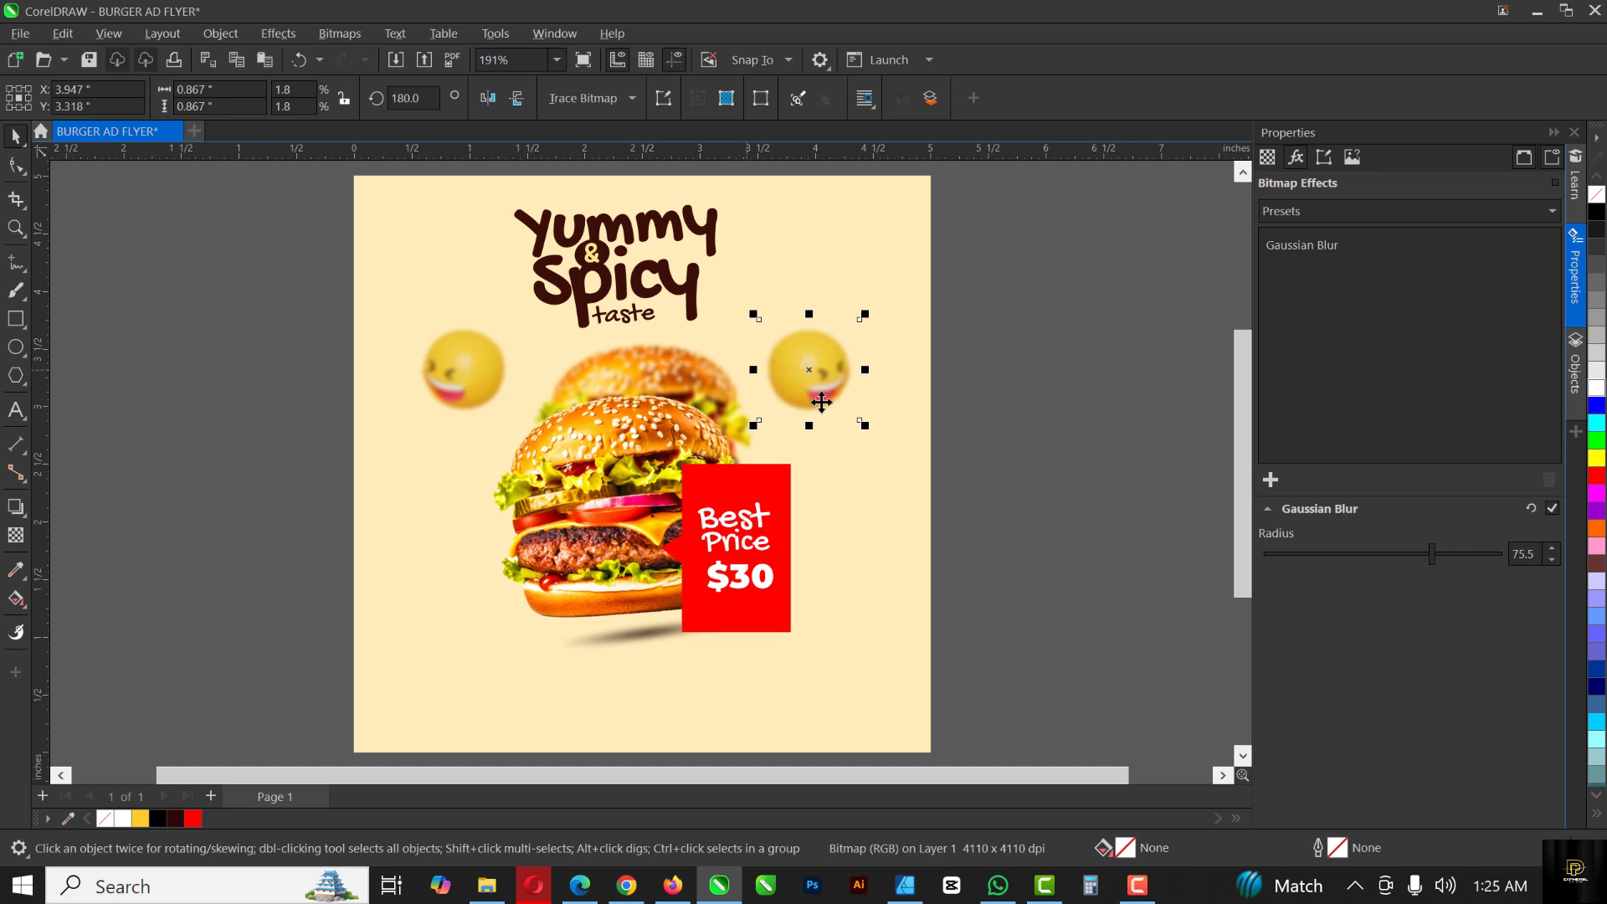
{"action": "left_click", "coordinate": [832, 381]}
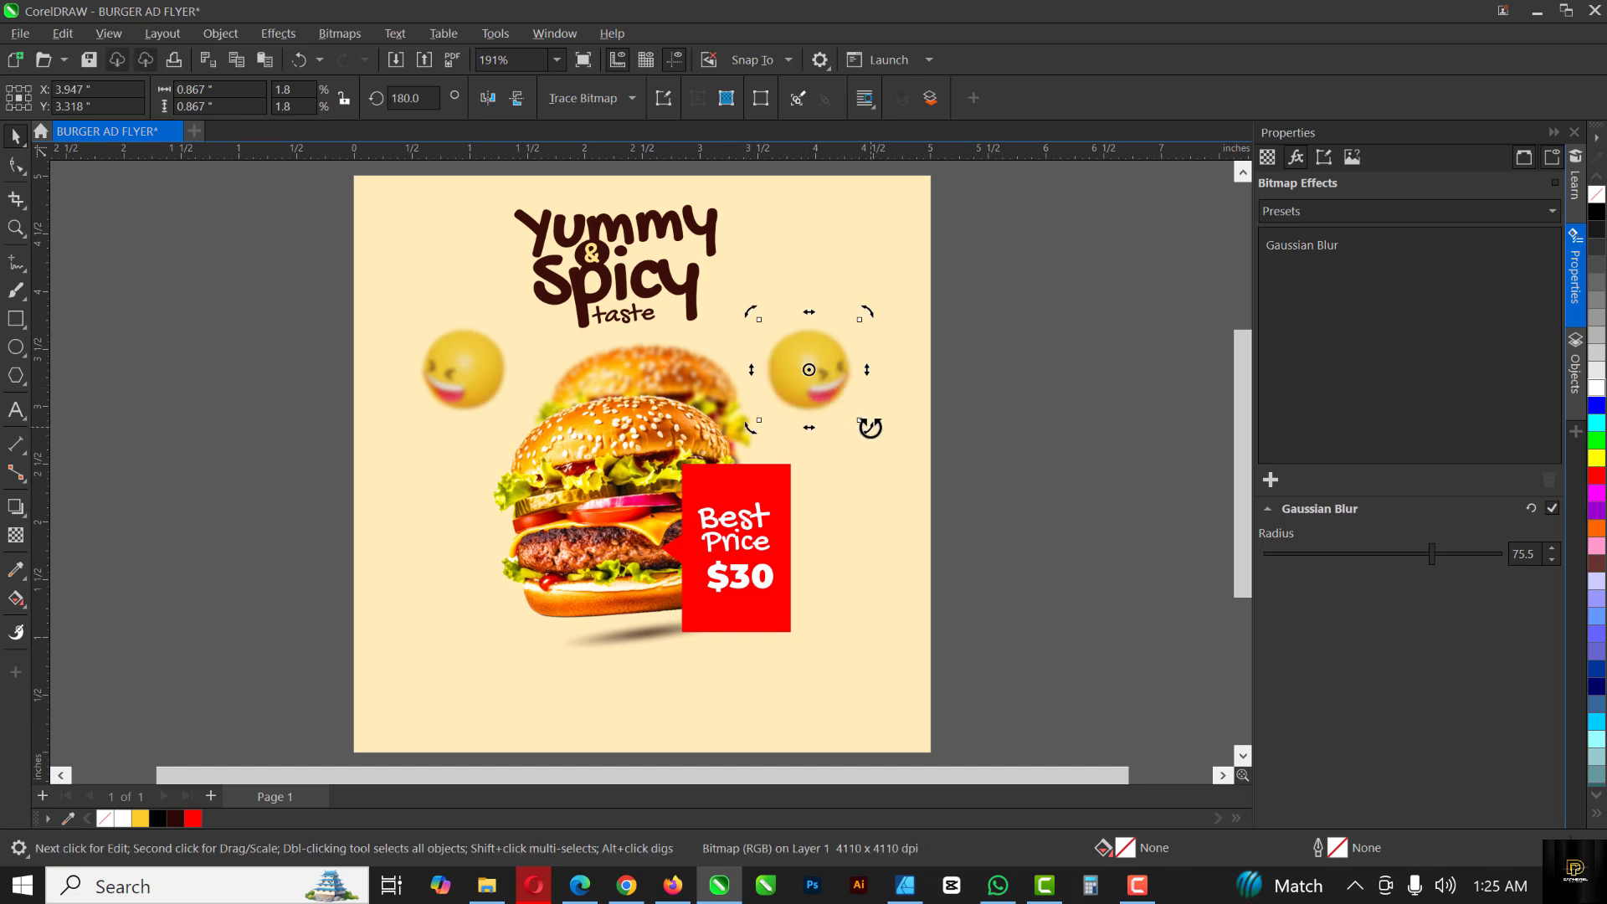
{"action": "left_click_drag", "start_coordinate": [871, 431], "coordinate": [874, 497]}
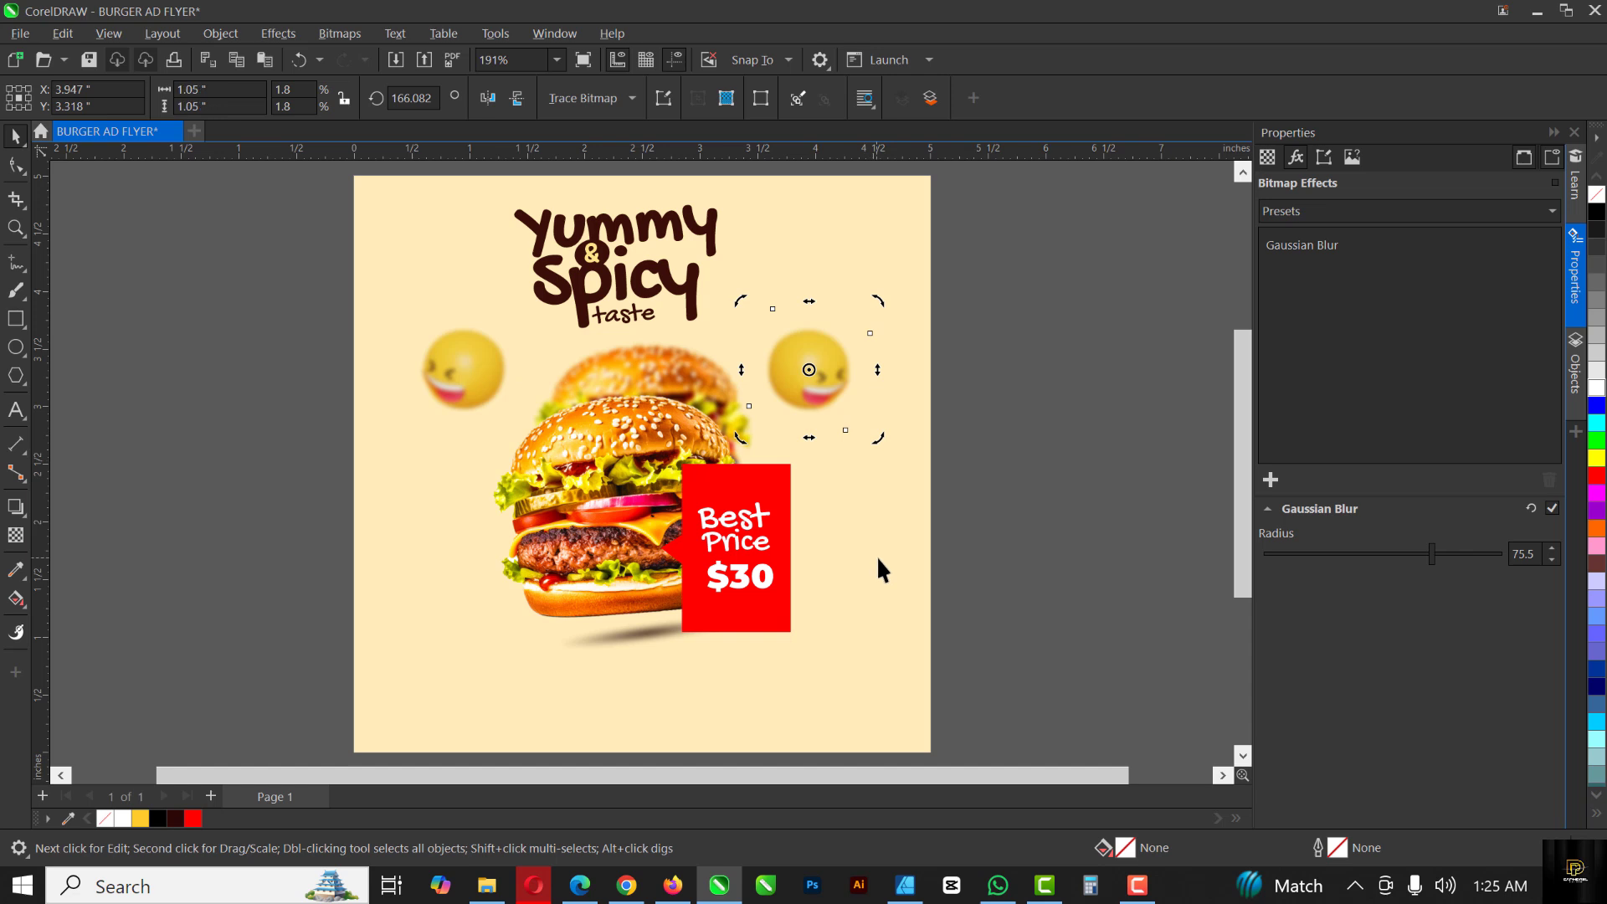
Step: Shrink the mirrored emoji to about 0.575 inches beside the back burger and reduce its Gaussian Blur radius to about 22.9
{"action": "left_click", "coordinate": [827, 391]}
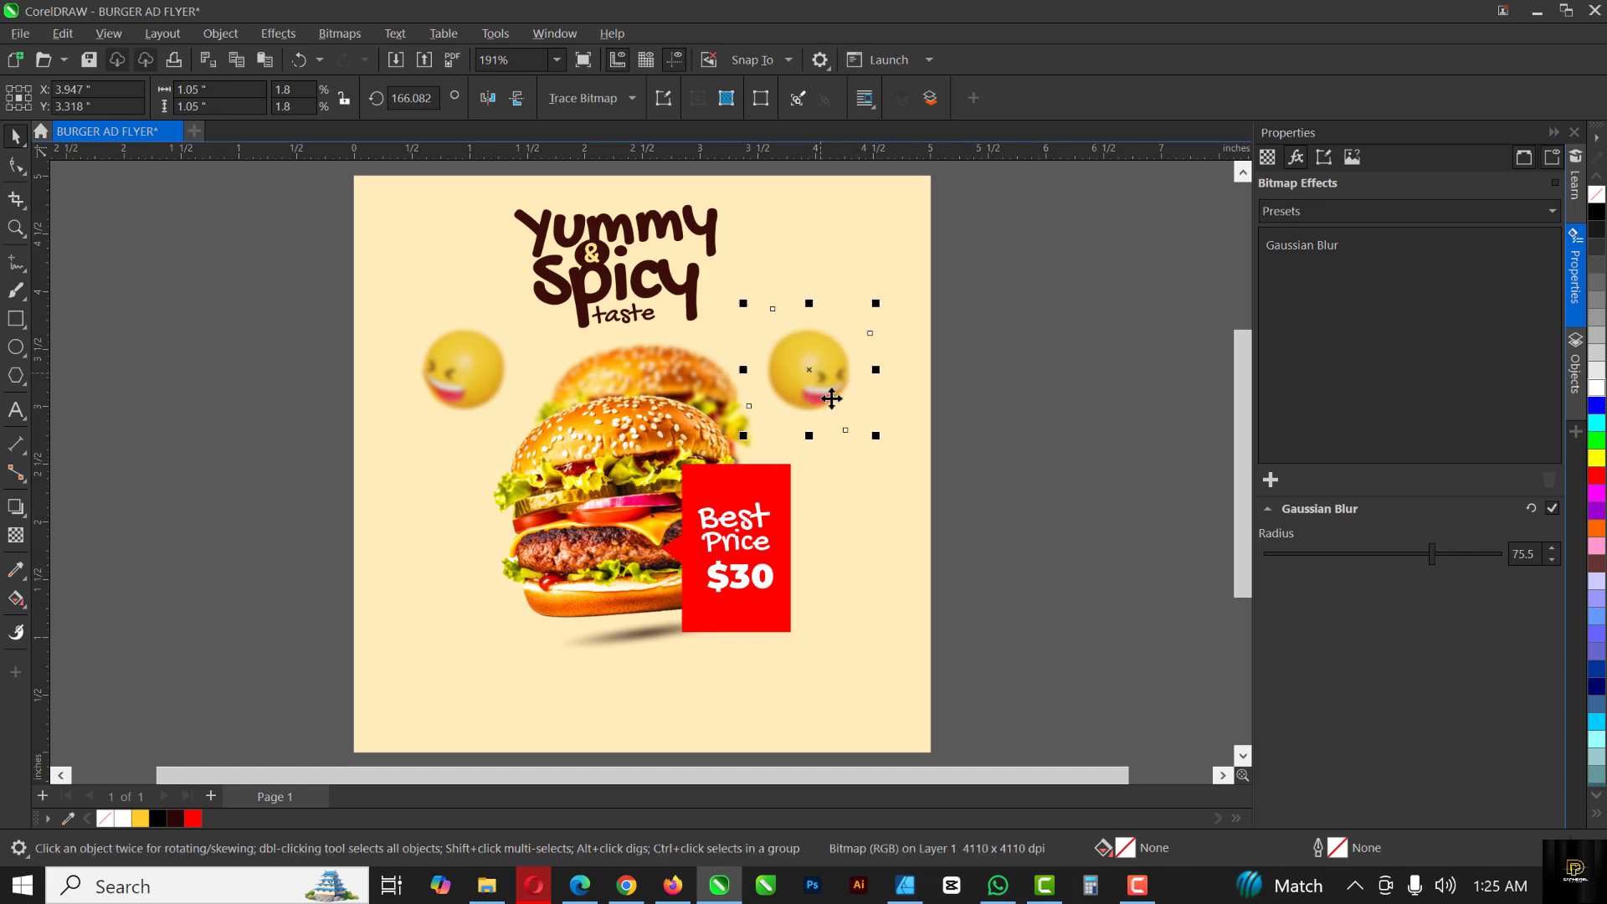
{"action": "left_click_drag", "start_coordinate": [875, 436], "coordinate": [820, 382]}
{"action": "double_click", "coordinate": [460, 372]}
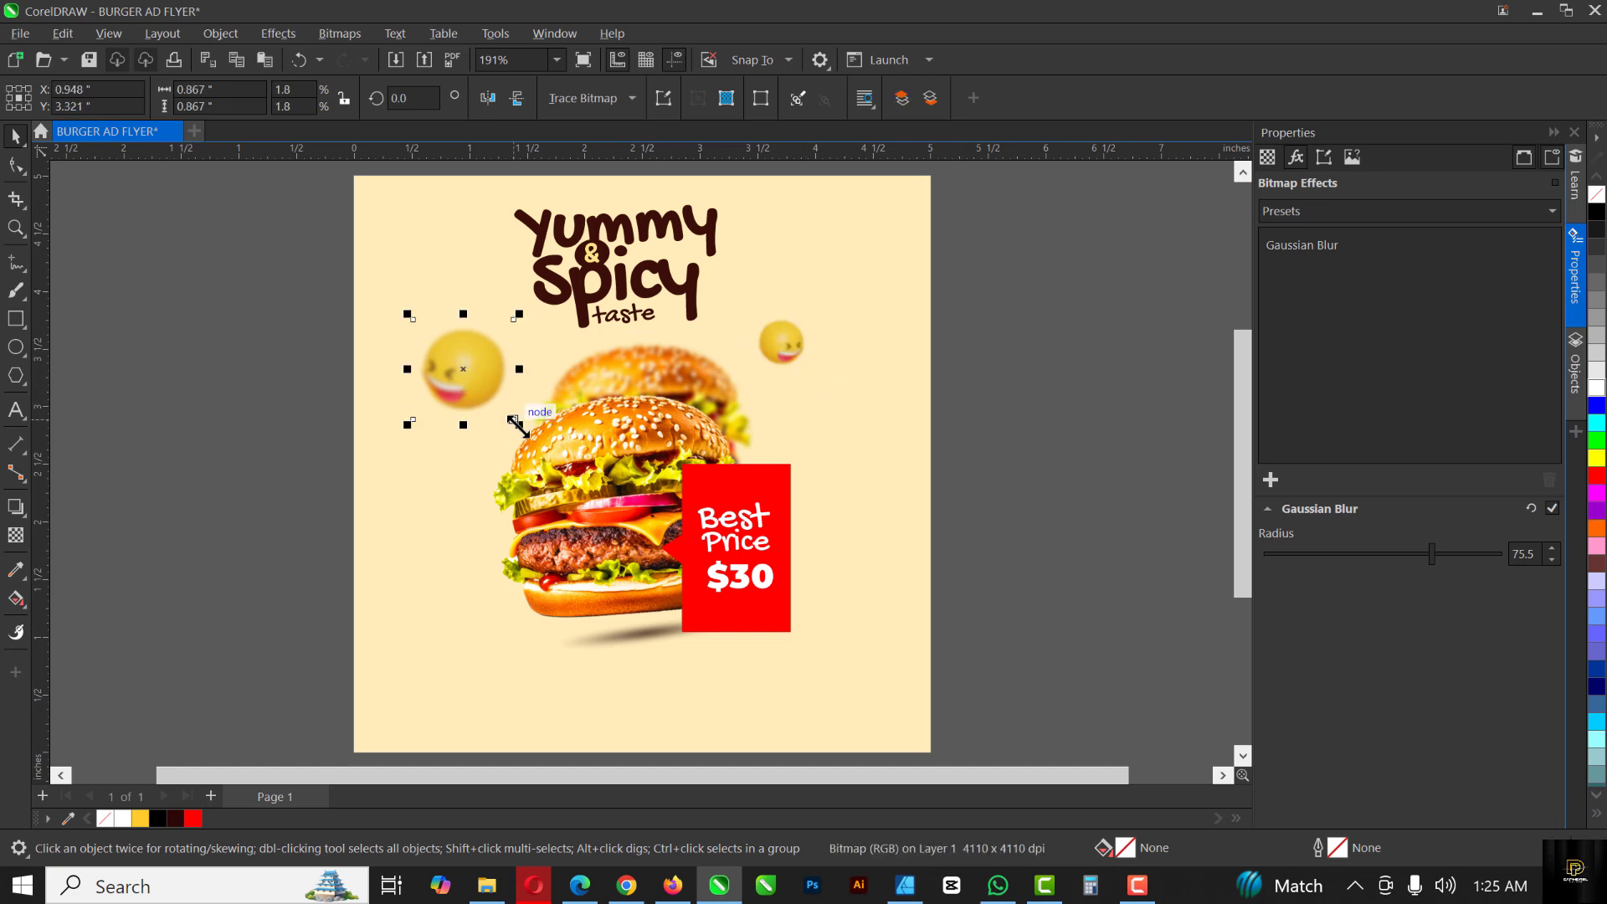
{"action": "left_click", "coordinate": [786, 335]}
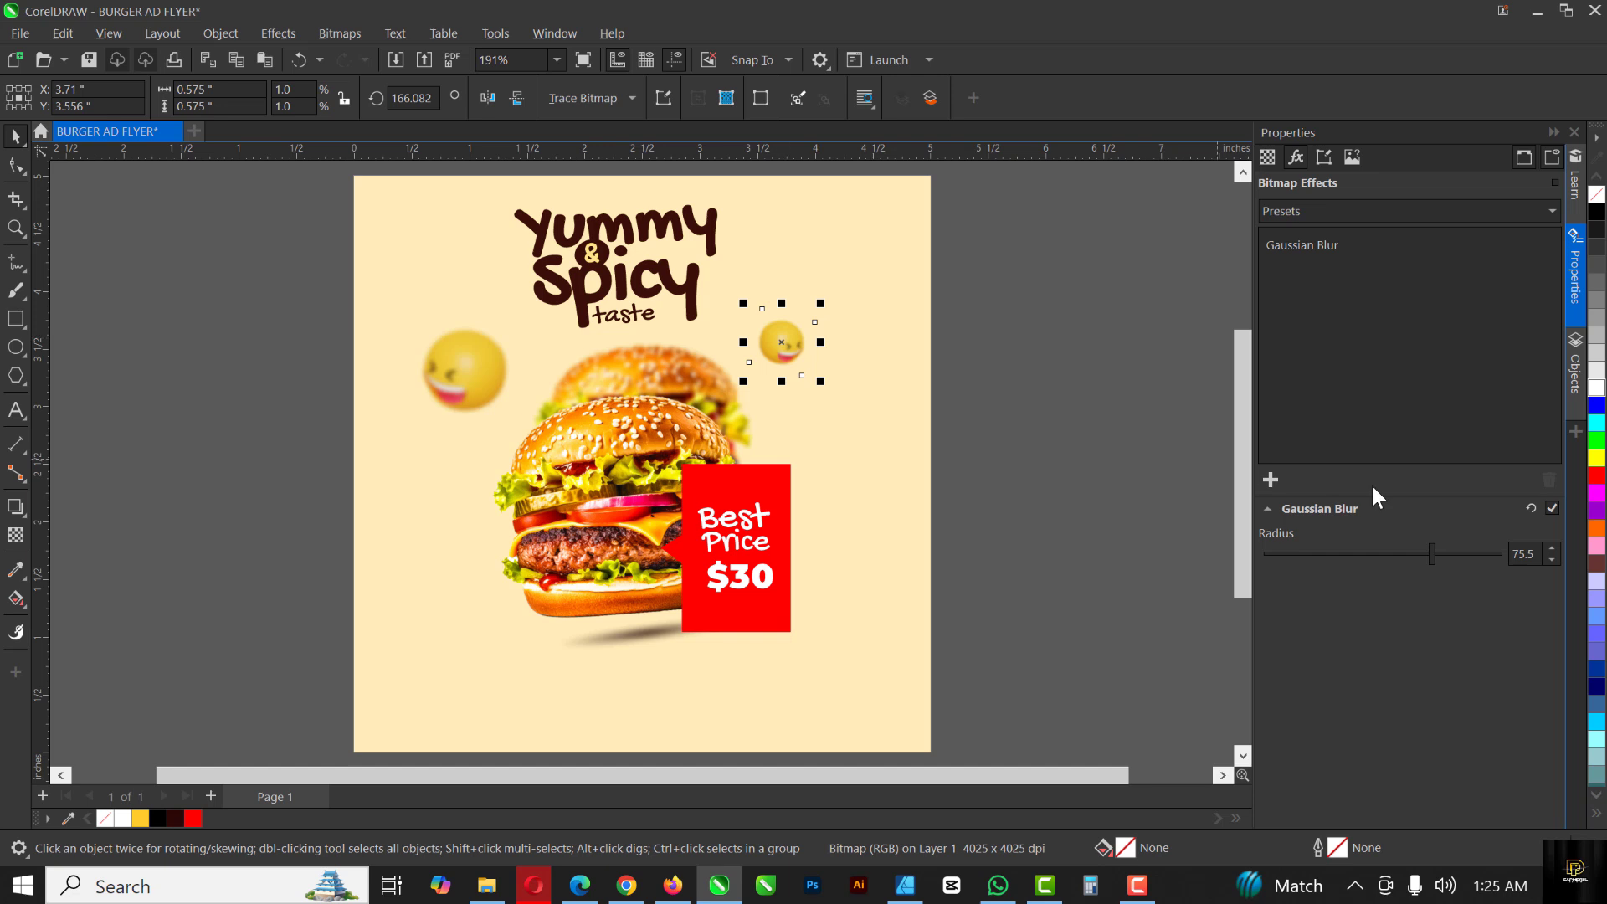
{"action": "left_click", "coordinate": [1367, 553]}
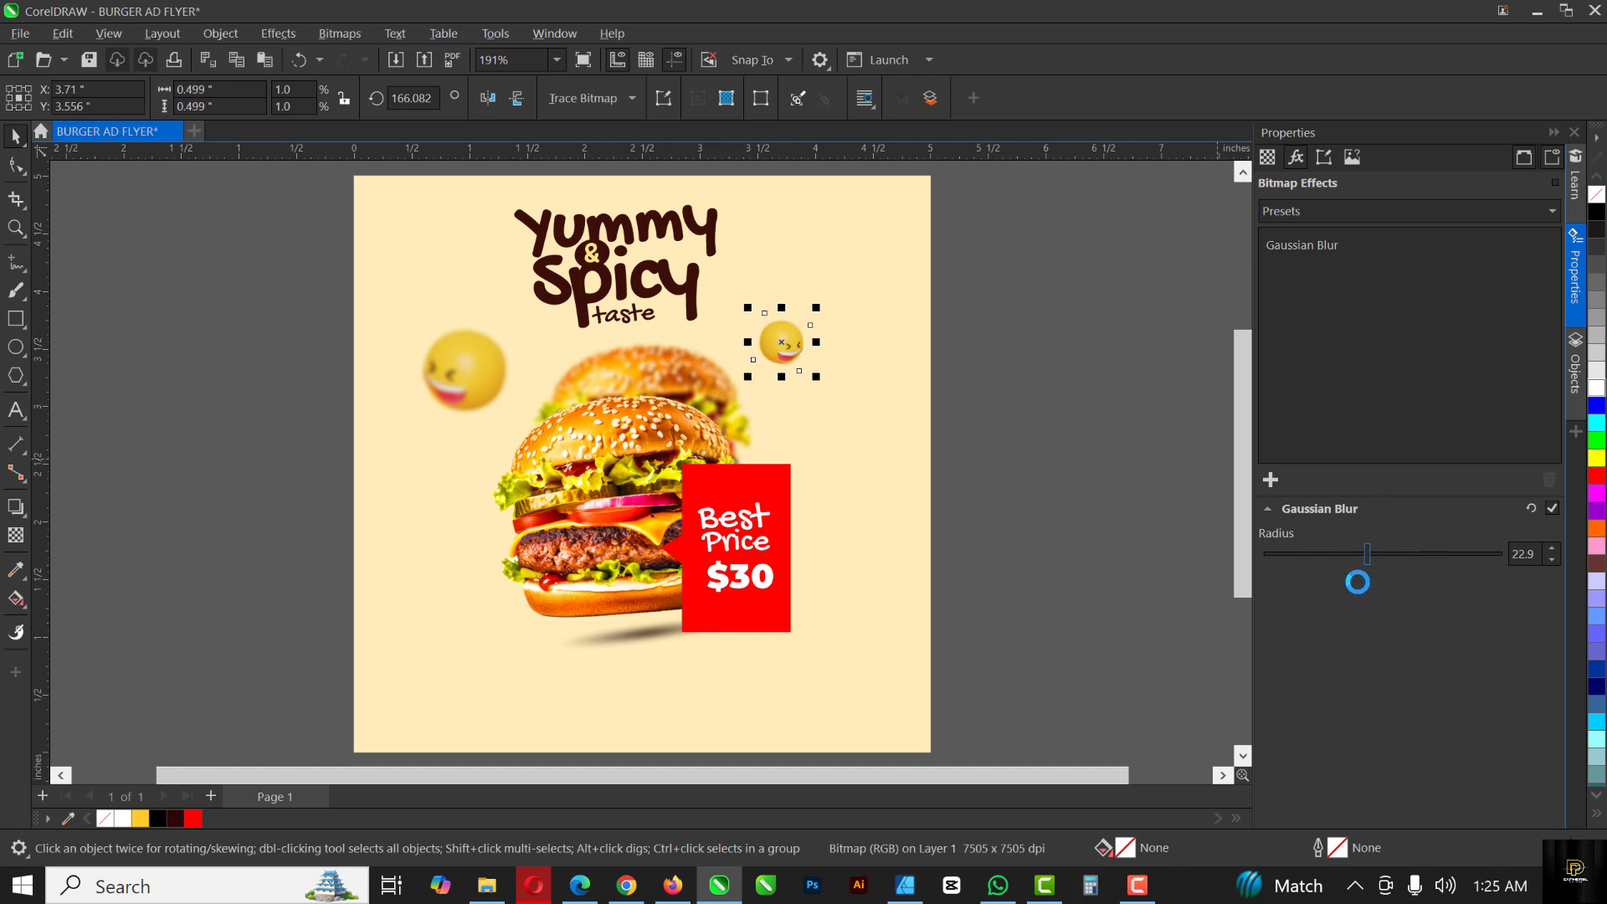
{"action": "left_click", "coordinate": [1048, 374]}
{"action": "scroll", "coordinate": [705, 423], "scroll_direction": "down", "scroll_amount": 2}
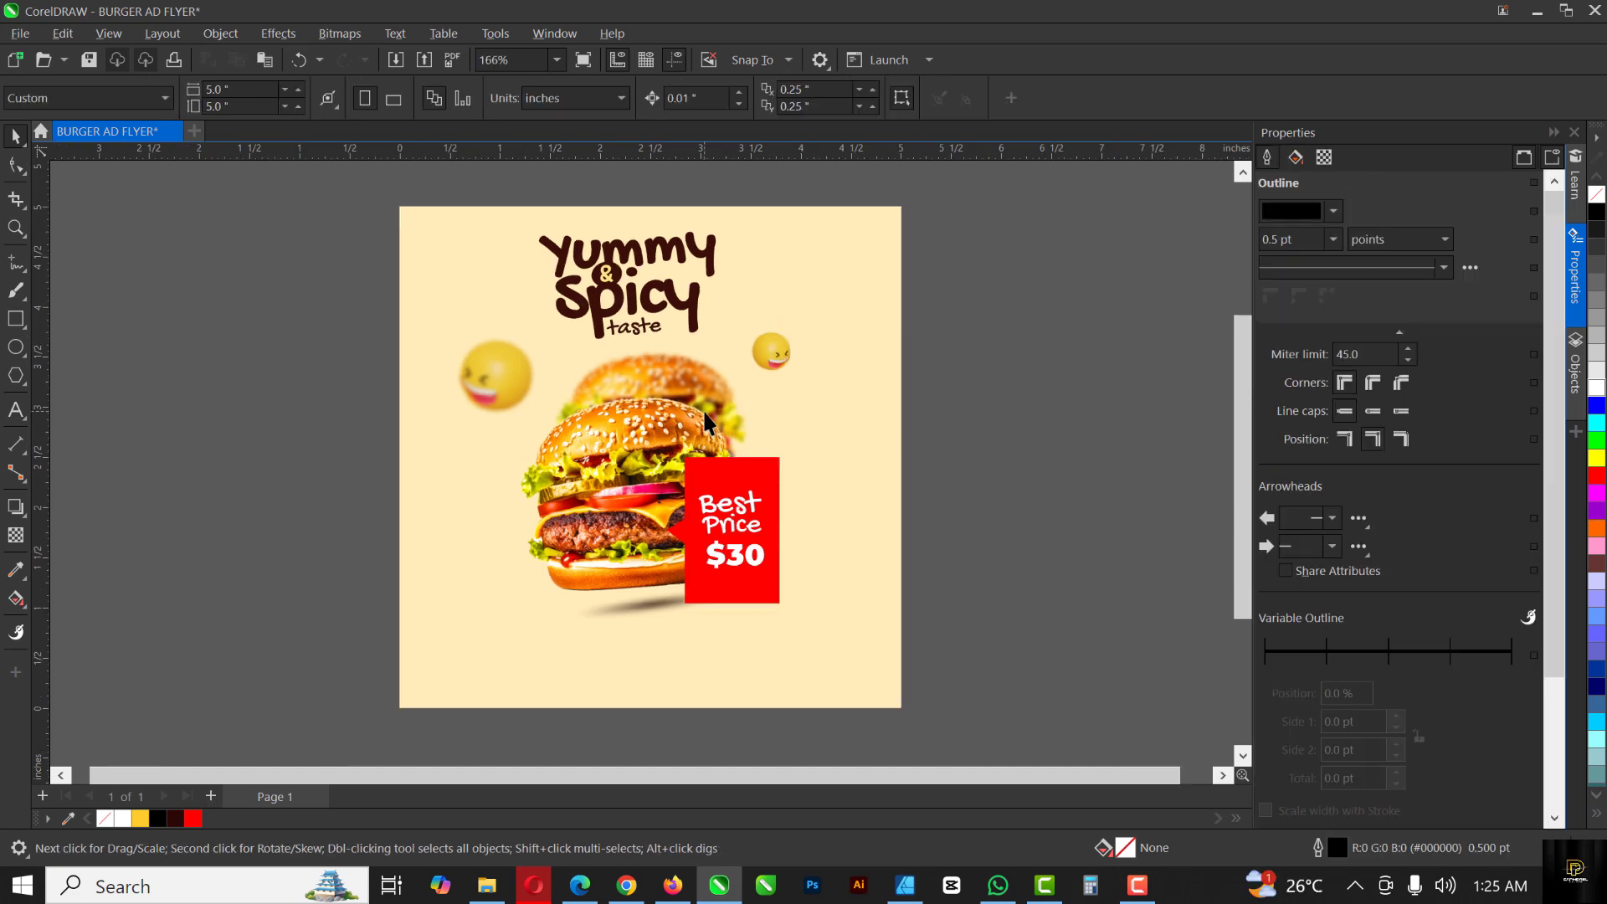
{"action": "scroll", "coordinate": [706, 423], "scroll_direction": "up", "scroll_amount": 2}
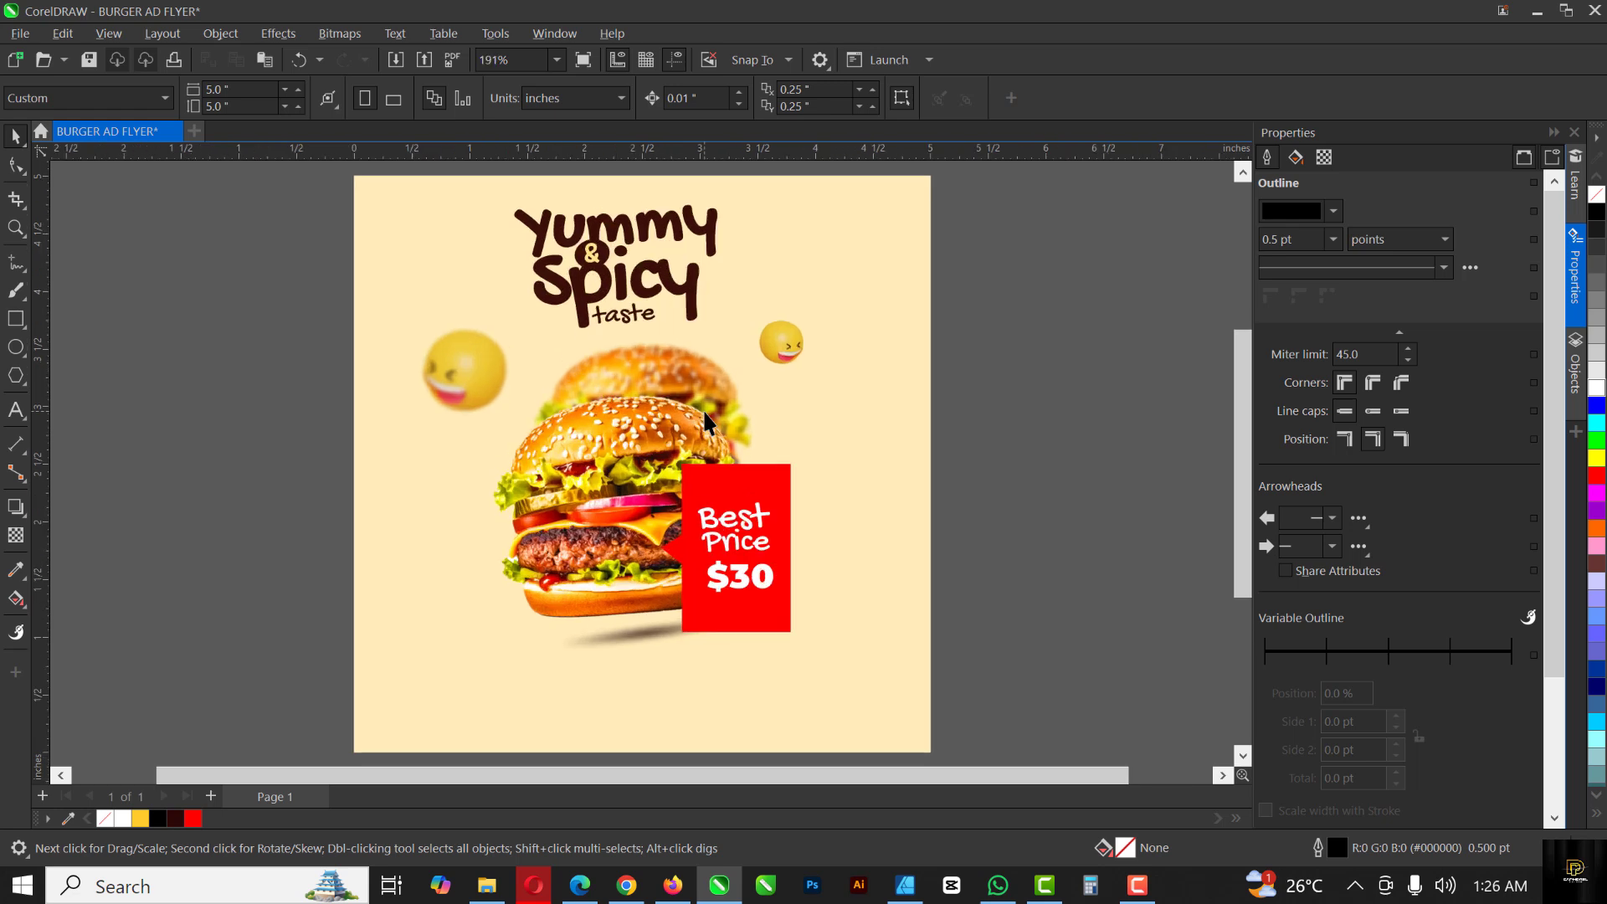
{"action": "left_click", "coordinate": [1553, 133]}
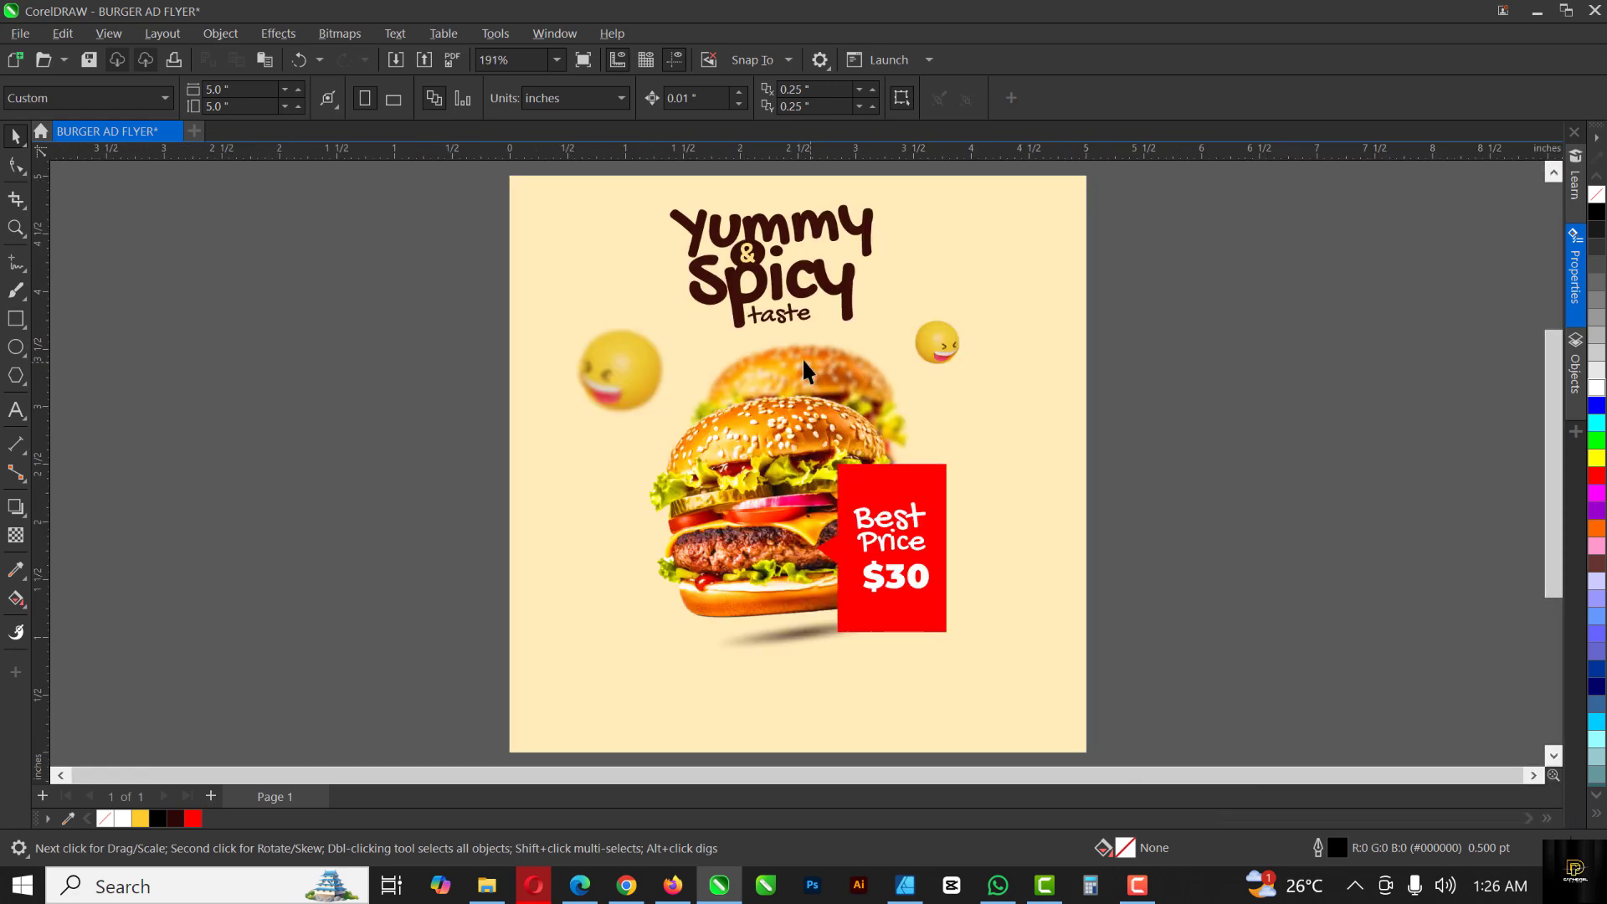
{"action": "left_click", "coordinate": [796, 283]}
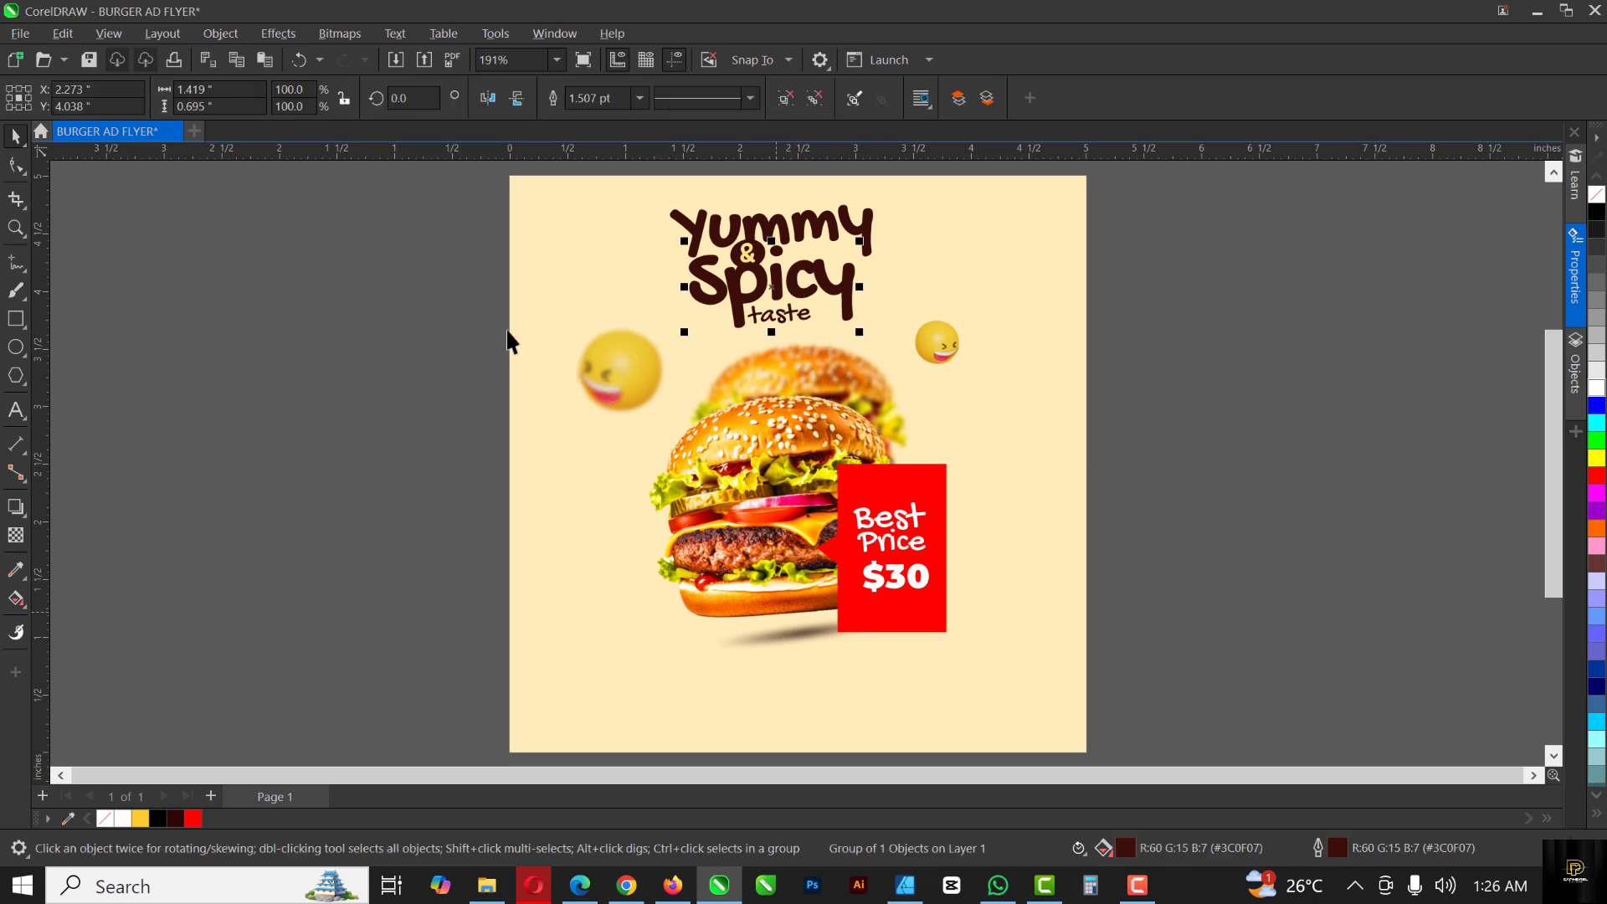
{"action": "scroll", "coordinate": [671, 368], "scroll_direction": "down", "scroll_amount": 1}
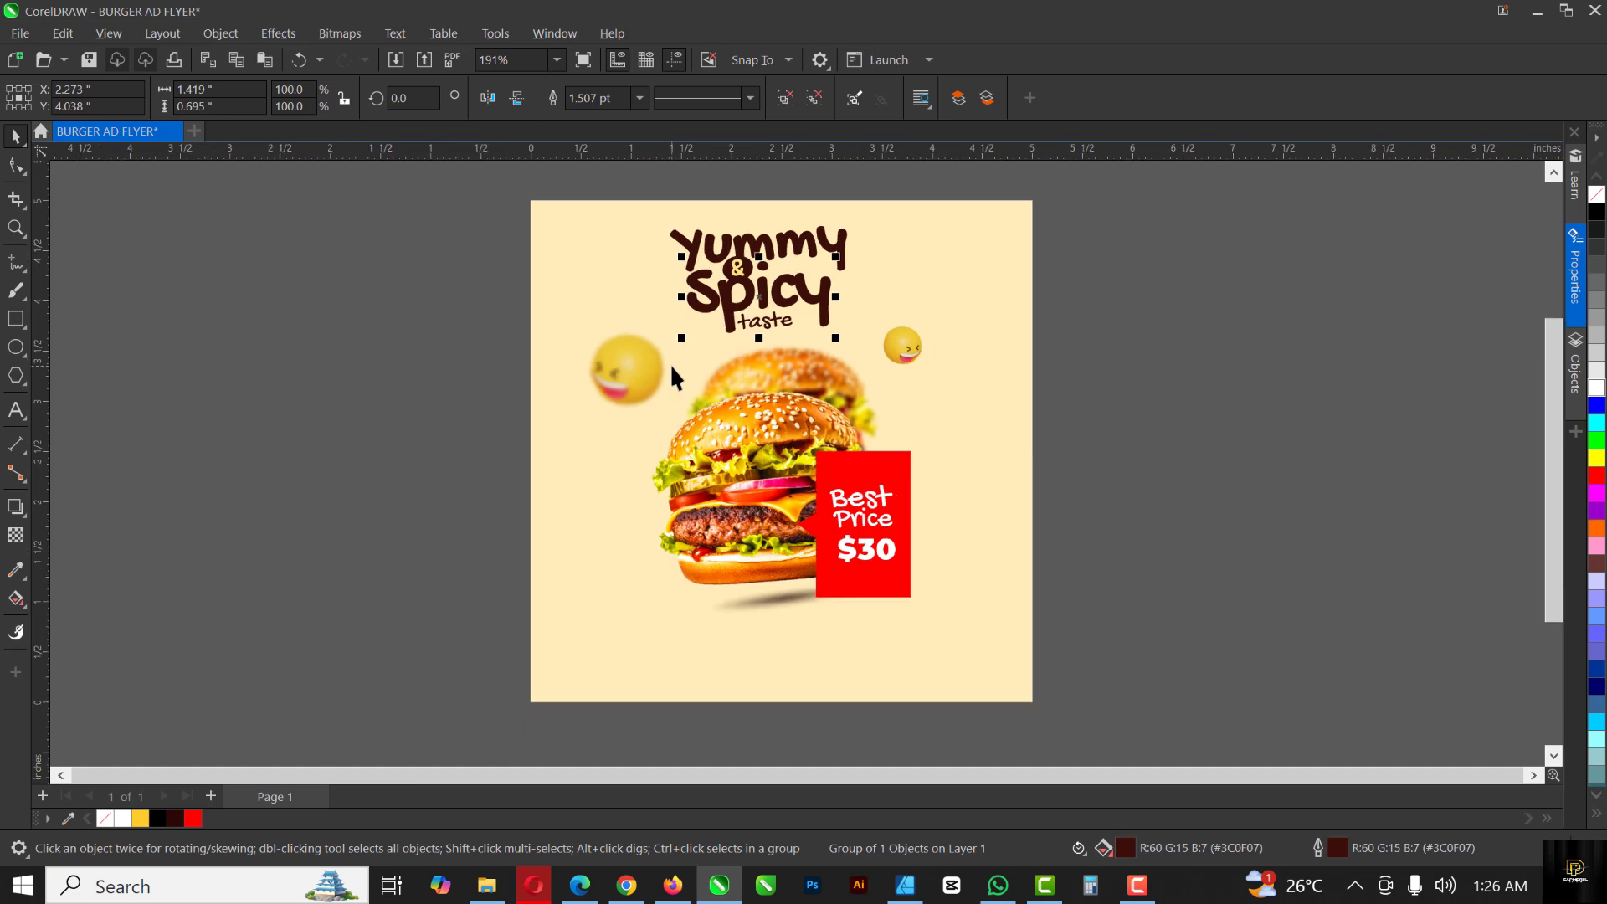
{"action": "scroll", "coordinate": [783, 379], "scroll_direction": "up", "scroll_amount": 1}
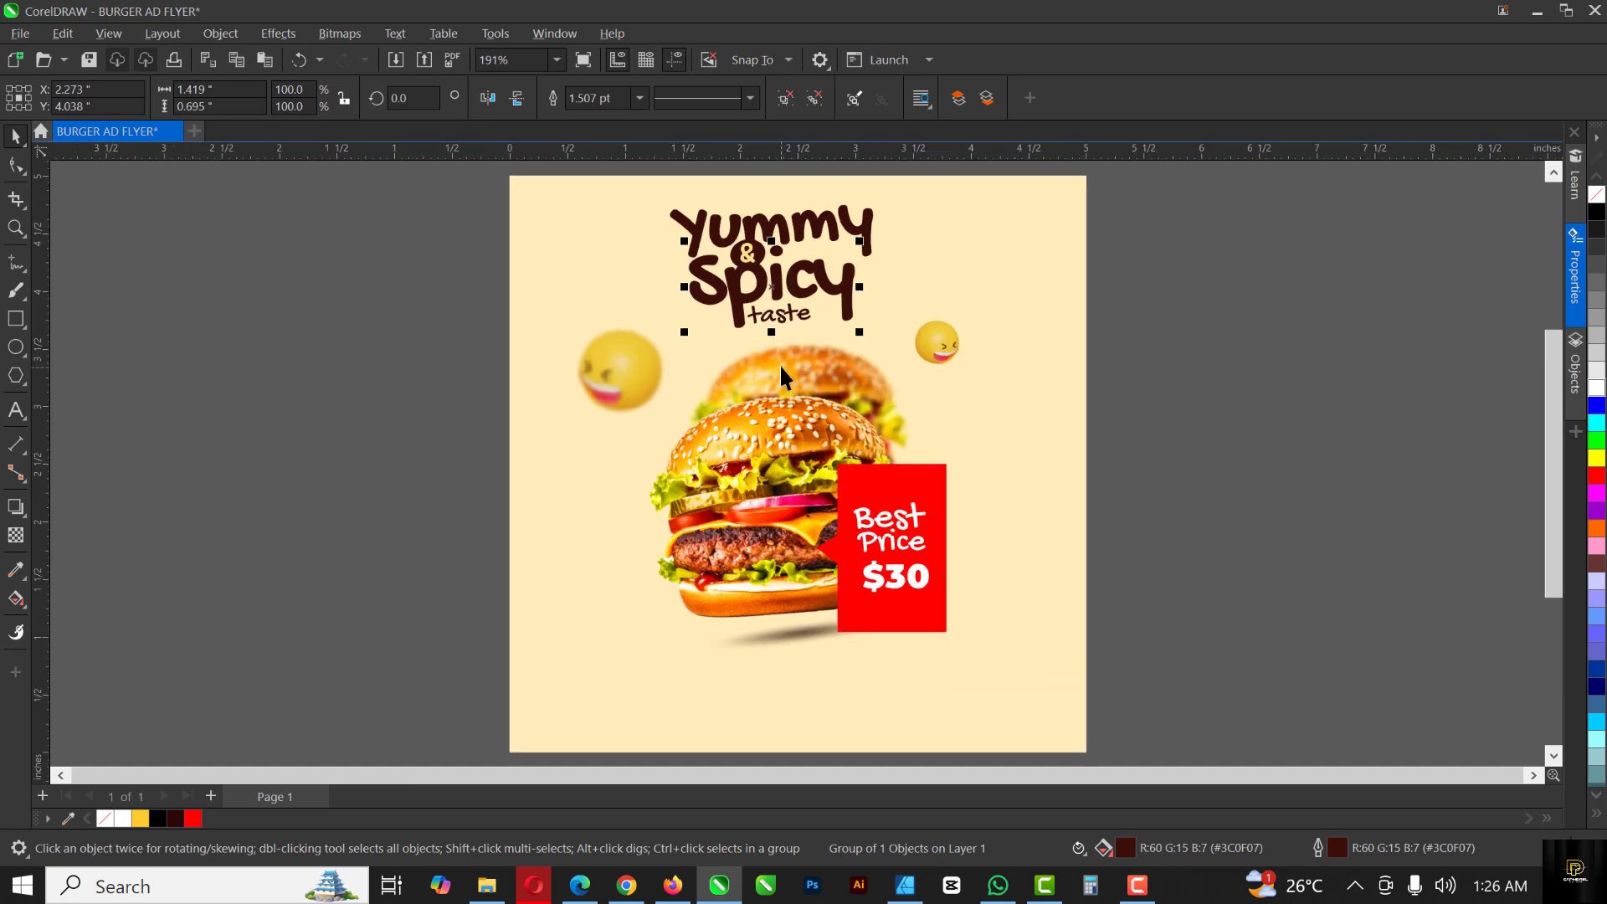
{"action": "left_click", "coordinate": [943, 350]}
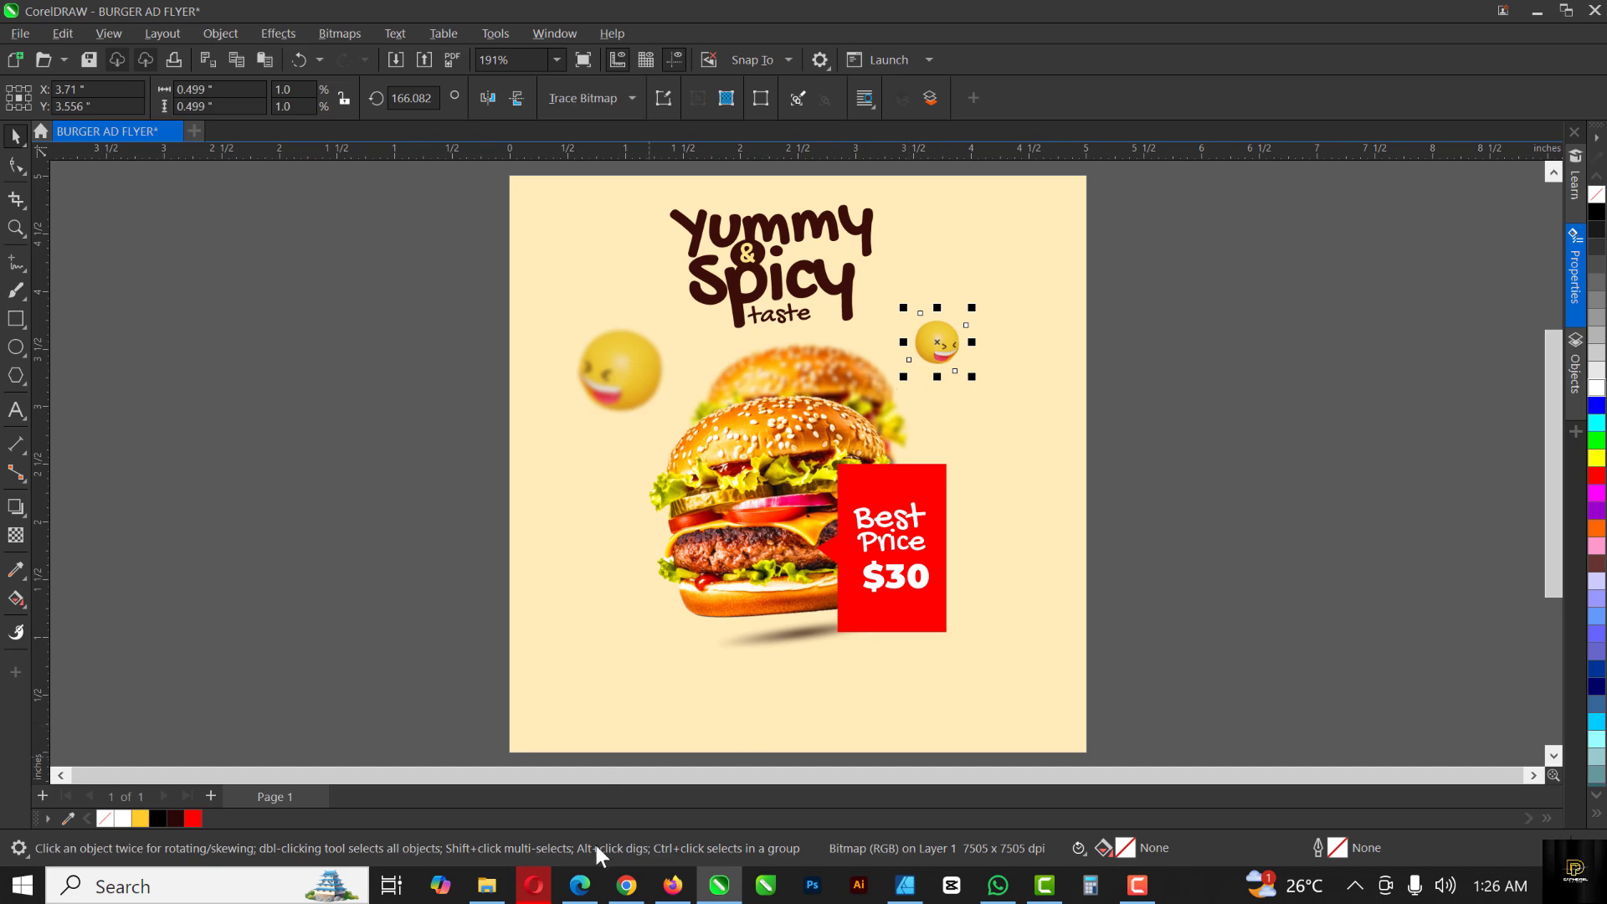
Step: Switch to File Explorer and bring the DETAILS file from the BURGER FLYER 2 folder onto the flyer below the burgers
{"action": "left_click", "coordinate": [490, 887]}
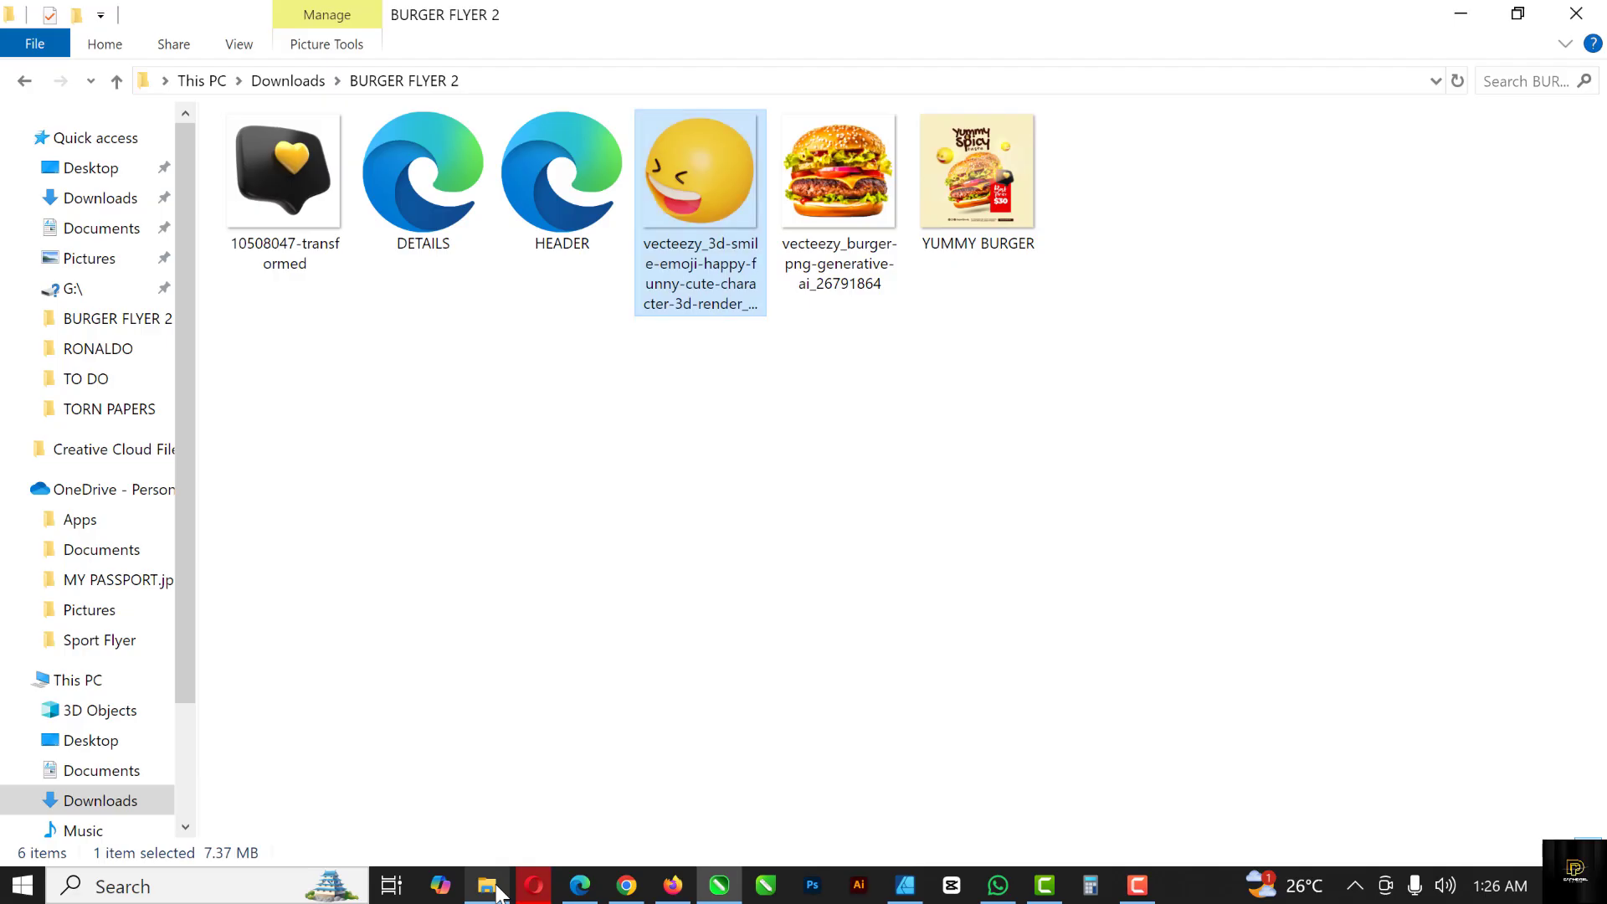
{"action": "left_click", "coordinate": [434, 175]}
{"action": "left_click_drag", "start_coordinate": [436, 155], "coordinate": [771, 703]}
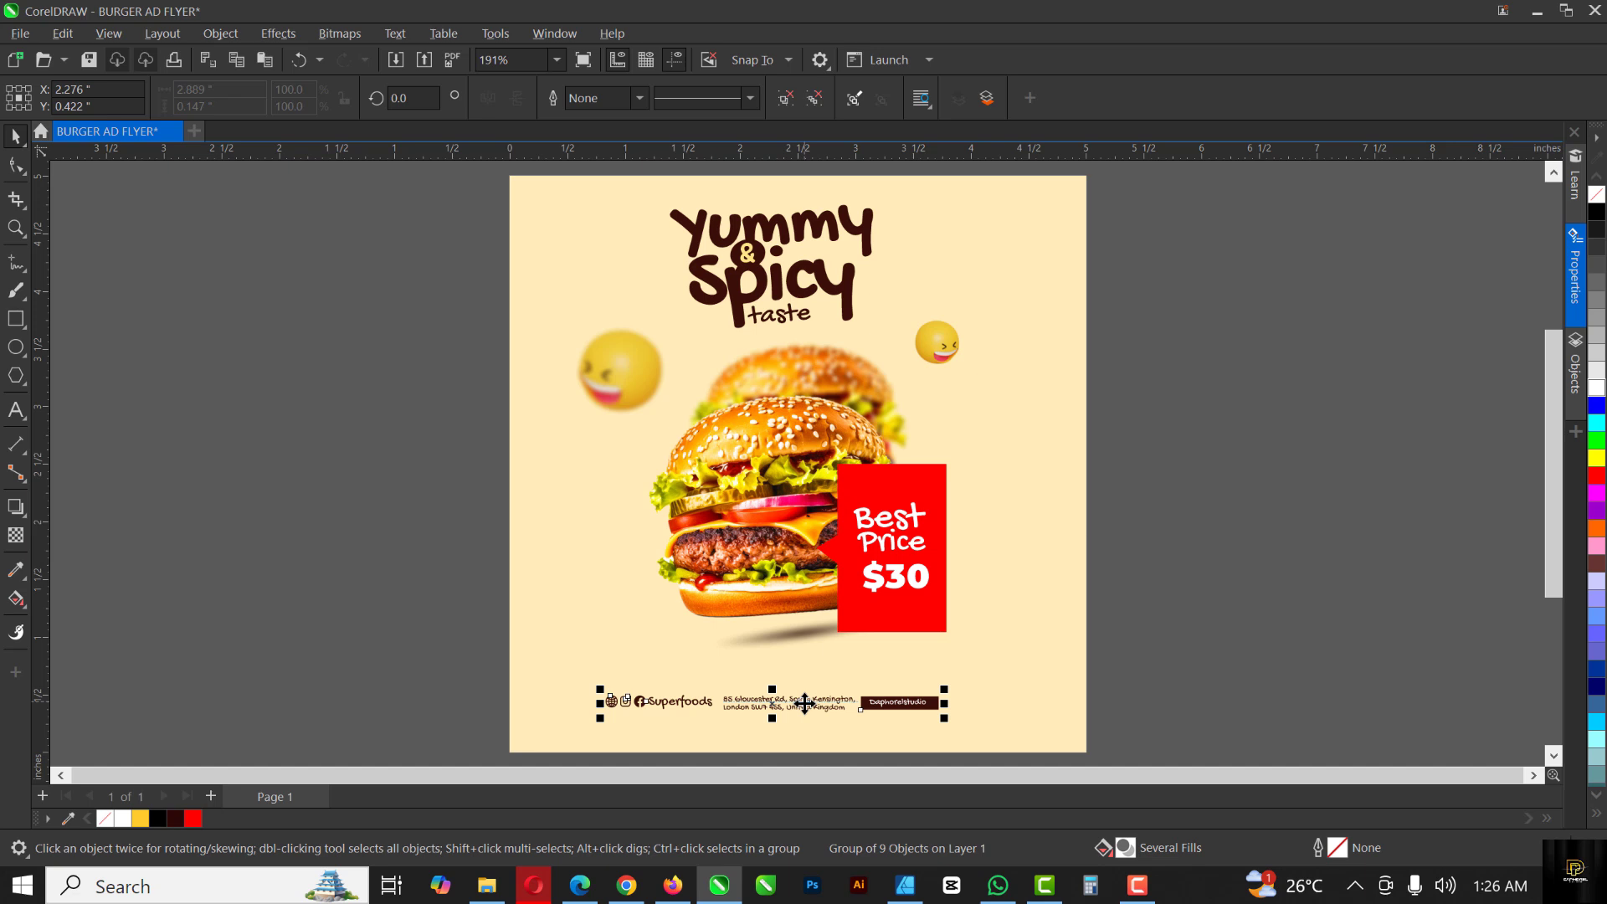
Step: Enlarge the contact details strip to about 3.234 × 0.165 inches and position it at about X 2.57, Y 0.504 inches
{"action": "left_click_drag", "start_coordinate": [817, 699], "coordinate": [850, 699]}
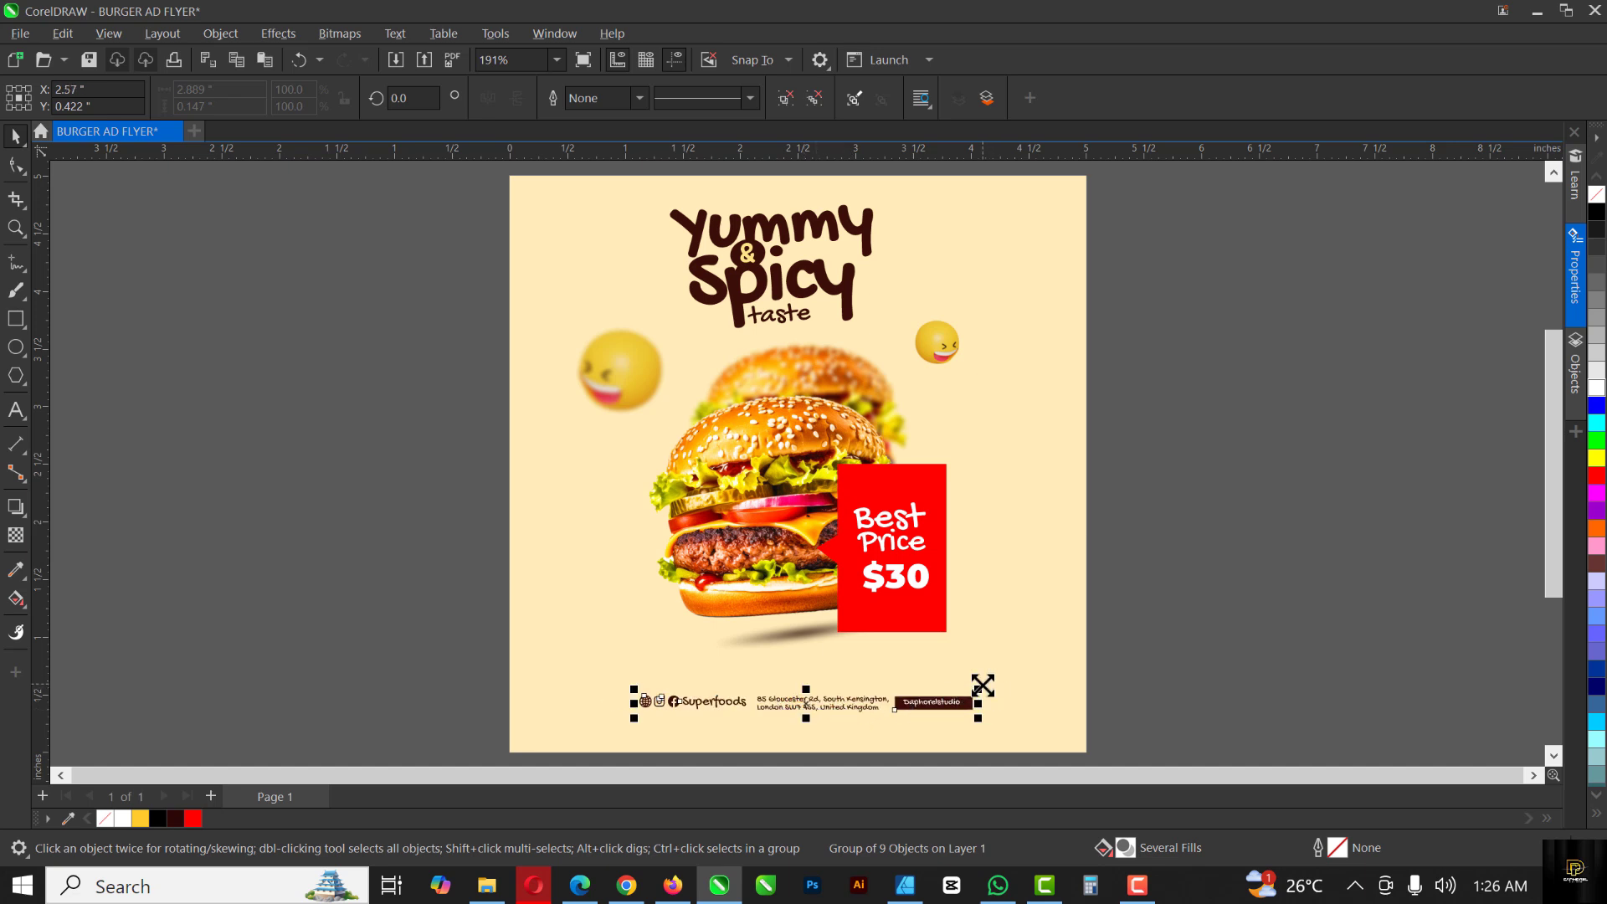
{"action": "left_click_drag", "start_coordinate": [977, 682], "coordinate": [1002, 675]}
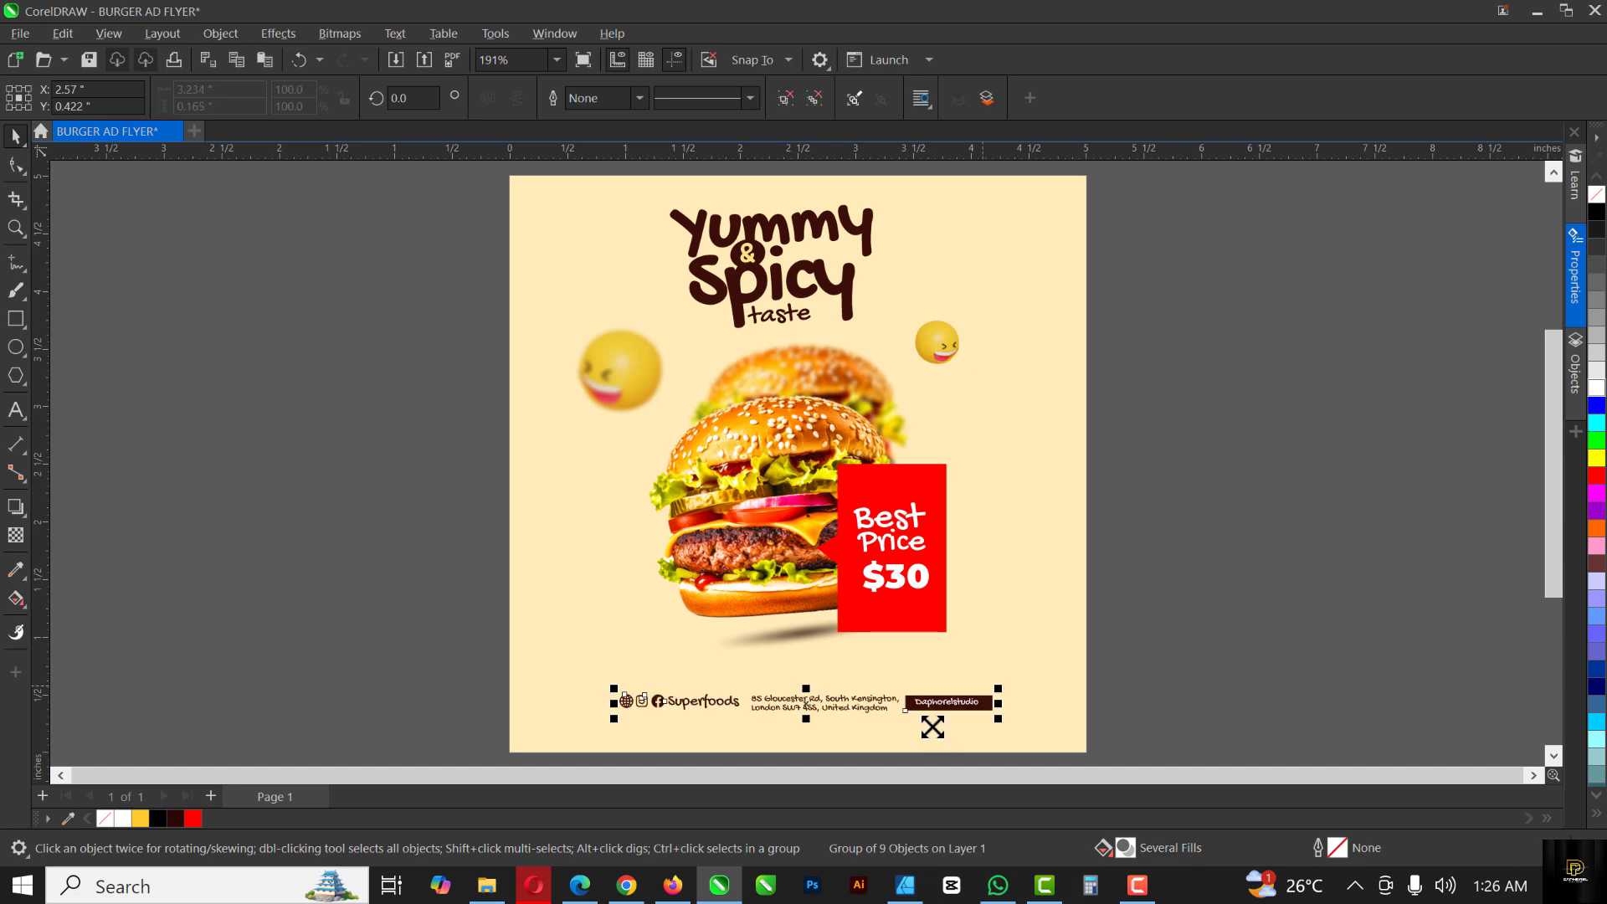
{"action": "left_click_drag", "start_coordinate": [890, 701], "coordinate": [887, 691]}
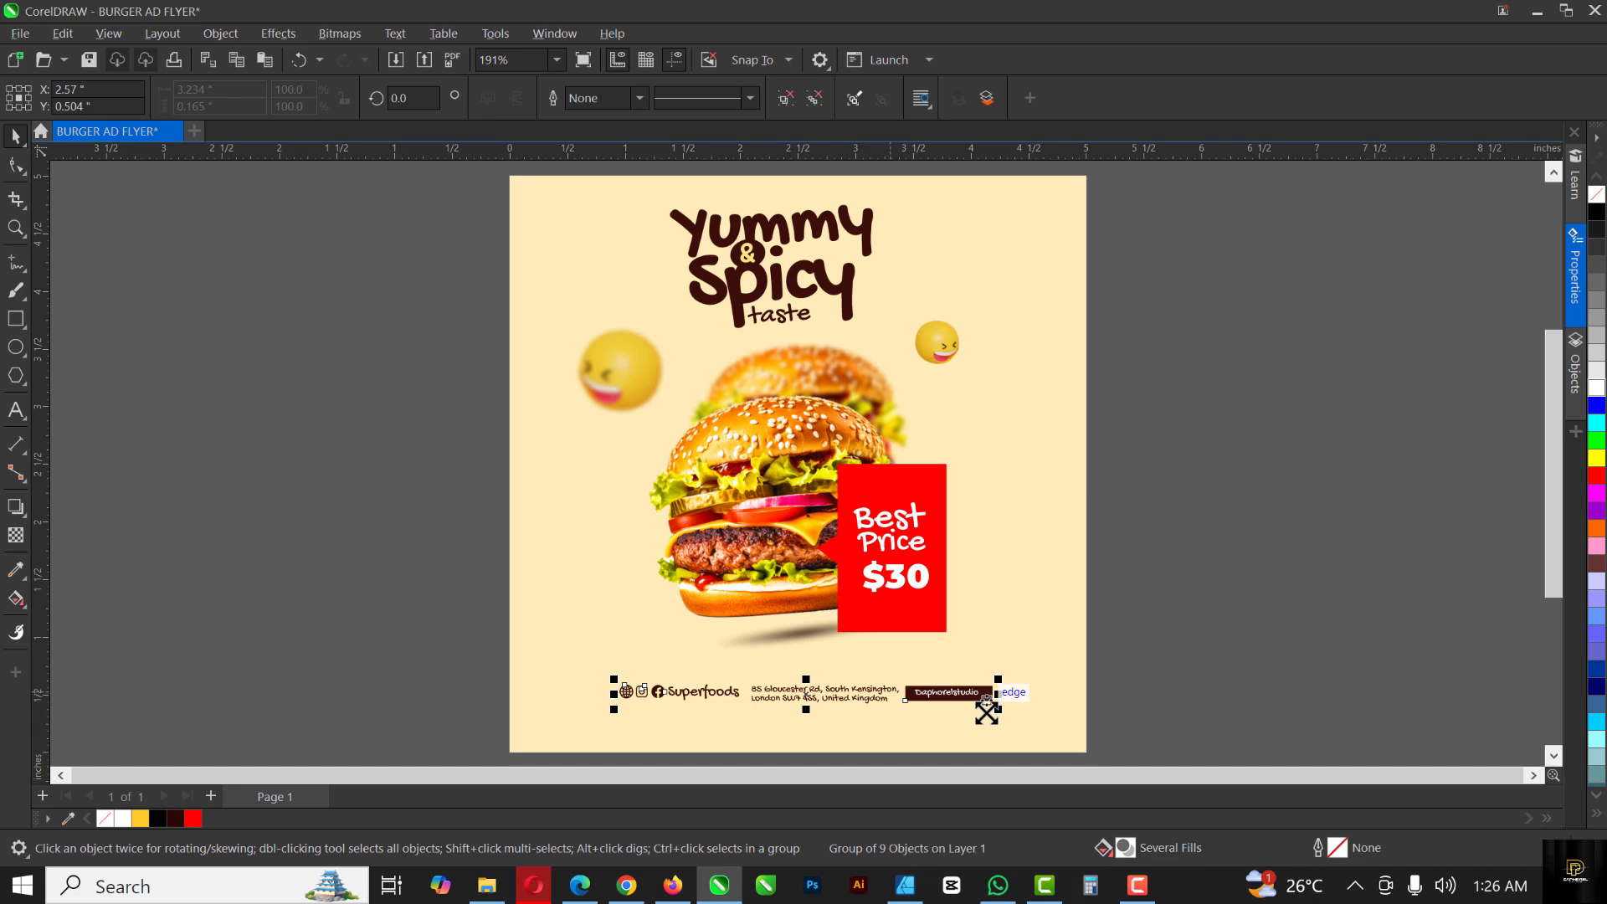
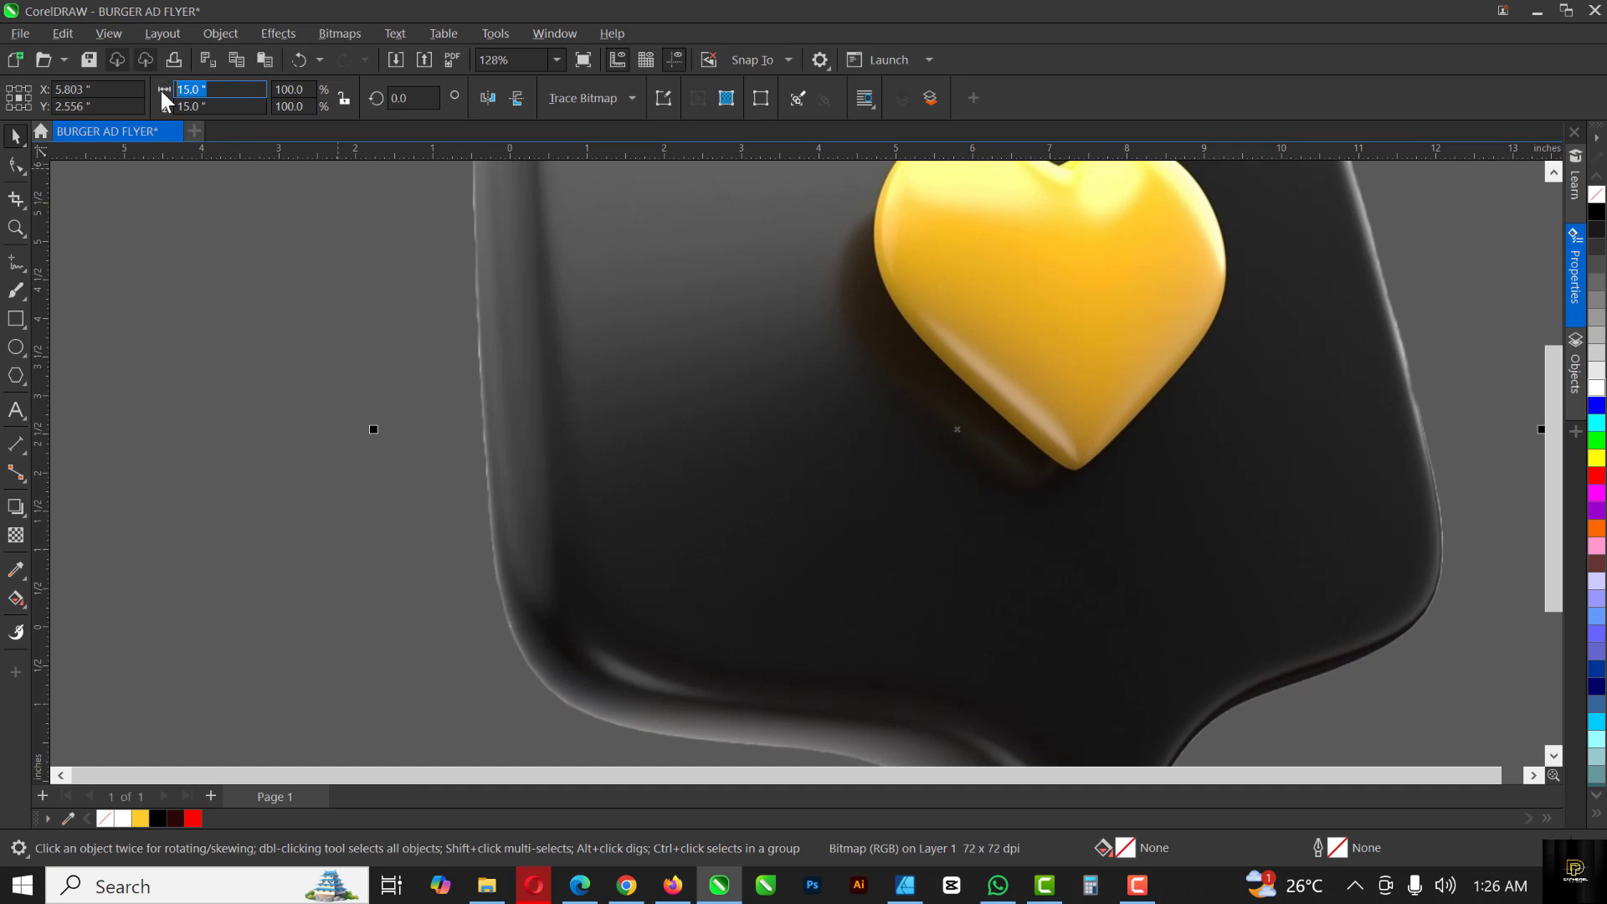
Step: Resize the yellow heart speech bubble image to 3 × 3 inches, and reduce it further to 1 × 1 inch
{"action": "type", "text": "3"}
{"action": "key", "text": "Tab"}
{"action": "type", "text": "3"}
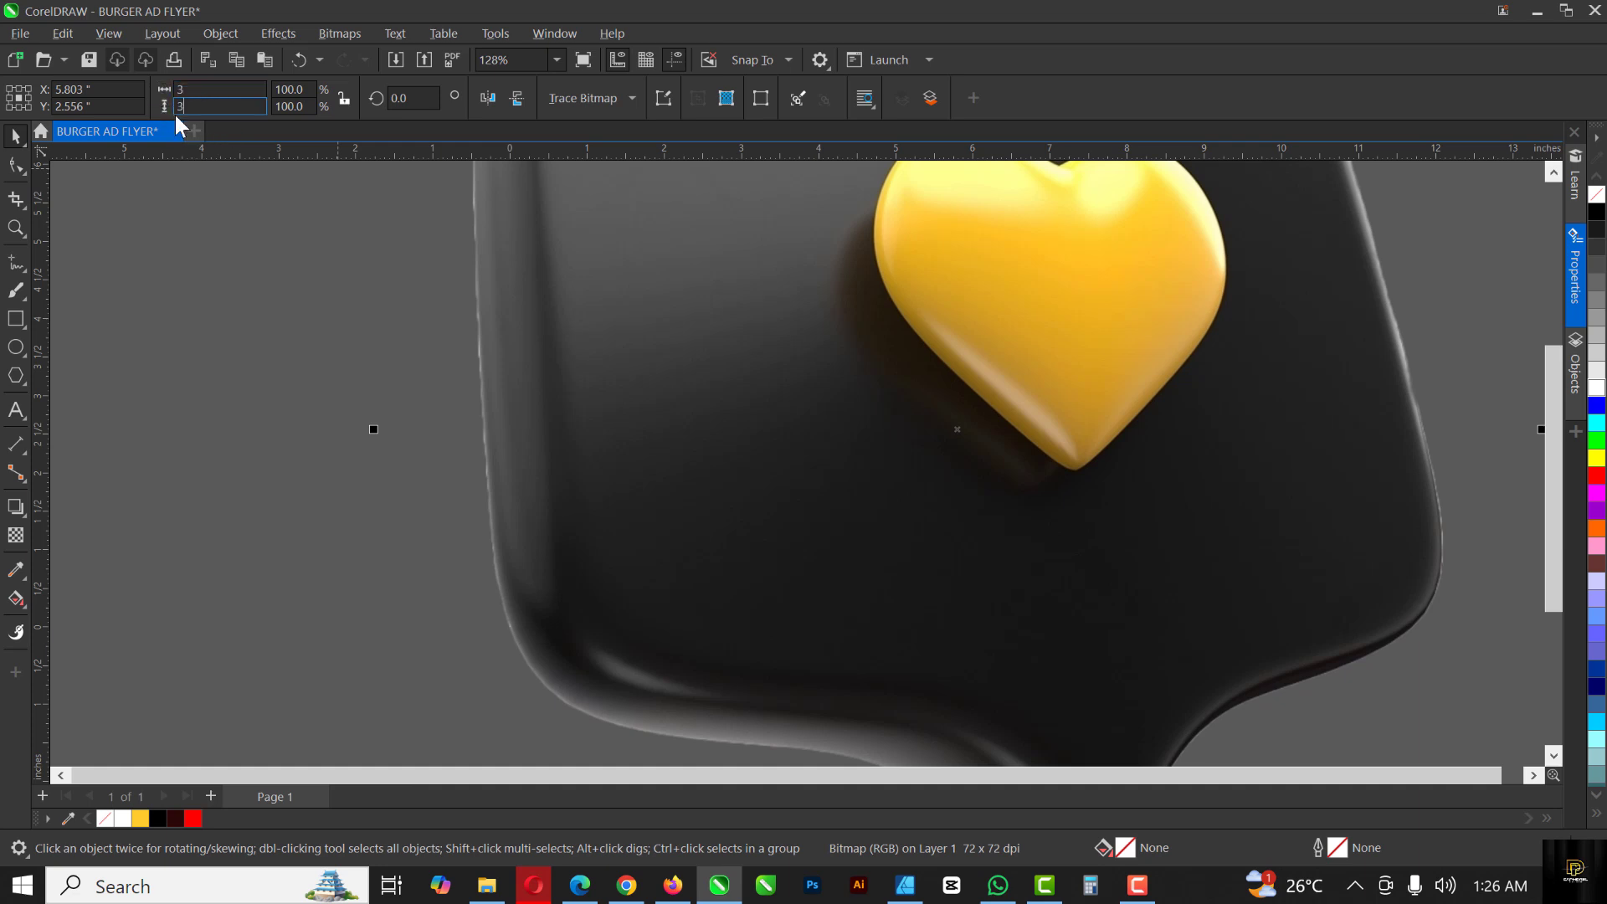
{"action": "key", "text": "Return"}
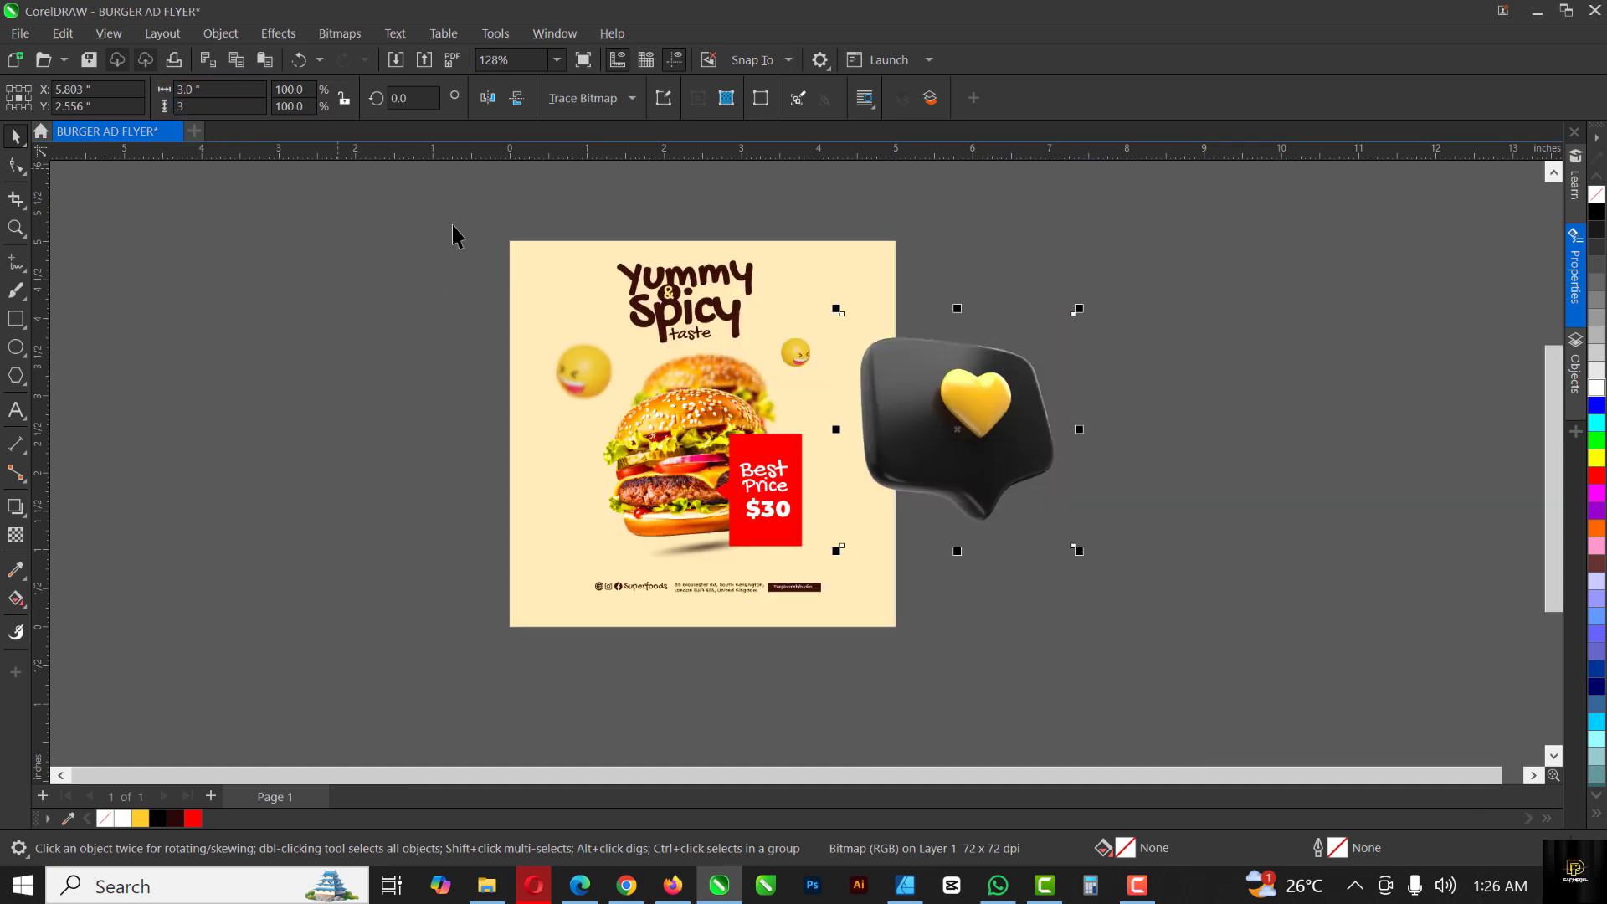
{"action": "left_click", "coordinate": [218, 86]}
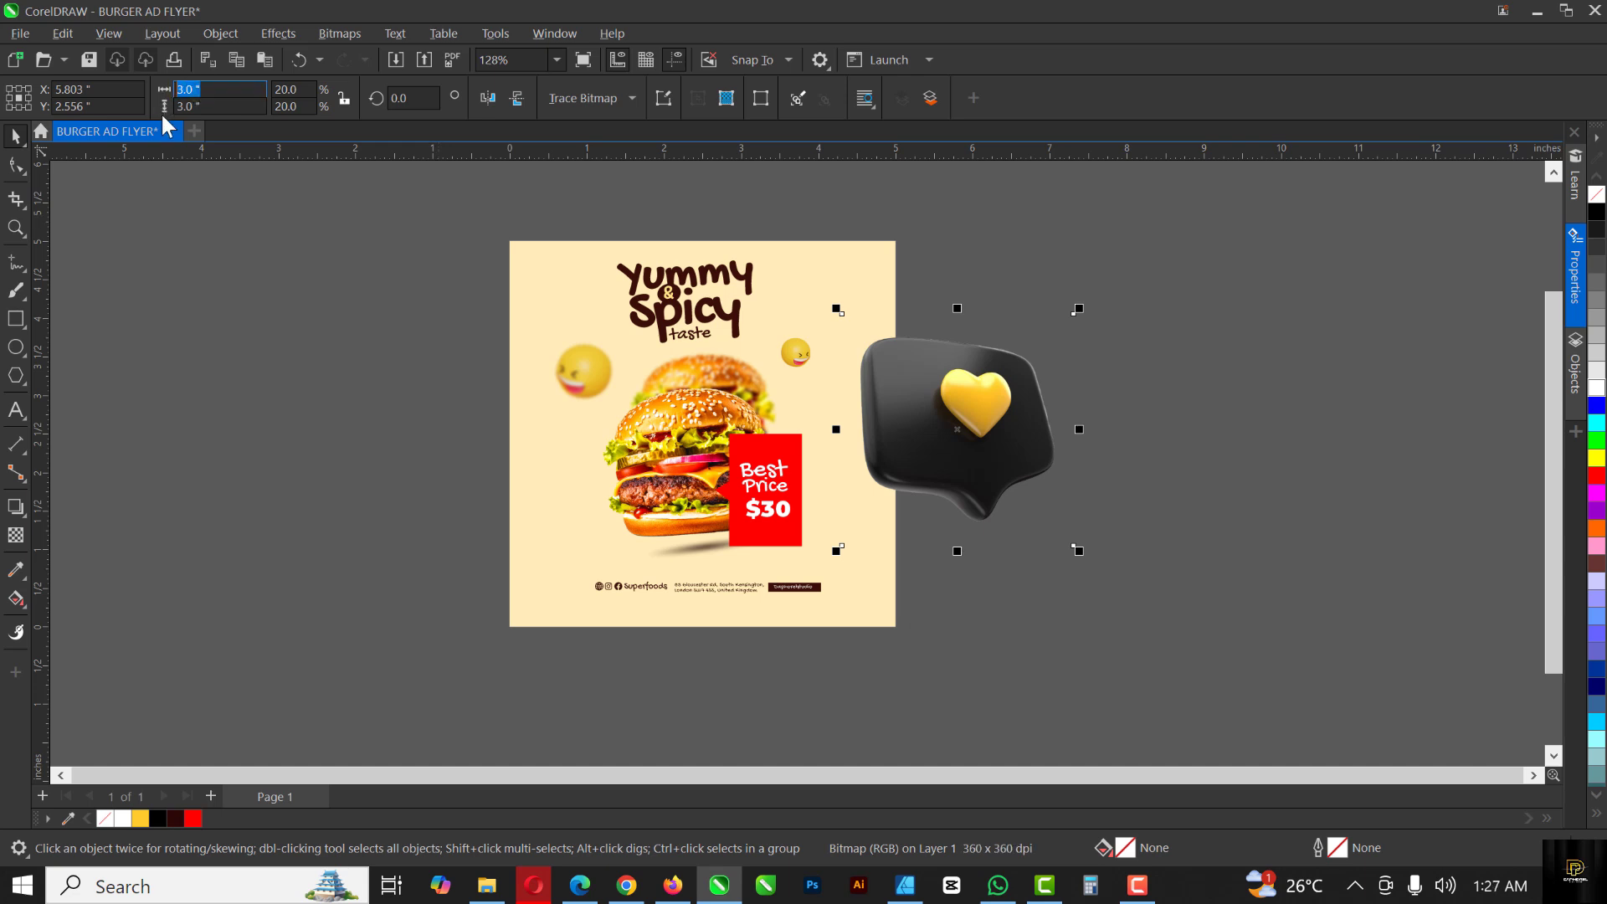
{"action": "type", "text": "1"}
{"action": "key", "text": "Return"}
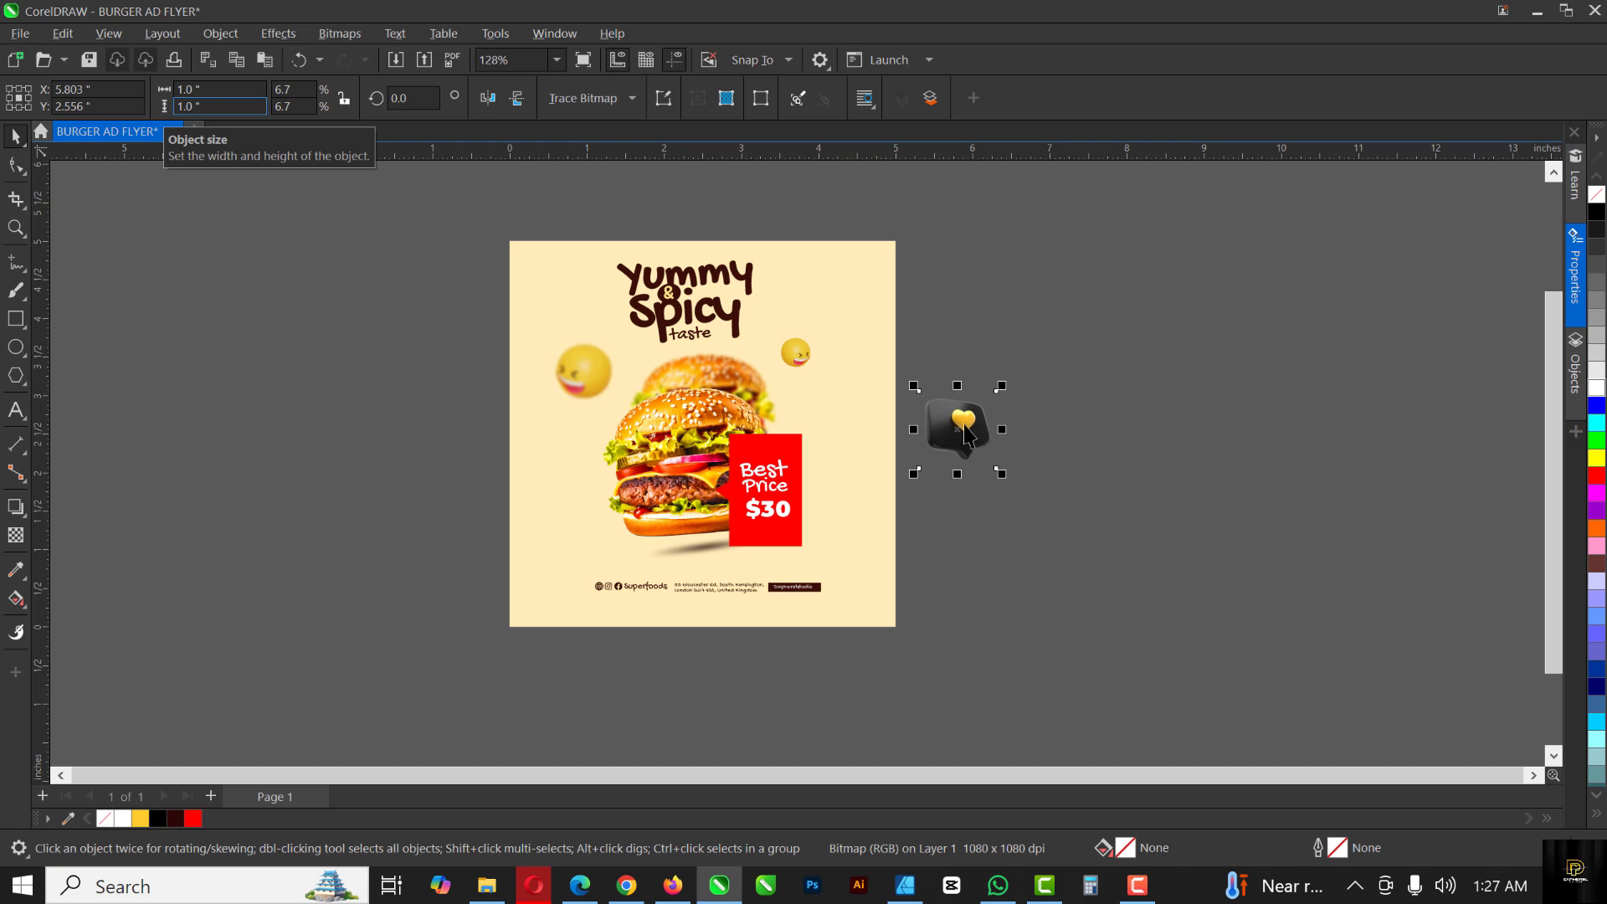
Step: Place the heart bubble over the price tag's upper right corner at about X 3.674, Y 2.424 inches and shrink it to about 0.768 inches
{"action": "left_click_drag", "start_coordinate": [963, 425], "coordinate": [799, 453]}
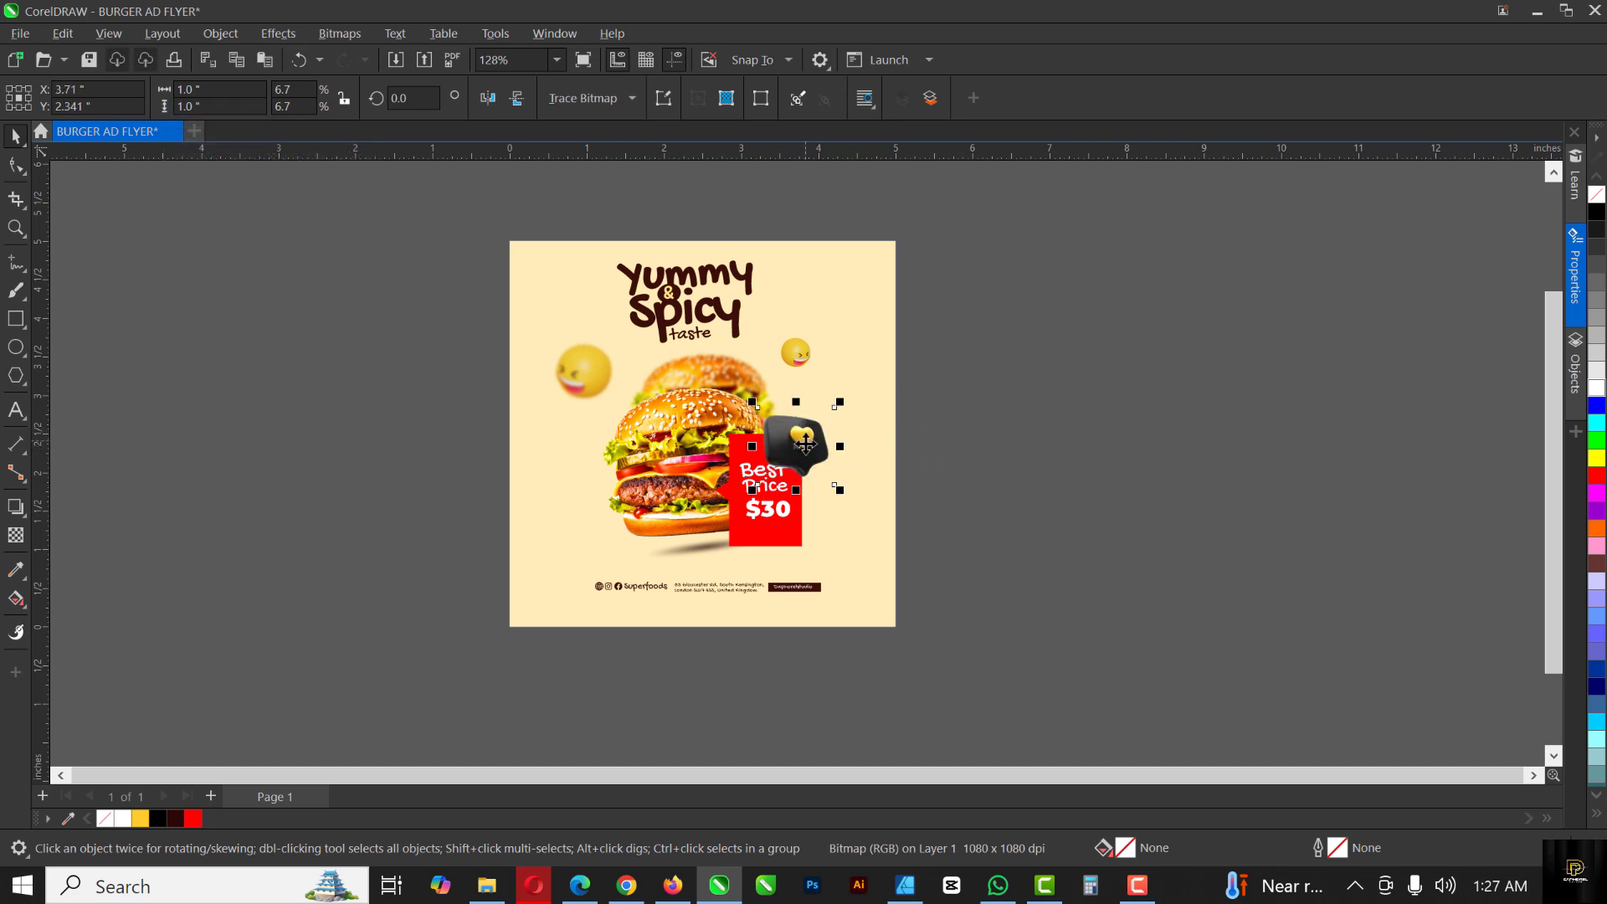
{"action": "scroll", "coordinate": [798, 453], "scroll_direction": "up", "scroll_amount": 5}
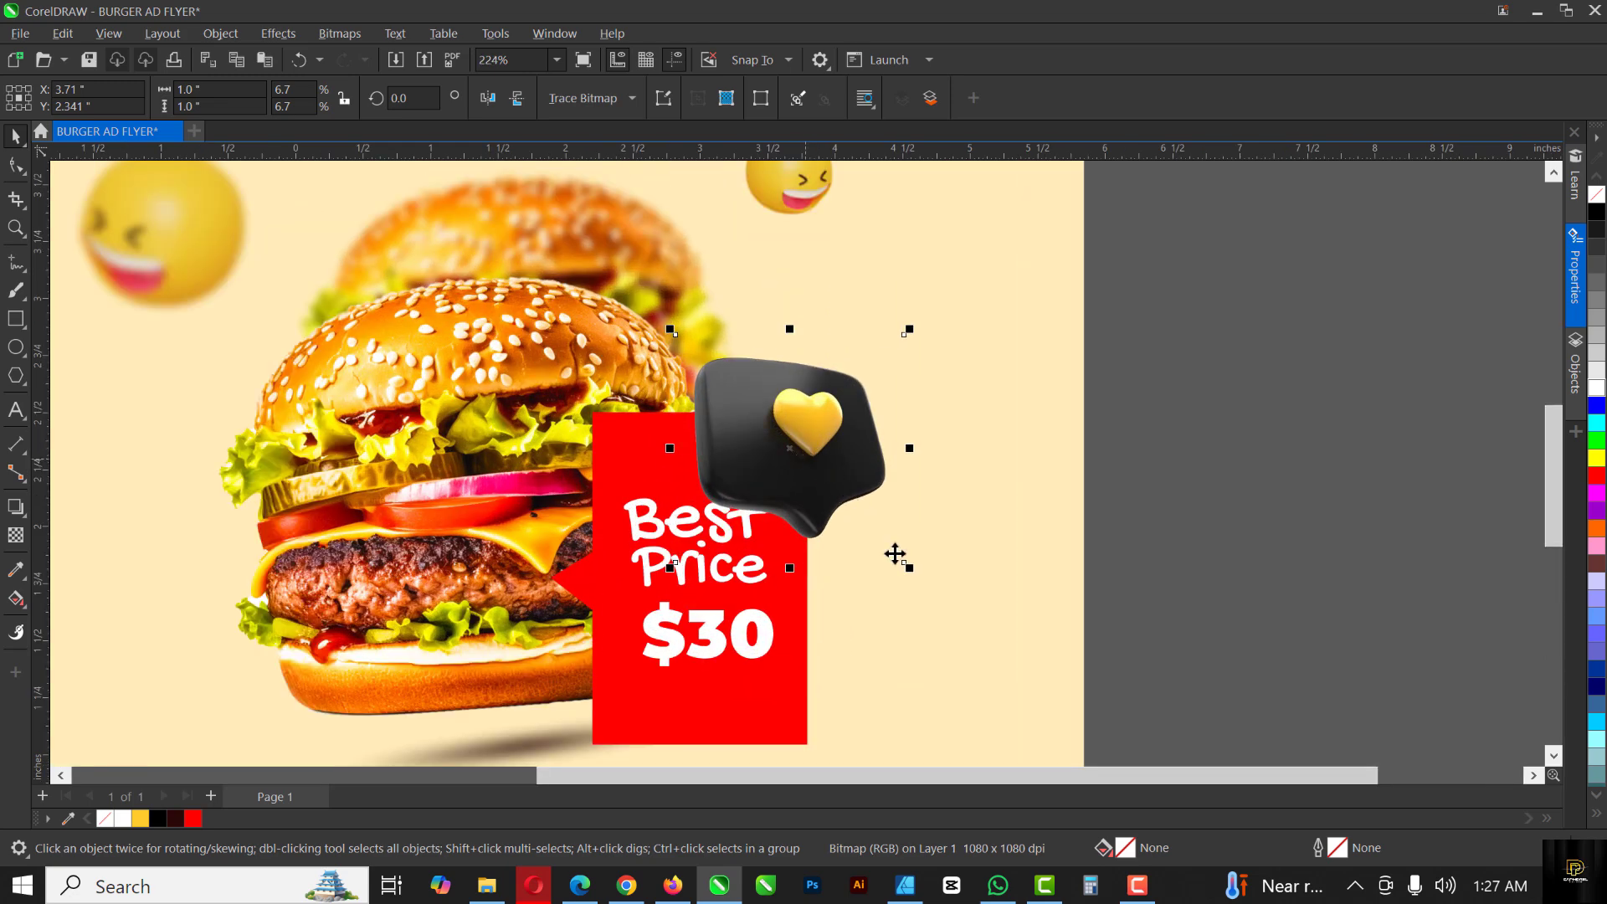
{"action": "left_click_drag", "start_coordinate": [910, 568], "coordinate": [882, 543]}
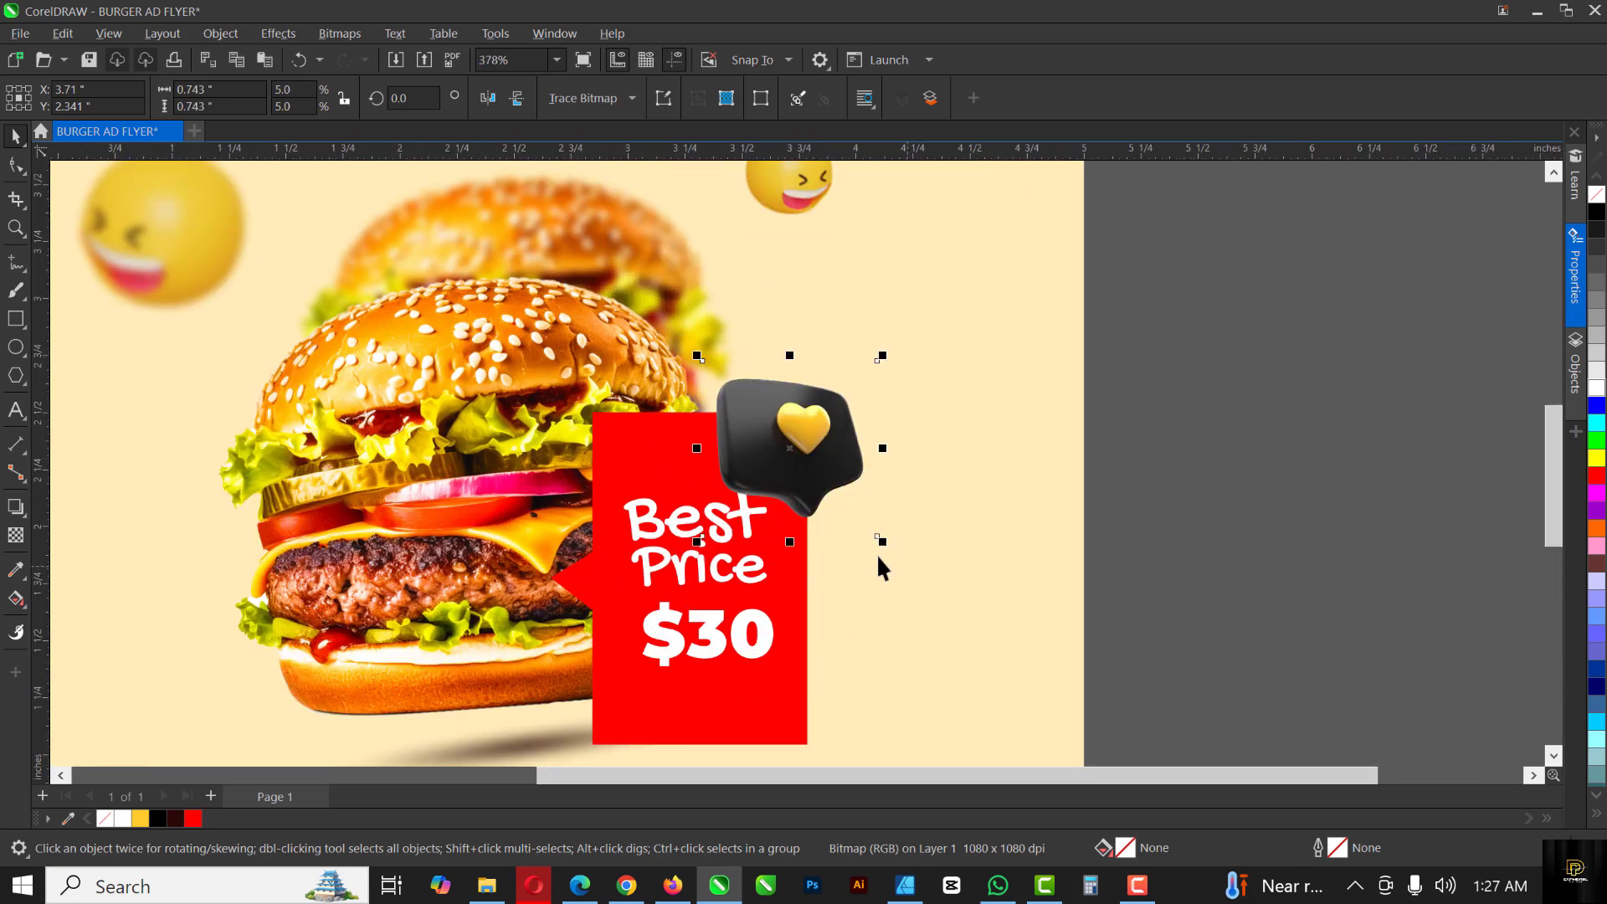
{"action": "left_click_drag", "start_coordinate": [800, 478], "coordinate": [792, 459]}
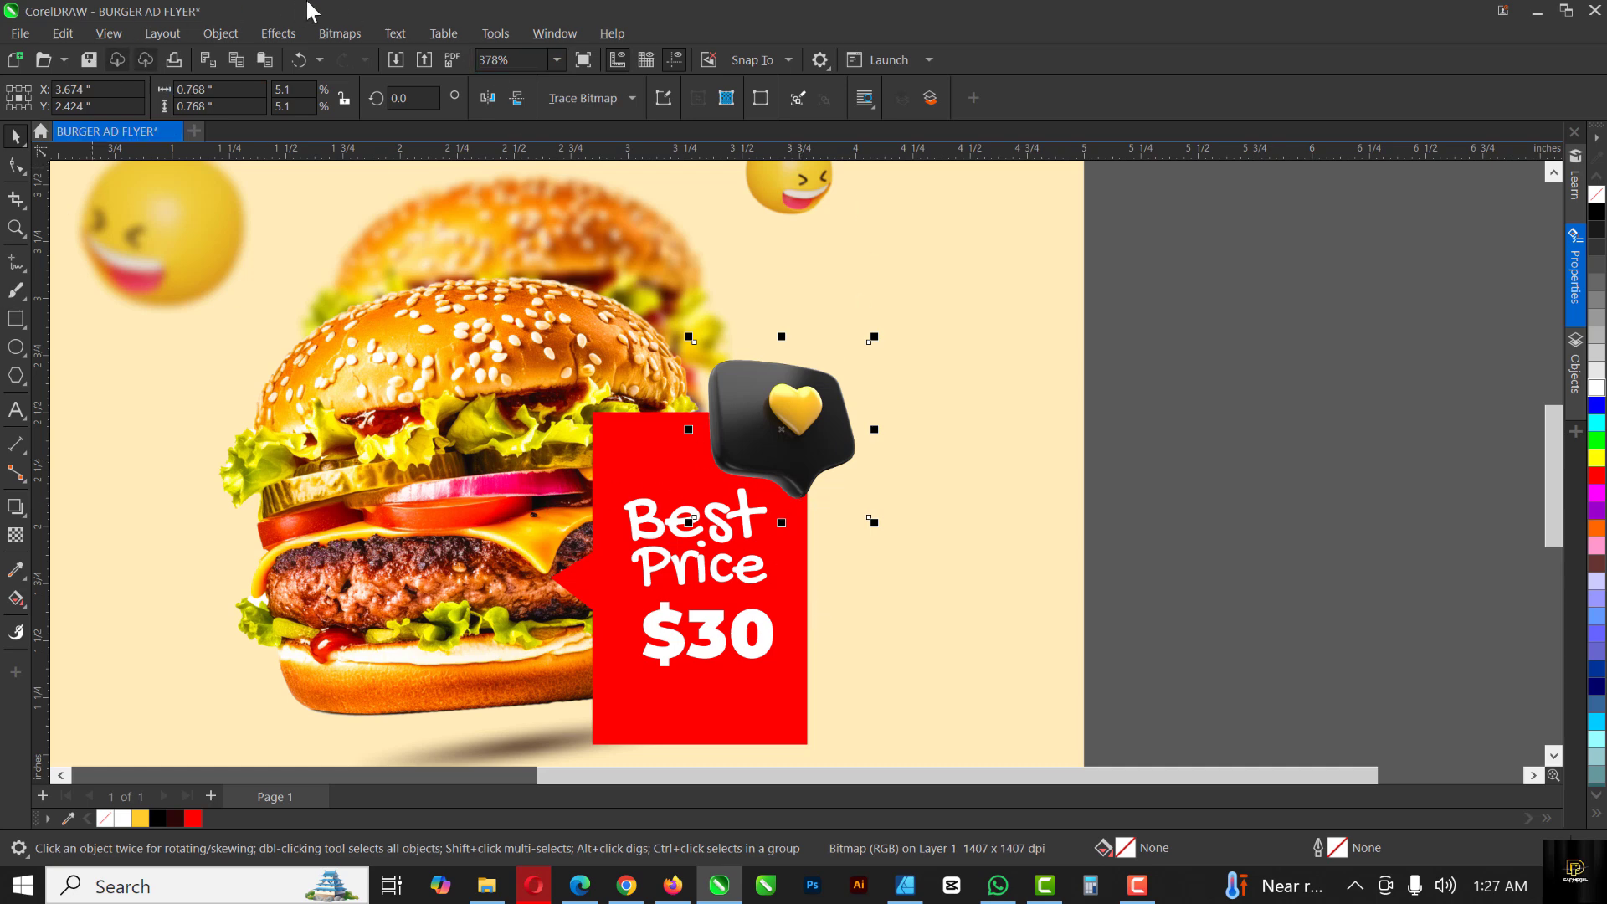
Step: Apply a Gaussian Blur with a radius of about 18.2 to the heart bubble
{"action": "left_click", "coordinate": [285, 34]}
{"action": "mouse_move", "coordinate": [300, 149]}
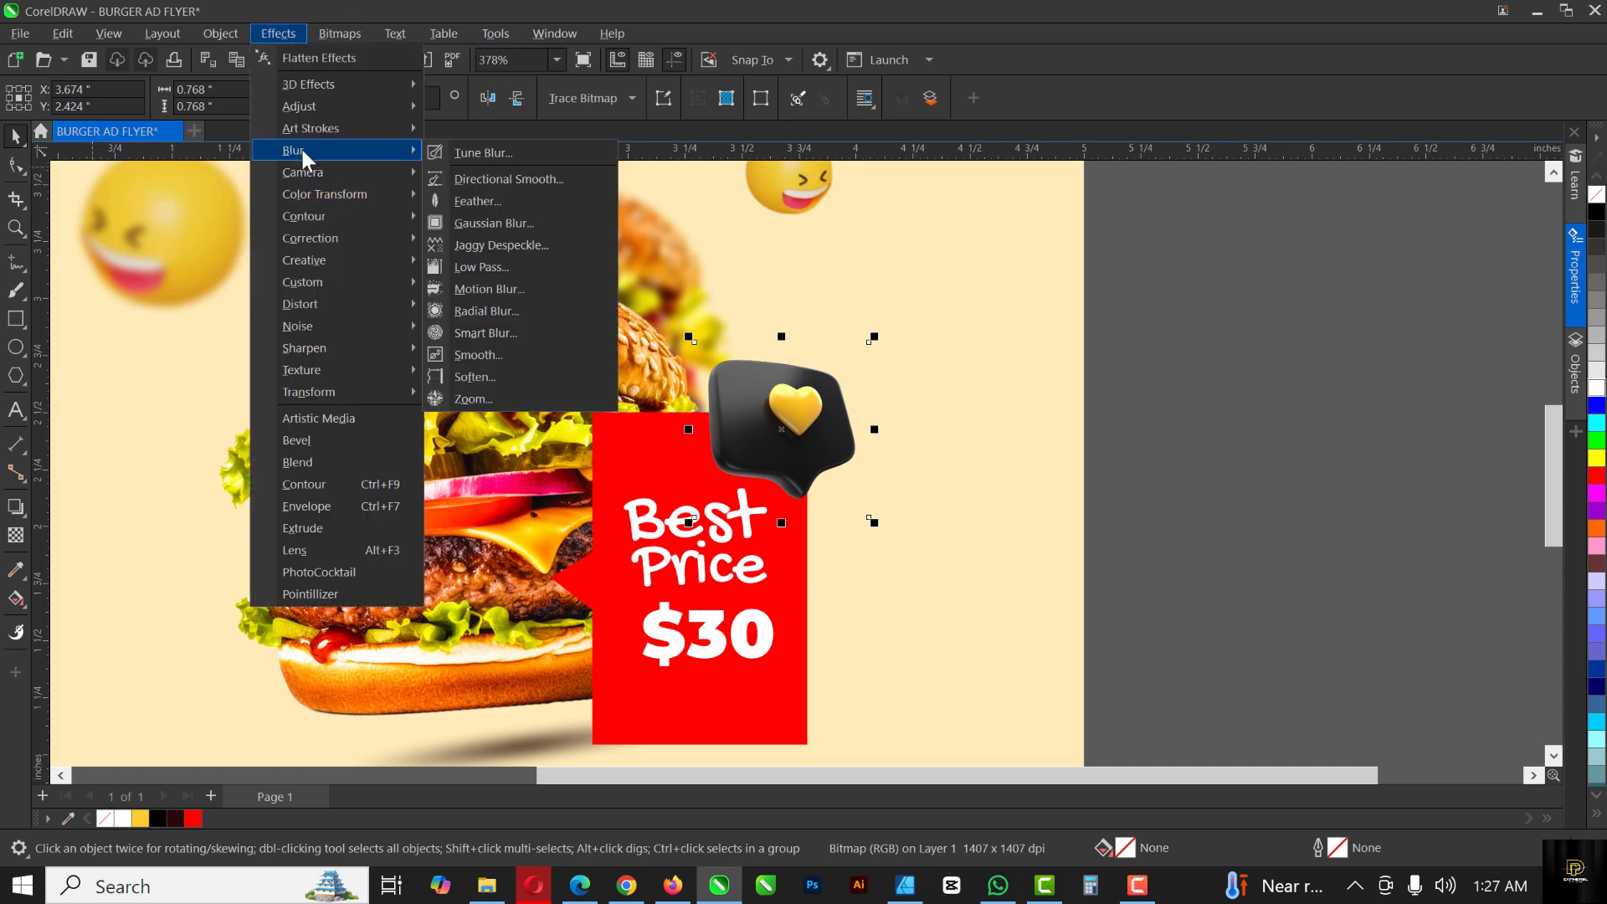
{"action": "left_click", "coordinate": [514, 220]}
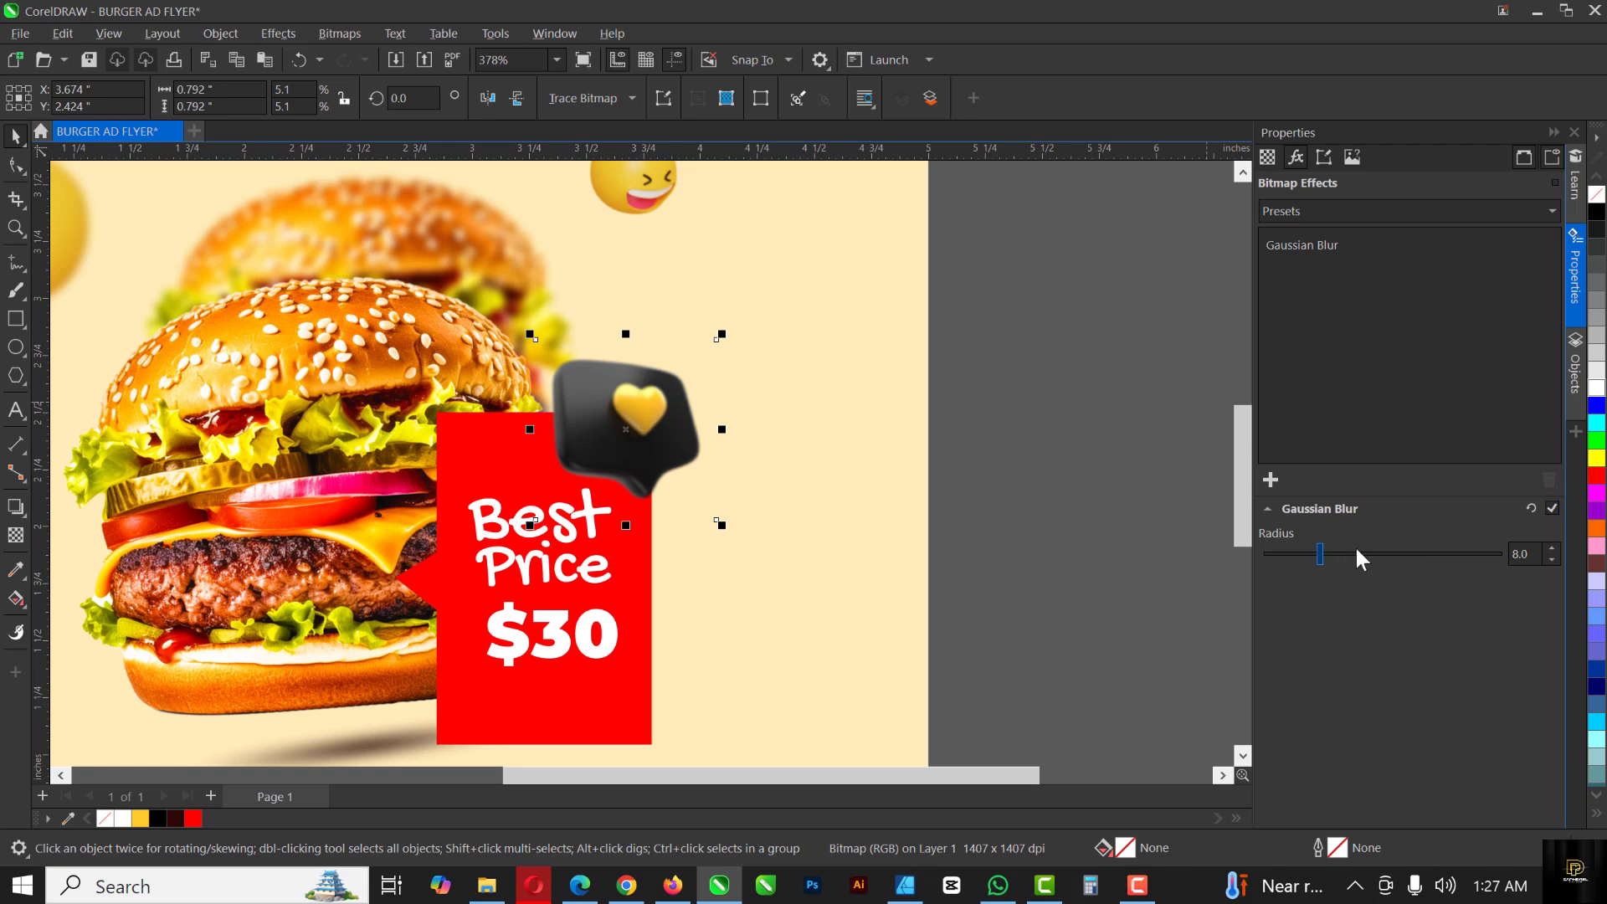
{"action": "left_click", "coordinate": [1355, 549]}
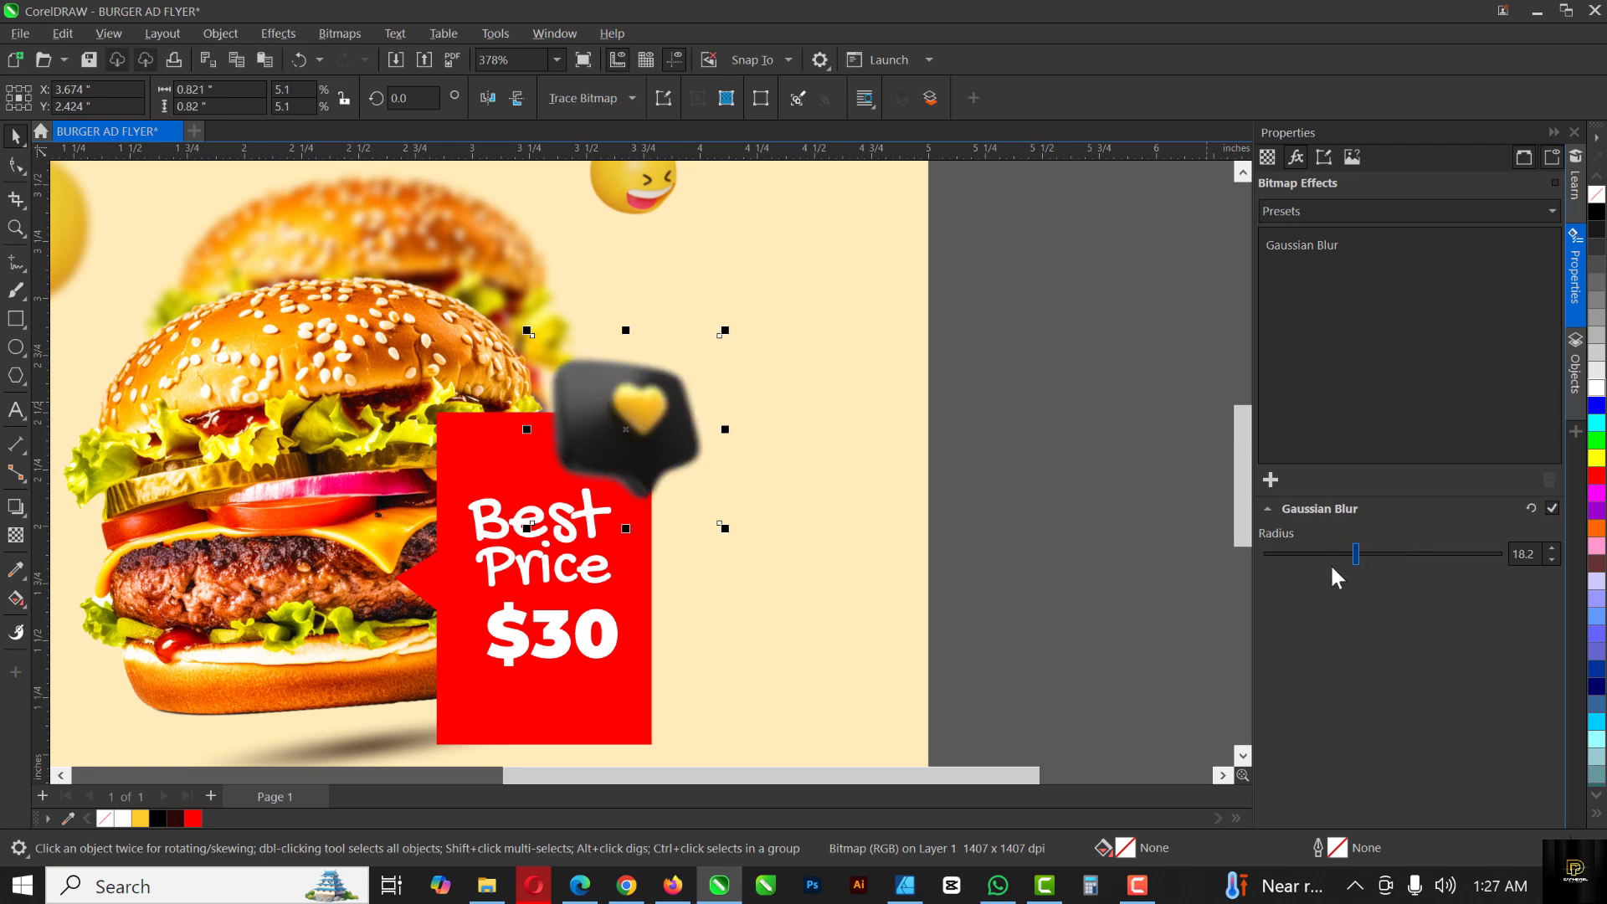
{"action": "left_click", "coordinate": [1552, 131]}
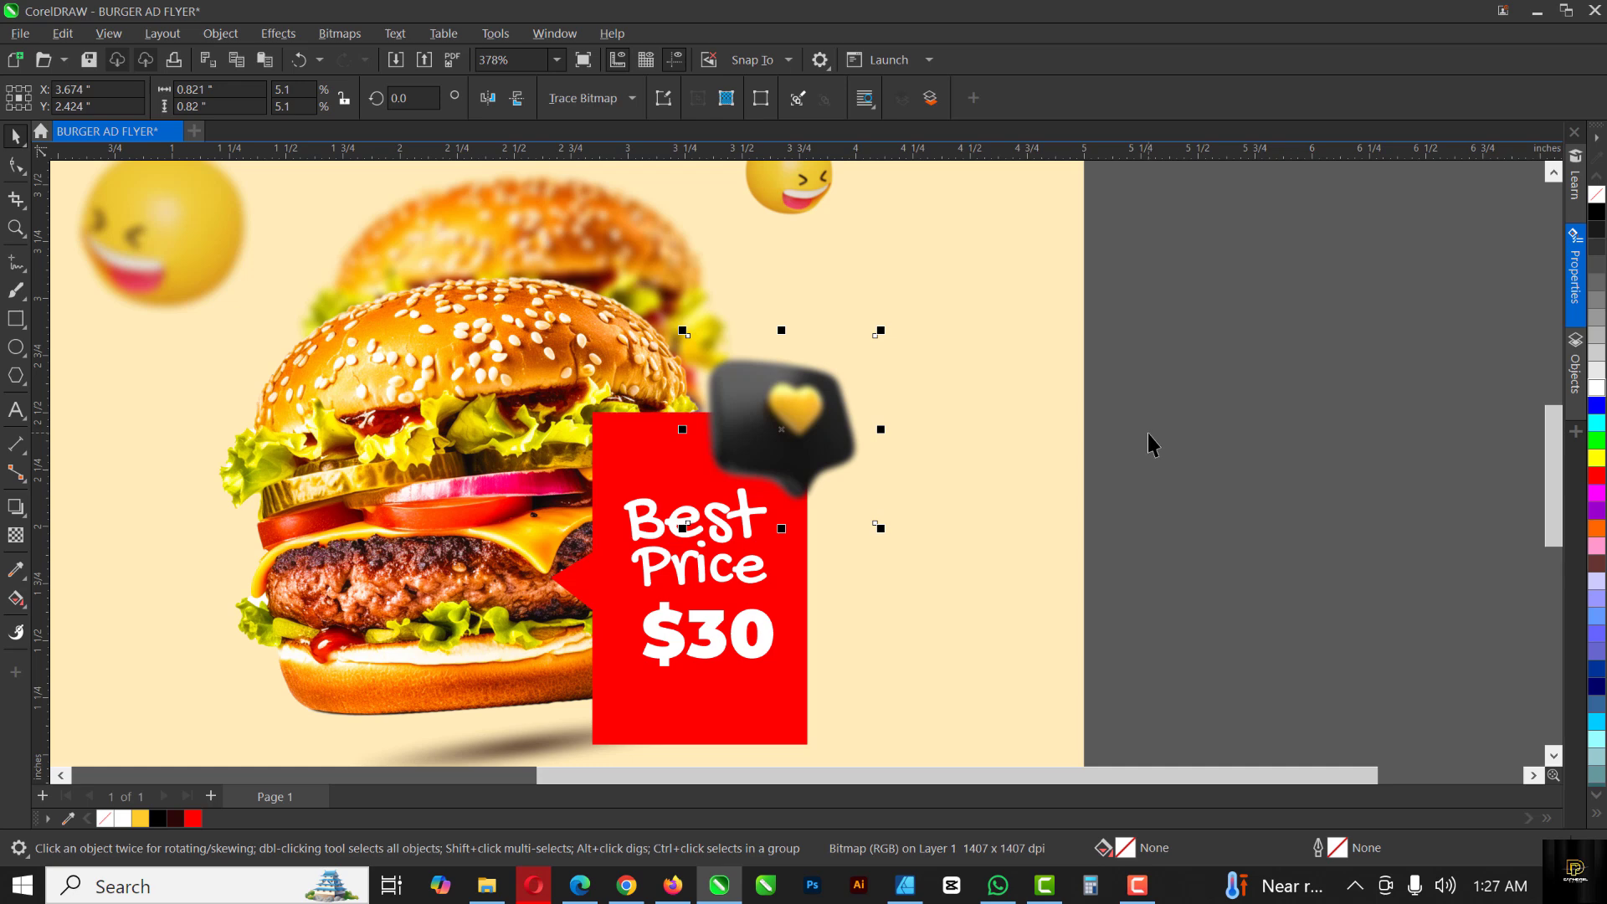
Step: Apply the Auto Adjust effect to the blurred heart bubble and deselect it
{"action": "left_click", "coordinate": [271, 32]}
{"action": "mouse_move", "coordinate": [321, 109]}
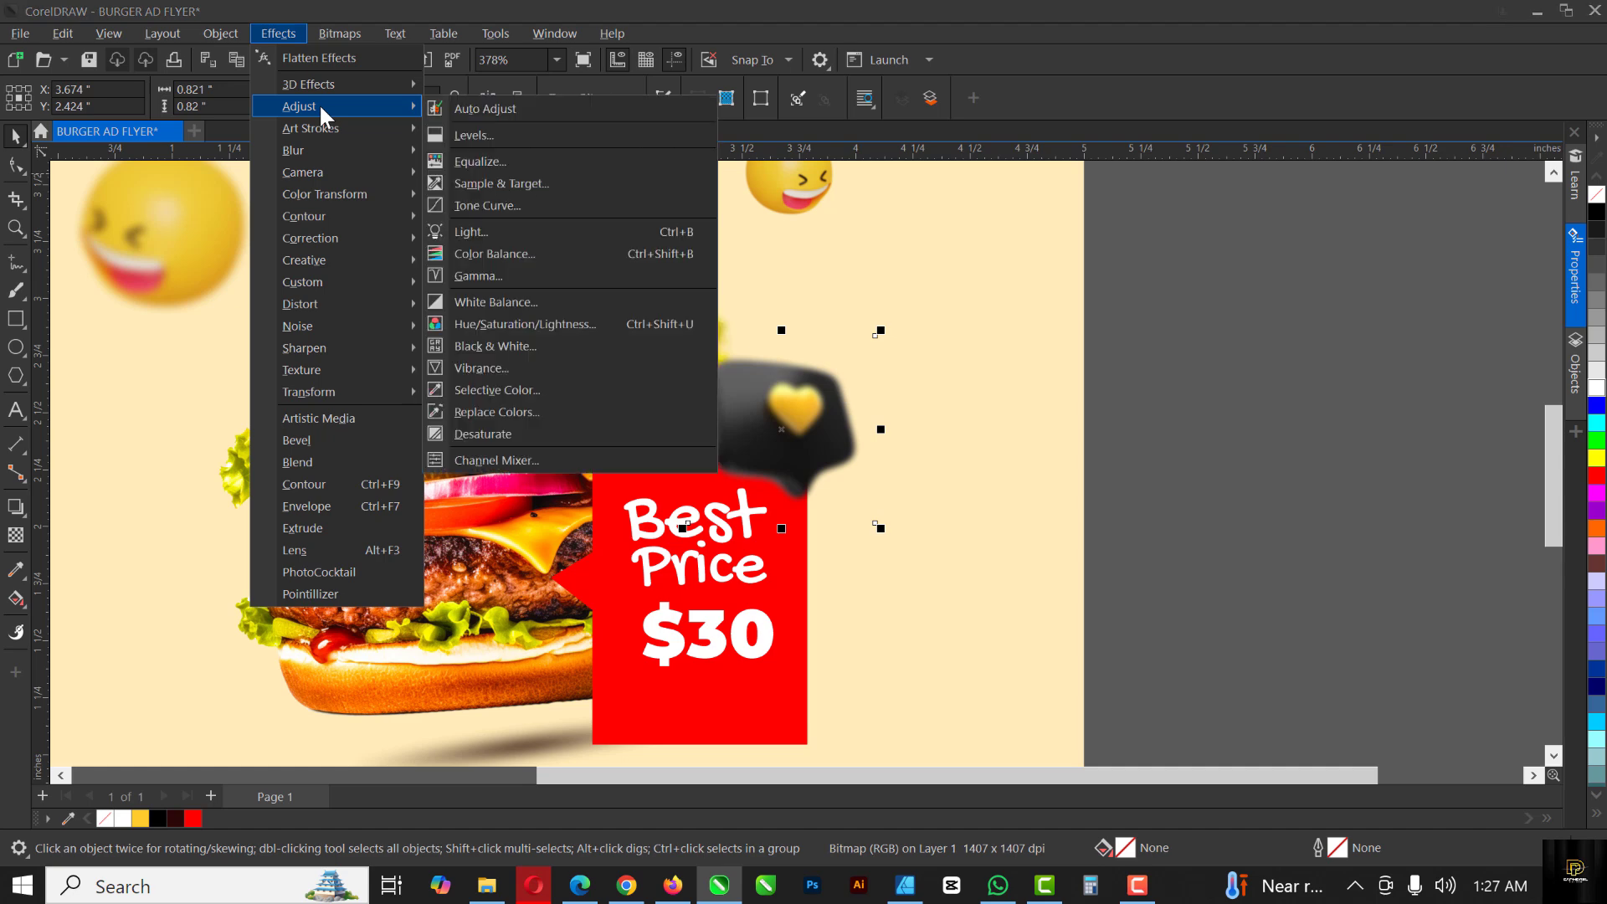
{"action": "left_click", "coordinate": [526, 108]}
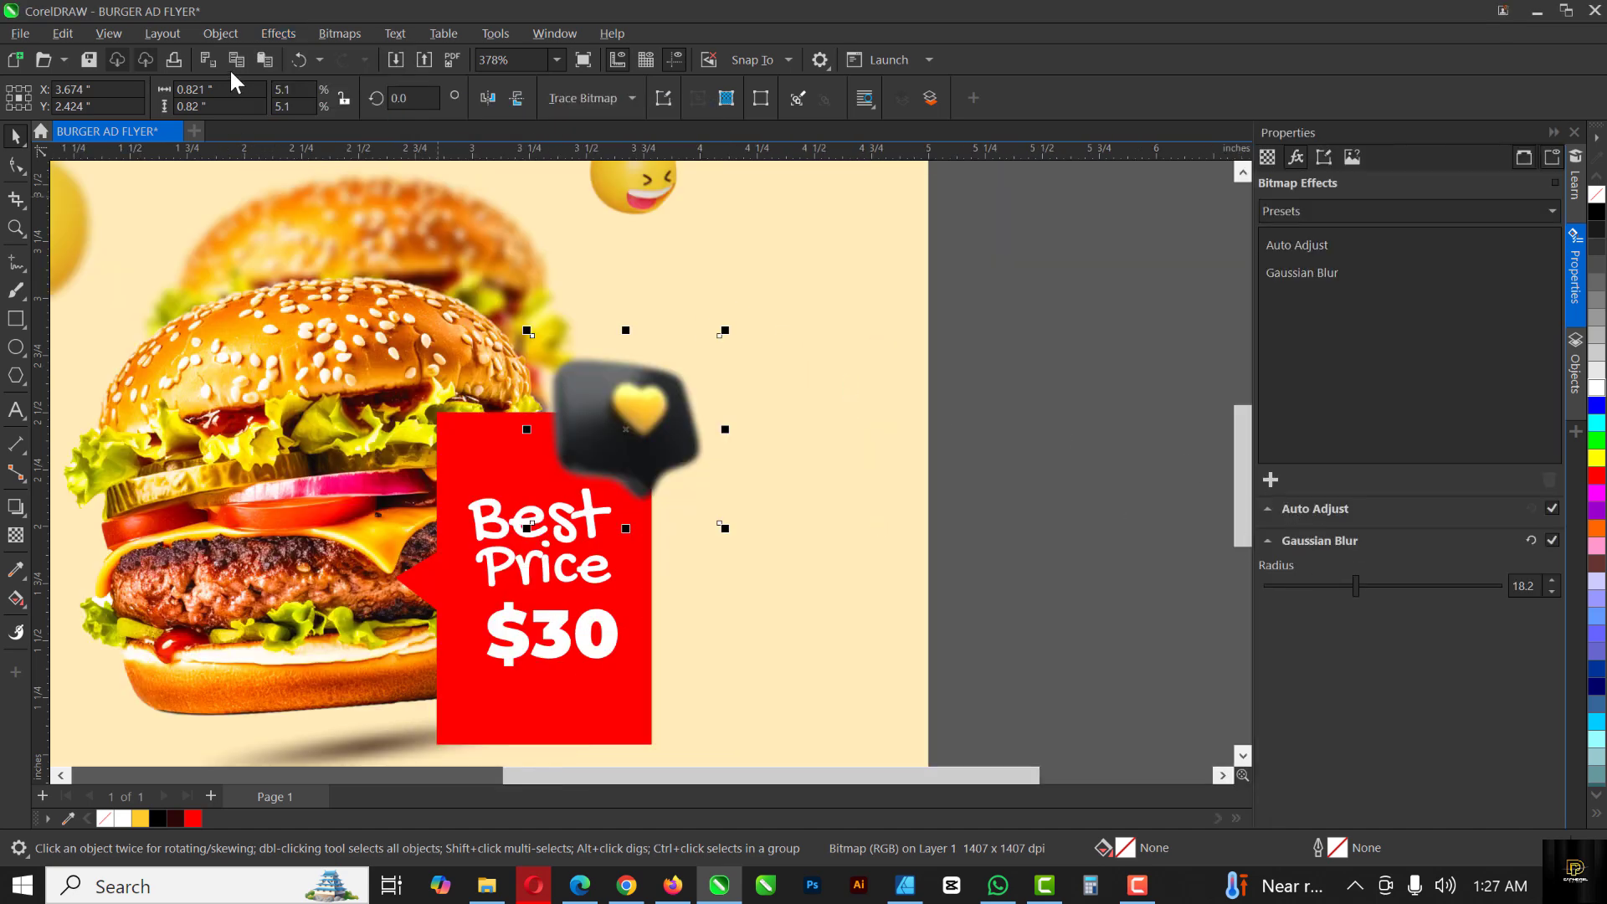
{"action": "left_click", "coordinate": [271, 33]}
{"action": "mouse_move", "coordinate": [309, 98]}
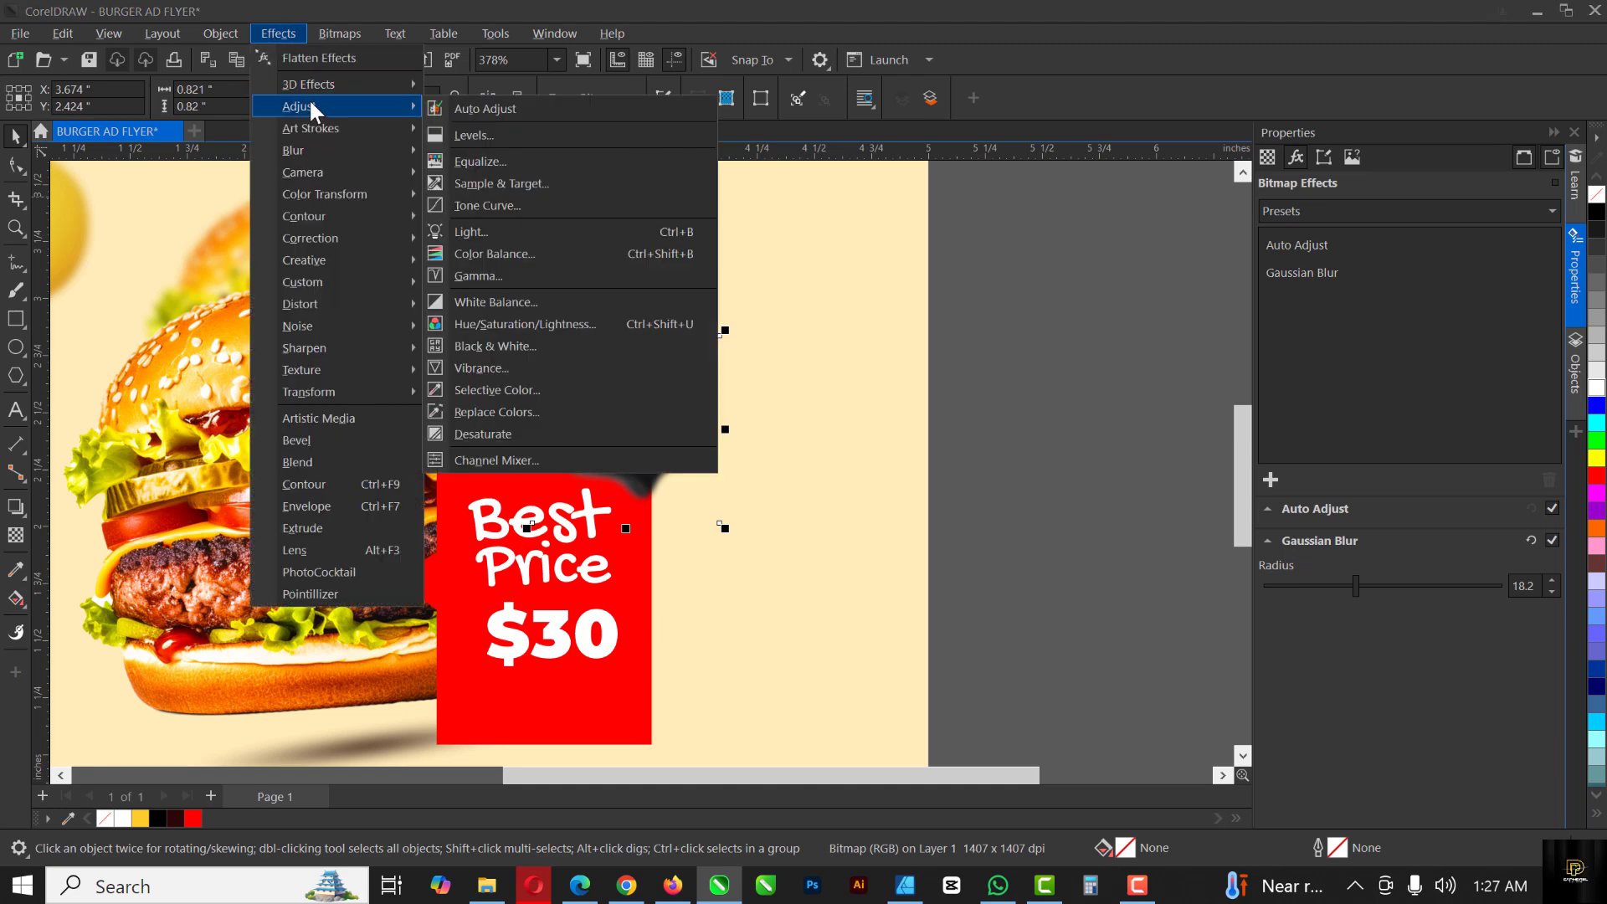
{"action": "left_click", "coordinate": [483, 108]}
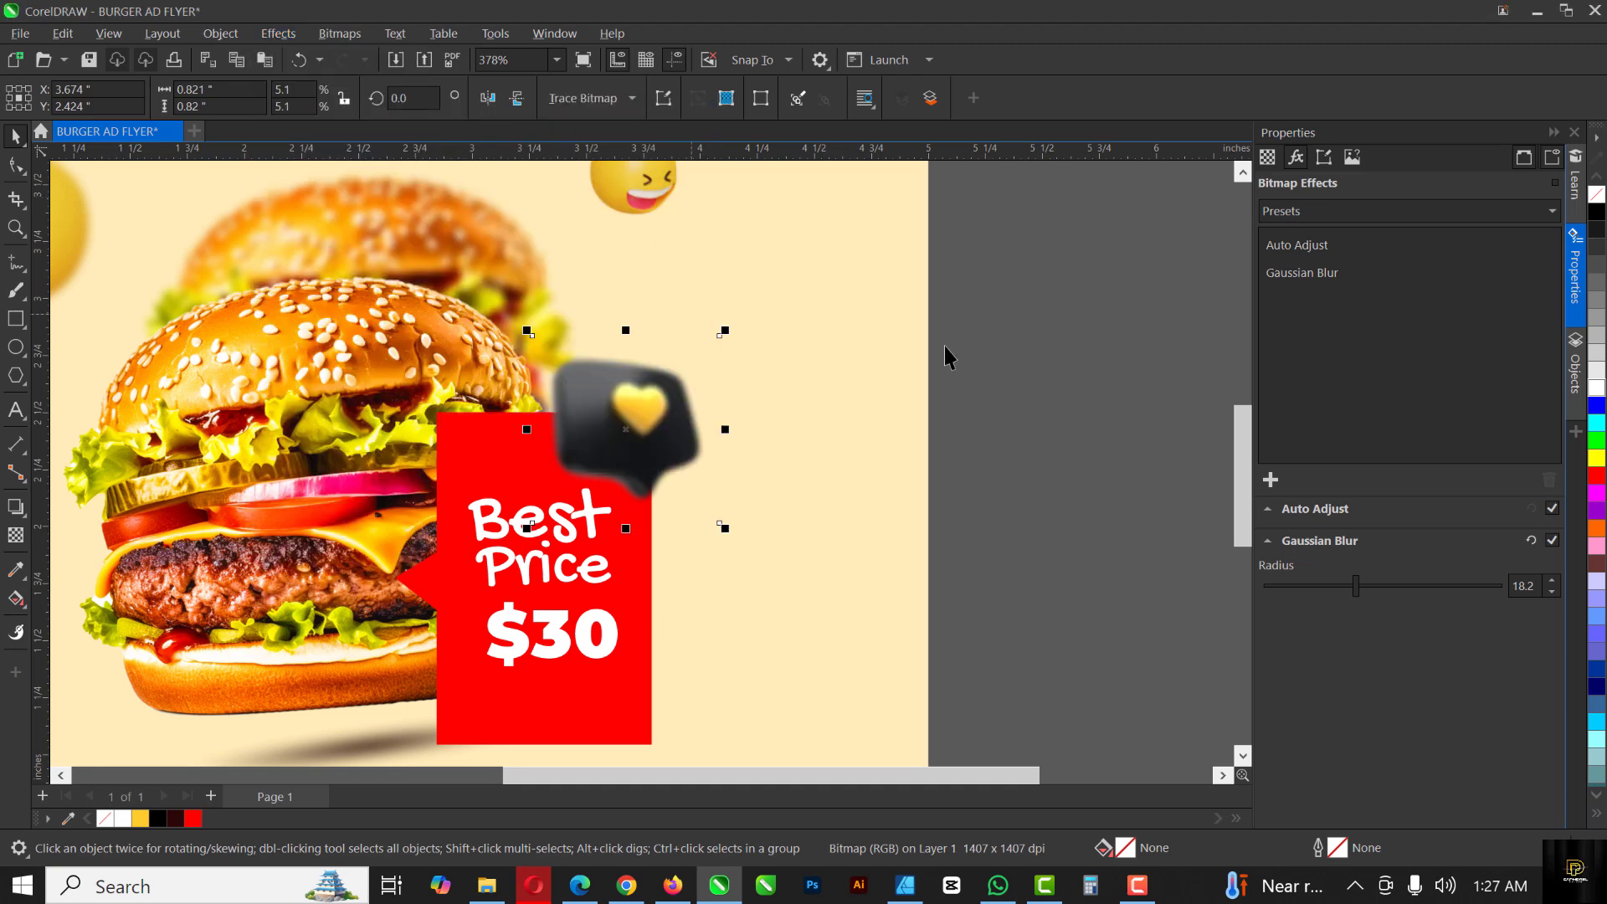
{"action": "left_click", "coordinate": [1552, 132]}
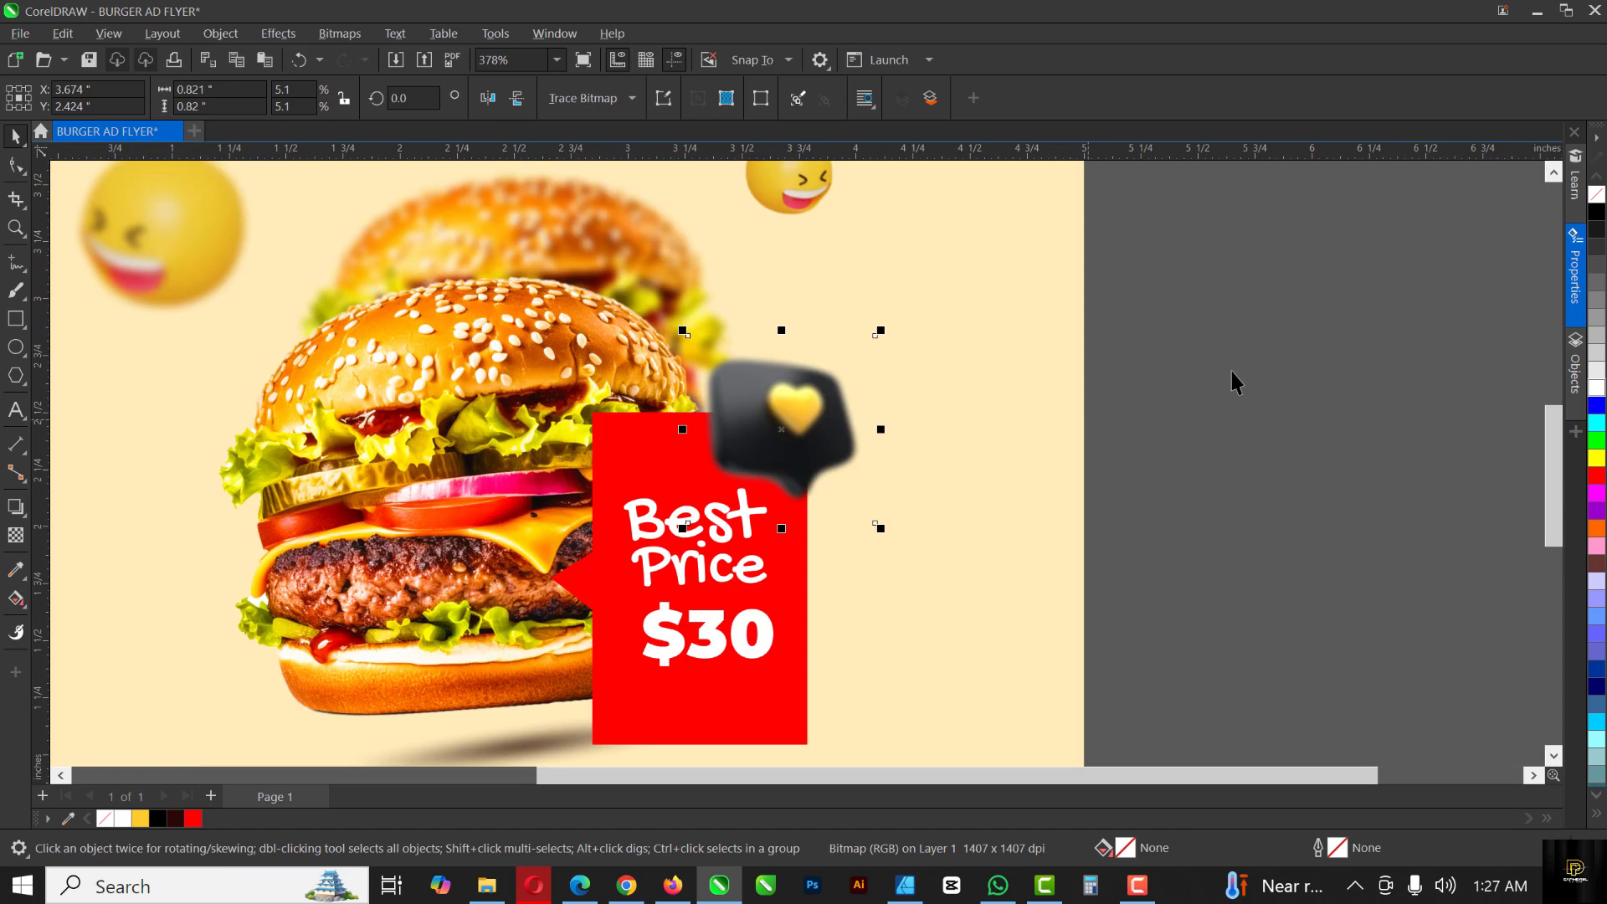
{"action": "left_click", "coordinate": [1231, 375]}
Step: Apply the Auto Adjust effect to the front burger image and deselect it
{"action": "scroll", "coordinate": [942, 419], "scroll_direction": "down", "scroll_amount": 4}
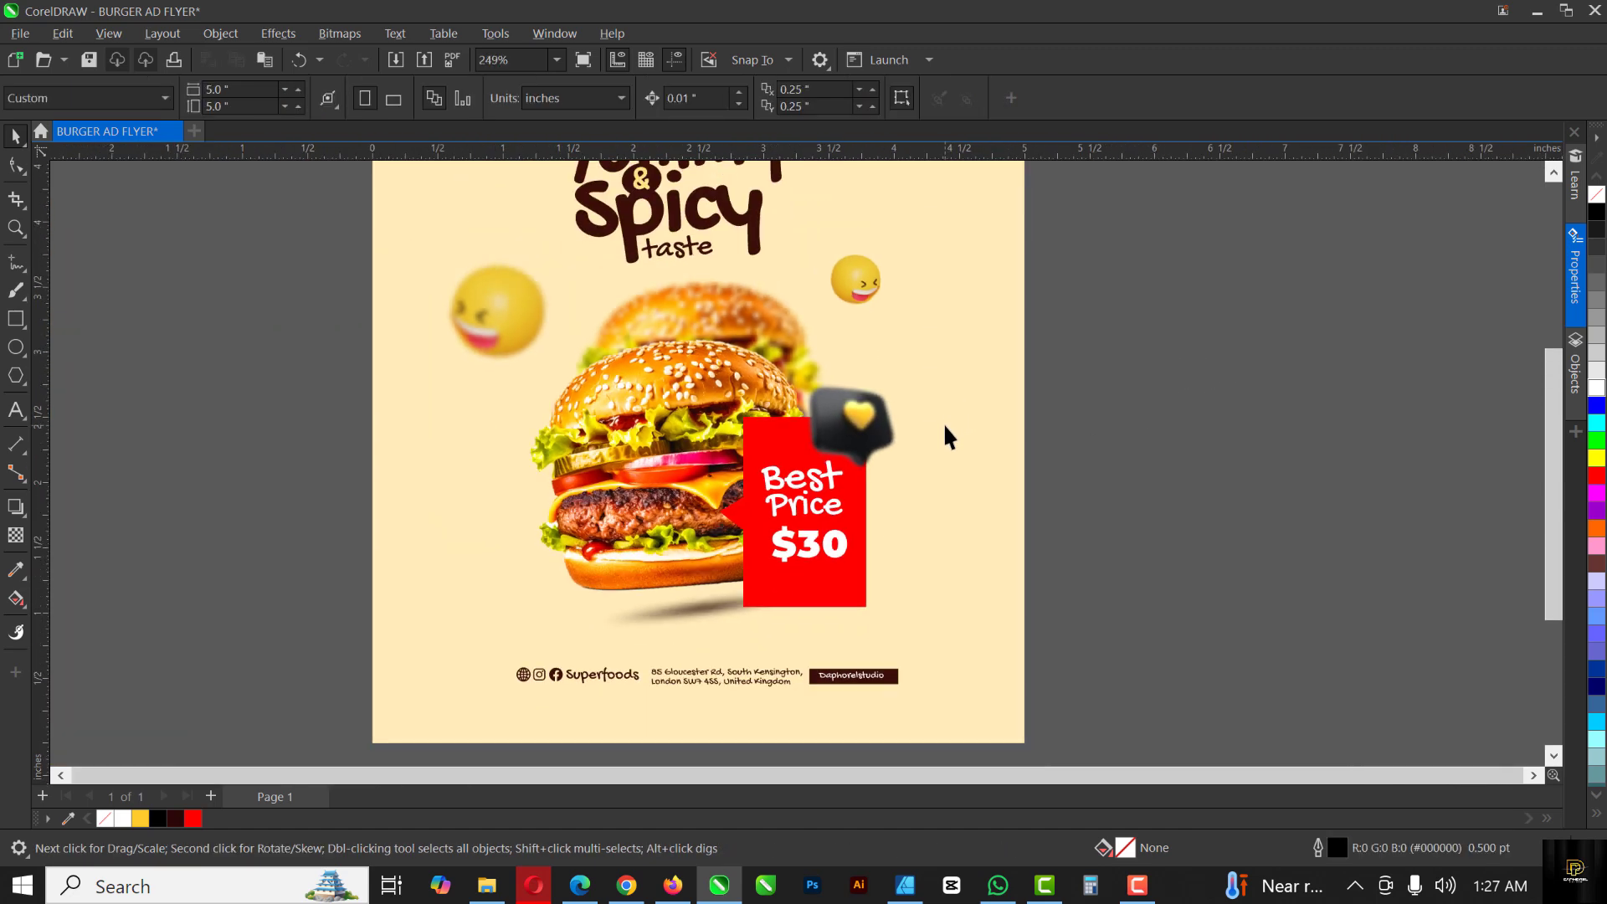
{"action": "left_click", "coordinate": [677, 405]}
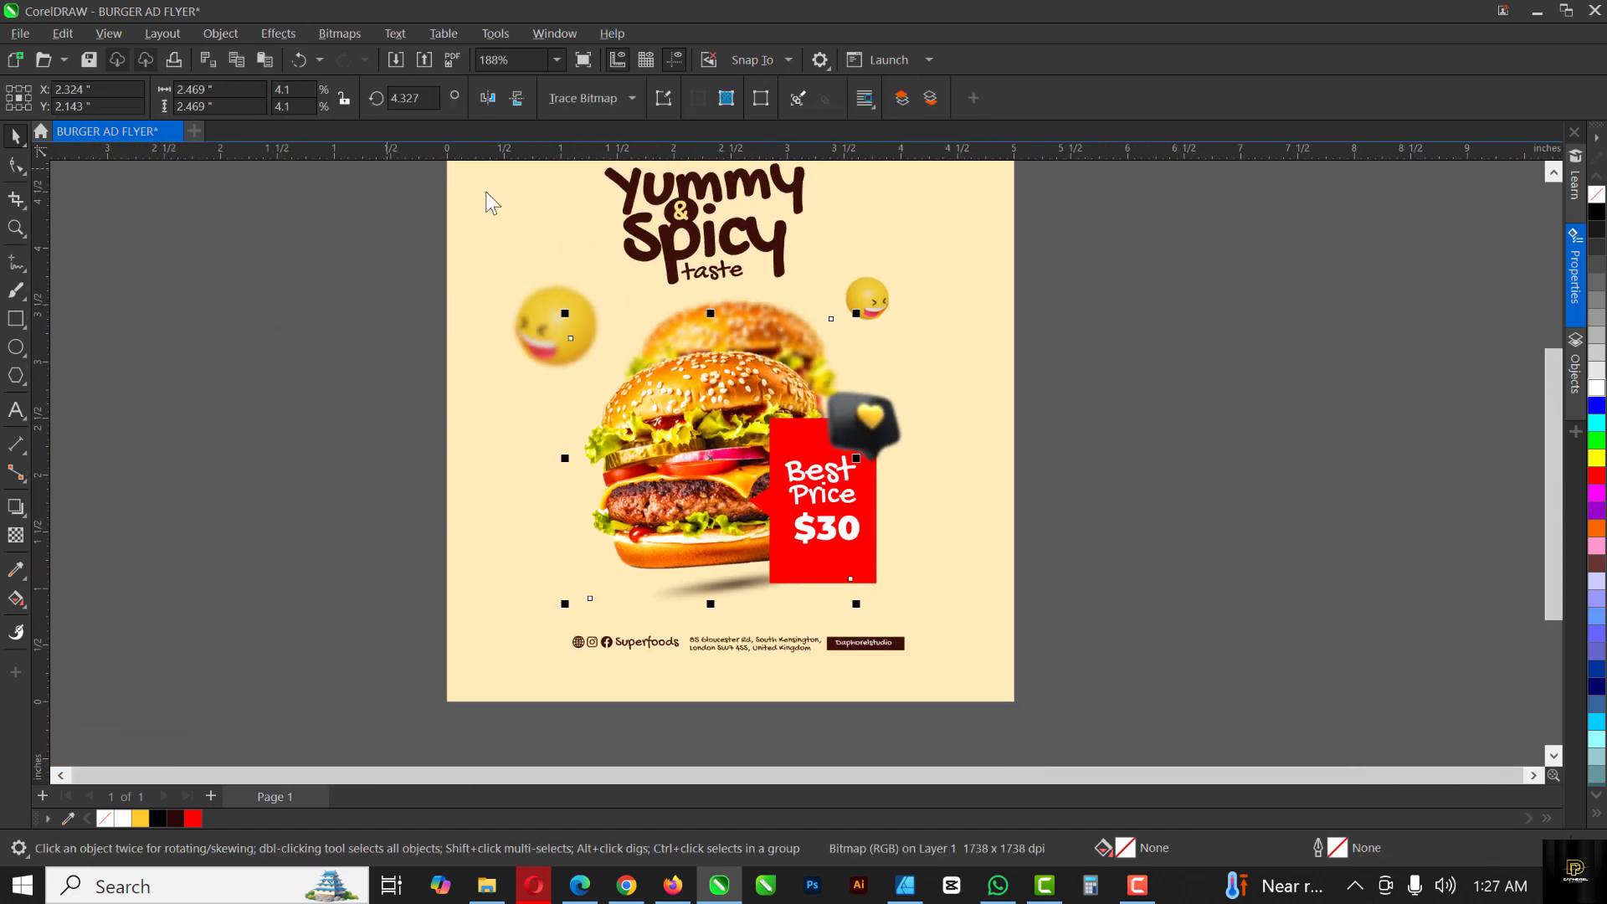
{"action": "left_click", "coordinate": [279, 34]}
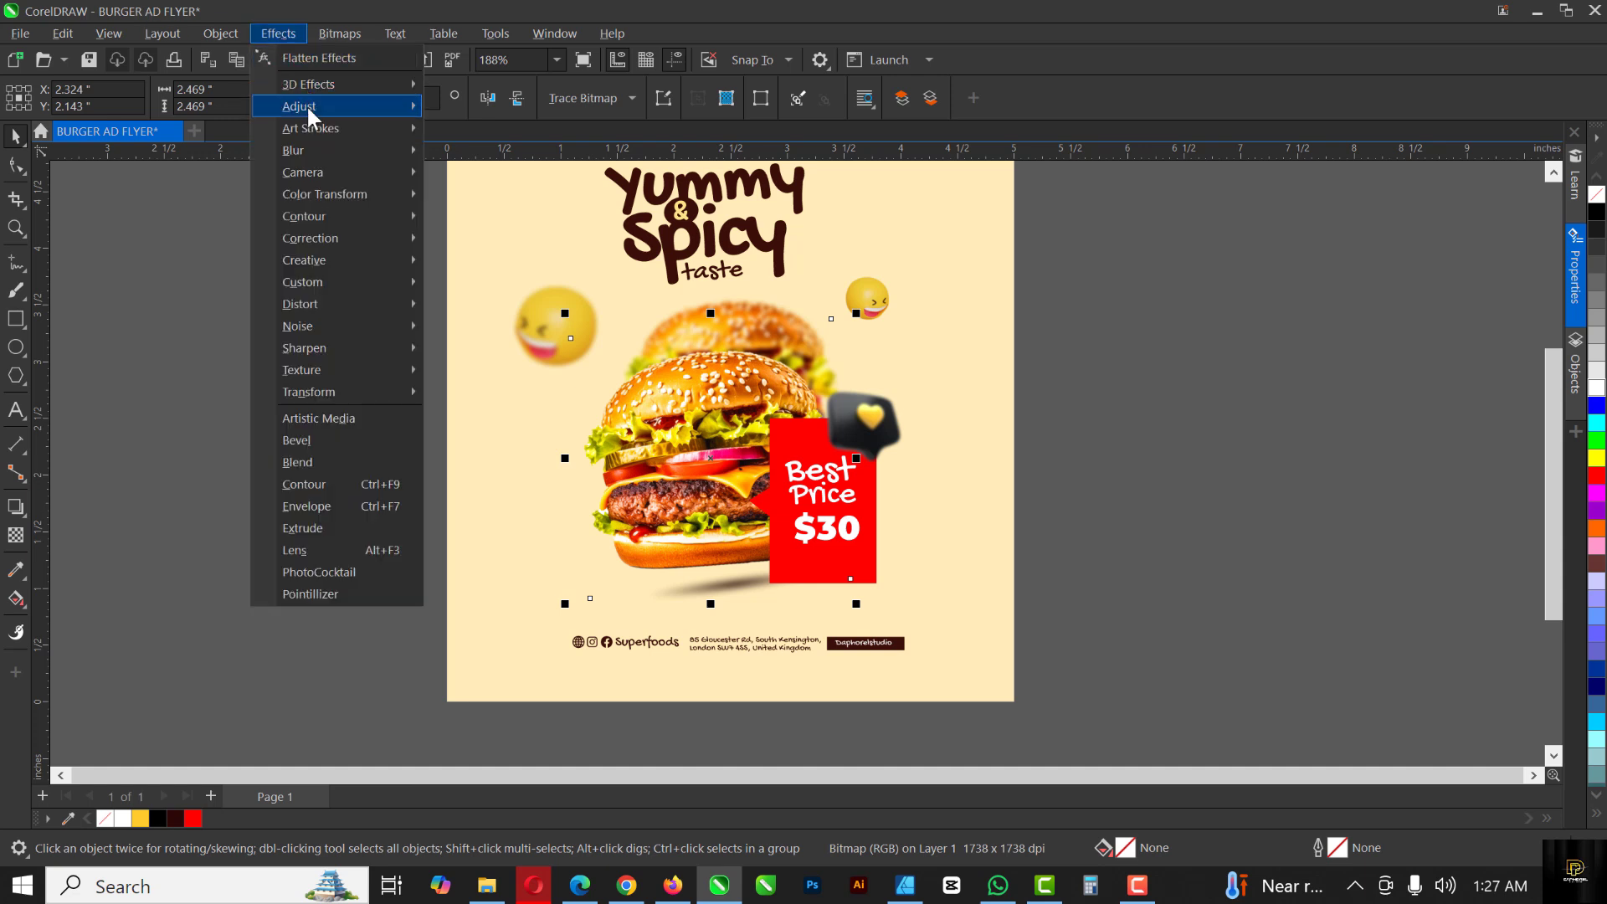
{"action": "mouse_move", "coordinate": [306, 104]}
{"action": "left_click", "coordinate": [484, 107]}
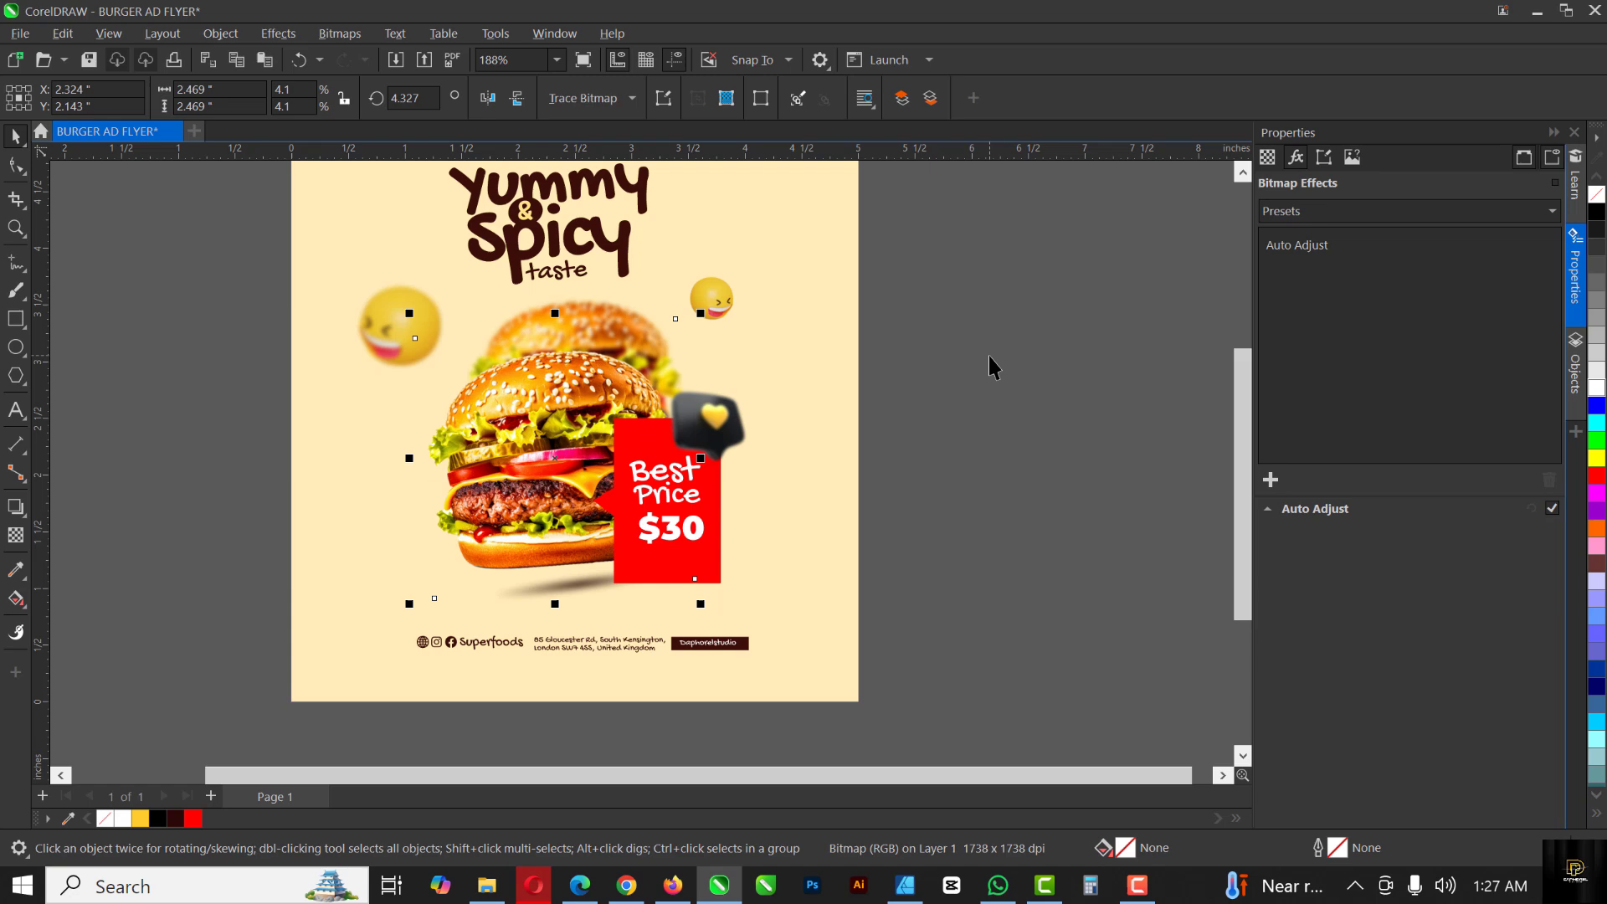
{"action": "left_click", "coordinate": [990, 358]}
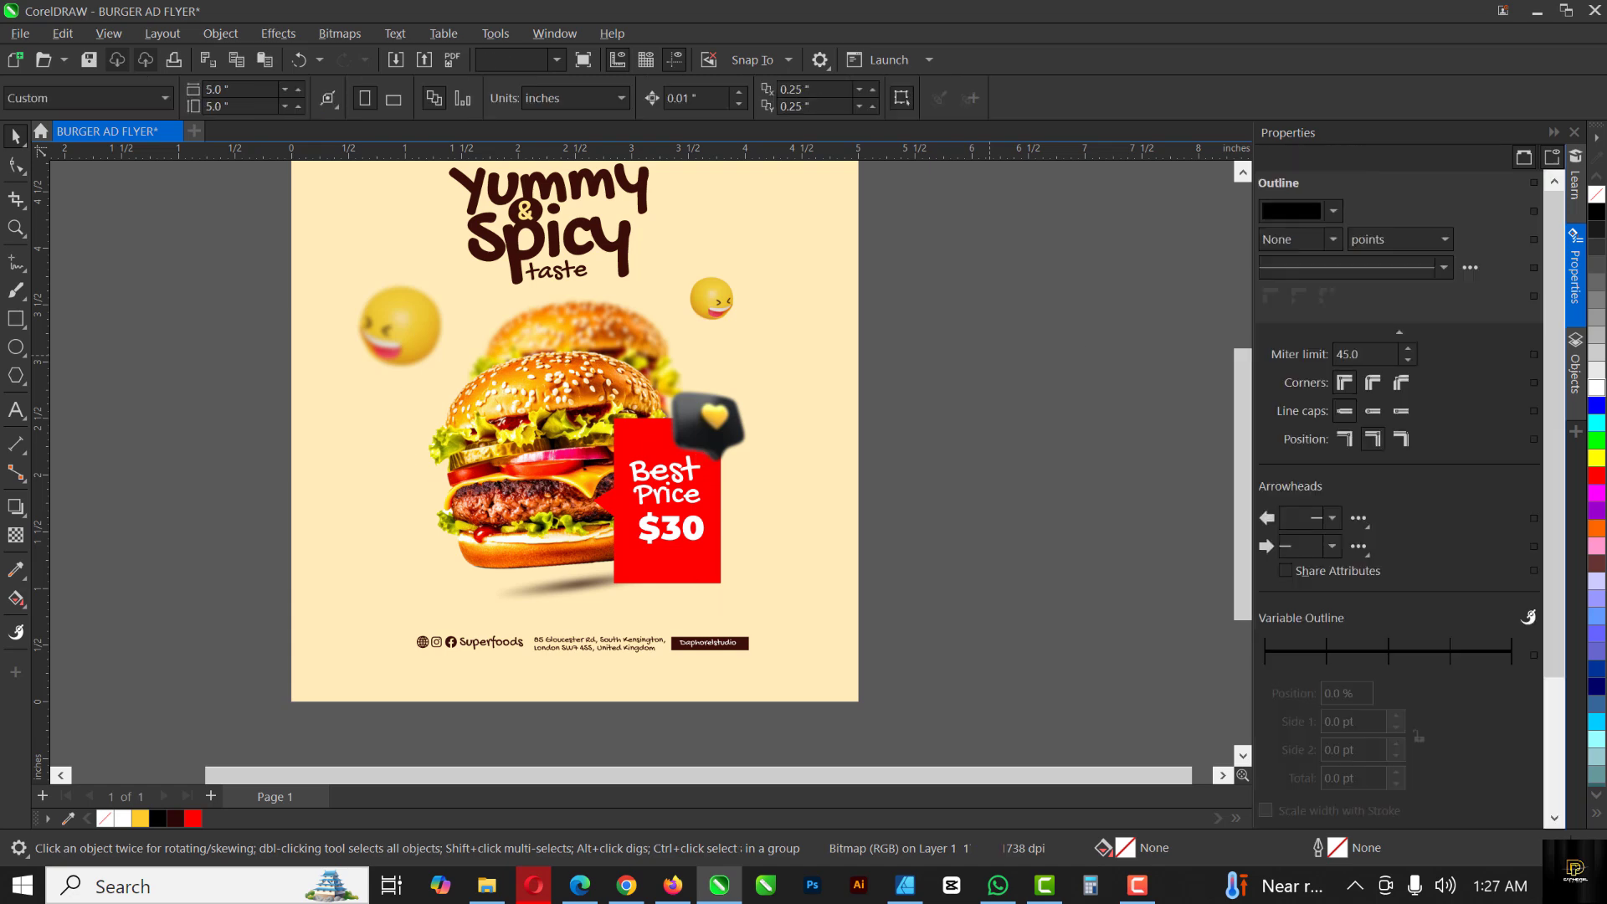
{"action": "left_click", "coordinate": [1554, 132]}
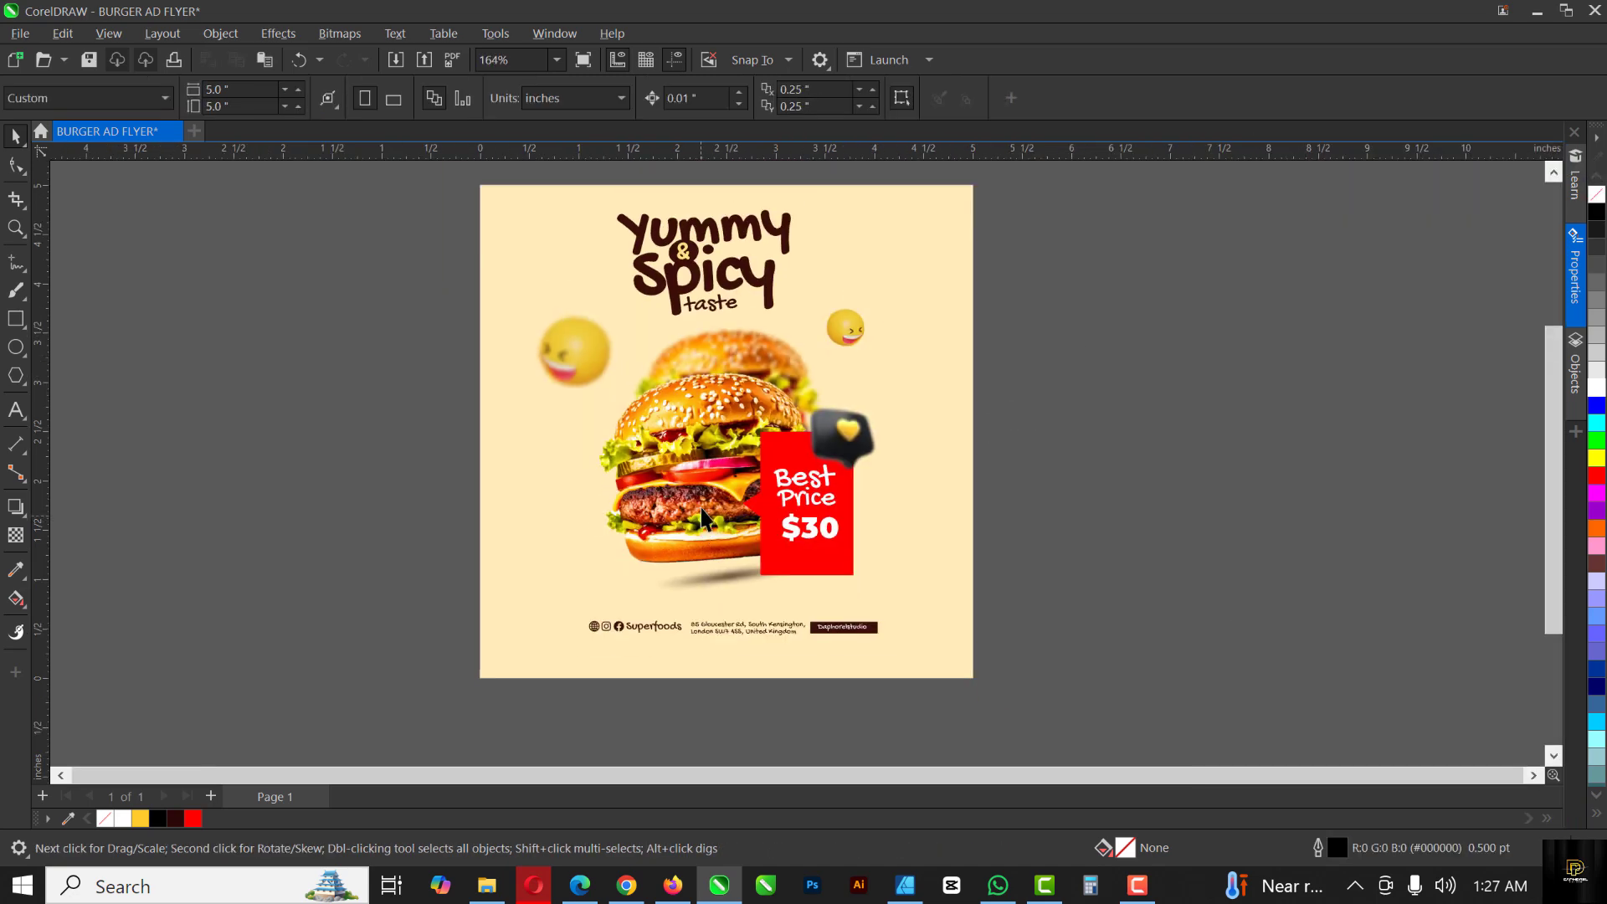
Step: Draw a rectangle about 5 × 1.191 inches across the full flyer width over the burgers, with a white fill and no outline
{"action": "left_click", "coordinate": [15, 319]}
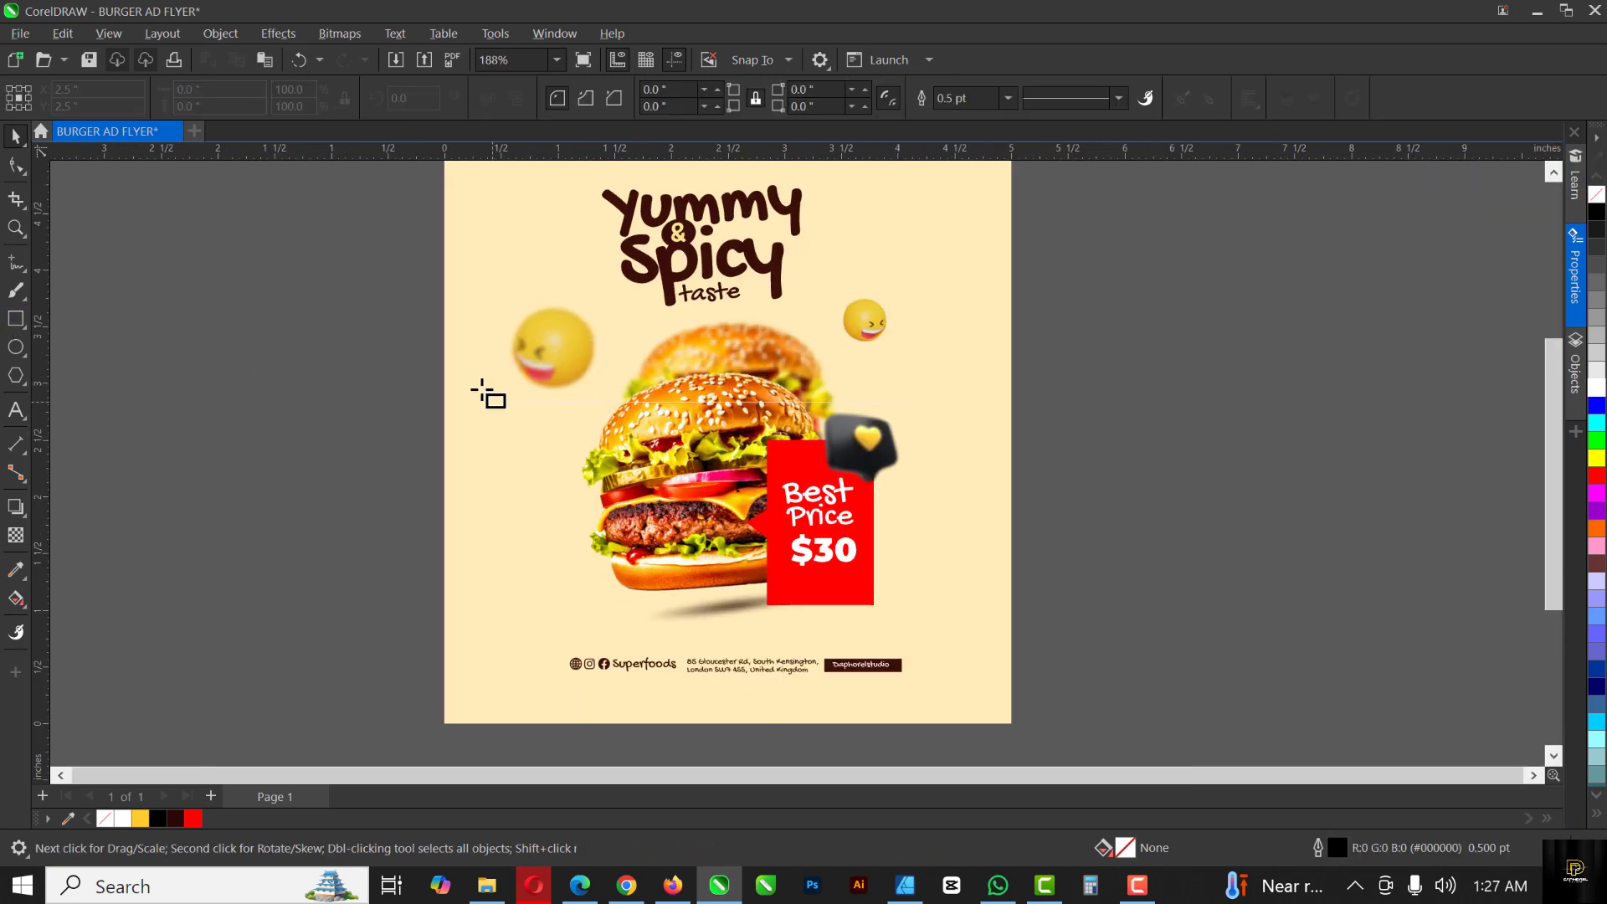
{"action": "left_click_drag", "start_coordinate": [445, 361], "coordinate": [1005, 503]}
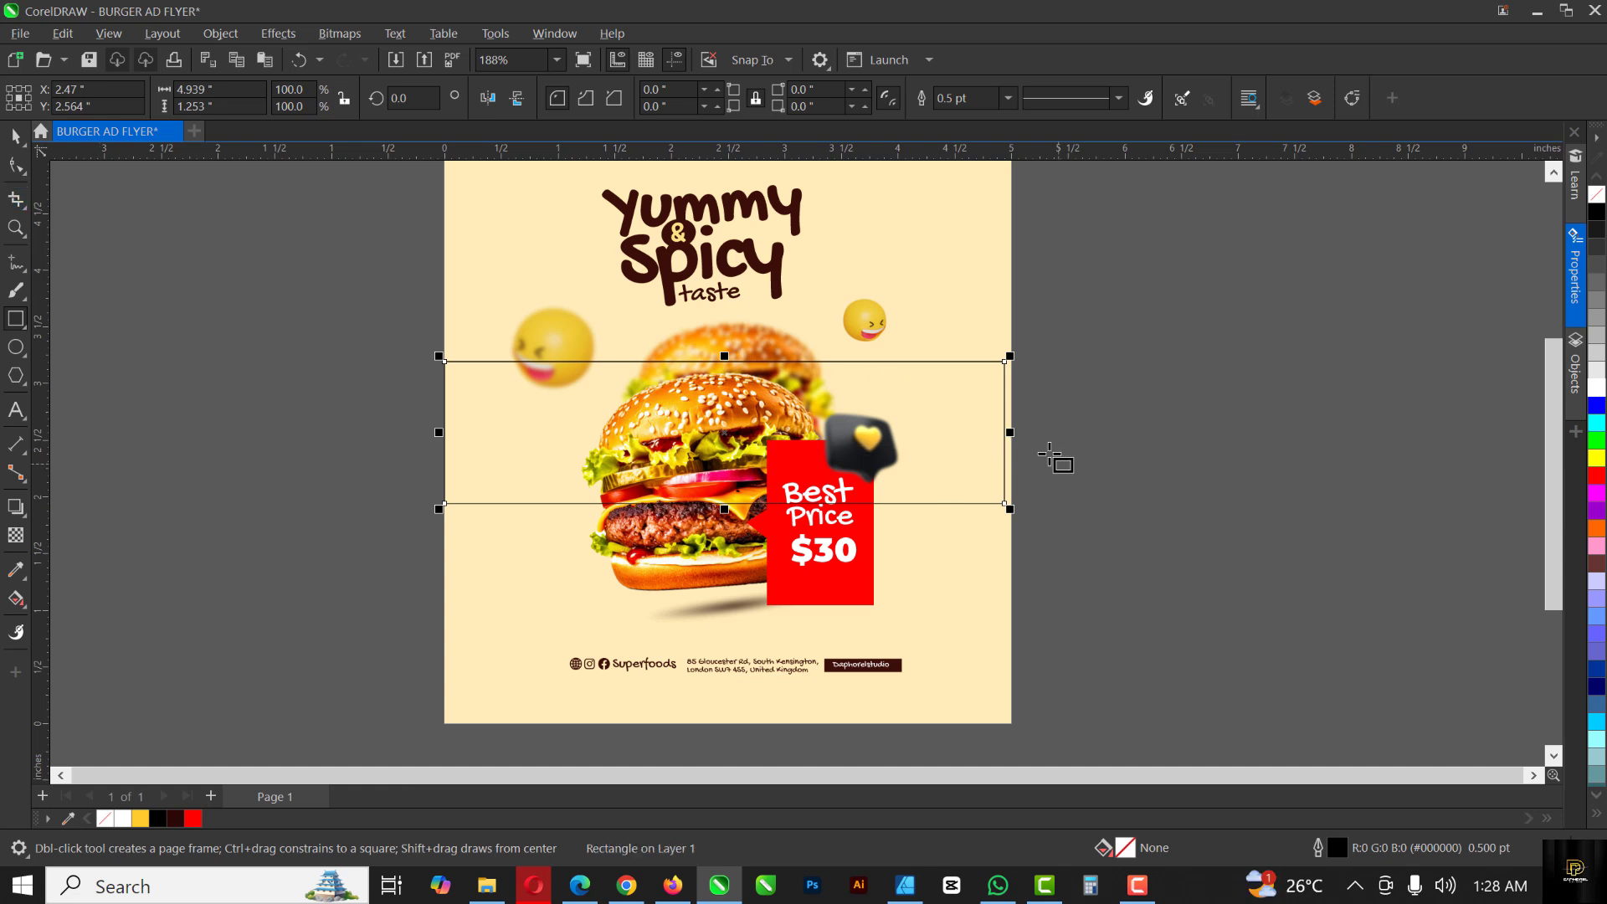
{"action": "key", "text": "ctrl+z"}
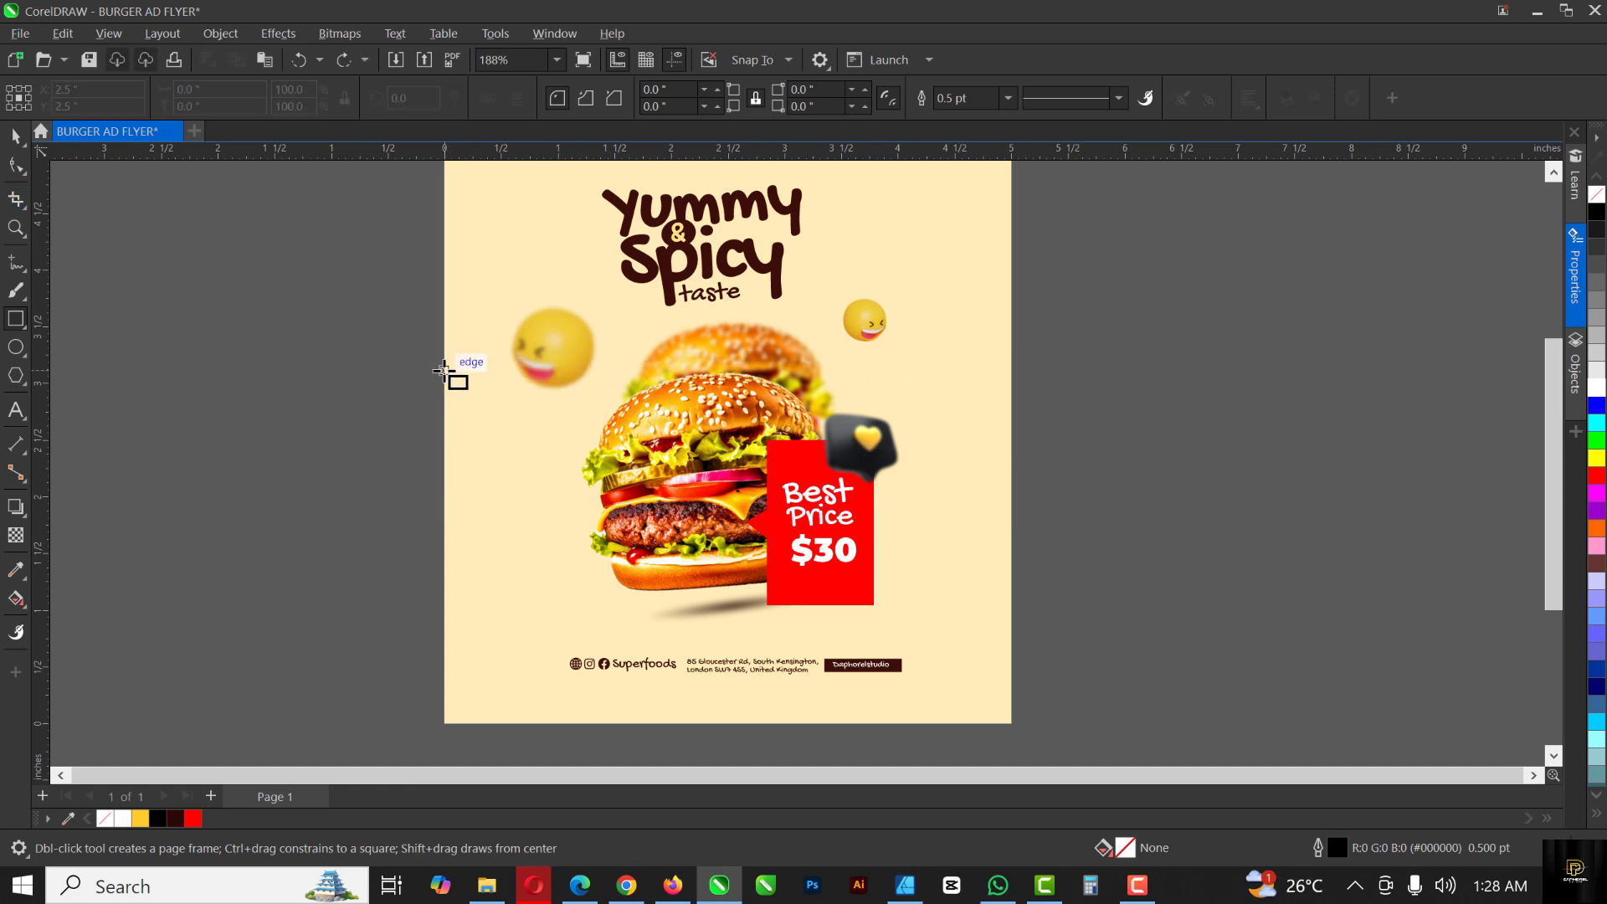
{"action": "left_click_drag", "start_coordinate": [452, 371], "coordinate": [1011, 506]}
{"action": "left_click", "coordinate": [1593, 390]}
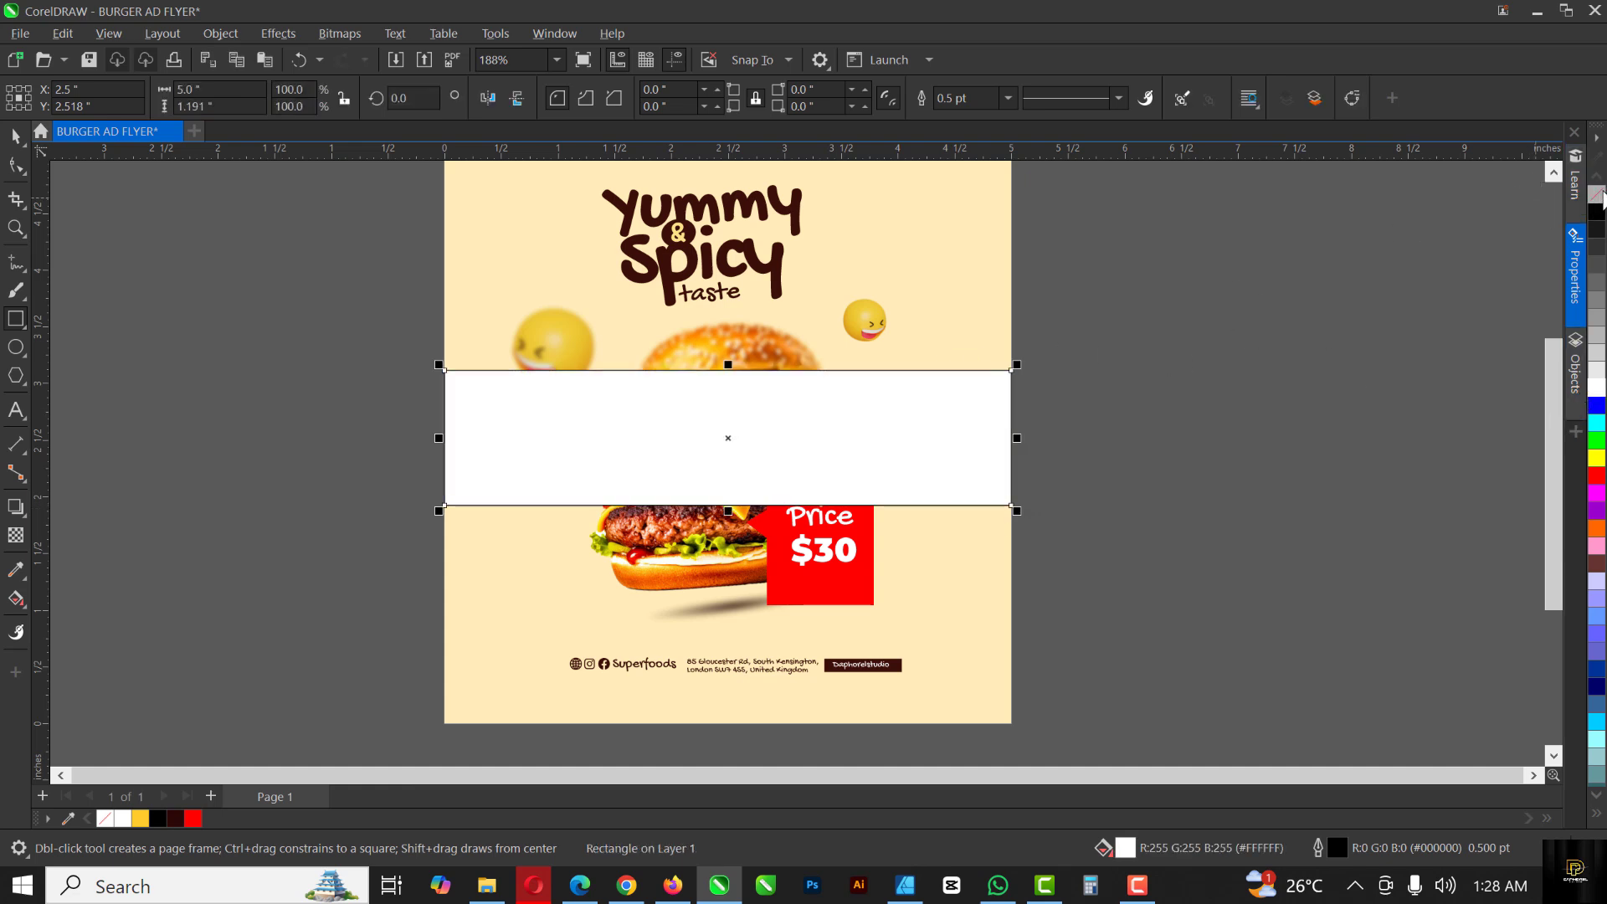
{"action": "right_click", "coordinate": [1599, 201]}
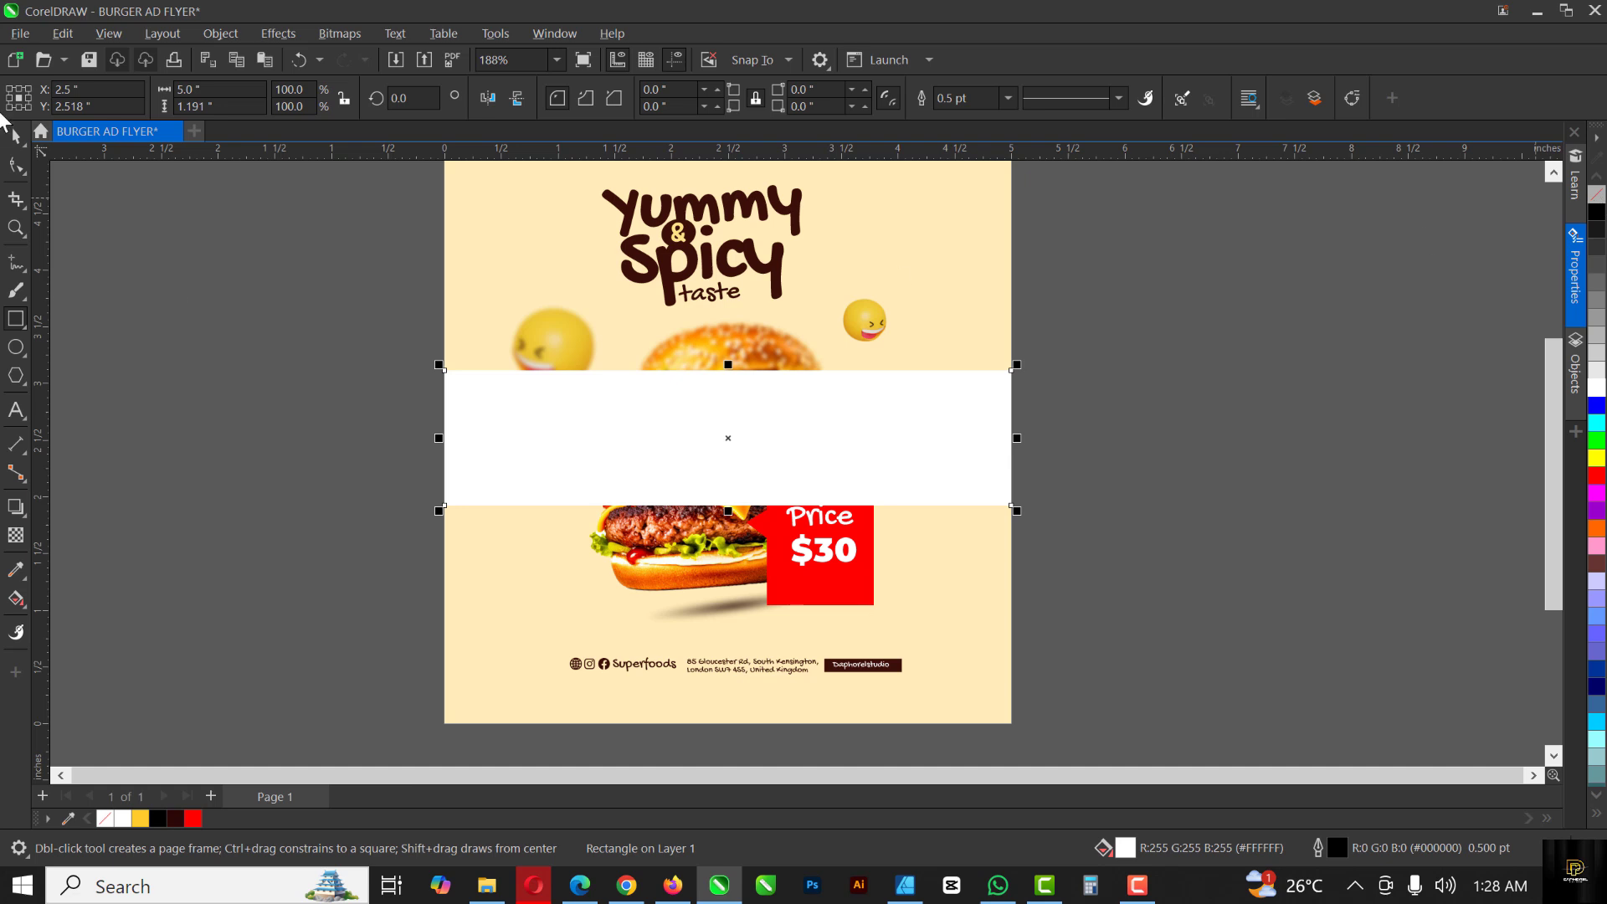
Step: Apply a linear fountain transparency to the white rectangle, fading it out from its centre towards the flyer's right edge
{"action": "left_click", "coordinate": [15, 534]}
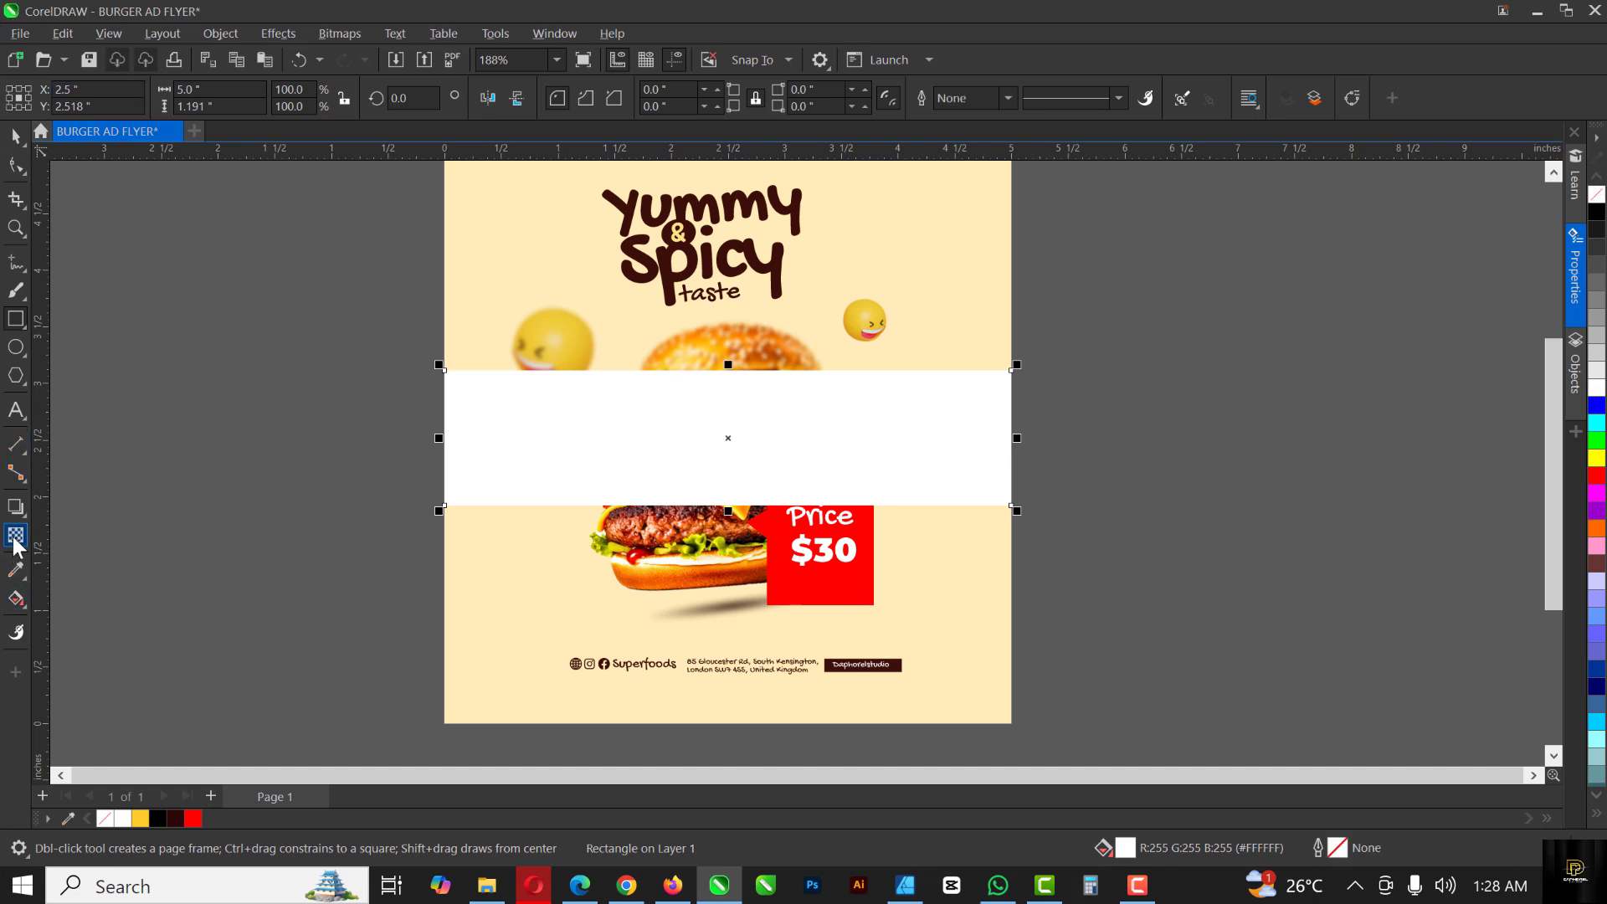
{"action": "left_click", "coordinate": [721, 426]}
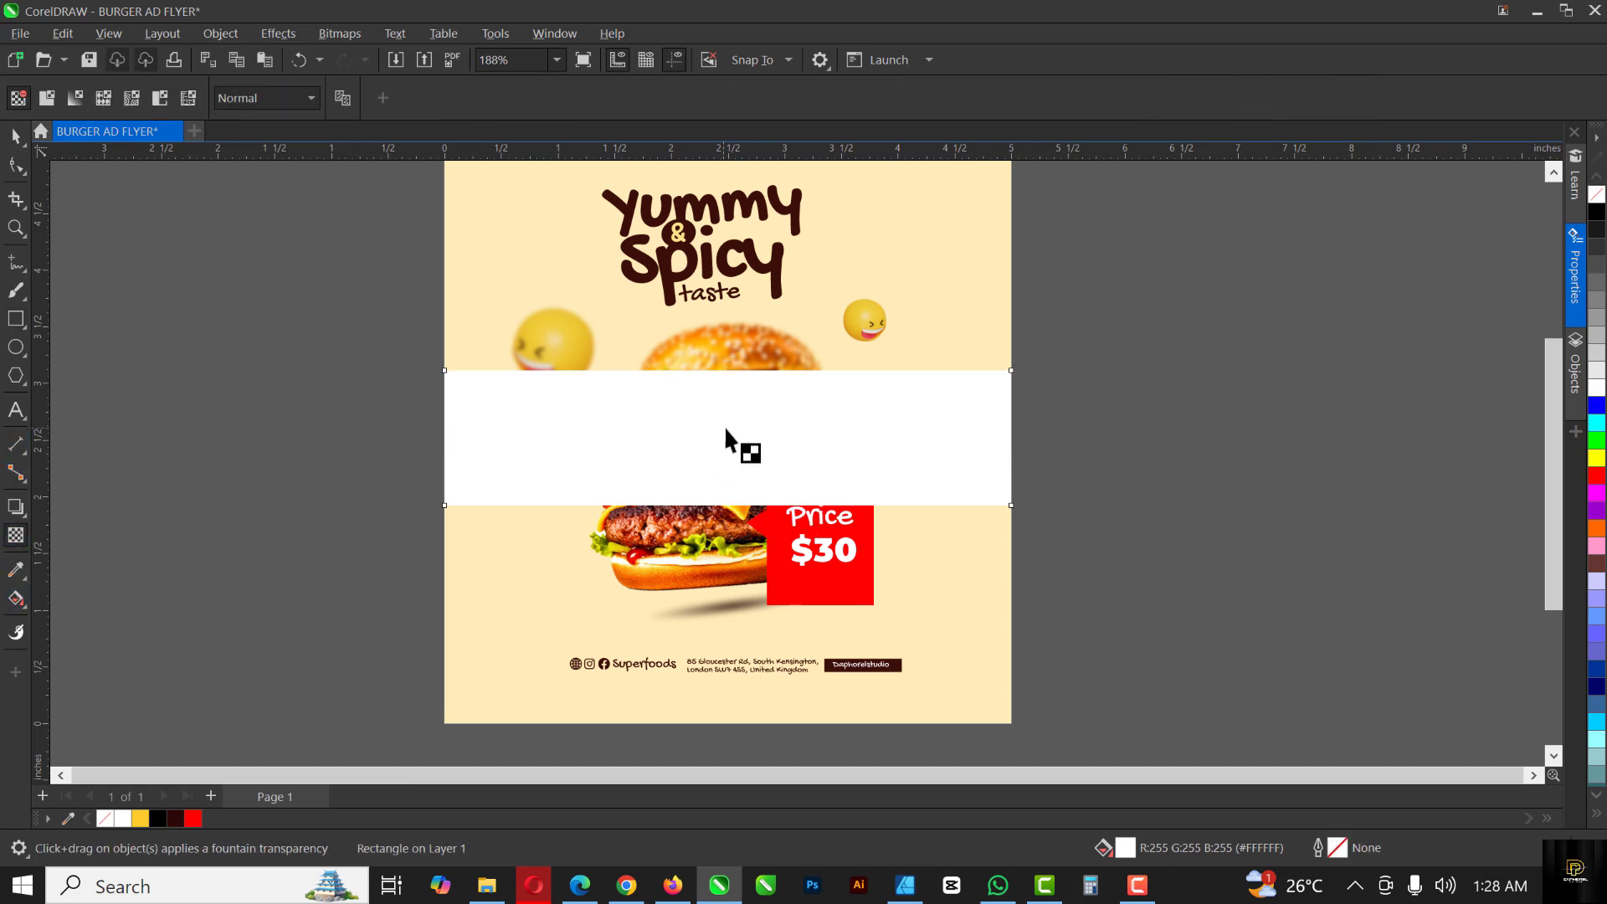
{"action": "left_click_drag", "start_coordinate": [925, 435], "coordinate": [987, 435]}
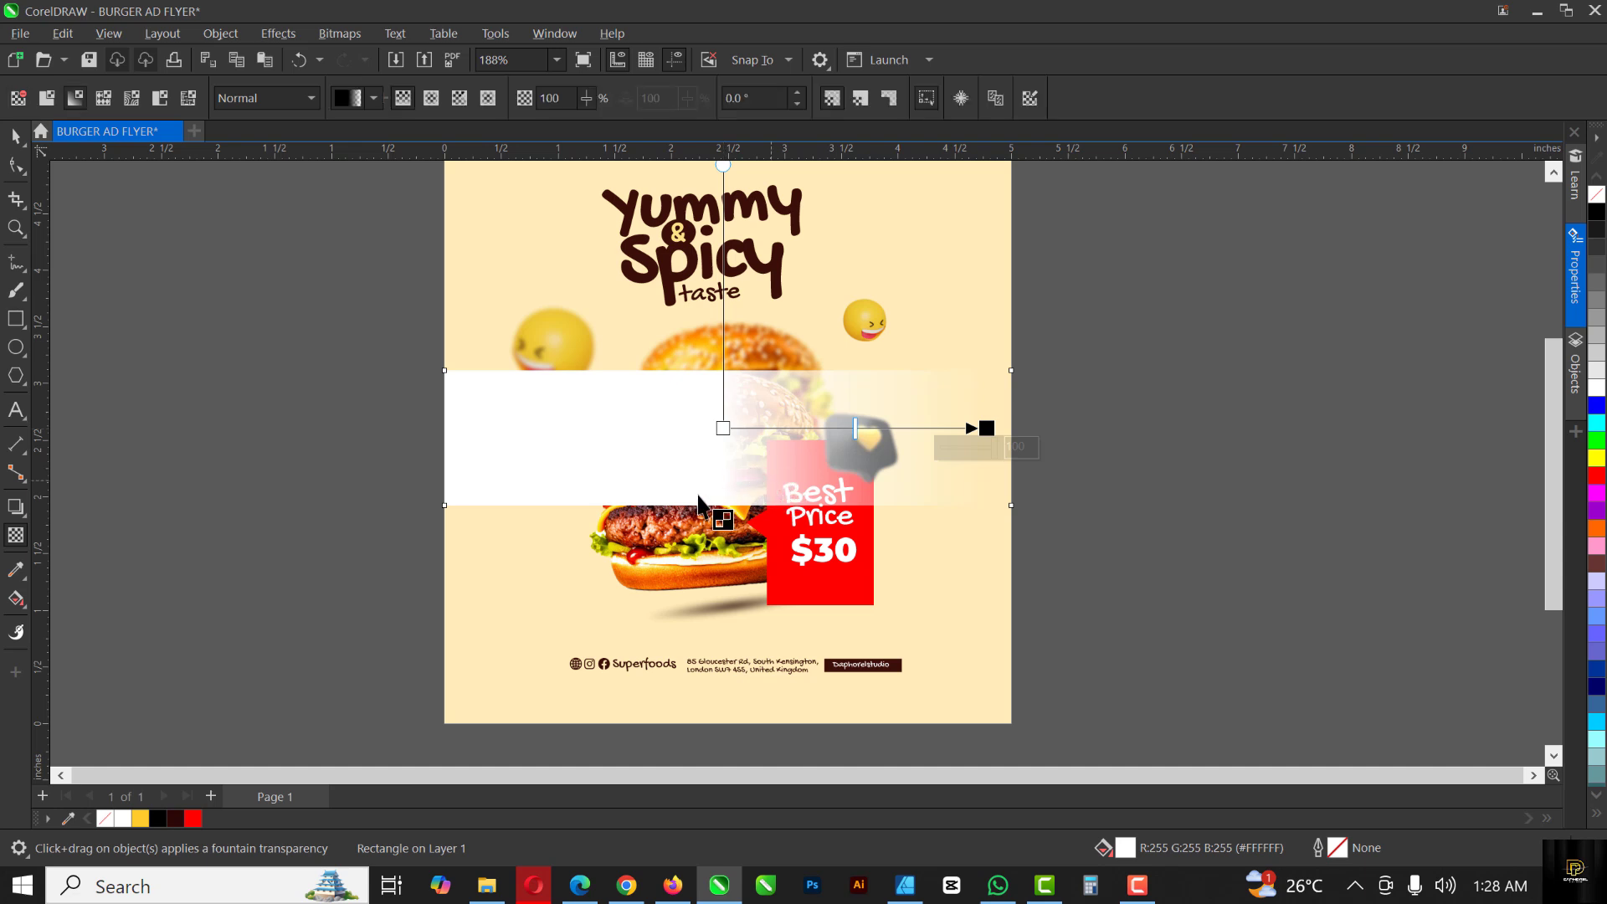
{"action": "left_click", "coordinate": [15, 138]}
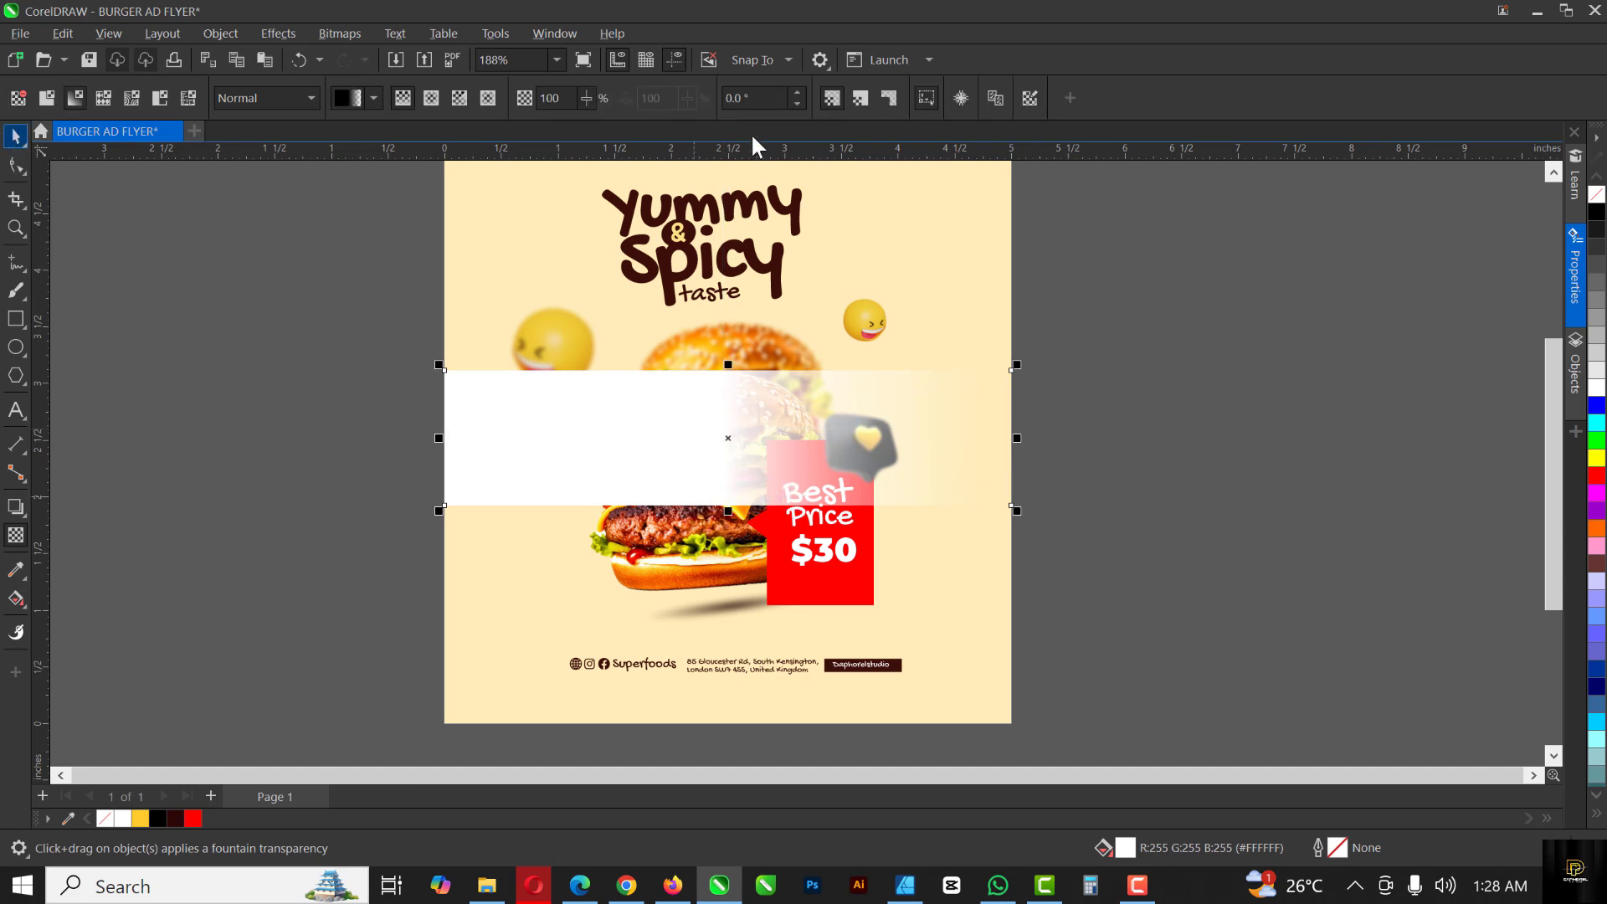
Step: Convert the faded white rectangle to a 300 dpi RGB Color (24-bit) bitmap with anti-aliasing and a transparent background
{"action": "left_click", "coordinate": [327, 34]}
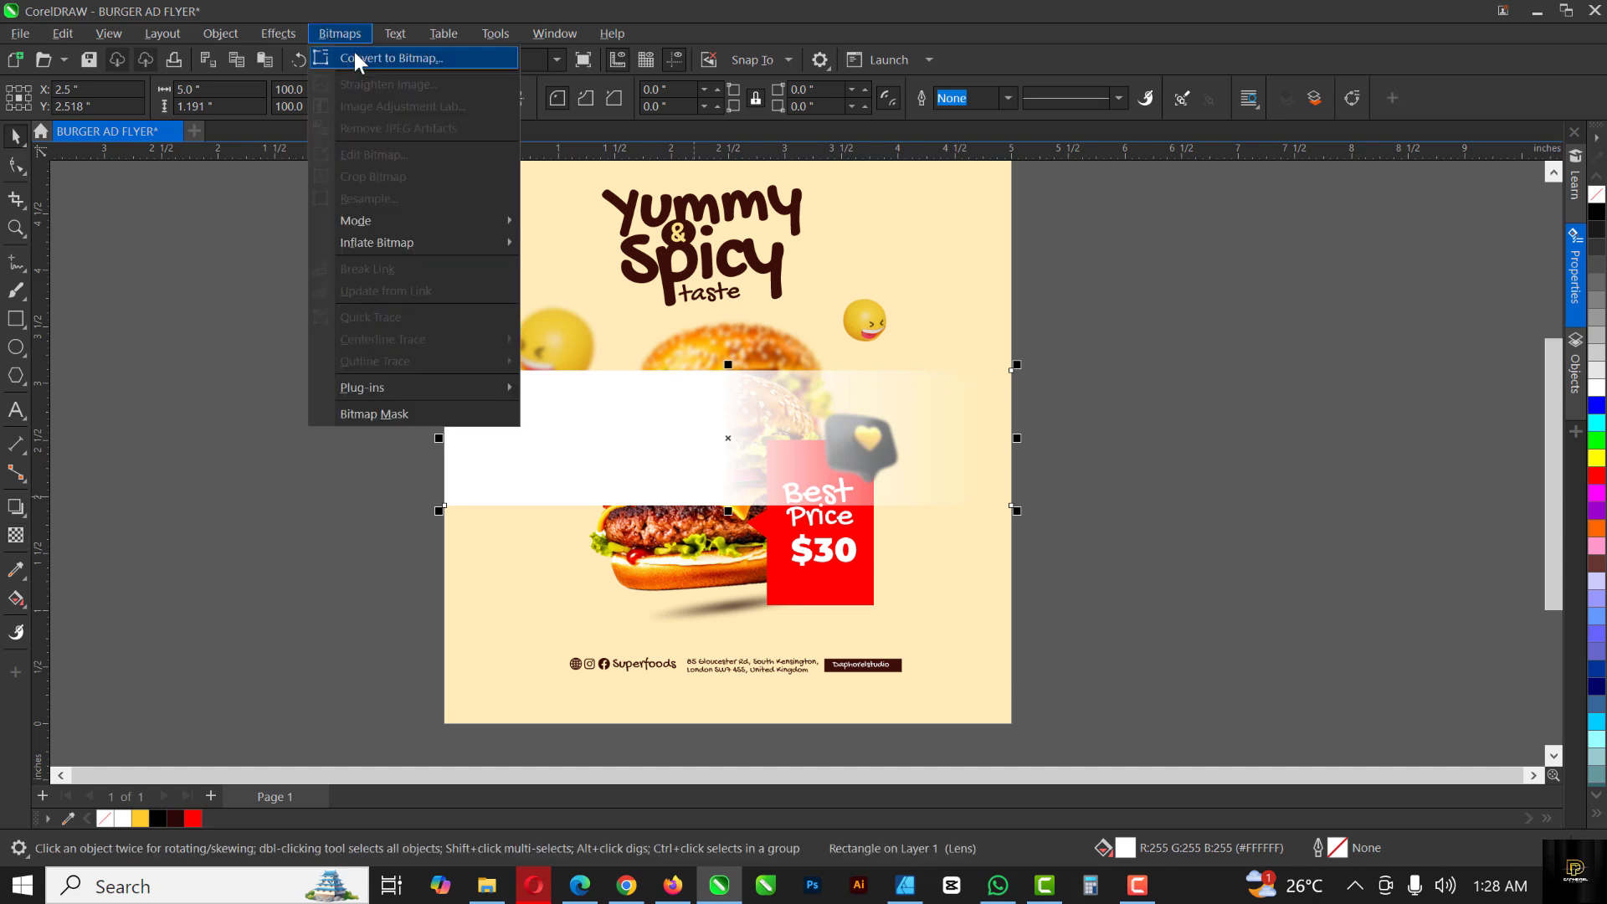
{"action": "left_click", "coordinate": [360, 58]}
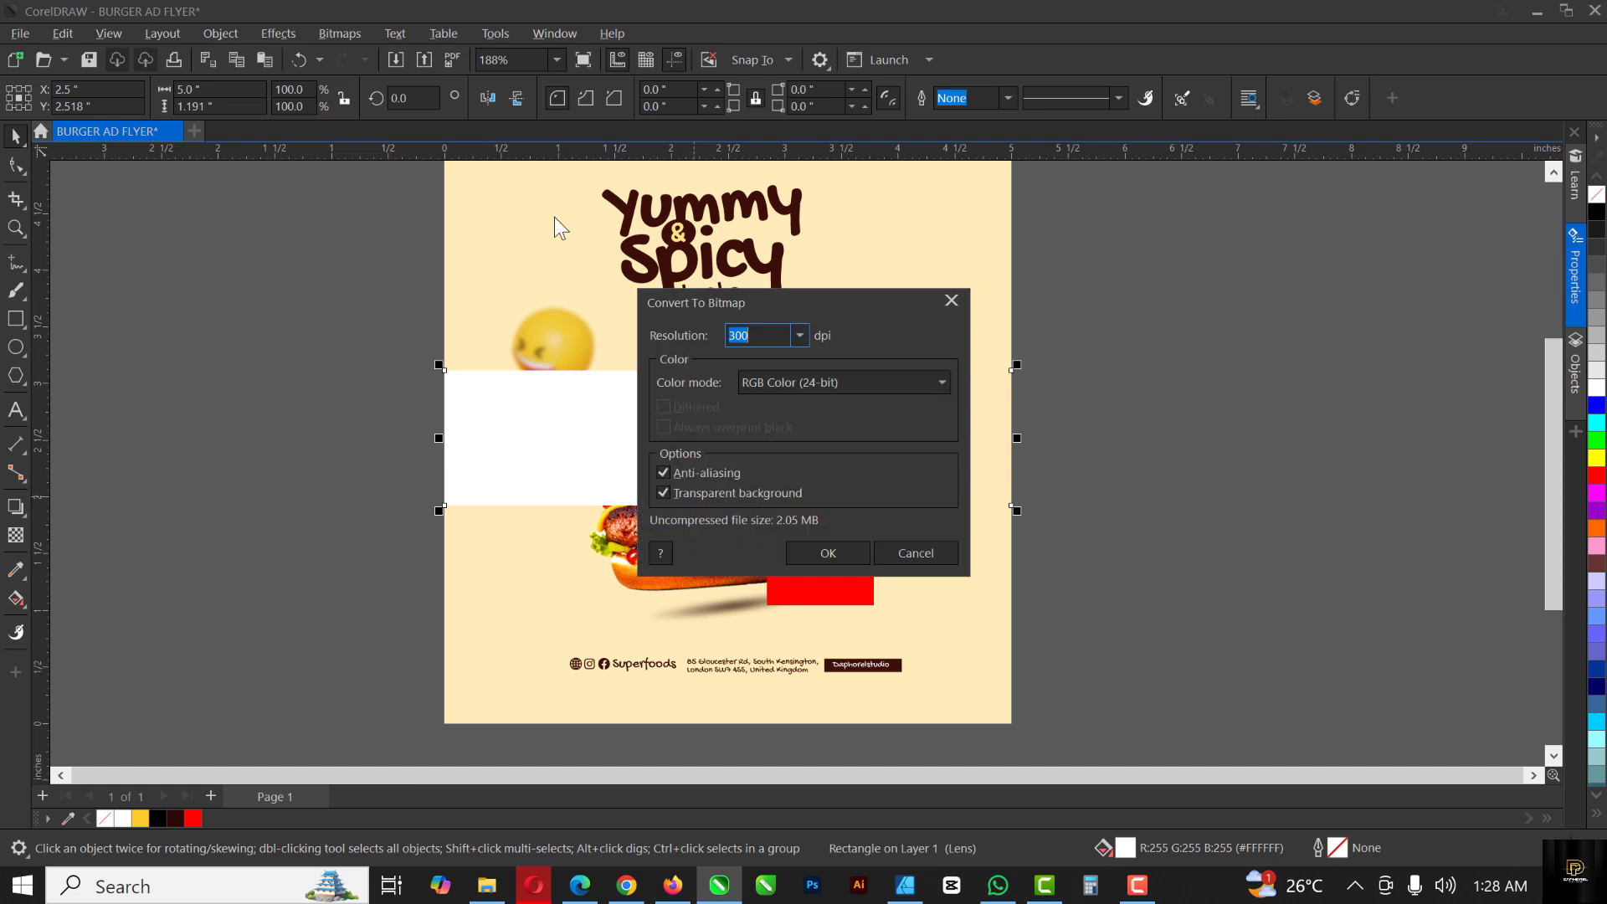
{"action": "left_click", "coordinate": [839, 553]}
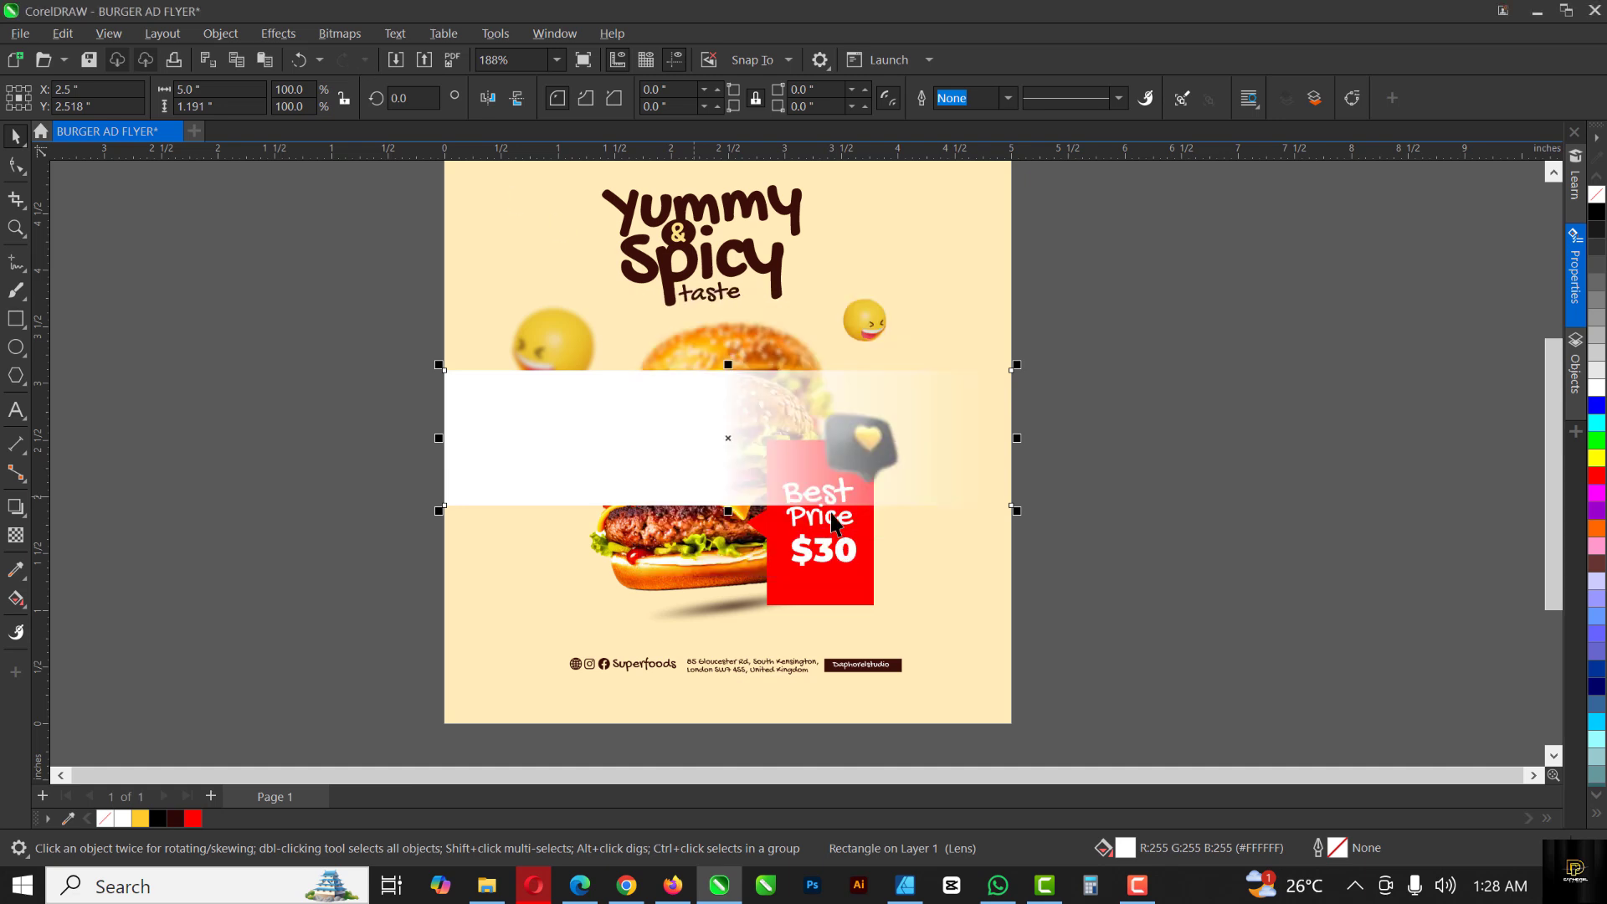
Step: Apply a linear fountain transparency to the white band, fading it out from its centre towards the flyer's left edge
{"action": "left_click", "coordinate": [16, 537]}
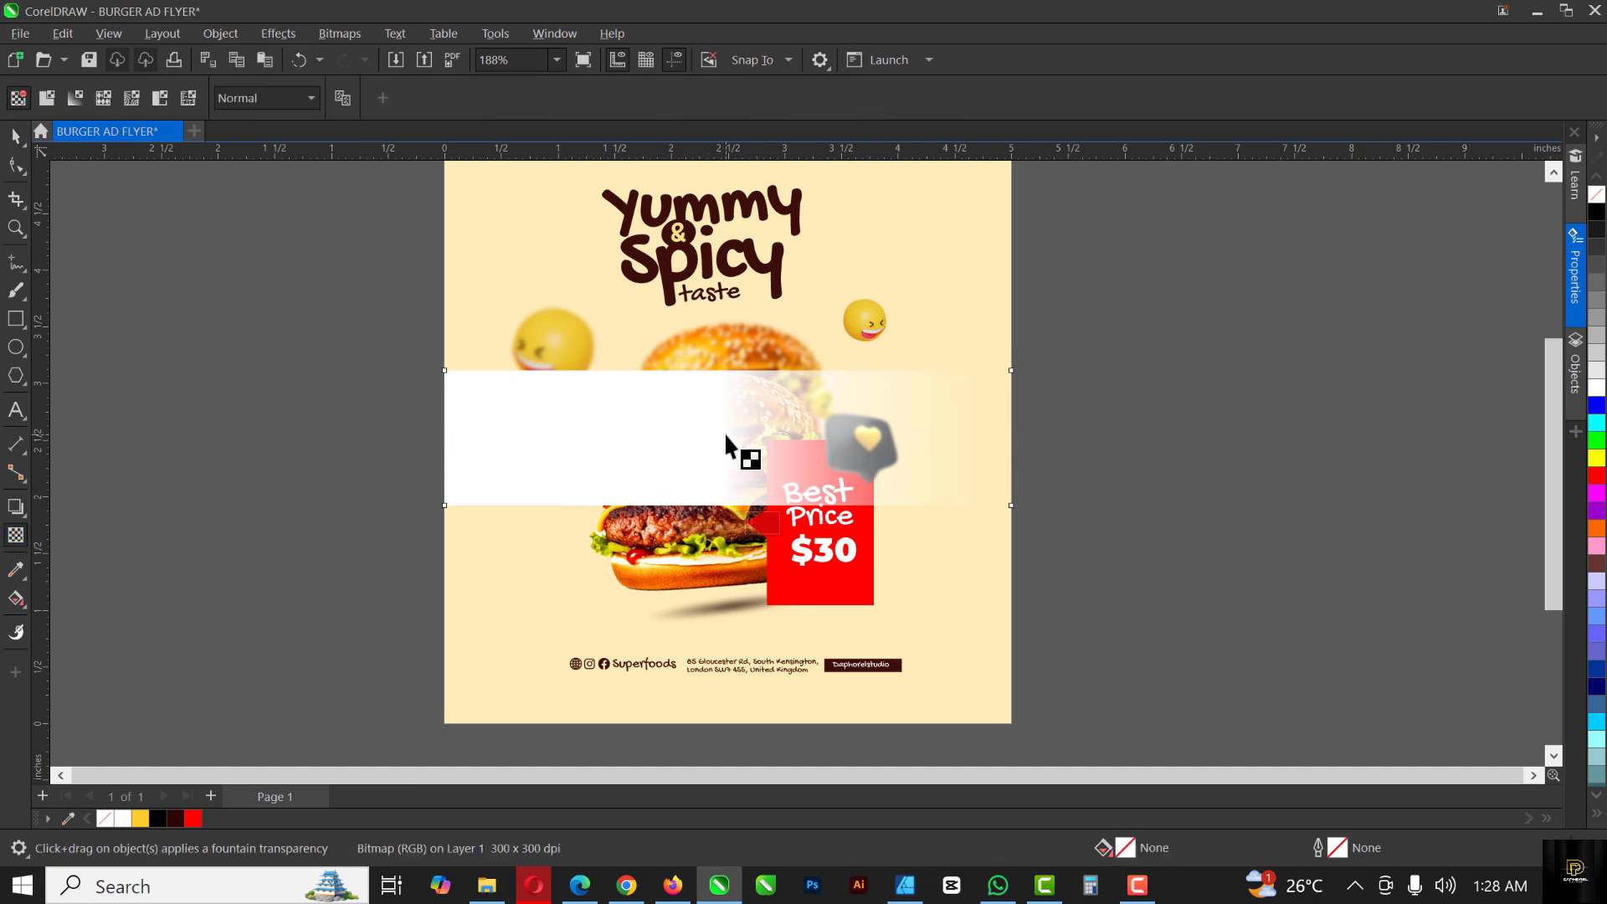
{"action": "left_click_drag", "start_coordinate": [726, 436], "coordinate": [456, 444]}
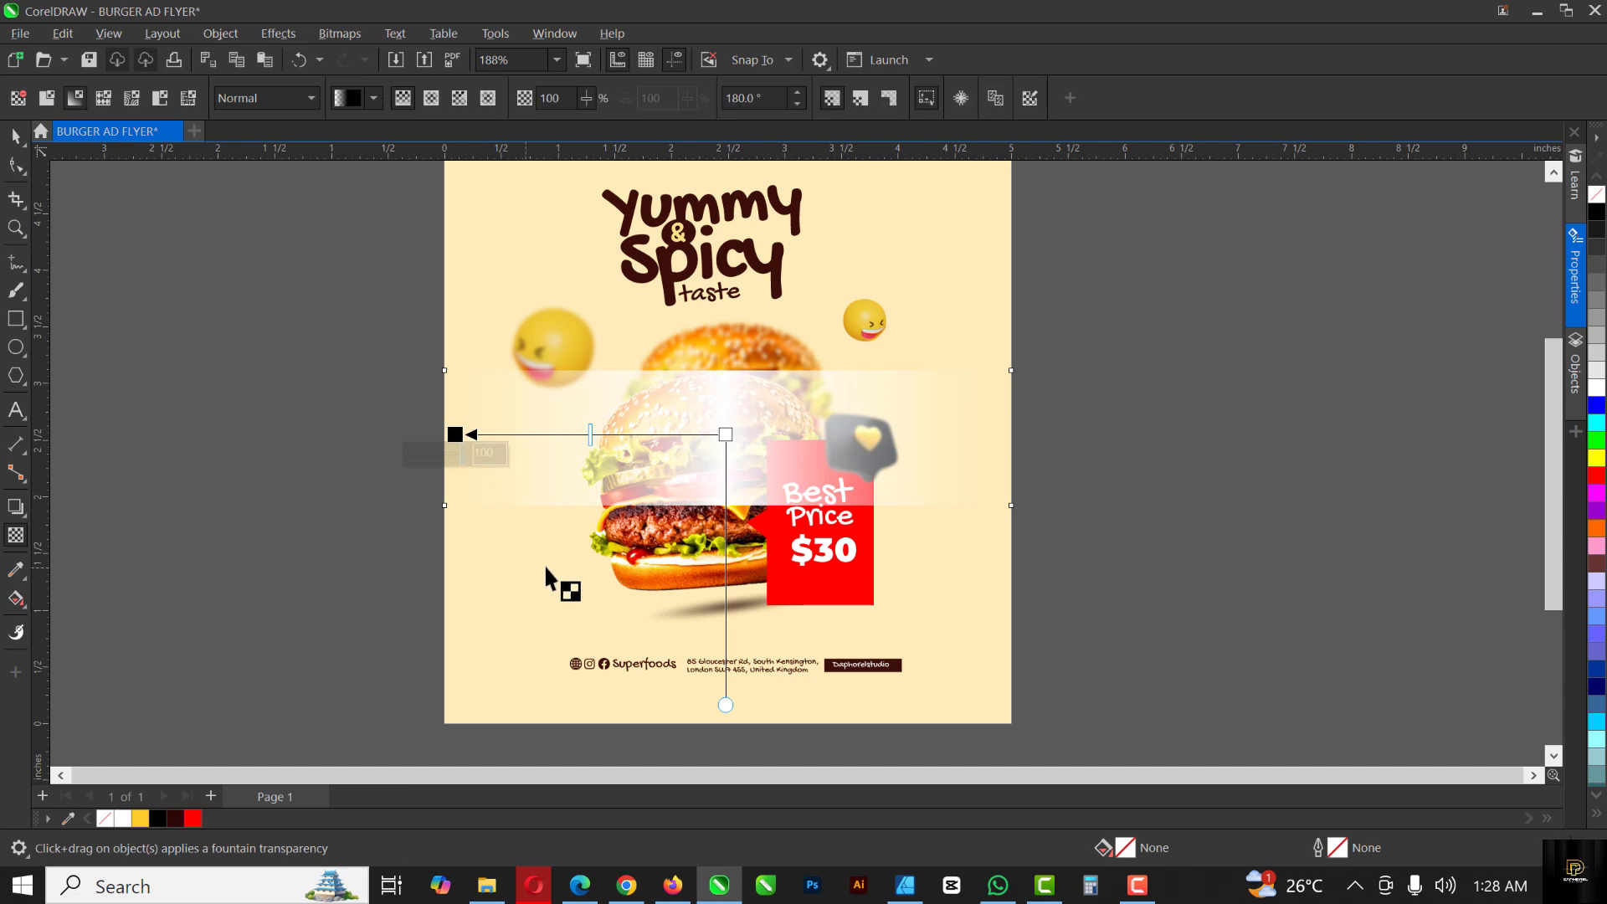
{"action": "left_click", "coordinate": [16, 136]}
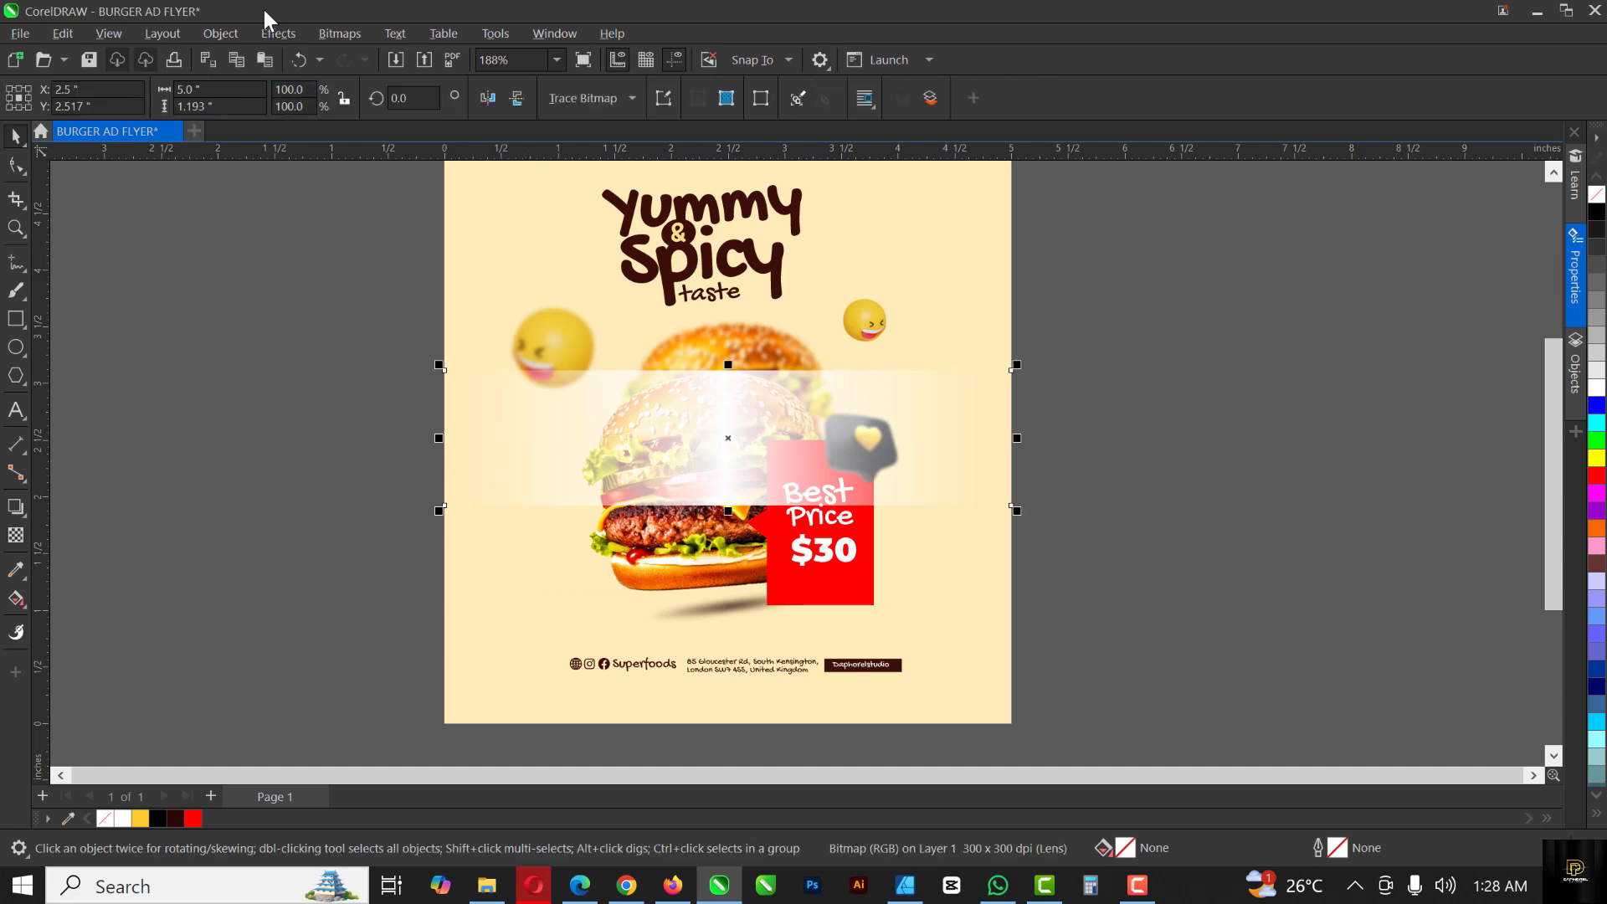
Step: Convert the white band faded on both sides to a 300 dpi RGB Color (24-bit) bitmap with anti-aliasing and a transparent background
{"action": "left_click", "coordinate": [340, 27]}
{"action": "left_click", "coordinate": [363, 57]}
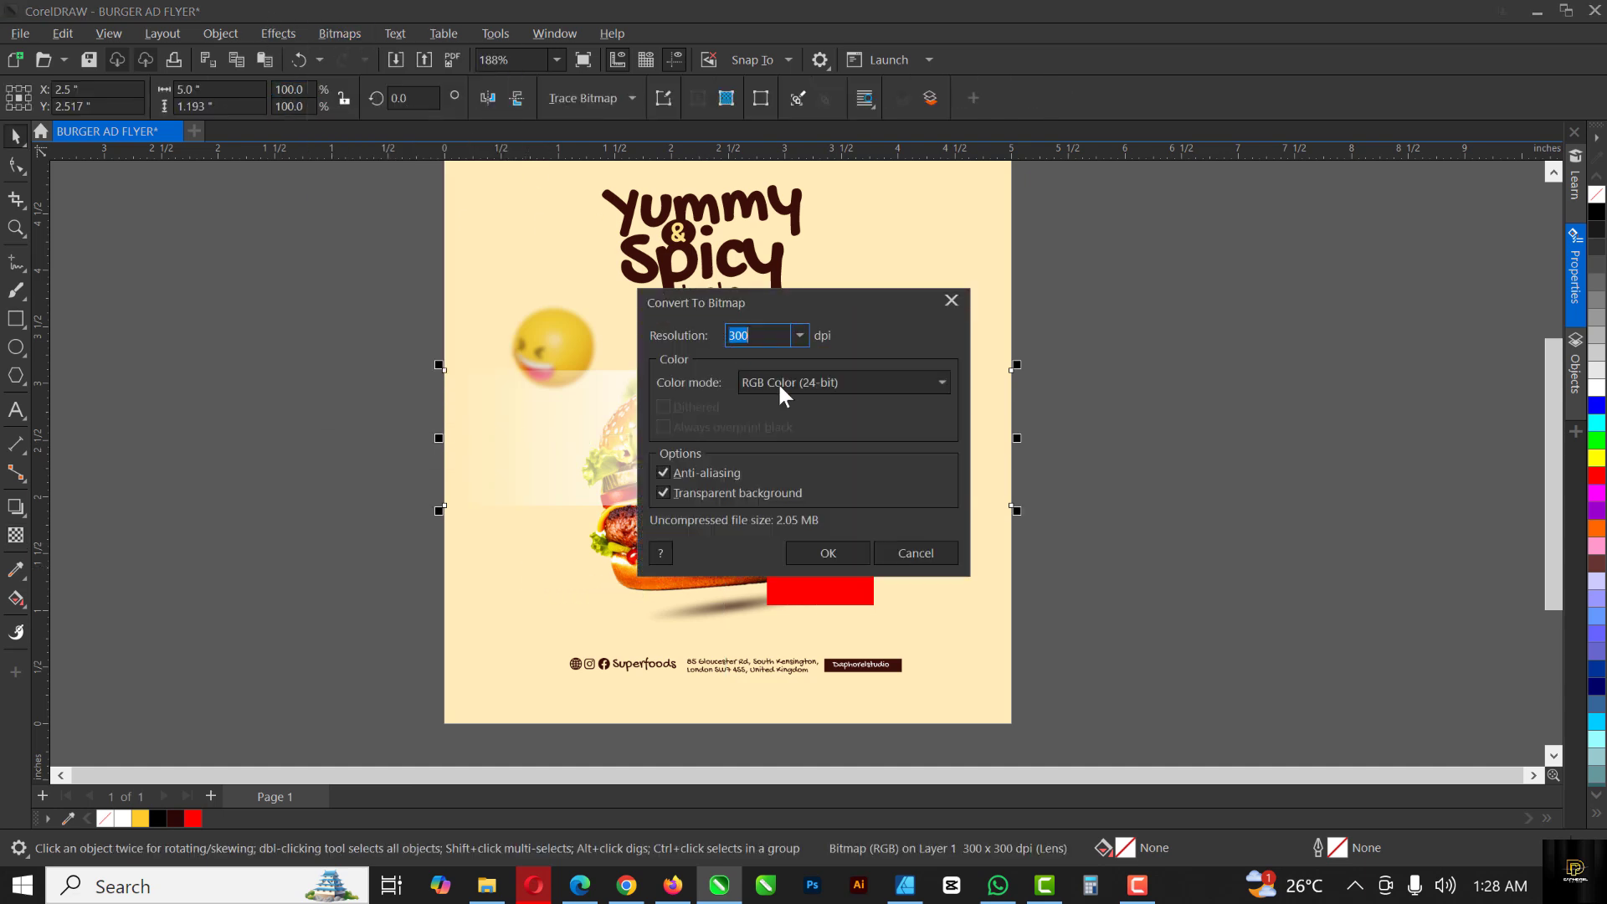
{"action": "left_click", "coordinate": [822, 553]}
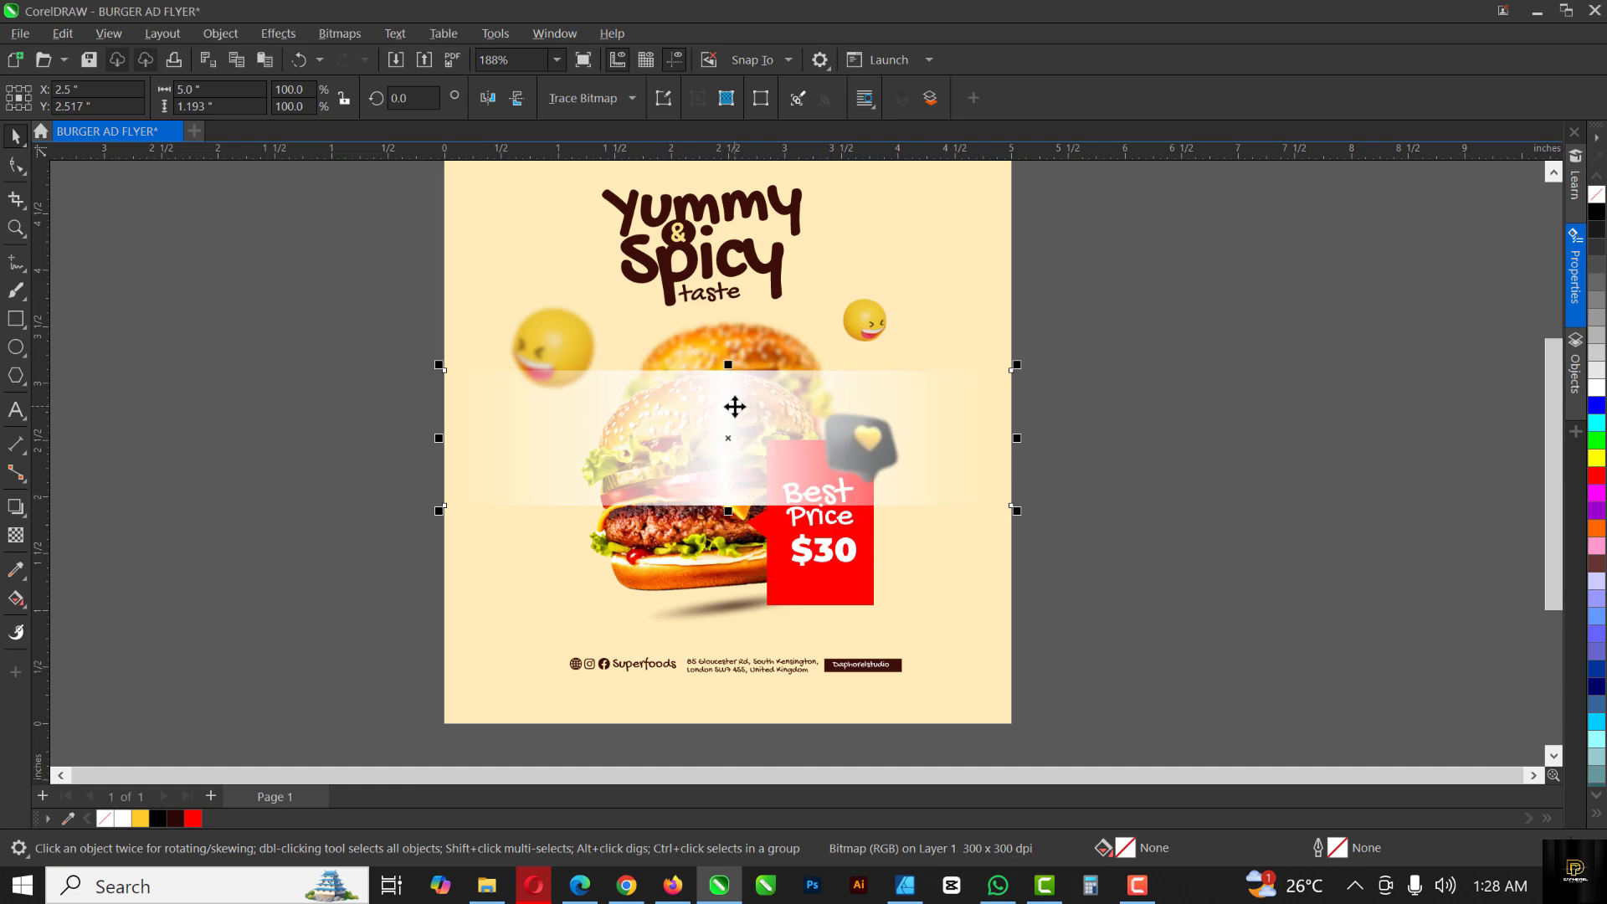
{"action": "left_click", "coordinate": [733, 400]}
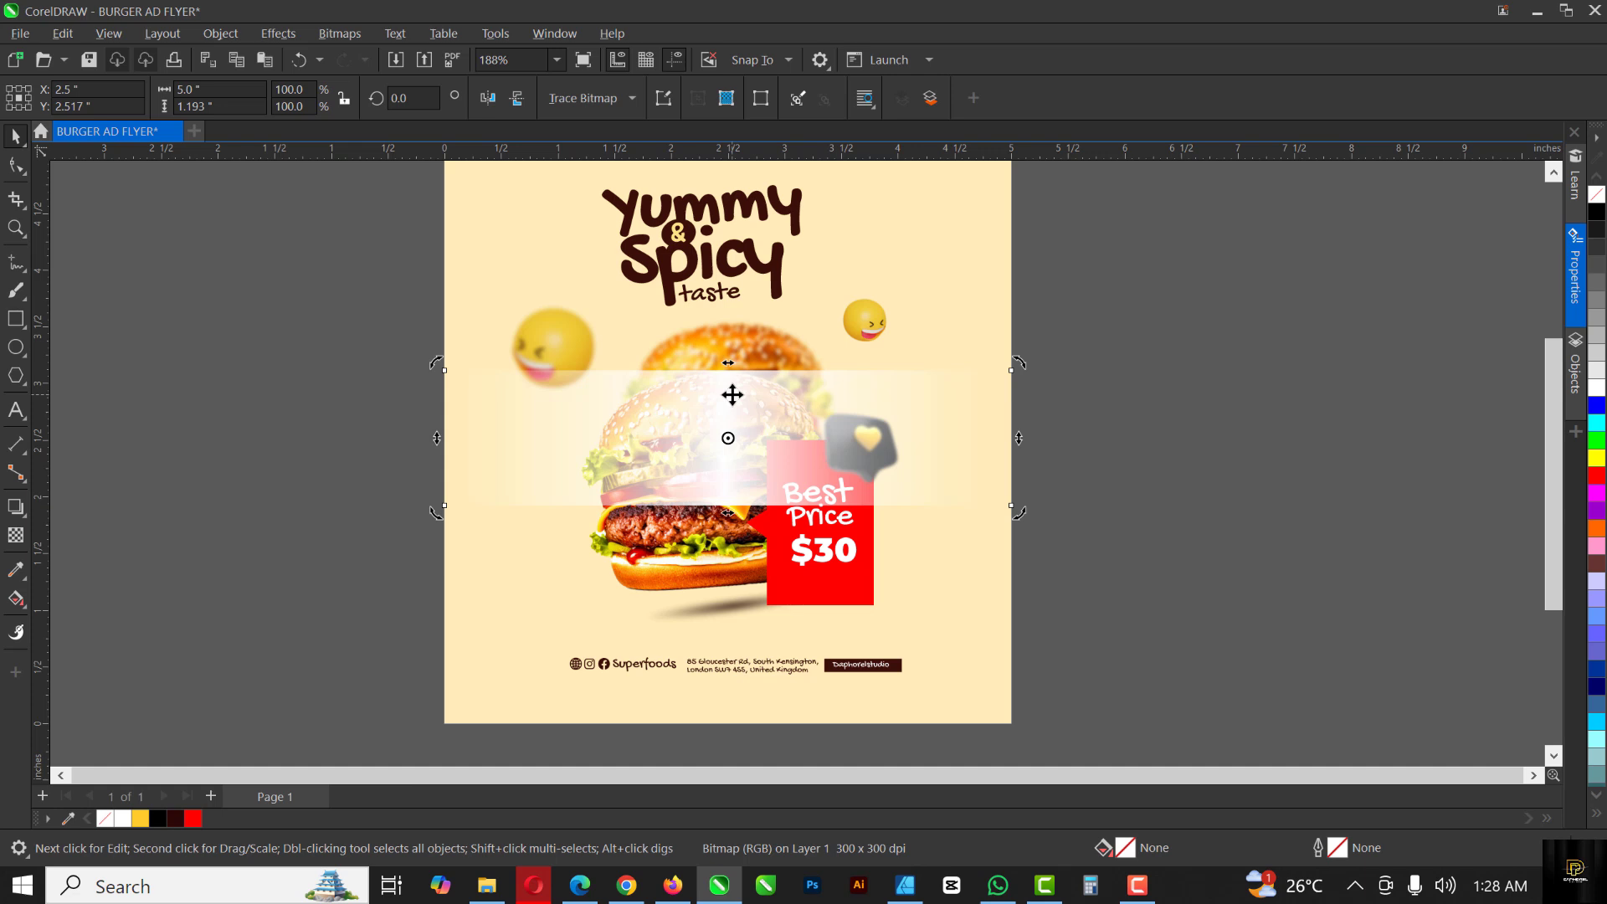
{"action": "left_click", "coordinate": [335, 31]}
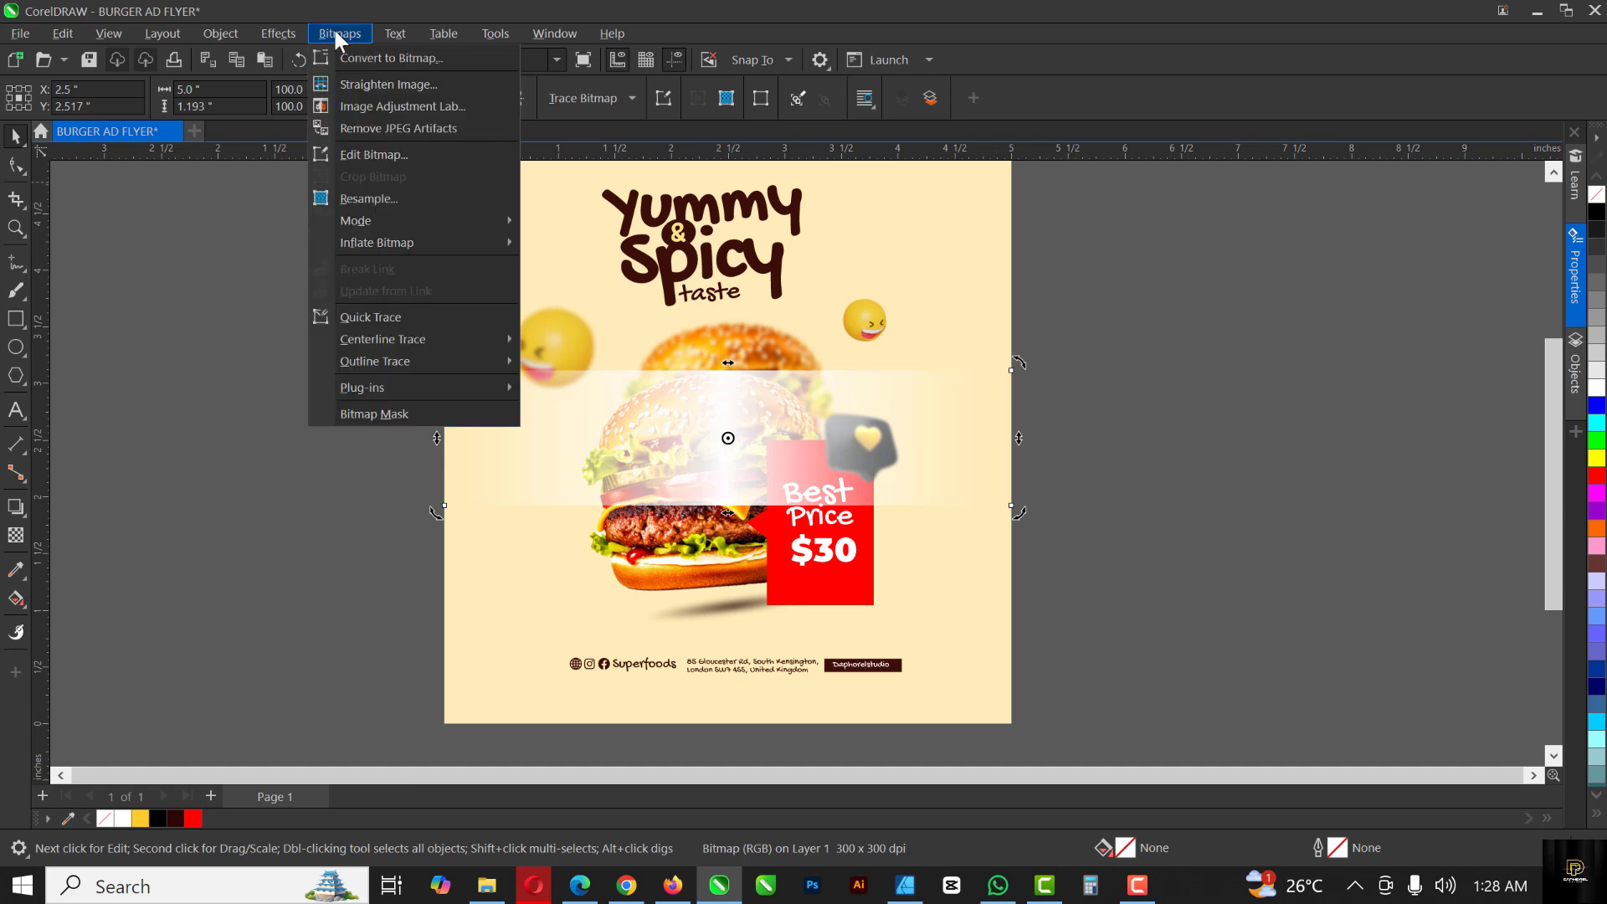
{"action": "left_click", "coordinate": [357, 57]}
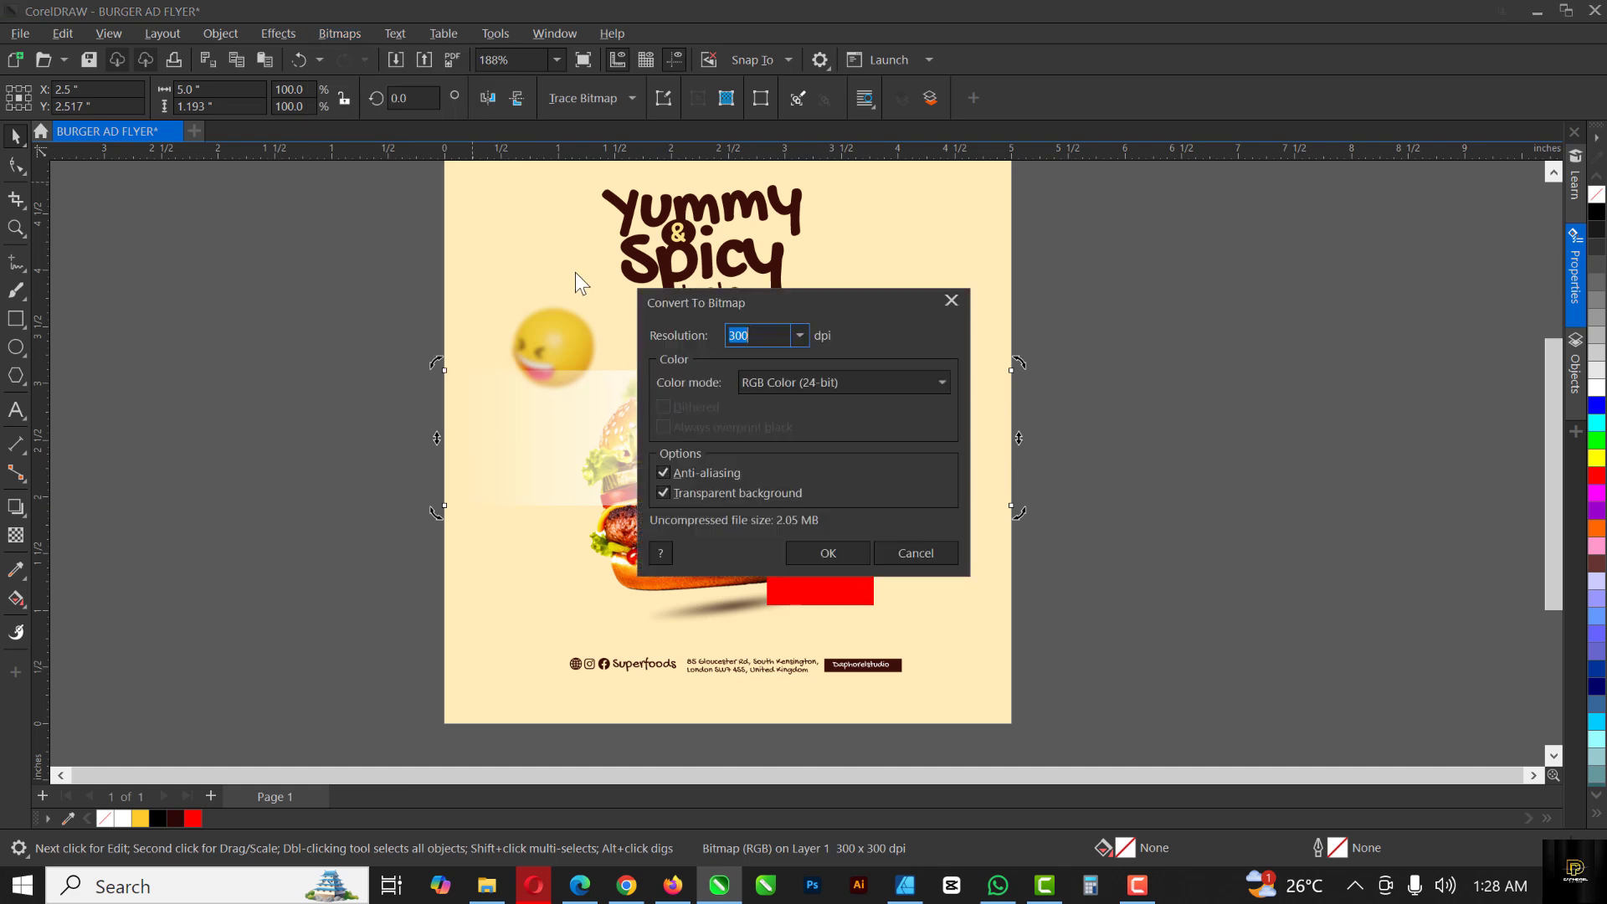
{"action": "left_click", "coordinate": [828, 554]}
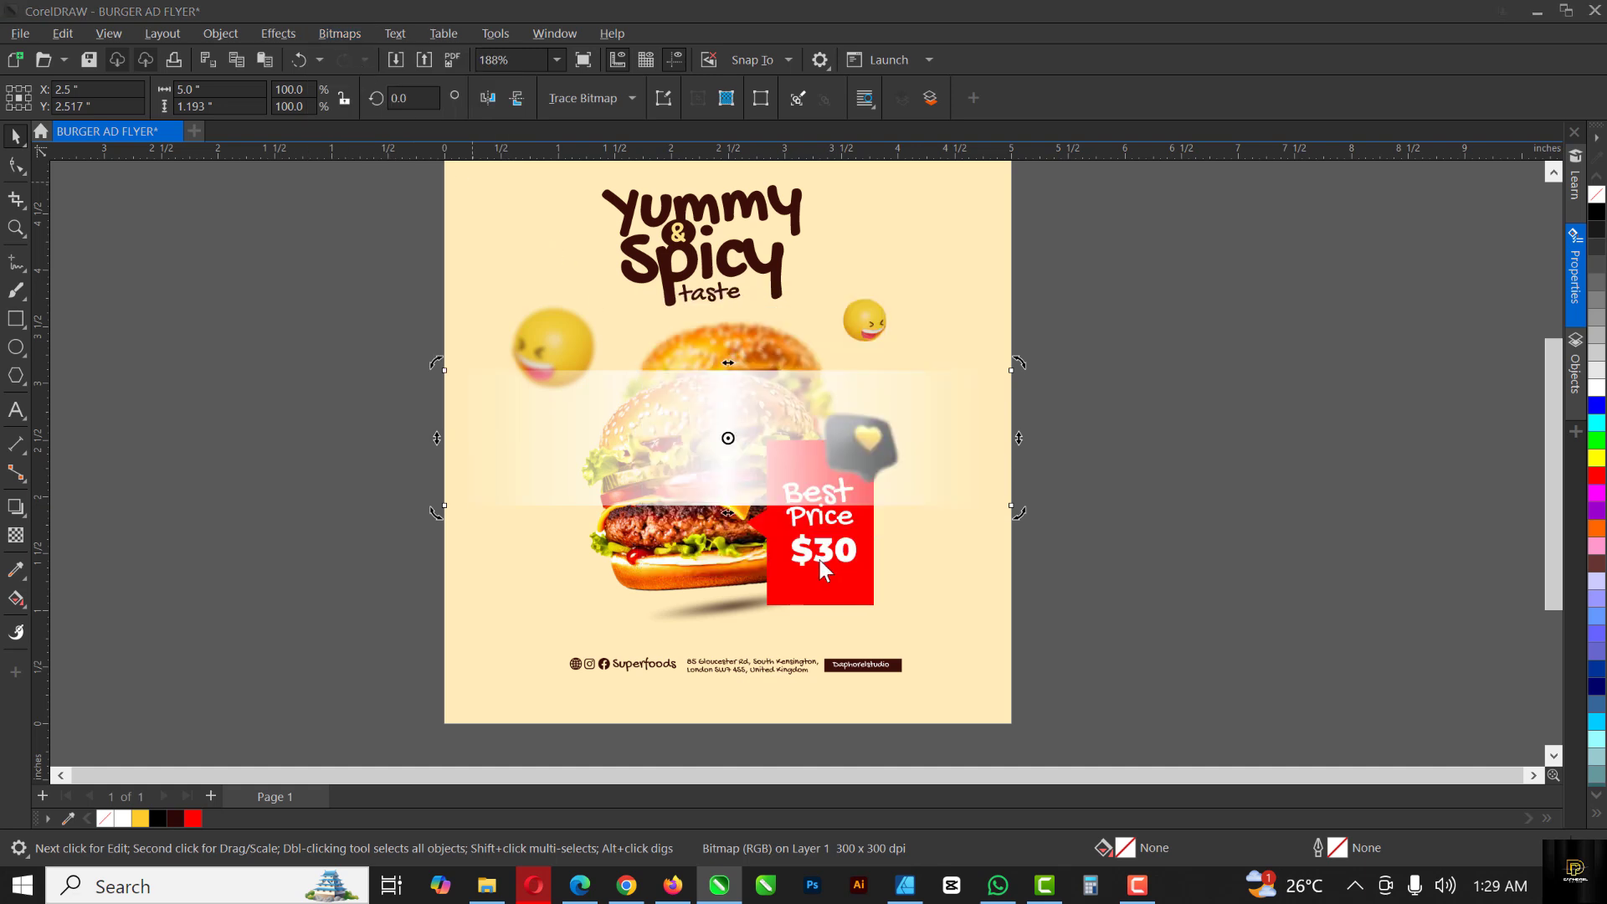
Step: Give the white band a uniform transparency of 50 with the Screen merge mode
{"action": "left_click", "coordinate": [16, 535]}
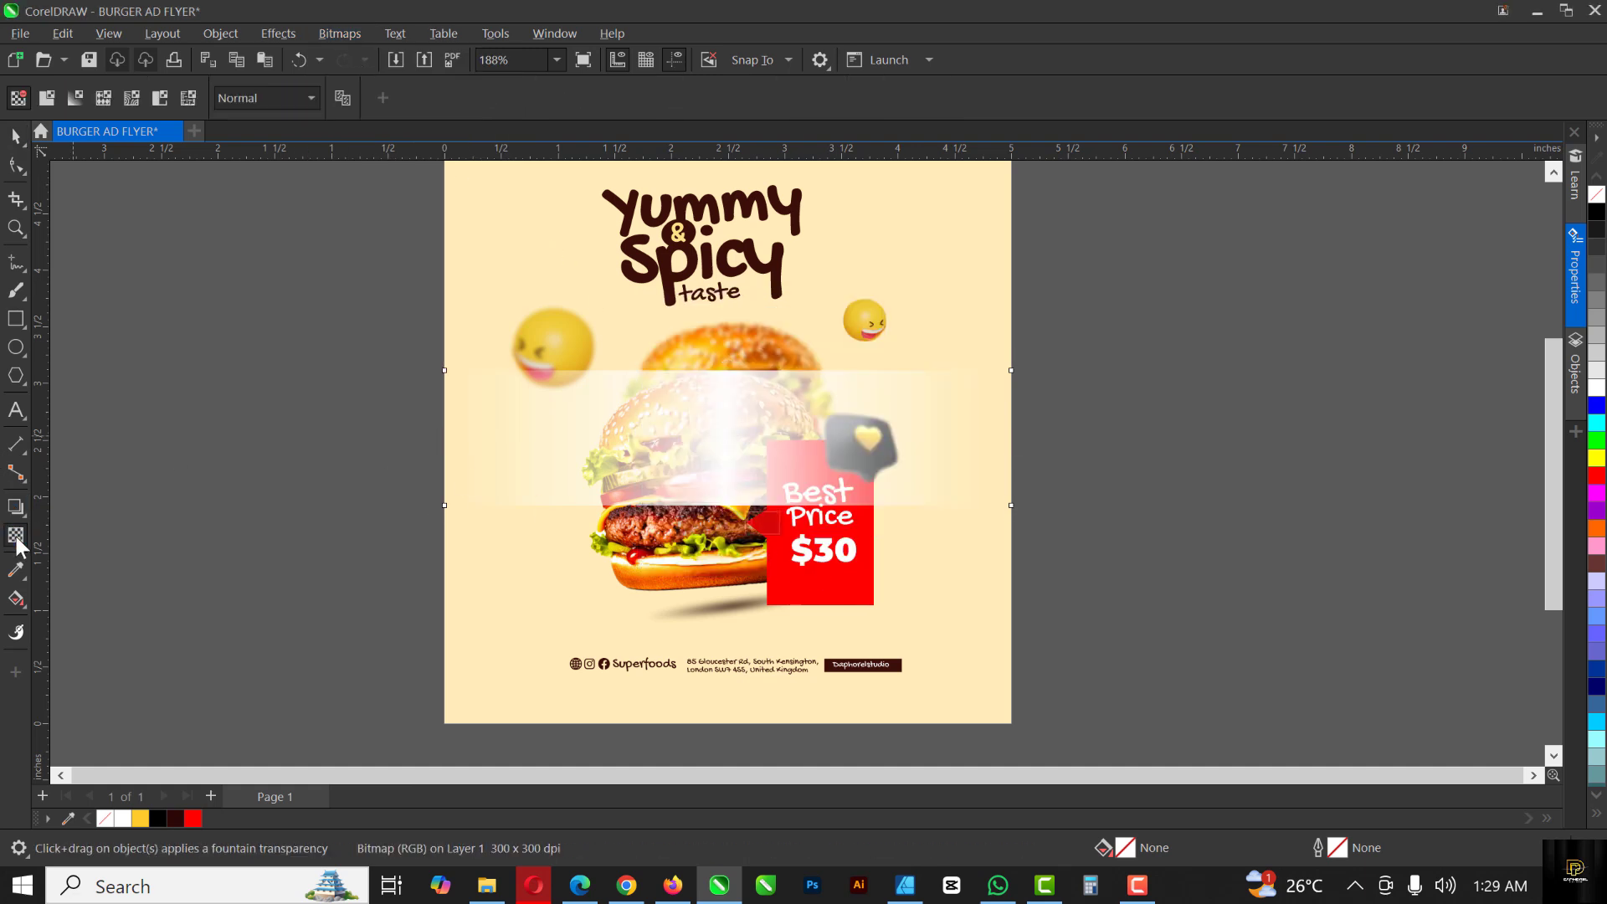
{"action": "left_click", "coordinate": [46, 99]}
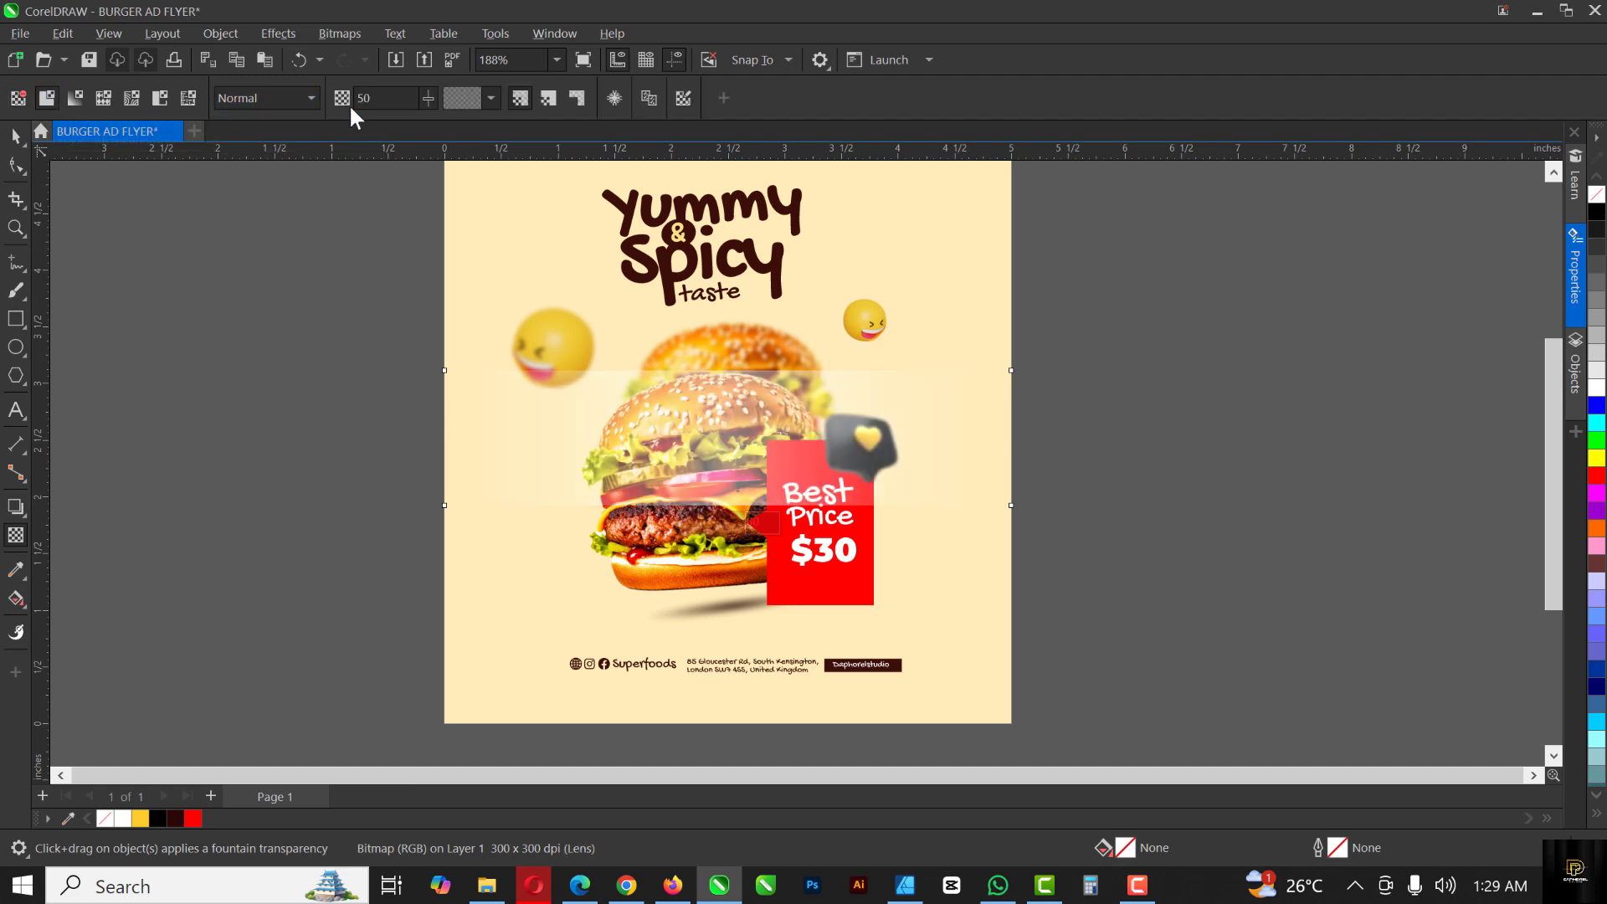
{"action": "left_click", "coordinate": [290, 98]}
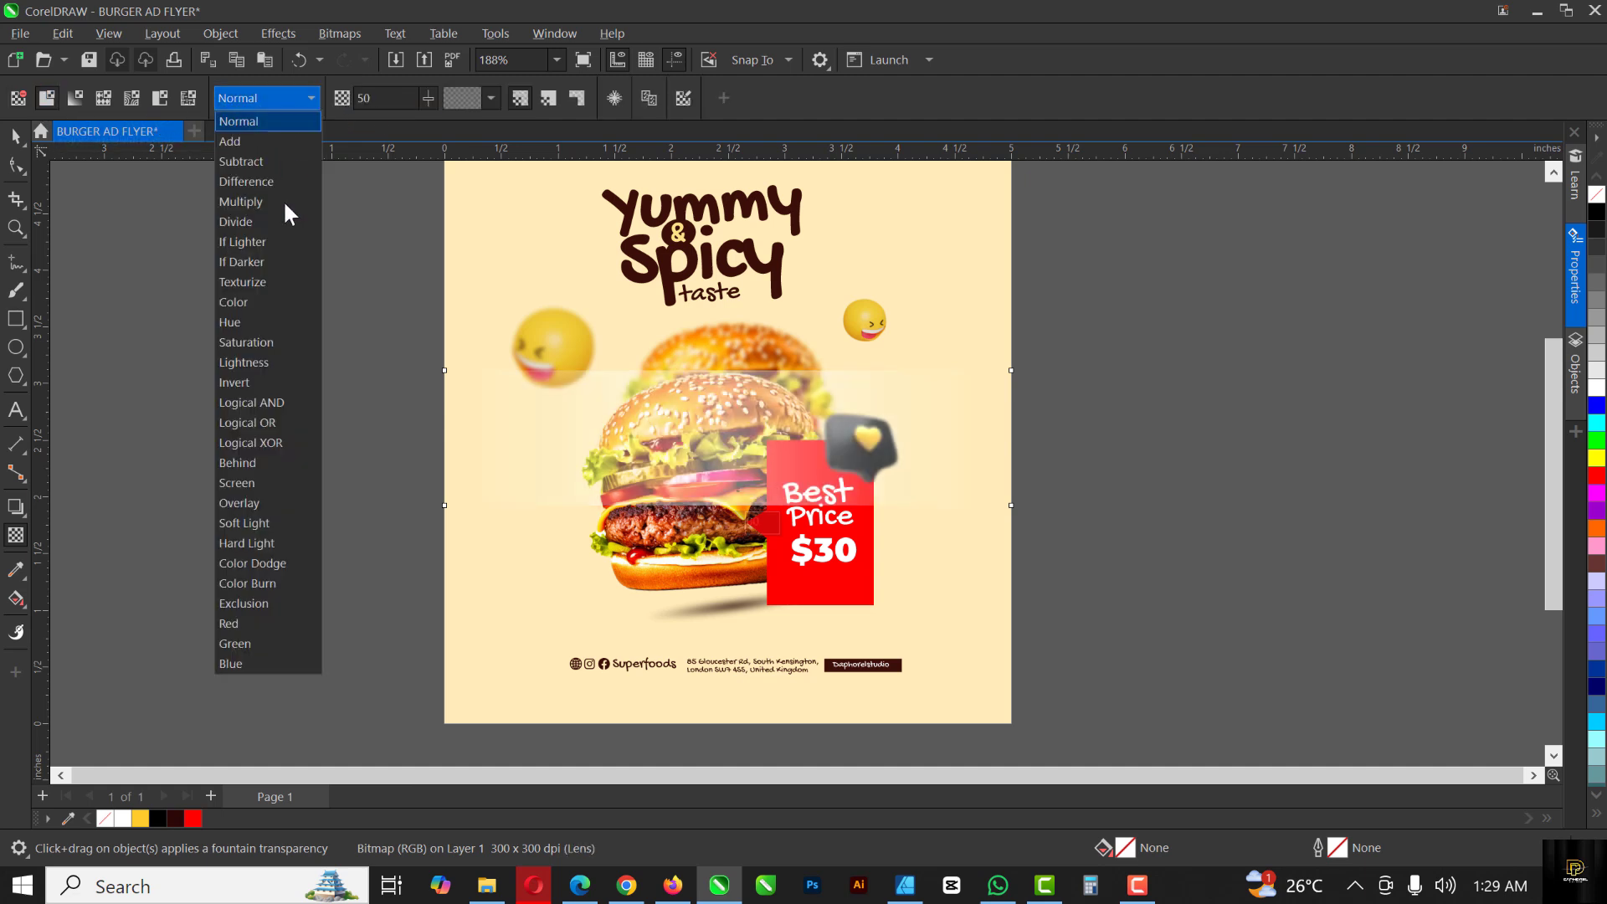
{"action": "left_click", "coordinate": [255, 479]}
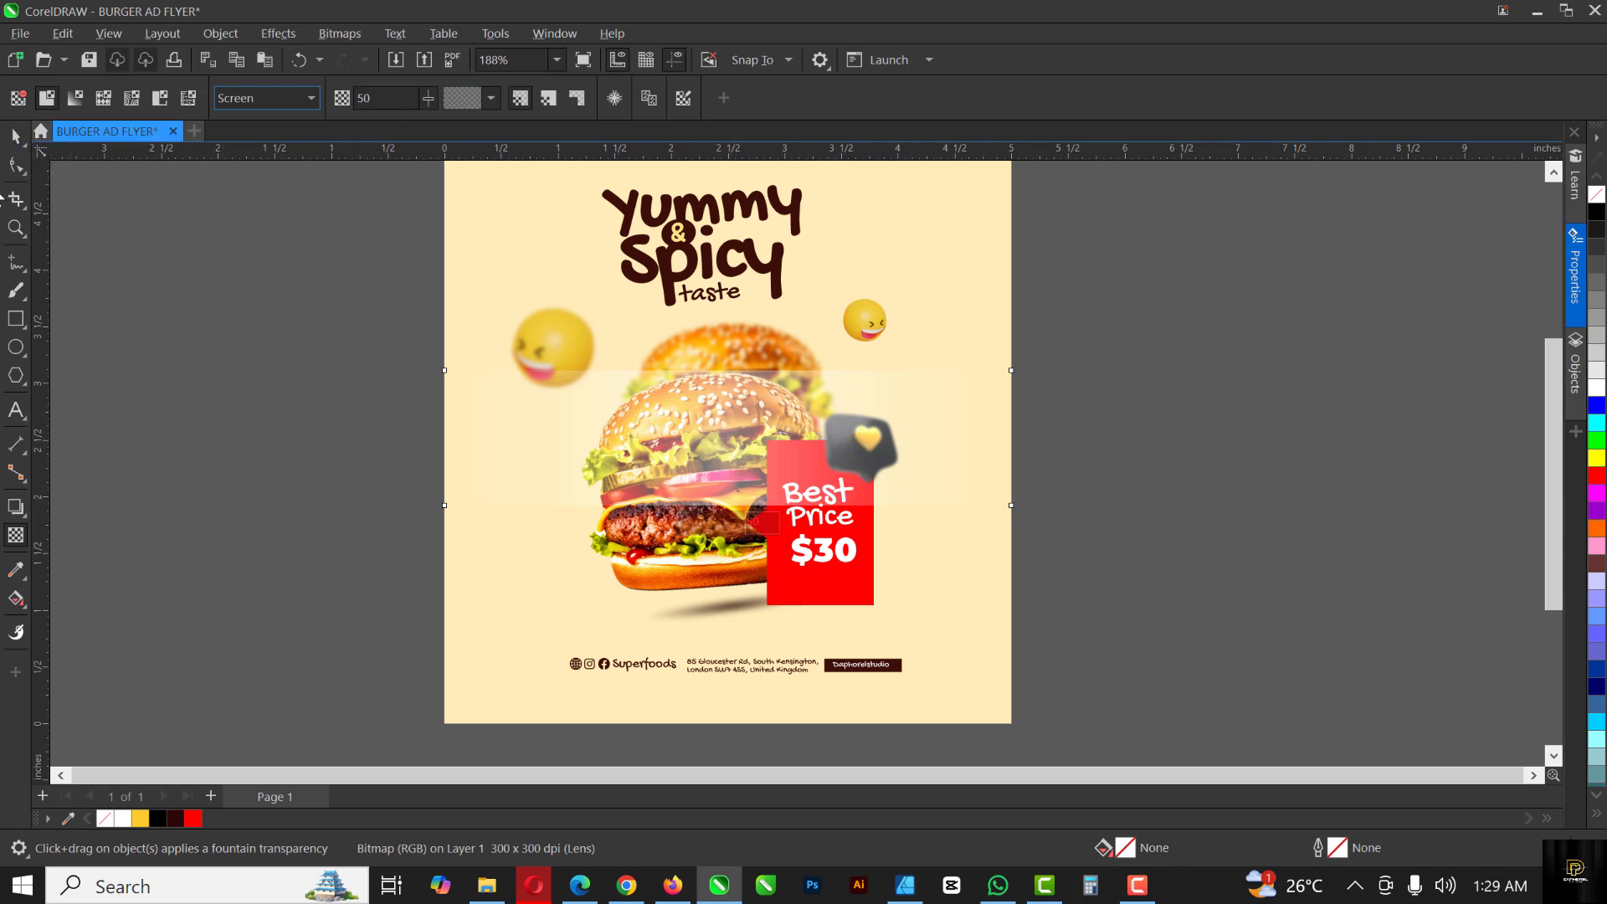
Step: Skew the white band vertically by about 17.8 degrees so it rises towards the flyer's right edge, and deselect it
{"action": "left_click", "coordinate": [15, 136]}
{"action": "left_click", "coordinate": [763, 444]}
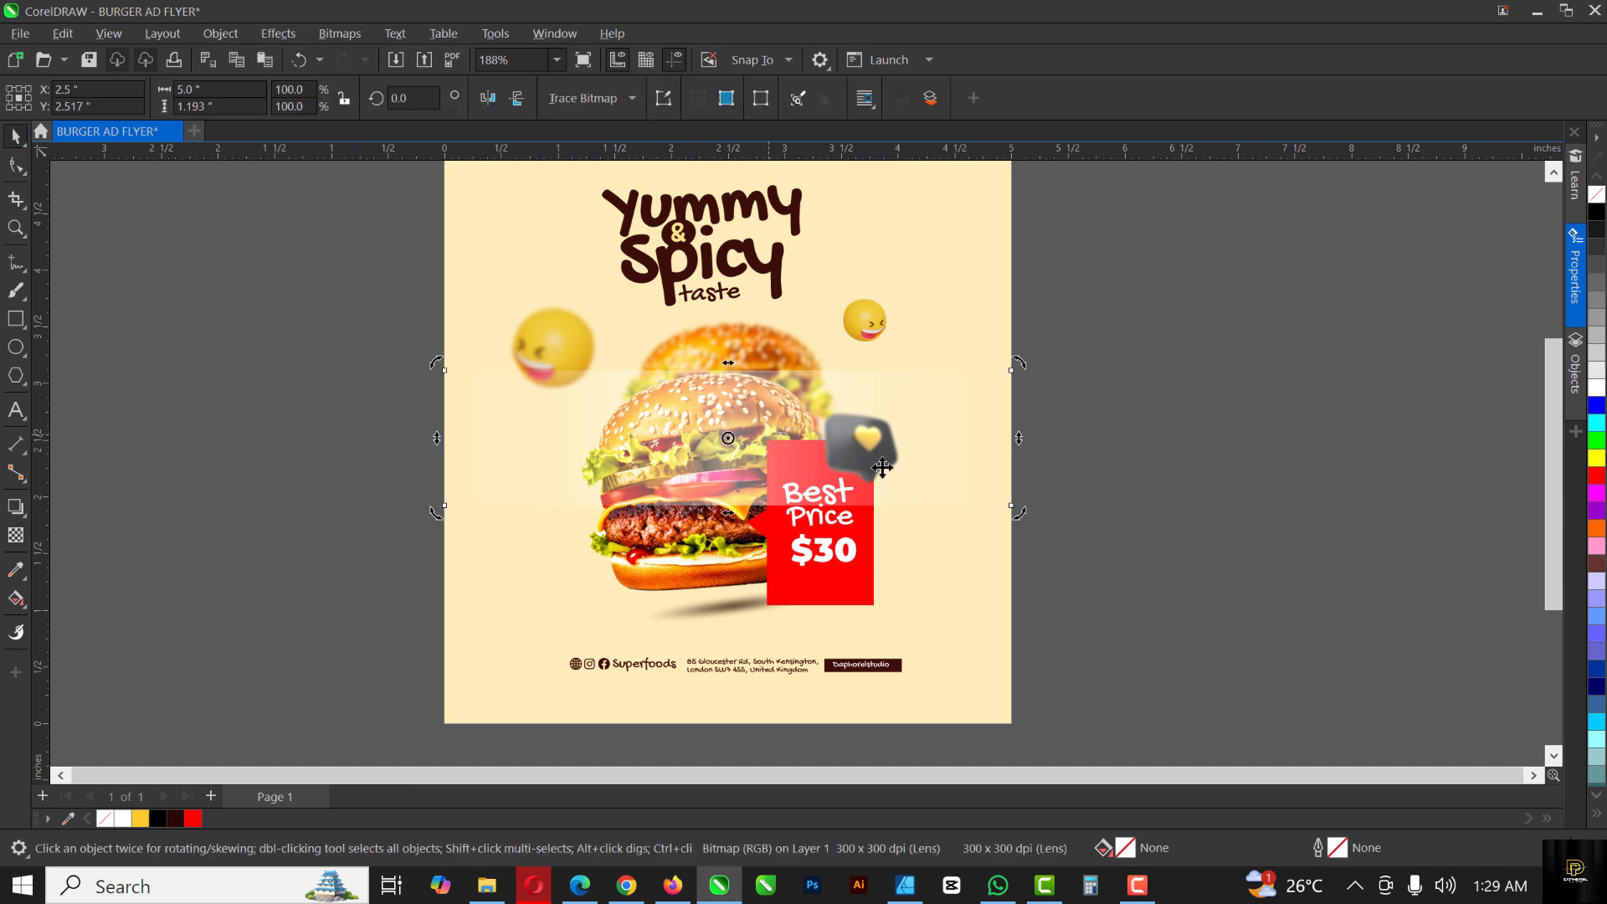
{"action": "left_click_drag", "start_coordinate": [1021, 439], "coordinate": [983, 339]}
{"action": "left_click_drag", "start_coordinate": [437, 376], "coordinate": [450, 440]}
{"action": "left_click_drag", "start_coordinate": [794, 372], "coordinate": [794, 438]}
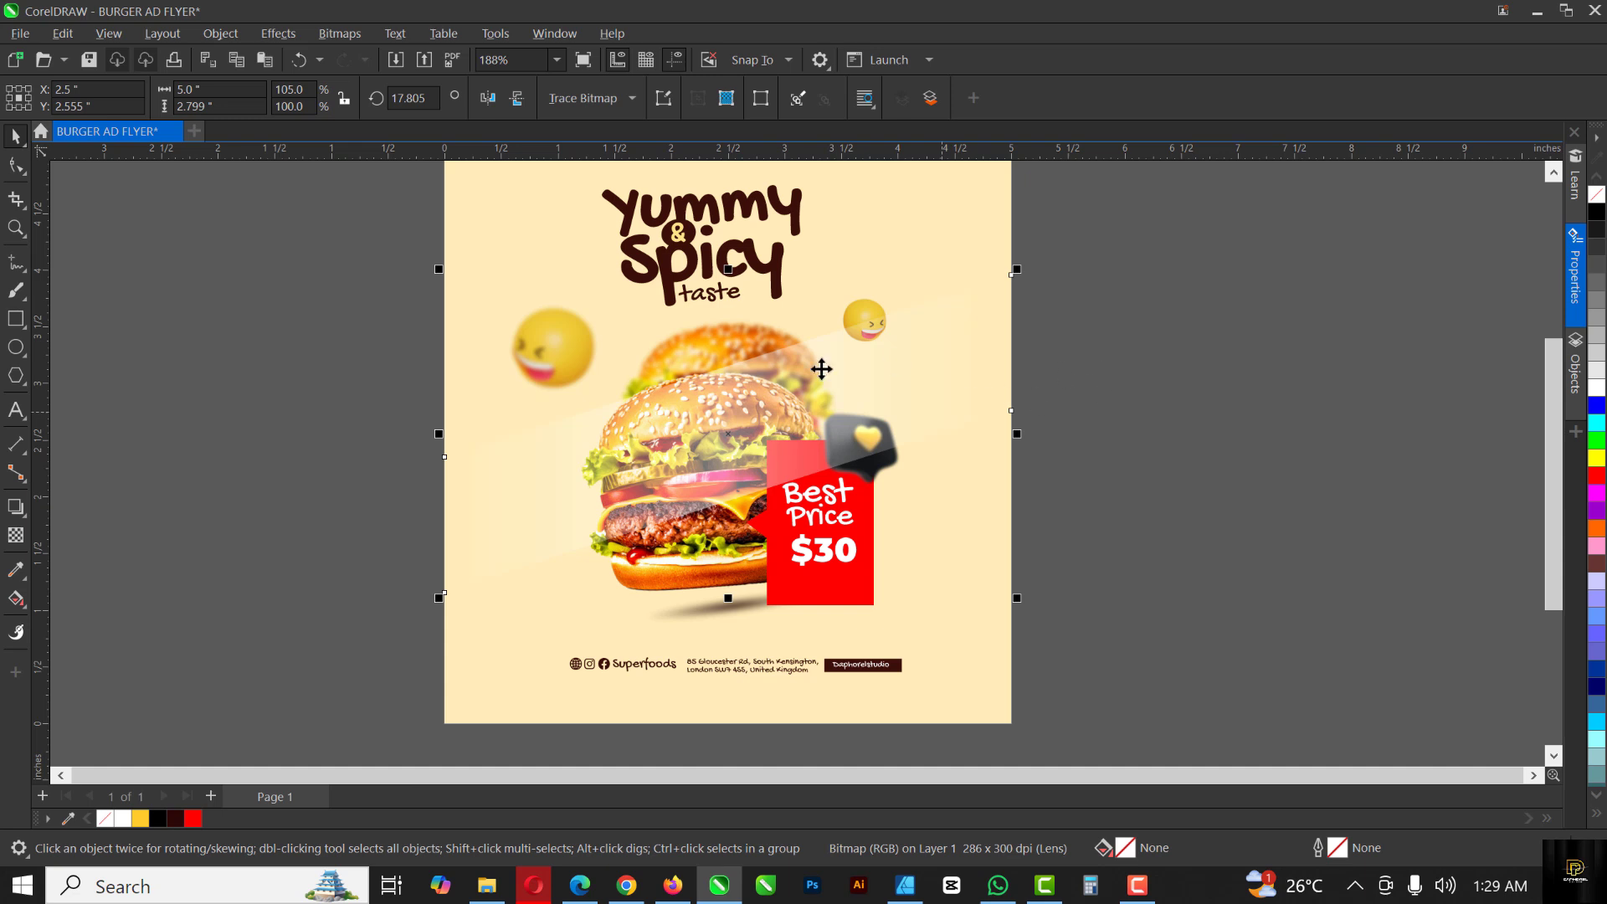
{"action": "left_click", "coordinate": [1173, 345]}
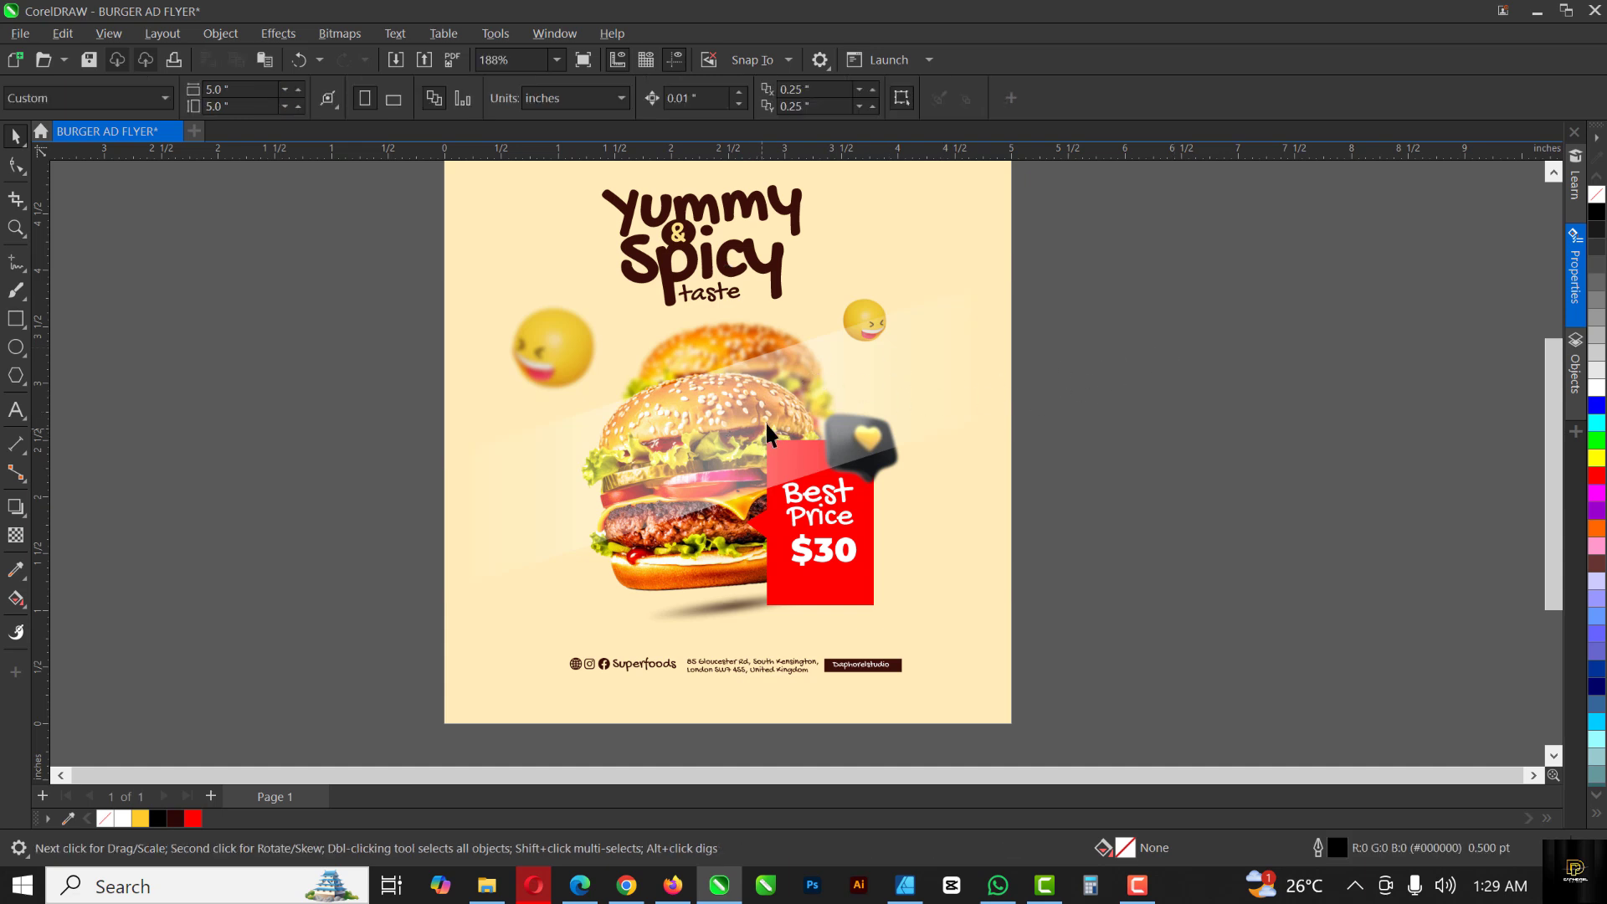
Step: Try a duplicate of the skewed band slightly above the original, at a Y position of about 2.611 inches
{"action": "scroll", "coordinate": [817, 365], "scroll_direction": "up", "scroll_amount": 2}
{"action": "left_click", "coordinate": [762, 387]}
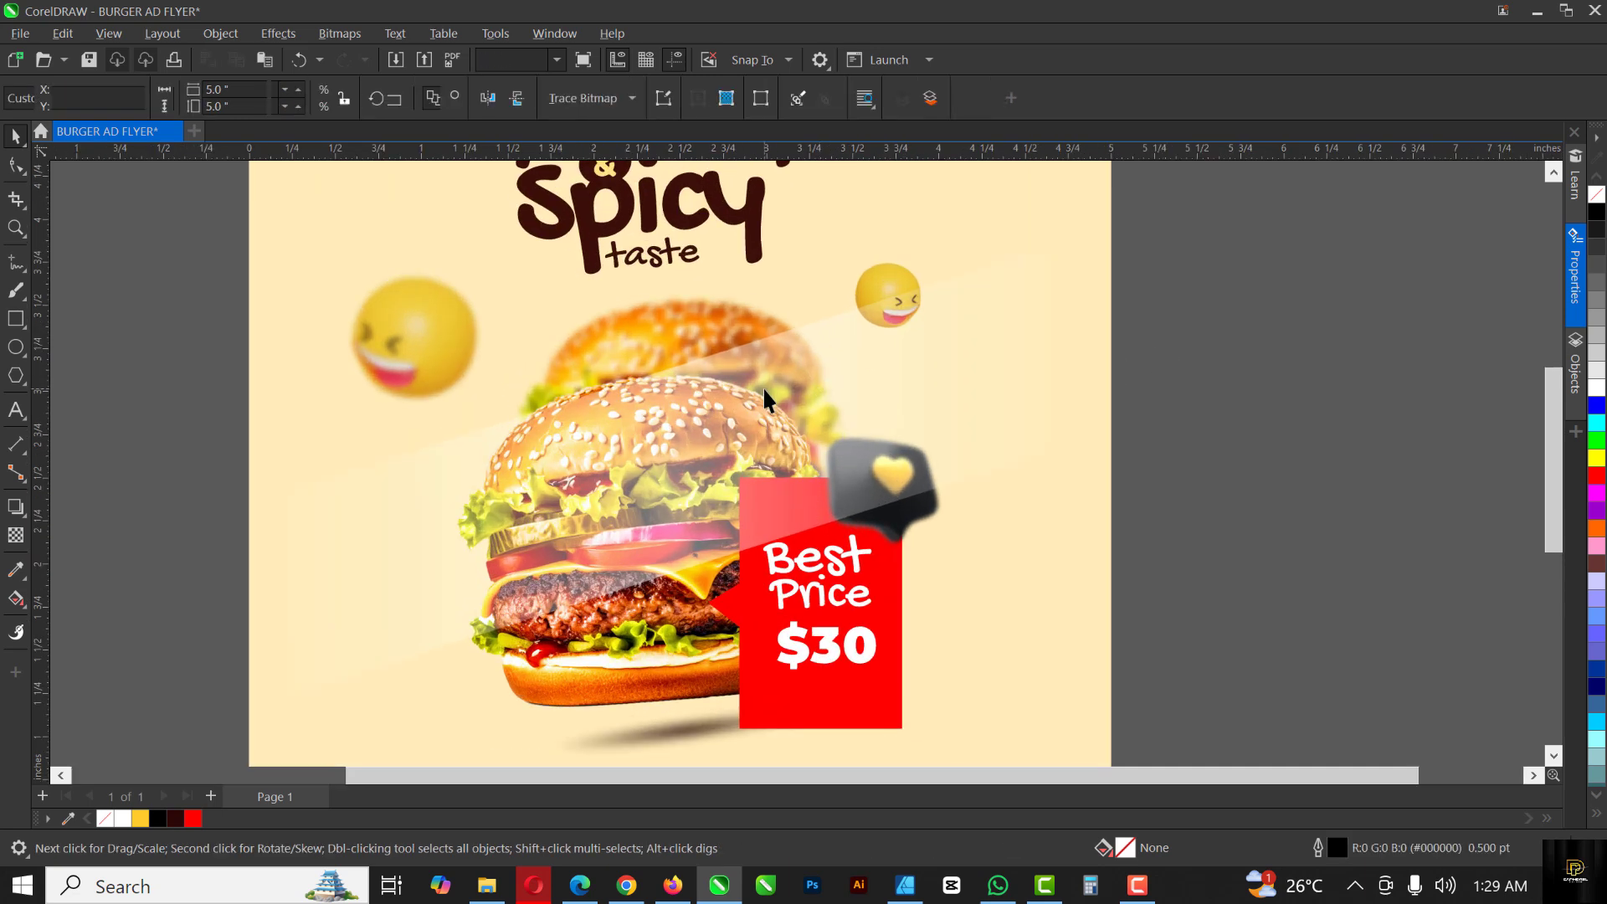
{"action": "scroll", "coordinate": [755, 410], "scroll_direction": "down", "scroll_amount": 1}
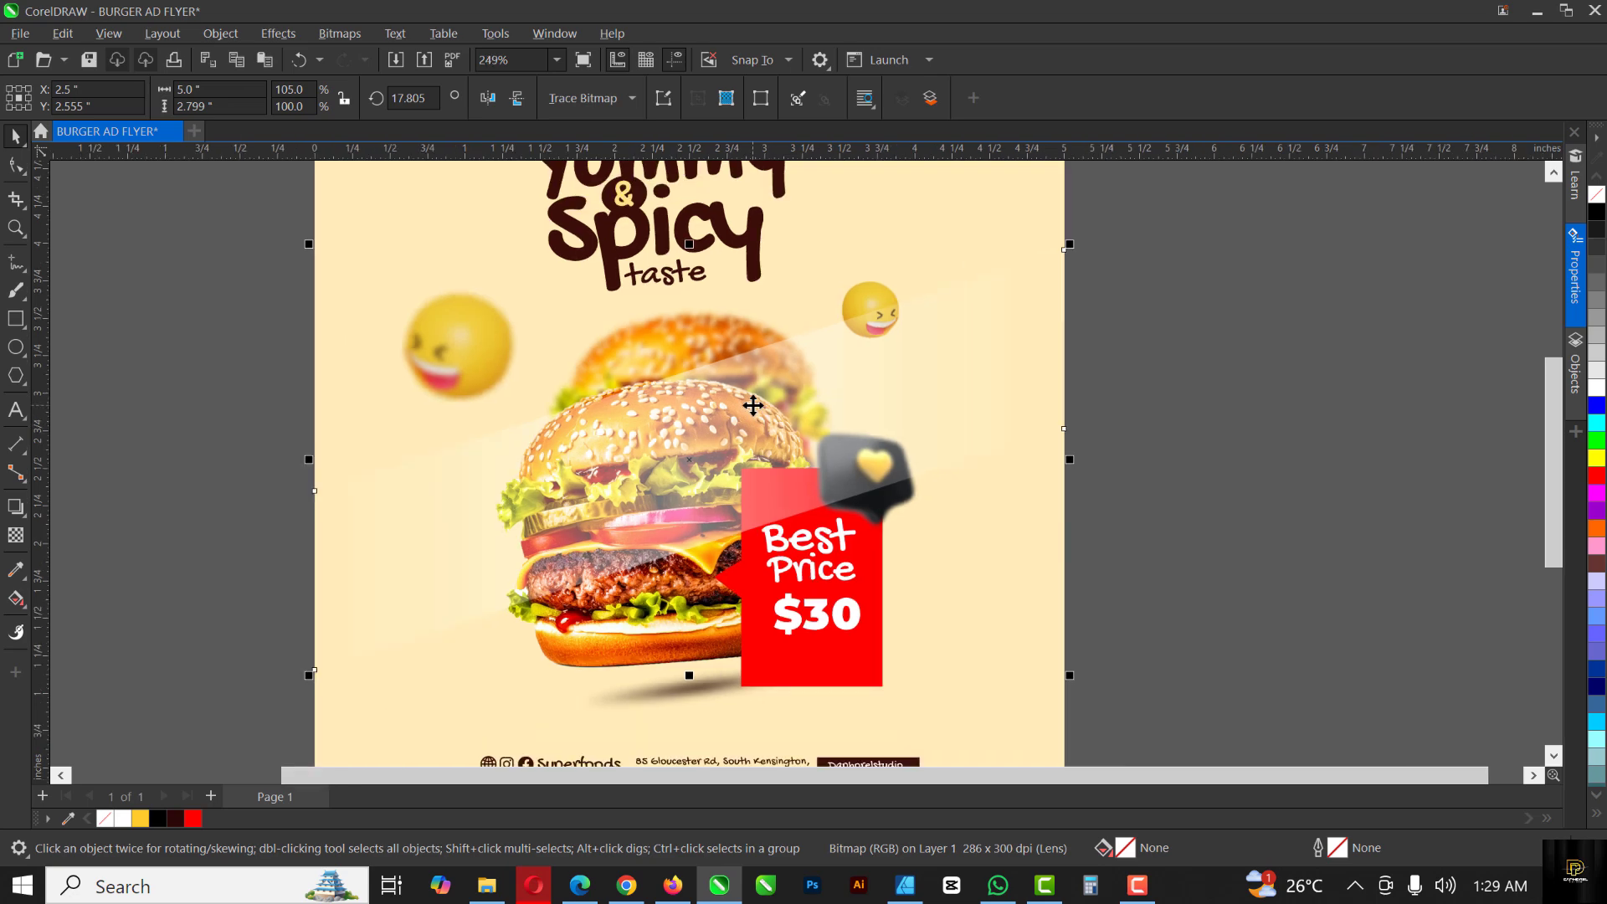
{"action": "left_click", "coordinate": [752, 406]}
{"action": "left_click_drag", "start_coordinate": [753, 406], "coordinate": [763, 431]}
{"action": "scroll", "coordinate": [755, 412], "scroll_direction": "down", "scroll_amount": 1}
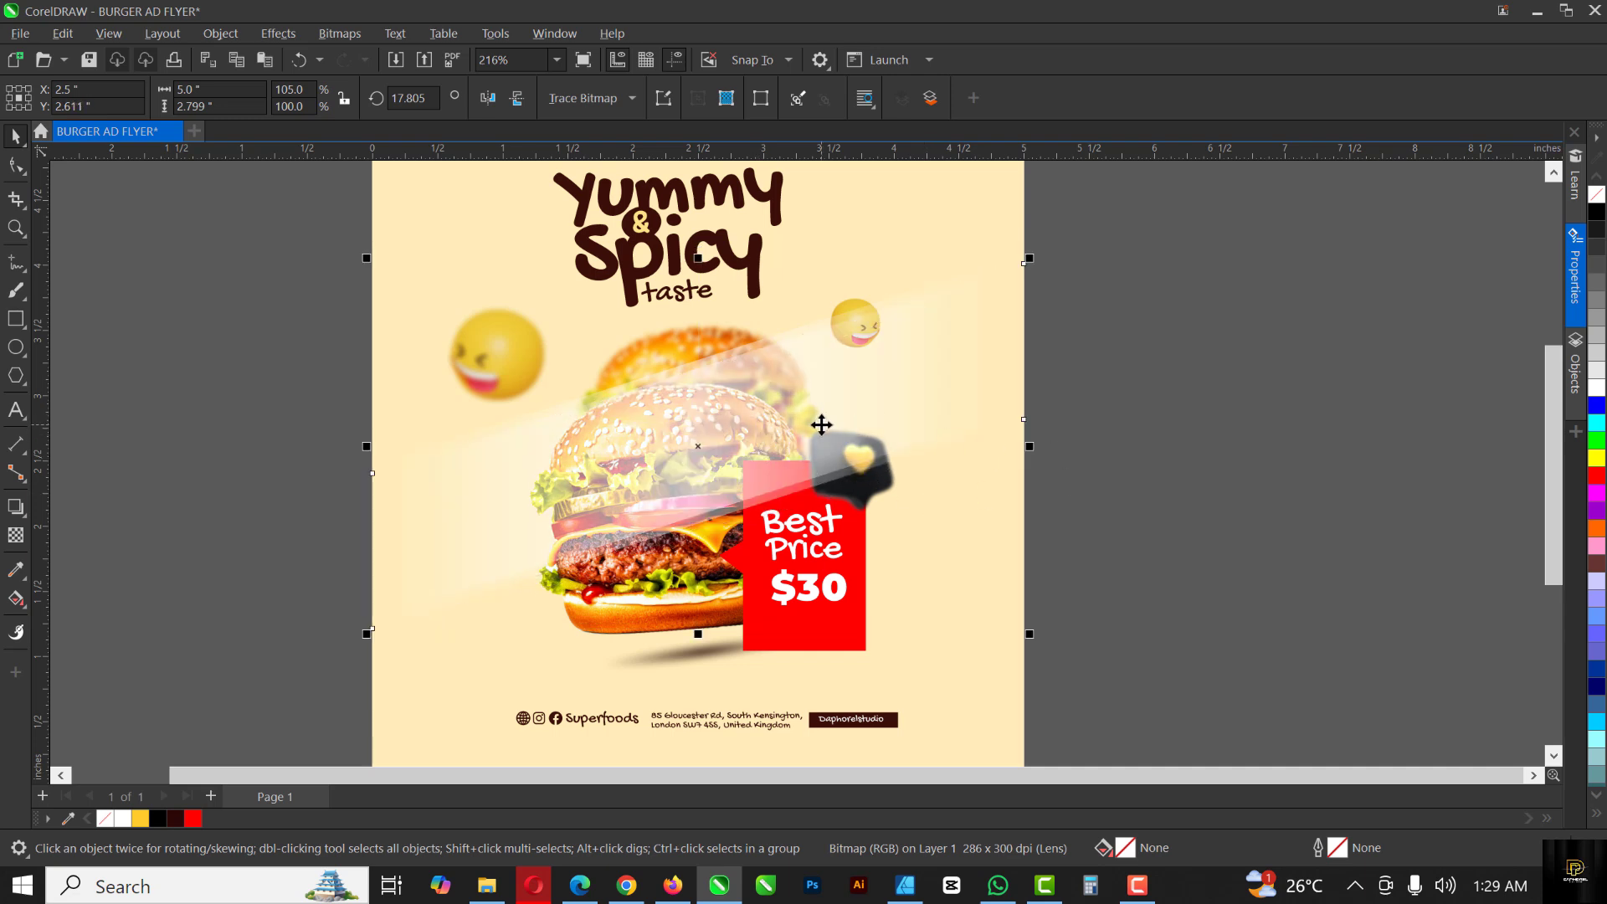
{"action": "scroll", "coordinate": [821, 424], "scroll_direction": "down", "scroll_amount": 1}
{"action": "scroll", "coordinate": [818, 423], "scroll_direction": "up", "scroll_amount": 1}
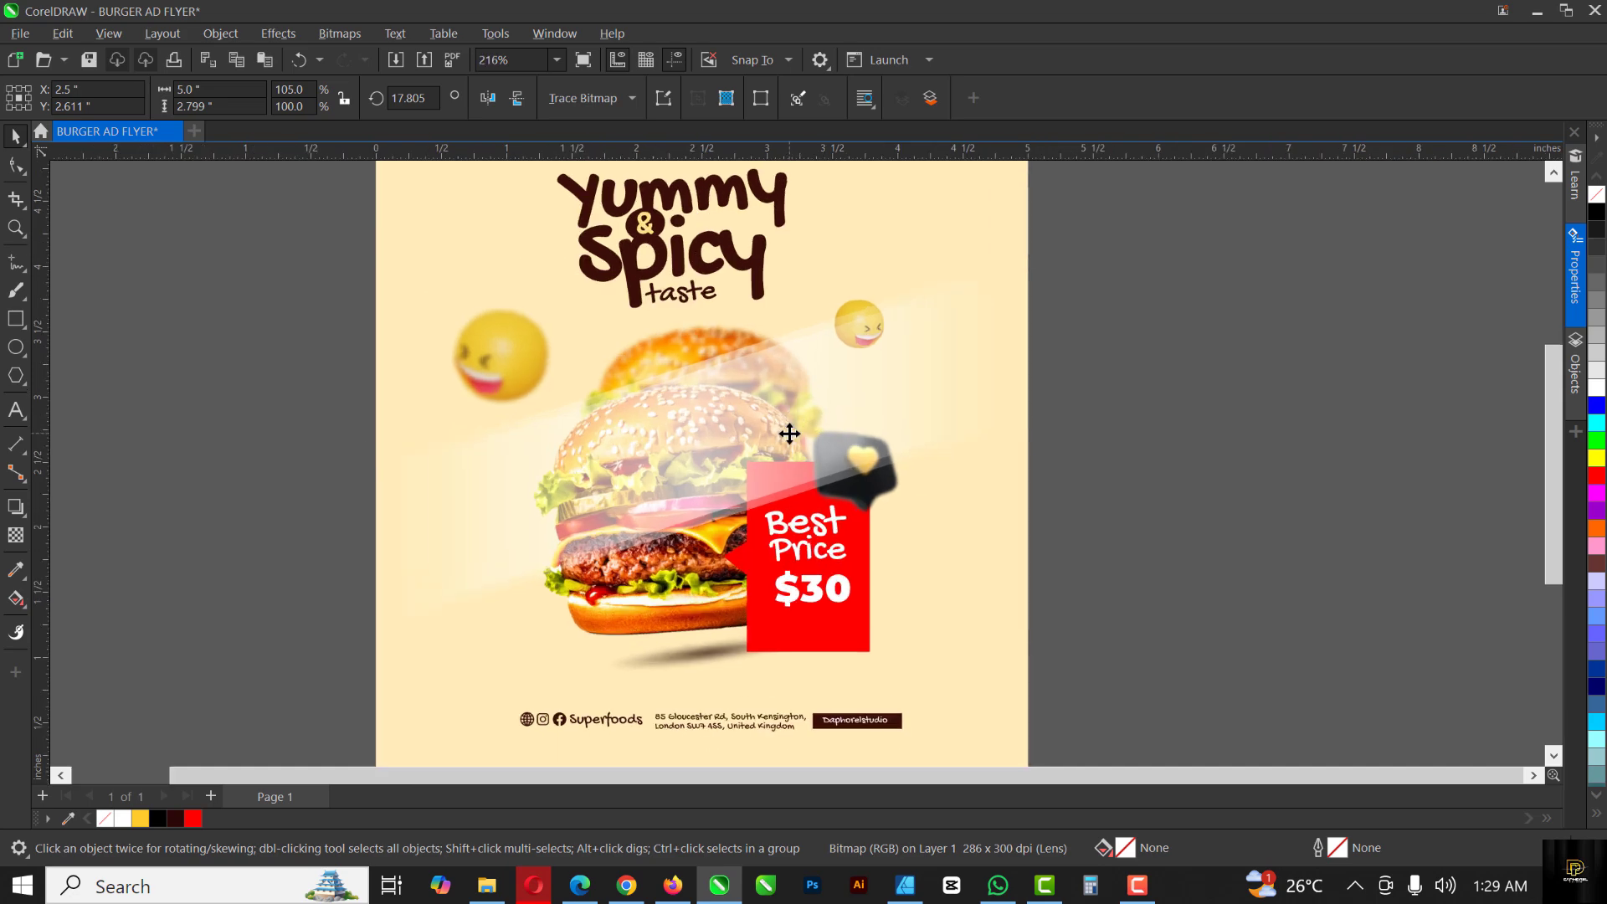
Step: Keep a single skewed band and place it slightly higher over the burgers, at a Y position of about 2.676 inches
{"action": "left_click_drag", "start_coordinate": [789, 433], "coordinate": [750, 339]}
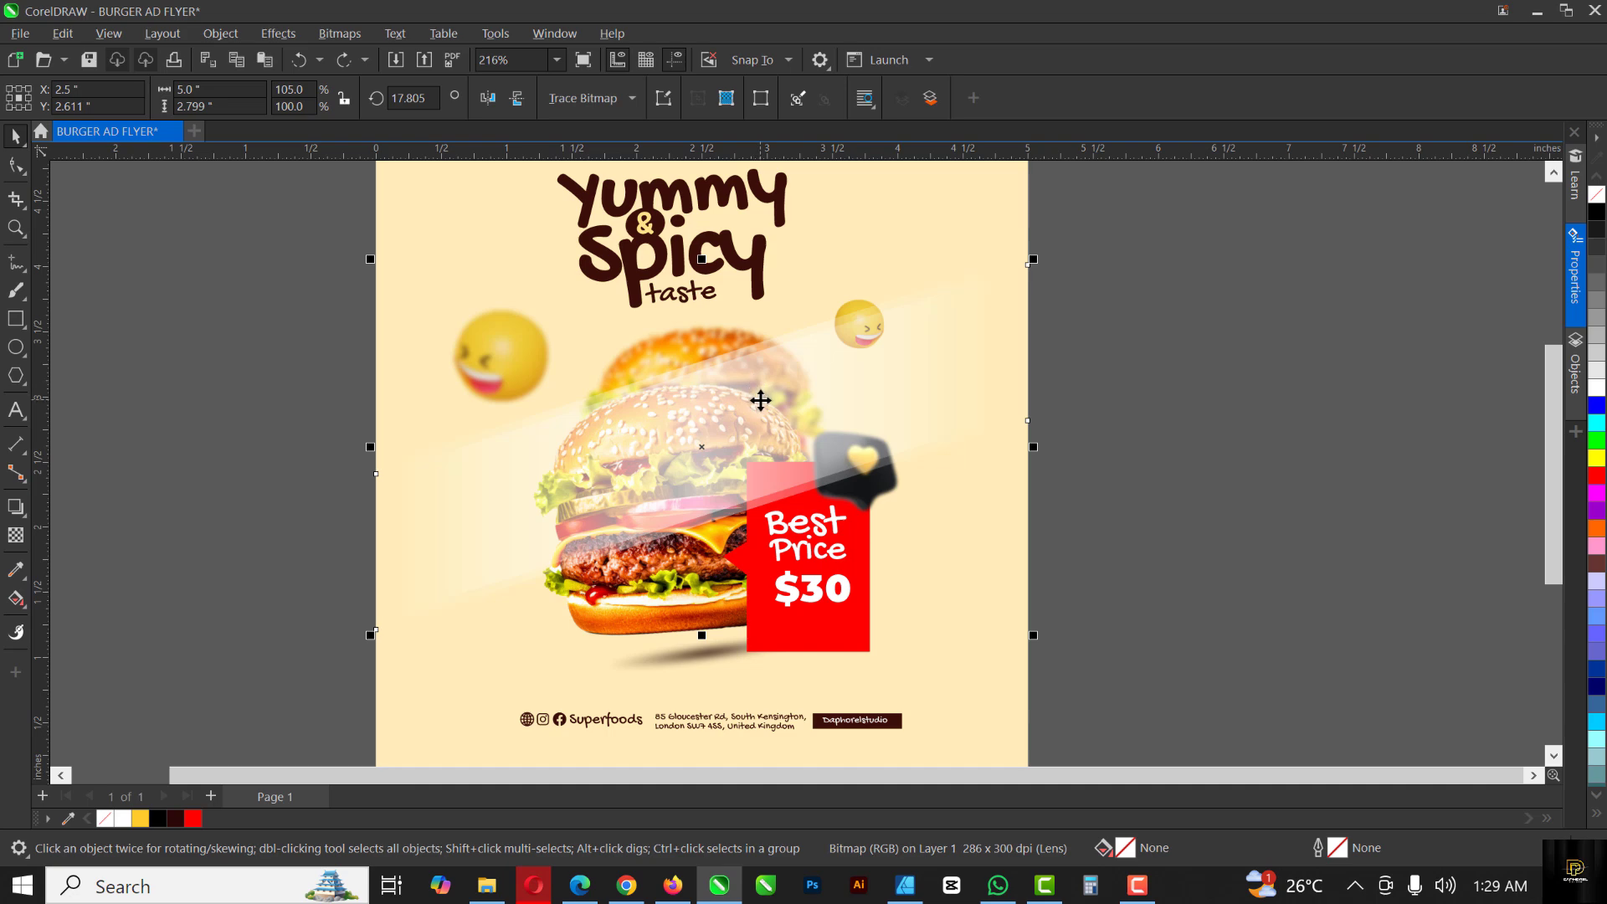
{"action": "key", "text": "Escape"}
{"action": "left_click", "coordinate": [760, 420]}
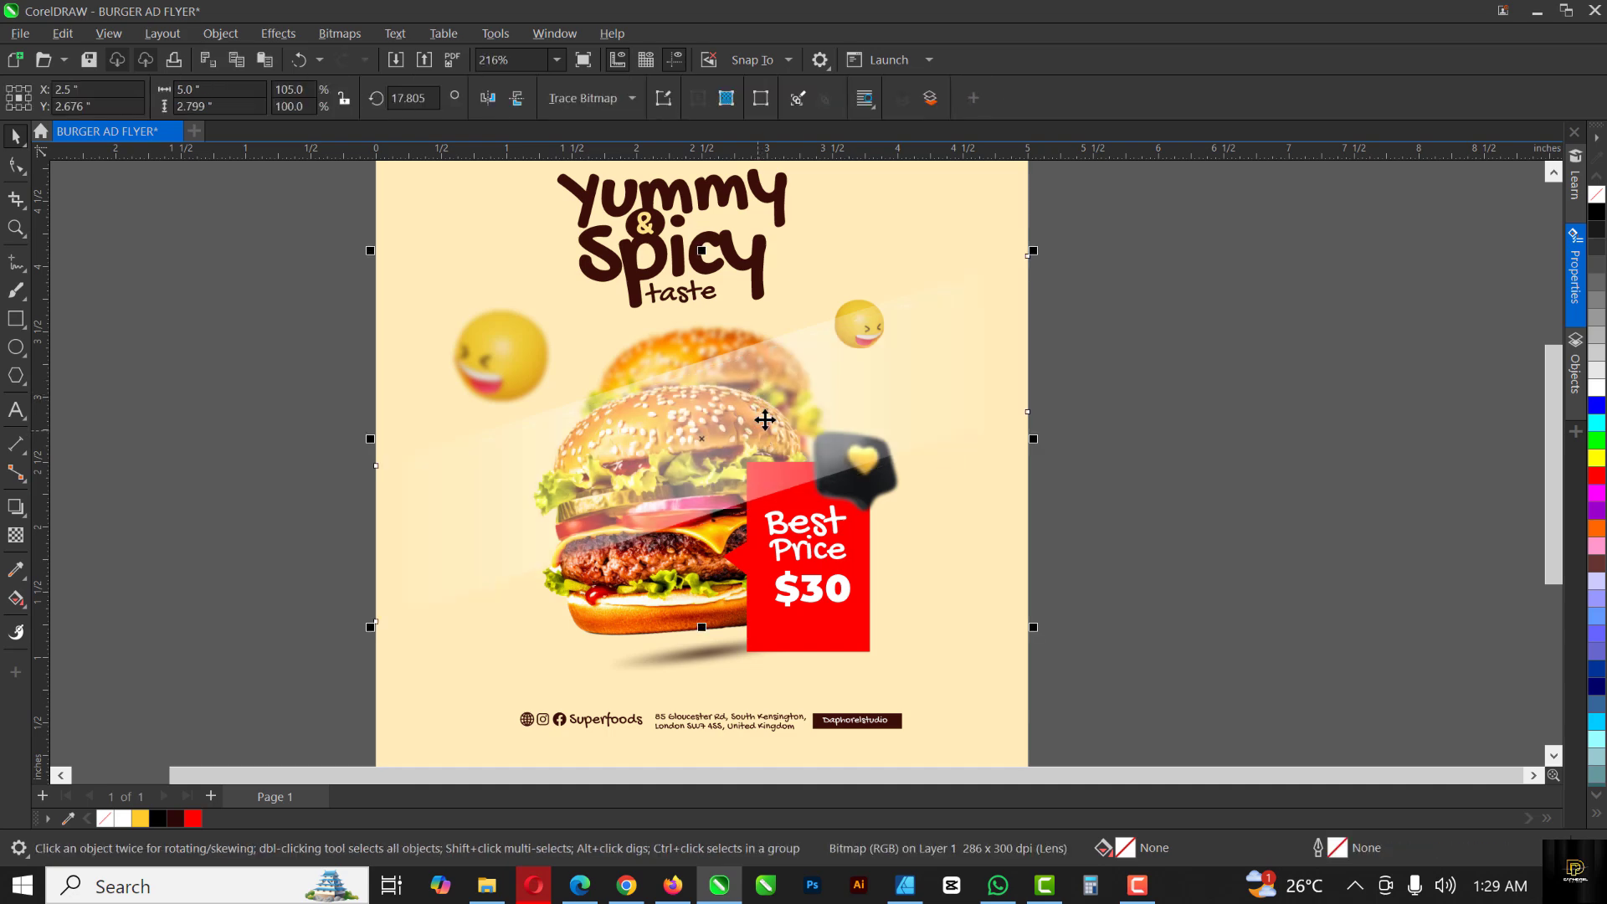
Step: Apply a Gaussian Blur to the skewed white band and increase its radius well above 5.0
{"action": "left_click", "coordinate": [283, 32]}
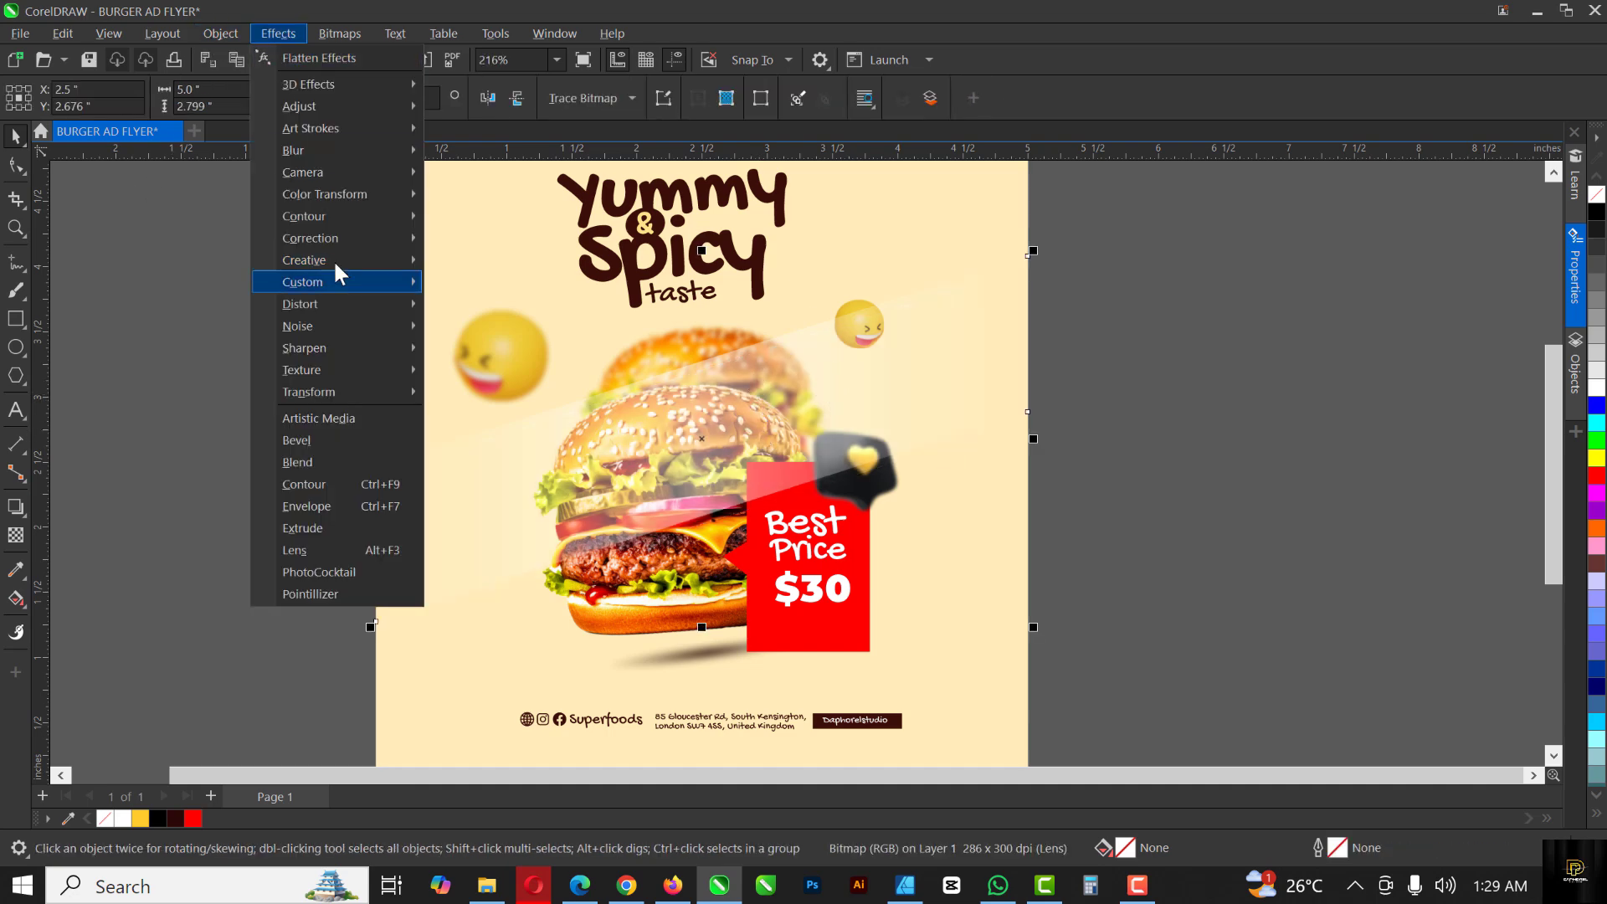
{"action": "mouse_move", "coordinate": [311, 149]}
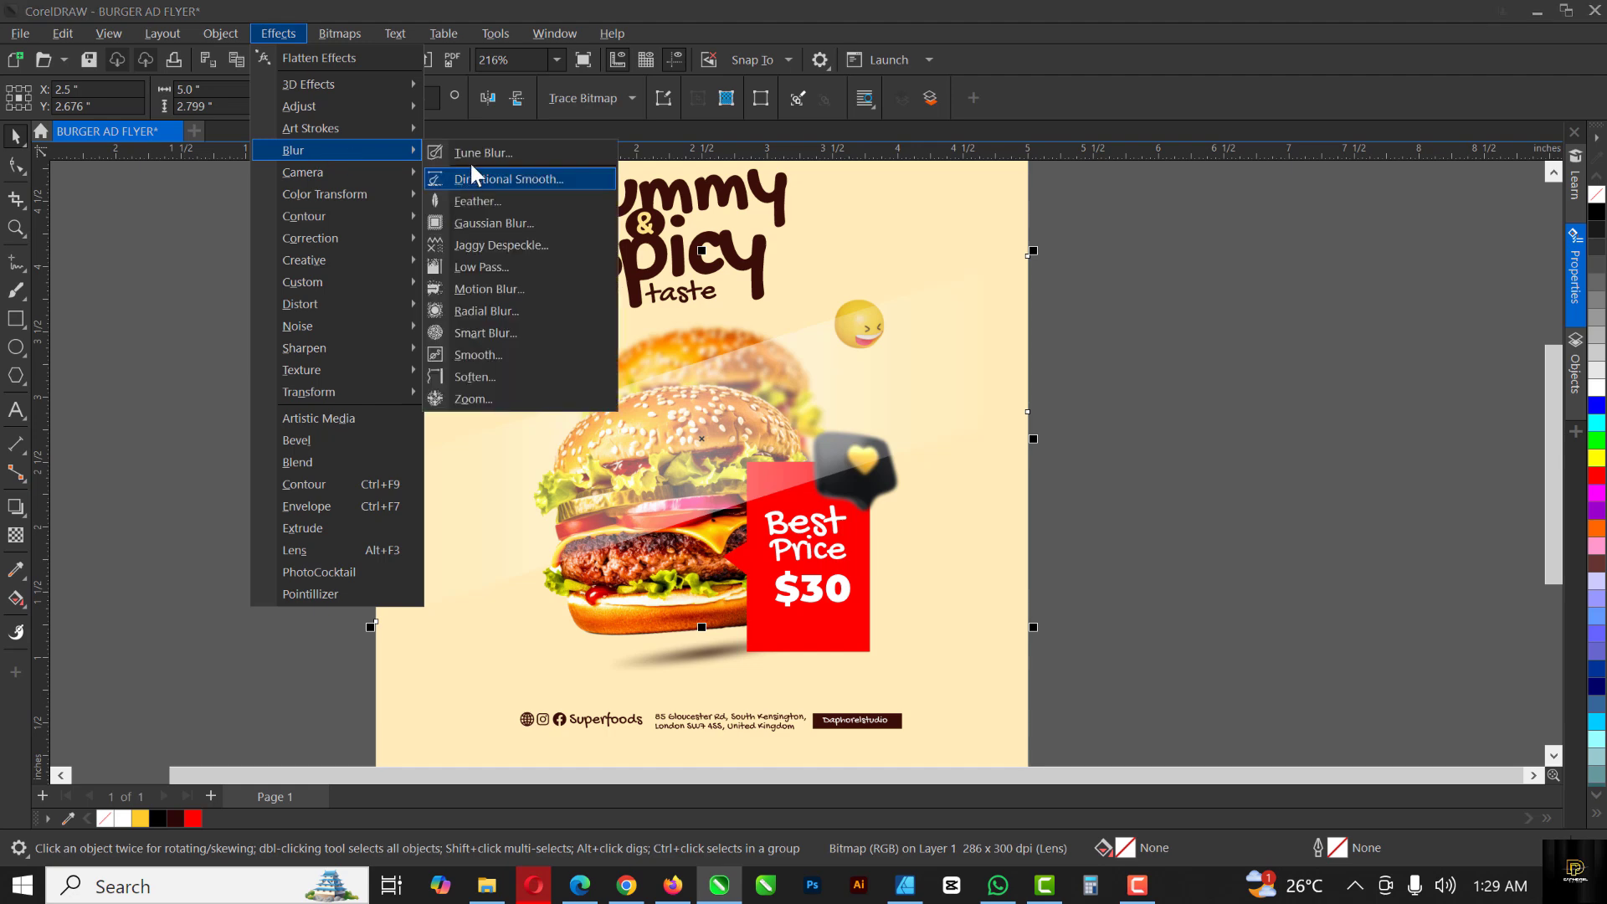
{"action": "left_click", "coordinate": [472, 222]}
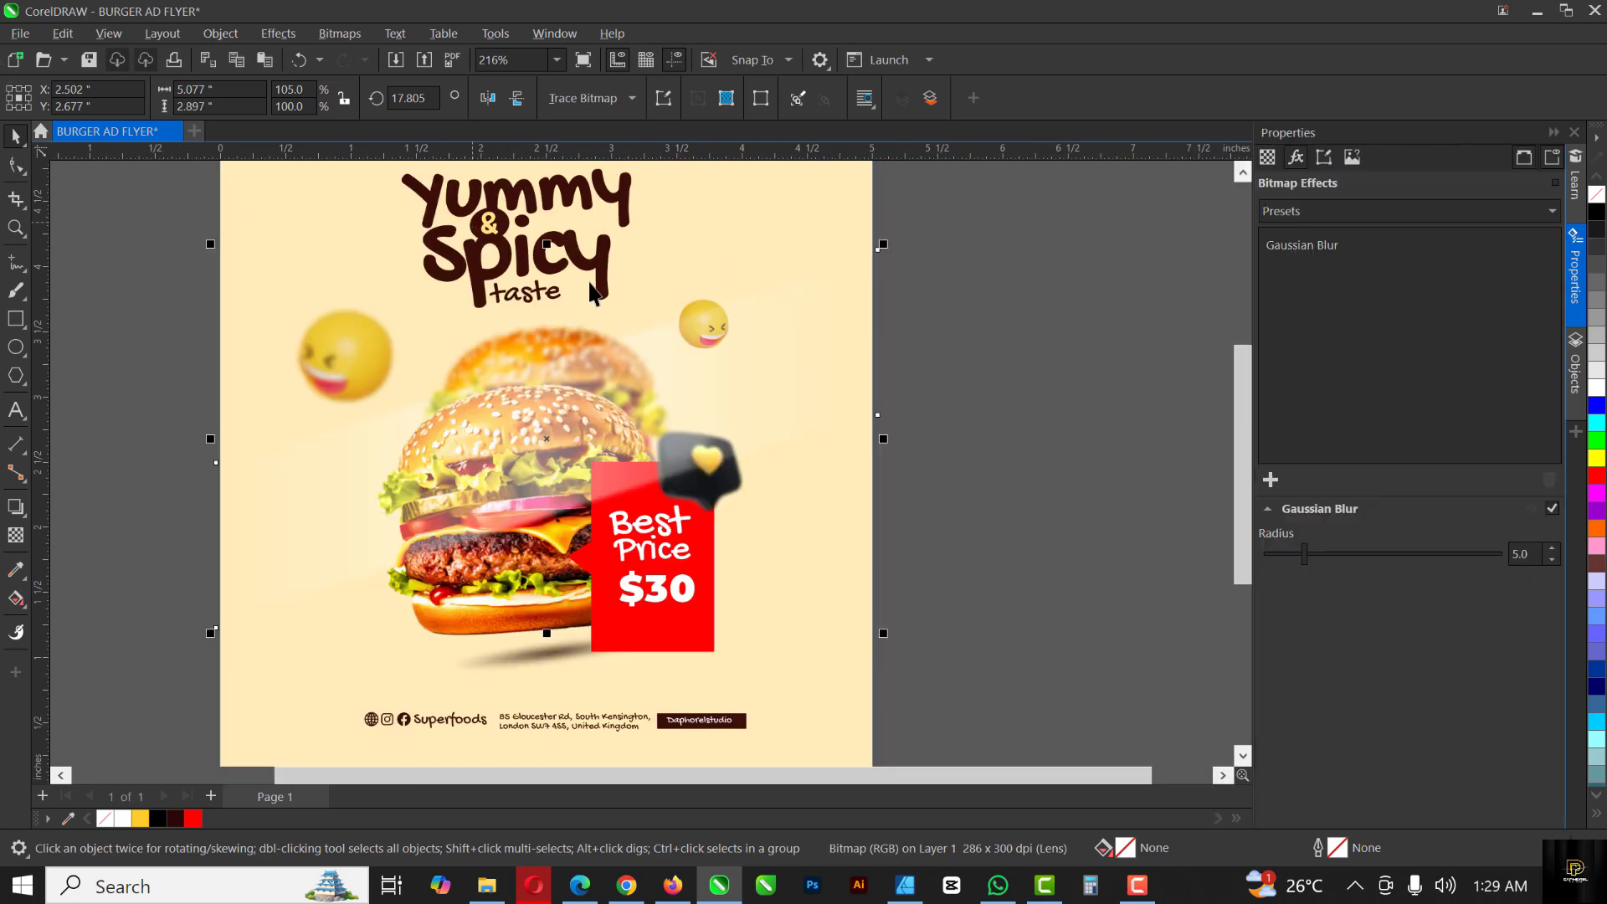
{"action": "left_click", "coordinate": [1324, 555]}
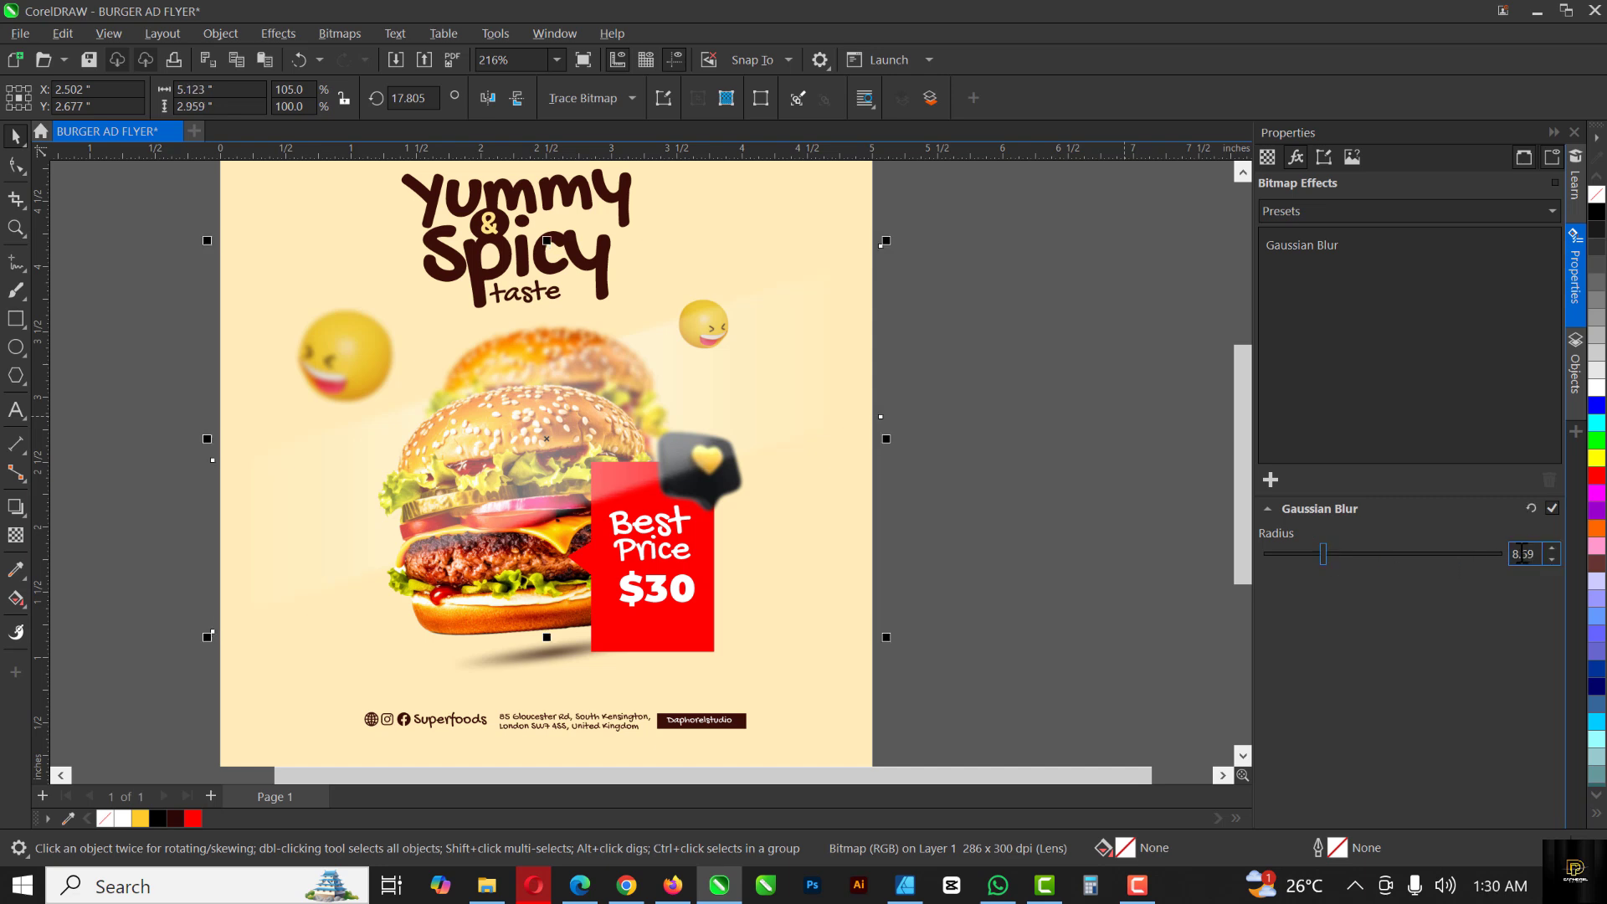
{"action": "left_click", "coordinate": [1335, 554]}
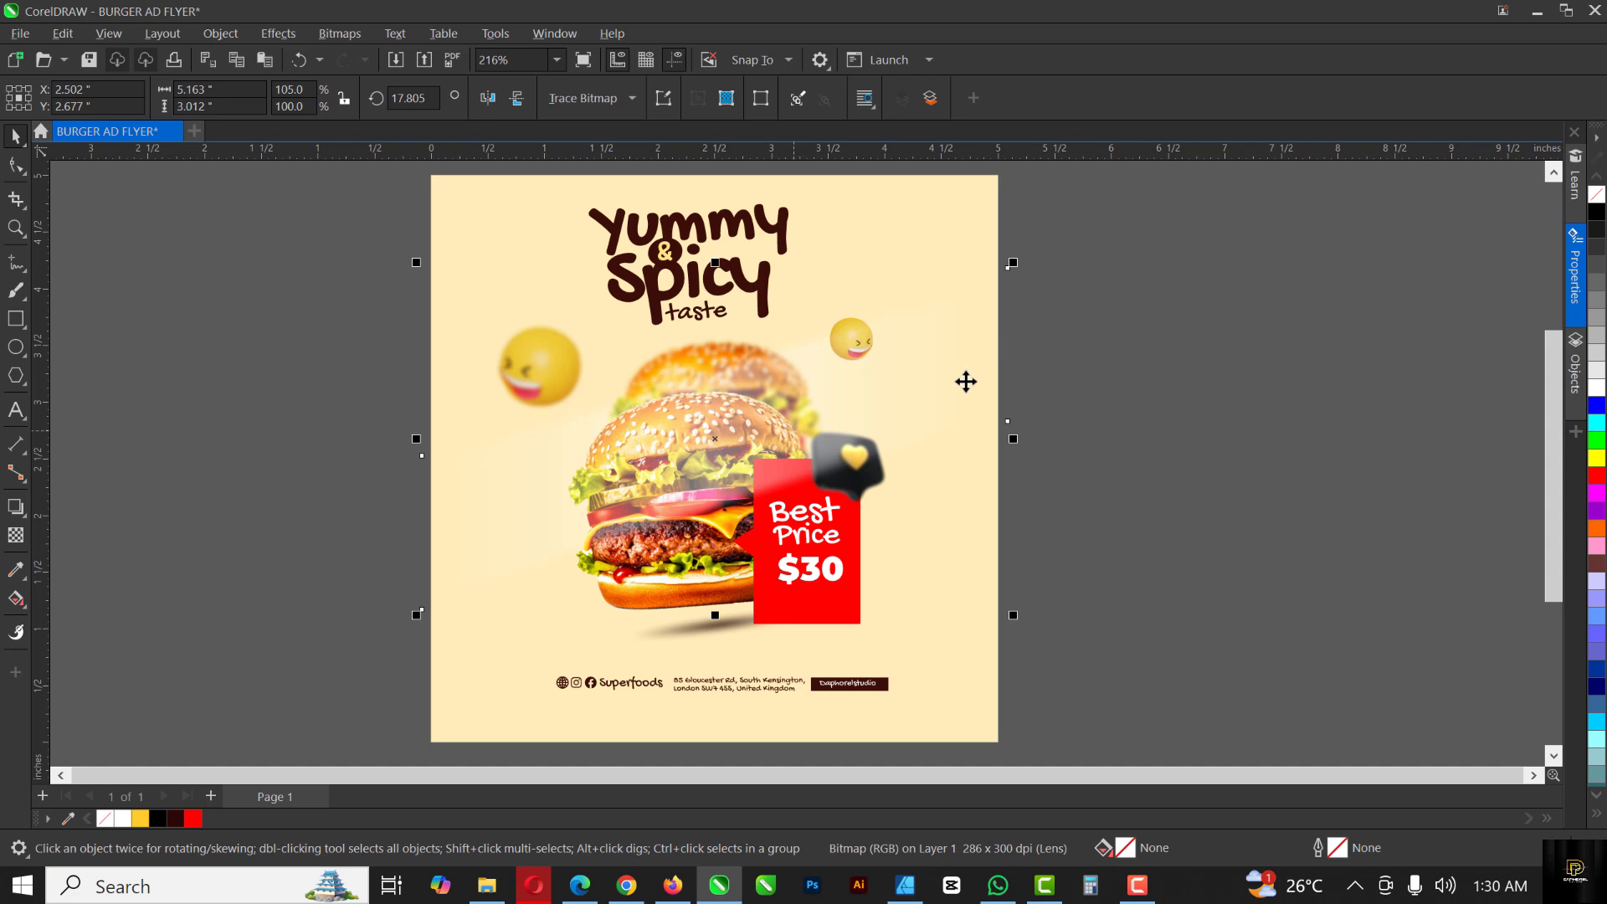
Step: Convert the blurred band to a 300 dpi RGB Color (24-bit) bitmap with anti-aliasing and a transparent background
{"action": "left_click", "coordinate": [344, 32]}
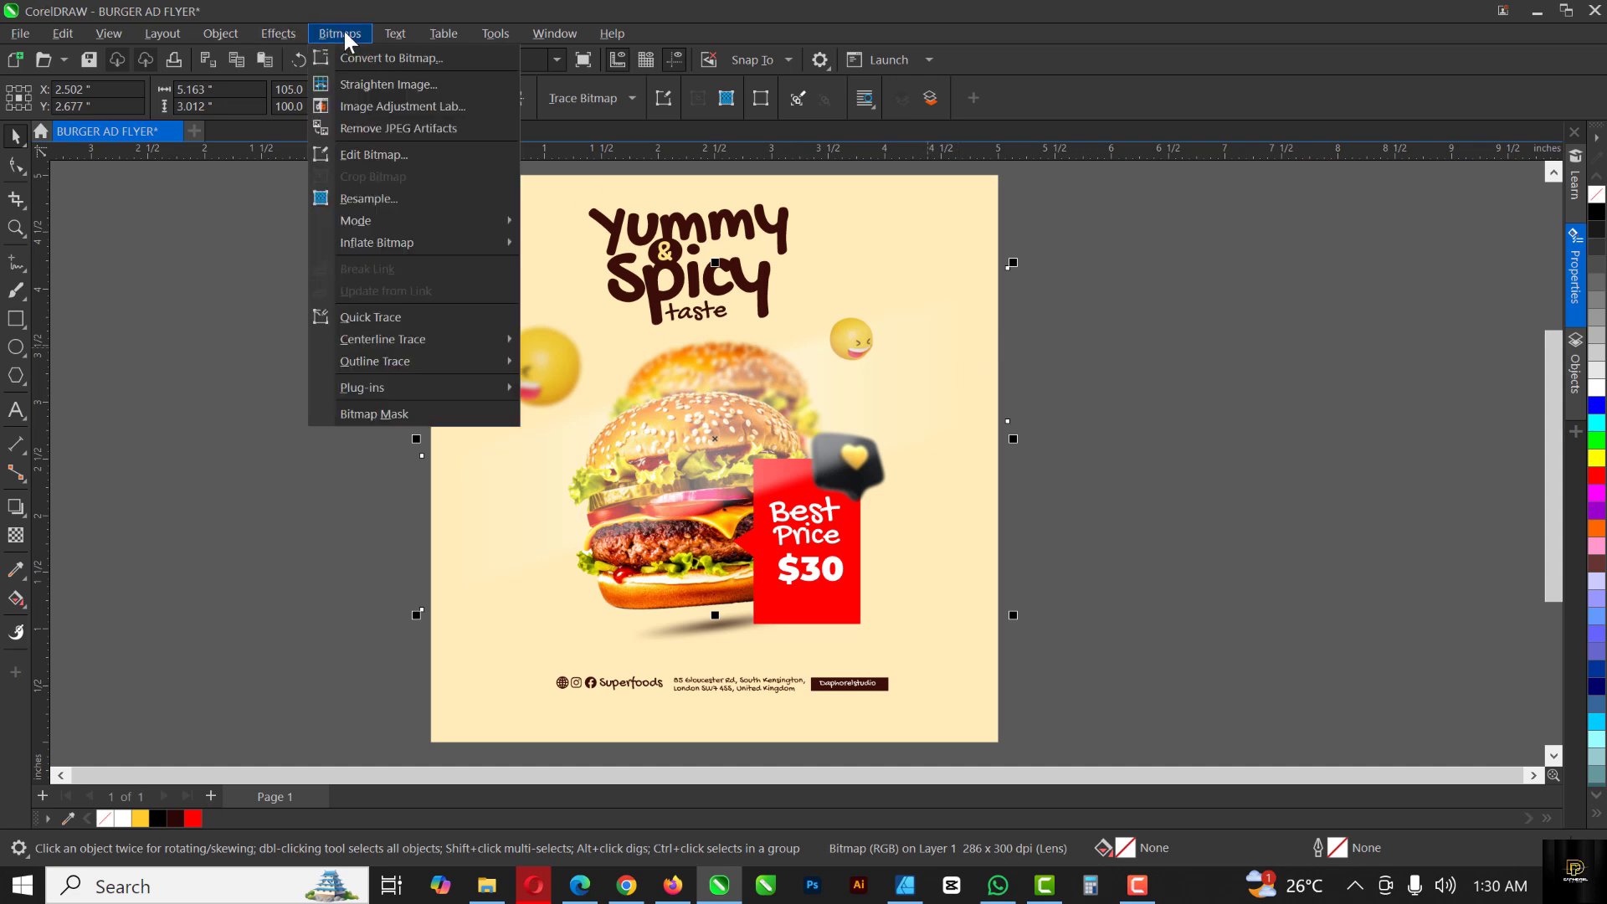
{"action": "left_click", "coordinate": [361, 53]}
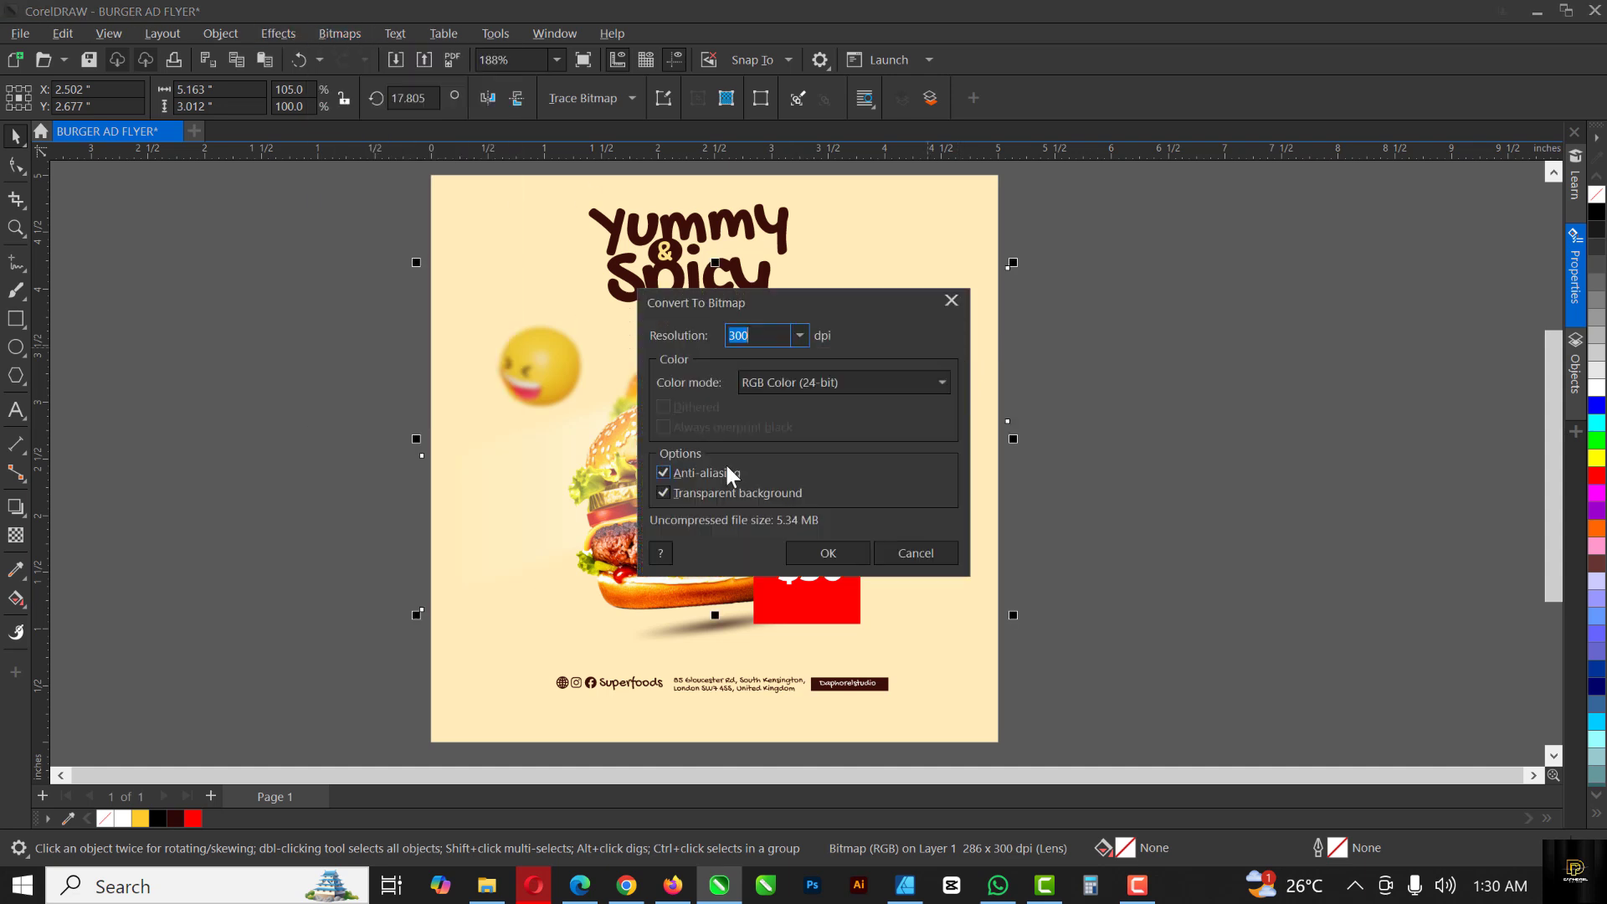
{"action": "left_click", "coordinate": [829, 551]}
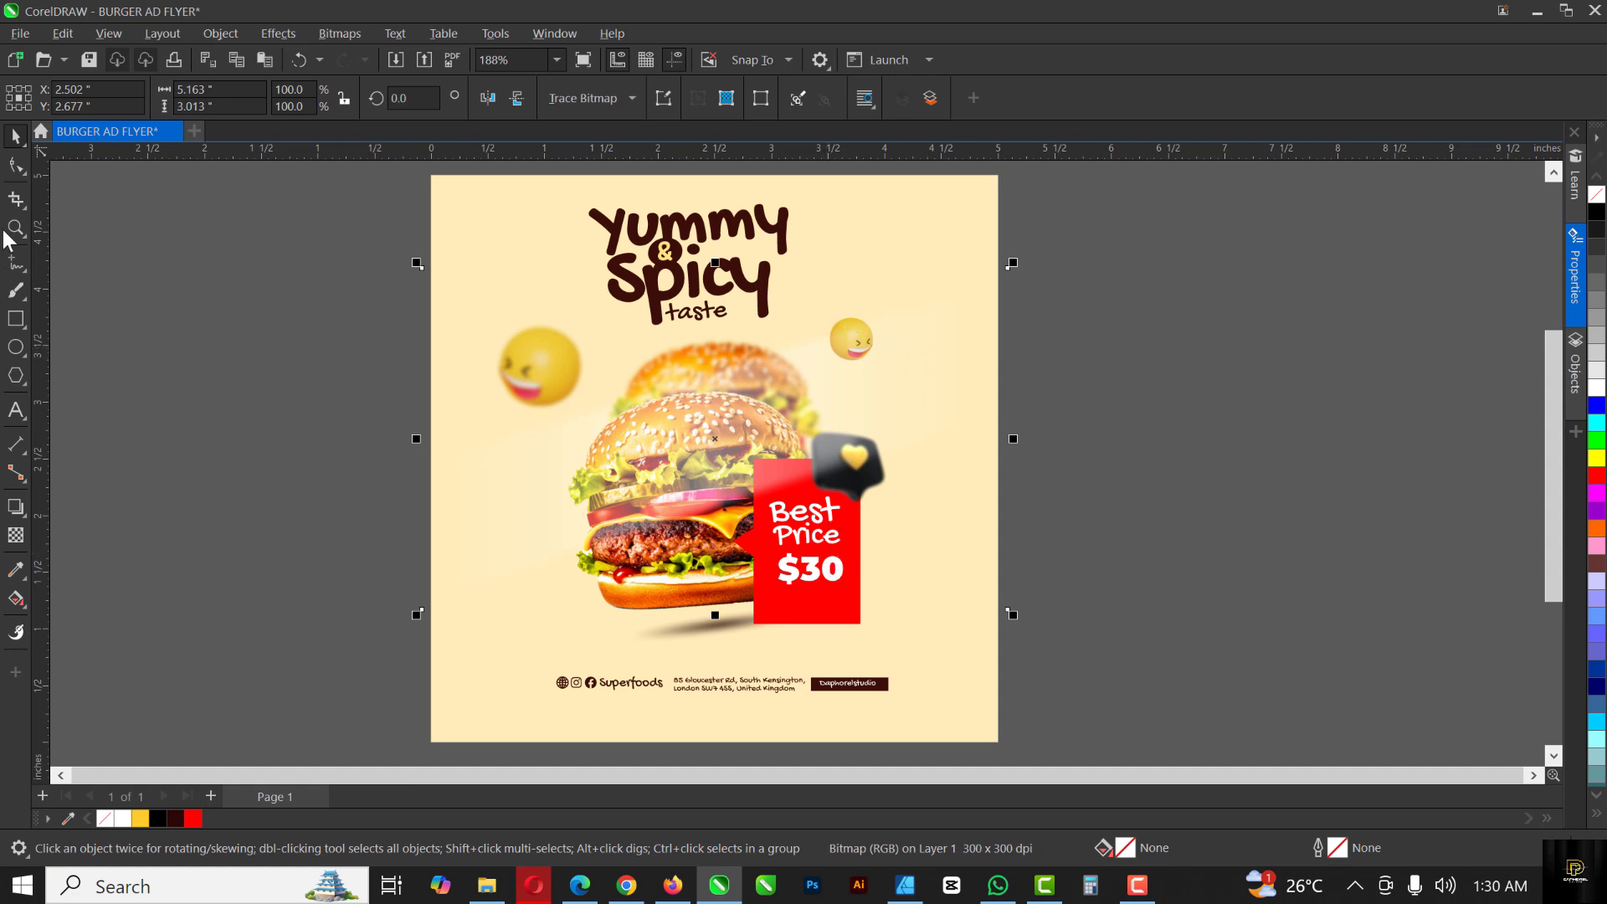
Step: Crop both sides of the blurred band flush with the flyer's left and right edges by moving its corner nodes, and deselect it
{"action": "left_click", "coordinate": [16, 165]}
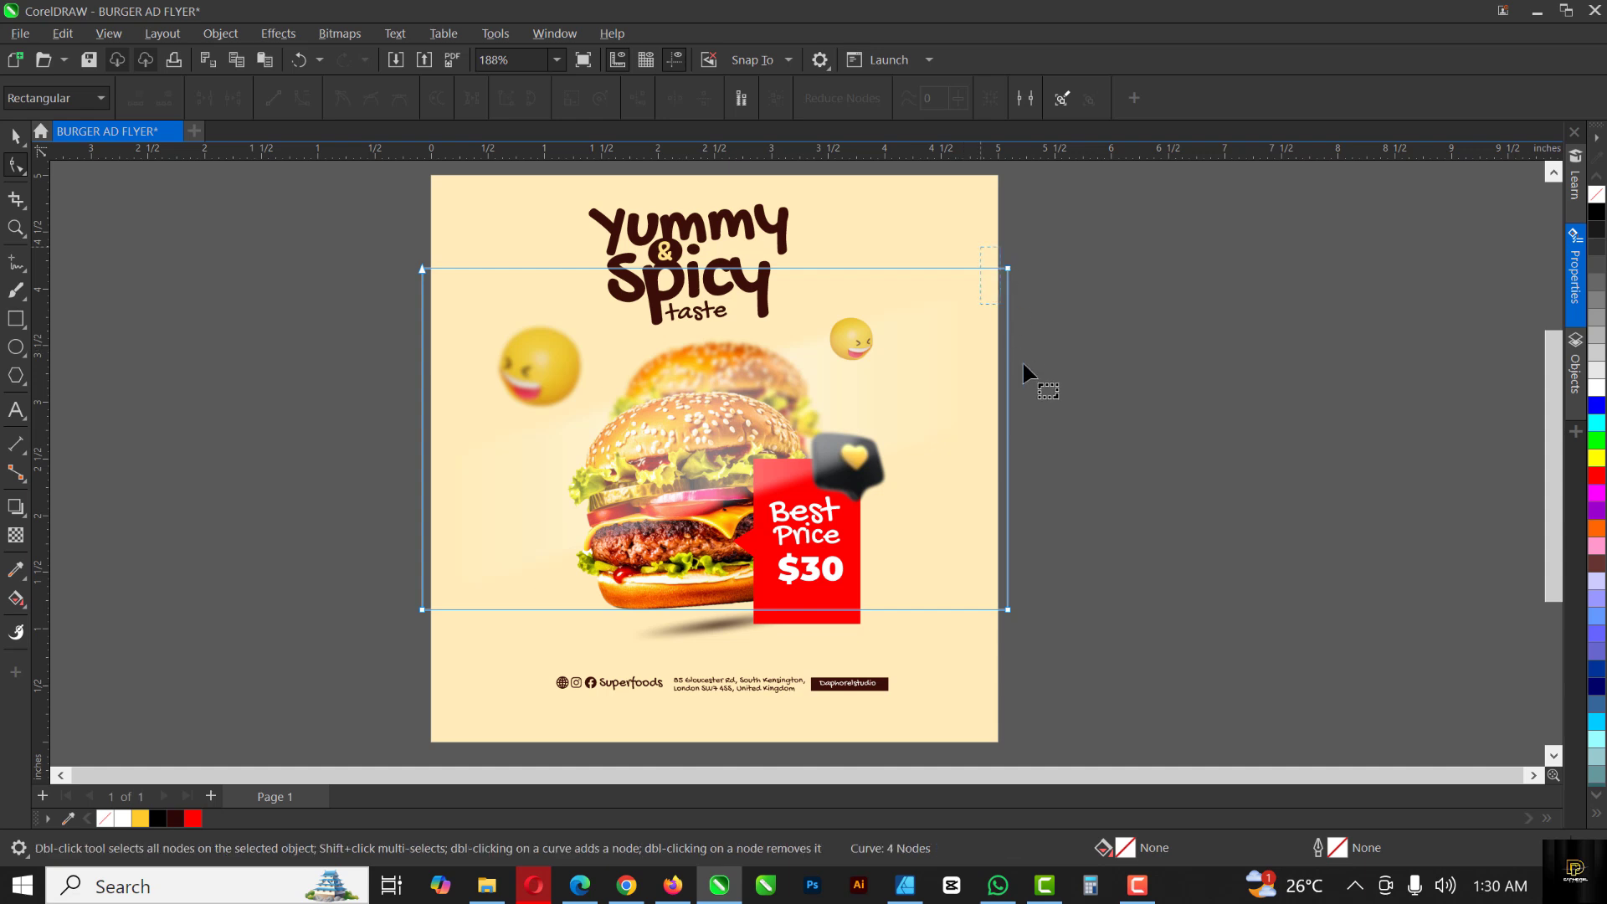
{"action": "left_click", "coordinate": [1008, 609]}
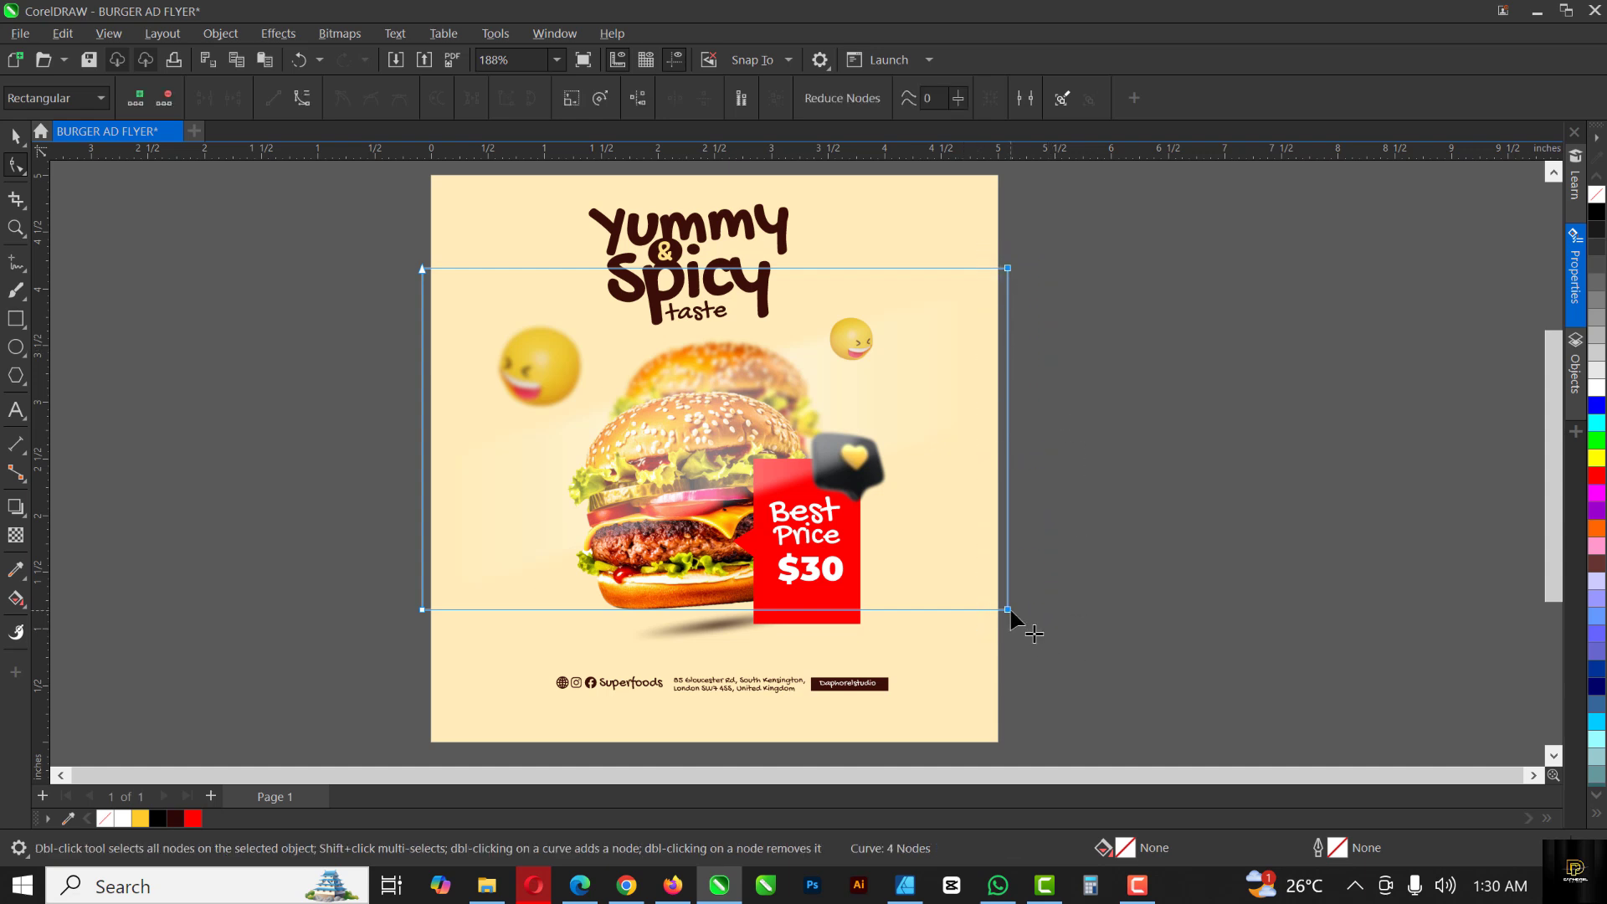
{"action": "left_click_drag", "start_coordinate": [1008, 609], "coordinate": [999, 610]}
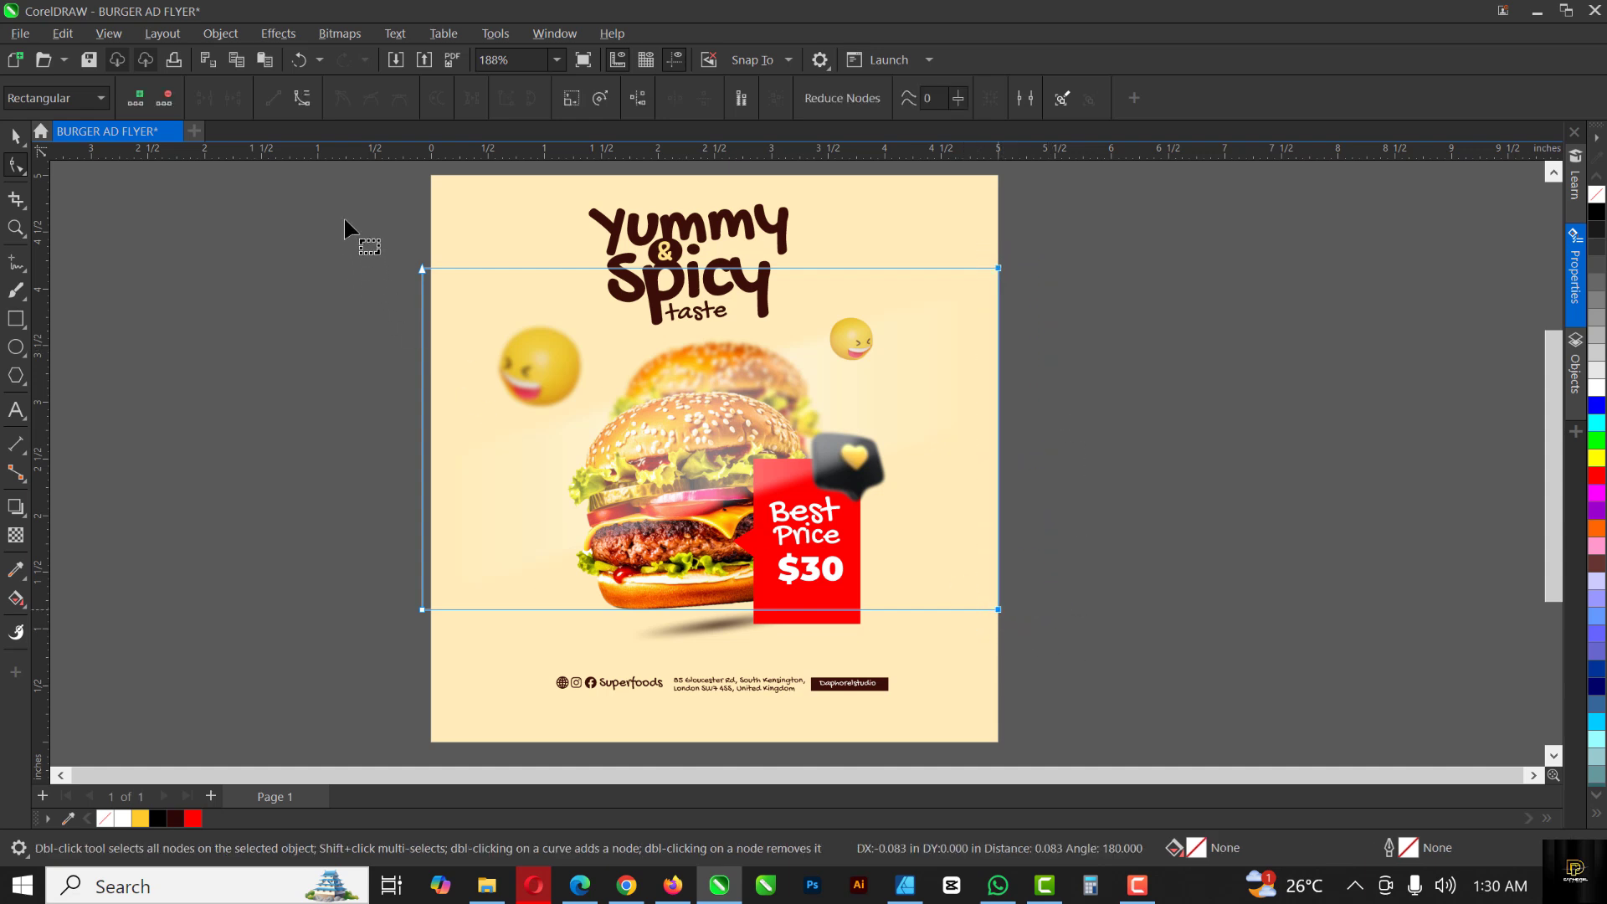
{"action": "left_click_drag", "start_coordinate": [471, 628], "coordinate": [431, 608]}
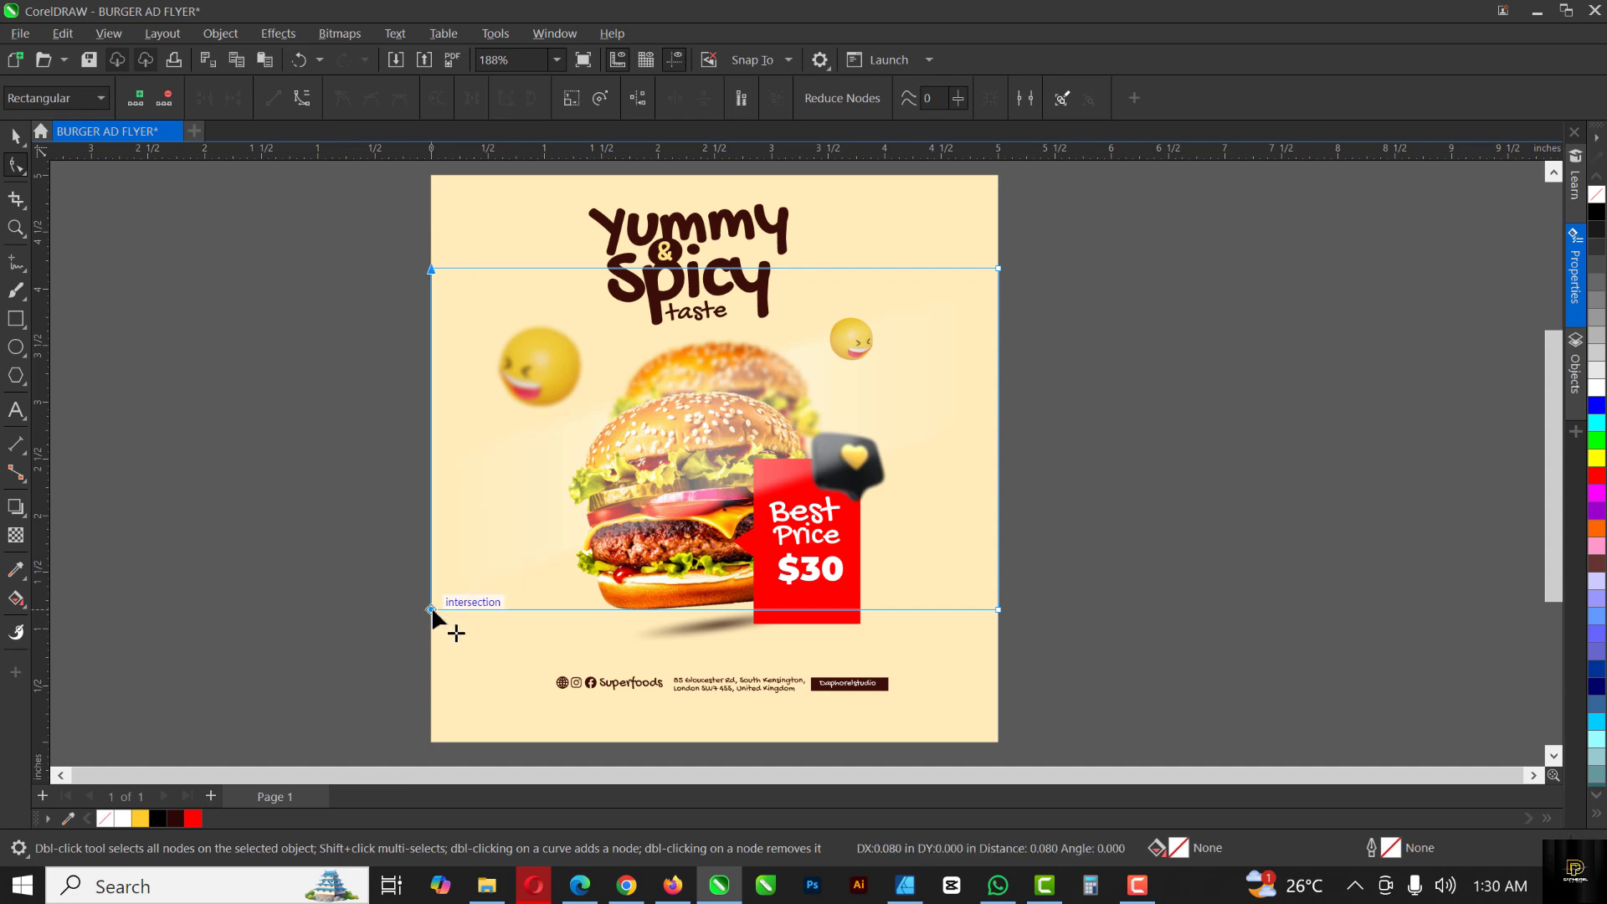
{"action": "key", "text": "space"}
{"action": "left_click", "coordinate": [1138, 451]}
{"action": "scroll", "coordinate": [728, 395], "scroll_direction": "down", "scroll_amount": 1}
{"action": "scroll", "coordinate": [748, 261], "scroll_direction": "up", "scroll_amount": 1}
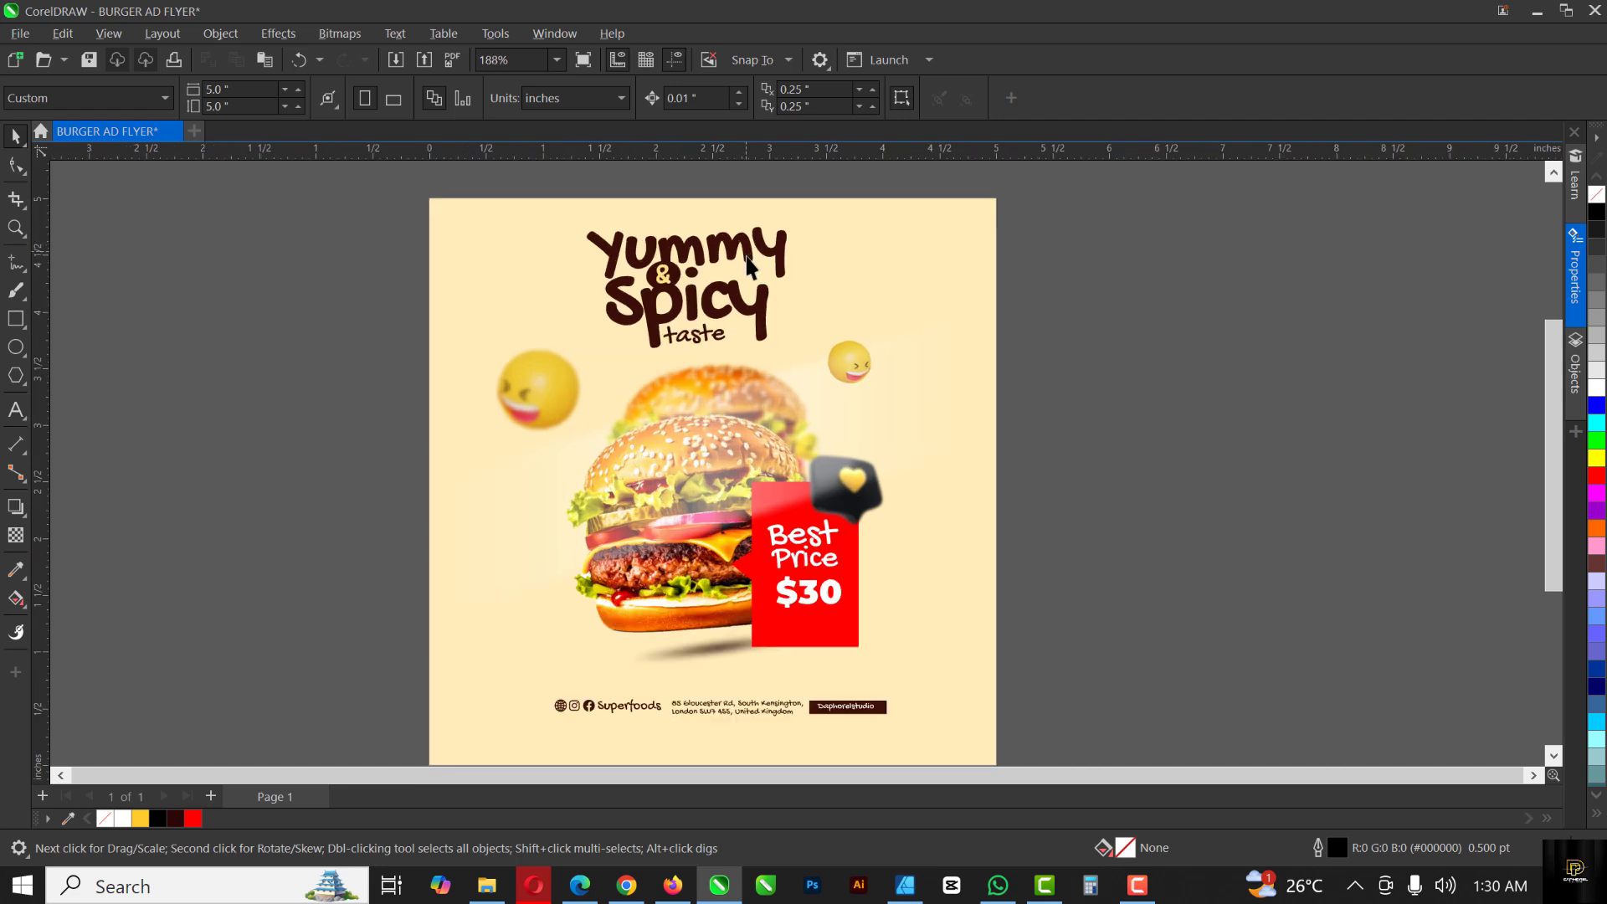
Step: Enlarge the small emoji beside the header from its centre to about 0.575 inches wide
{"action": "left_click", "coordinate": [850, 358]}
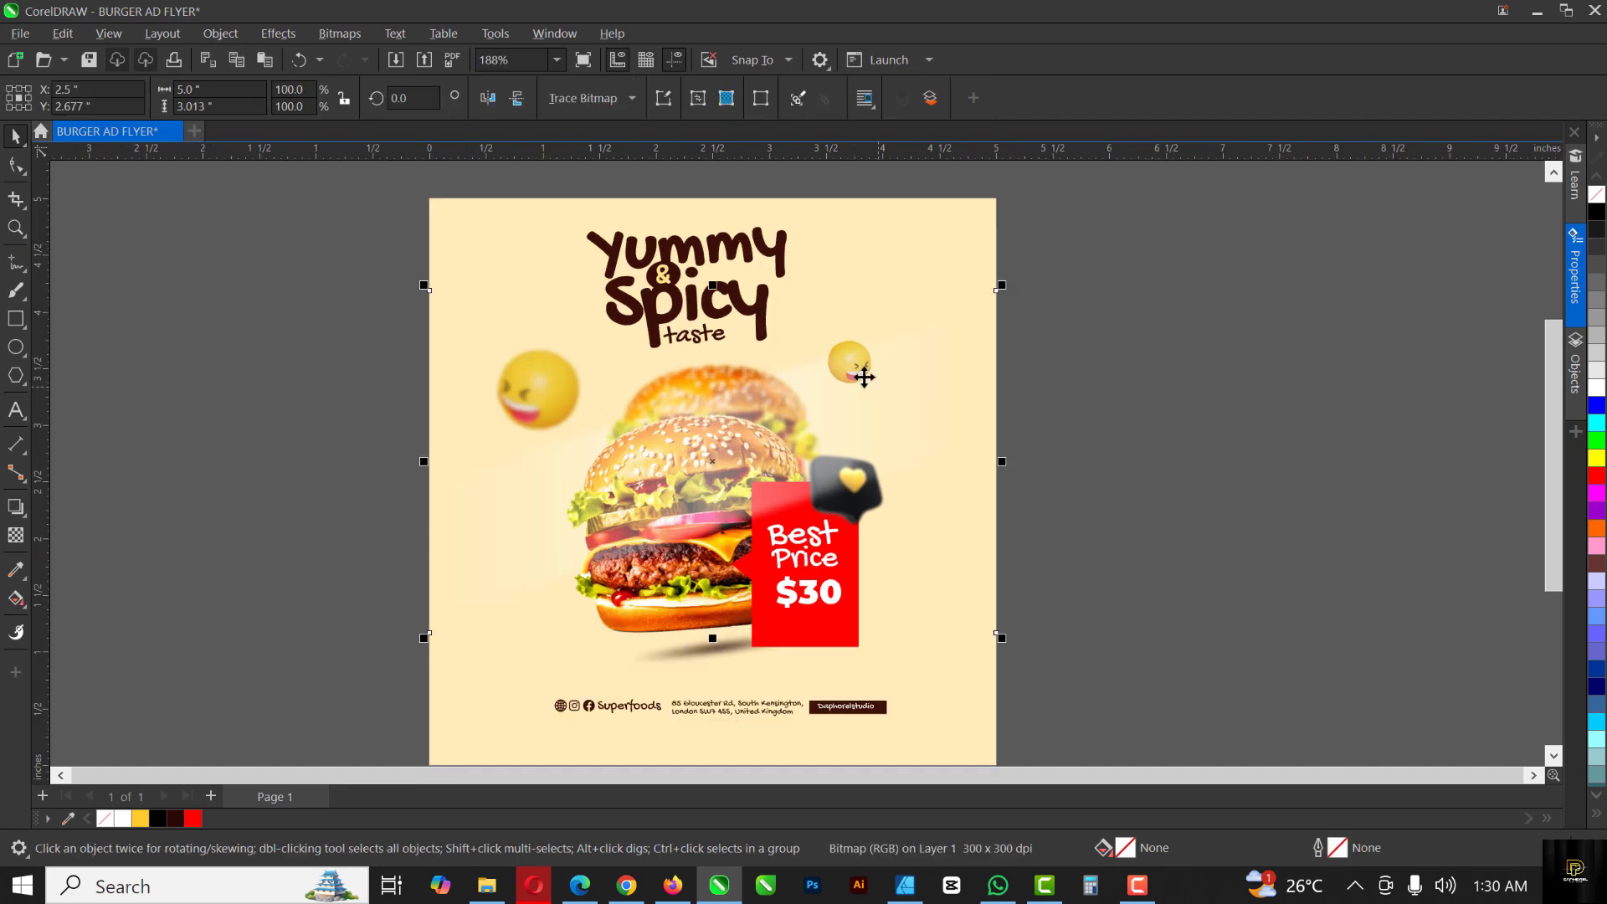
{"action": "key", "text": "Tab"}
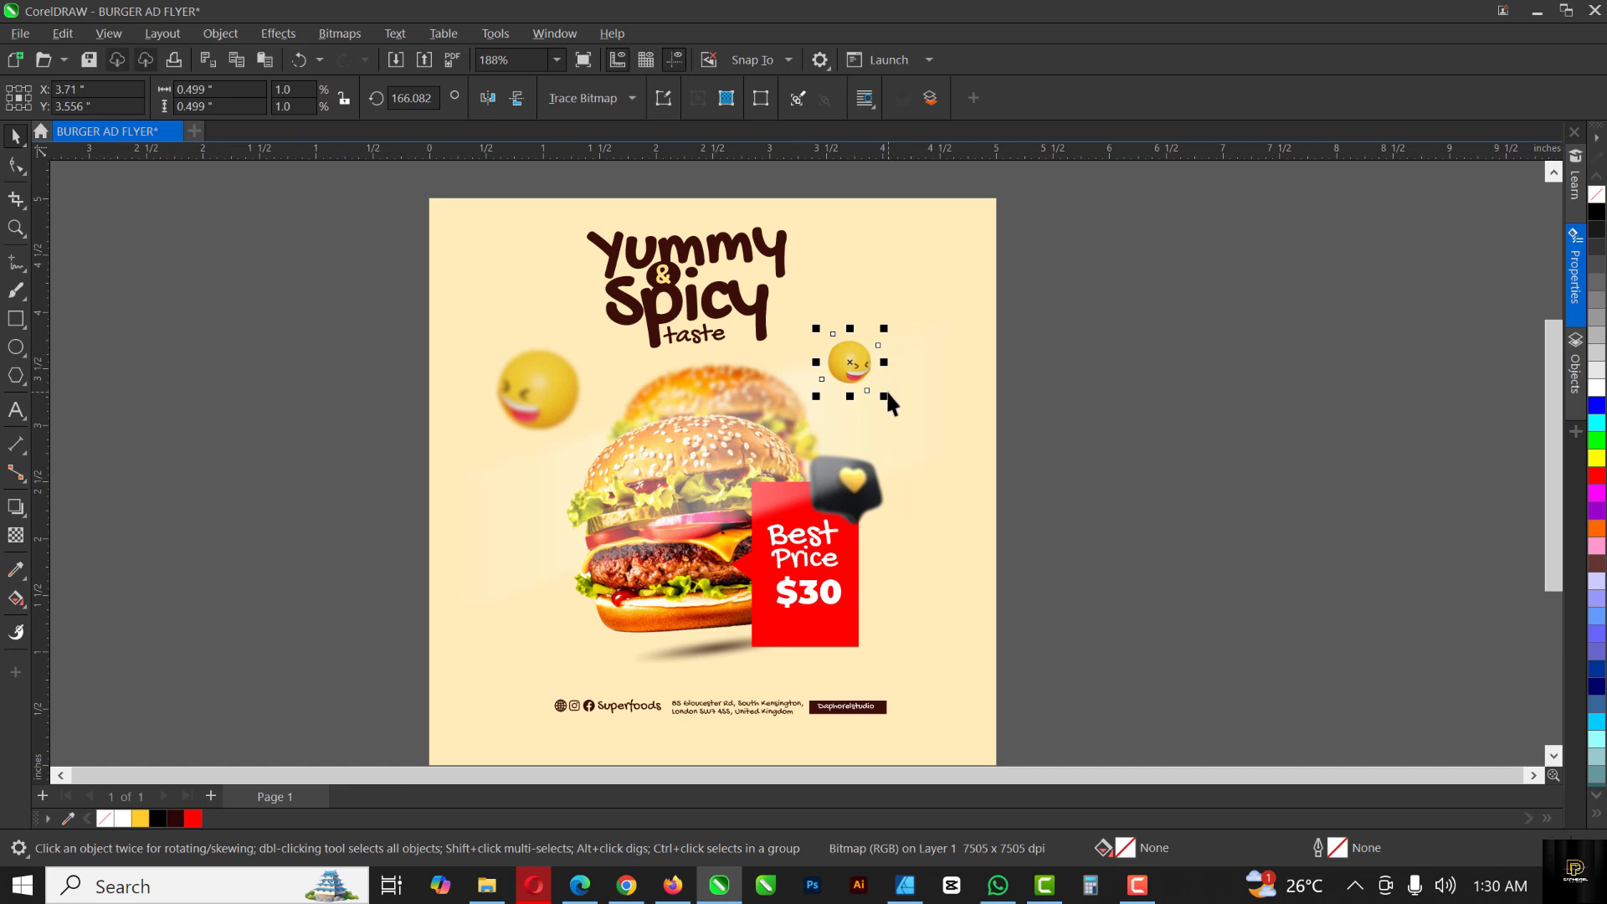
{"action": "left_click_drag", "start_coordinate": [884, 396], "coordinate": [892, 404]}
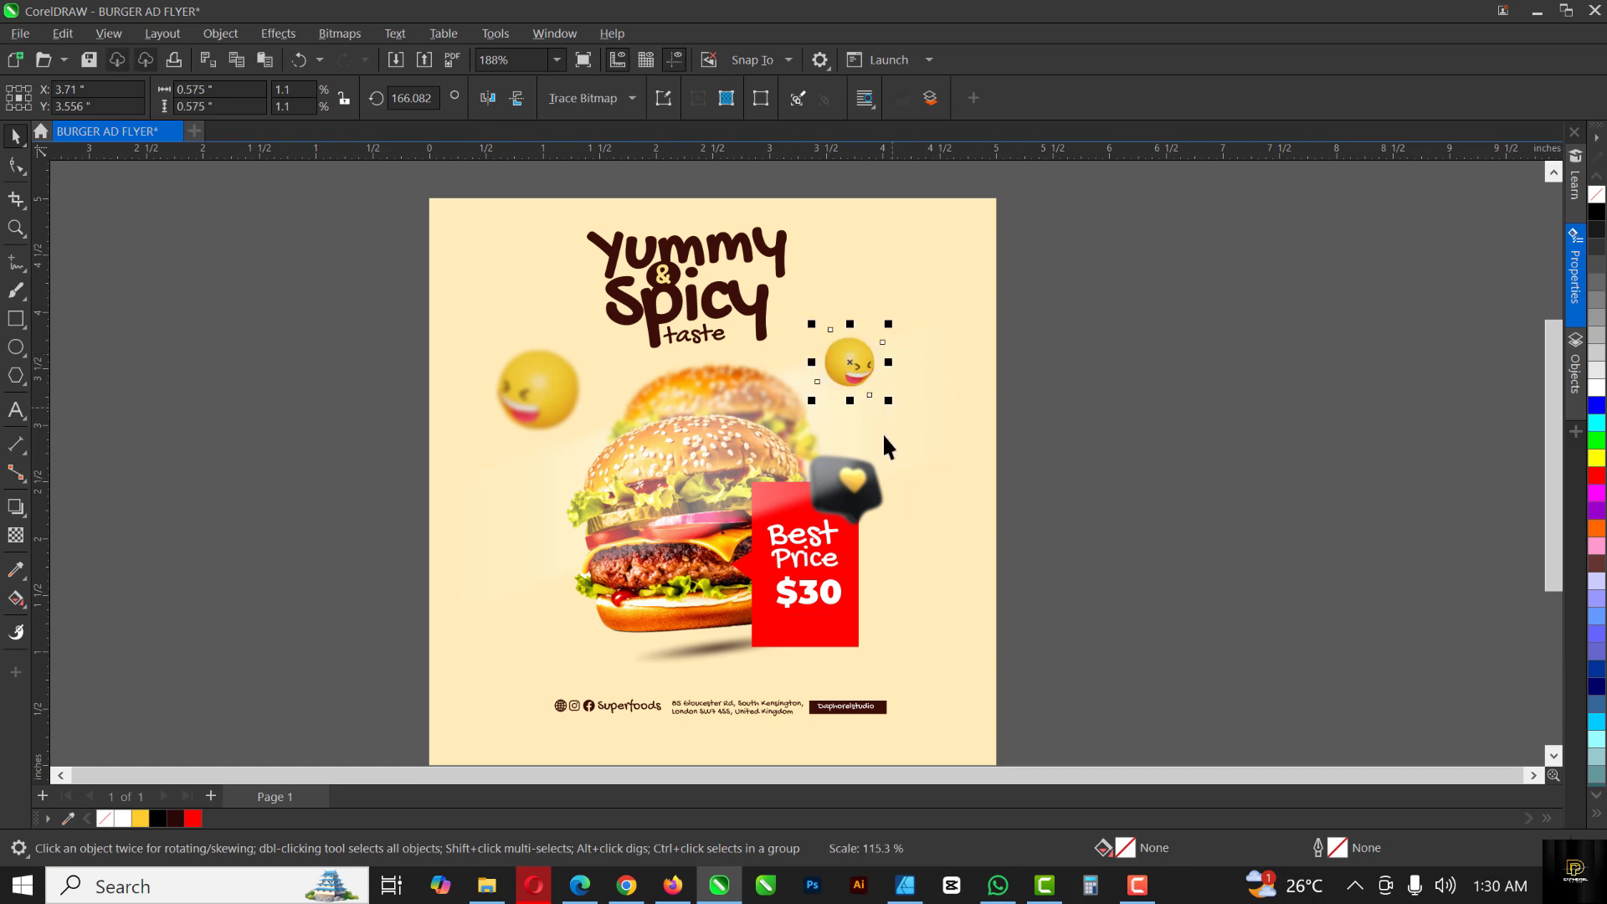
Step: Apply a Gaussian Blur with a radius of about 194.2 to the small emoji and deselect it
{"action": "left_click", "coordinate": [335, 35]}
{"action": "mouse_move", "coordinate": [280, 33]}
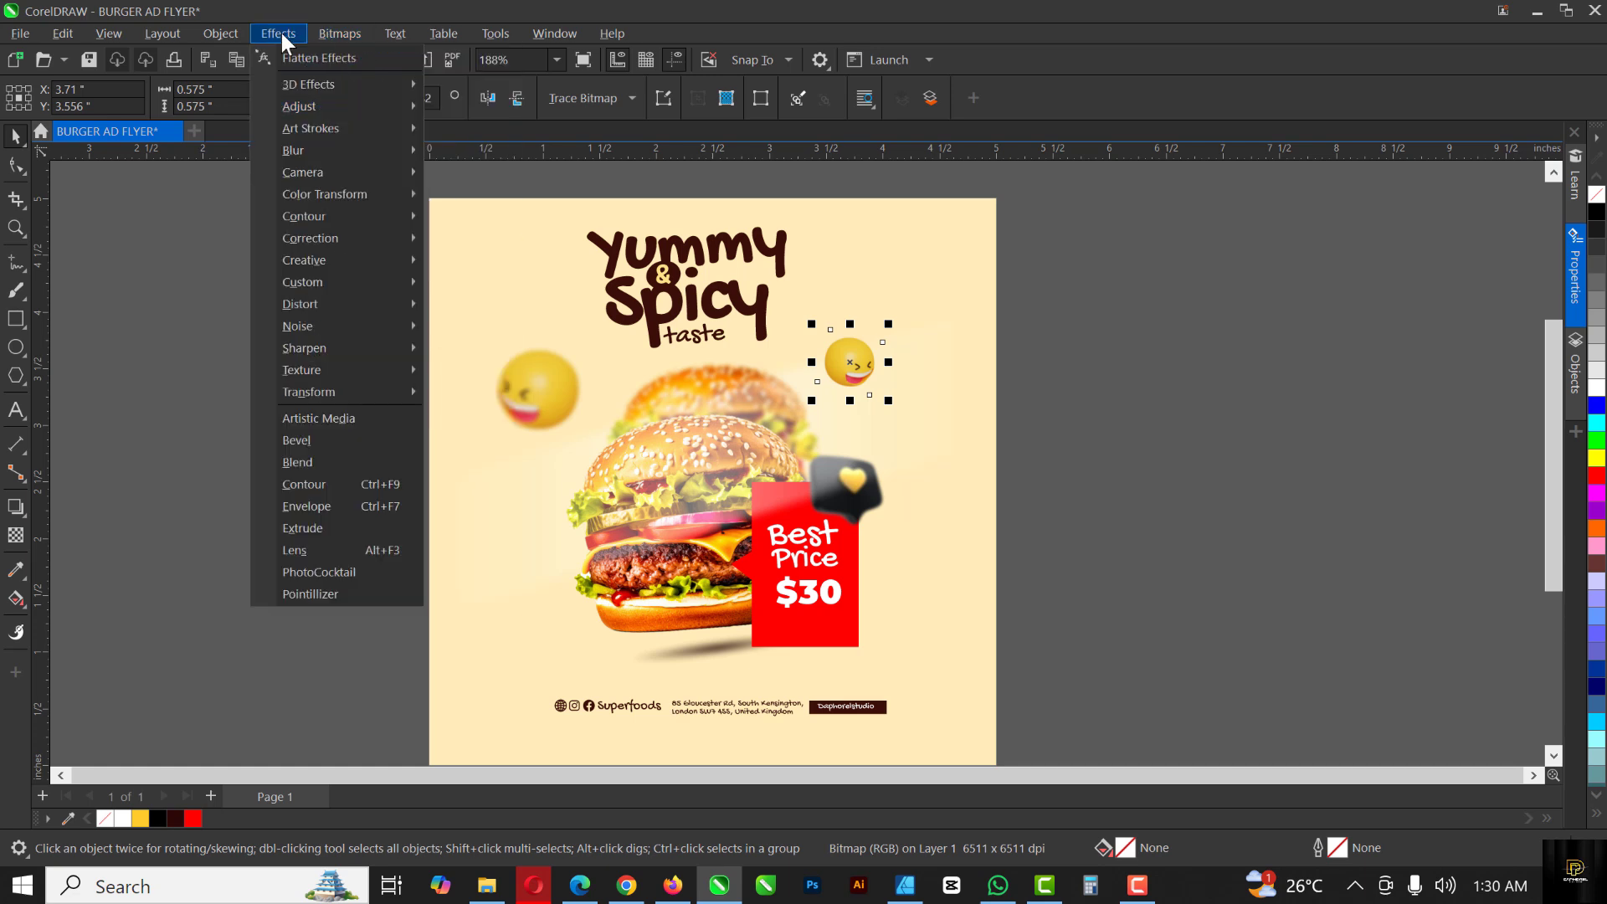
{"action": "mouse_move", "coordinate": [323, 149]}
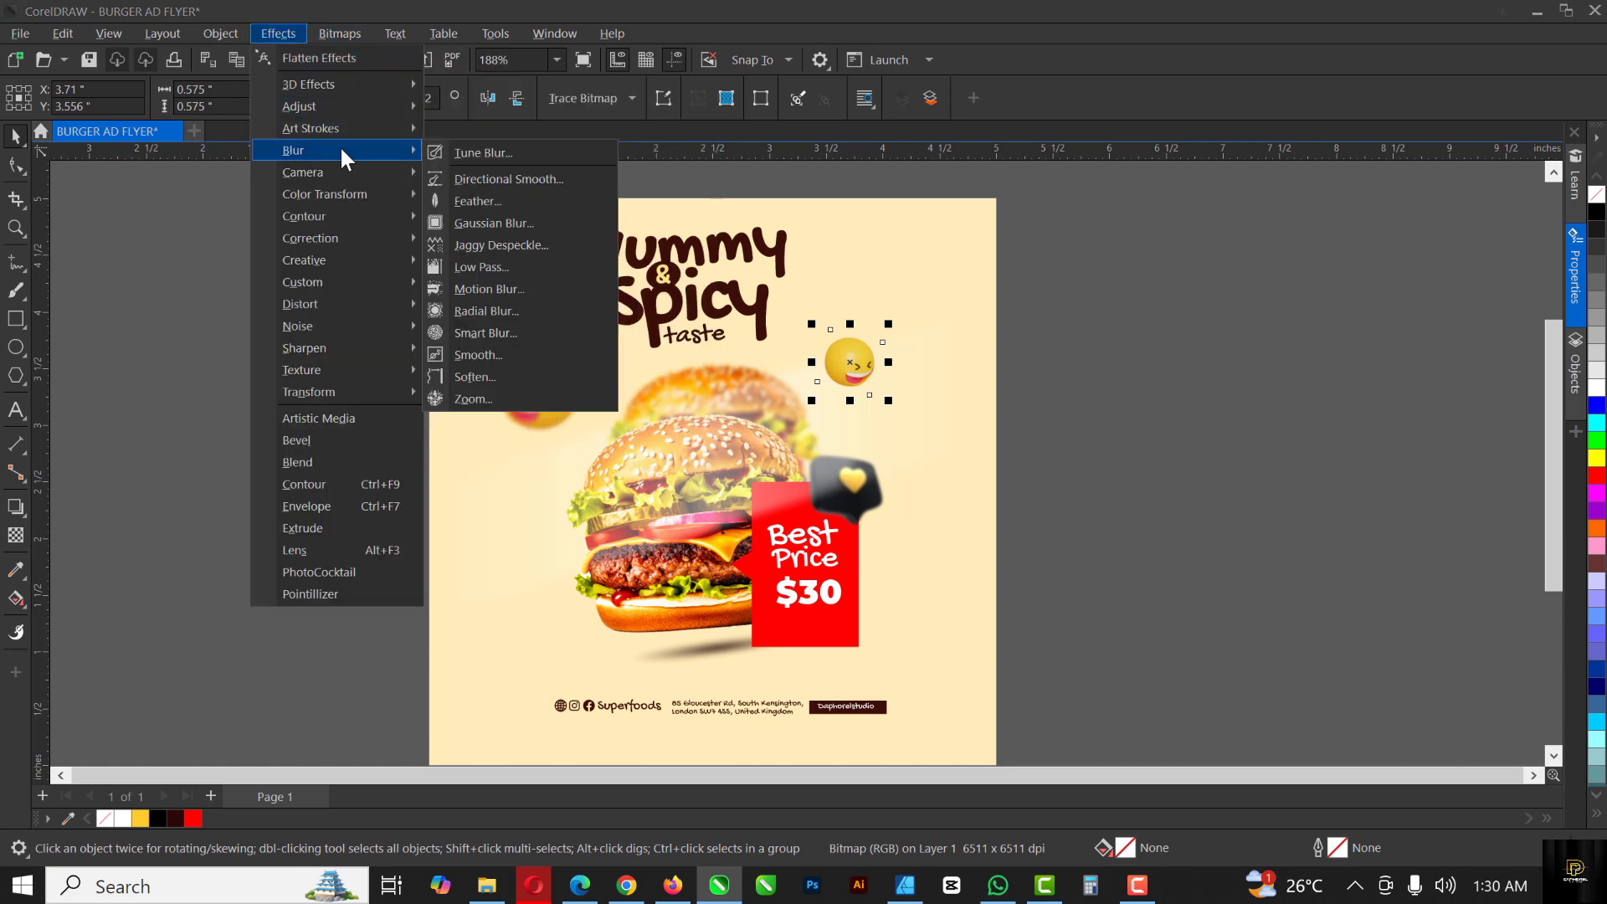
{"action": "left_click", "coordinate": [501, 223]}
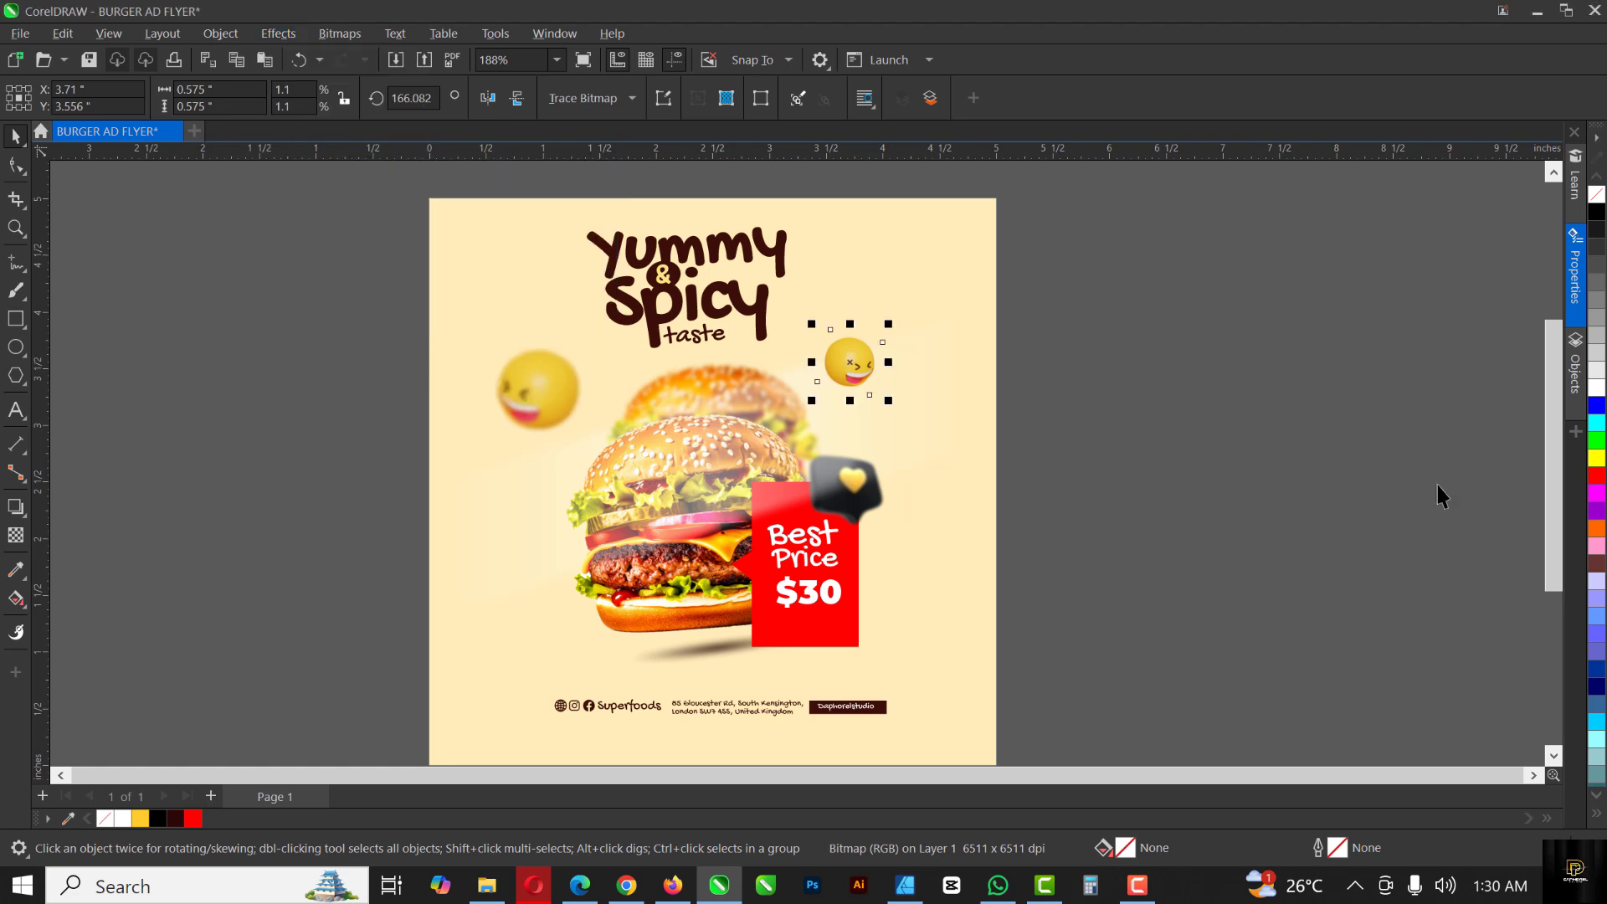
{"action": "left_click", "coordinate": [1429, 554]}
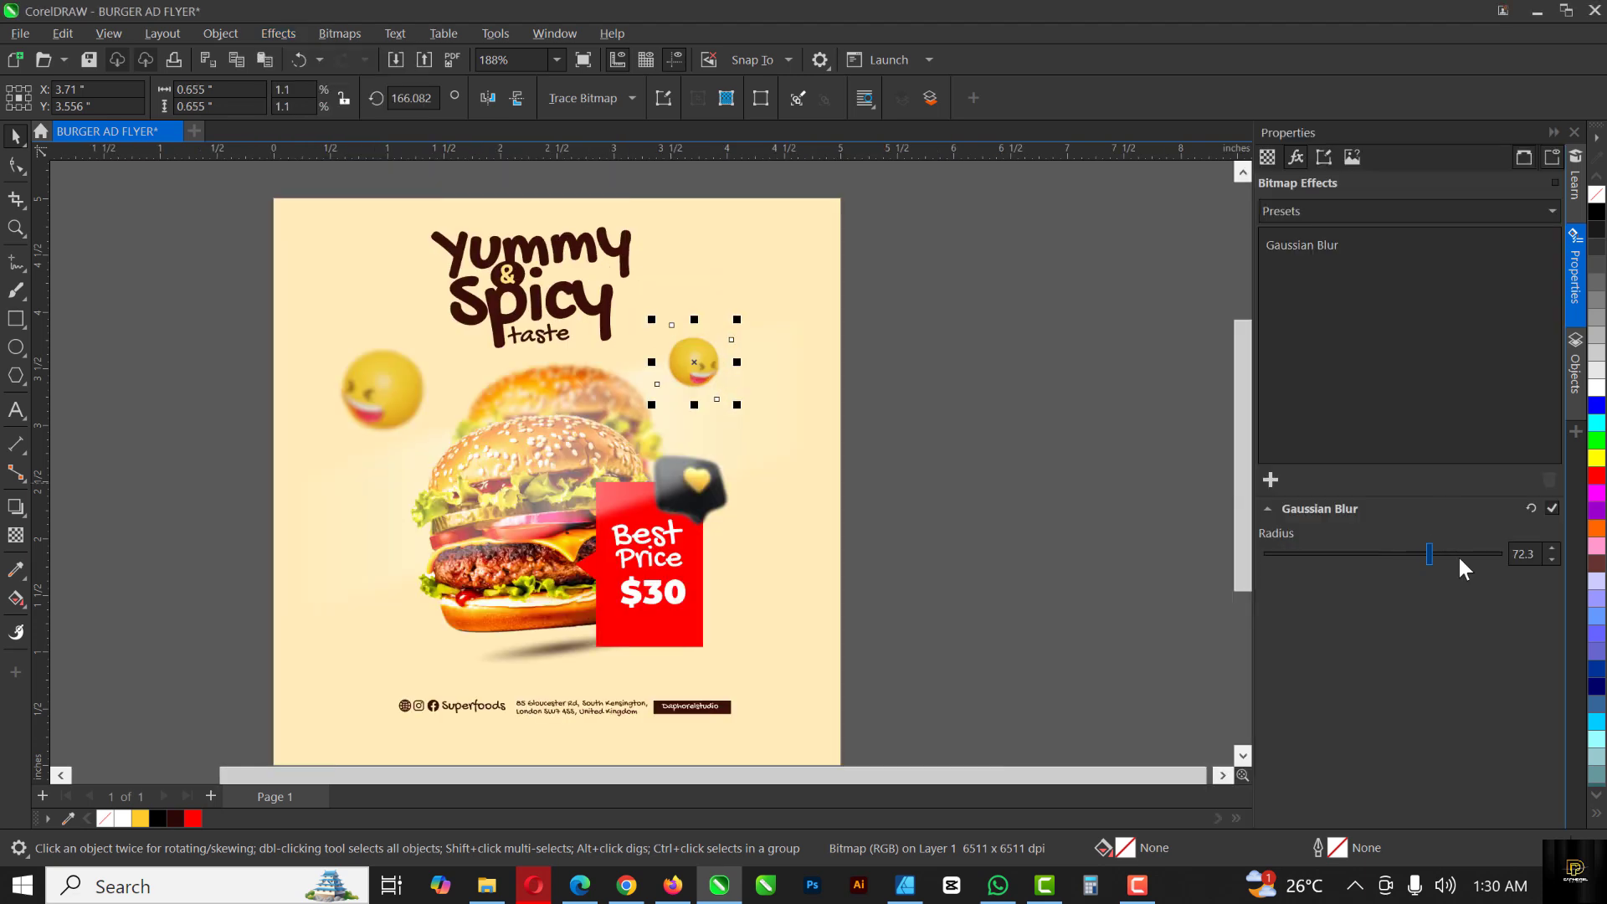
{"action": "left_click", "coordinate": [1460, 552]}
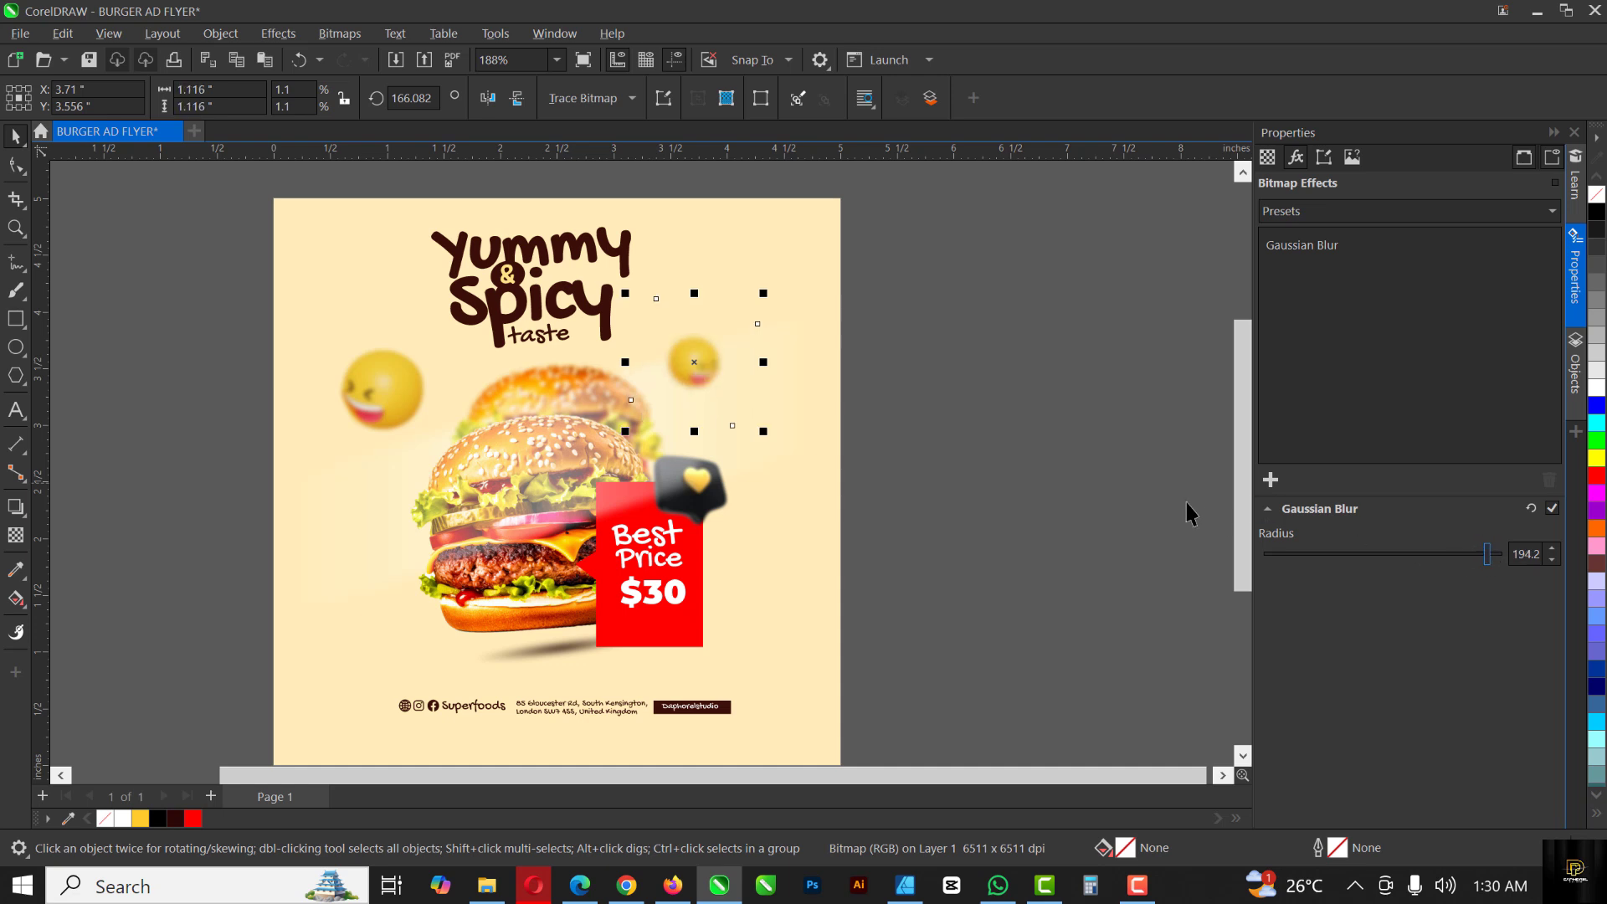
{"action": "left_click", "coordinate": [1116, 474]}
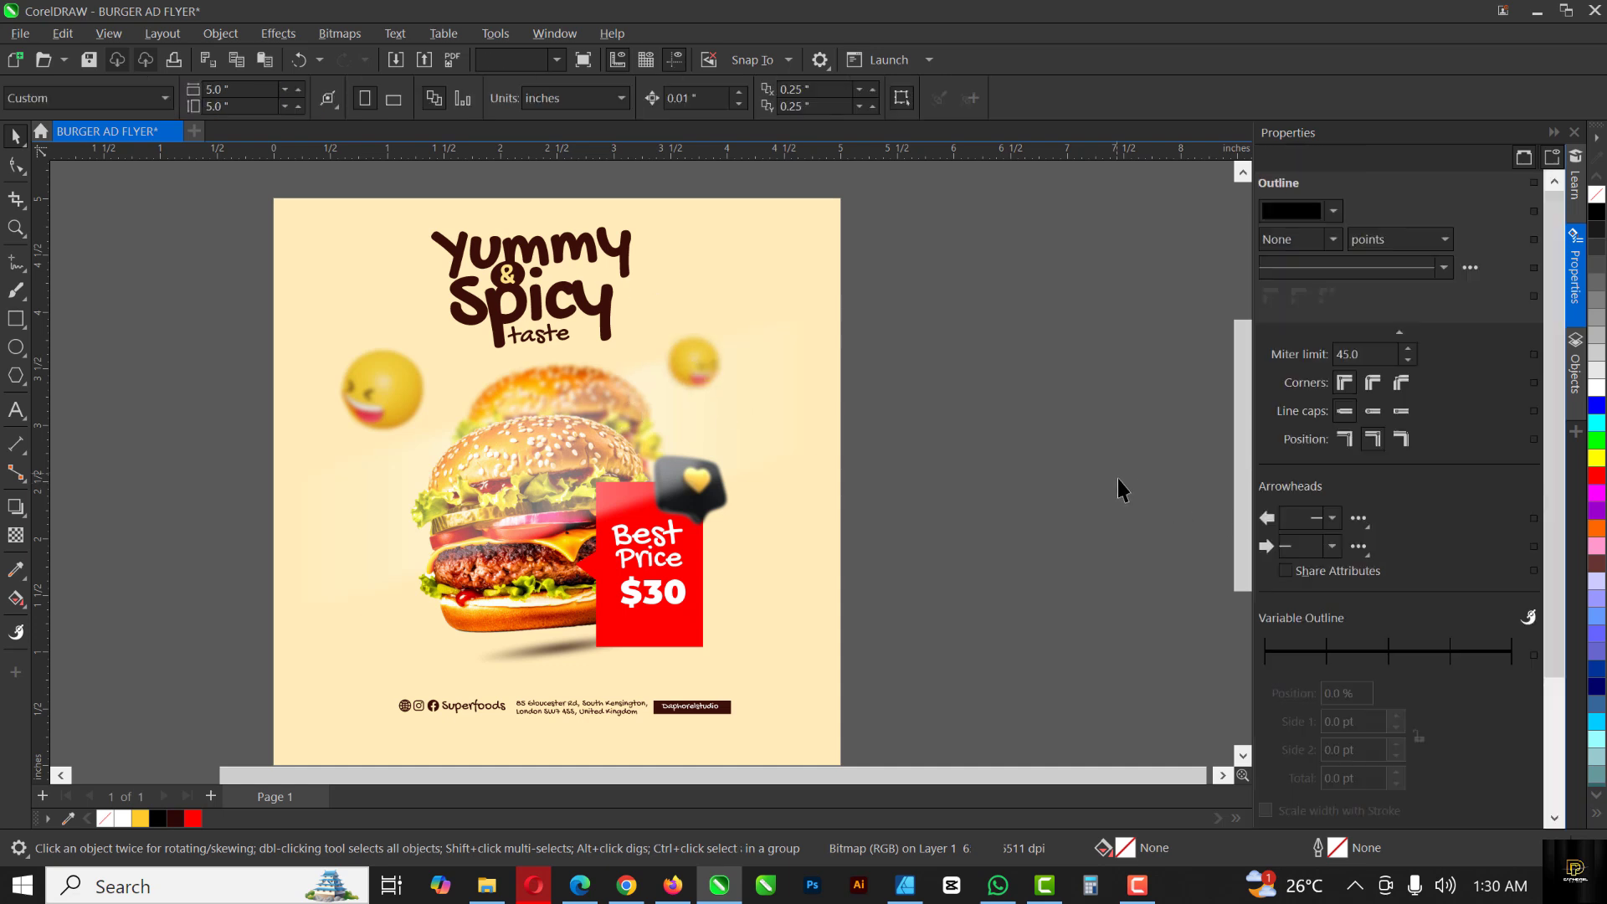
{"action": "left_click", "coordinate": [1530, 154]}
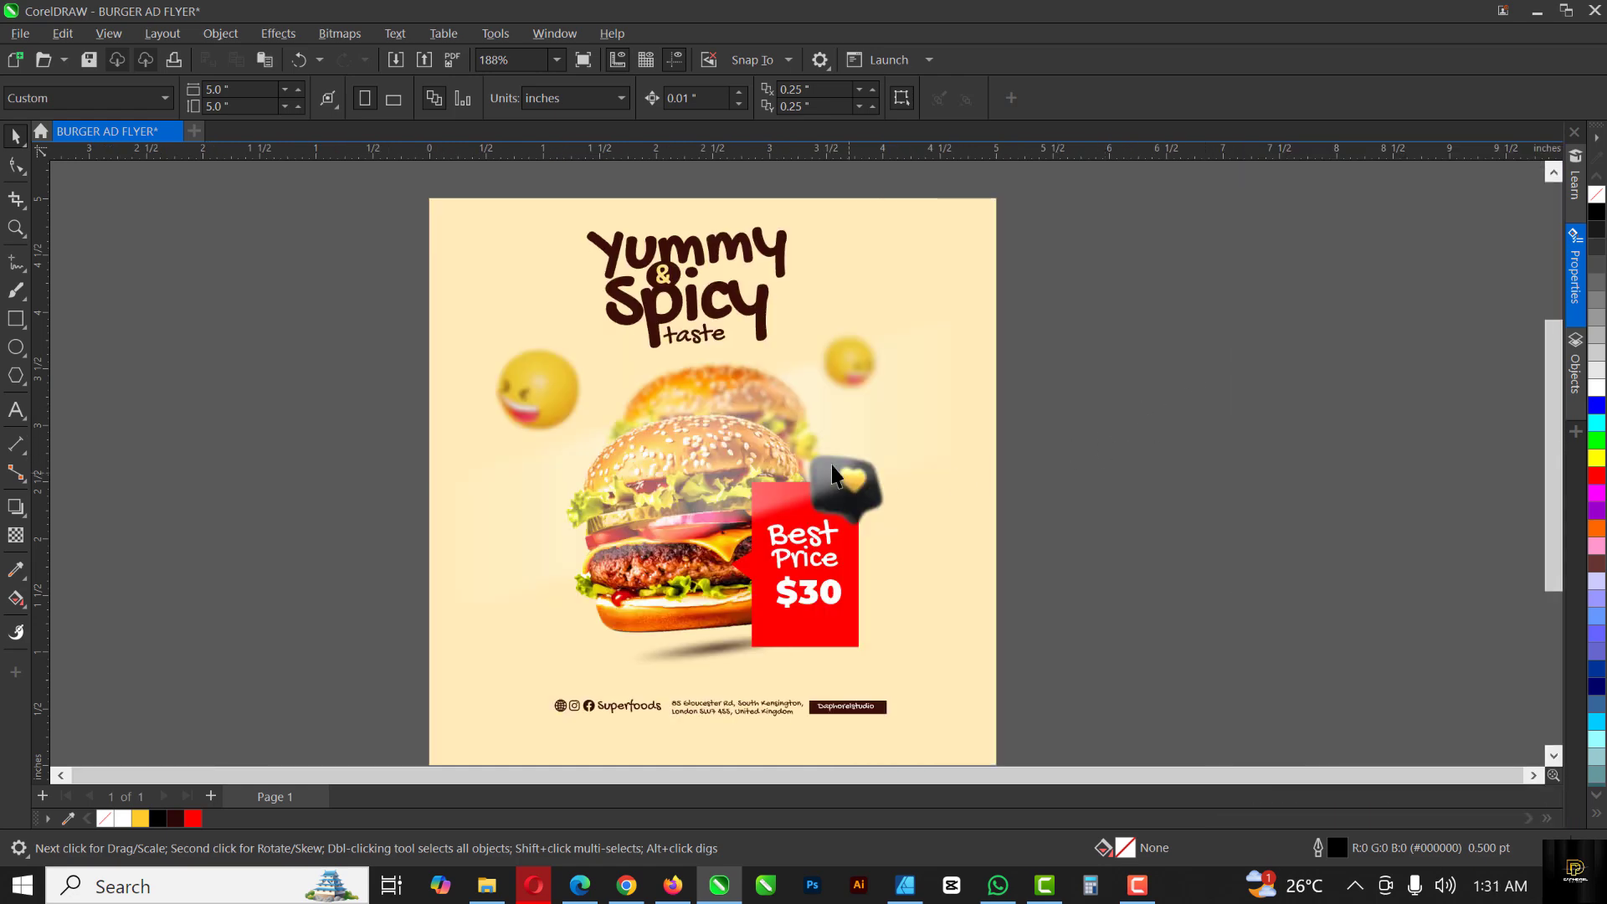
Step: Draw a circle about 0.315 inches wide below the large emoji, filled with yellow #FFCC2F and without an outline
{"action": "scroll", "coordinate": [800, 437], "scroll_direction": "up", "scroll_amount": 1}
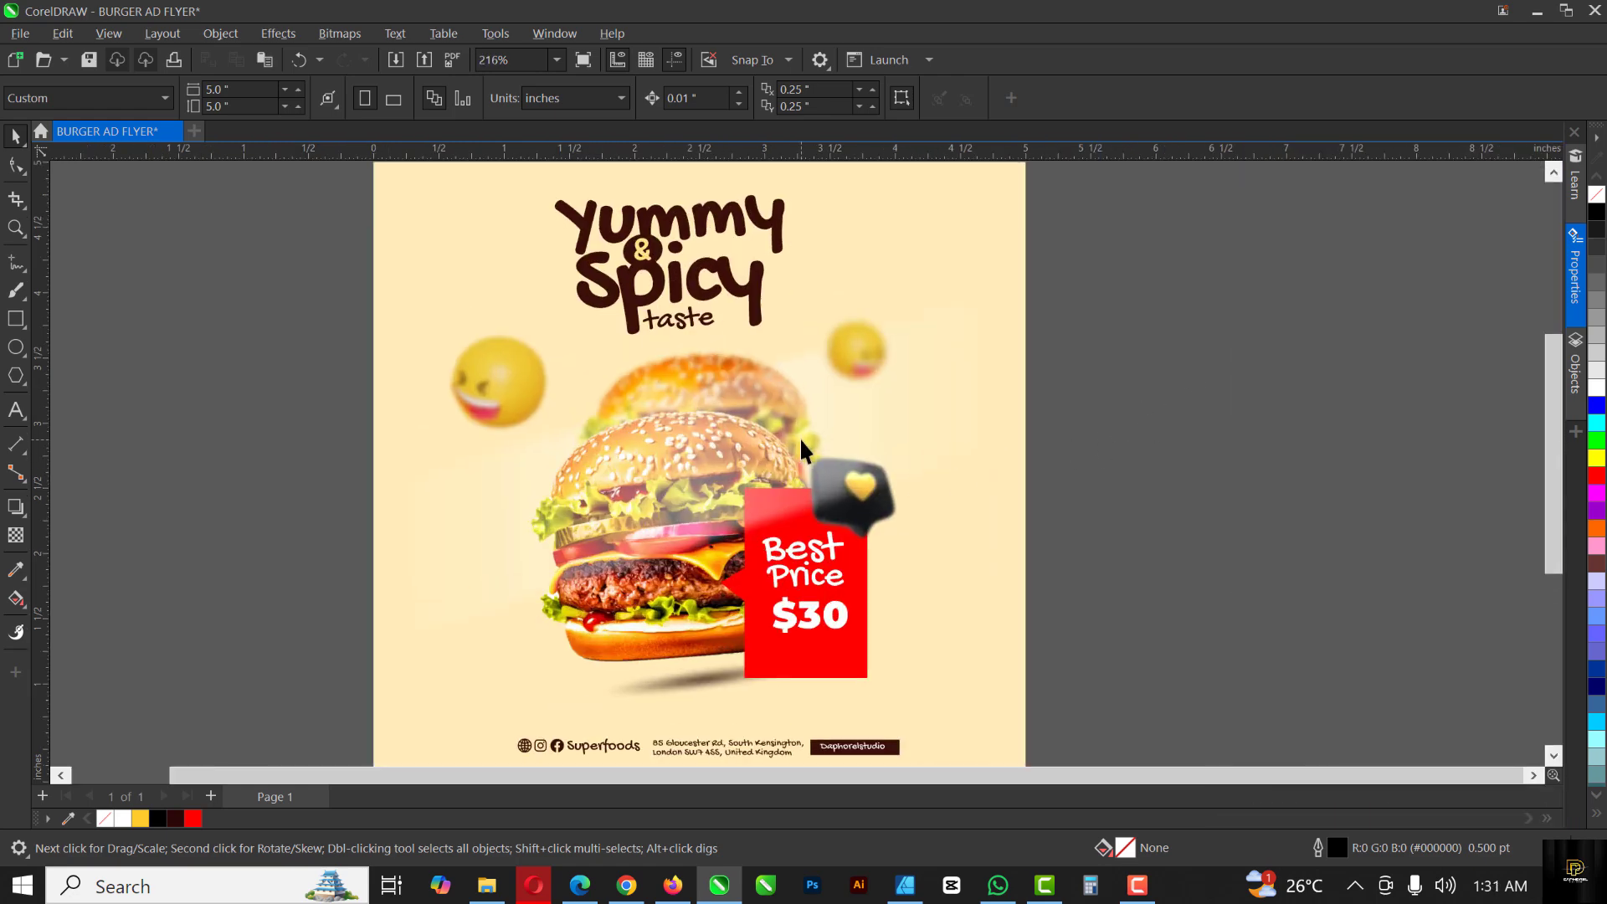
{"action": "left_click", "coordinate": [16, 346]}
{"action": "left_click_drag", "start_coordinate": [442, 482], "coordinate": [495, 534]}
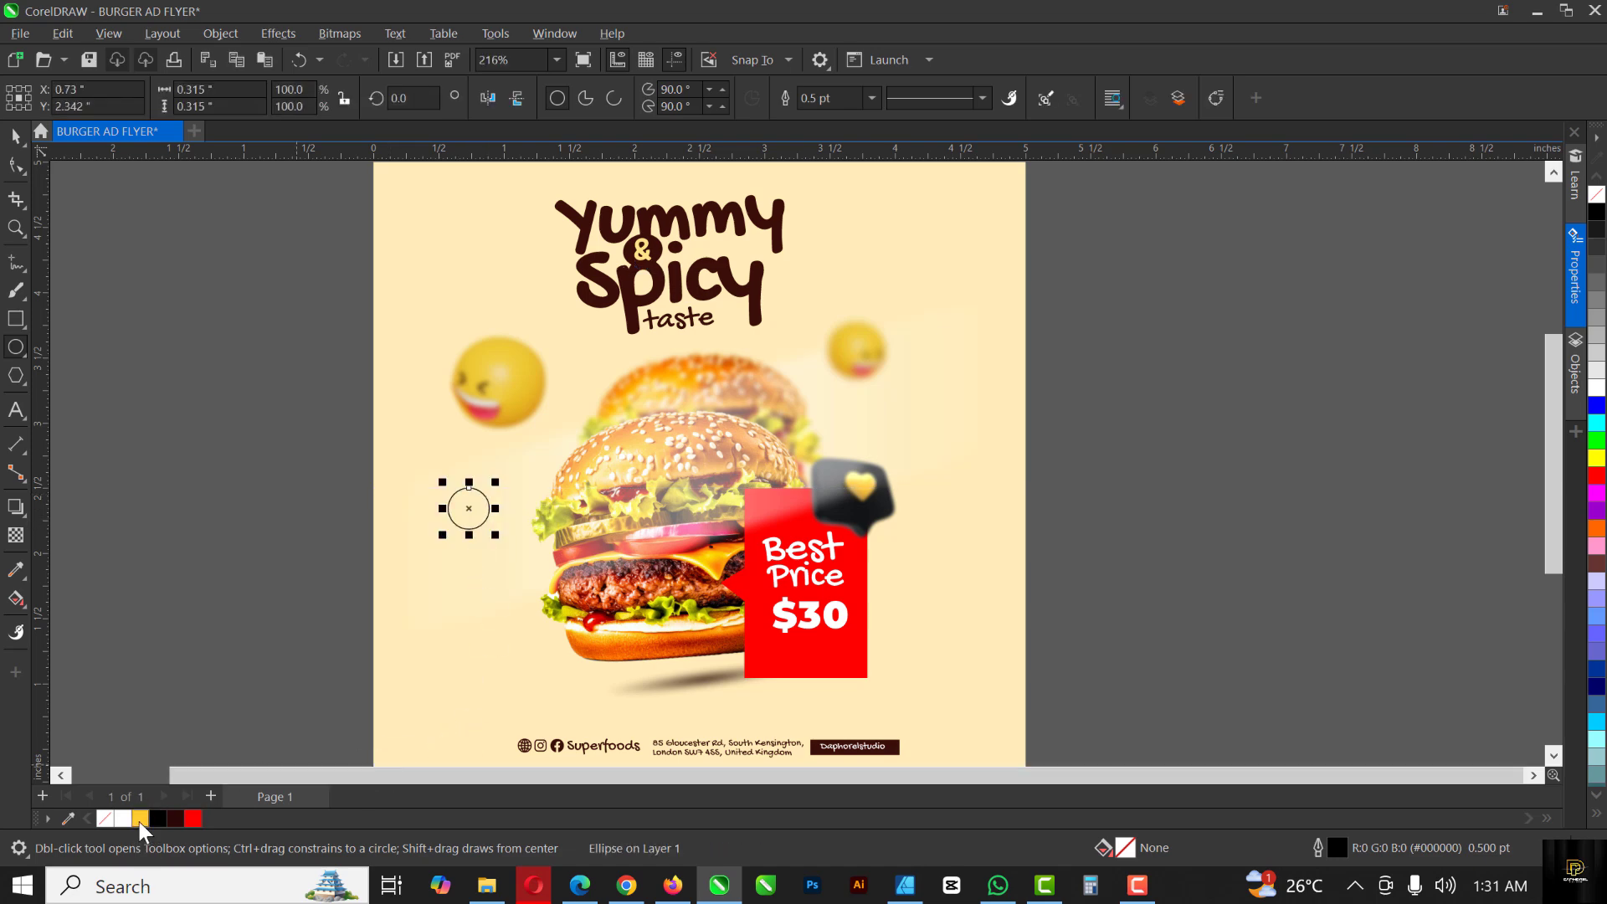
{"action": "left_click", "coordinate": [140, 818]}
{"action": "right_click", "coordinate": [1598, 194]}
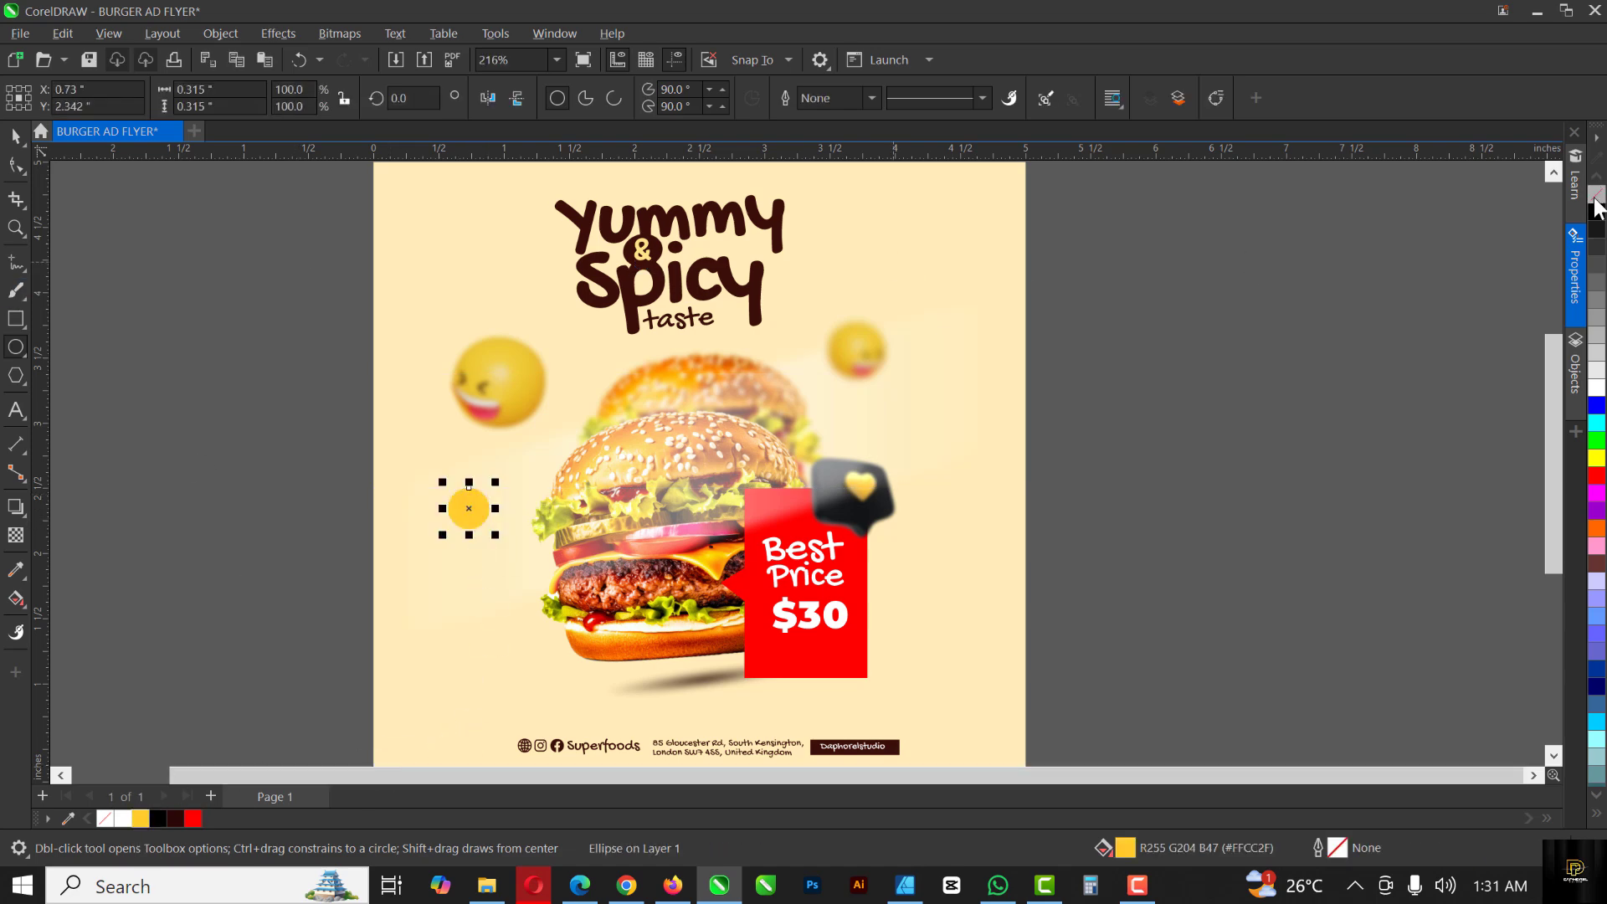
Step: Give the yellow circle an elliptical fountain transparency and set its merge mode to Screen
{"action": "left_click", "coordinate": [17, 536]}
{"action": "left_click", "coordinate": [75, 98]}
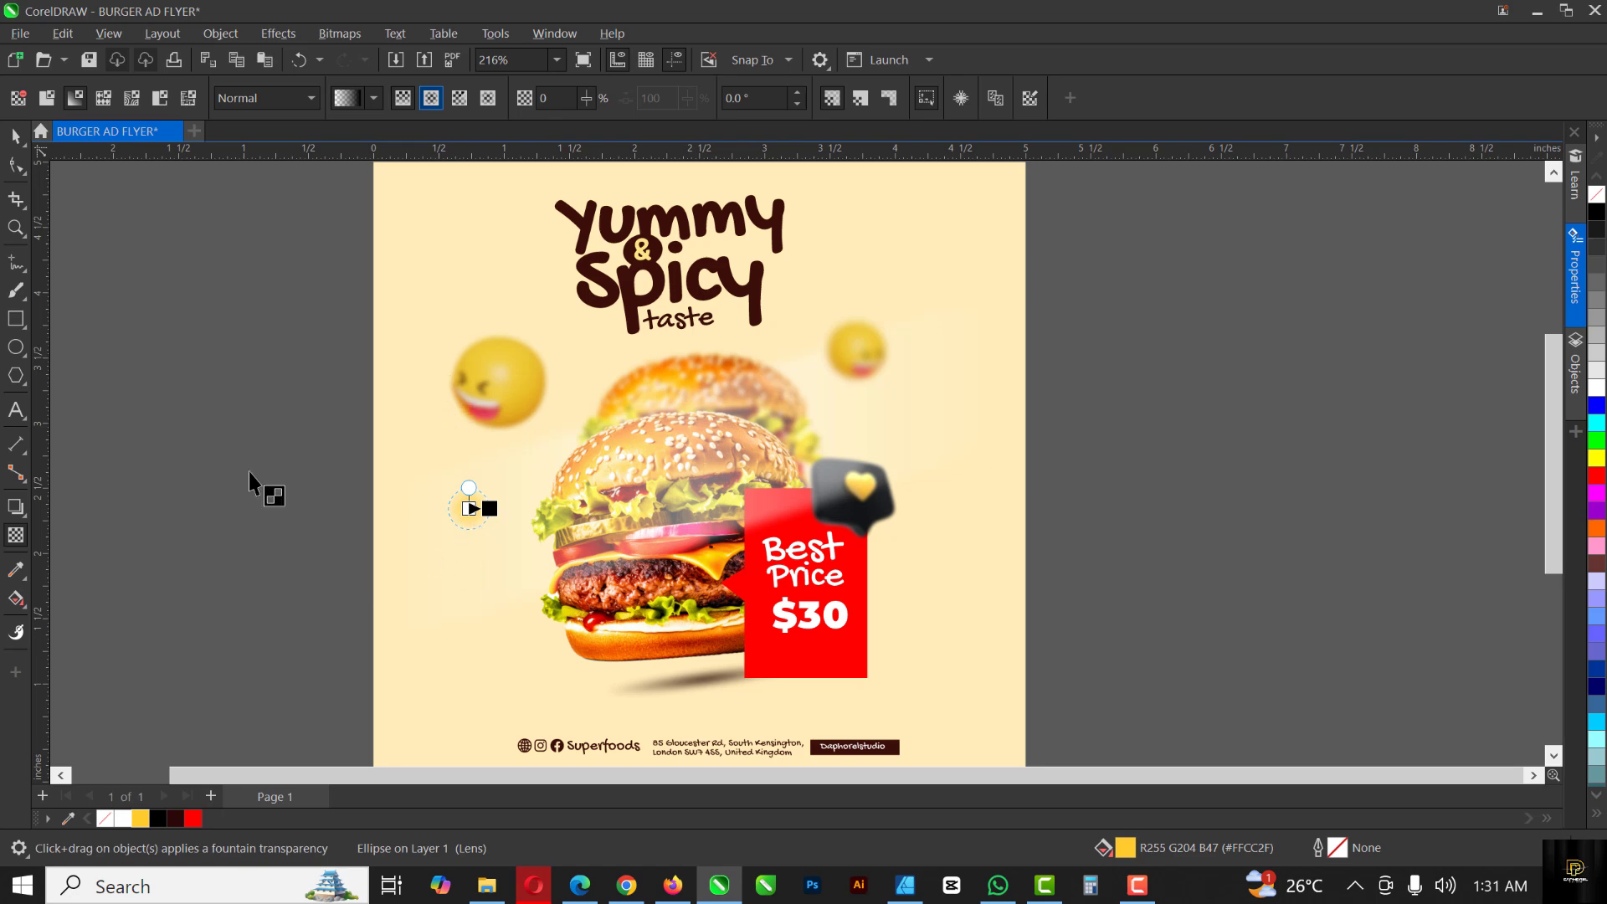
{"action": "left_click", "coordinate": [15, 136]}
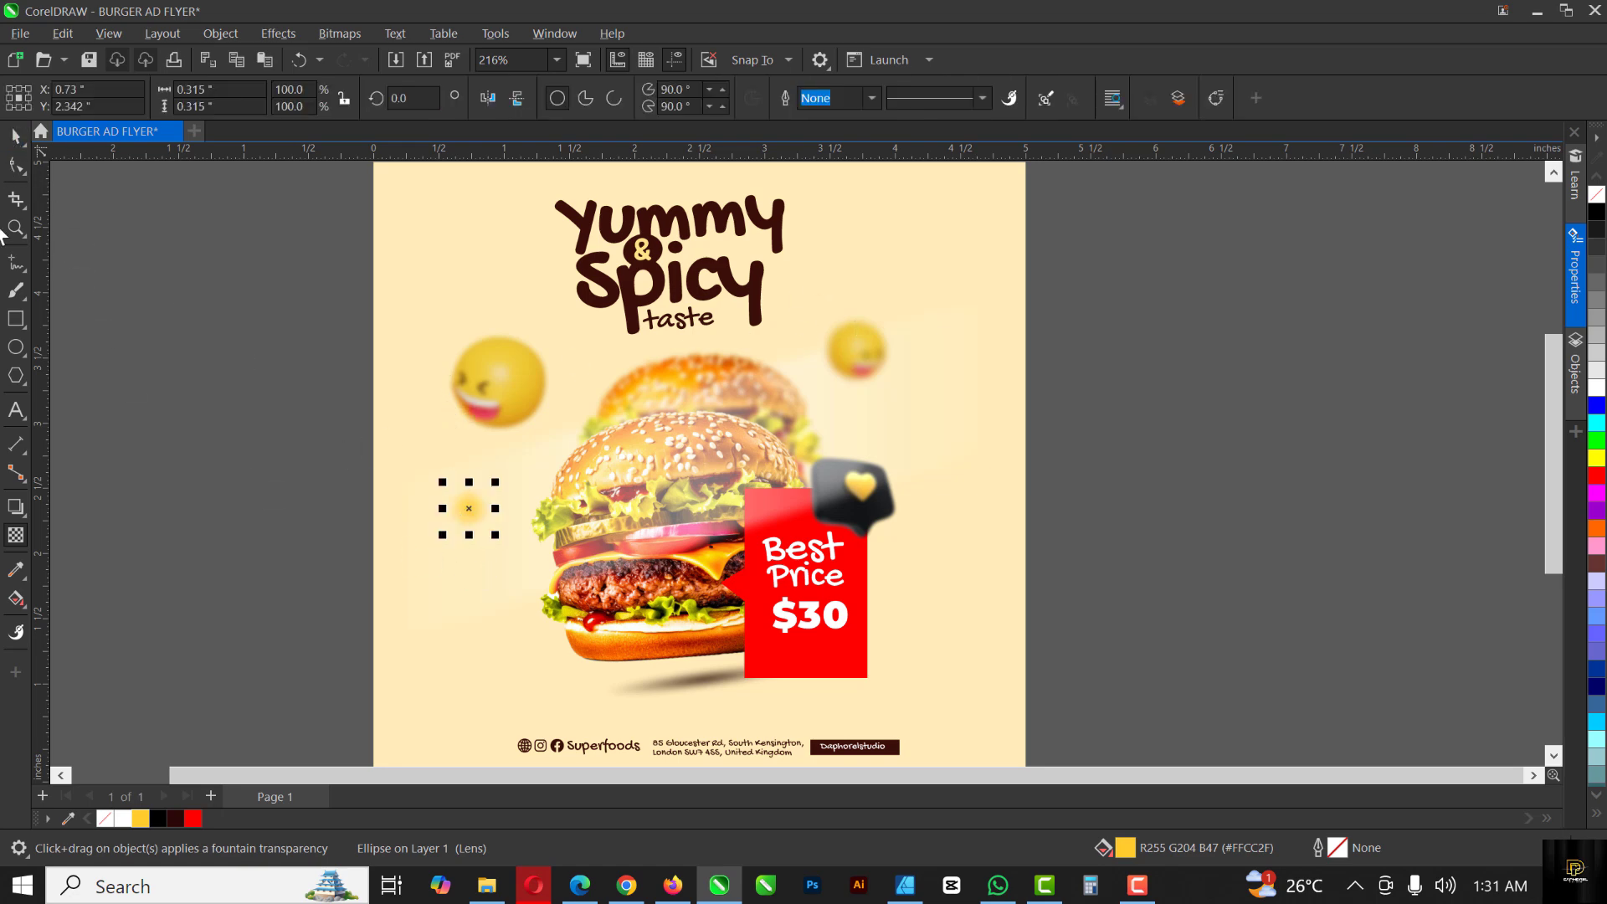
{"action": "left_click", "coordinate": [17, 538]}
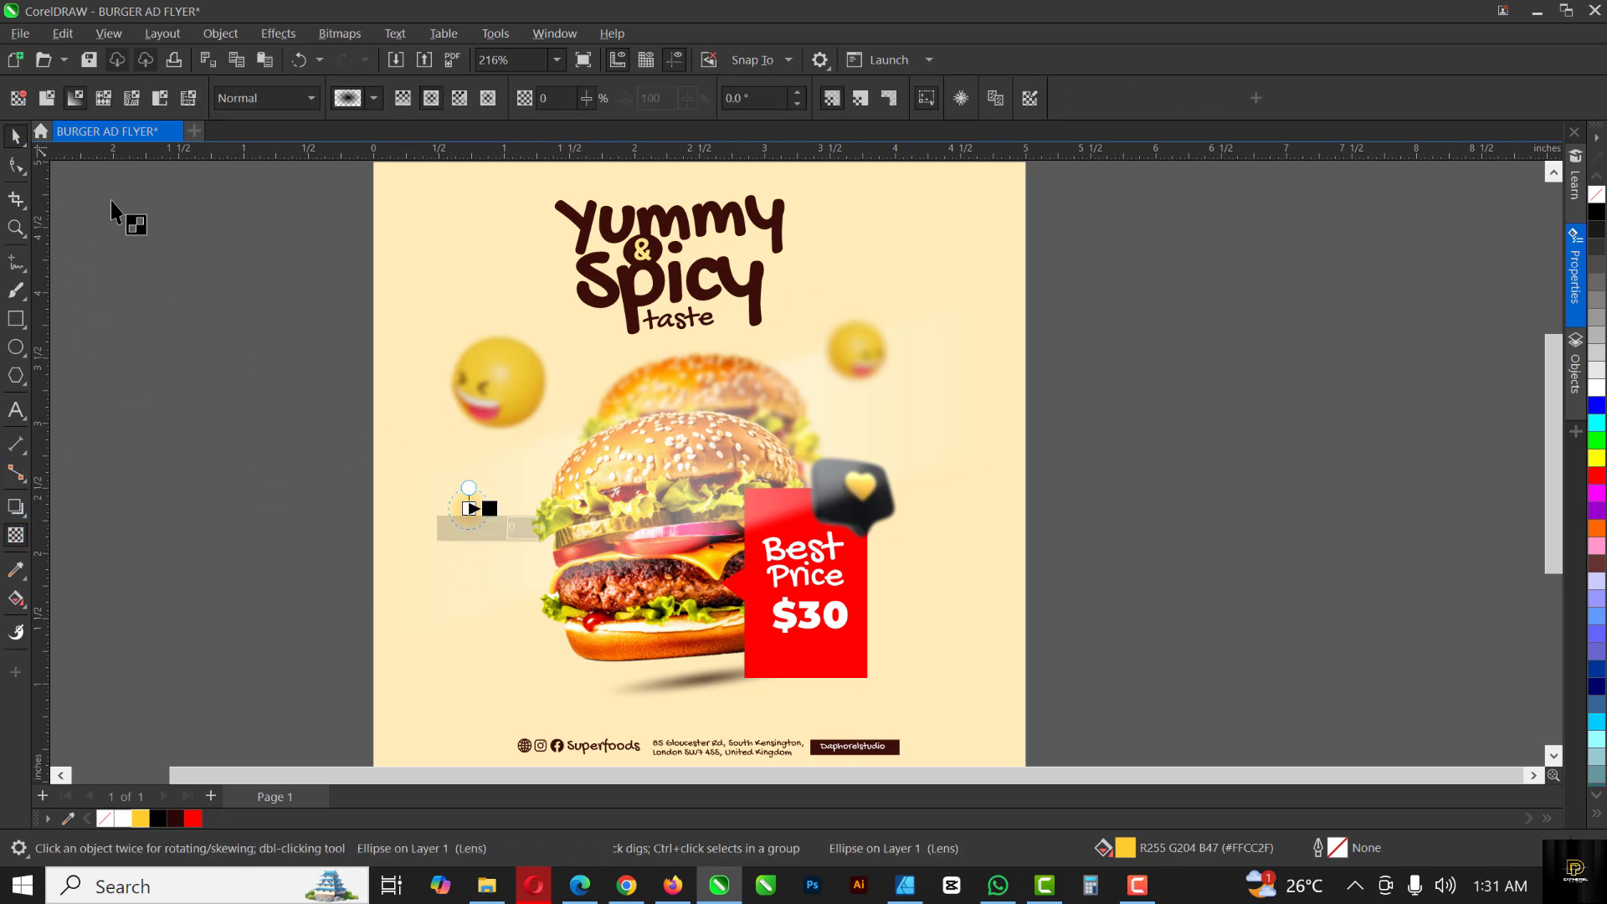
{"action": "left_click", "coordinate": [295, 97]}
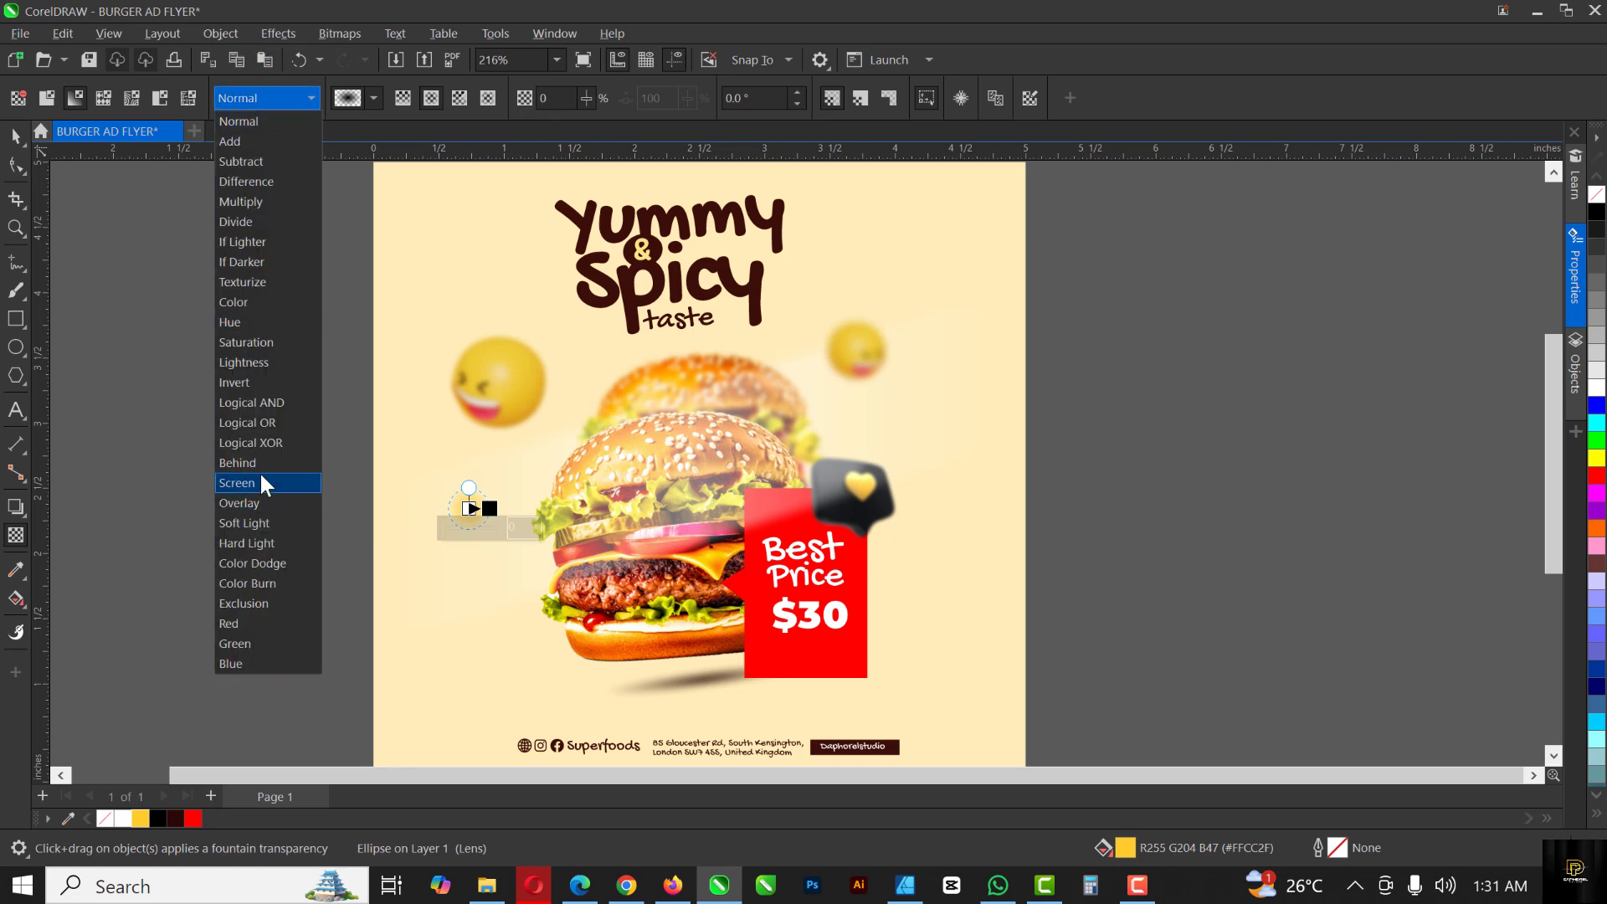
{"action": "left_click", "coordinate": [259, 483]}
Step: Enlarge the yellow glow to about 1.157 inches wide and place it over the upper part of the large emoji
{"action": "key", "text": "space"}
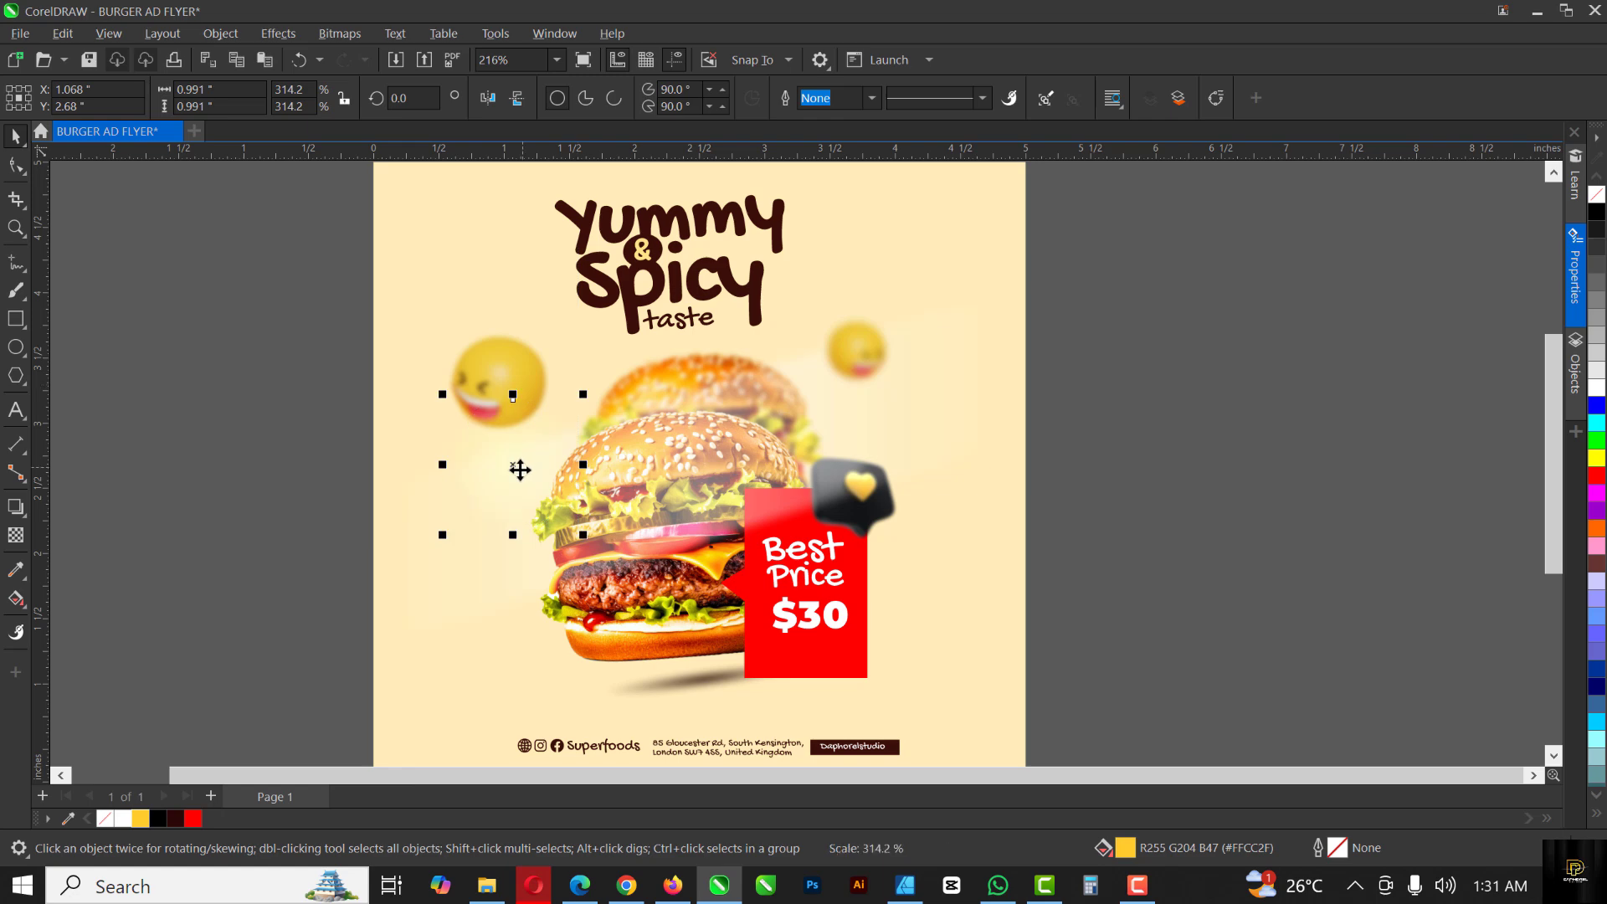
{"action": "left_click_drag", "start_coordinate": [520, 466], "coordinate": [544, 365]}
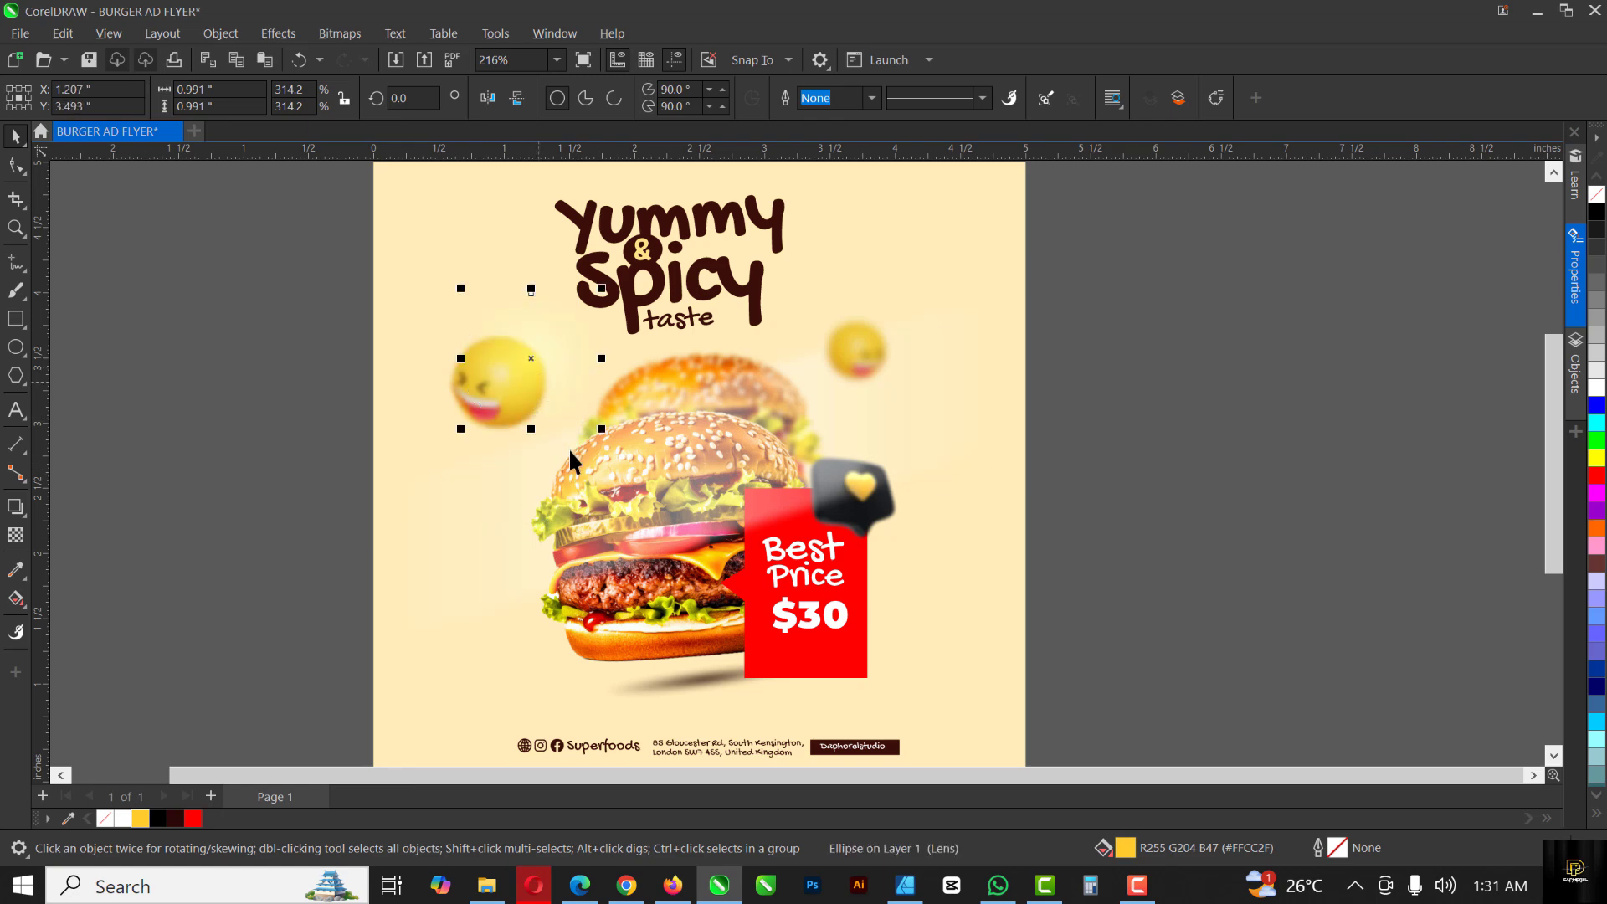
{"action": "left_click_drag", "start_coordinate": [602, 431], "coordinate": [608, 454]}
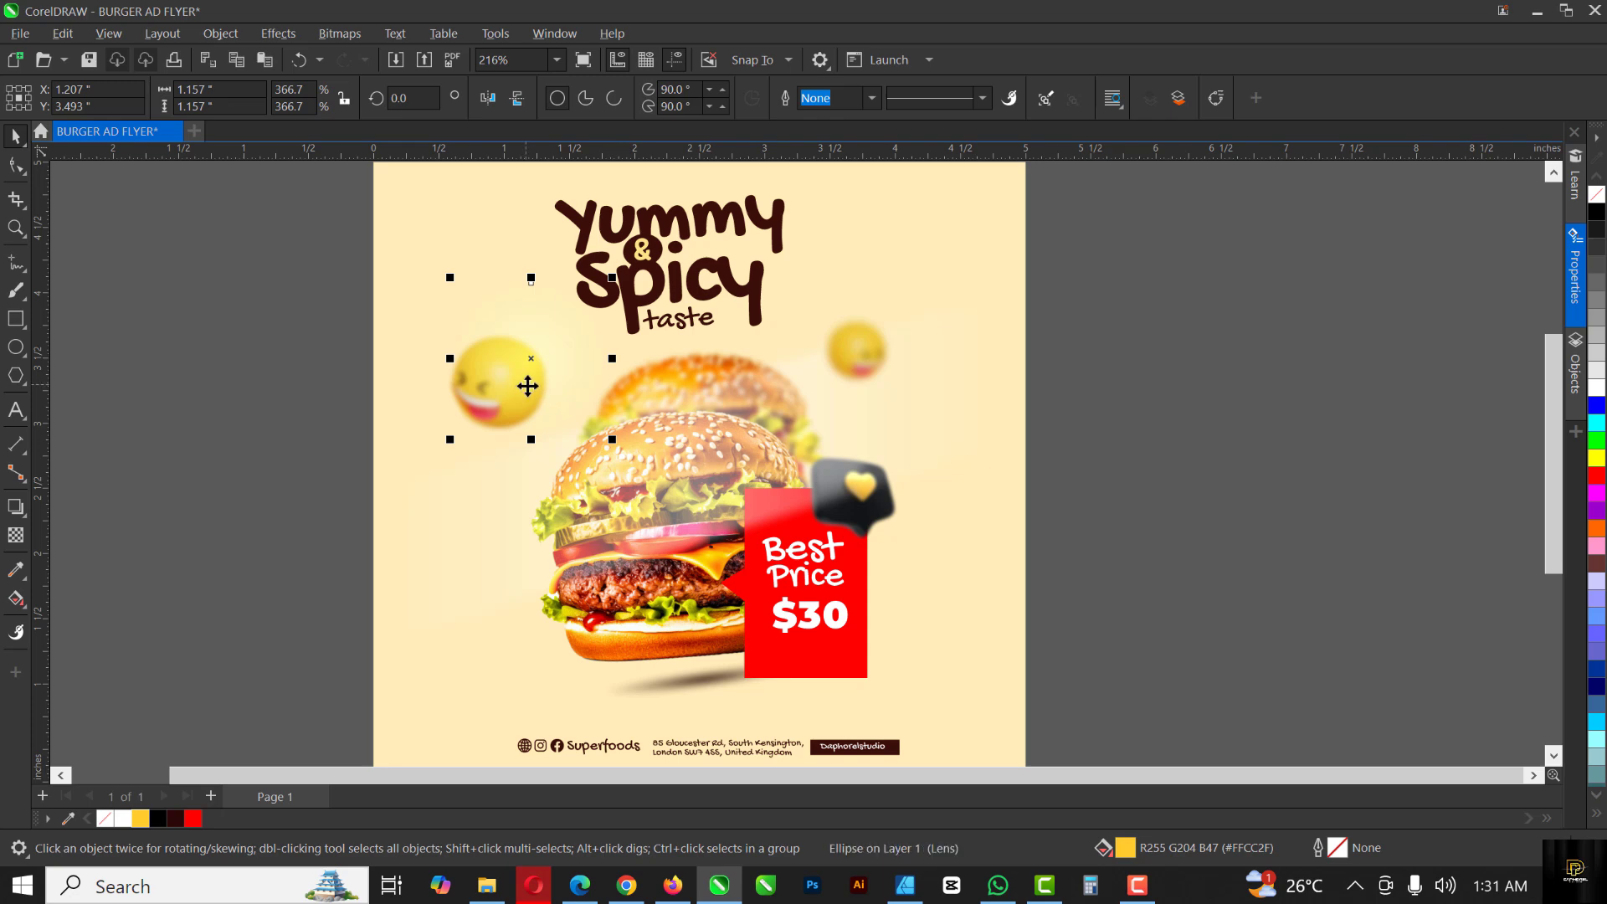
Step: Place copies of the glow over the small emoji, the price tag's upper edge and the rear burger below the header
{"action": "left_click_drag", "start_coordinate": [530, 363], "coordinate": [792, 476]}
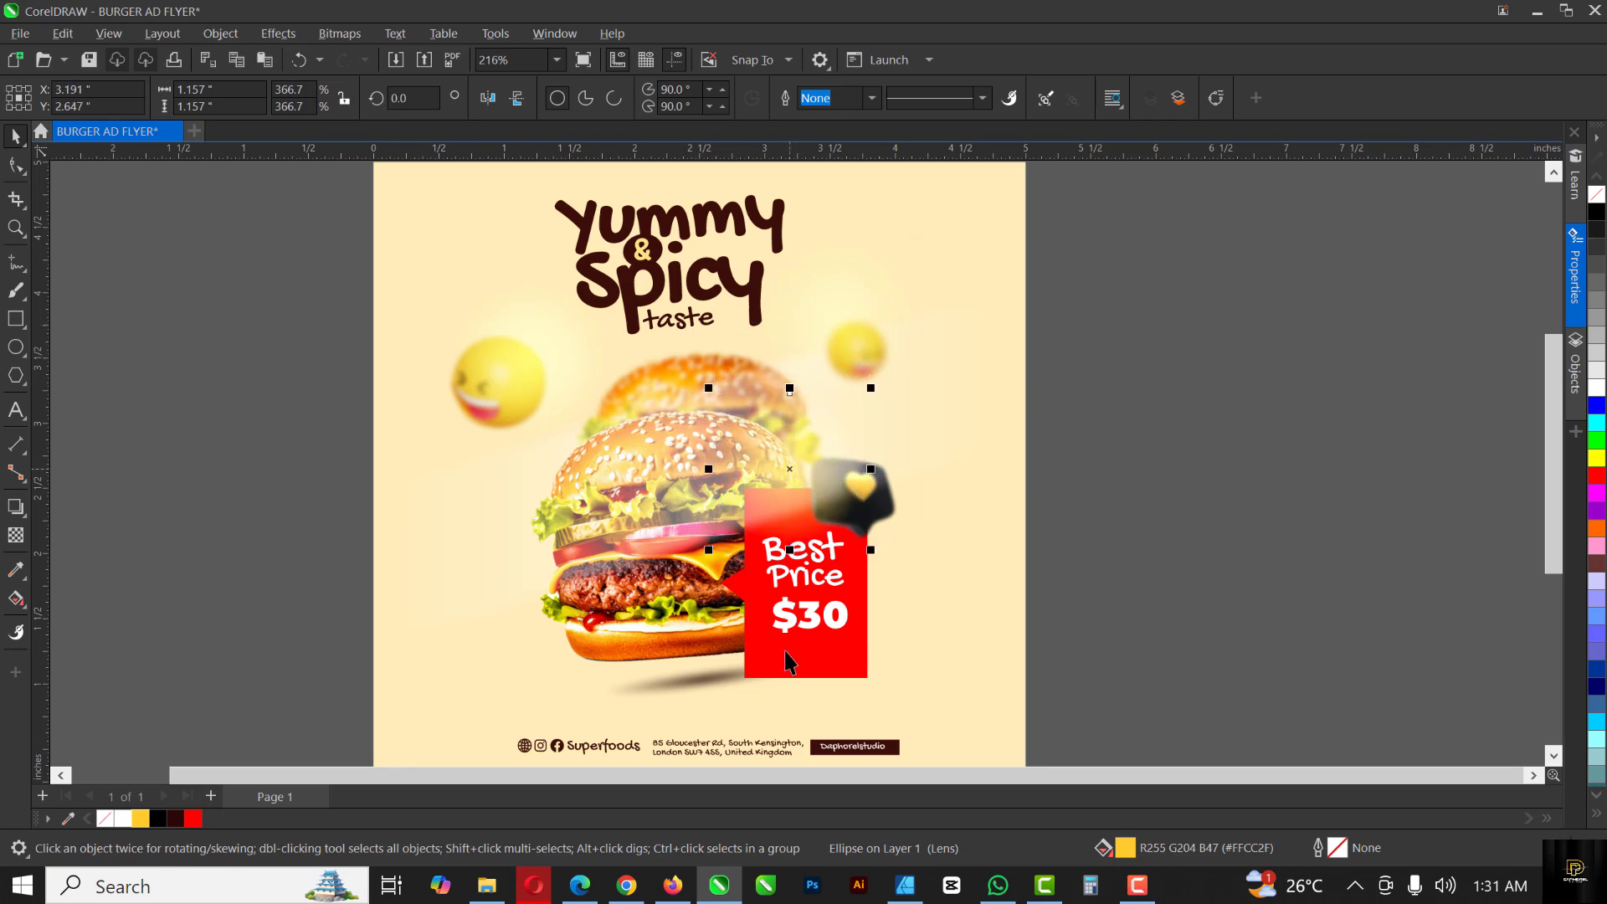
{"action": "left_click_drag", "start_coordinate": [788, 463], "coordinate": [740, 310]}
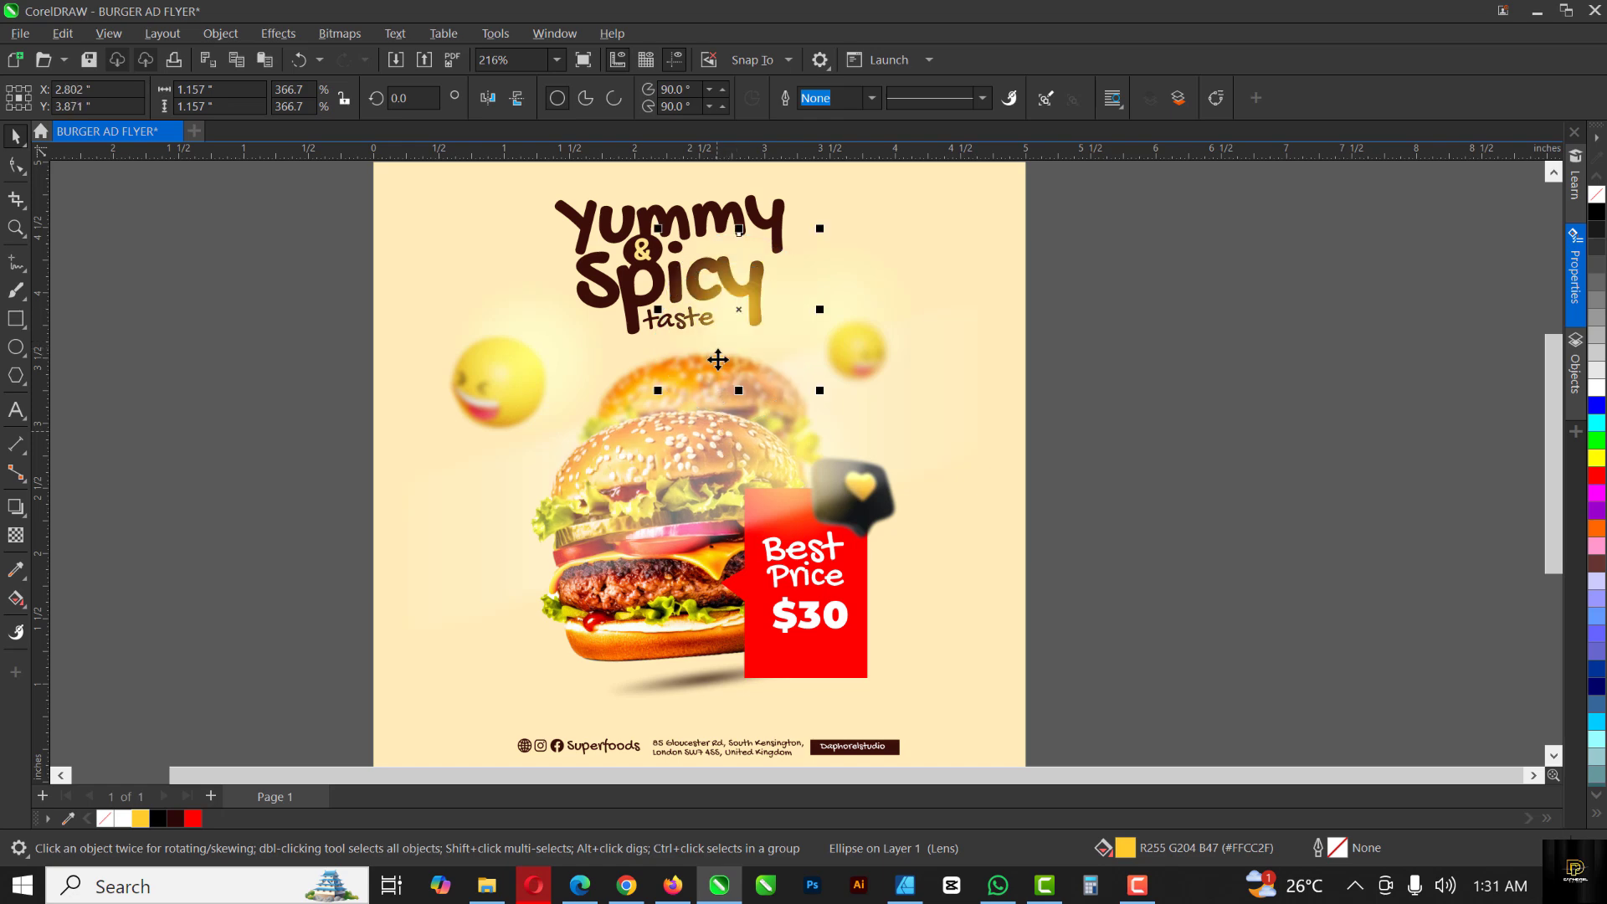
{"action": "left_click_drag", "start_coordinate": [732, 326], "coordinate": [735, 374]}
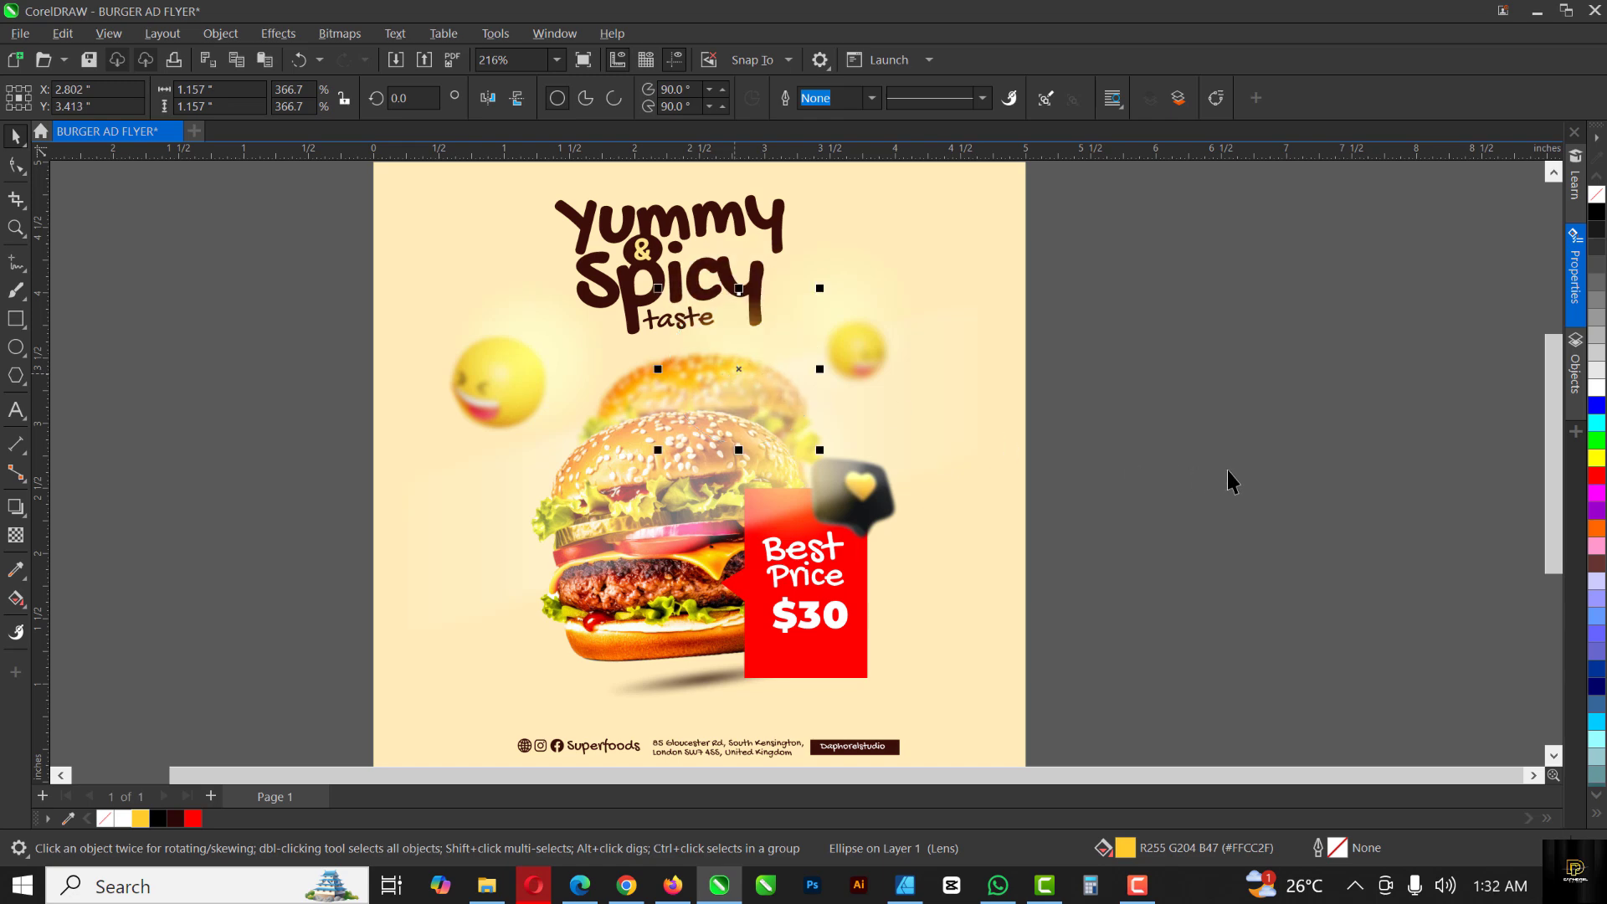
{"action": "key", "text": "Escape"}
Step: Select all the header text objects and nudge them slightly down to a Y position of about 4.134 inches
{"action": "scroll", "coordinate": [655, 451], "scroll_direction": "down", "scroll_amount": 1}
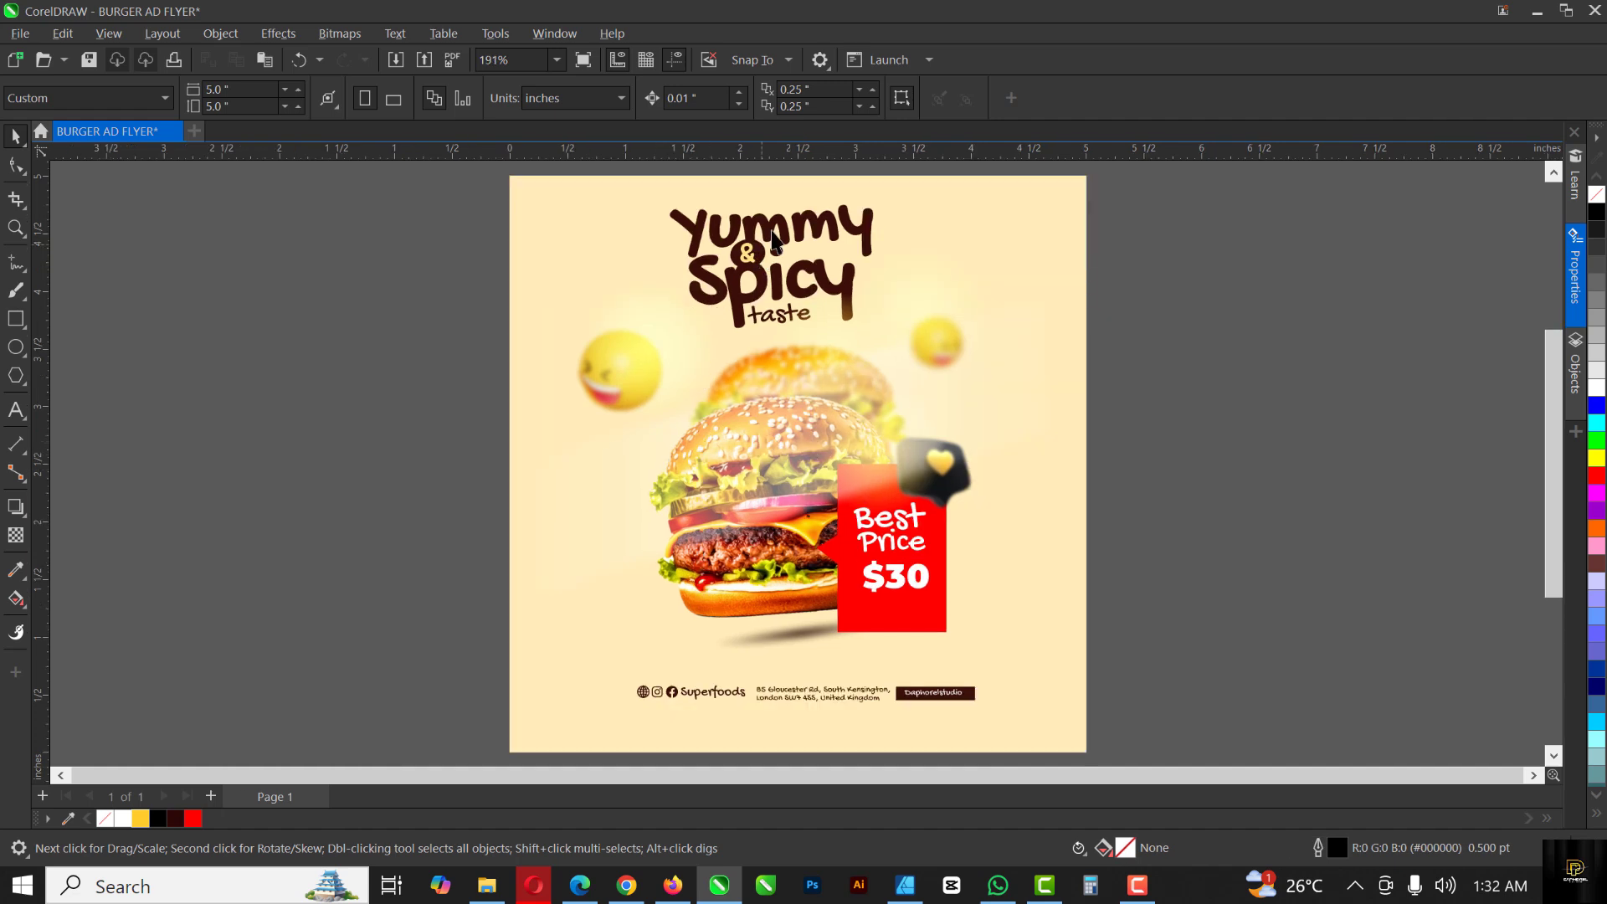
{"action": "left_click", "coordinate": [774, 241]}
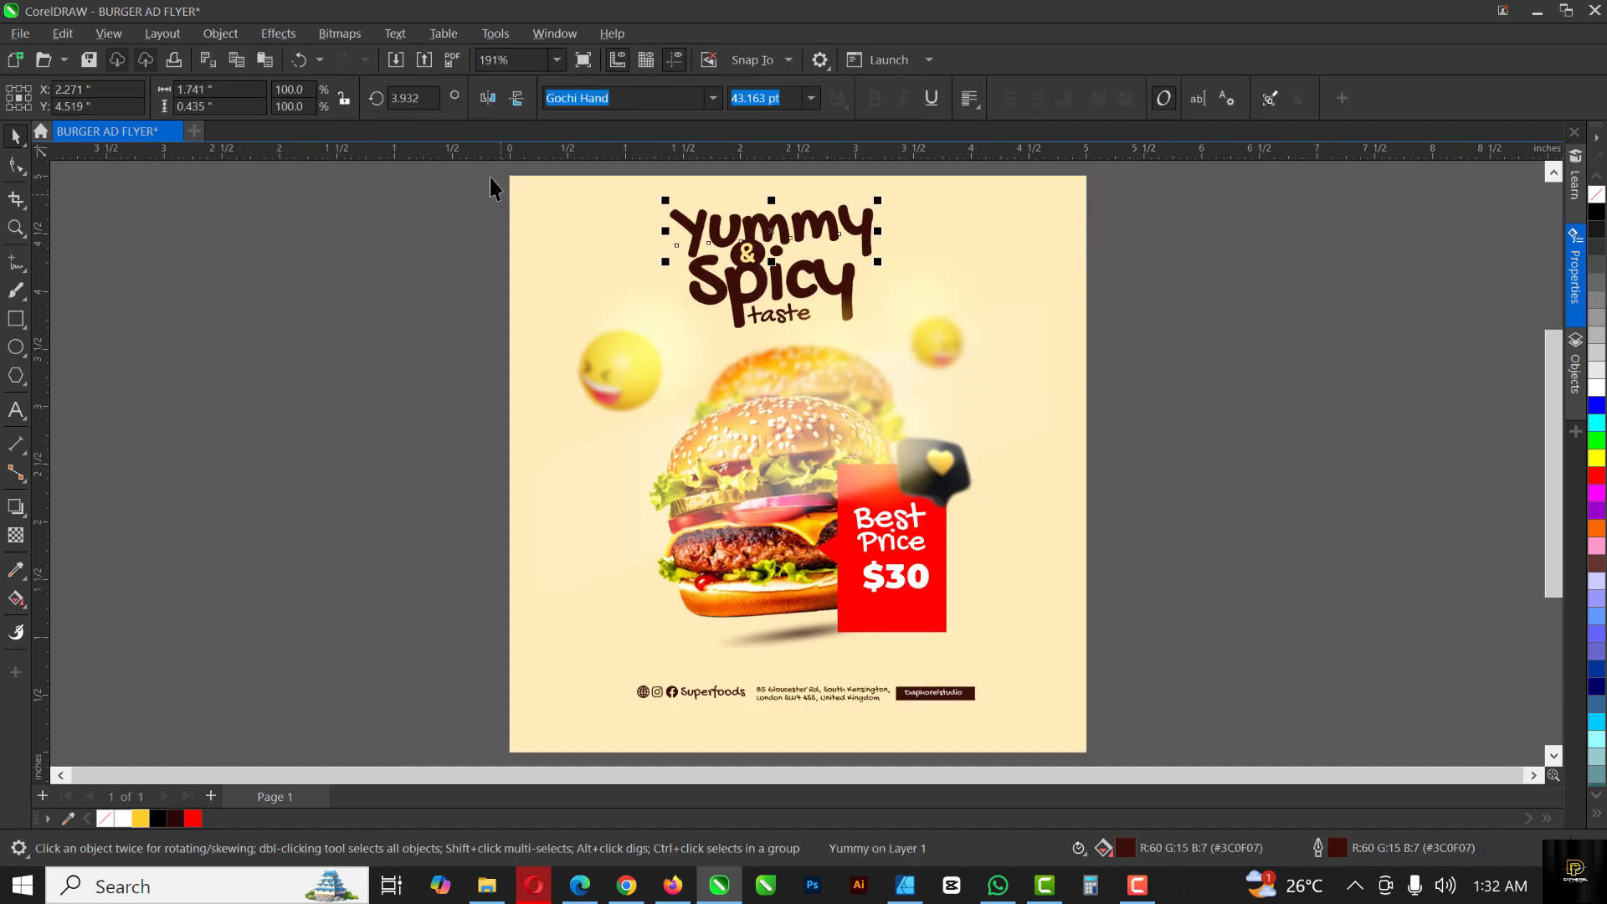
{"action": "left_click_drag", "start_coordinate": [488, 191], "coordinate": [892, 348]}
{"action": "key", "text": "Down"}
{"action": "key", "text": "Down"}
{"action": "key", "text": "Down"}
{"action": "key", "text": "Down"}
{"action": "key", "text": "Down"}
{"action": "key", "text": "Down"}
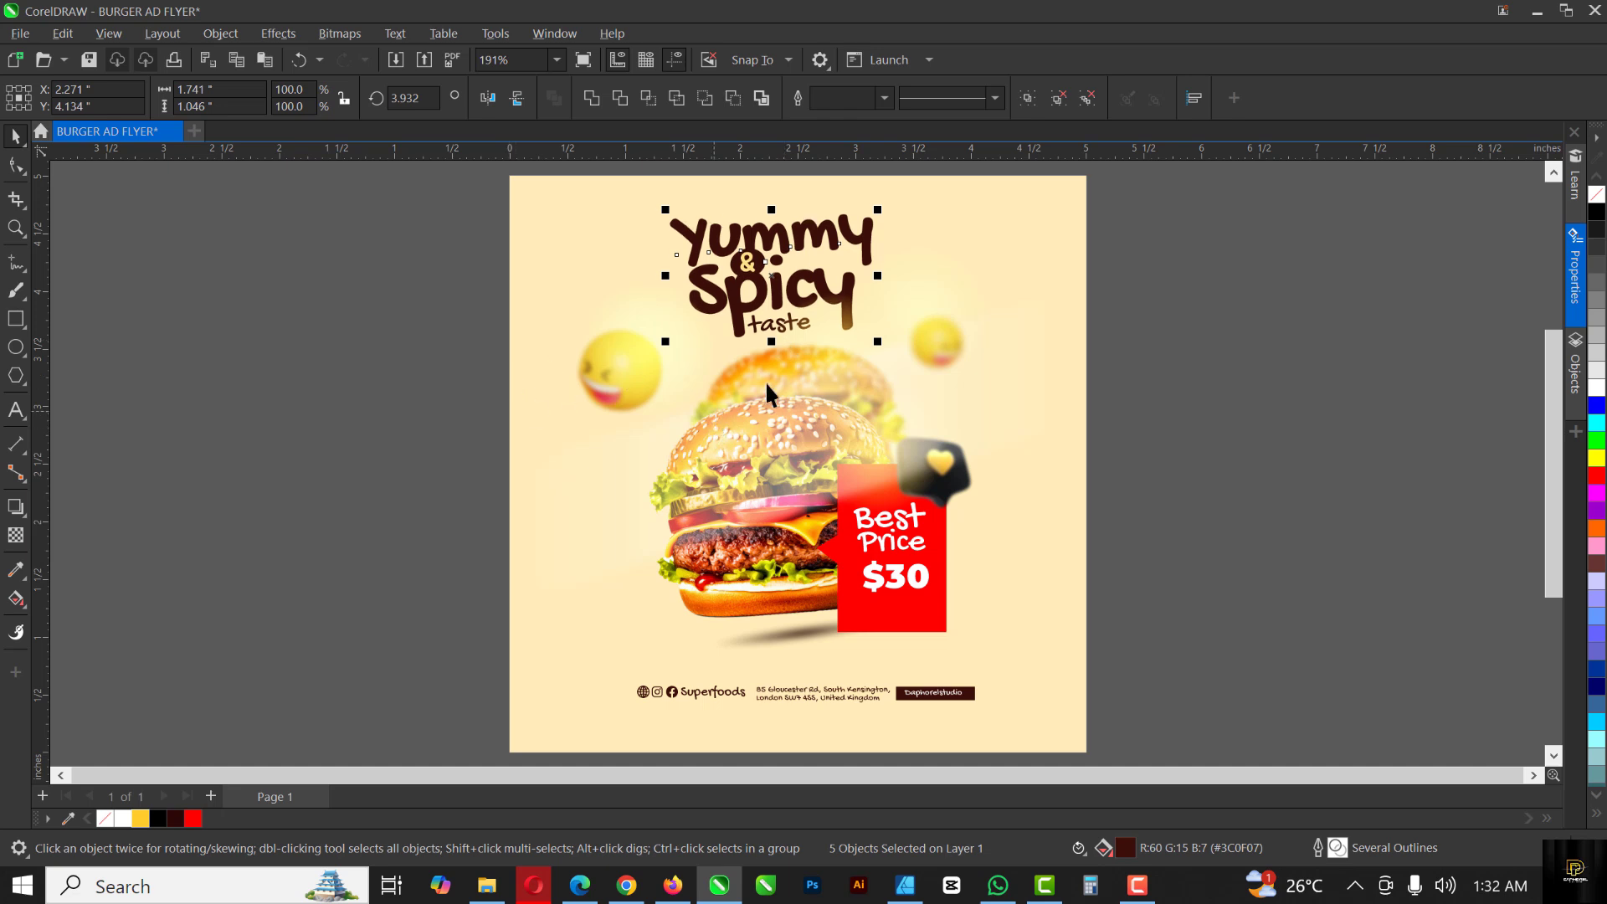
Step: Select all the flyer's content except the background, move it down to a Y position of about 2.403 inches, and deselect it
{"action": "left_click_drag", "start_coordinate": [430, 170], "coordinate": [1058, 727]}
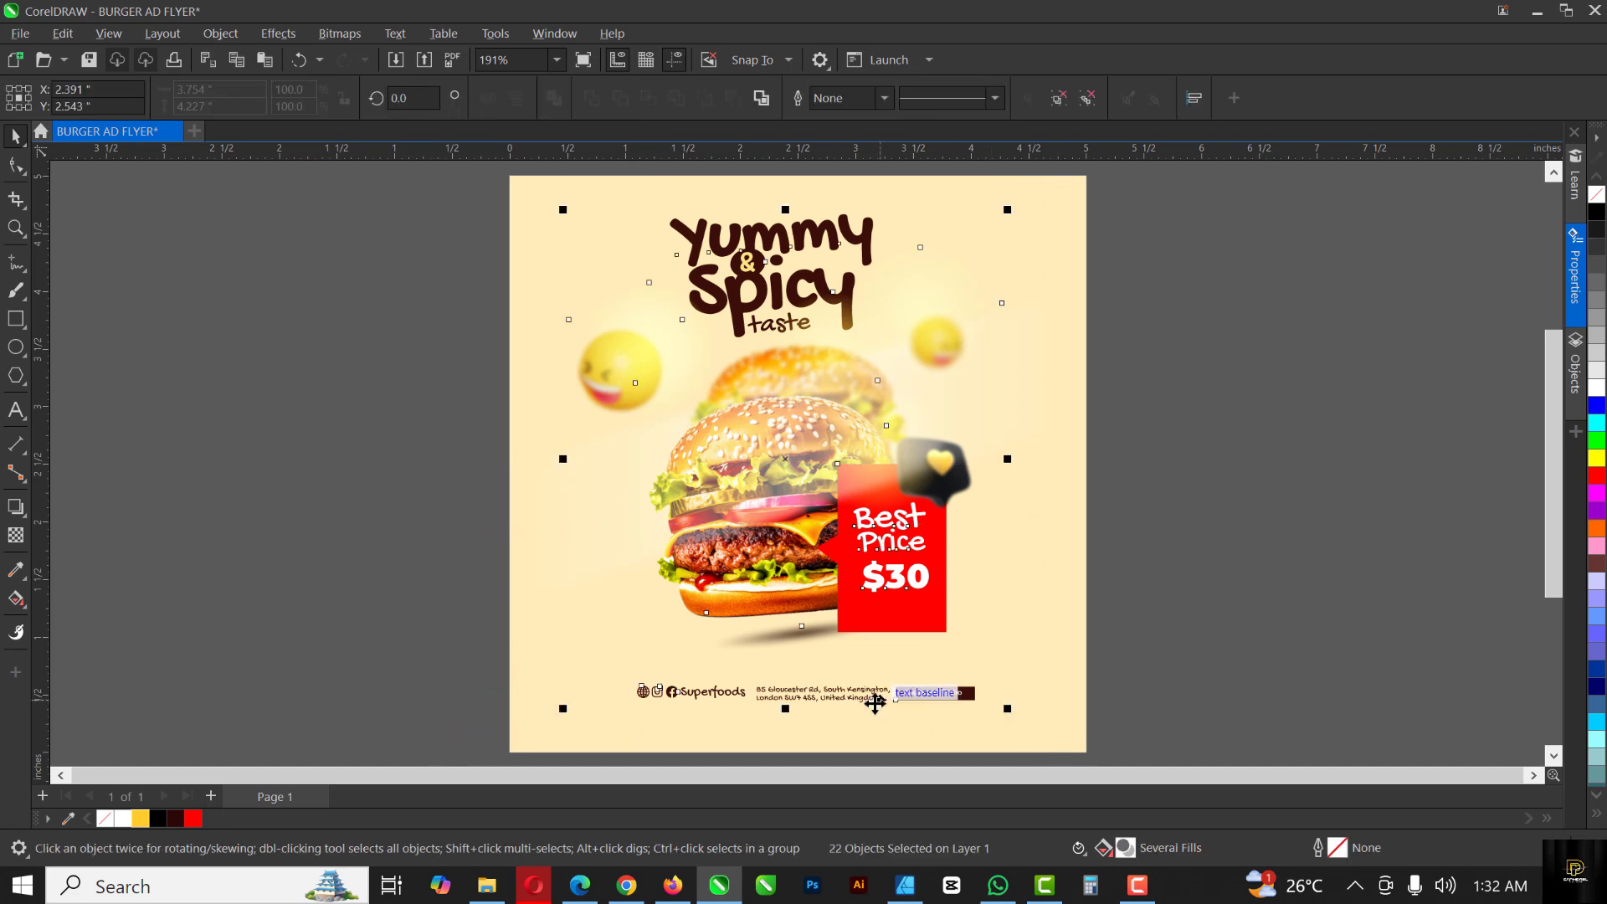
{"action": "key", "text": "Down"}
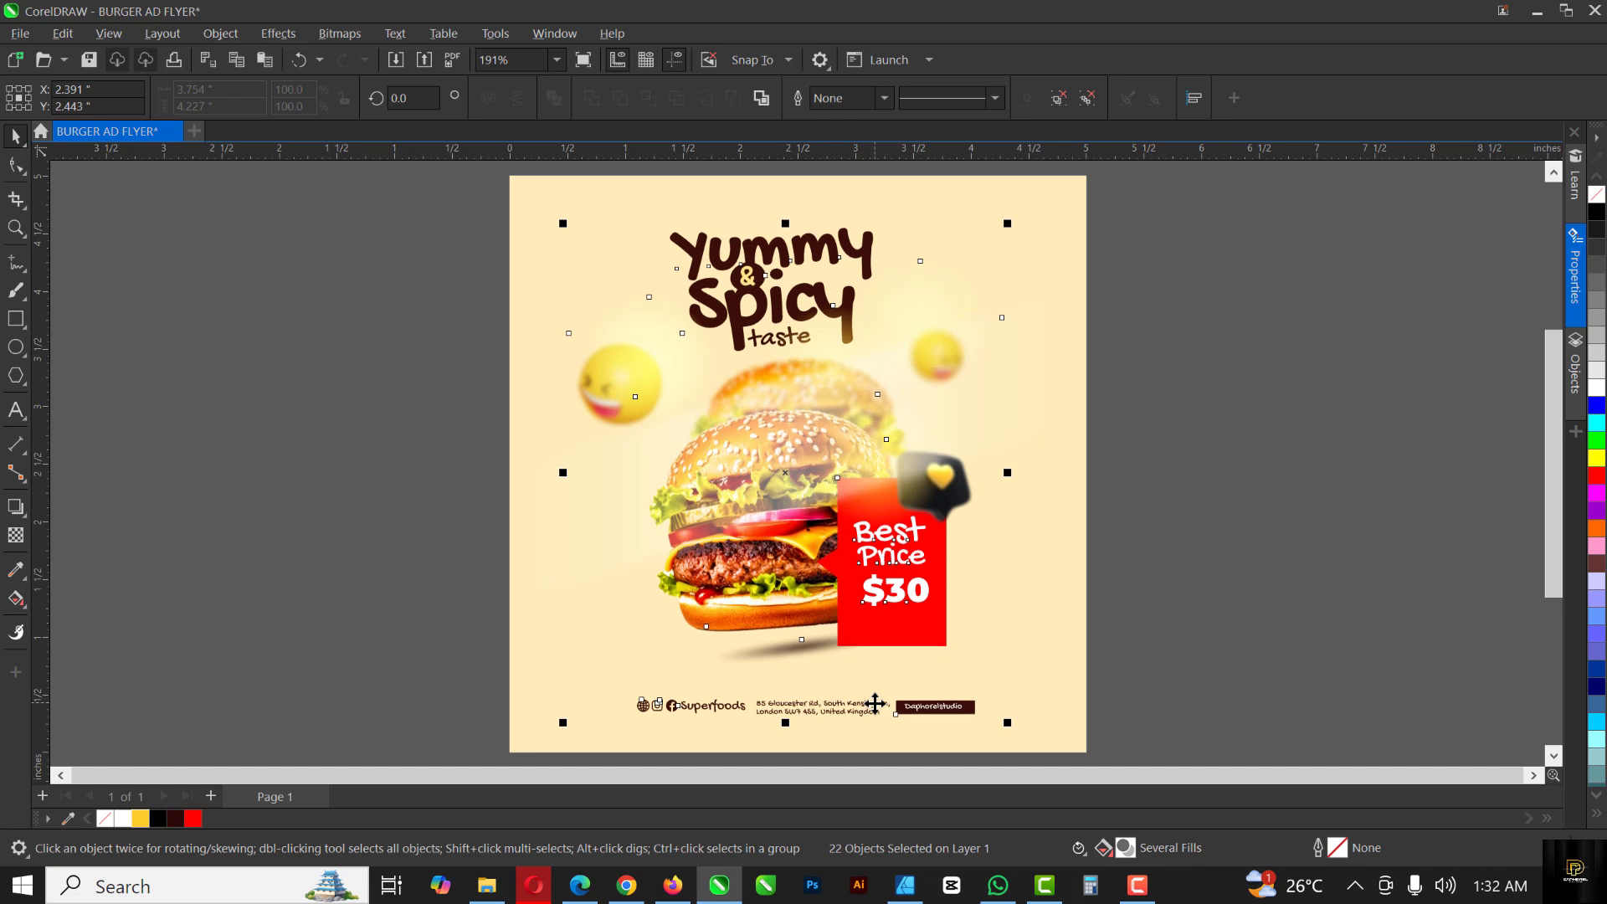
{"action": "key", "text": "Down"}
{"action": "key", "text": "Down"}
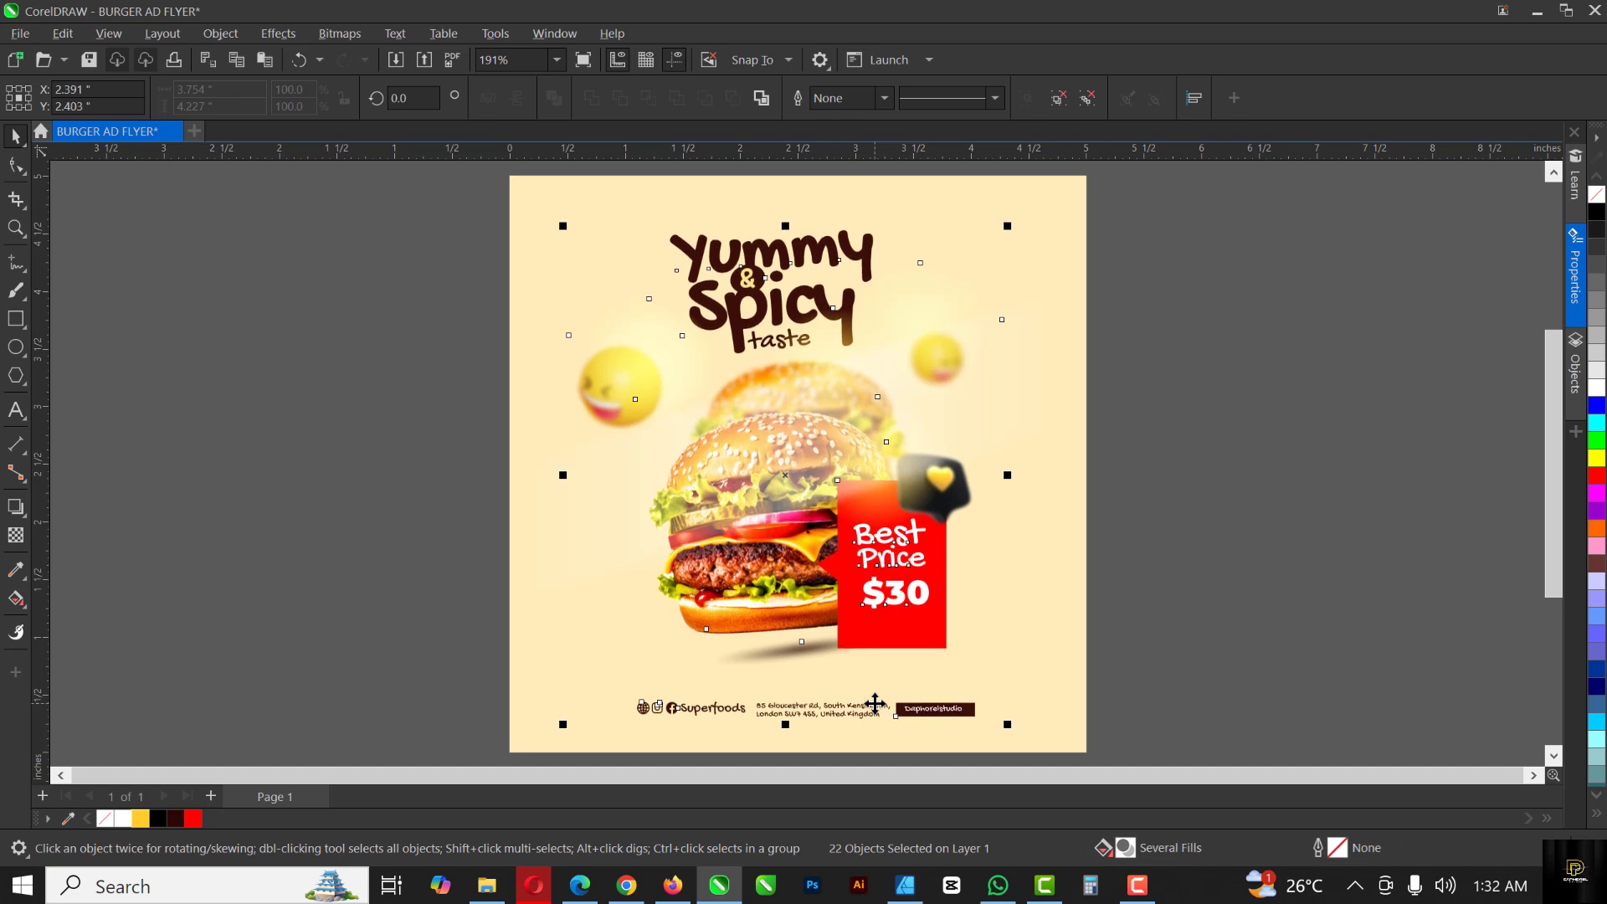
{"action": "left_click", "coordinate": [1347, 603]}
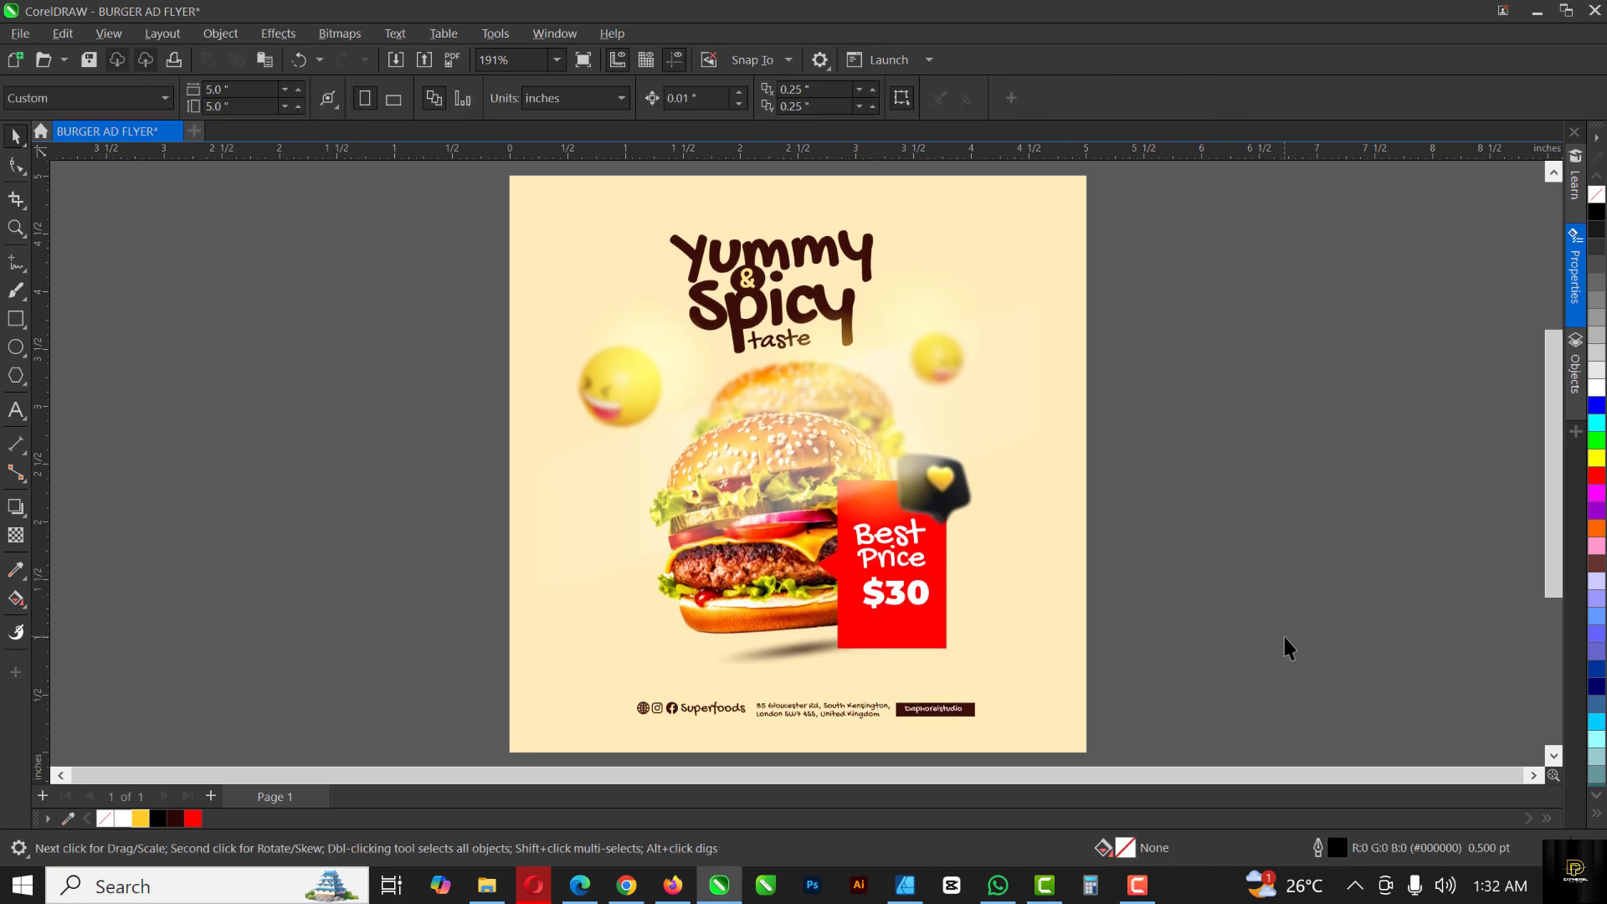